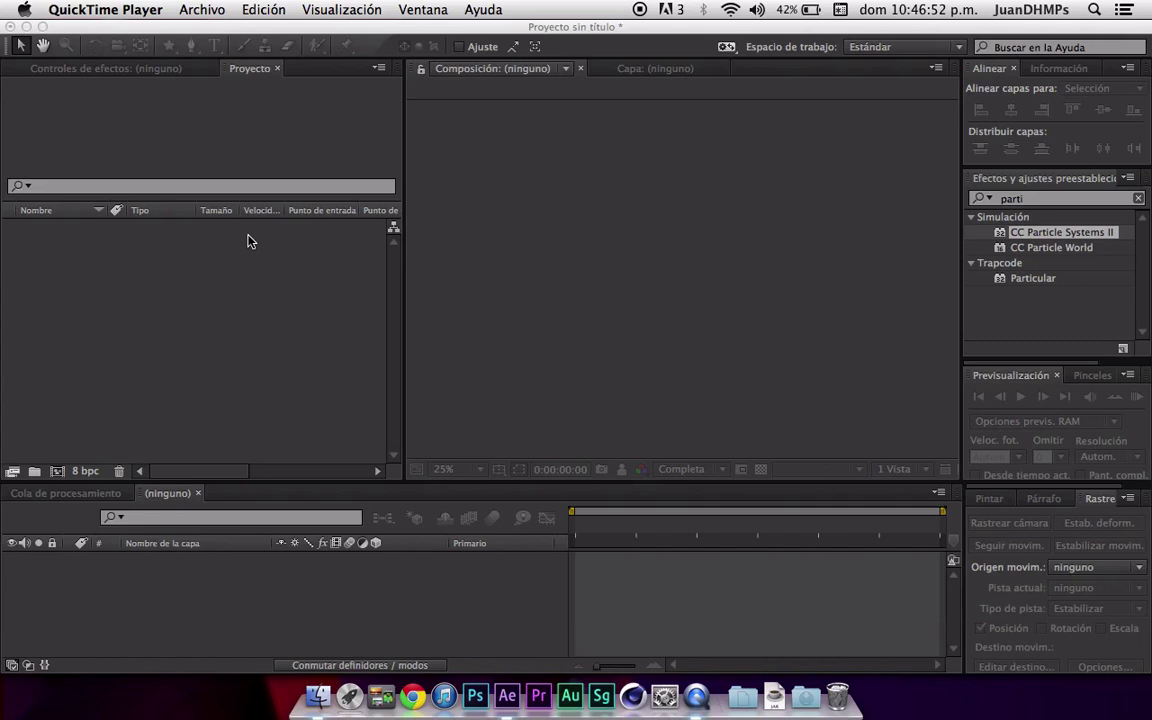
- Create a new 853×480, 24 fps, 15-second composition named Partículas
{"action": "left_click", "coordinate": [48, 428]}
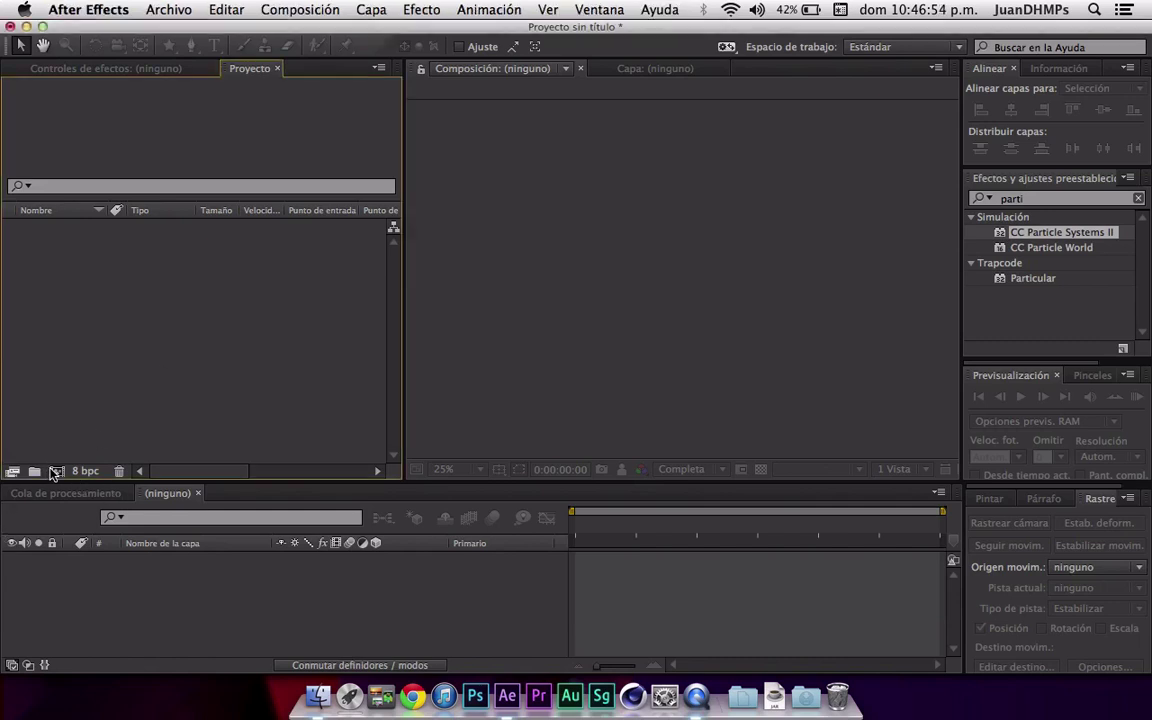
{"action": "left_click", "coordinate": [57, 473]}
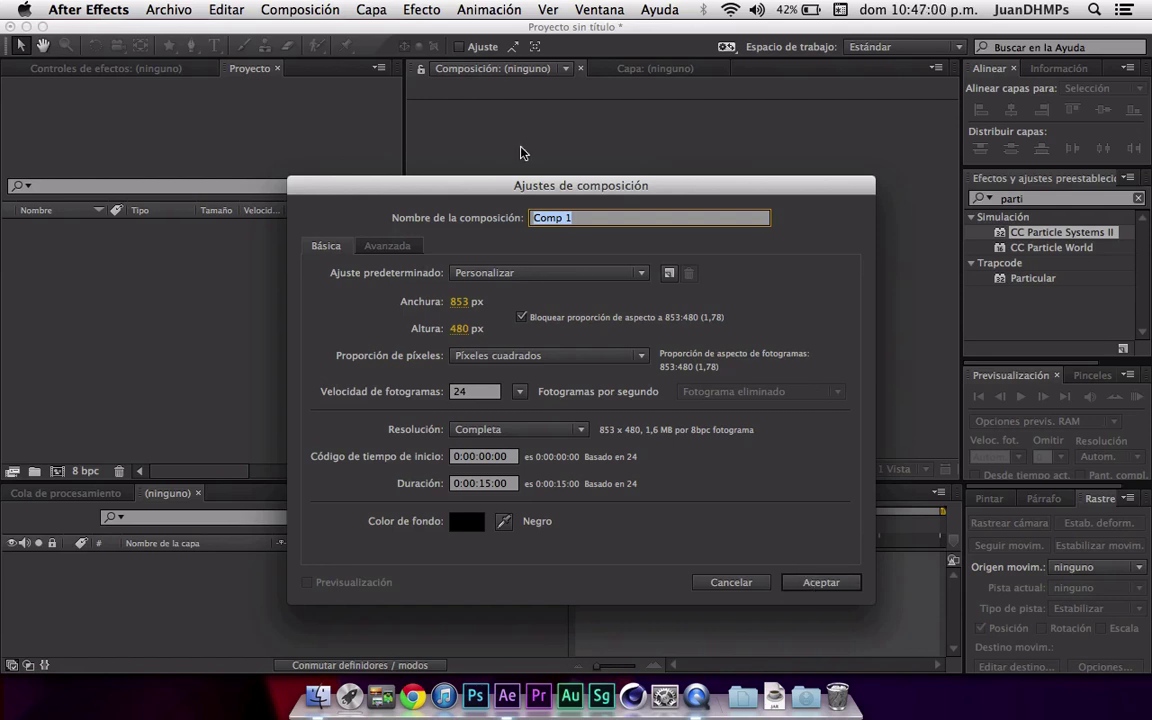
{"action": "type", "text": "Partic"}
{"action": "type", "text": "v"}
{"action": "key", "text": "BackSpace"}
{"action": "type", "text": "ulas"}
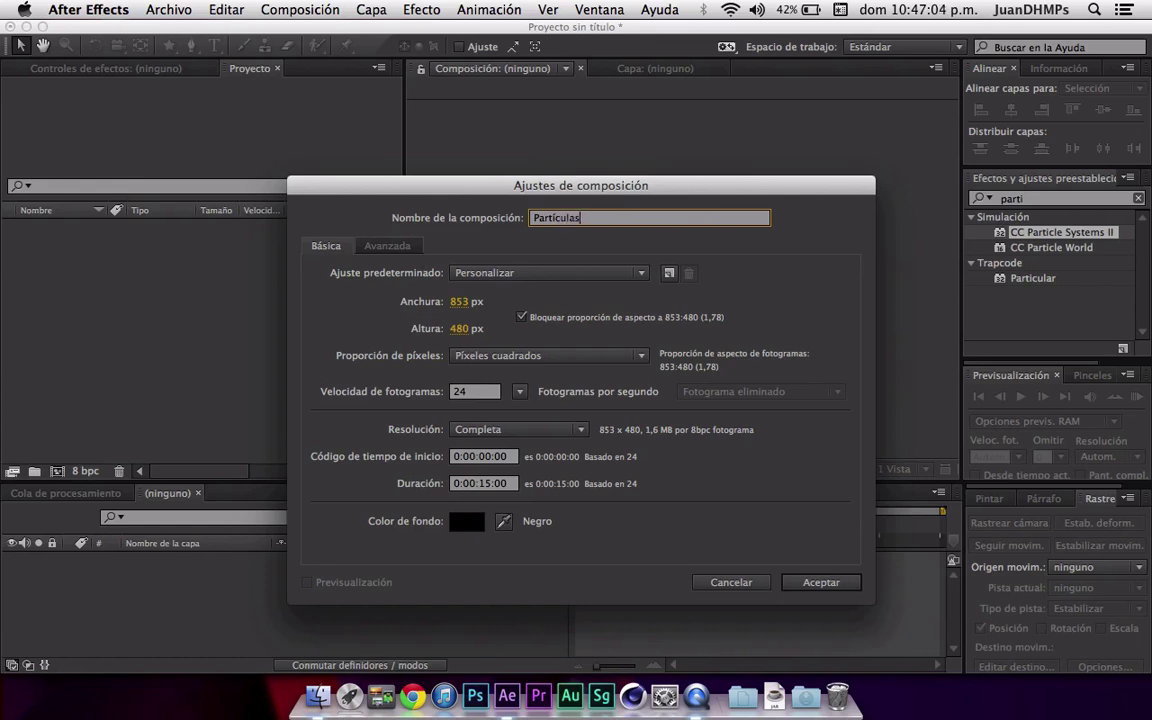
{"action": "key", "text": "Return"}
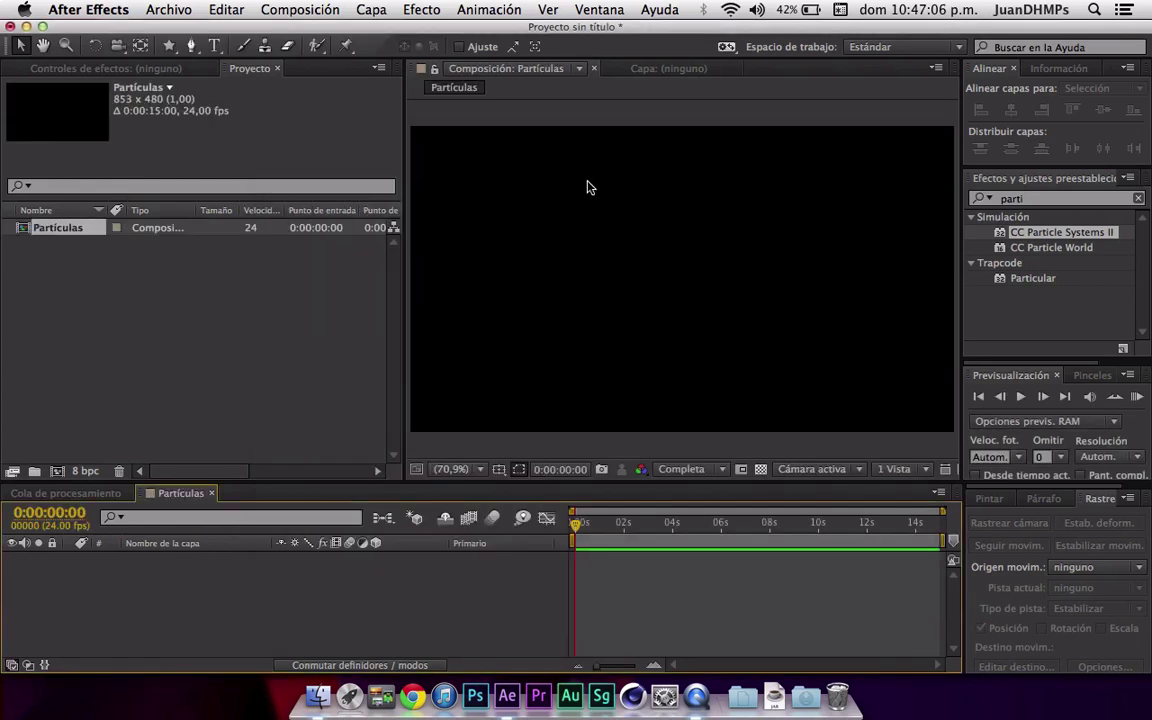
- Add a black solid layer named Partículas to the composition
{"action": "left_click", "coordinate": [366, 11]}
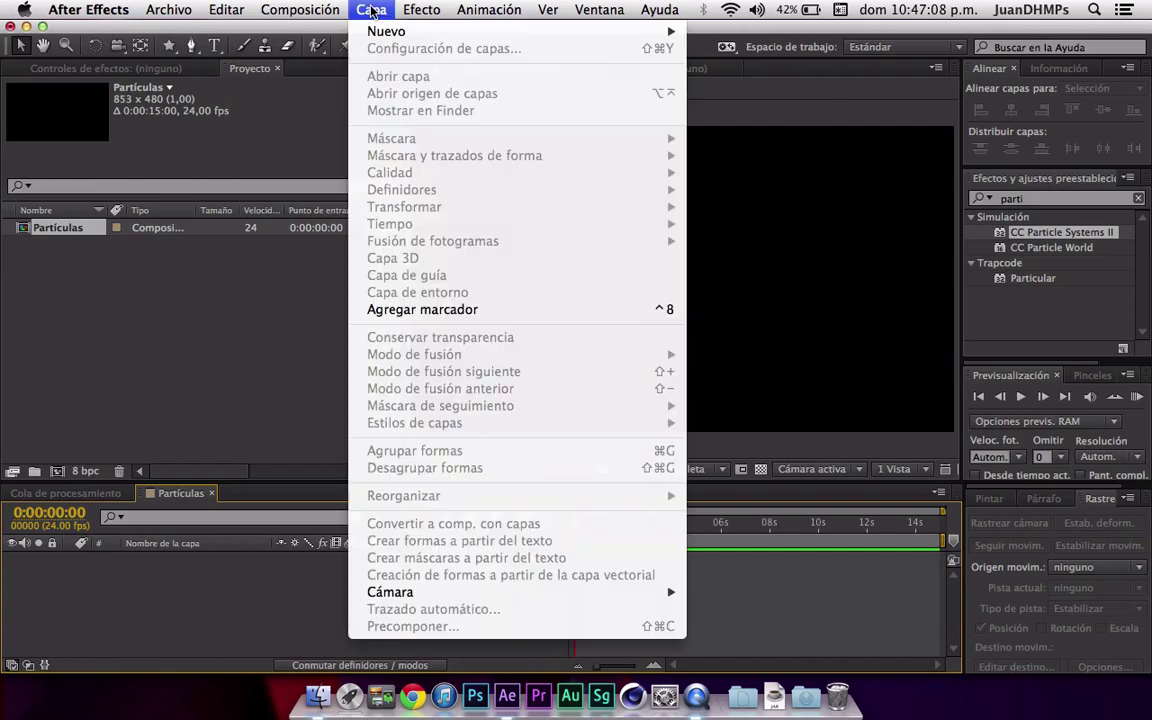
{"action": "left_click", "coordinate": [688, 47]}
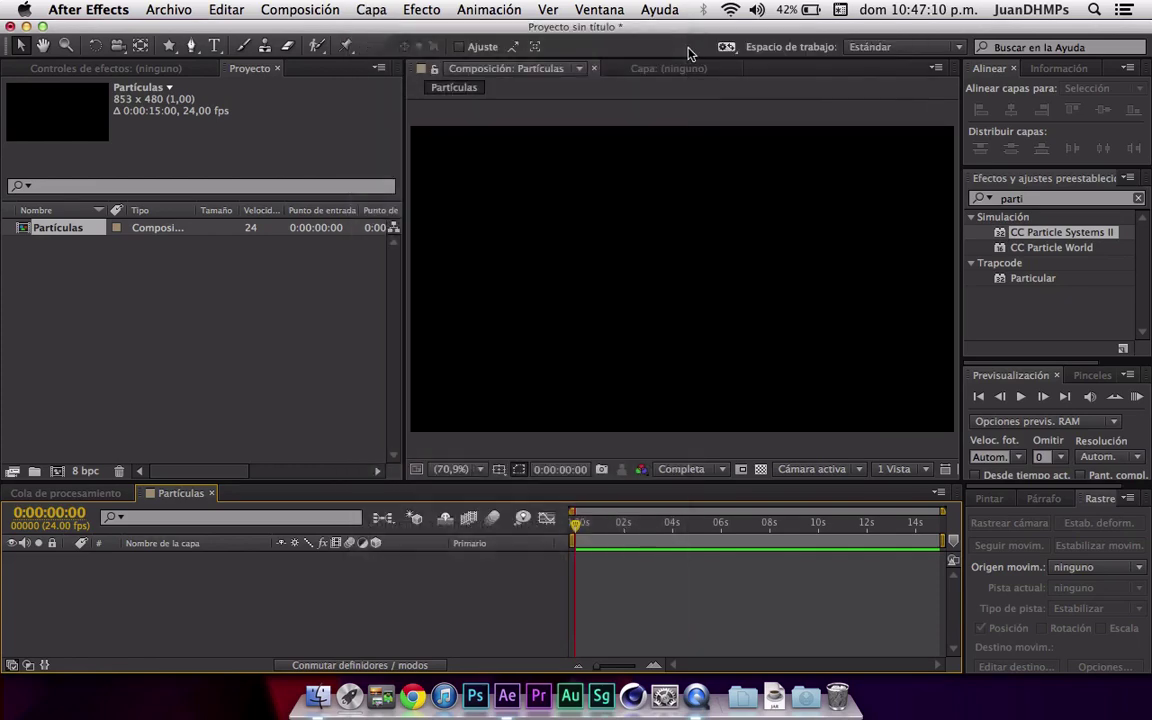
{"action": "key", "text": "ctrl+y"}
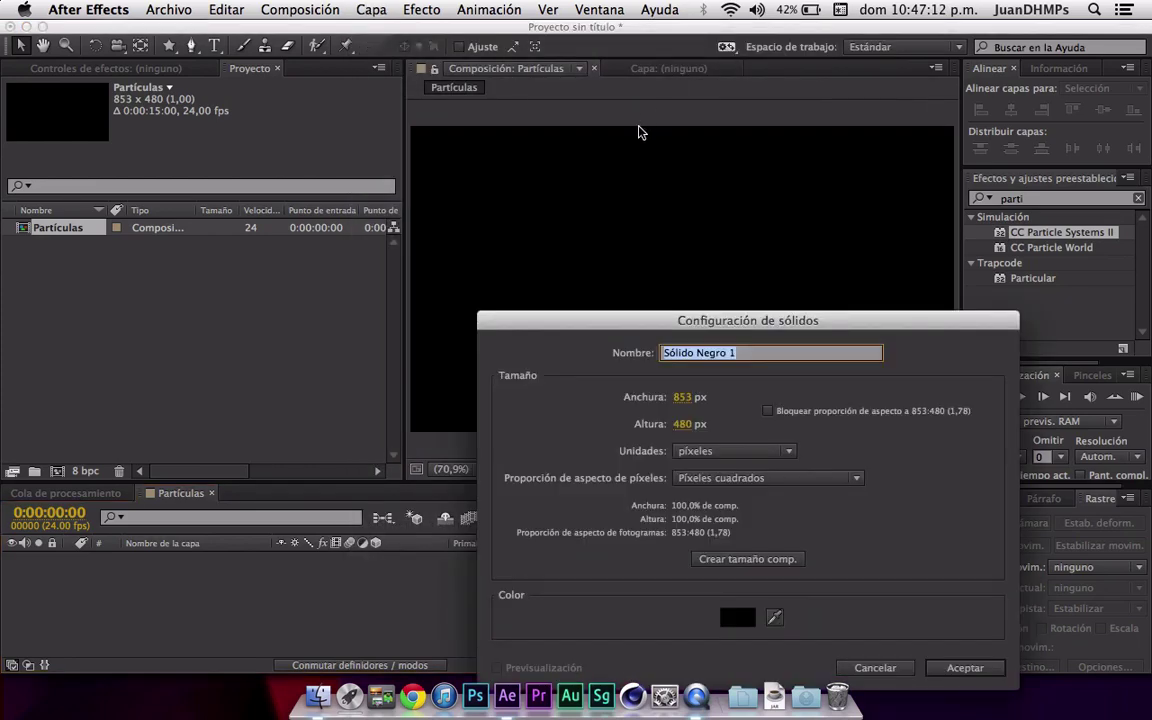
{"action": "type", "text": "Partículas"}
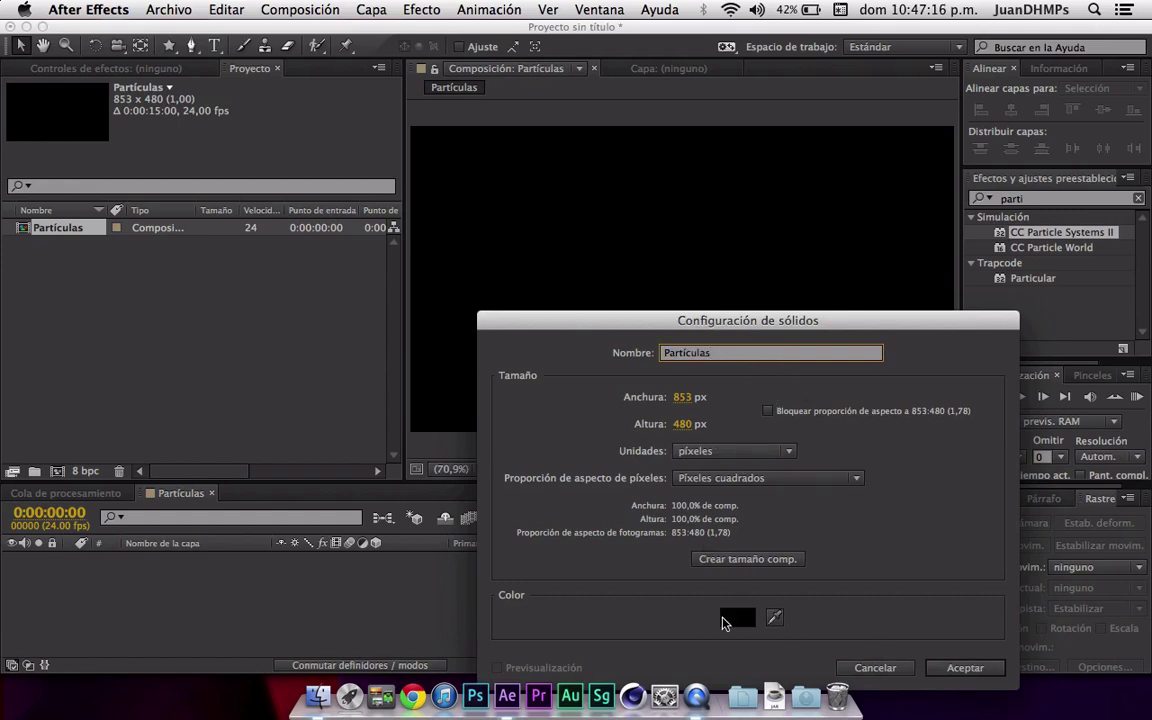
{"action": "left_click", "coordinate": [962, 668]}
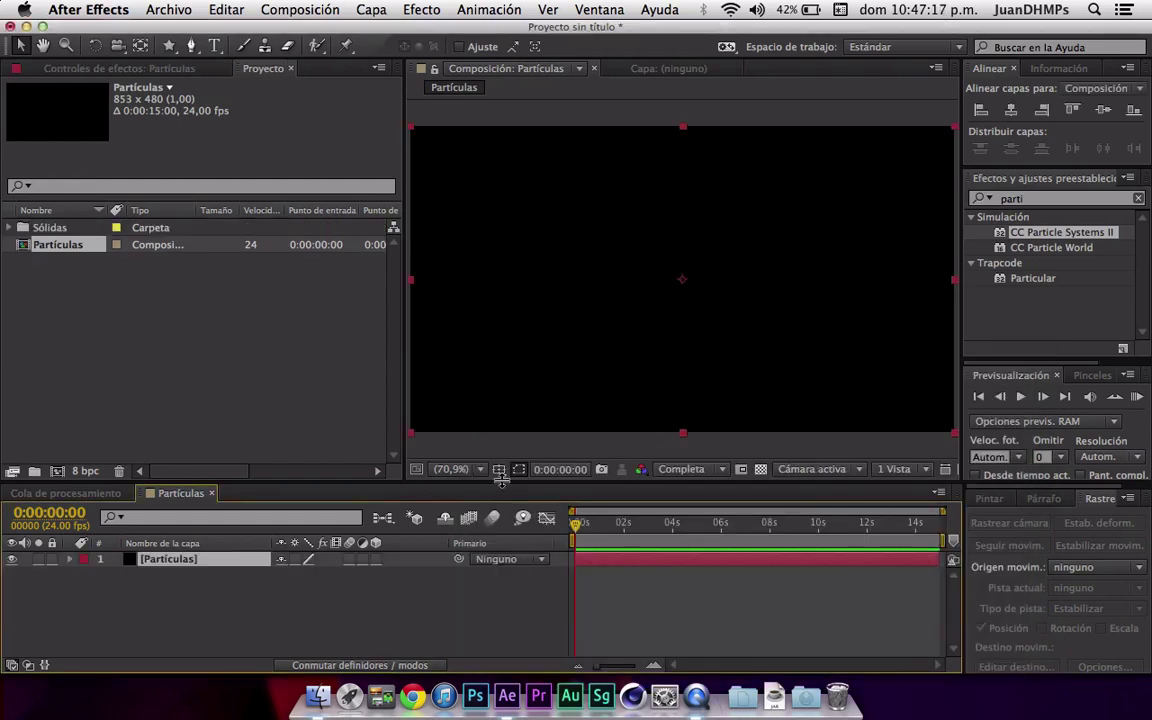
- Add a two-node 35 mm camera layer named Cámara above the Partículas solid
{"action": "left_click", "coordinate": [369, 9]}
{"action": "mouse_move", "coordinate": [383, 35]}
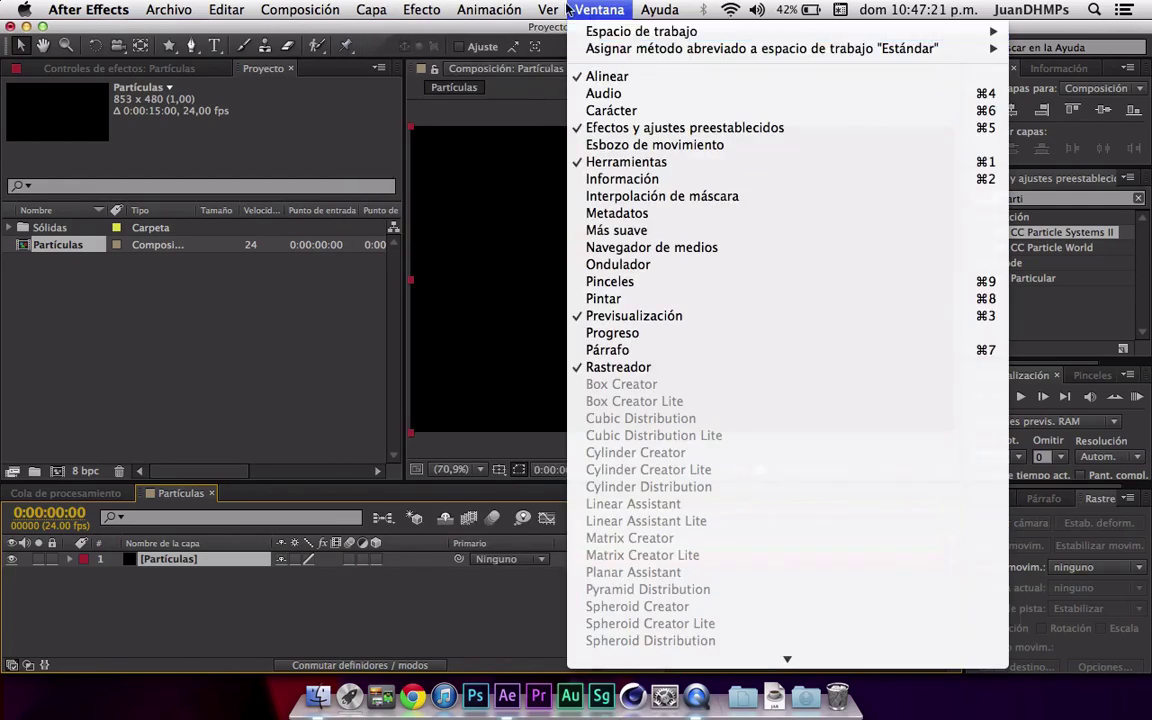
{"action": "mouse_move", "coordinate": [408, 9]}
{"action": "mouse_move", "coordinate": [370, 9]}
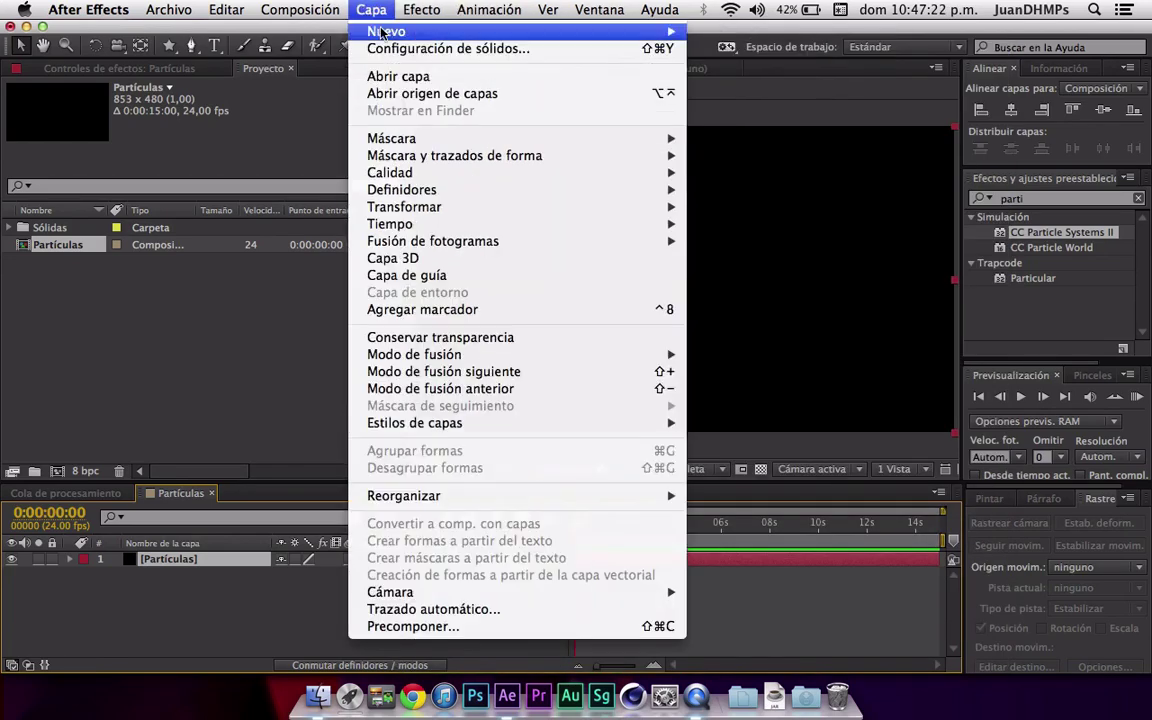
{"action": "mouse_move", "coordinate": [558, 31]}
{"action": "left_click", "coordinate": [734, 88]}
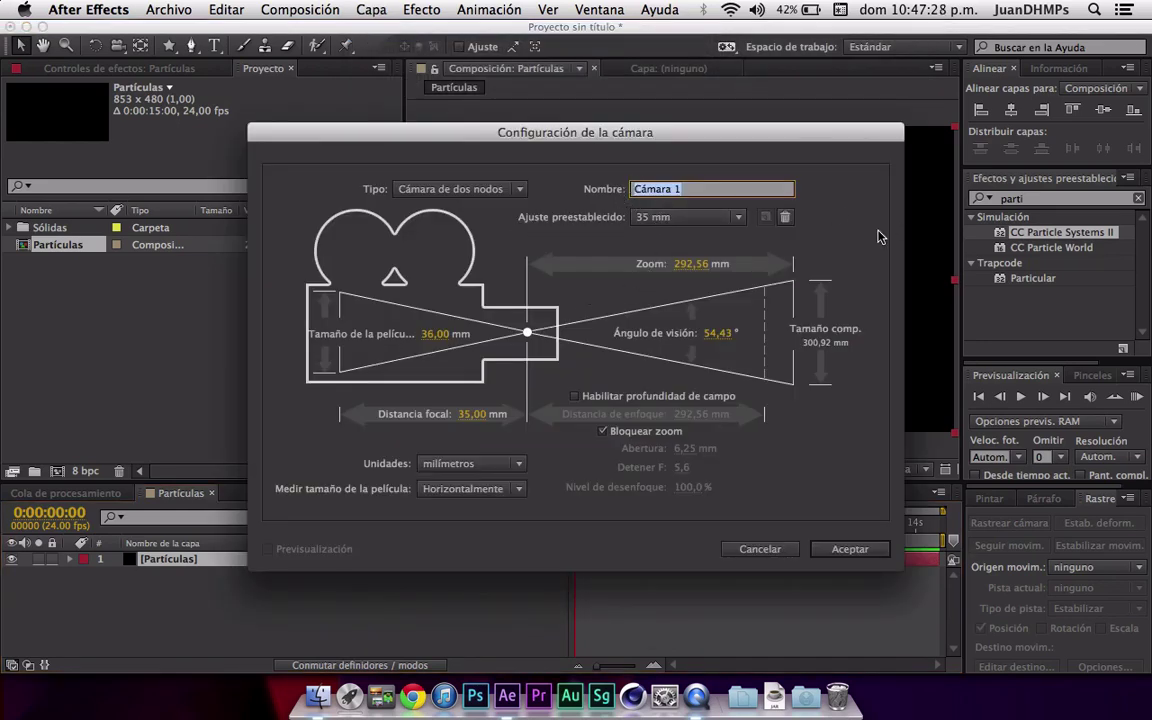
{"action": "left_click", "coordinate": [712, 190]}
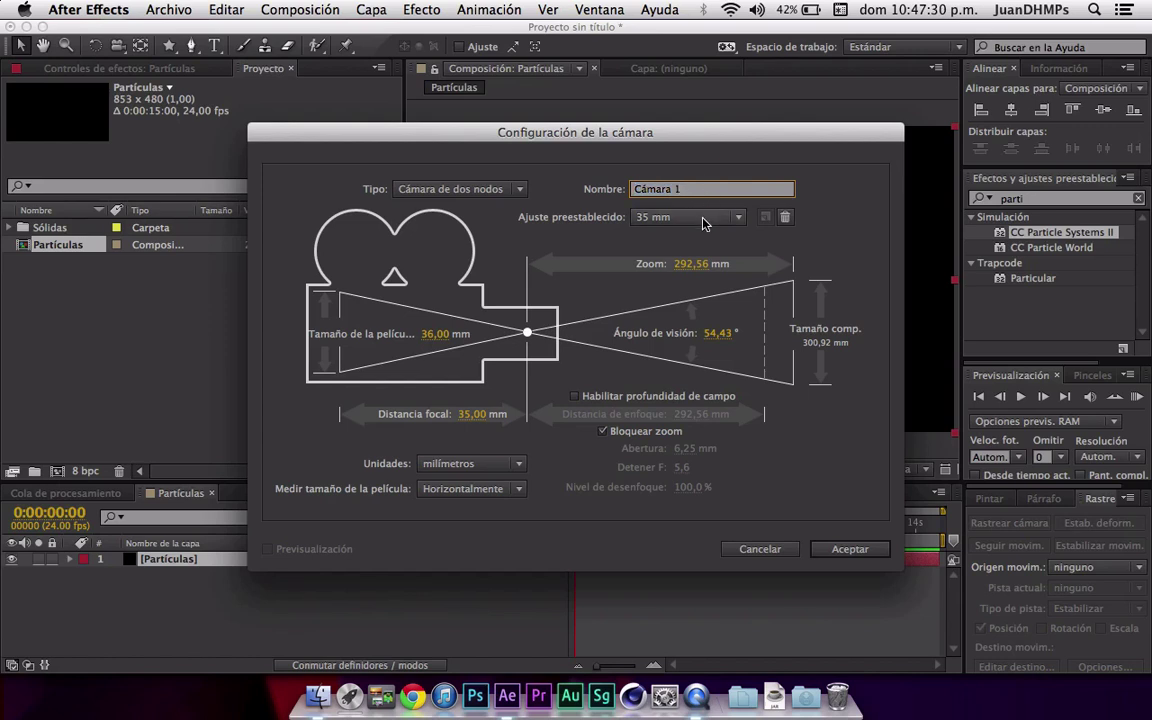
{"action": "key", "text": "BackSpace"}
{"action": "key", "text": "BackSpace"}
{"action": "left_click", "coordinate": [862, 549]}
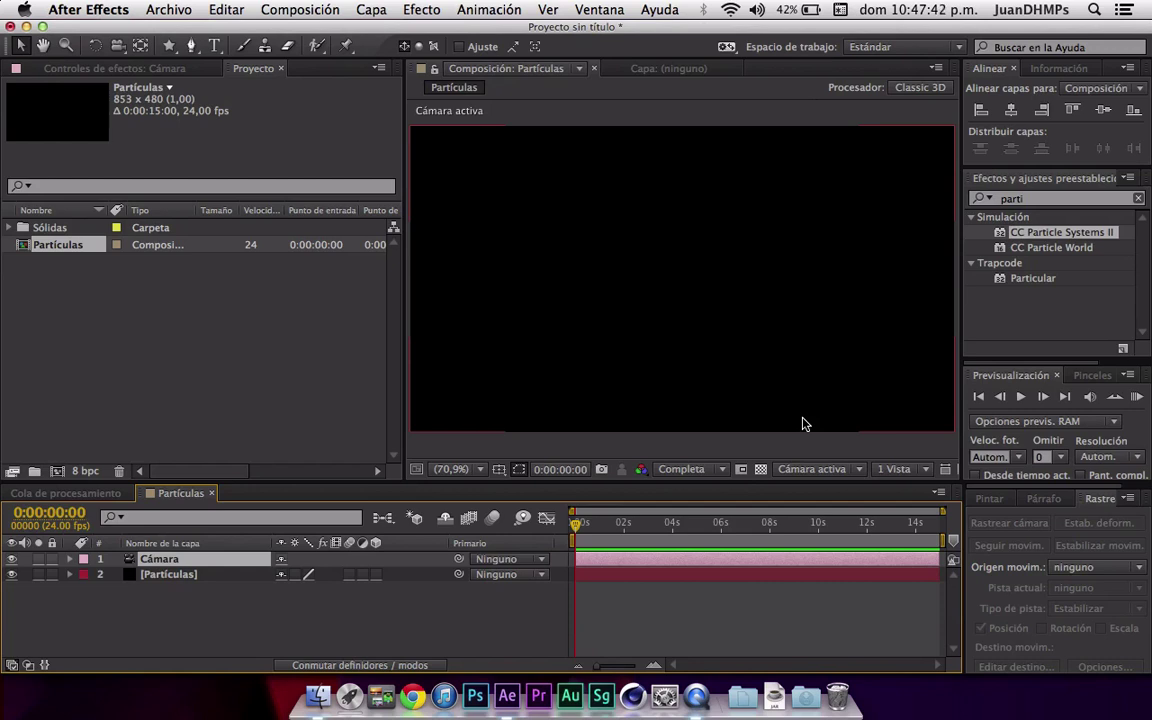
- At 0:00:05:09, apply CC Particle Systems II to Partículas after briefly trying CC Particle World
{"action": "left_click_drag", "start_coordinate": [660, 522], "coordinate": [706, 522]}
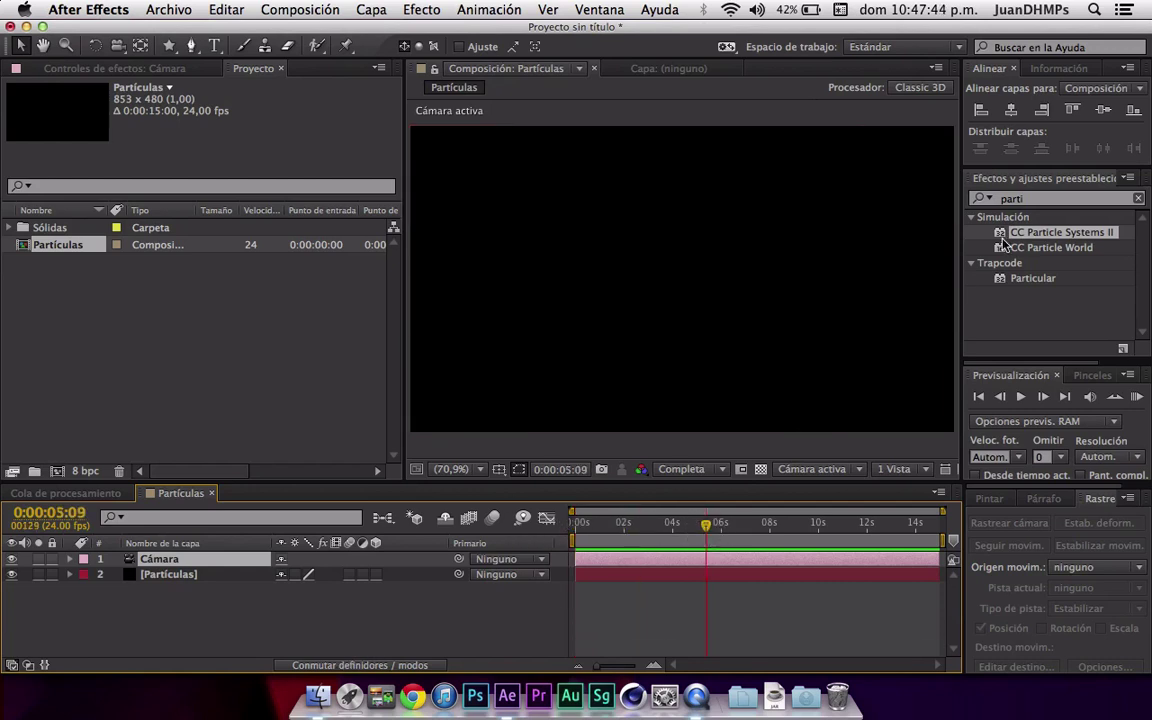
{"action": "left_click_drag", "start_coordinate": [1040, 232], "coordinate": [777, 264]}
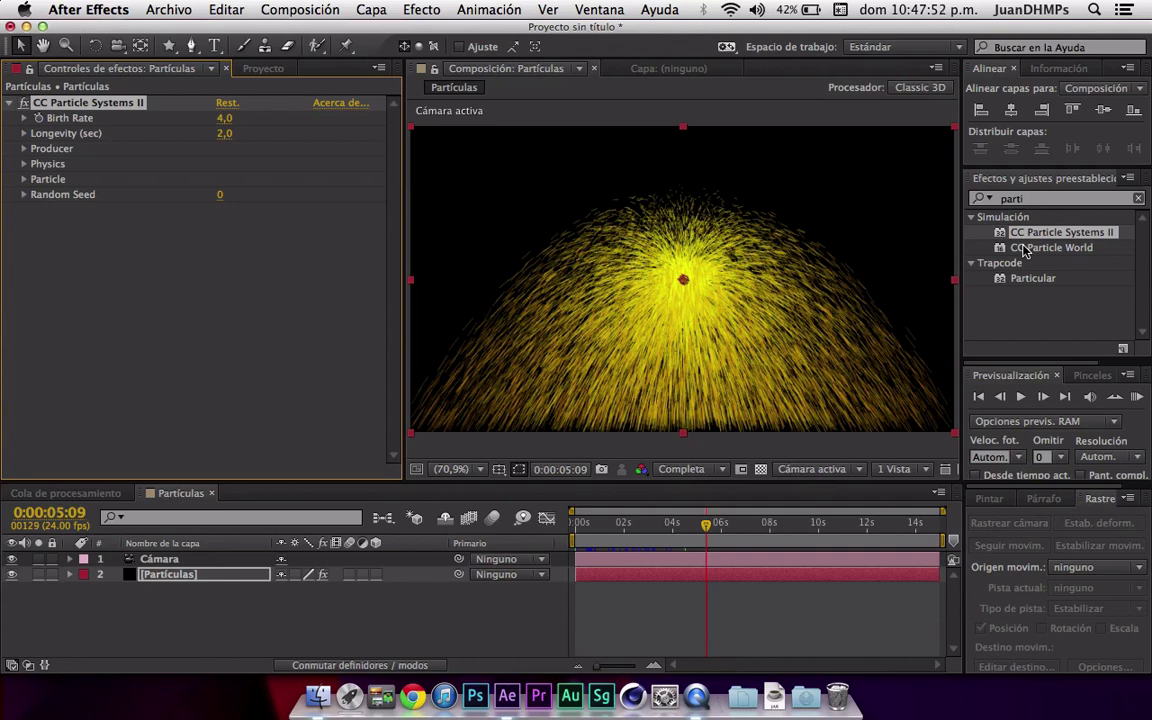
{"action": "left_click_drag", "start_coordinate": [1024, 250], "coordinate": [773, 247]}
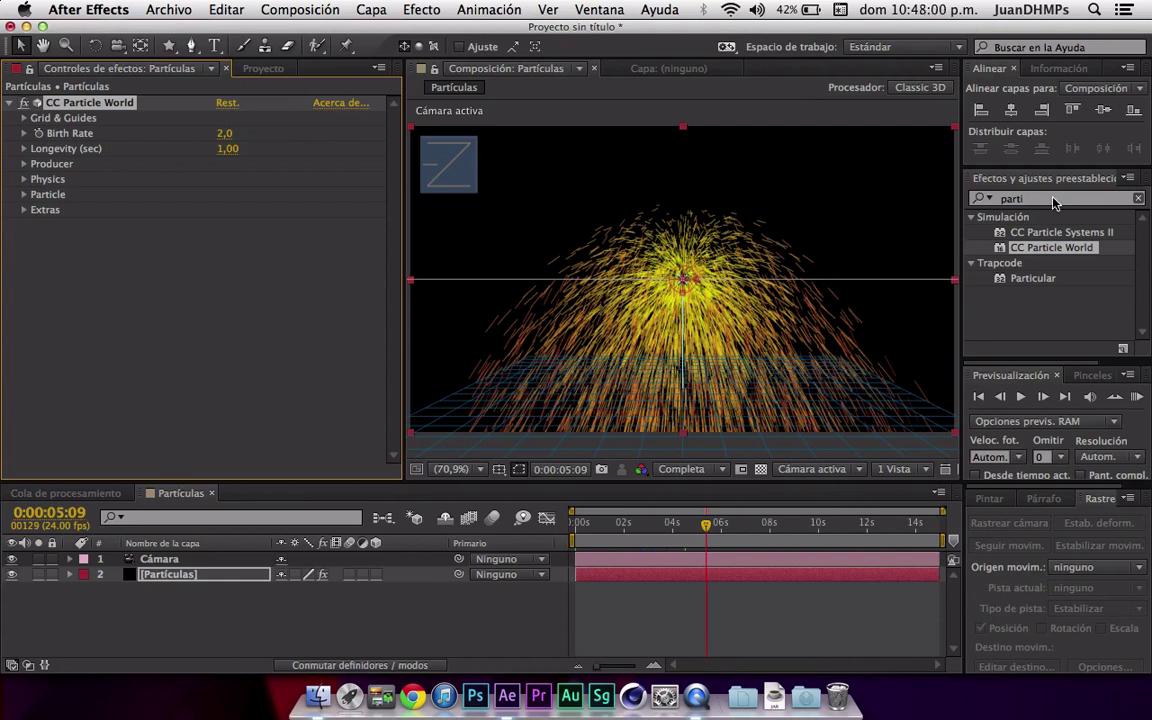
{"action": "key", "text": "ctrl+z"}
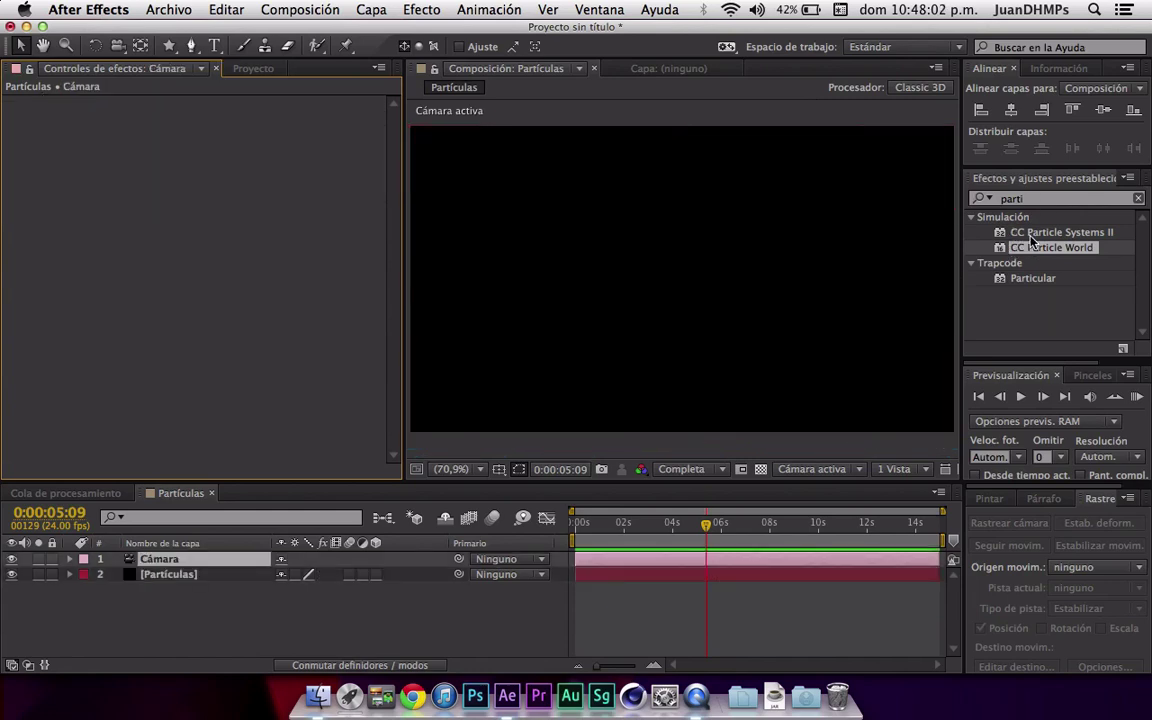
{"action": "left_click_drag", "start_coordinate": [1060, 232], "coordinate": [622, 338]}
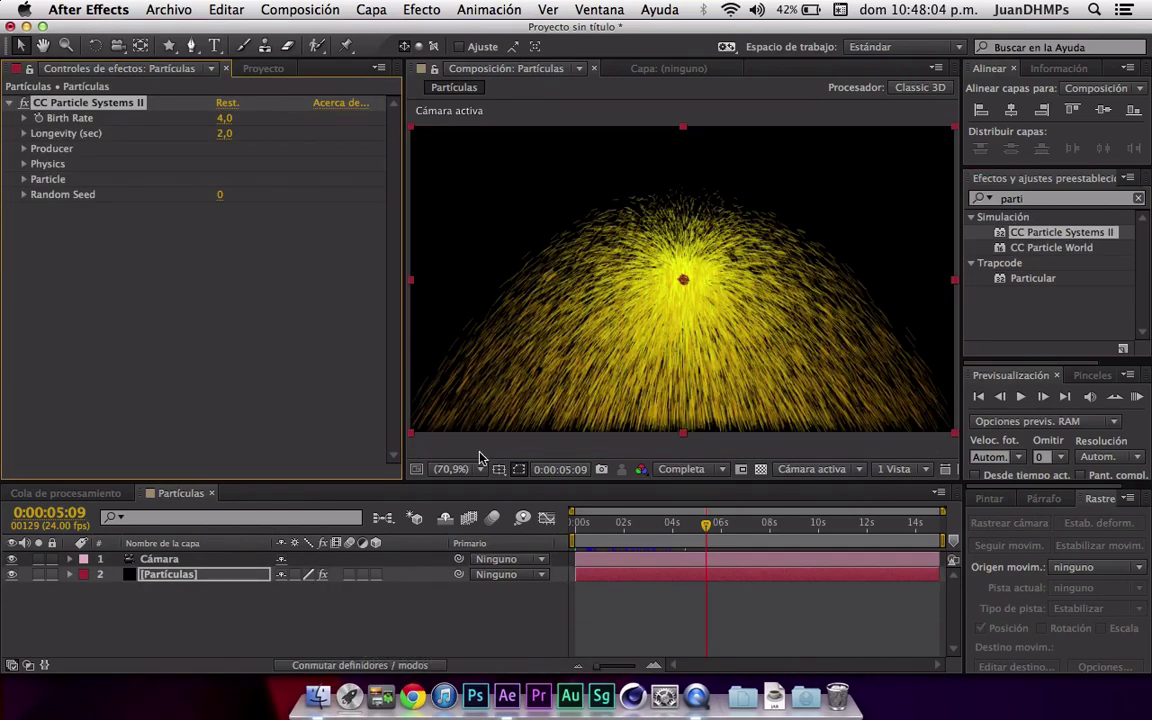
- Make the layer 3D, orbit the camera, then apply CC Particle World's yellow fountain over a grid
{"action": "left_click", "coordinate": [376, 574]}
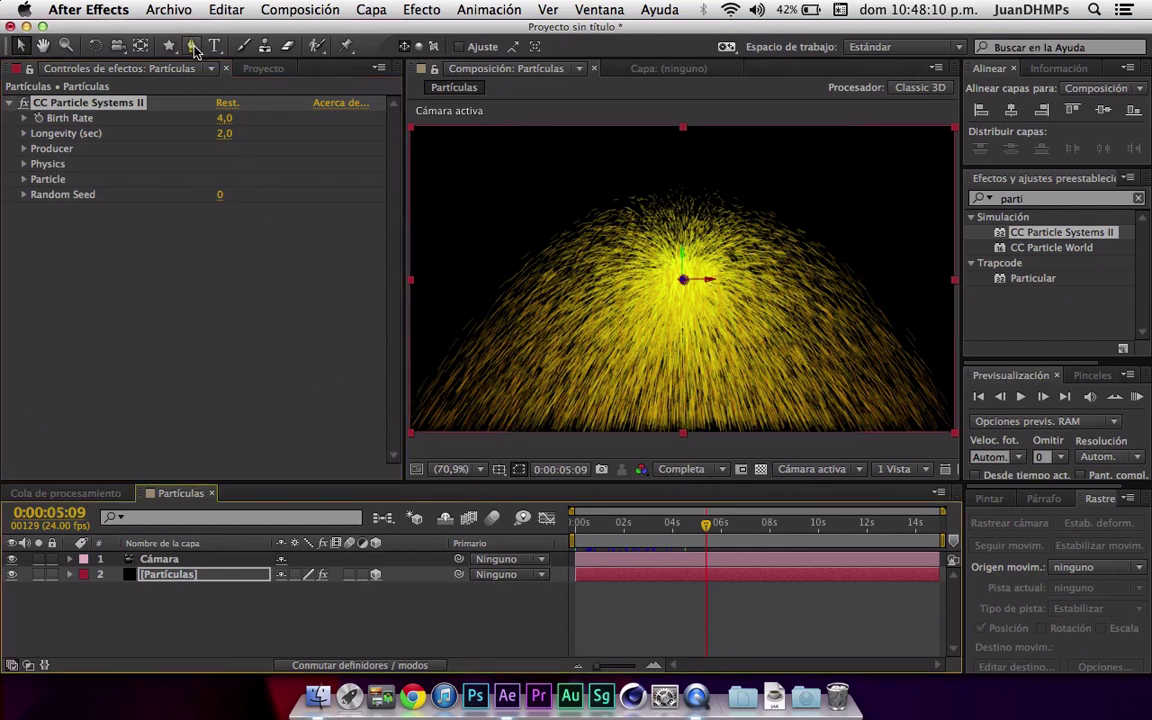
{"action": "left_click", "coordinate": [122, 46]}
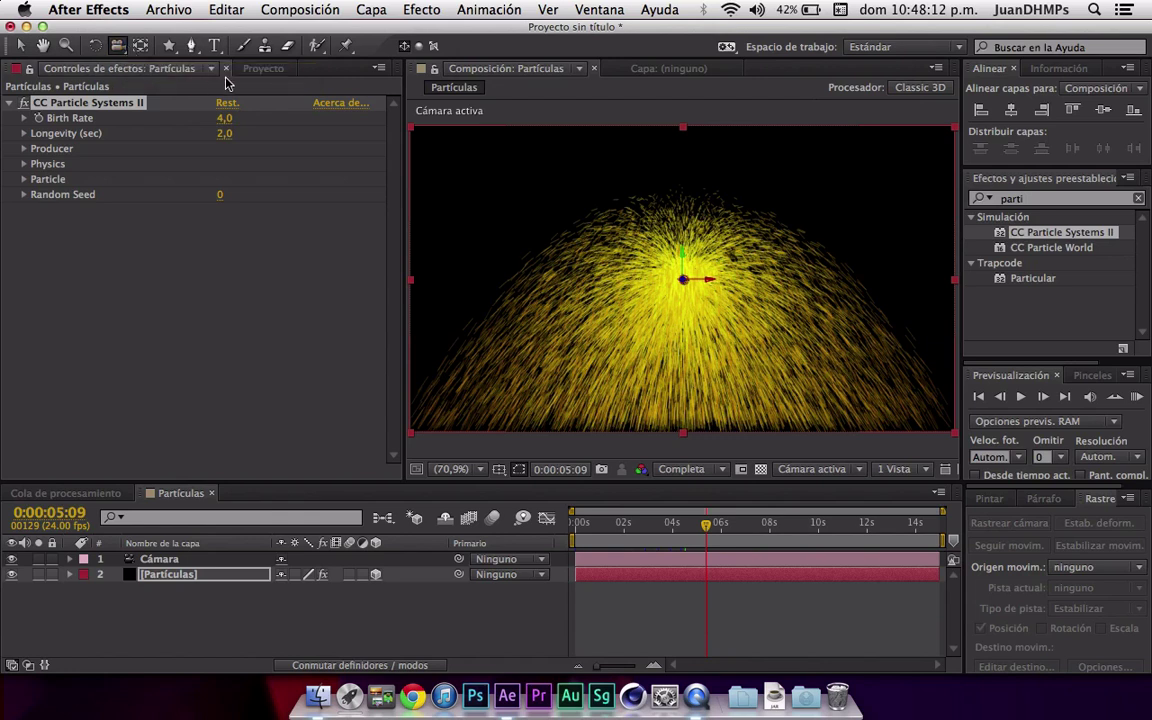
{"action": "key", "text": "c"}
{"action": "key", "text": "c"}
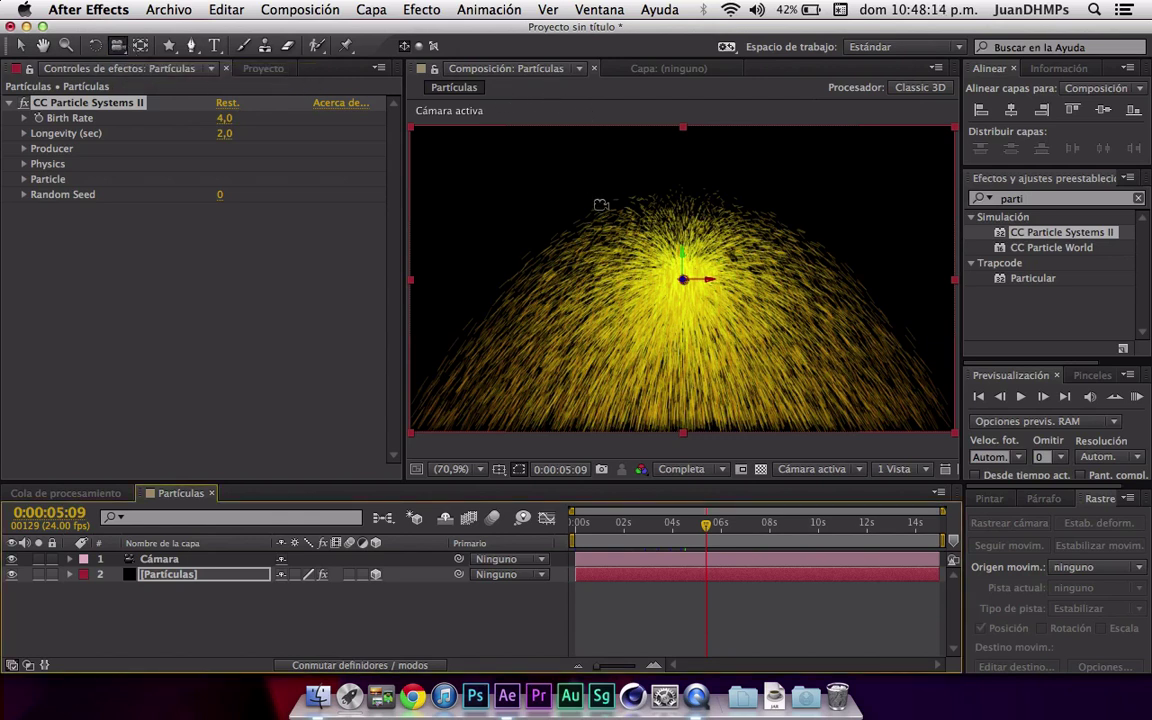
{"action": "mouse_move", "coordinate": [848, 200]}
{"action": "left_mouse_down"}
{"action": "mouse_move", "coordinate": [706, 234]}
{"action": "mouse_move", "coordinate": [611, 165]}
{"action": "mouse_move", "coordinate": [876, 212]}
{"action": "left_mouse_up"}
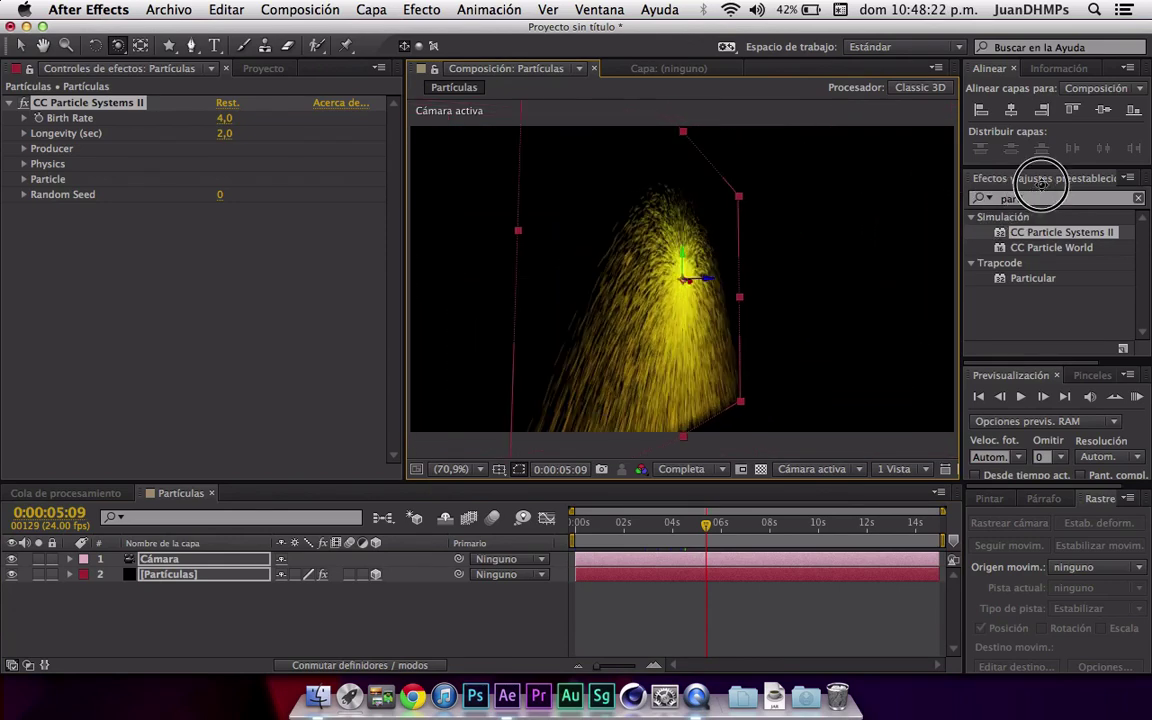
{"action": "left_click_drag", "start_coordinate": [876, 212], "coordinate": [1040, 184]}
{"action": "key", "text": "super+z"}
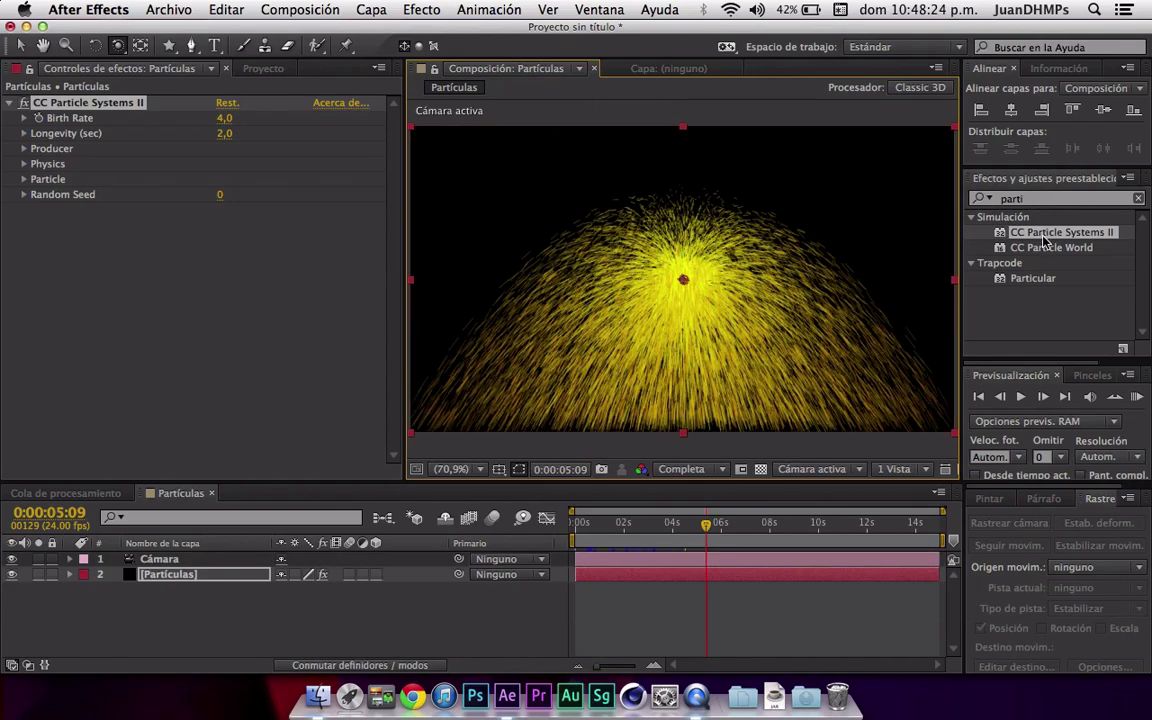
{"action": "key", "text": "super+z"}
{"action": "left_click_drag", "start_coordinate": [1043, 248], "coordinate": [555, 229]}
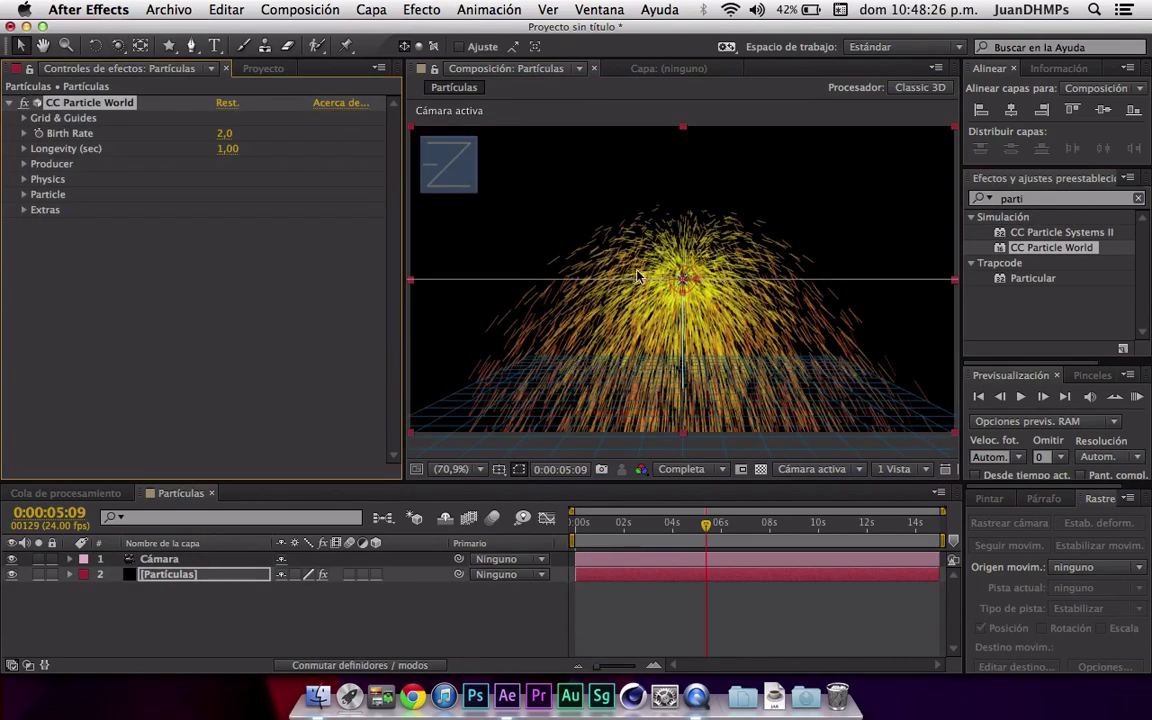
{"action": "mouse_move", "coordinate": [730, 224]}
{"action": "left_mouse_down"}
{"action": "mouse_move", "coordinate": [873, 131]}
{"action": "mouse_move", "coordinate": [569, 260]}
{"action": "left_mouse_up"}
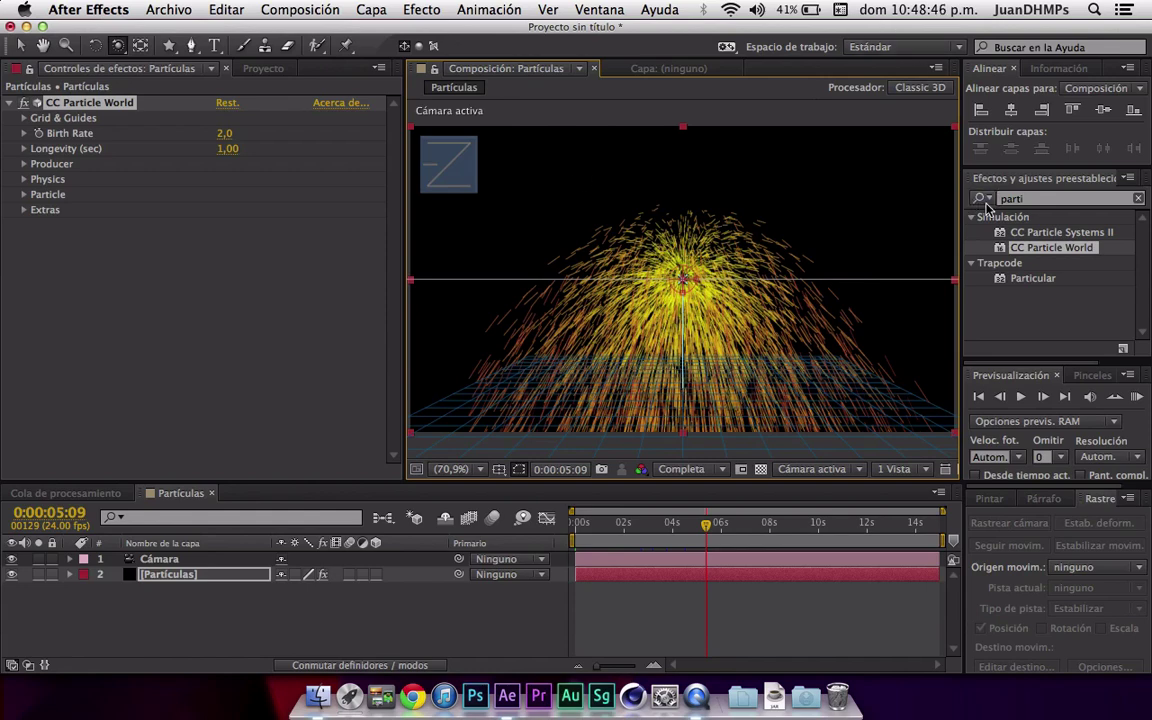
- Add CC Particle Systems II alongside CC Particle World and compare their Producer settings
{"action": "left_click", "coordinate": [967, 237]}
{"action": "left_click_drag", "start_coordinate": [967, 247], "coordinate": [185, 345]}
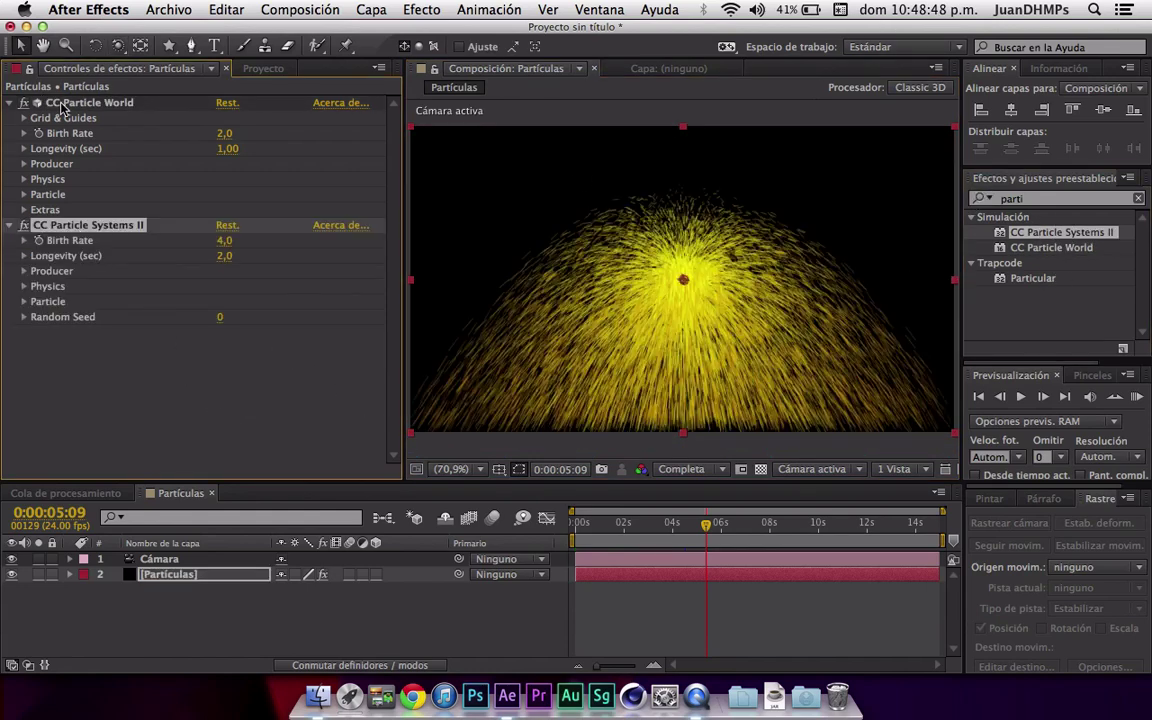
{"action": "left_click", "coordinate": [24, 271]}
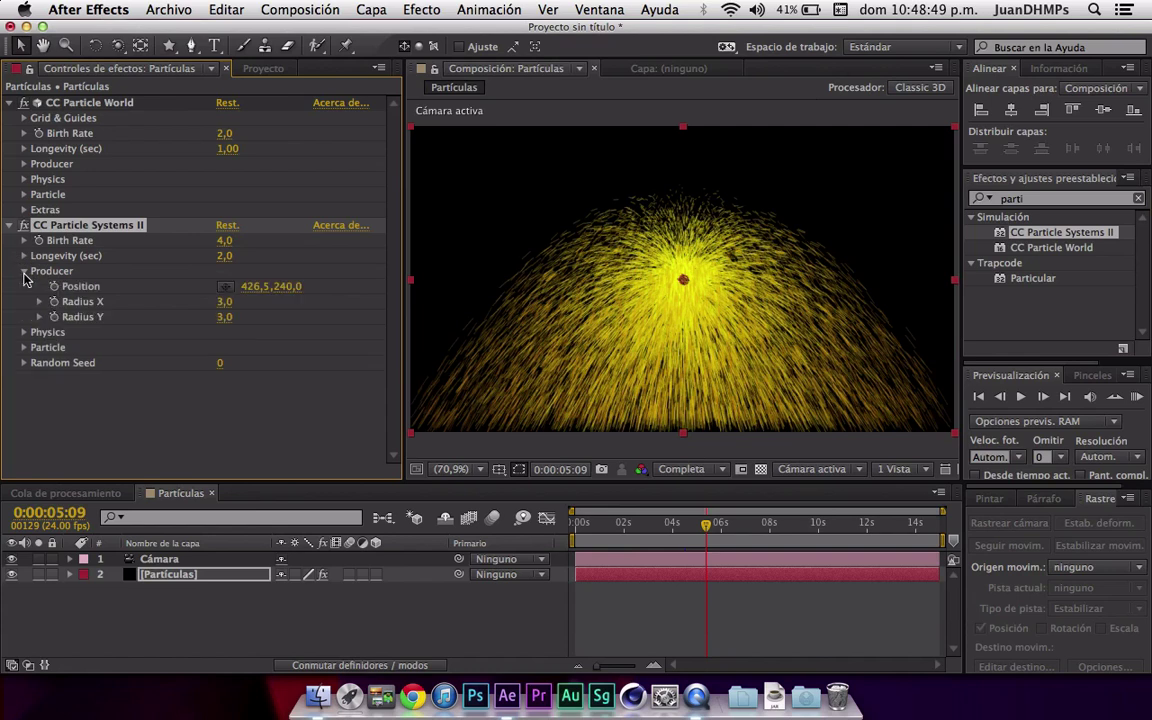
{"action": "left_click", "coordinate": [24, 164]}
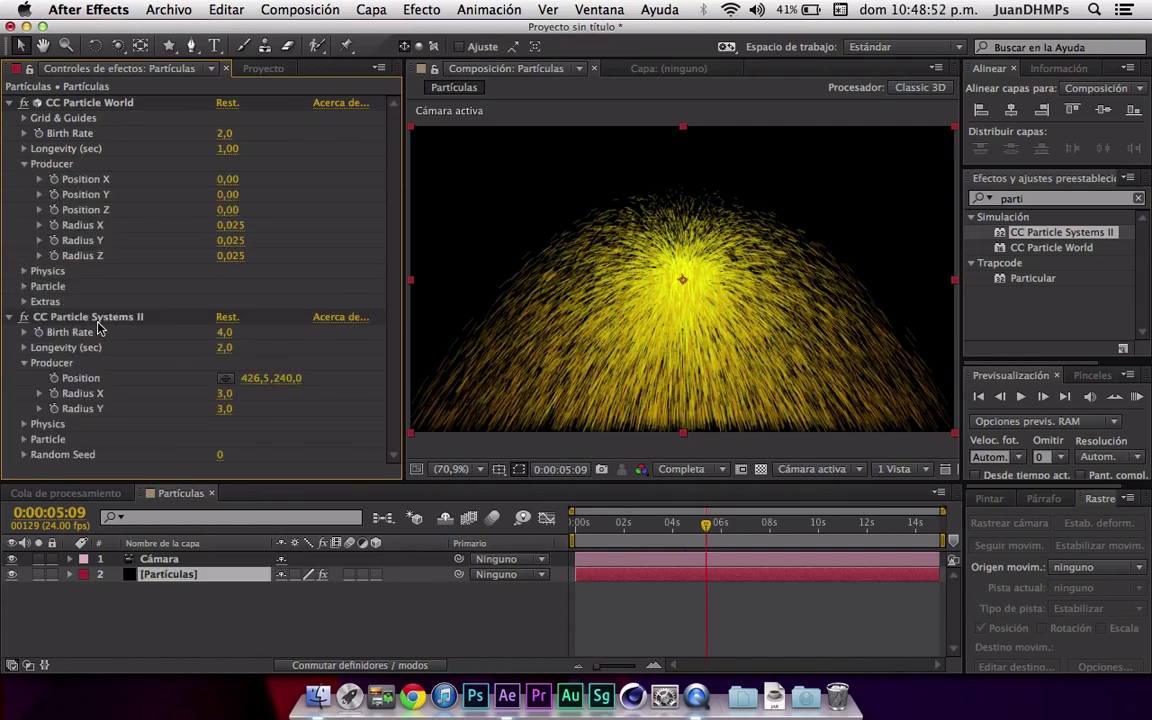
- Delete CC Particle Systems II and select CC Particle World to show its guides
{"action": "left_click", "coordinate": [99, 318]}
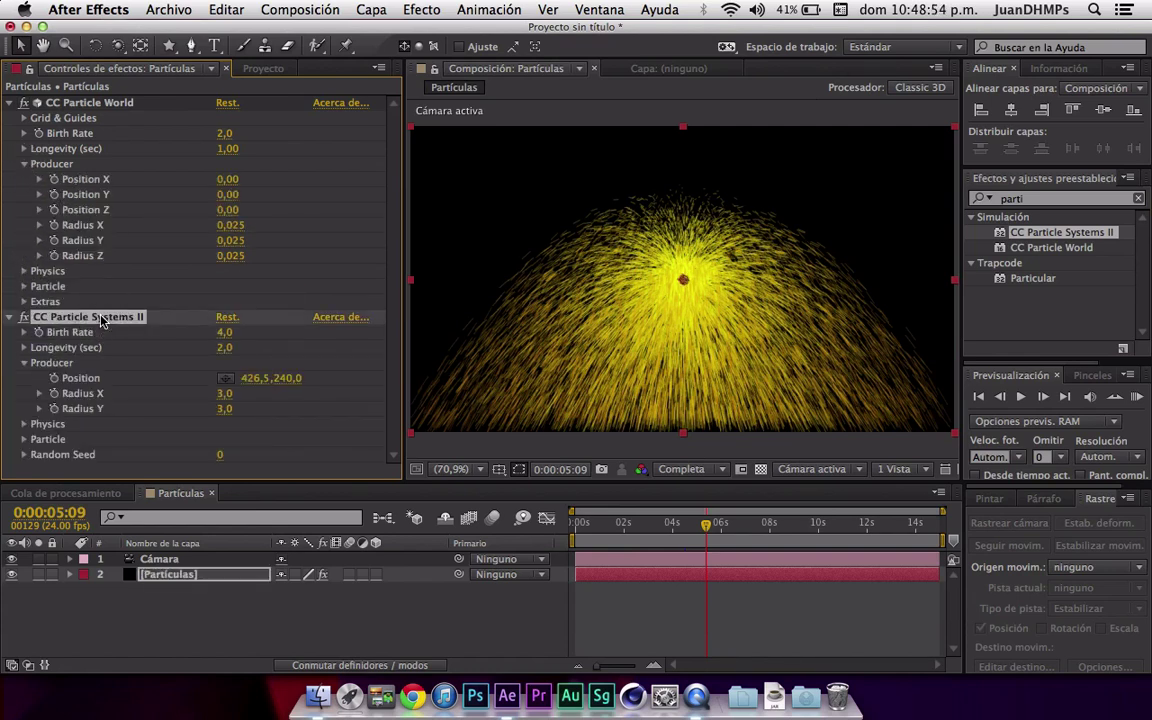
{"action": "key", "text": "Delete"}
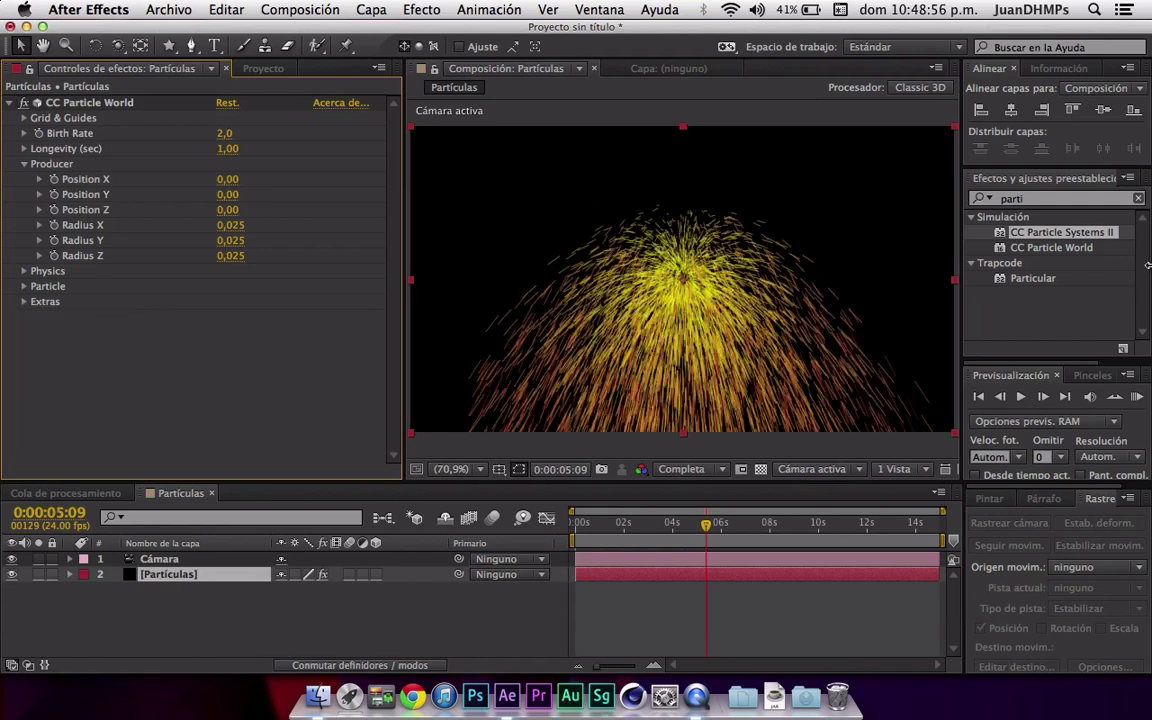
{"action": "left_click", "coordinate": [1050, 247]}
{"action": "left_click", "coordinate": [1030, 233]}
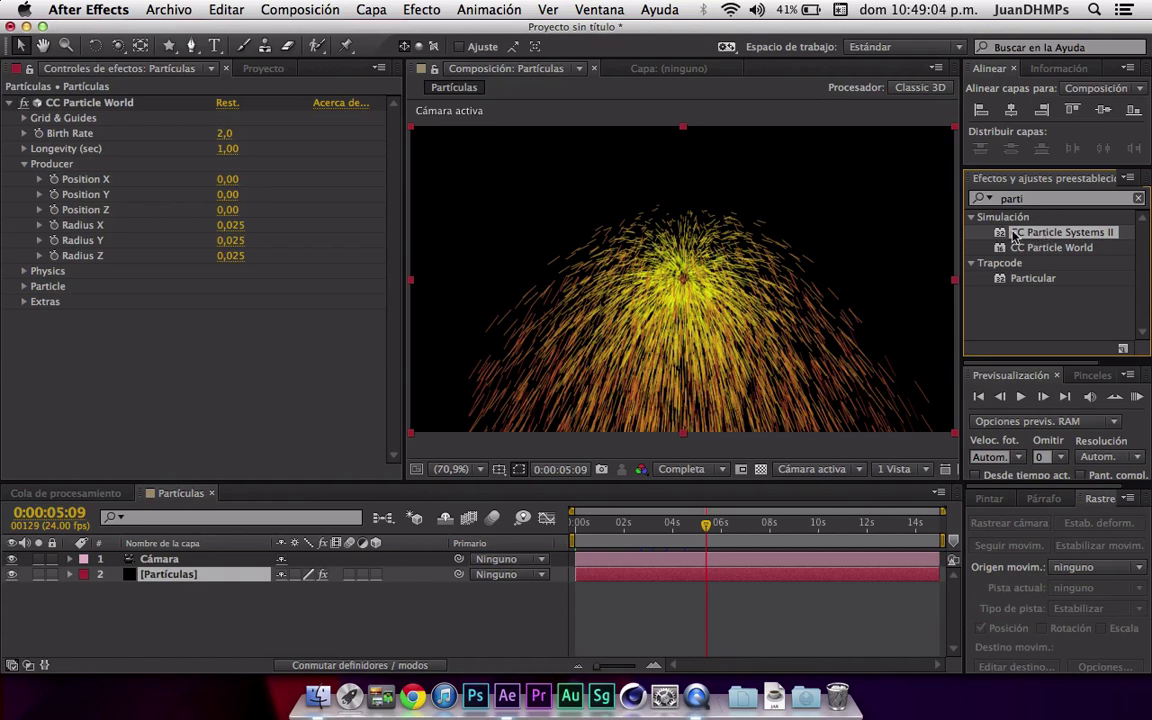
{"action": "left_click", "coordinate": [76, 103]}
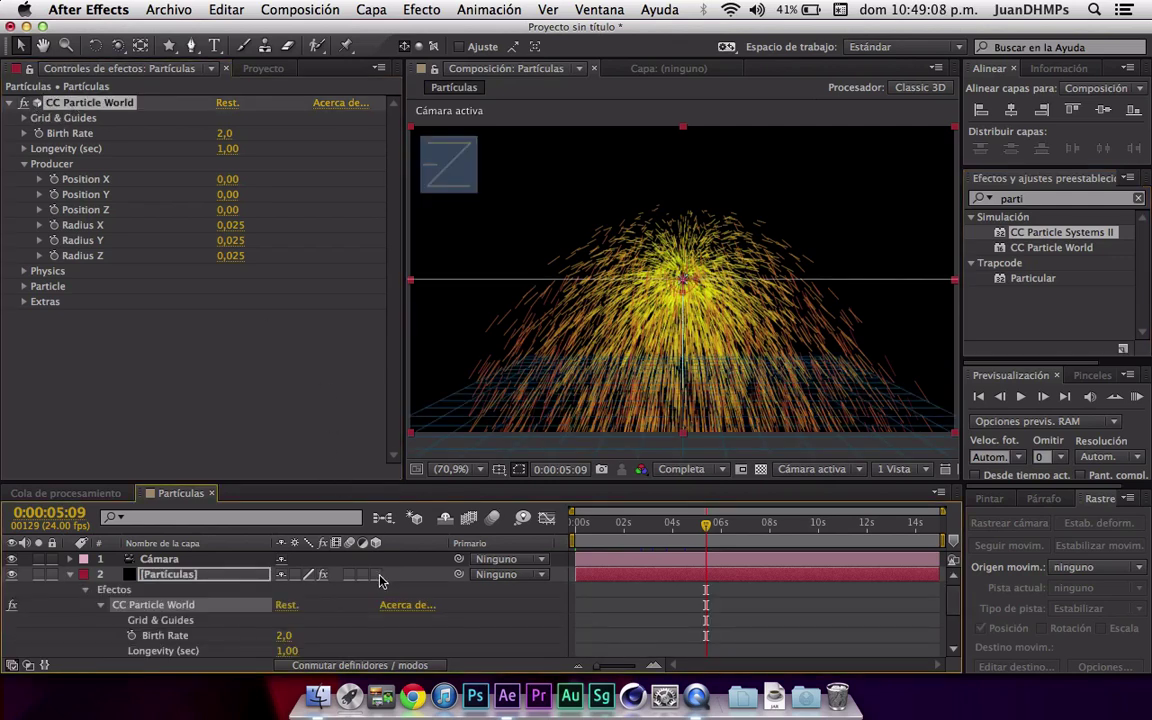
- Turn Partículas into a 3D layer, accept the camera-effects warning, and orbit around the particles
{"action": "left_click", "coordinate": [379, 575]}
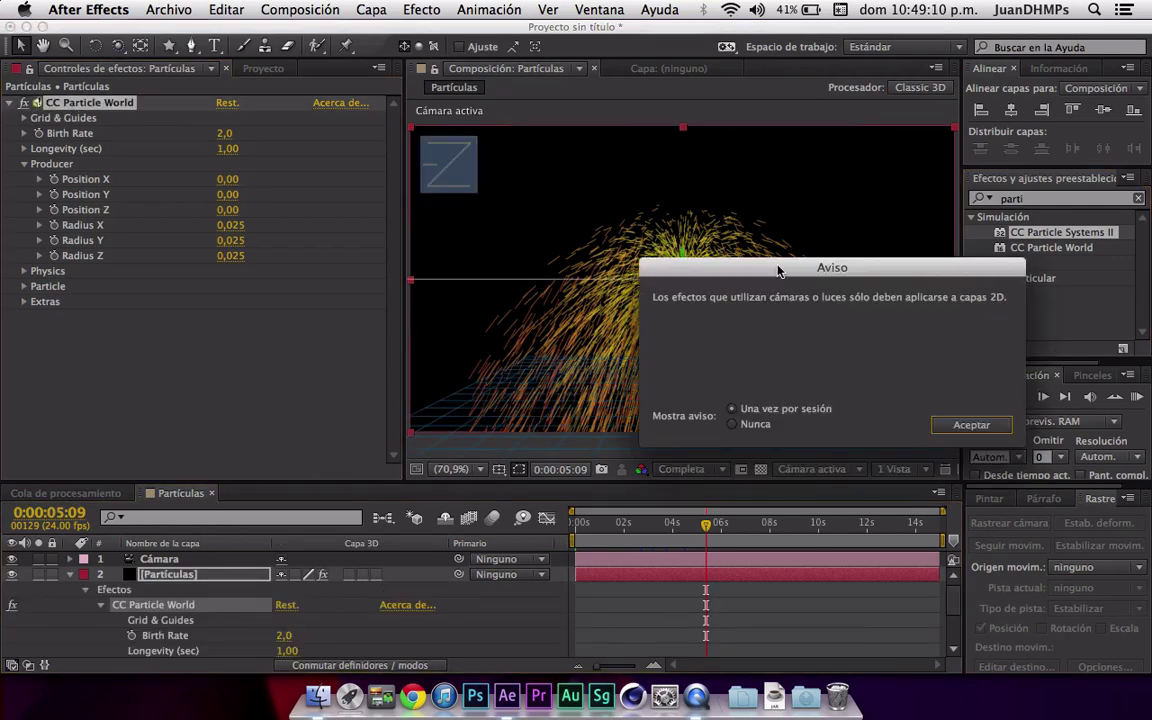
{"action": "left_click", "coordinate": [970, 426]}
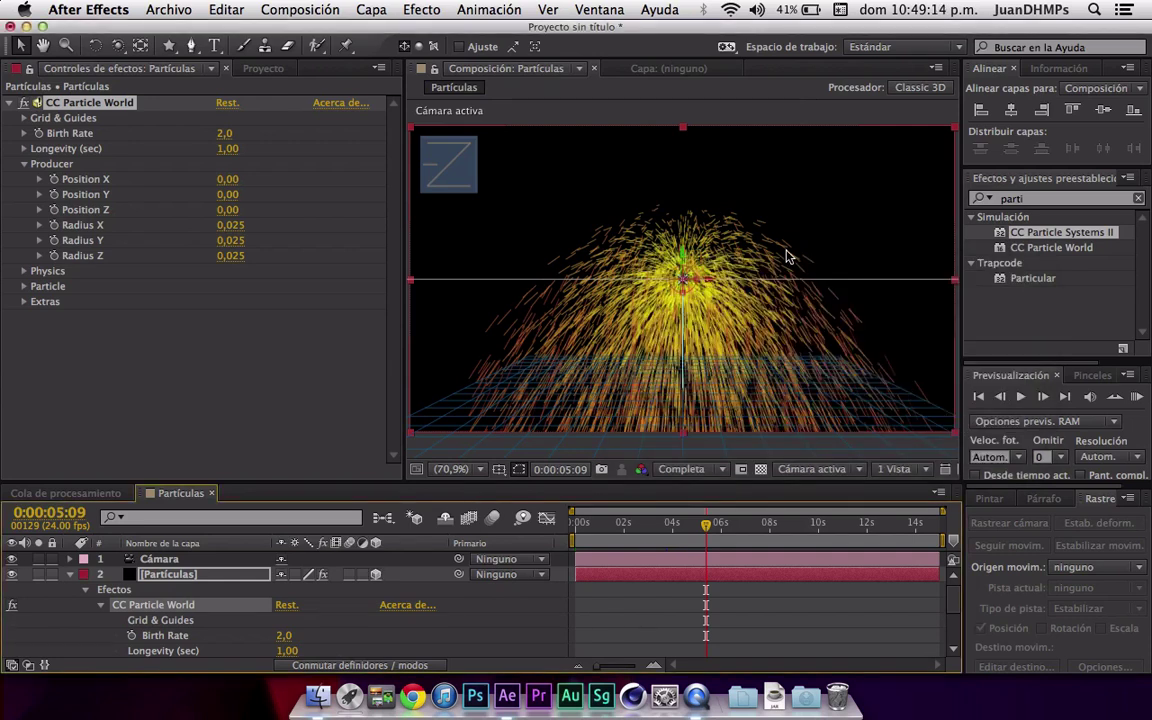
{"action": "key", "text": "c"}
{"action": "mouse_move", "coordinate": [771, 206]}
{"action": "left_mouse_down"}
{"action": "mouse_move", "coordinate": [761, 229]}
{"action": "mouse_move", "coordinate": [544, 216]}
{"action": "mouse_move", "coordinate": [640, 240]}
{"action": "left_mouse_up"}
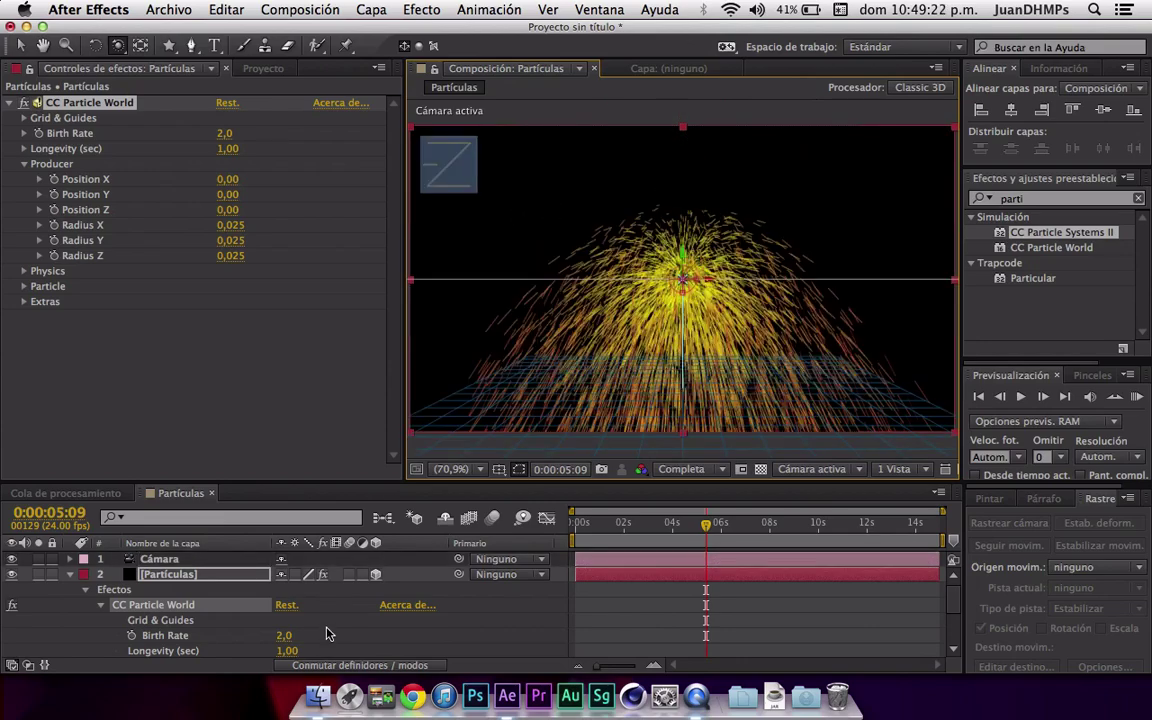
{"action": "mouse_move", "coordinate": [689, 244]}
{"action": "left_mouse_down"}
{"action": "mouse_move", "coordinate": [601, 208]}
{"action": "mouse_move", "coordinate": [597, 180]}
{"action": "left_mouse_up"}
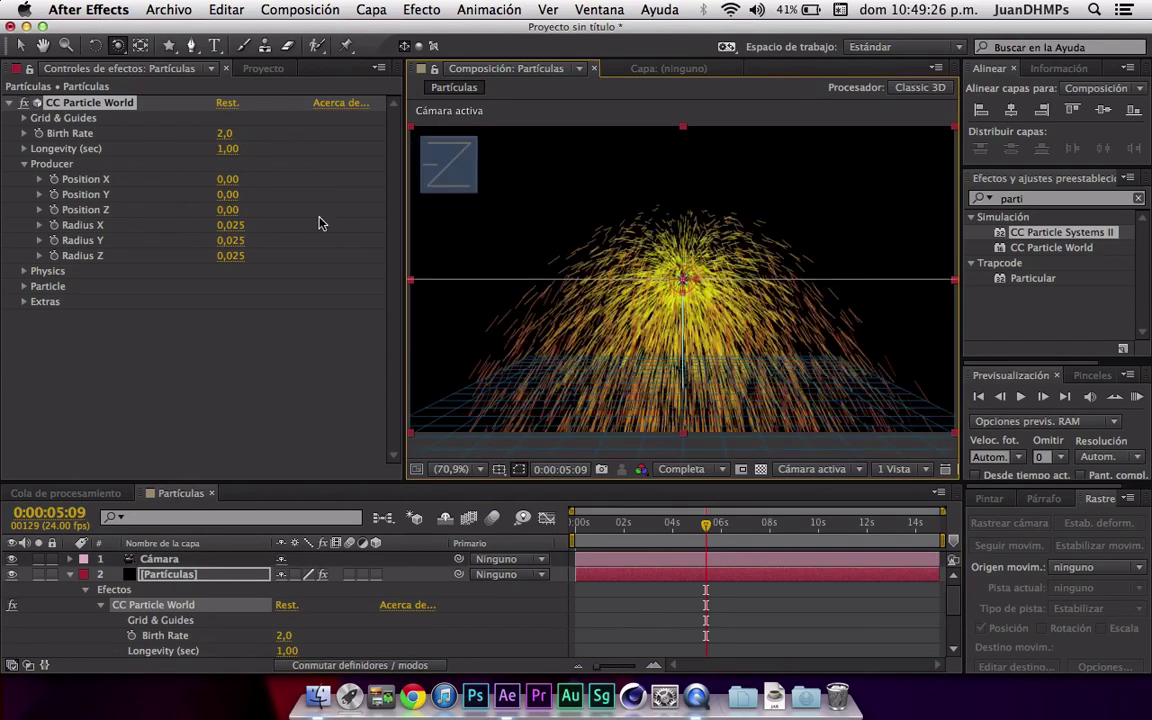
- Expand Grid & Guides and turn on the Position, Radius, Motion Path and Grid guides
{"action": "left_click", "coordinate": [53, 120]}
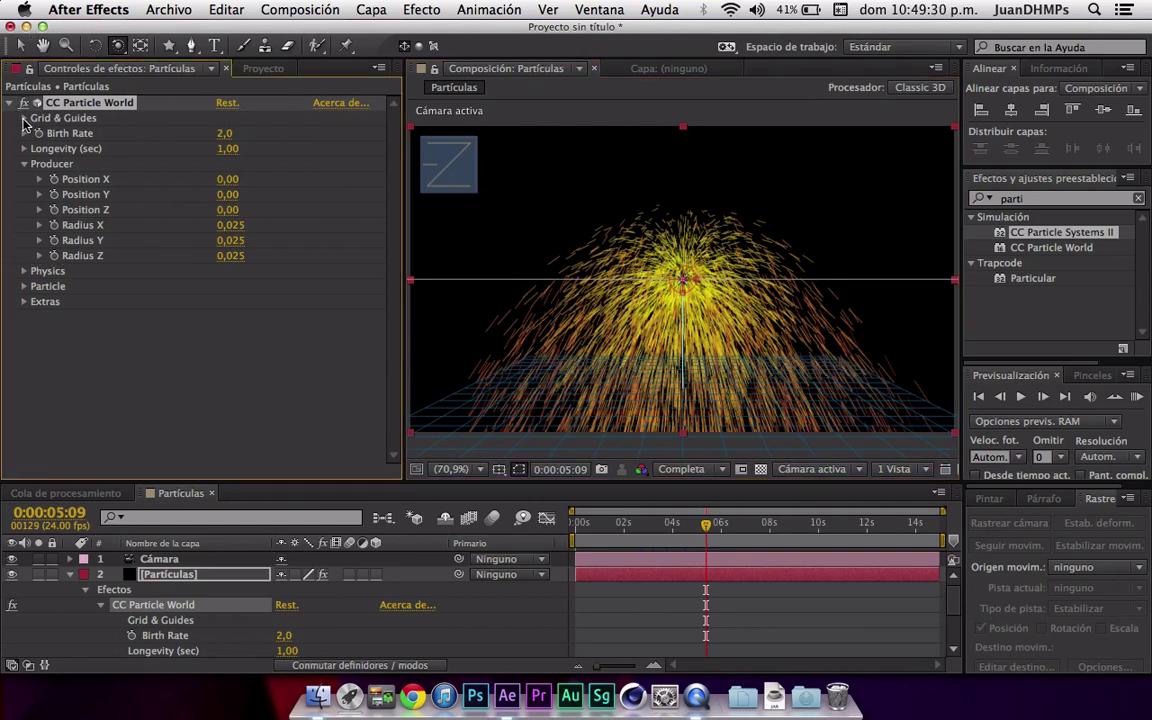
{"action": "left_click", "coordinate": [24, 119]}
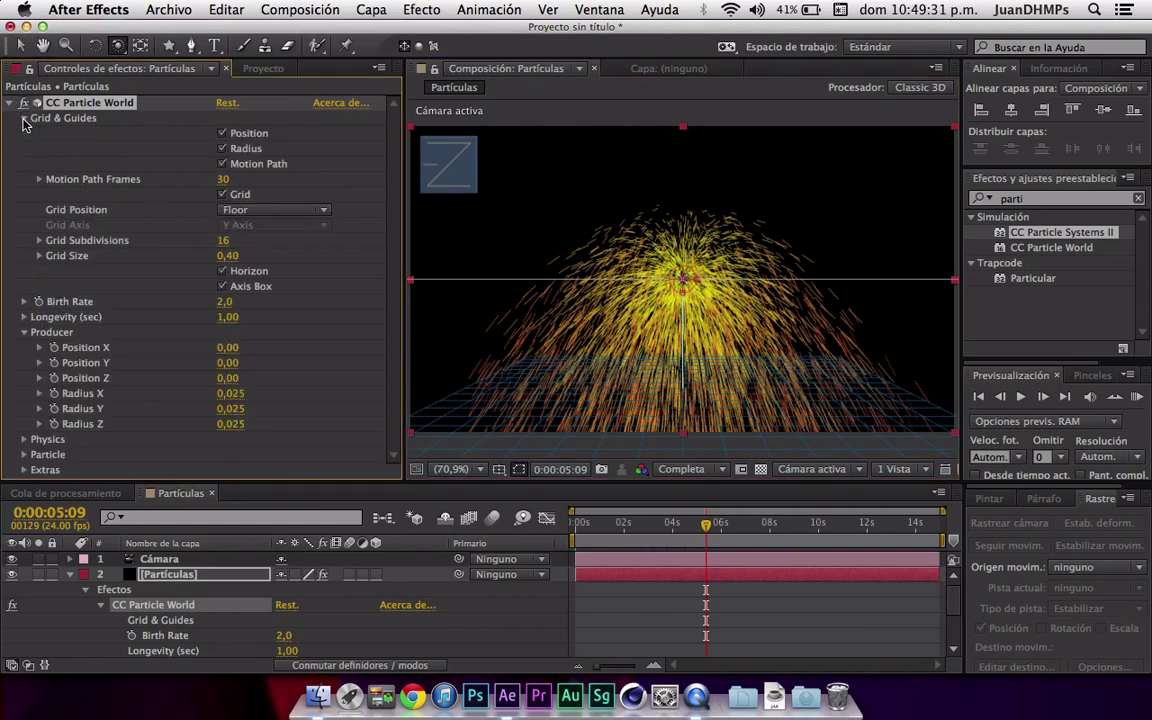
{"action": "left_click", "coordinate": [222, 148]}
{"action": "left_click_drag", "start_coordinate": [700, 222], "coordinate": [640, 250]}
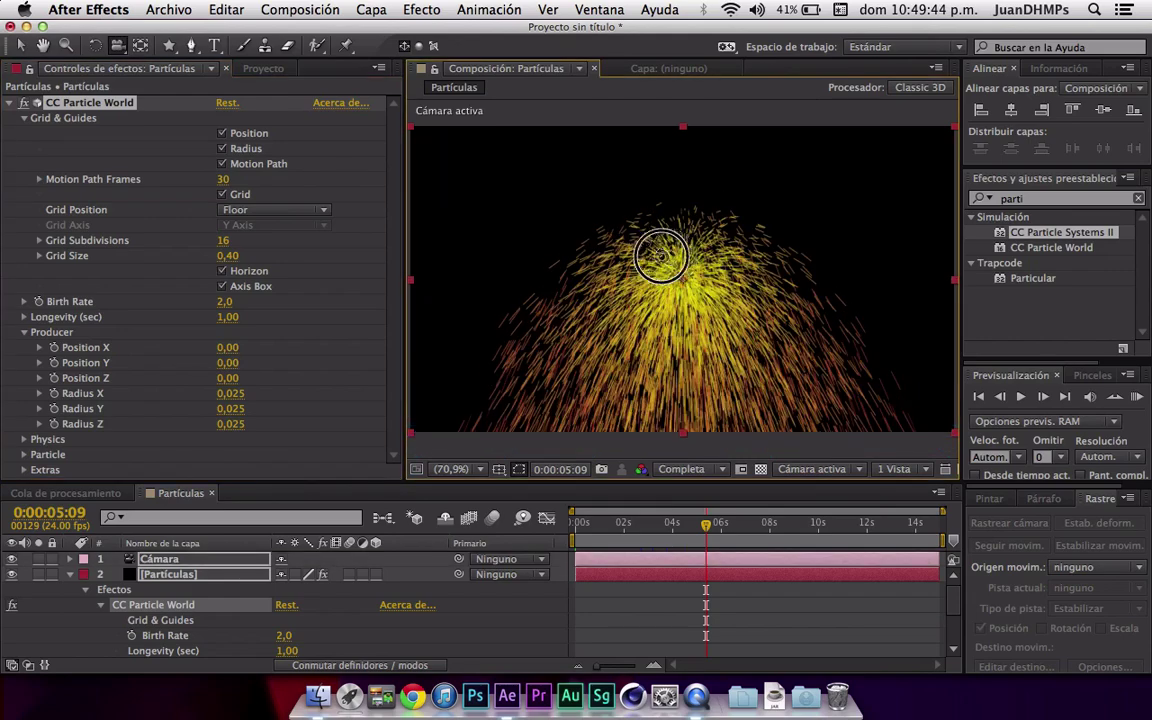
{"action": "key", "text": "super+z"}
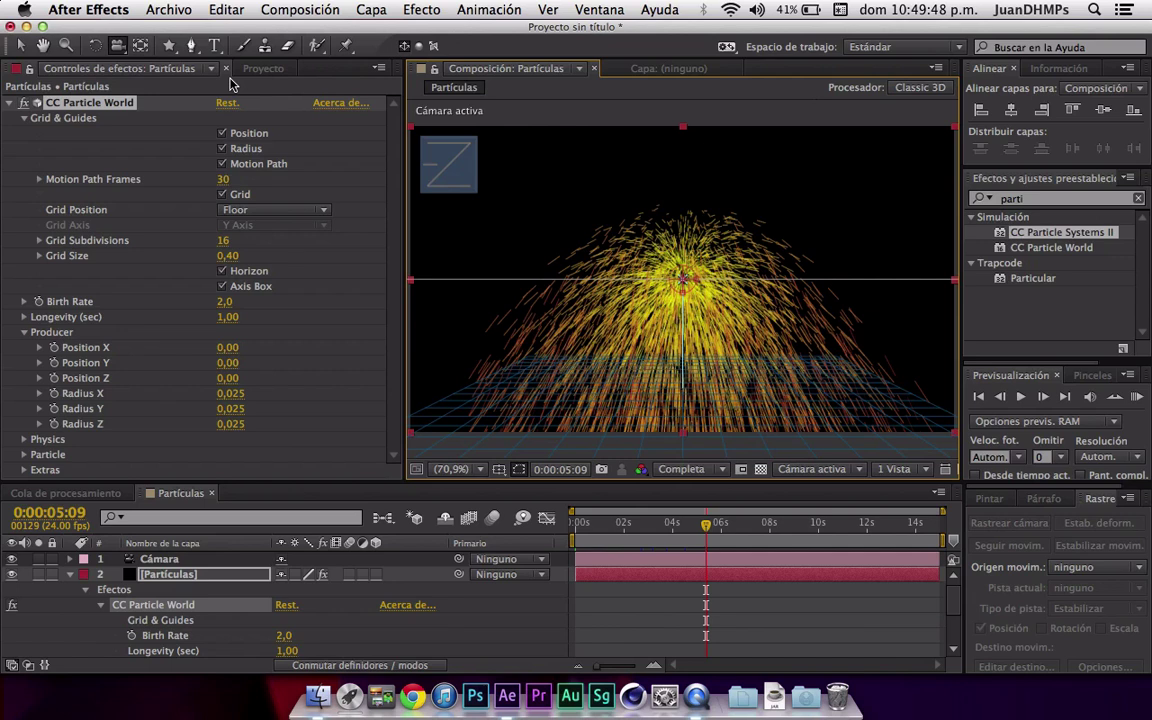
{"action": "left_click", "coordinate": [240, 134]}
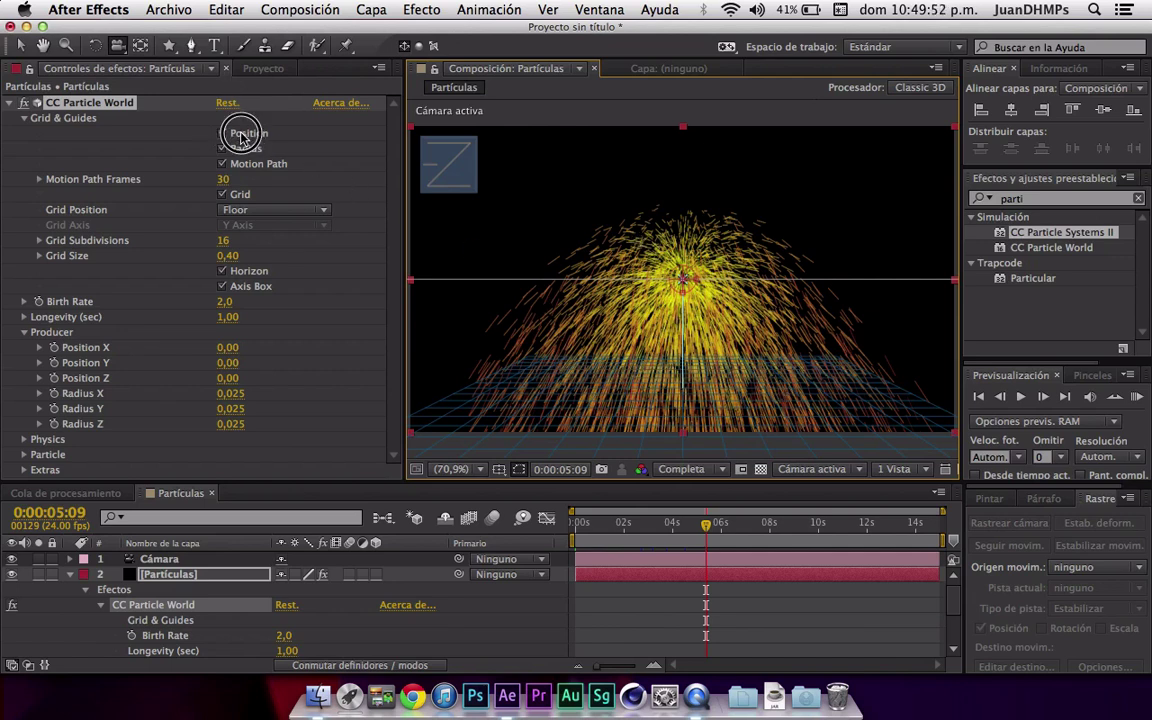
{"action": "left_click", "coordinate": [223, 164]}
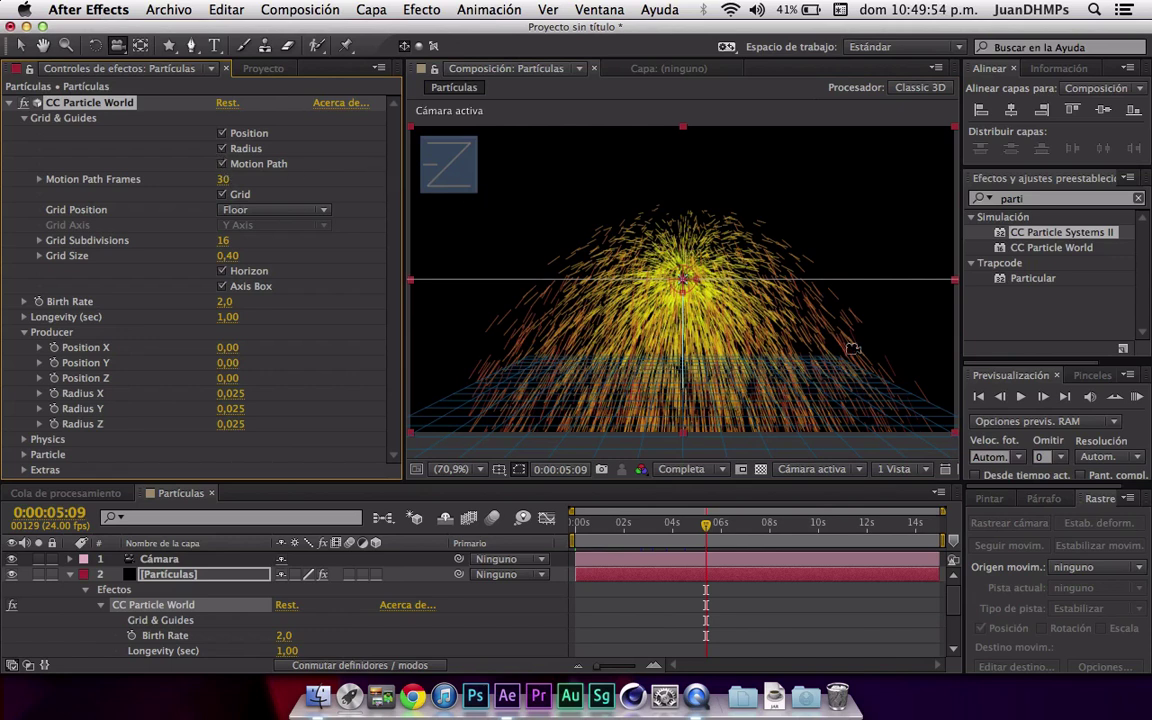
{"action": "left_click", "coordinate": [224, 152]}
{"action": "left_click", "coordinate": [222, 164]}
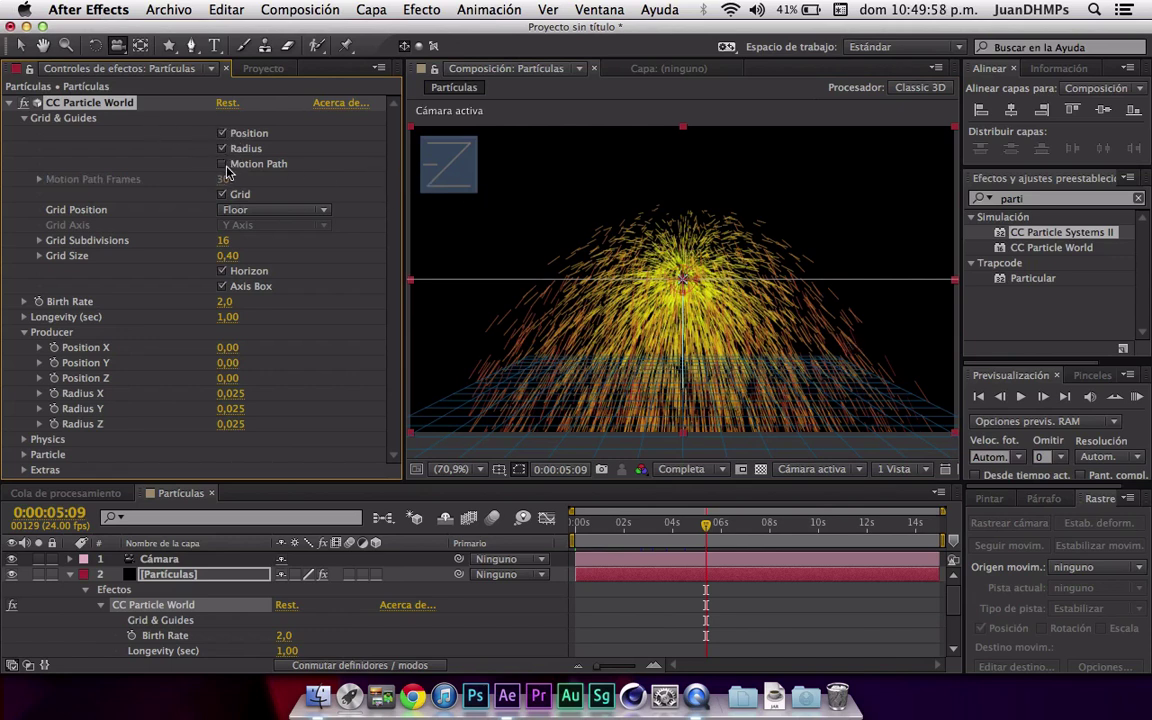
{"action": "left_click", "coordinate": [224, 166]}
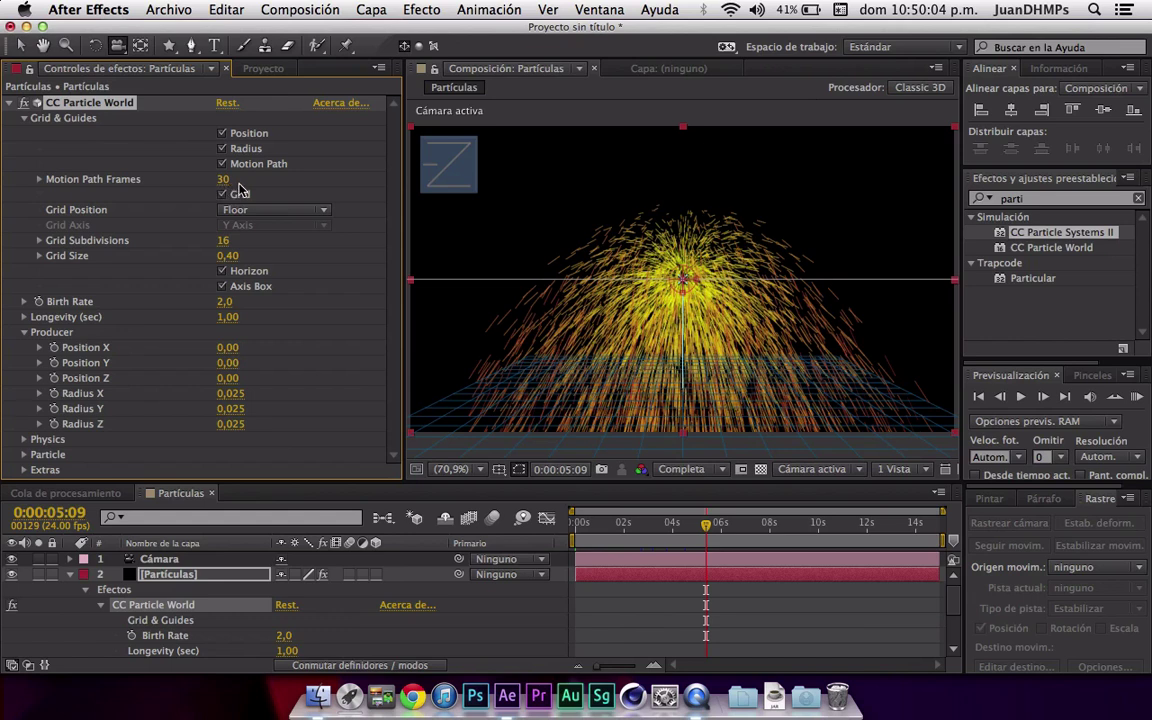
{"action": "left_click", "coordinate": [223, 194]}
{"action": "left_click", "coordinate": [222, 195]}
{"action": "left_click", "coordinate": [222, 195]}
- Try Producer and World grid positions, return to Floor, and set Grid Subdivisions to 16
{"action": "left_click", "coordinate": [237, 212]}
{"action": "left_click", "coordinate": [244, 245]}
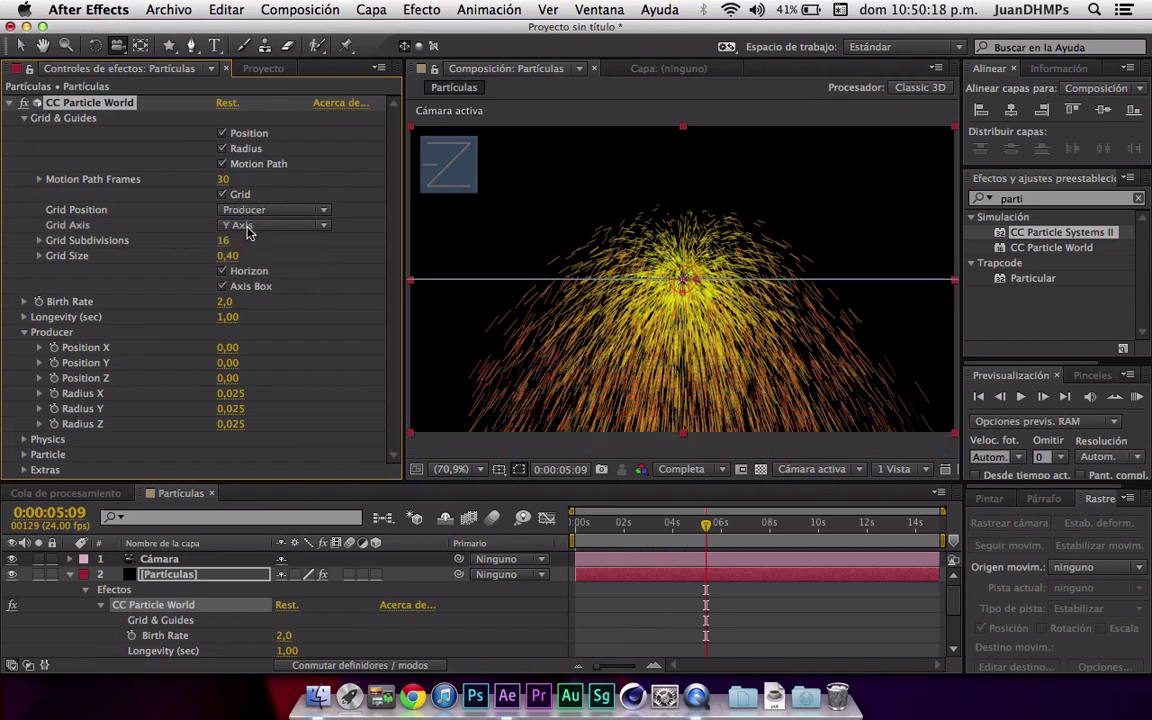
{"action": "left_click", "coordinate": [245, 213]}
{"action": "left_click", "coordinate": [246, 261]}
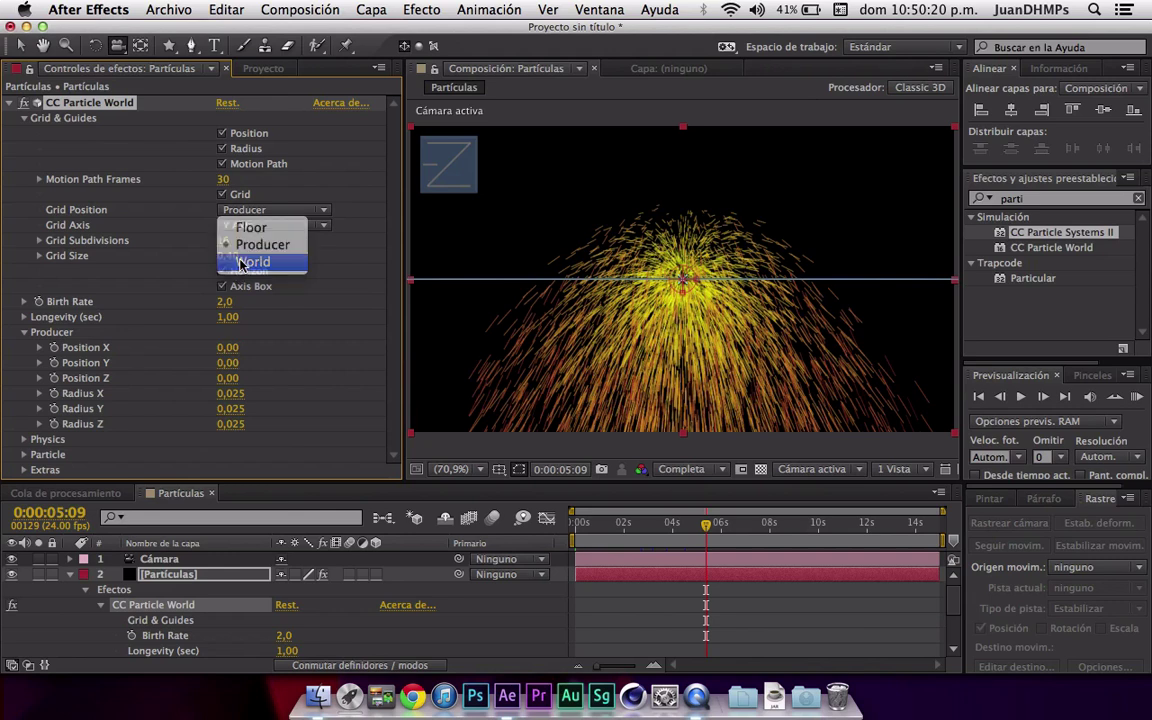
{"action": "left_click", "coordinate": [248, 210]}
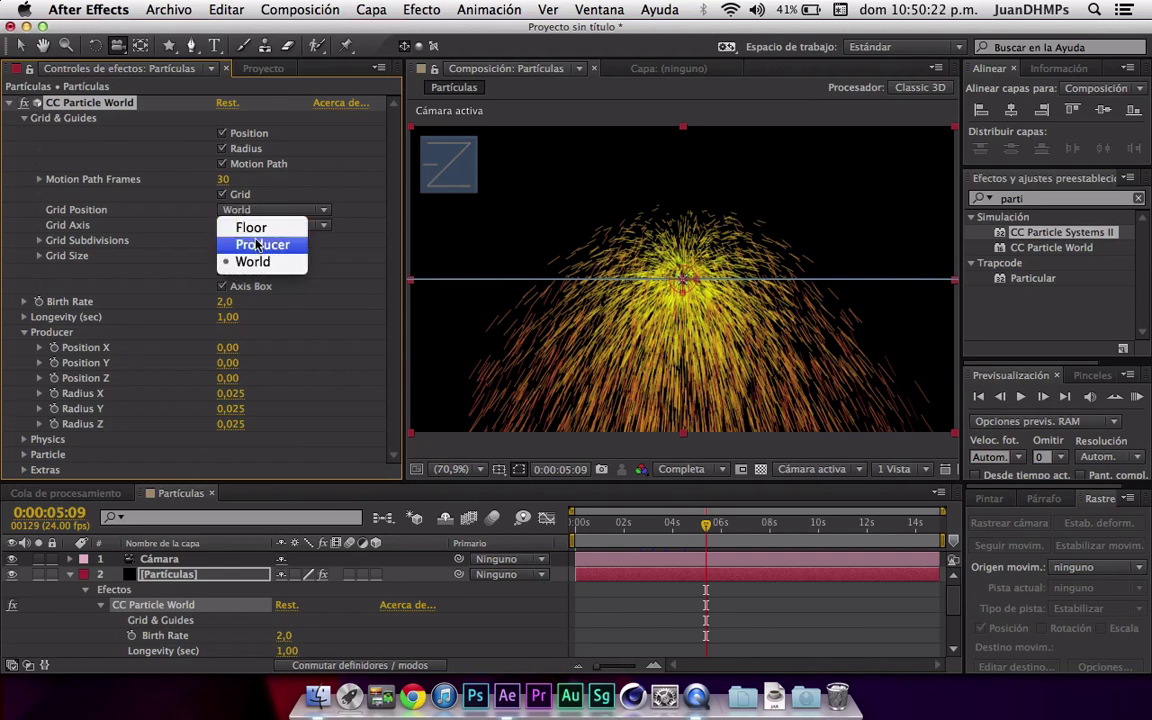
{"action": "left_click", "coordinate": [257, 225]}
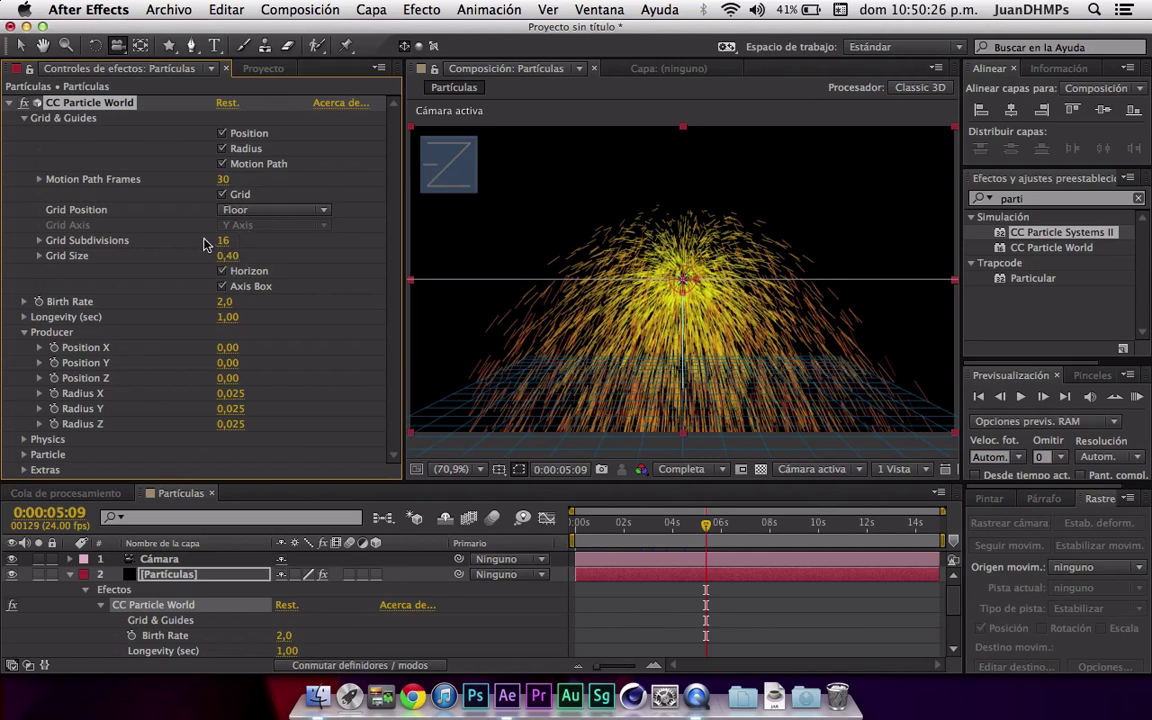
{"action": "left_click_drag", "start_coordinate": [224, 240], "coordinate": [242, 243]}
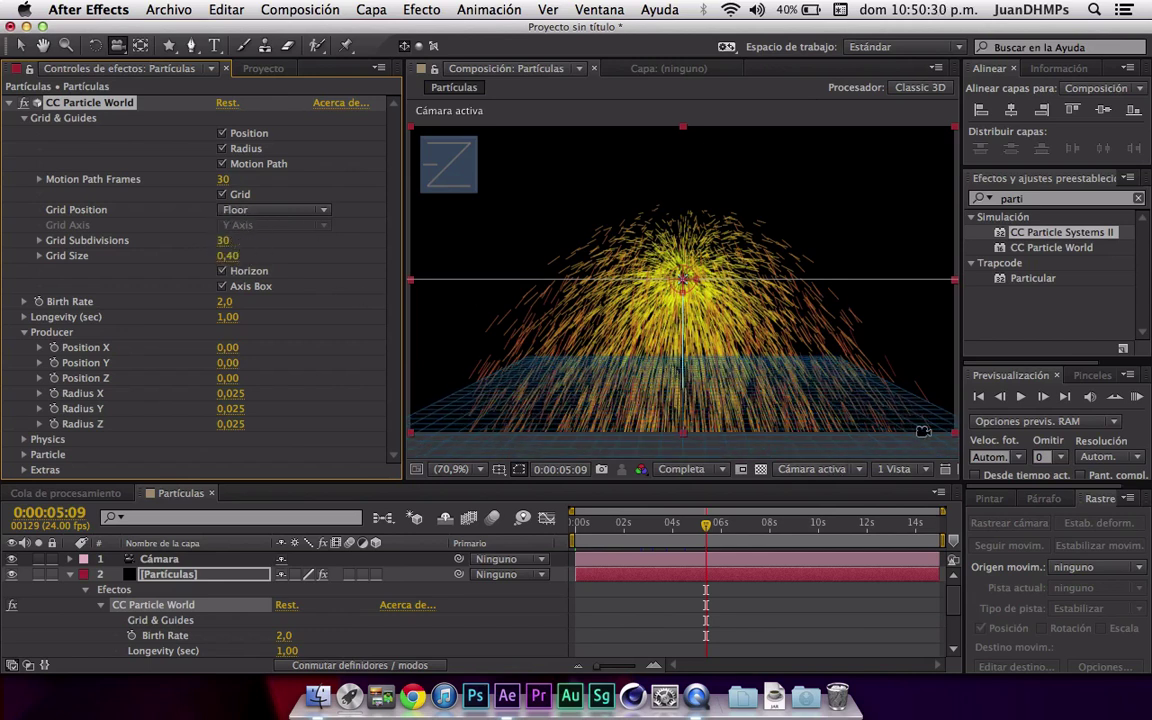
{"action": "left_click", "coordinate": [227, 240]}
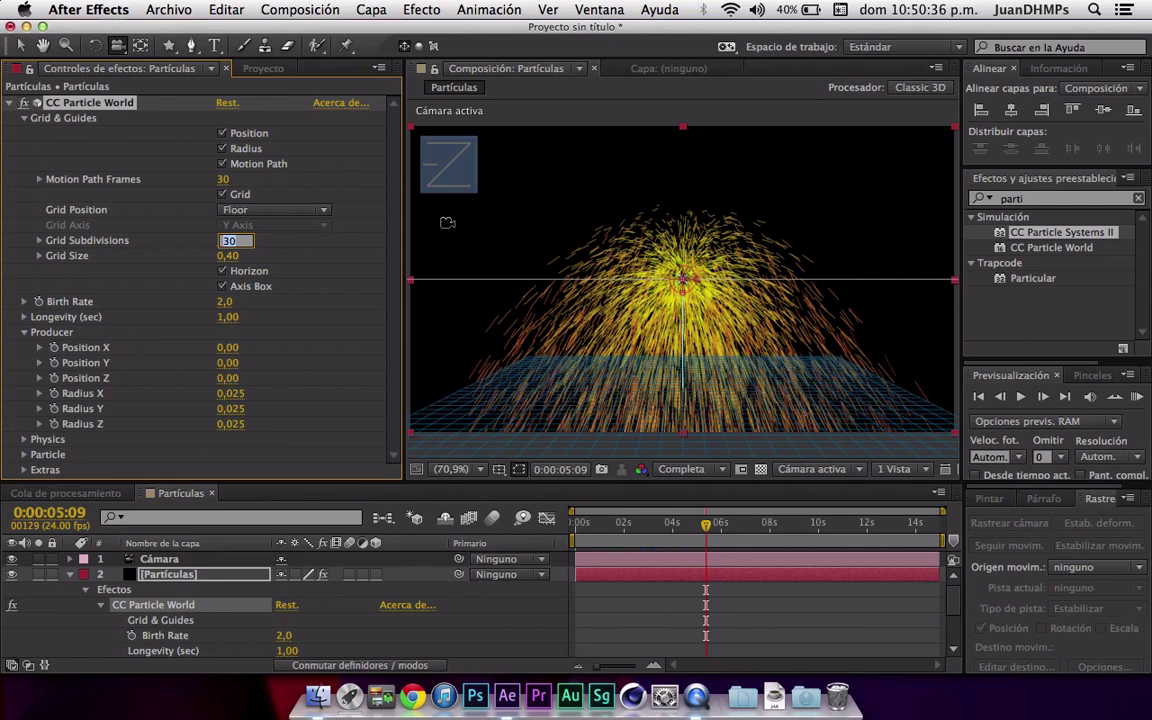
{"action": "type", "text": "16"}
{"action": "key", "text": "Return"}
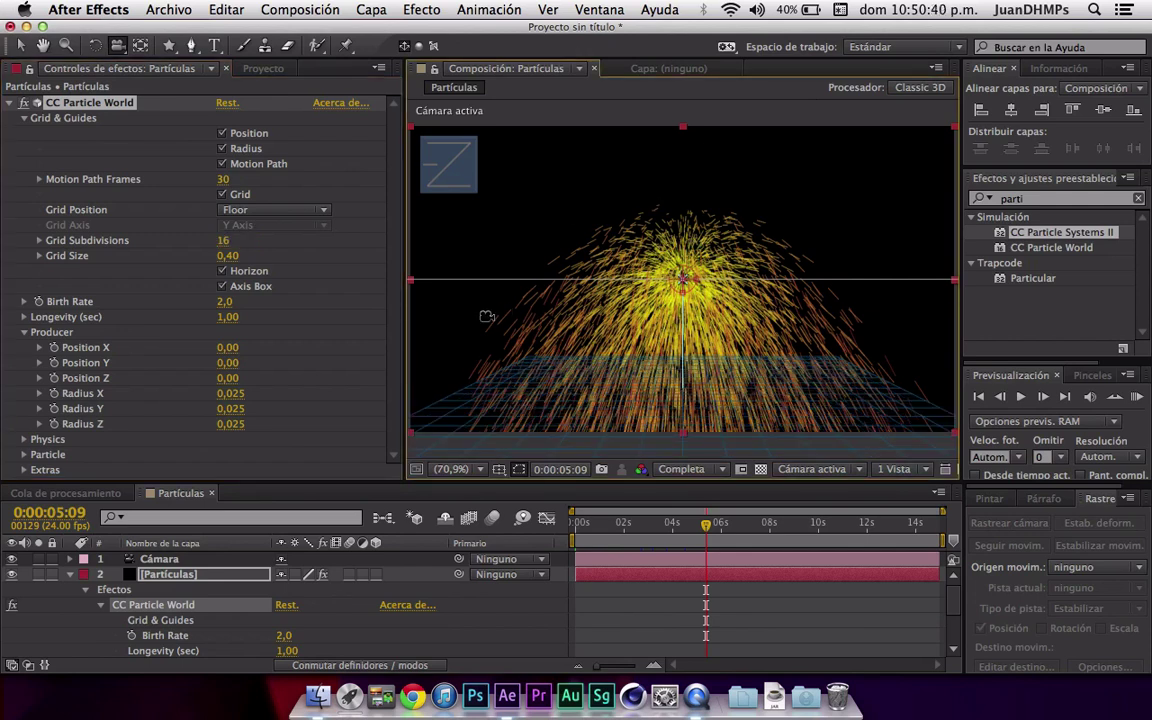
{"action": "left_click", "coordinate": [224, 296]}
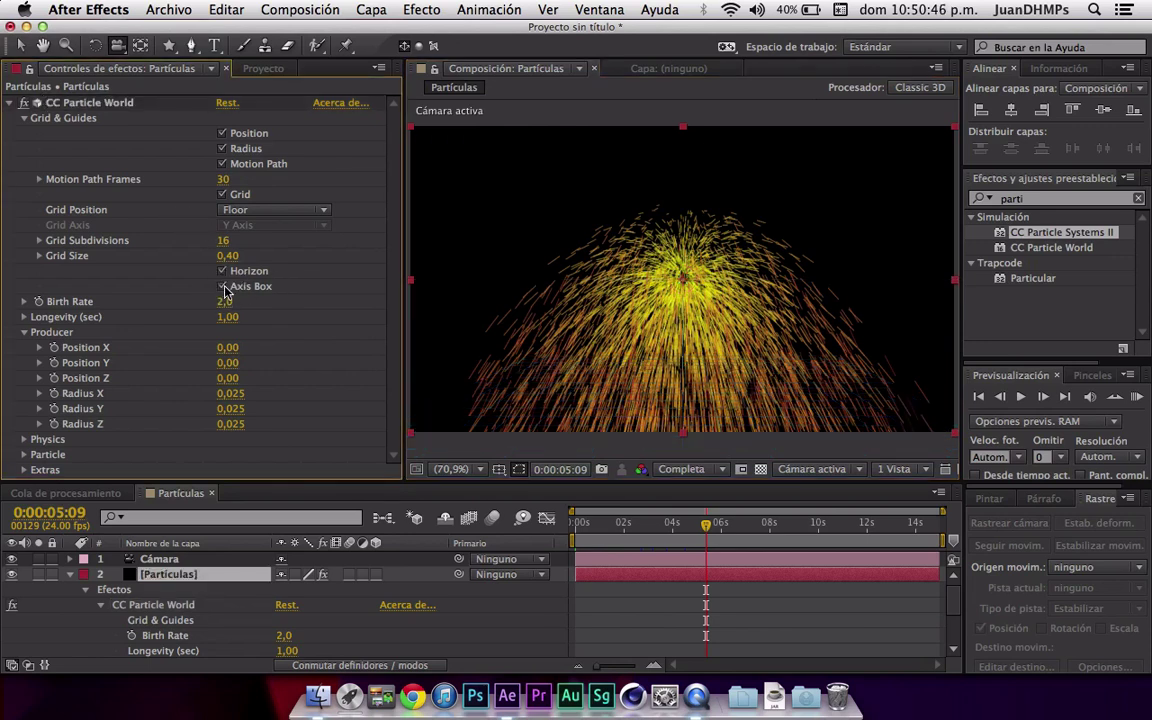
{"action": "left_click", "coordinate": [80, 102]}
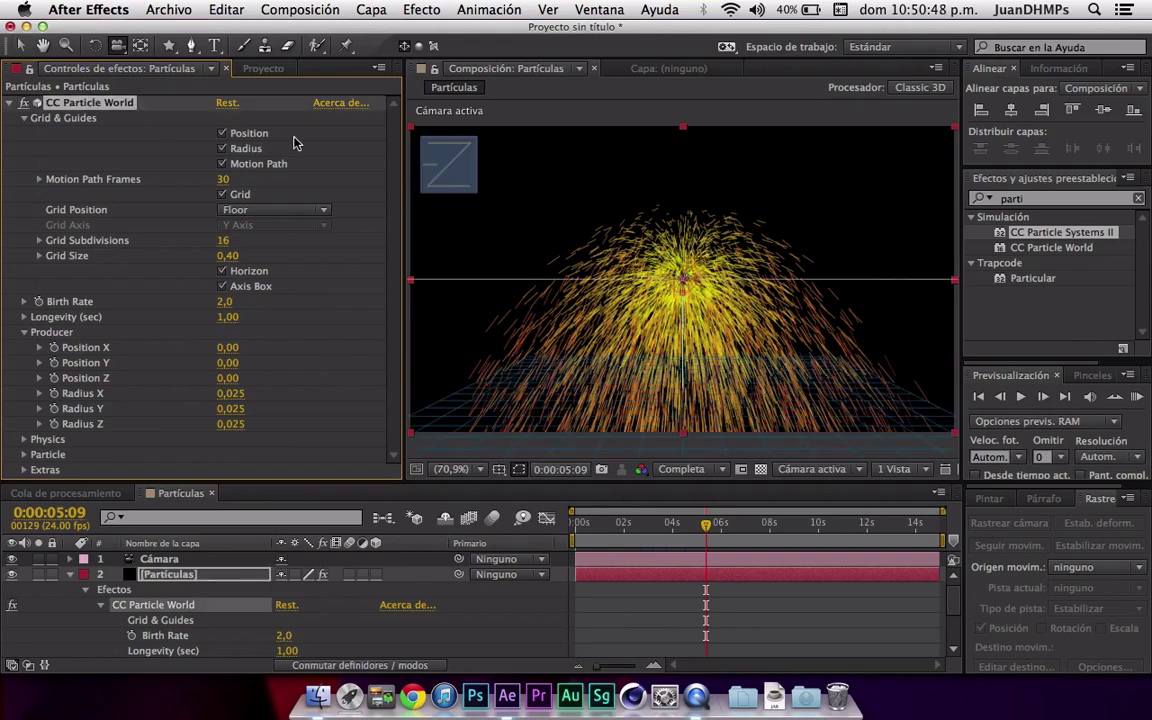
{"action": "mouse_move", "coordinate": [640, 168]}
{"action": "left_mouse_down"}
{"action": "mouse_move", "coordinate": [655, 215]}
{"action": "mouse_move", "coordinate": [640, 240]}
{"action": "left_mouse_up"}
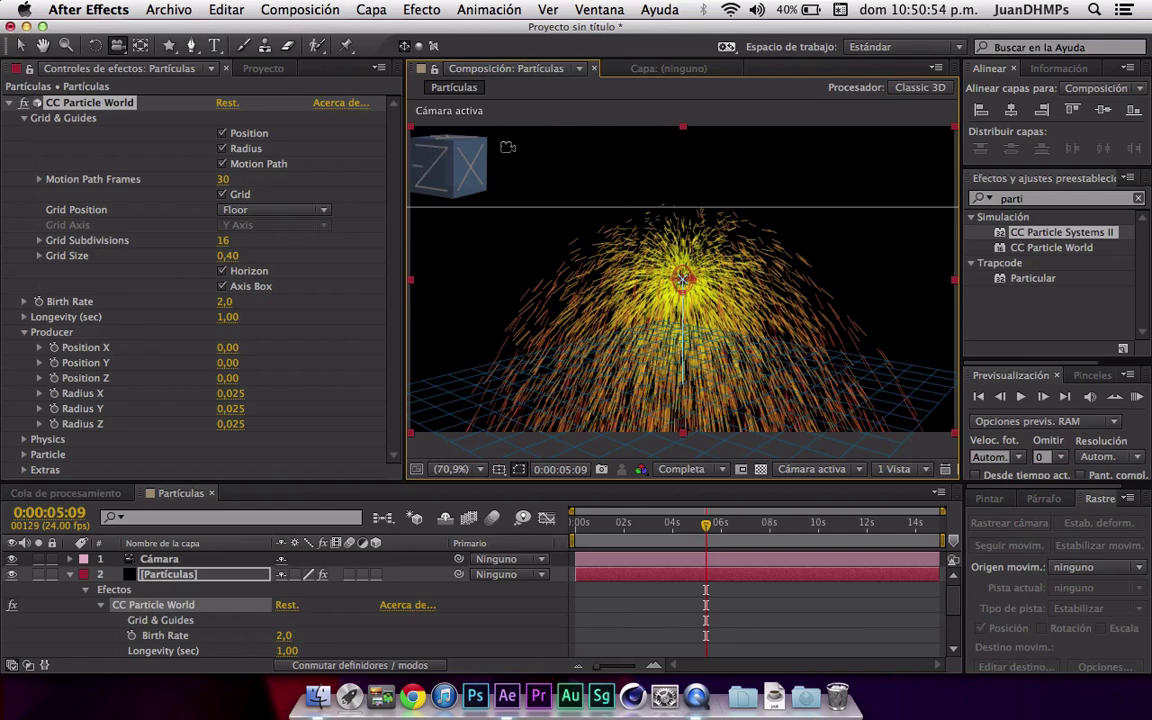
{"action": "left_click_drag", "start_coordinate": [596, 182], "coordinate": [526, 177]}
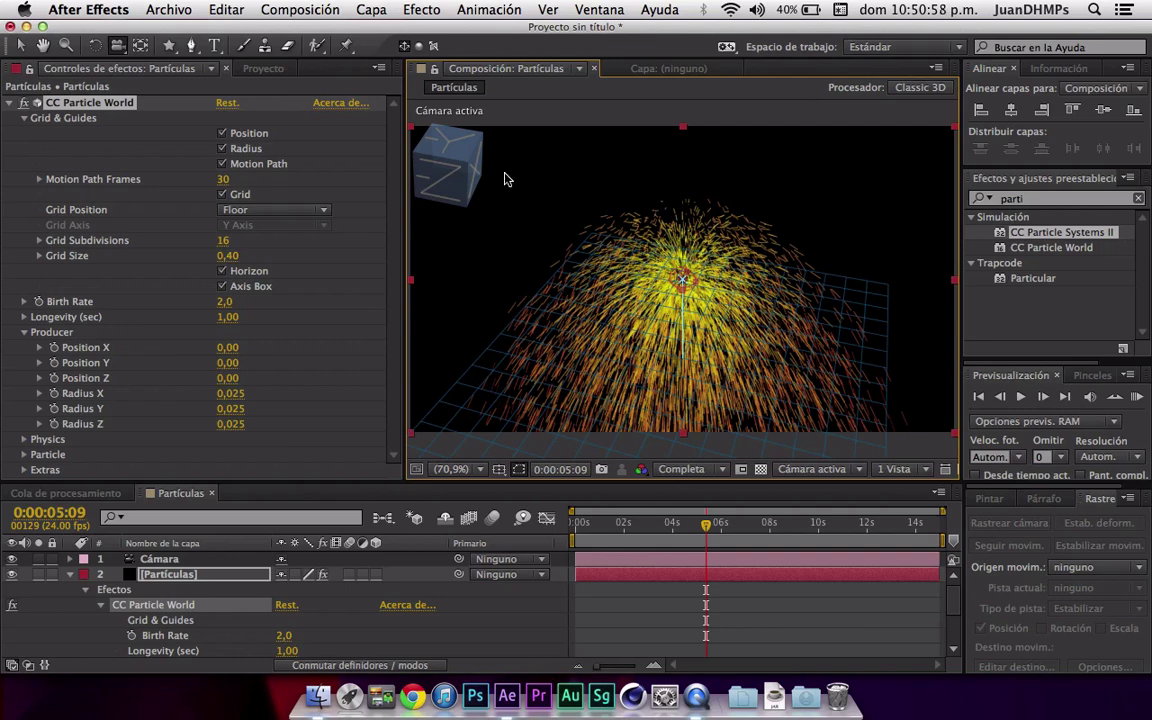
{"action": "key", "text": "super+z"}
{"action": "left_click", "coordinate": [223, 287]}
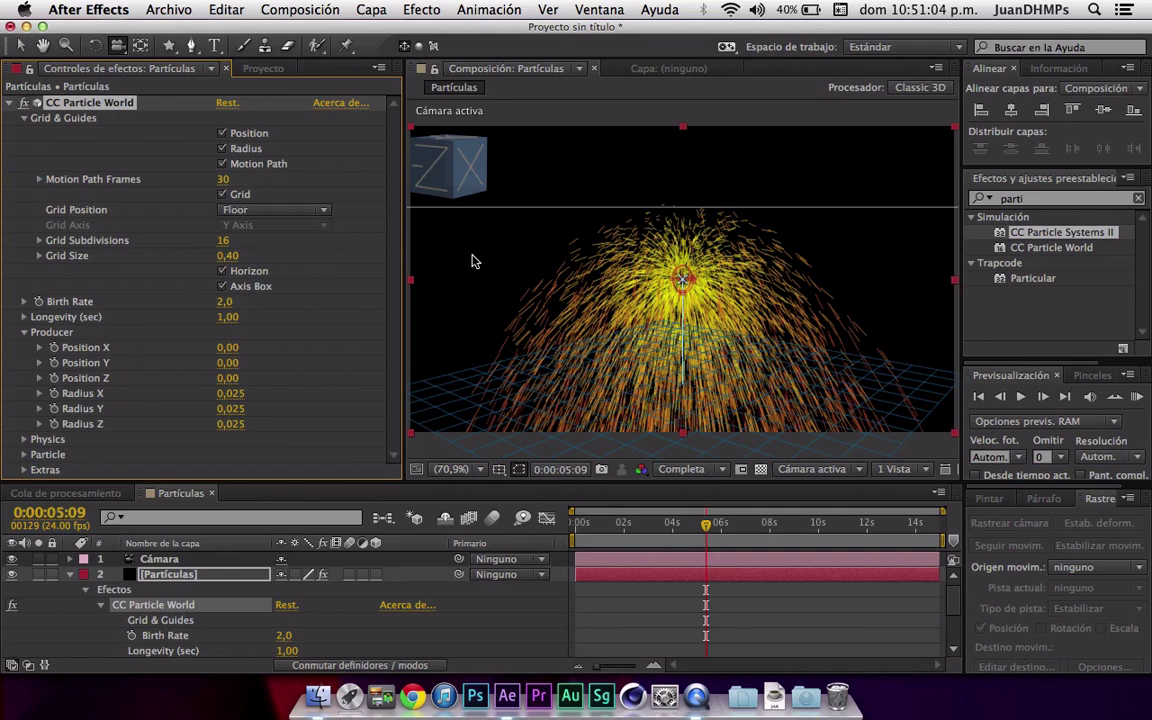
{"action": "key", "text": "super+z"}
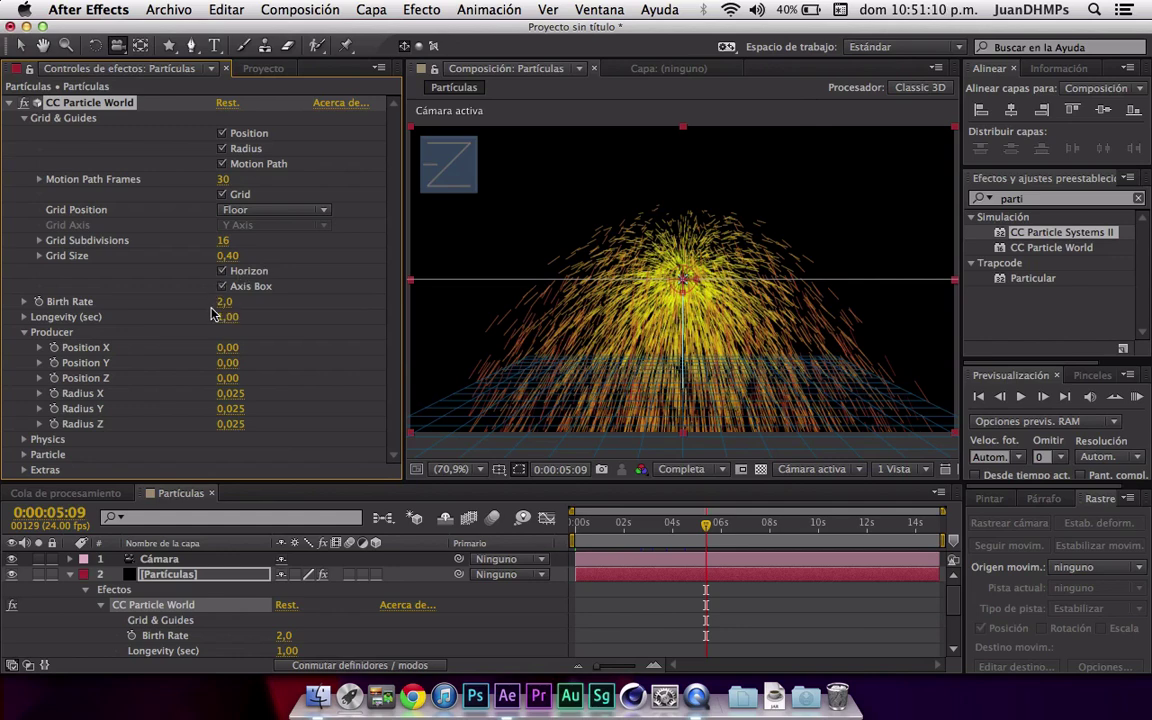
- Set CC Particle World's Birth Rate to 1,0, briefly comparing 2,6, for a thinner fountain
{"action": "left_click_drag", "start_coordinate": [221, 305], "coordinate": [211, 318]}
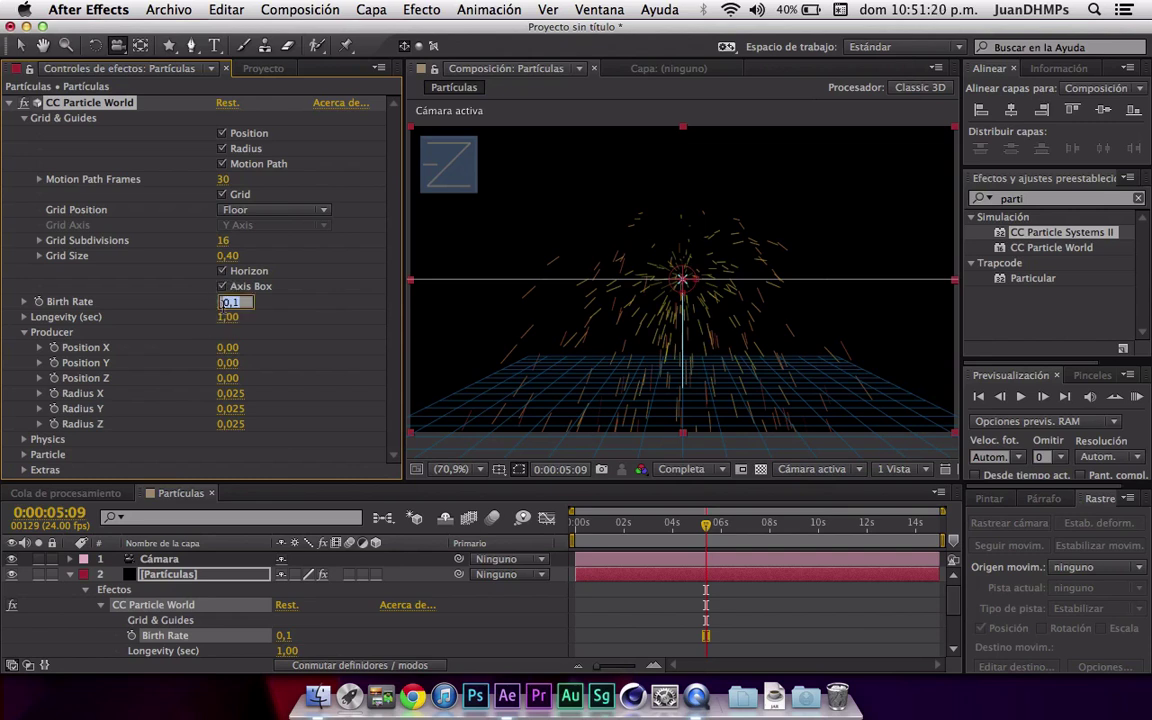
{"action": "type", "text": "1"}
{"action": "key", "text": "Return"}
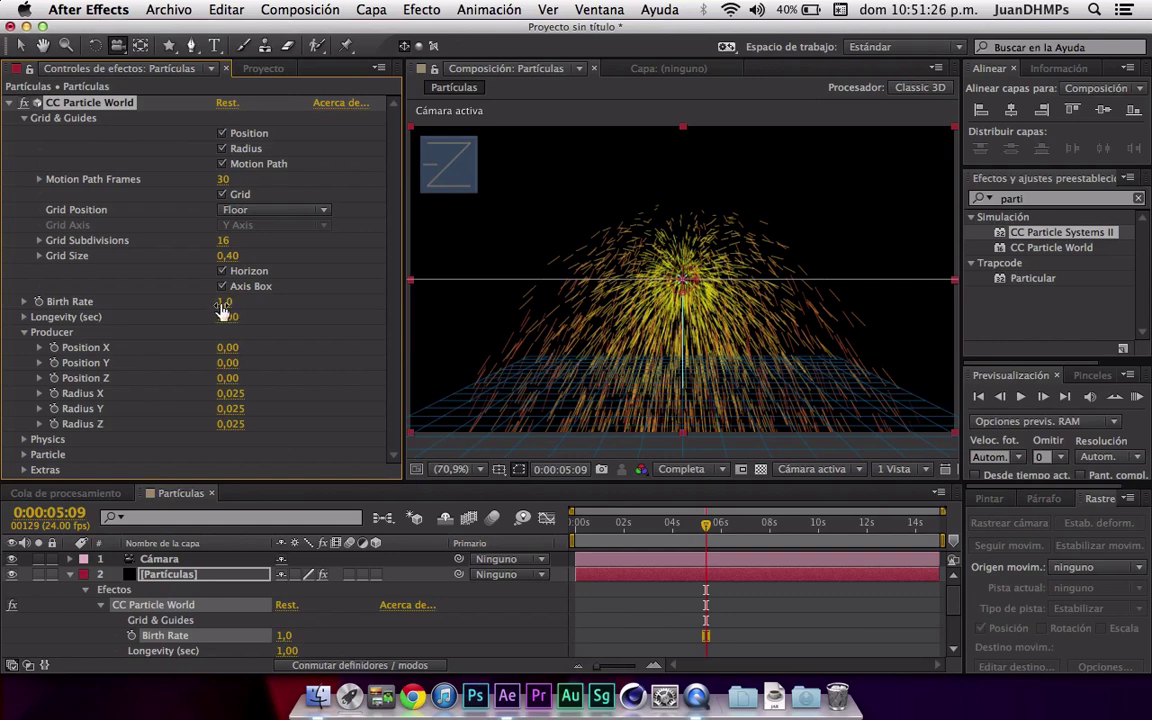
{"action": "left_click_drag", "start_coordinate": [222, 303], "coordinate": [238, 306]}
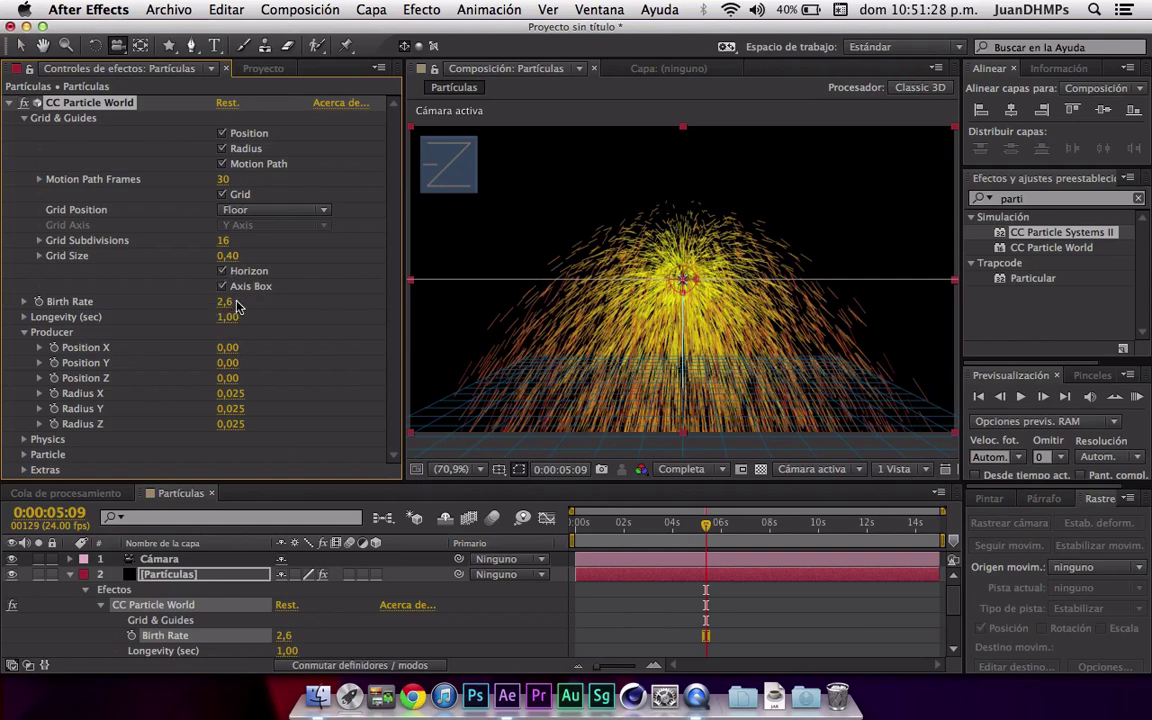
{"action": "key", "text": "super+z"}
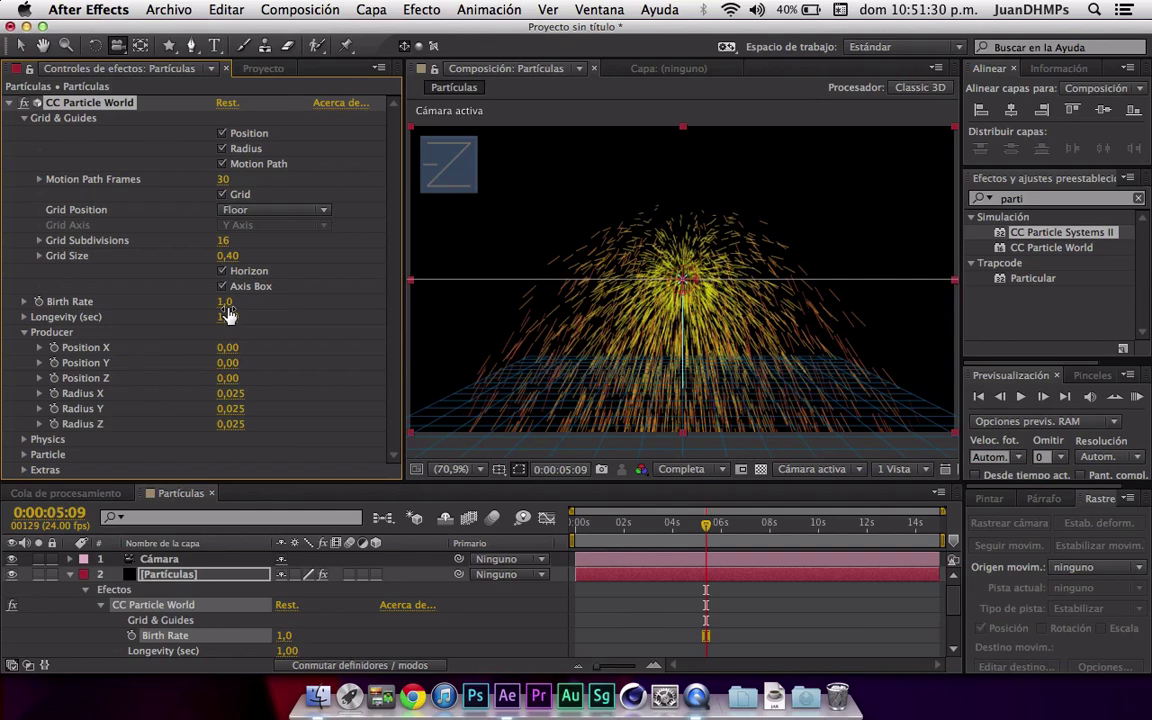
{"action": "mouse_move", "coordinate": [226, 304]}
{"action": "left_mouse_down"}
{"action": "mouse_move", "coordinate": [145, 323]}
{"action": "mouse_move", "coordinate": [175, 313]}
{"action": "left_mouse_up"}
{"action": "left_click", "coordinate": [229, 317]}
{"action": "type", "text": "10"}
{"action": "key", "text": "Return"}
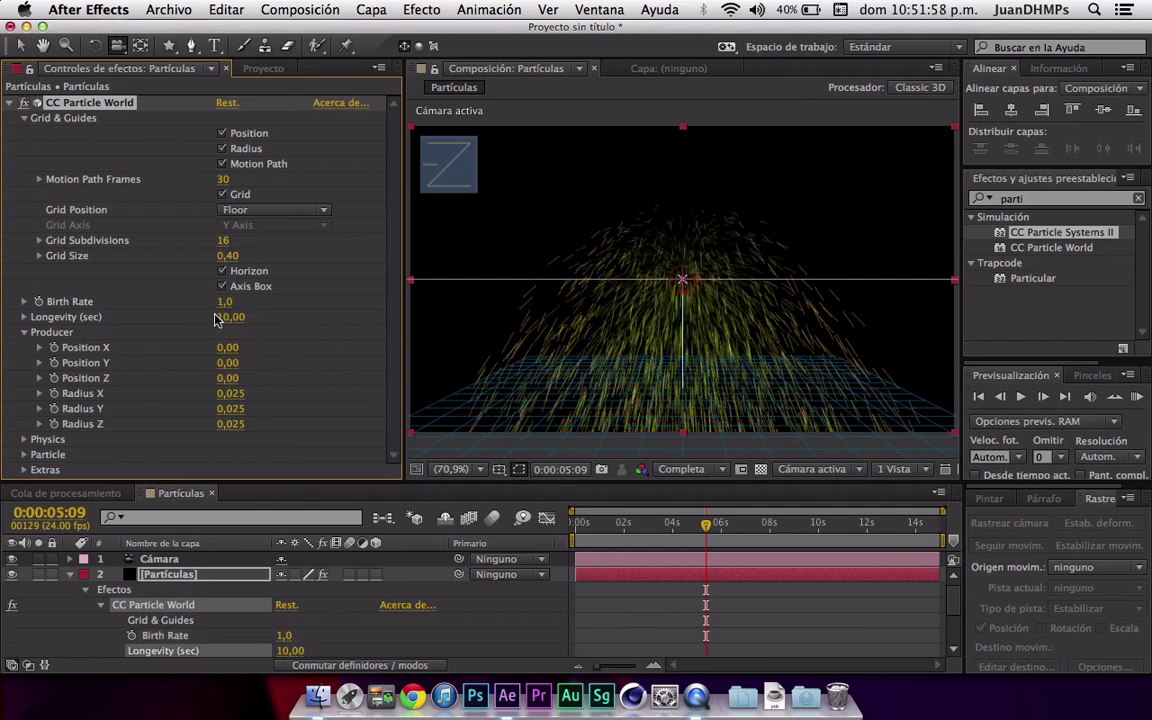
{"action": "mouse_move", "coordinate": [638, 530]}
{"action": "left_mouse_down"}
{"action": "mouse_move", "coordinate": [573, 551]}
{"action": "mouse_move", "coordinate": [623, 535]}
{"action": "left_mouse_up"}
{"action": "left_click", "coordinate": [234, 318]}
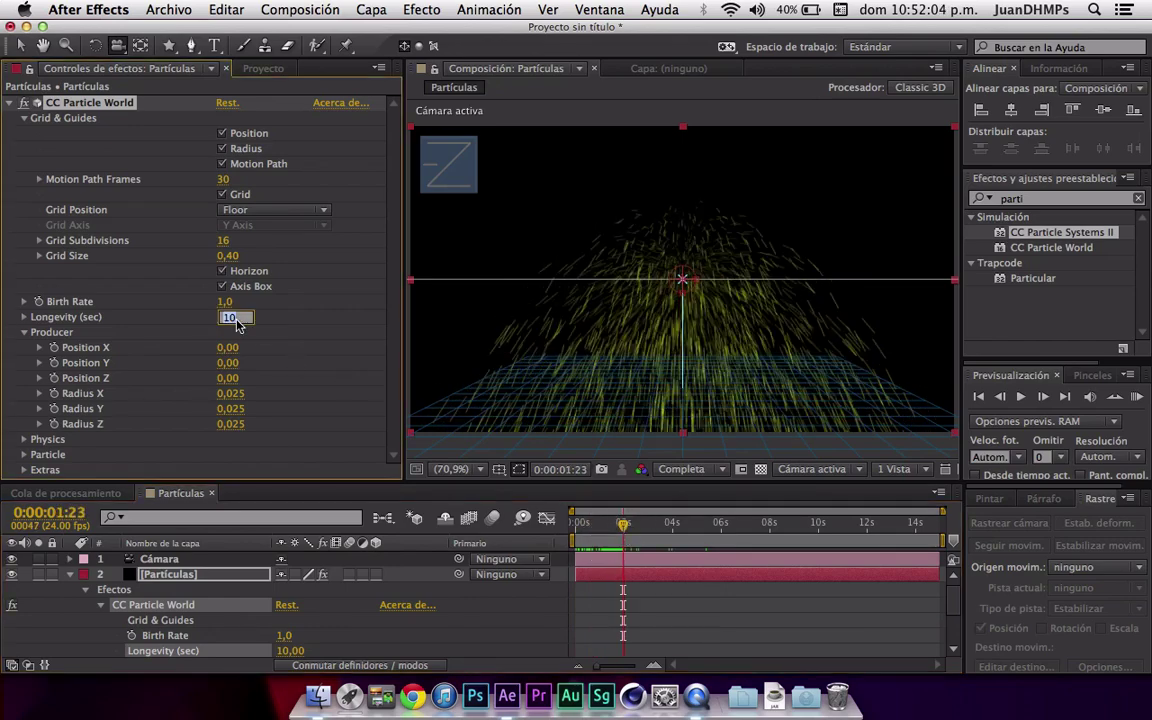
{"action": "type", "text": "1"}
{"action": "key", "text": "Return"}
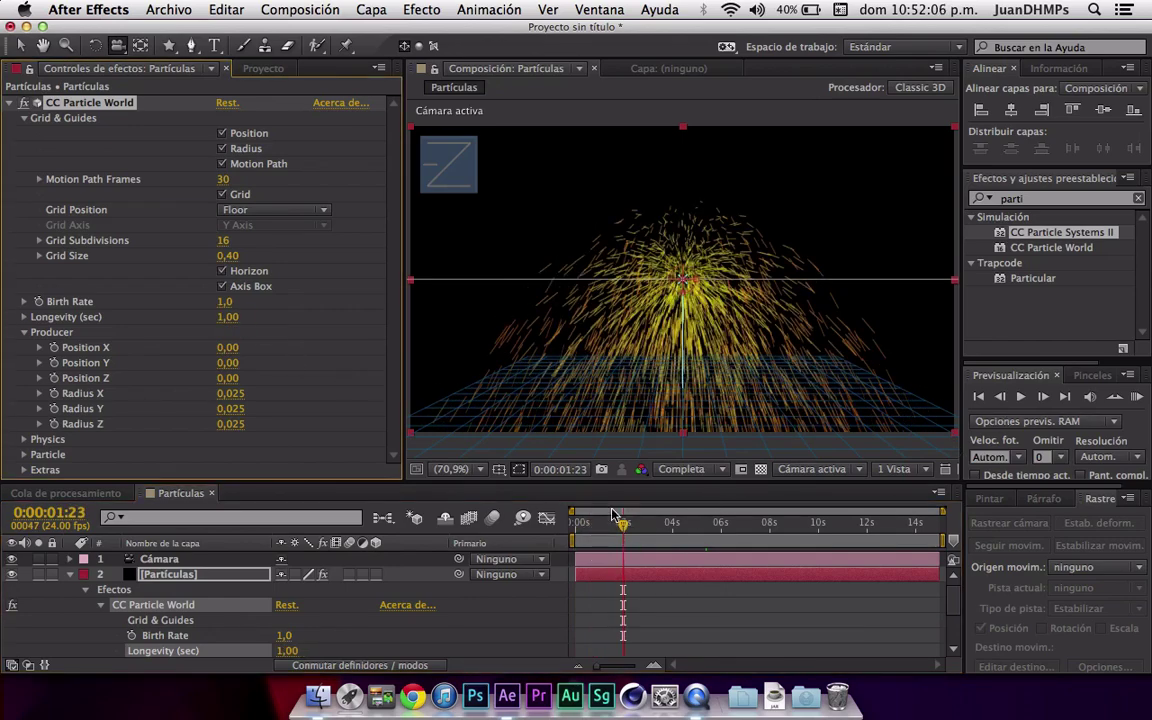
{"action": "mouse_move", "coordinate": [613, 513]}
{"action": "left_mouse_down"}
{"action": "mouse_move", "coordinate": [634, 516]}
{"action": "mouse_move", "coordinate": [598, 520]}
{"action": "left_mouse_up"}
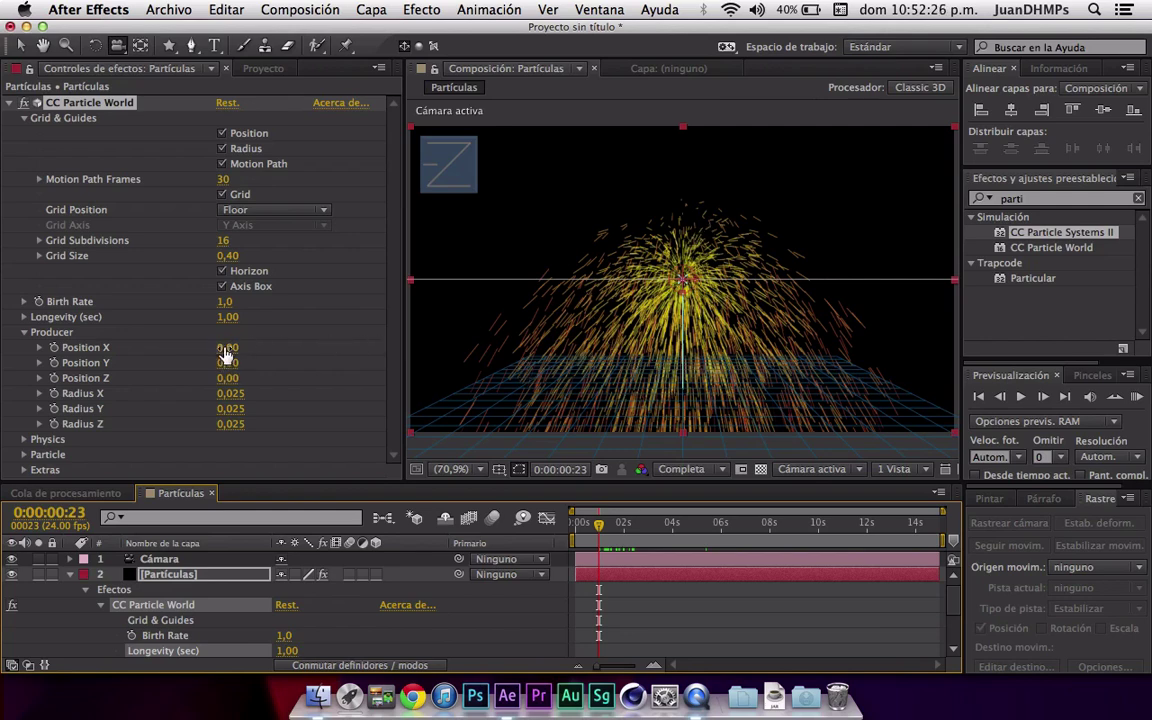
{"action": "left_click_drag", "start_coordinate": [226, 354], "coordinate": [311, 359]}
{"action": "mouse_move", "coordinate": [179, 361]}
{"action": "left_mouse_down"}
{"action": "mouse_move", "coordinate": [236, 350]}
{"action": "mouse_move", "coordinate": [192, 355]}
{"action": "mouse_move", "coordinate": [233, 377]}
{"action": "mouse_move", "coordinate": [230, 360]}
{"action": "left_mouse_up"}
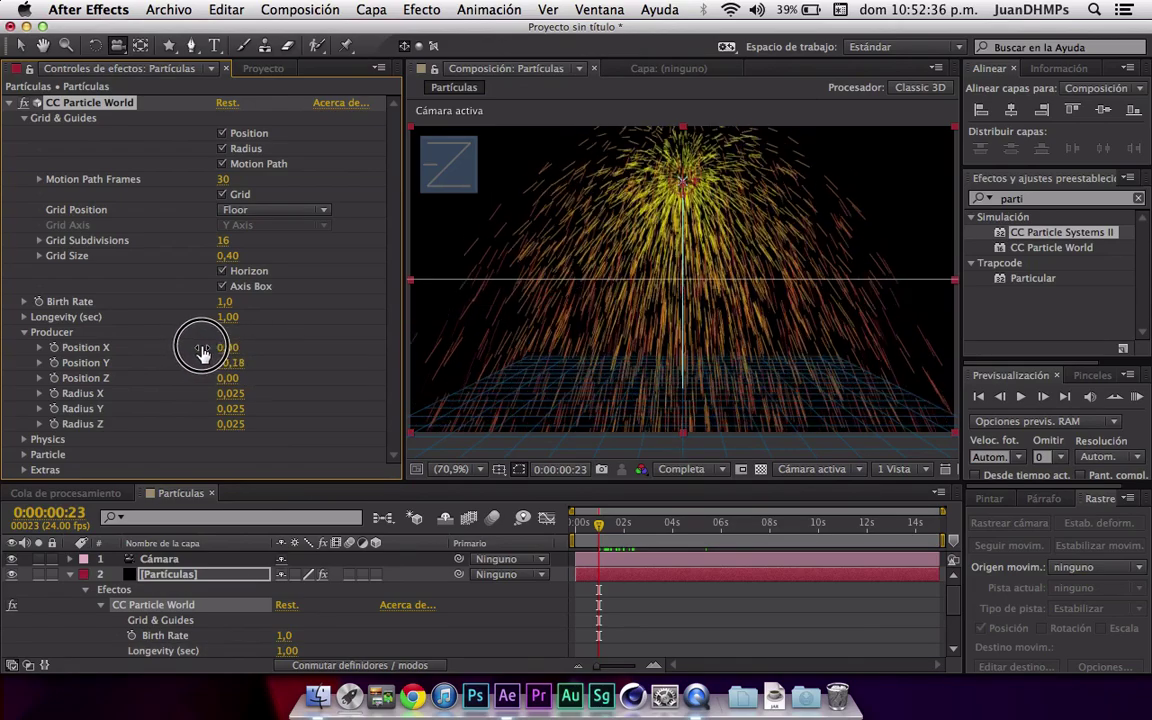
{"action": "mouse_move", "coordinate": [230, 362]}
{"action": "left_mouse_down"}
{"action": "mouse_move", "coordinate": [220, 349]}
{"action": "mouse_move", "coordinate": [266, 346]}
{"action": "left_mouse_up"}
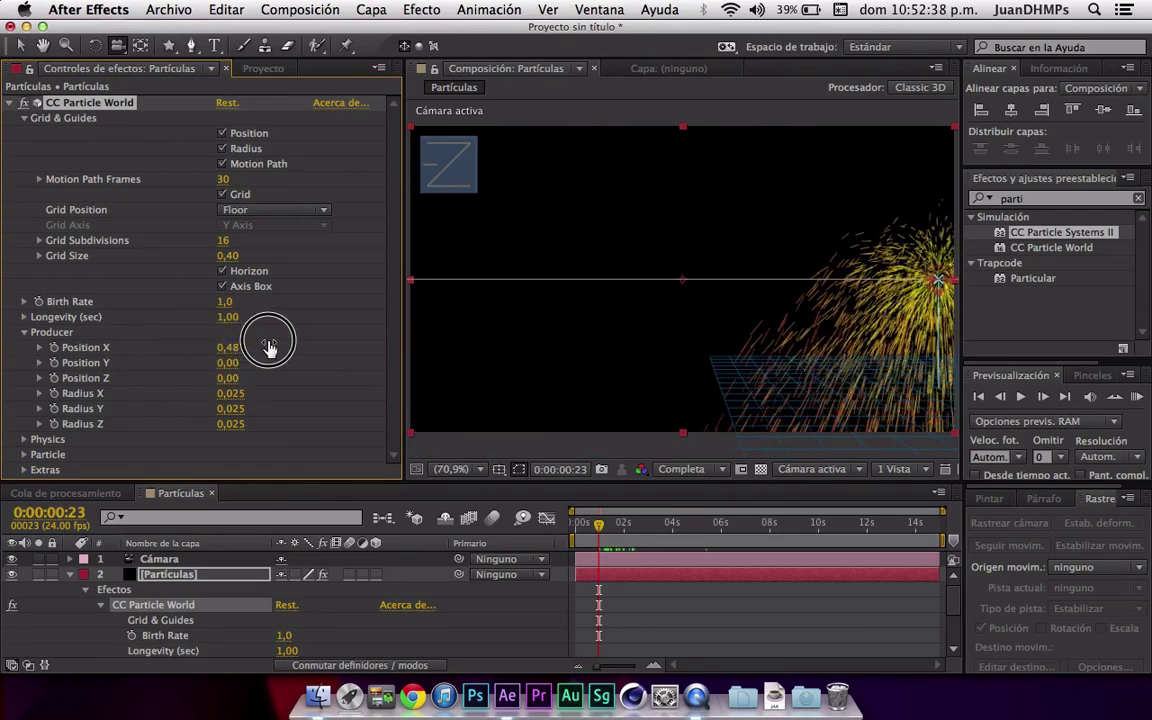
{"action": "mouse_move", "coordinate": [228, 383]}
{"action": "left_mouse_down"}
{"action": "mouse_move", "coordinate": [570, 368]}
{"action": "mouse_move", "coordinate": [200, 400]}
{"action": "mouse_move", "coordinate": [228, 403]}
{"action": "left_mouse_up"}
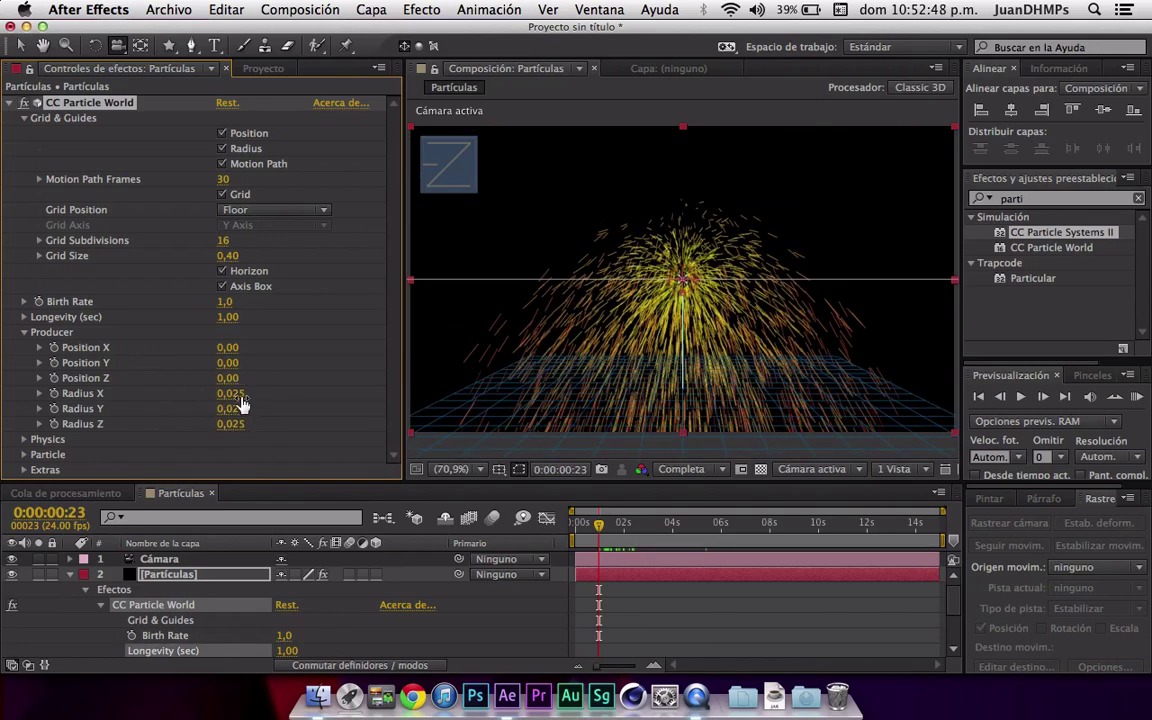
{"action": "mouse_move", "coordinate": [232, 394]}
{"action": "left_mouse_down"}
{"action": "mouse_move", "coordinate": [295, 390]}
{"action": "mouse_move", "coordinate": [258, 412]}
{"action": "left_mouse_up"}
{"action": "key", "text": "super+z"}
{"action": "key", "text": "super+z"}
{"action": "mouse_move", "coordinate": [230, 394]}
{"action": "left_mouse_down"}
{"action": "mouse_move", "coordinate": [258, 397]}
{"action": "mouse_move", "coordinate": [249, 410]}
{"action": "left_mouse_up"}
{"action": "key", "text": "super+z"}
{"action": "left_click_drag", "start_coordinate": [625, 320], "coordinate": [601, 323]}
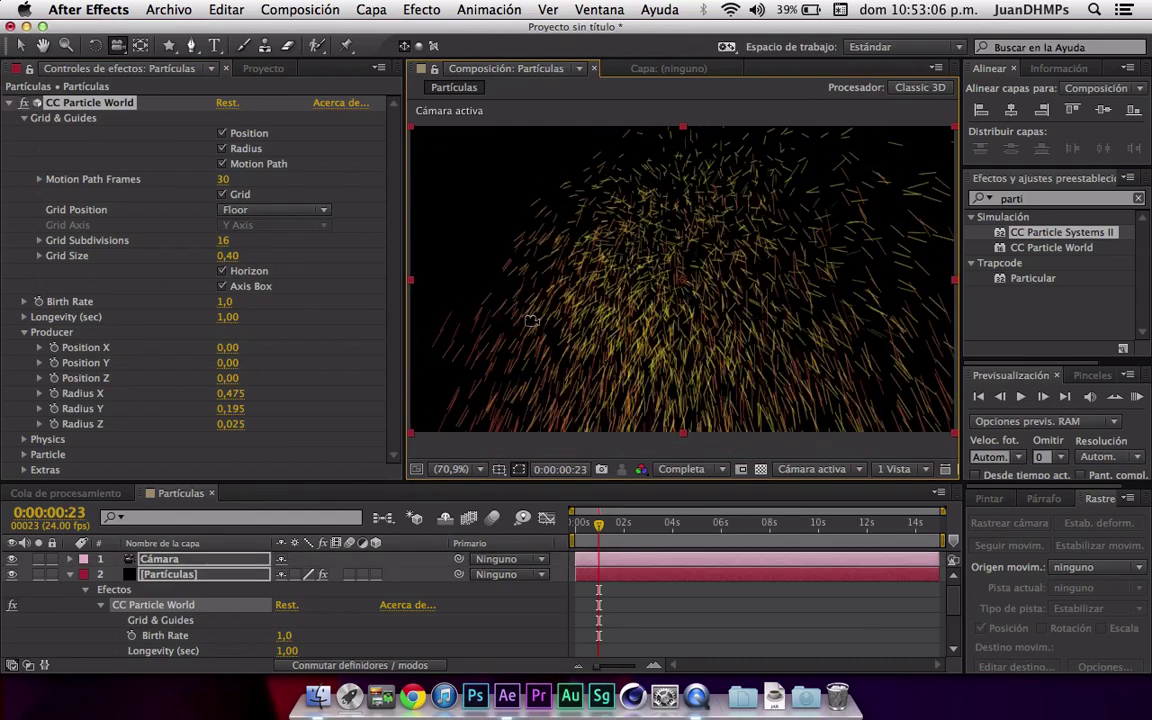
{"action": "left_click_drag", "start_coordinate": [531, 326], "coordinate": [531, 320]}
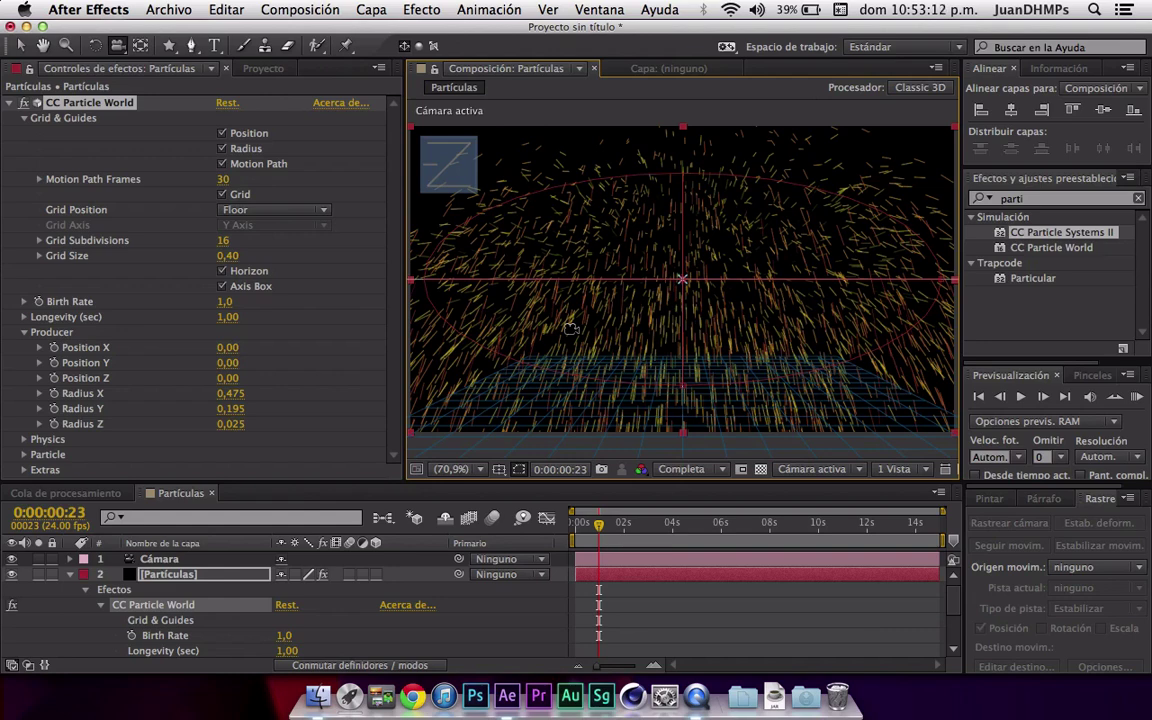
{"action": "key", "text": "super+z"}
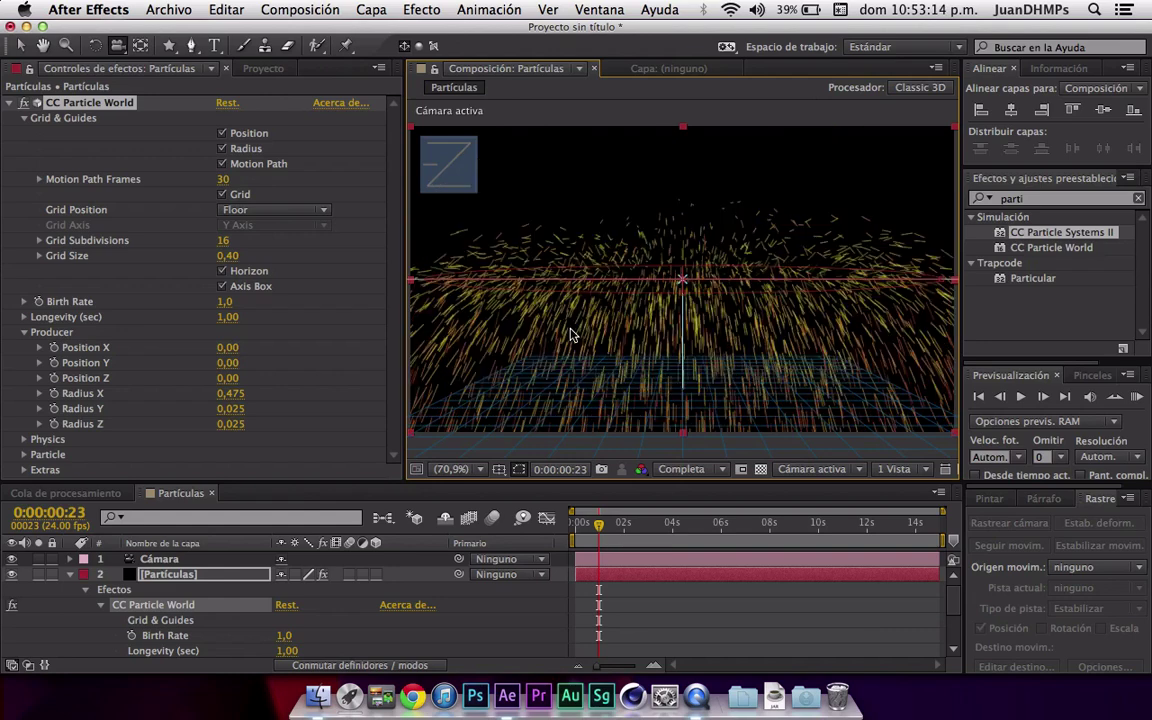
{"action": "key", "text": "super+z"}
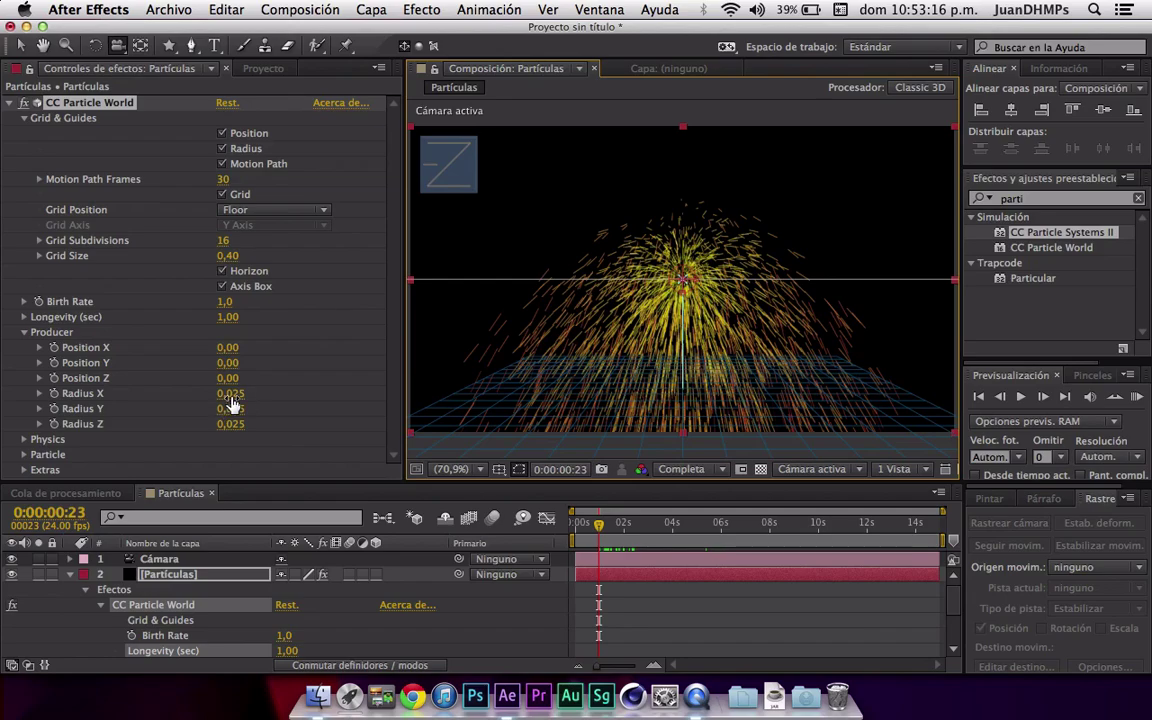
{"action": "mouse_move", "coordinate": [230, 397]}
{"action": "left_mouse_down"}
{"action": "mouse_move", "coordinate": [289, 391]}
{"action": "mouse_move", "coordinate": [360, 329]}
{"action": "left_mouse_up"}
{"action": "key", "text": "super+z"}
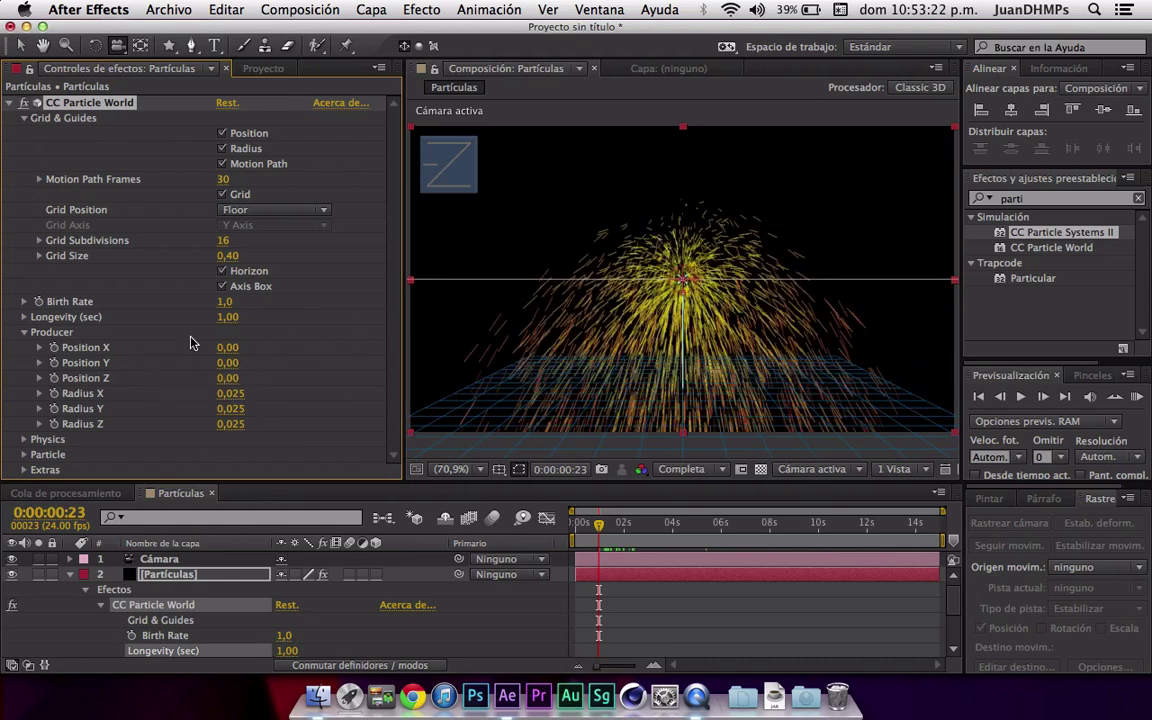
- Collapse Producer, show the Physics settings (Explosive, Velocity 1.00, Gravity 0.500), and list animation types
{"action": "left_click", "coordinate": [24, 334]}
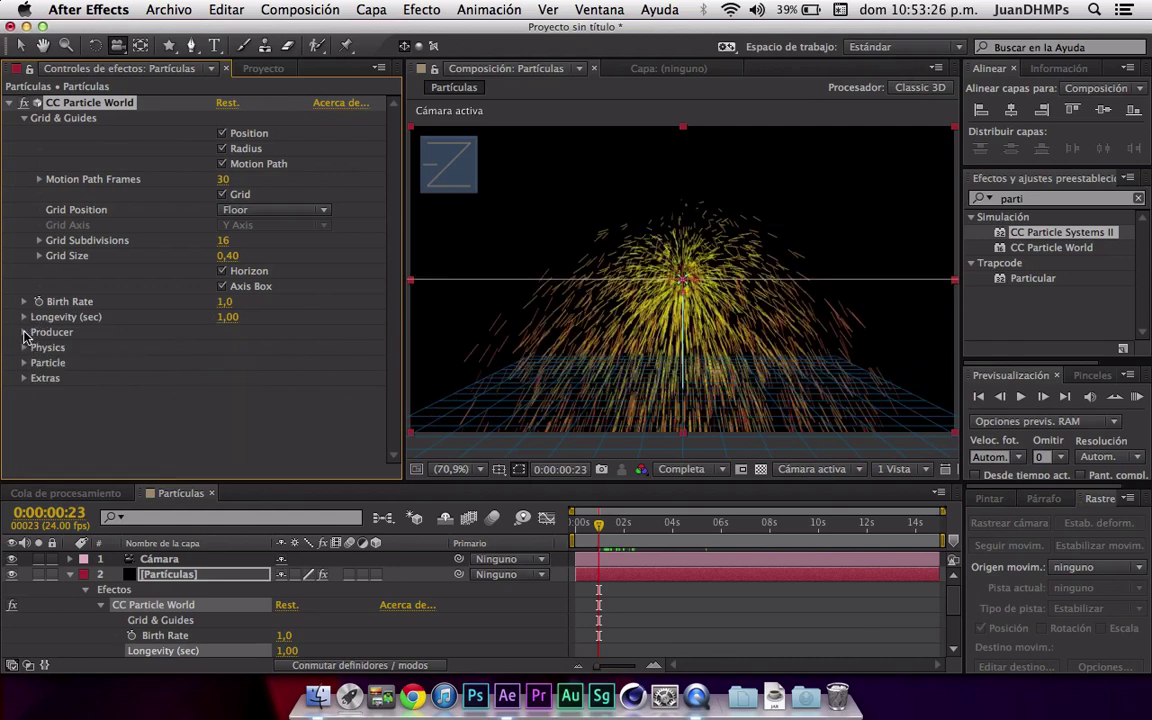
{"action": "left_click", "coordinate": [24, 334]}
{"action": "left_click", "coordinate": [24, 334]}
{"action": "left_click", "coordinate": [24, 347]}
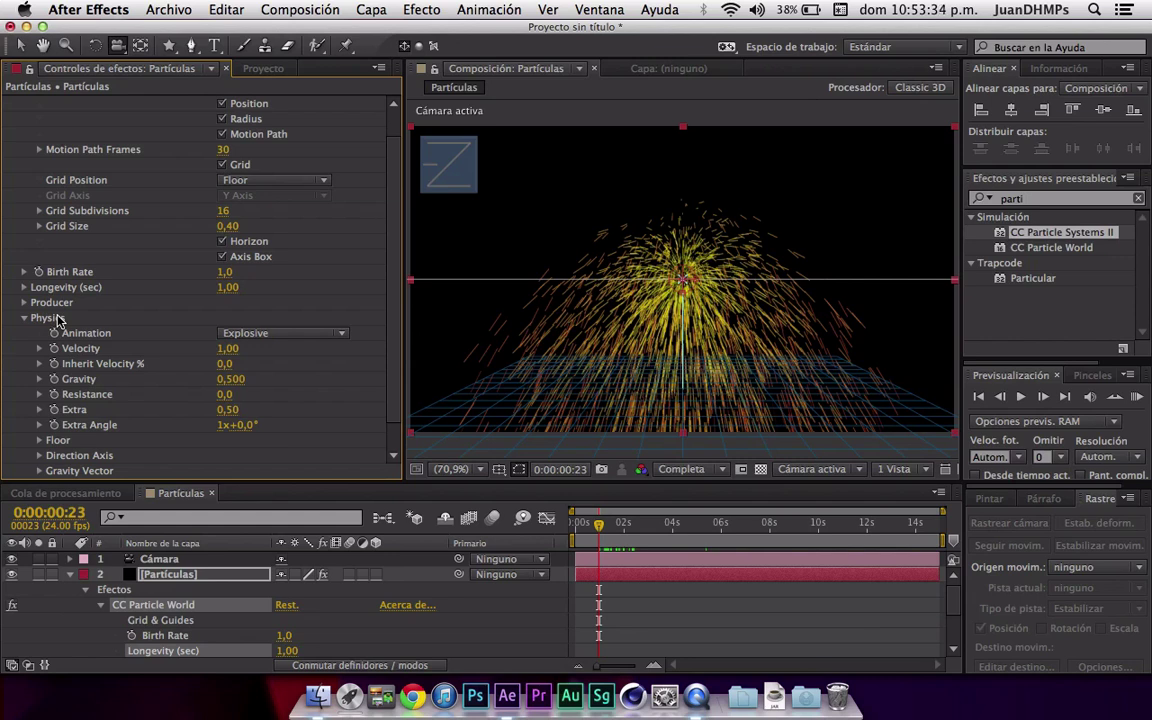
{"action": "scroll", "coordinate": [25, 358], "scroll_direction": "up", "scroll_amount": 2}
{"action": "scroll", "coordinate": [71, 350], "scroll_direction": "down", "scroll_amount": 4}
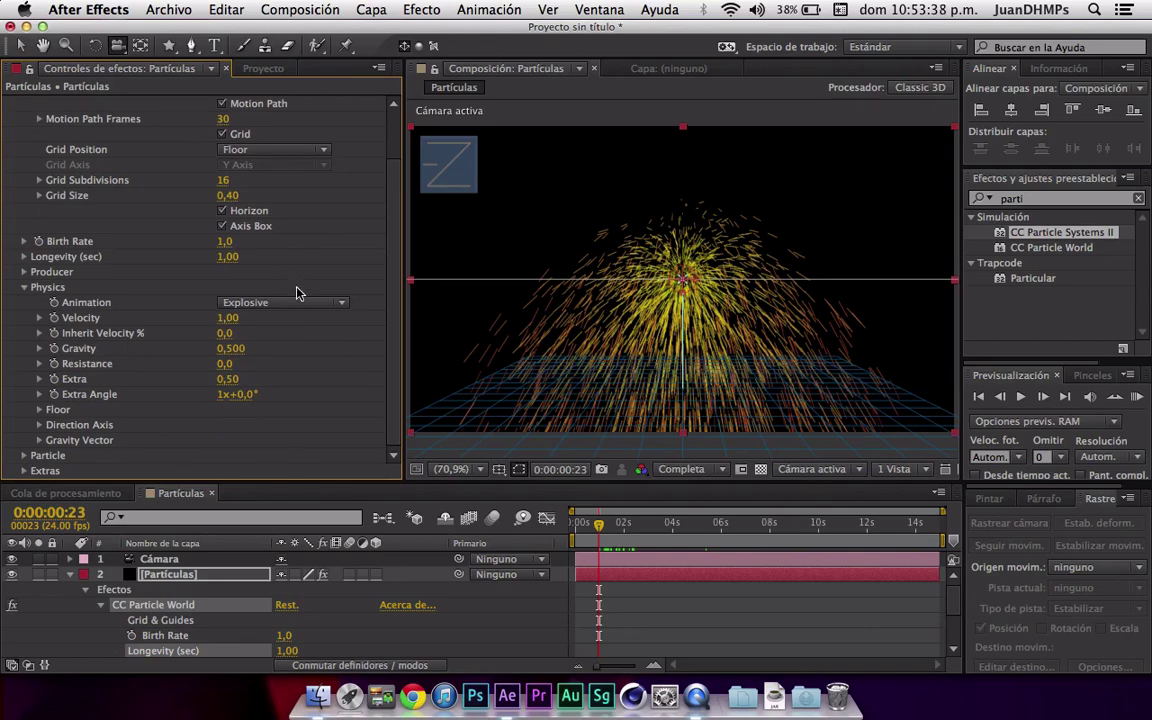
{"action": "mouse_move", "coordinate": [620, 530]}
{"action": "left_mouse_down"}
{"action": "mouse_move", "coordinate": [604, 532]}
{"action": "mouse_move", "coordinate": [621, 527]}
{"action": "left_mouse_up"}
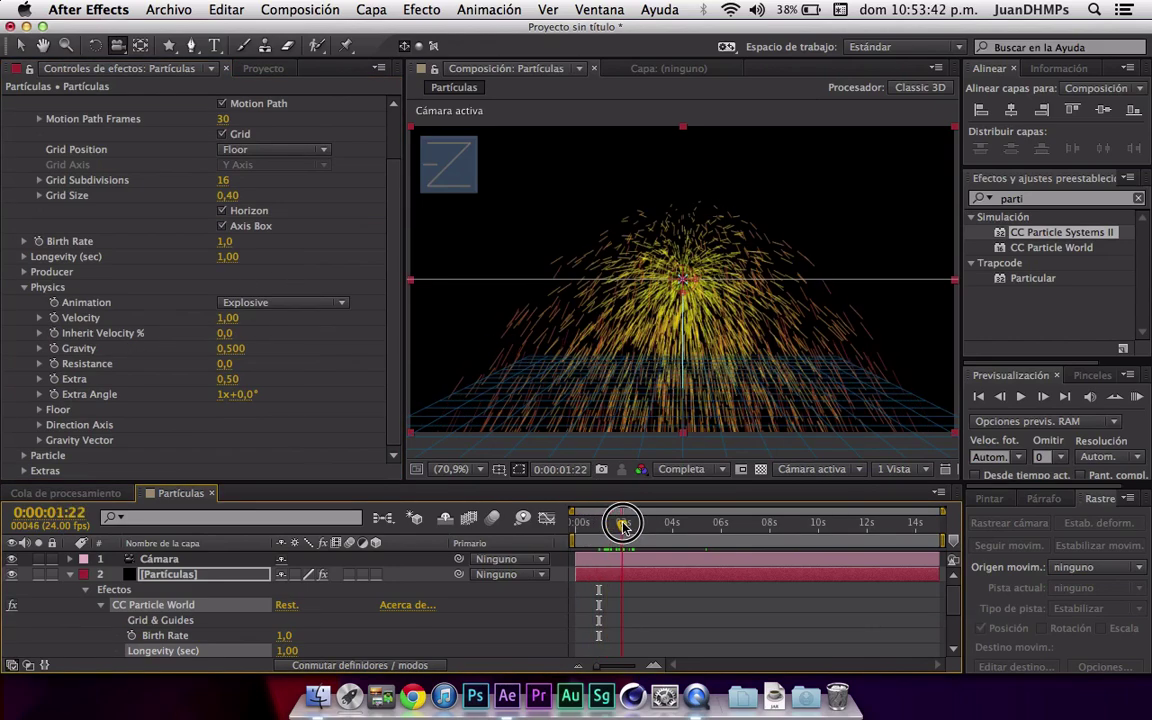
{"action": "left_click", "coordinate": [257, 305]}
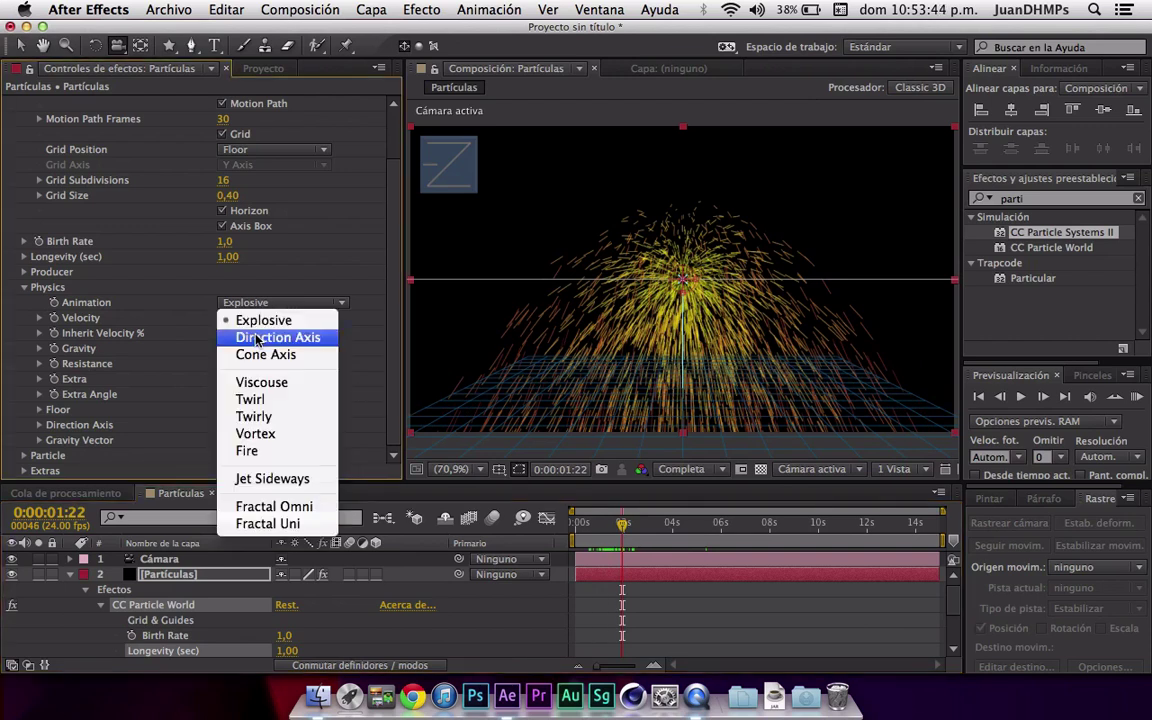
- Try the Direction Axis, Cone Axis and Viscouse animation types, orbiting to view each
{"action": "left_click", "coordinate": [257, 339]}
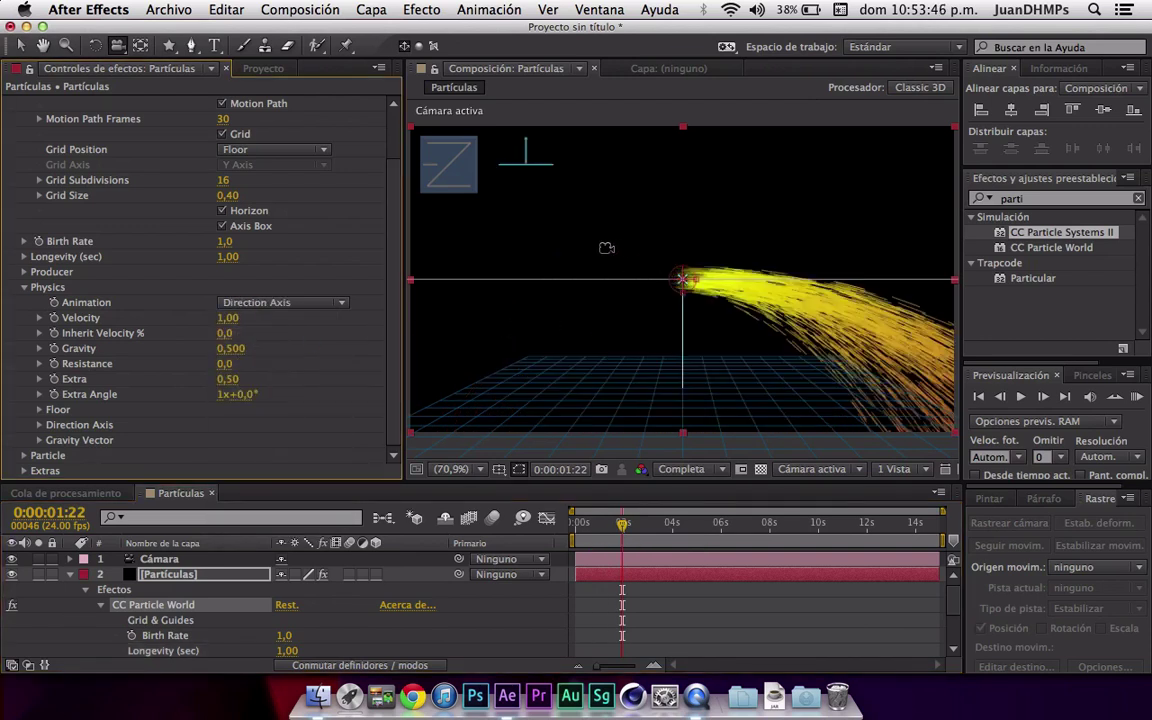
{"action": "left_click_drag", "start_coordinate": [767, 296], "coordinate": [559, 249]}
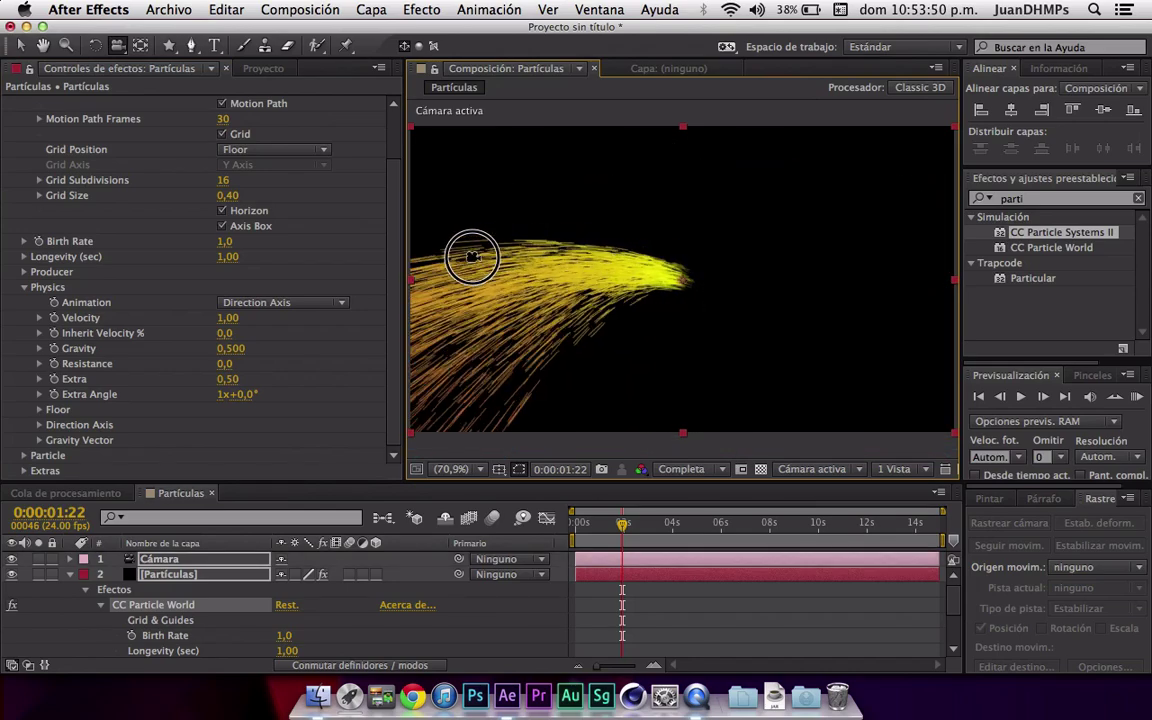
{"action": "left_click_drag", "start_coordinate": [559, 249], "coordinate": [642, 266]}
{"action": "left_click", "coordinate": [309, 297]}
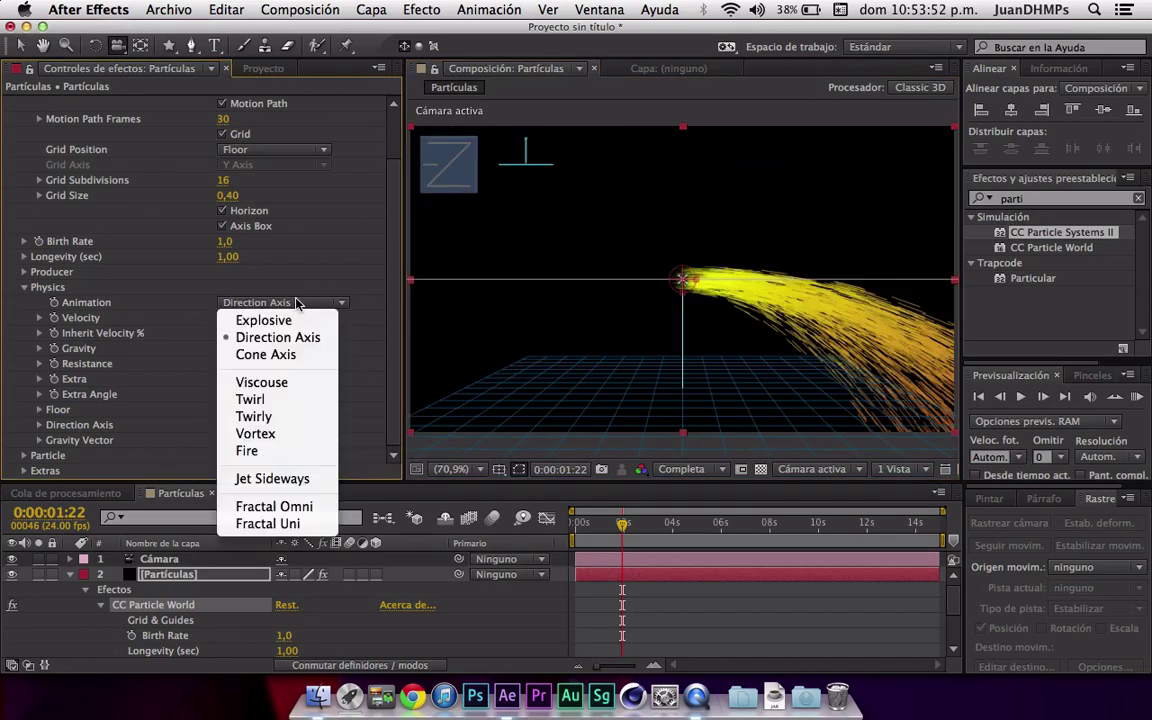
{"action": "left_click", "coordinate": [270, 353]}
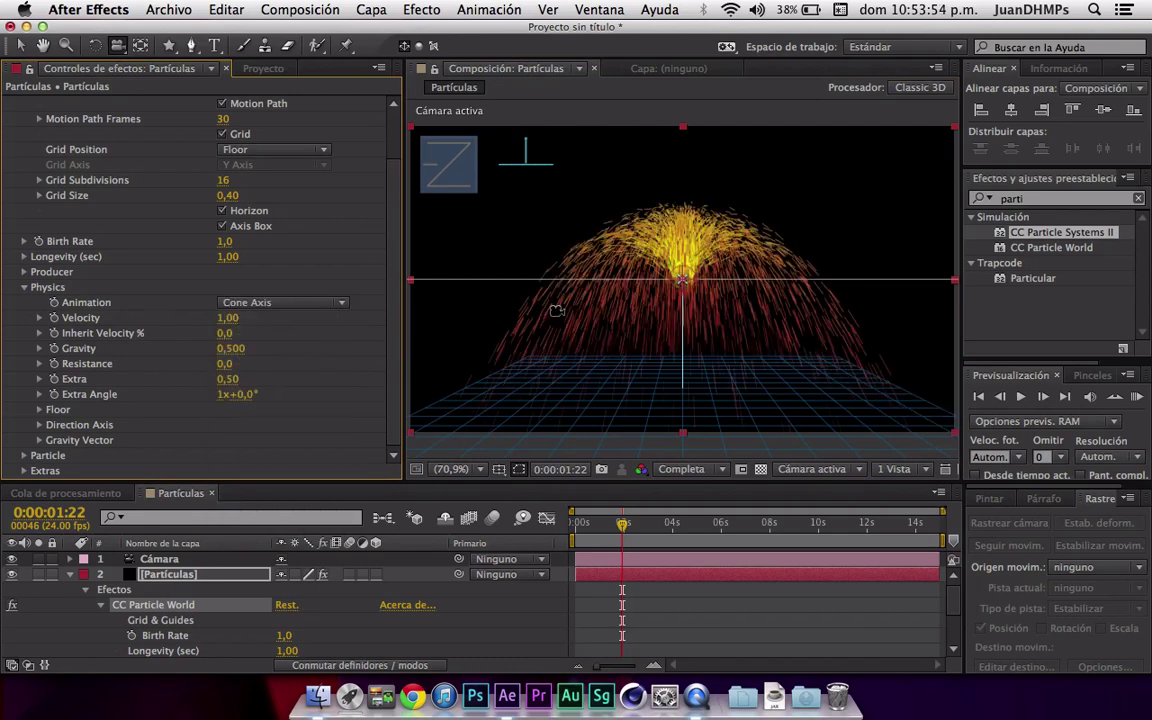
{"action": "mouse_move", "coordinate": [662, 297]}
{"action": "left_mouse_down"}
{"action": "mouse_move", "coordinate": [786, 333]}
{"action": "mouse_move", "coordinate": [552, 294]}
{"action": "left_mouse_up"}
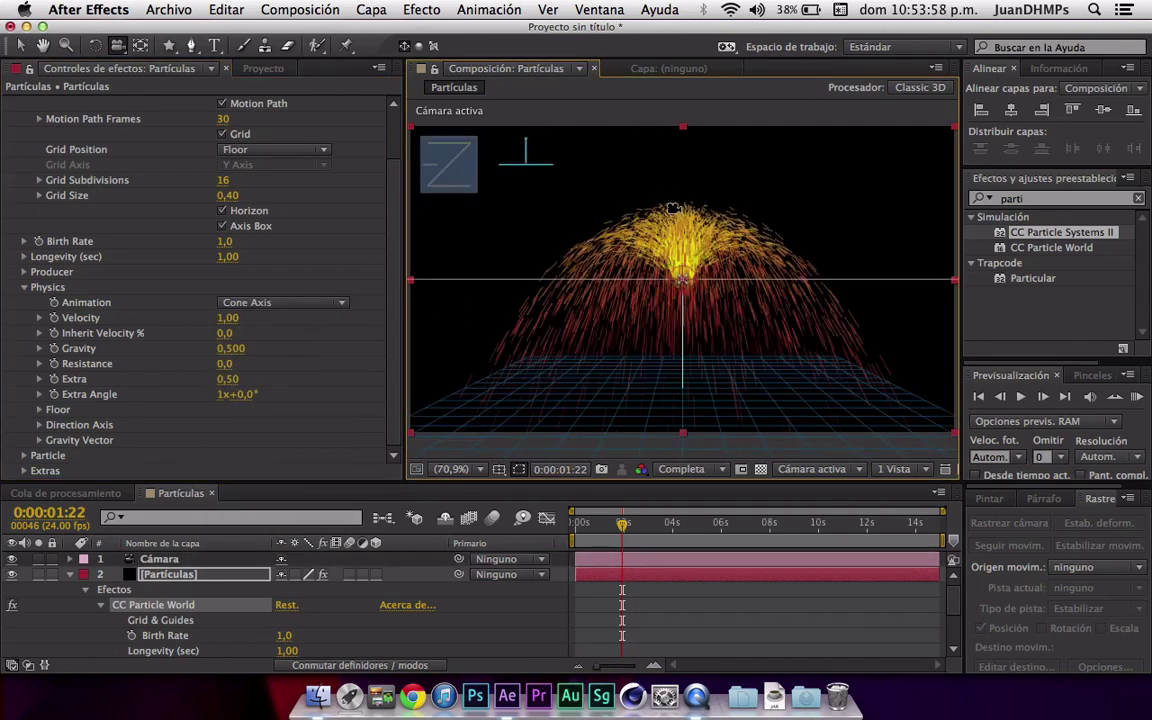
{"action": "left_click", "coordinate": [240, 302]}
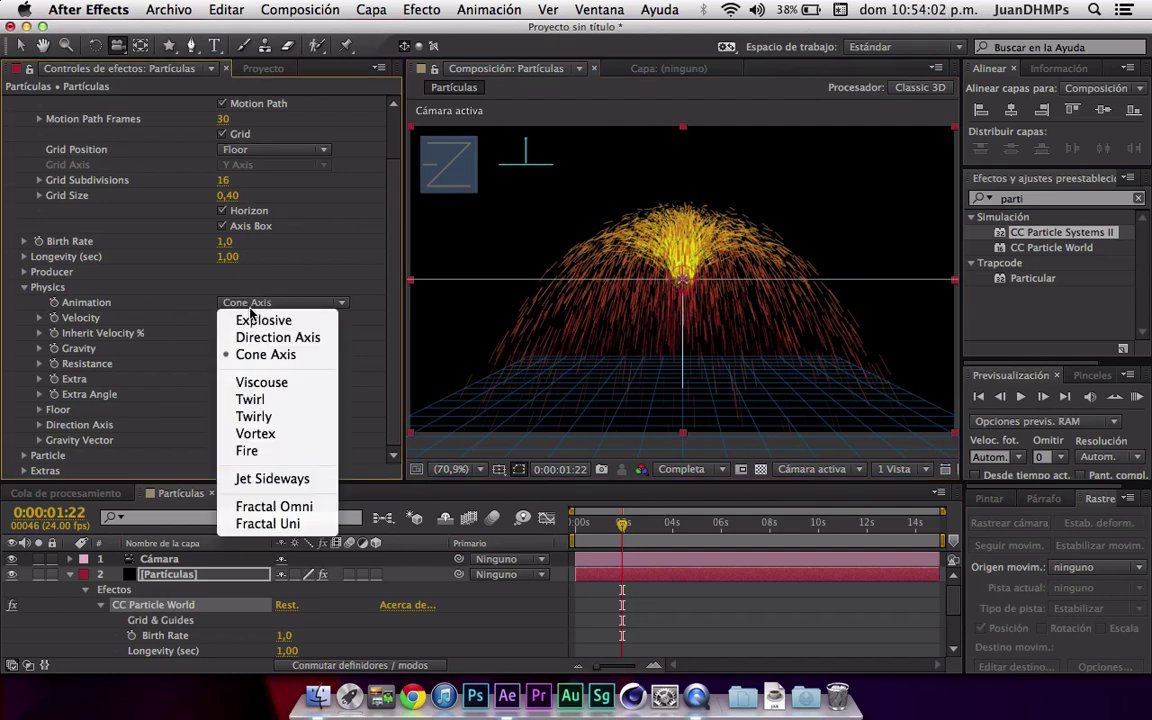
{"action": "left_click", "coordinate": [263, 385]}
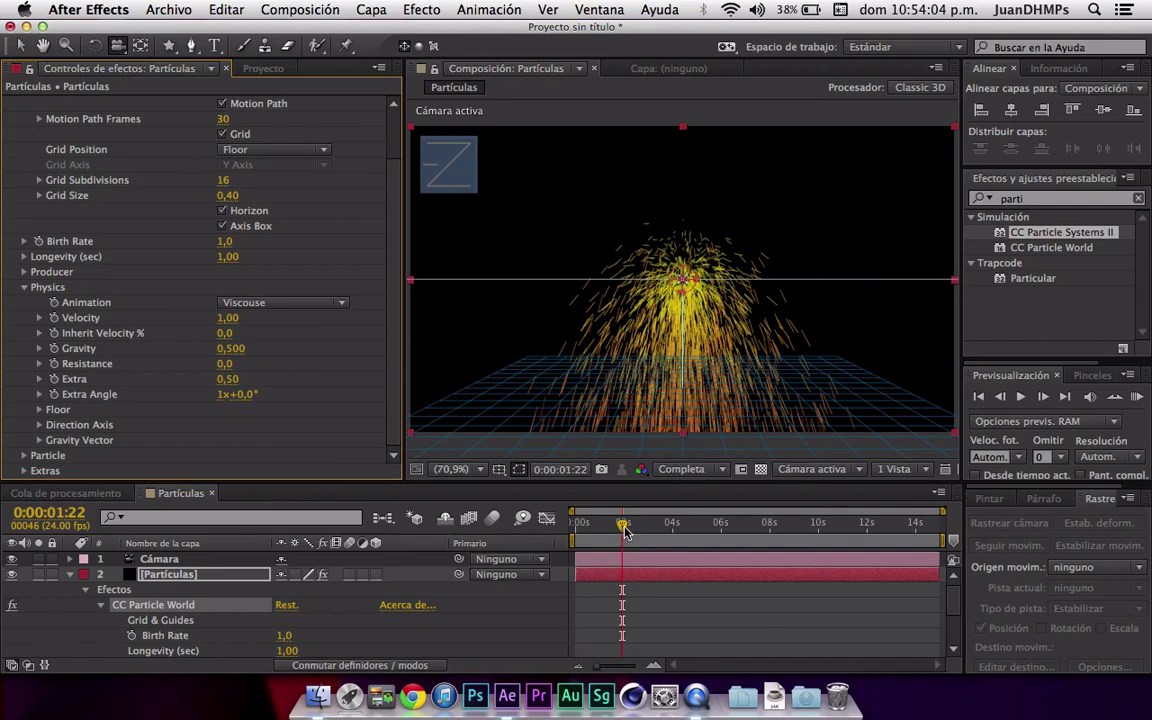
{"action": "left_click_drag", "start_coordinate": [624, 530], "coordinate": [631, 528]}
- Advance past three seconds and try the Twirl and Twirly animation types
{"action": "left_click", "coordinate": [255, 305]}
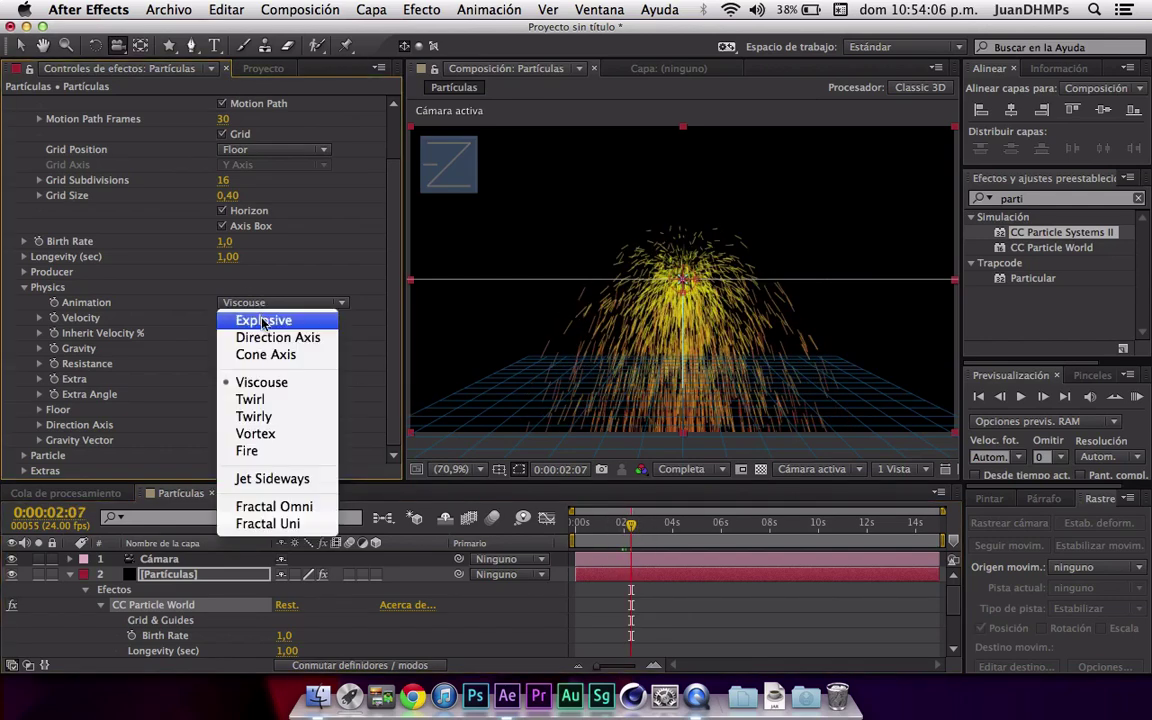
{"action": "left_click", "coordinate": [155, 300]}
{"action": "left_click_drag", "start_coordinate": [631, 530], "coordinate": [671, 524]}
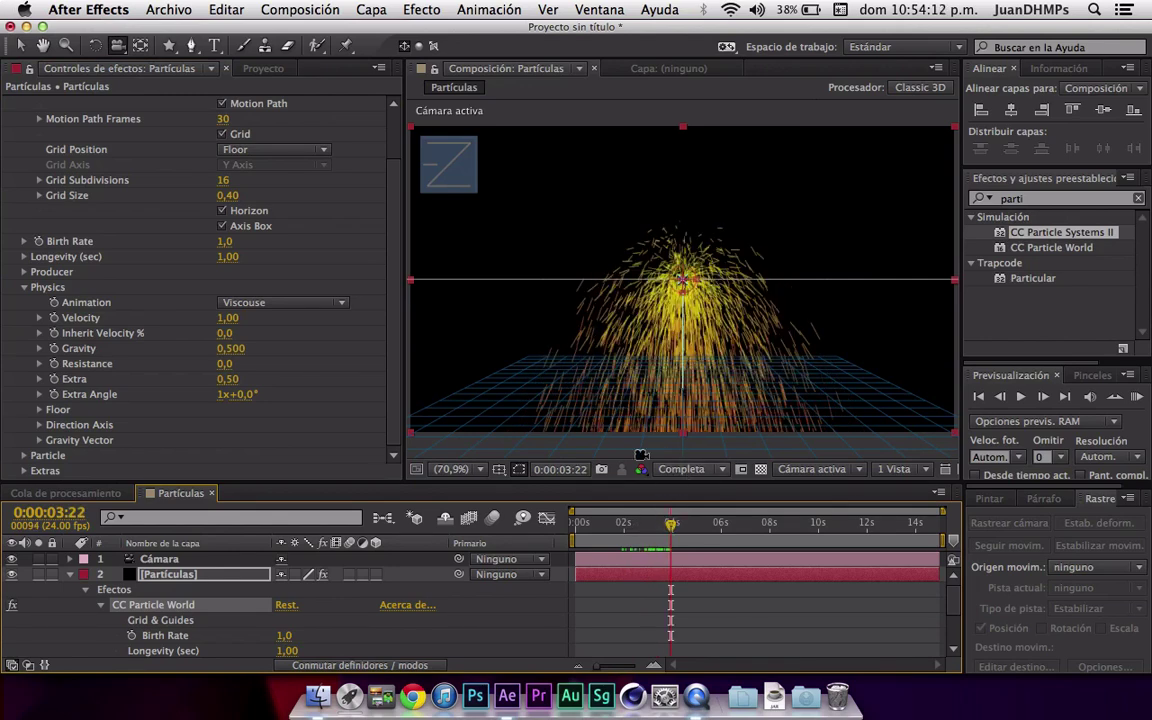
{"action": "left_click", "coordinate": [305, 304]}
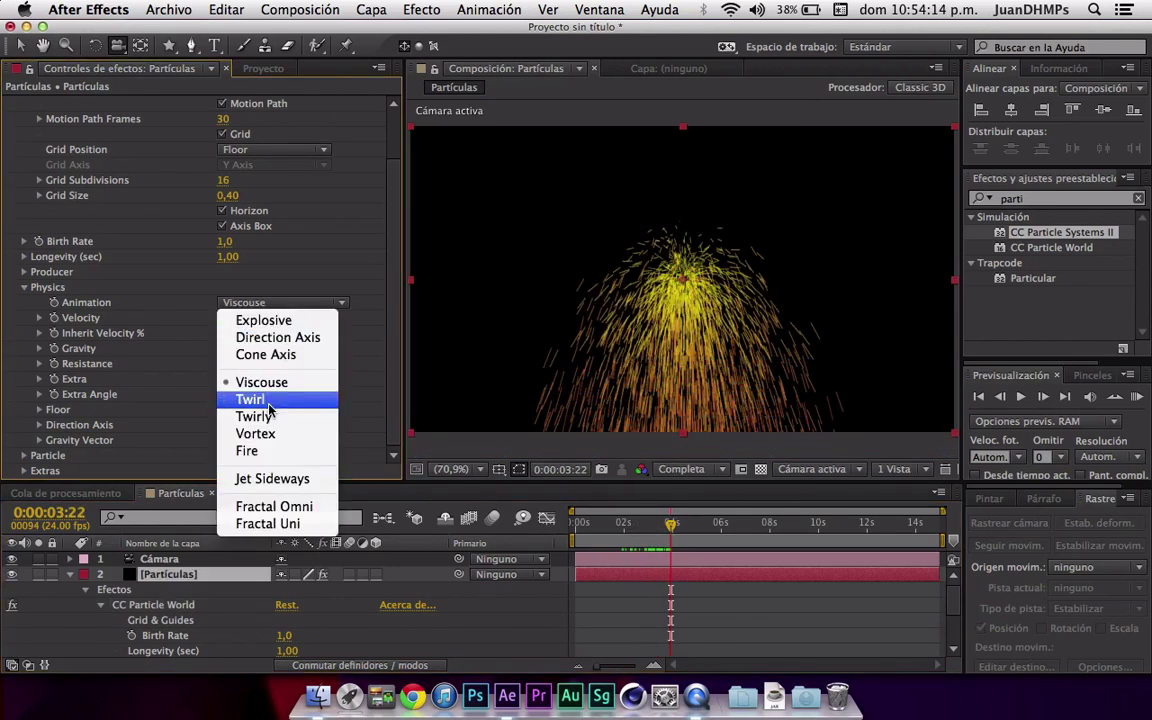
{"action": "left_click", "coordinate": [265, 398]}
{"action": "left_click_drag", "start_coordinate": [671, 523], "coordinate": [725, 512]}
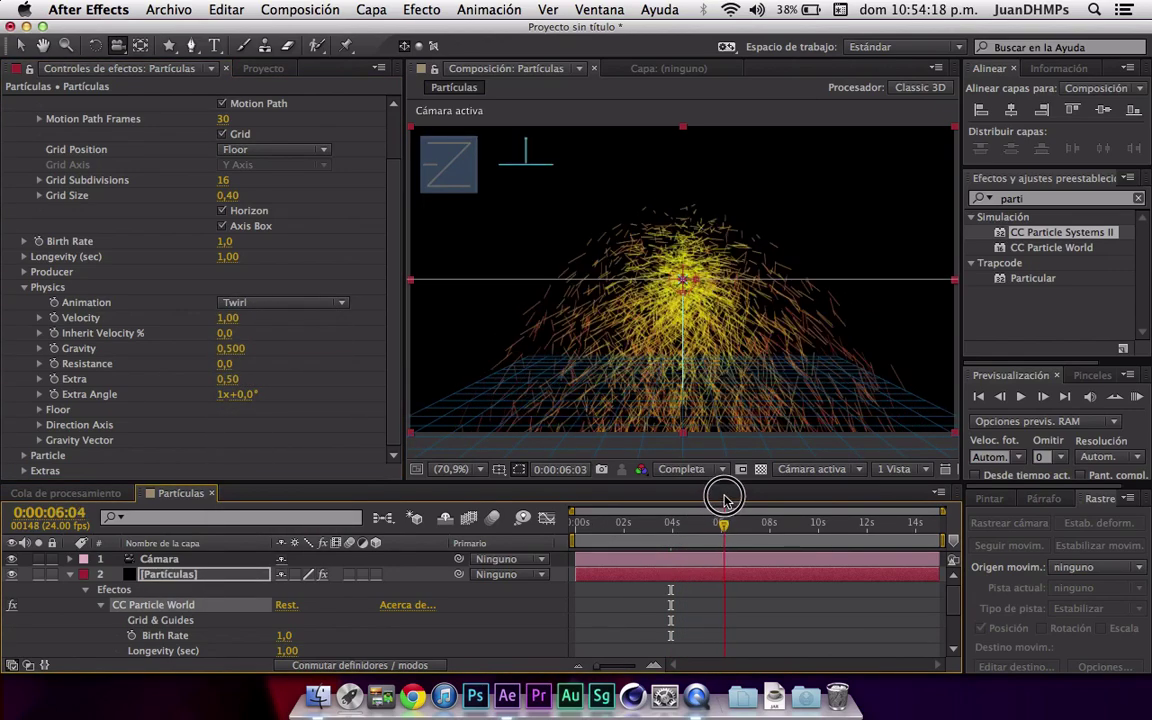
{"action": "left_click", "coordinate": [250, 302]}
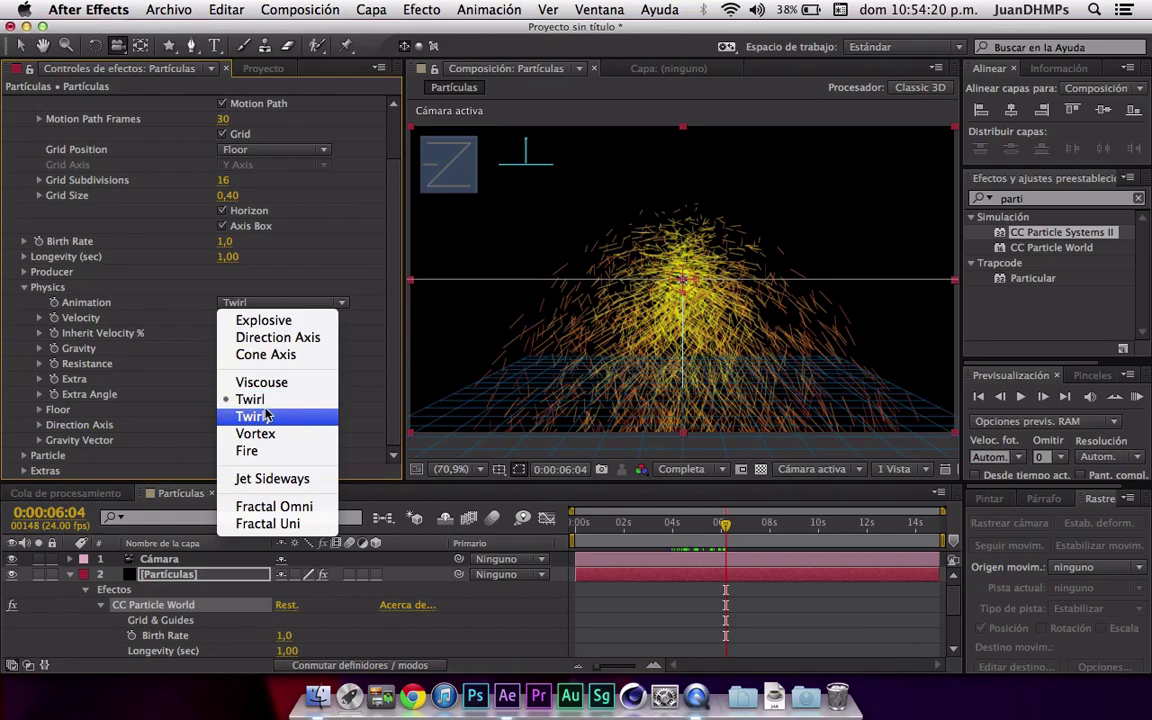
{"action": "left_click", "coordinate": [252, 416]}
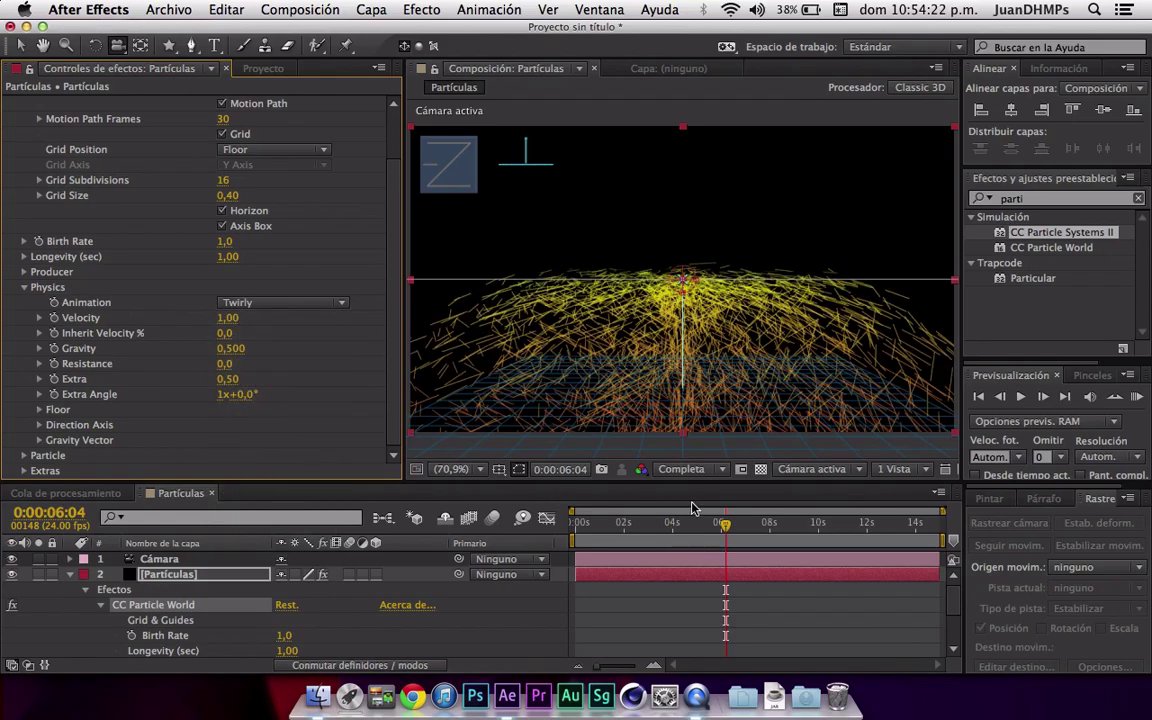
{"action": "left_click_drag", "start_coordinate": [731, 527], "coordinate": [776, 527]}
{"action": "mouse_move", "coordinate": [677, 366]}
{"action": "left_mouse_down"}
{"action": "mouse_move", "coordinate": [690, 392]}
{"action": "mouse_move", "coordinate": [647, 318]}
{"action": "left_mouse_up"}
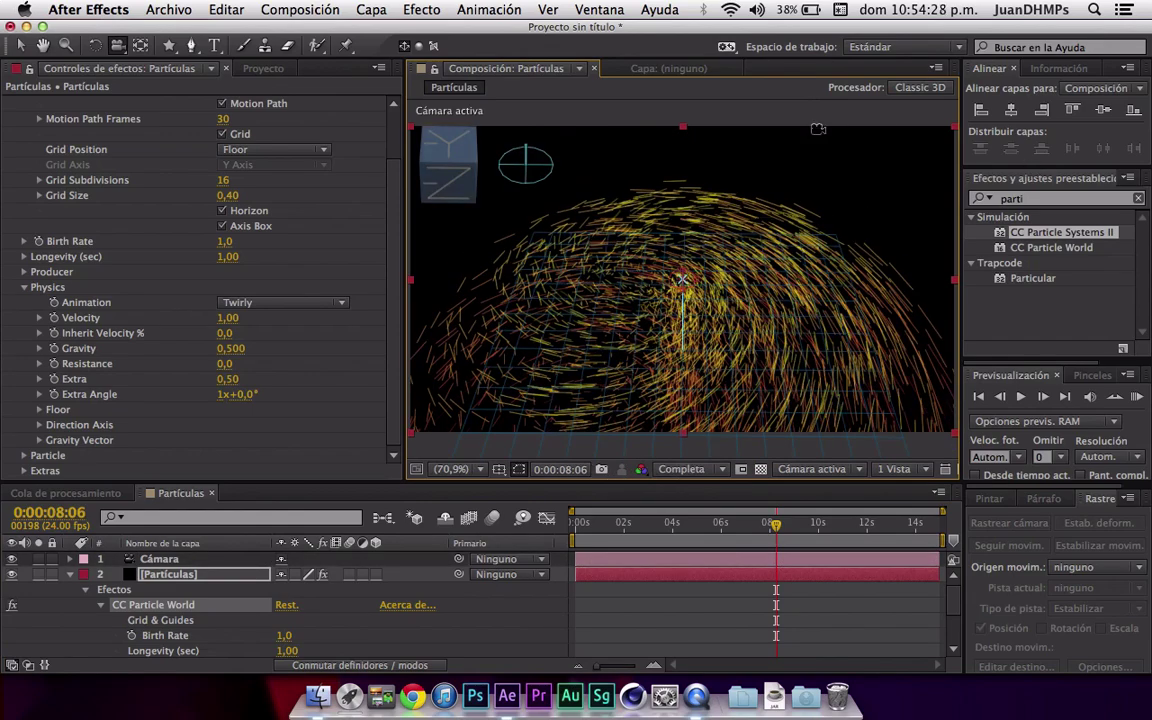
- Compare the Twirl and Vortex animation types, undoing each change
{"action": "left_click", "coordinate": [265, 307]}
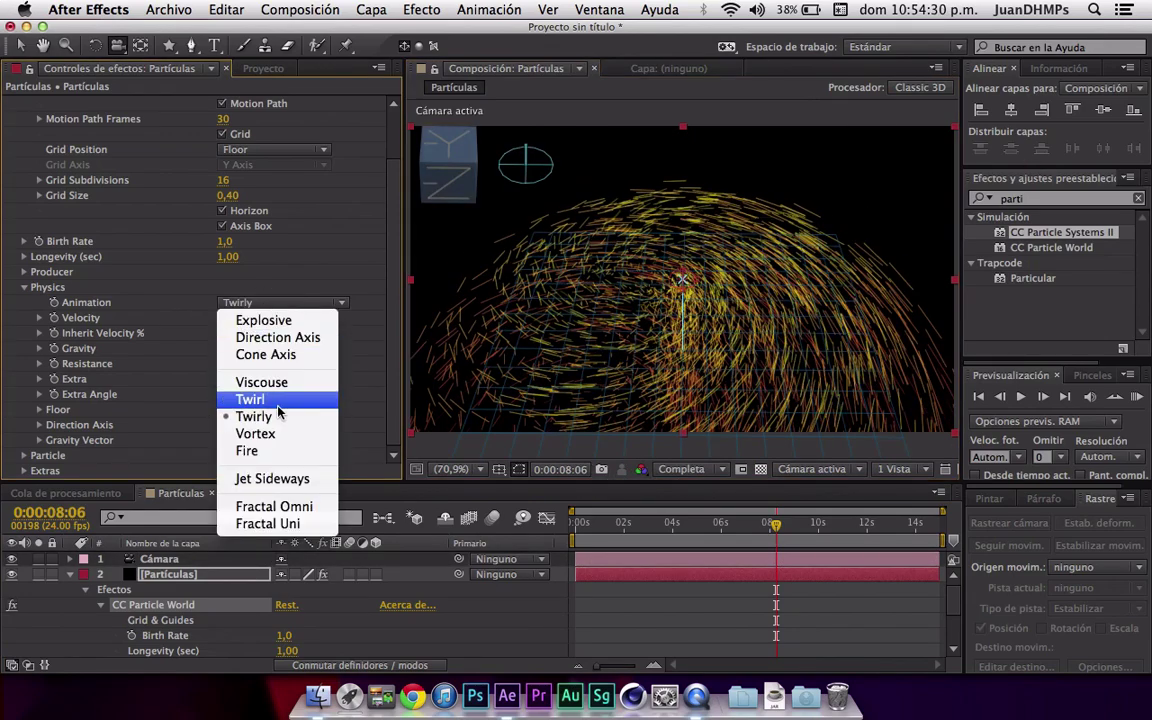
{"action": "left_click", "coordinate": [252, 362]}
{"action": "left_click_drag", "start_coordinate": [580, 304], "coordinate": [523, 333]}
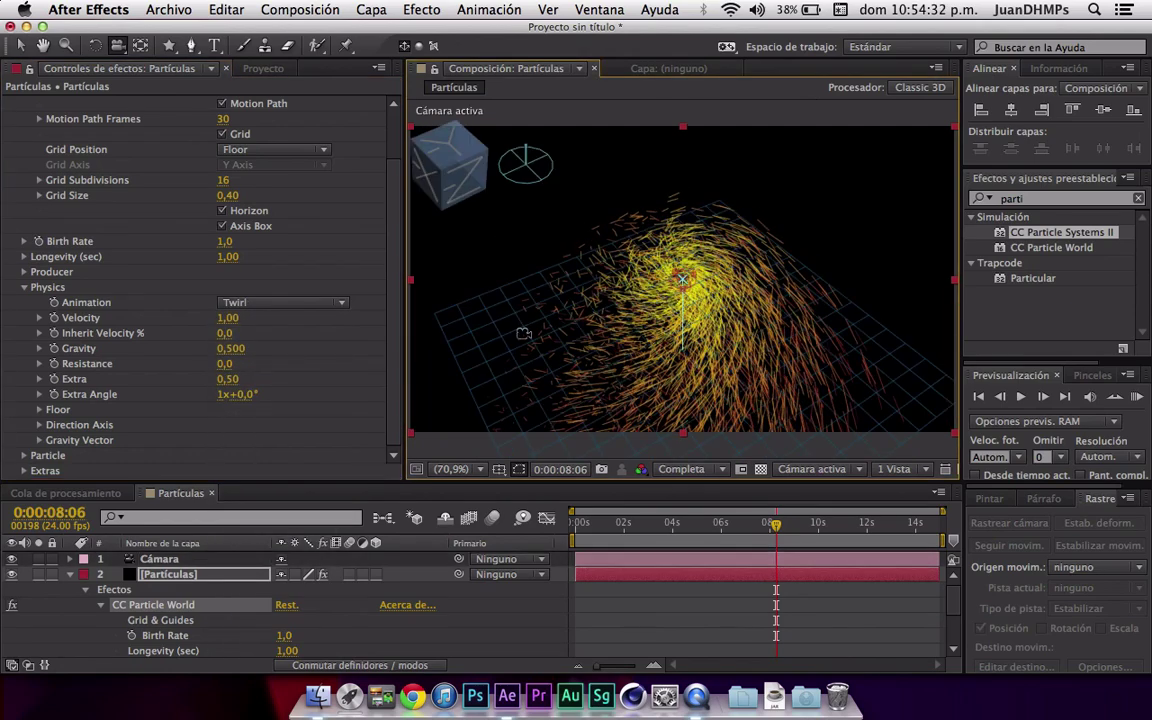
{"action": "key", "text": "super+z"}
{"action": "key", "text": "super+z"}
{"action": "left_click", "coordinate": [266, 302]}
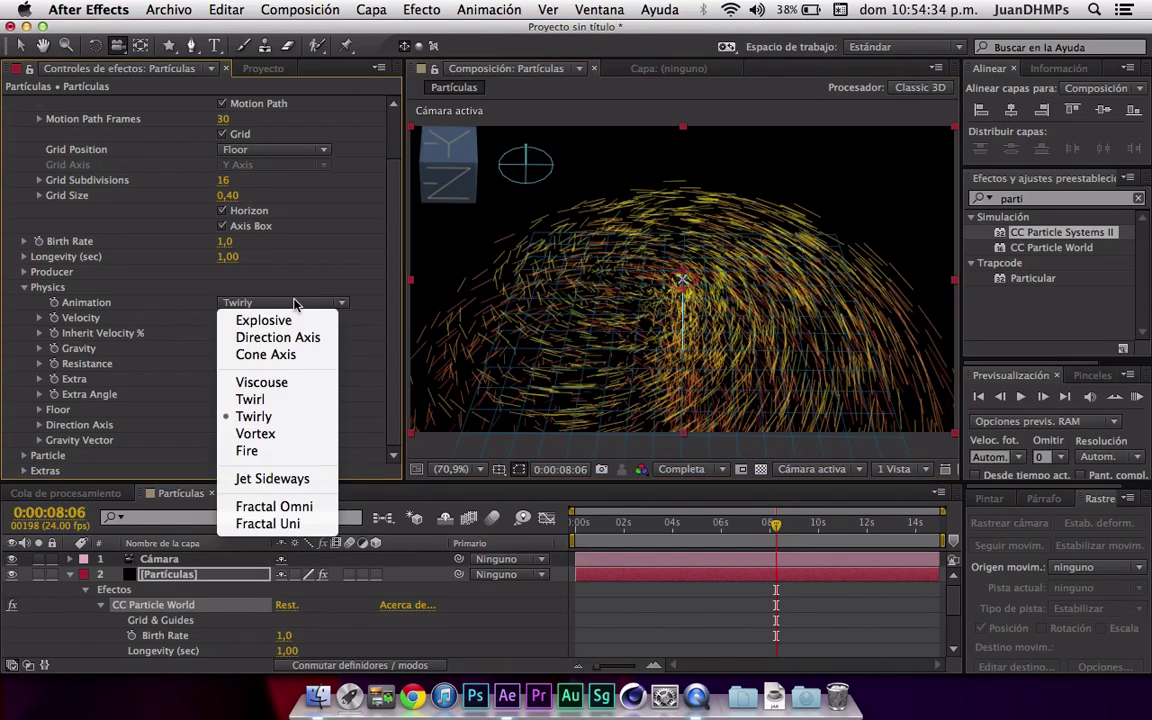
{"action": "left_click", "coordinate": [258, 433]}
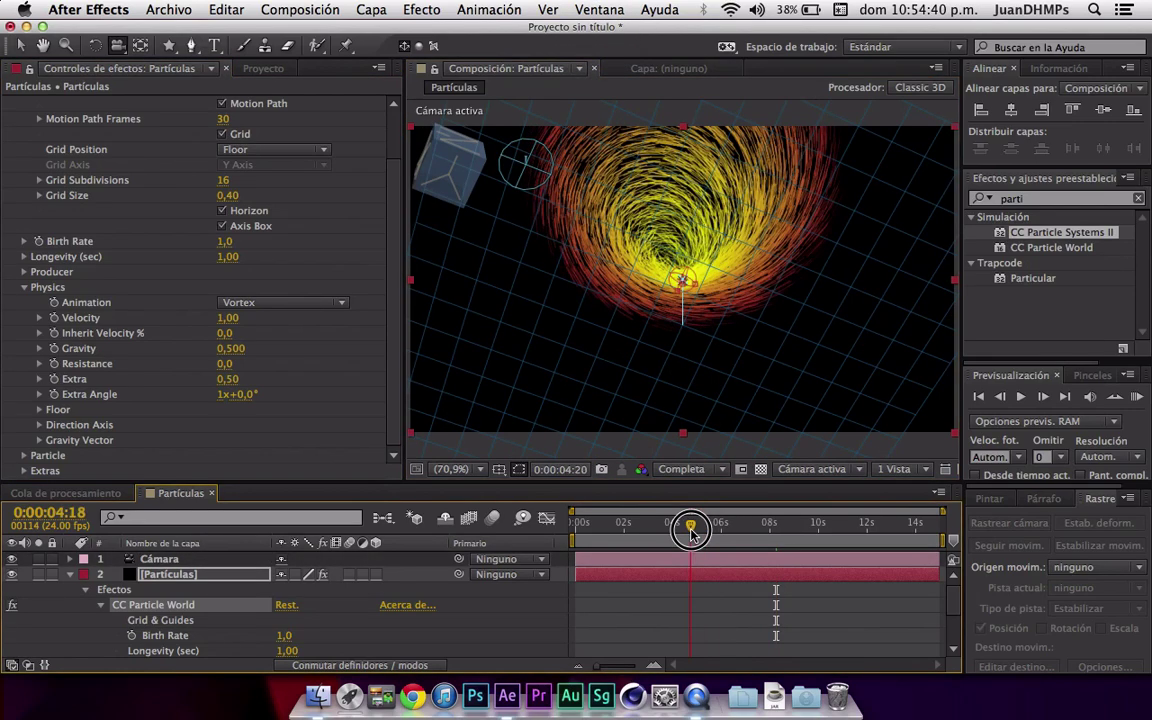
{"action": "key", "text": "ctrl+z"}
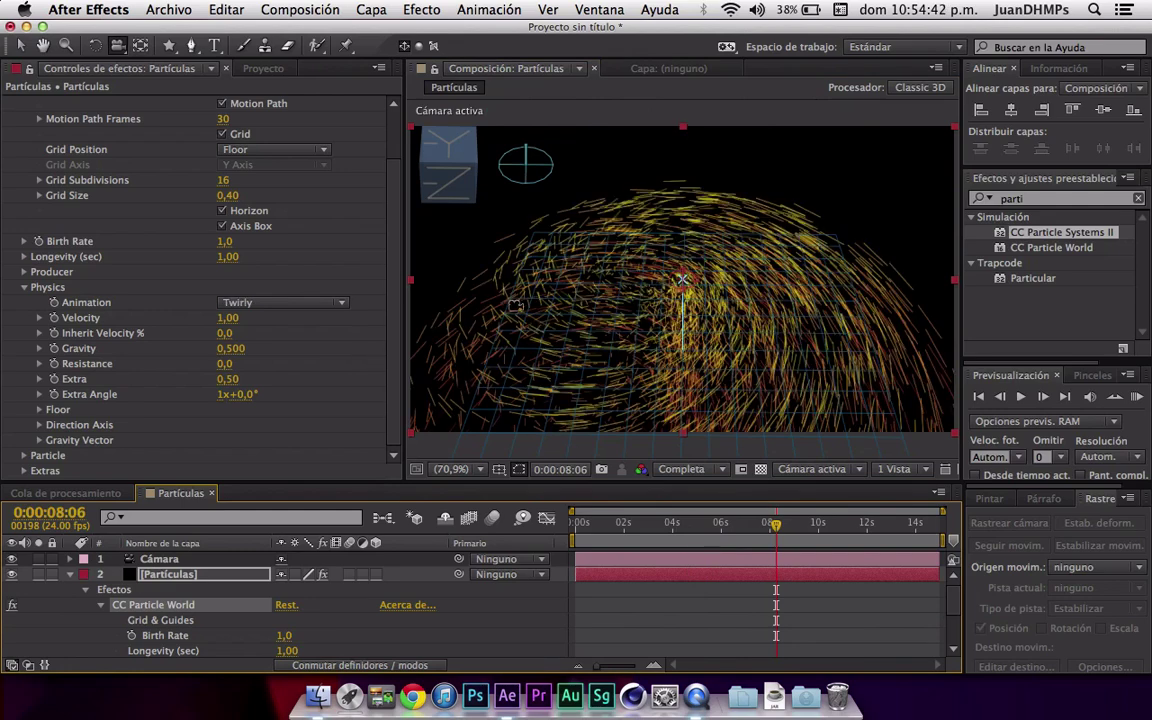
- Choose Jet Sideways, test Fractal Omni and Fractal Uni, then return to Jet Sideways
{"action": "left_click", "coordinate": [280, 302]}
{"action": "left_click", "coordinate": [250, 476]}
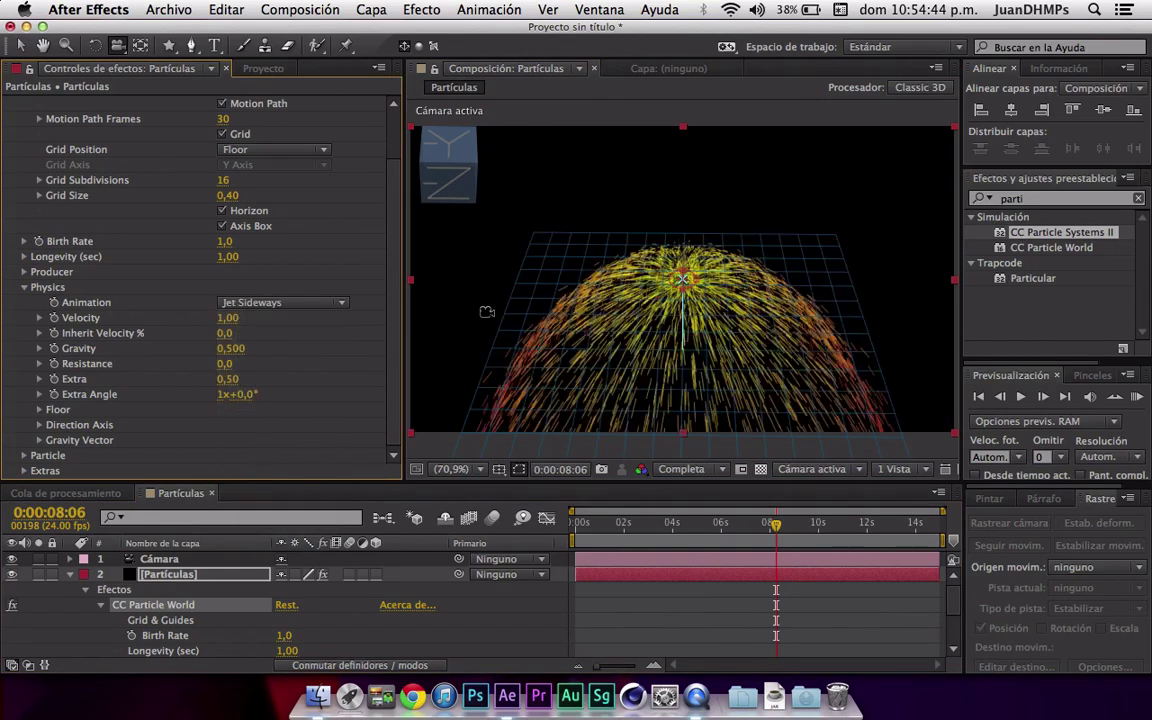
{"action": "mouse_move", "coordinate": [674, 394]}
{"action": "left_mouse_down"}
{"action": "mouse_move", "coordinate": [702, 386]}
{"action": "mouse_move", "coordinate": [680, 278]}
{"action": "left_mouse_up"}
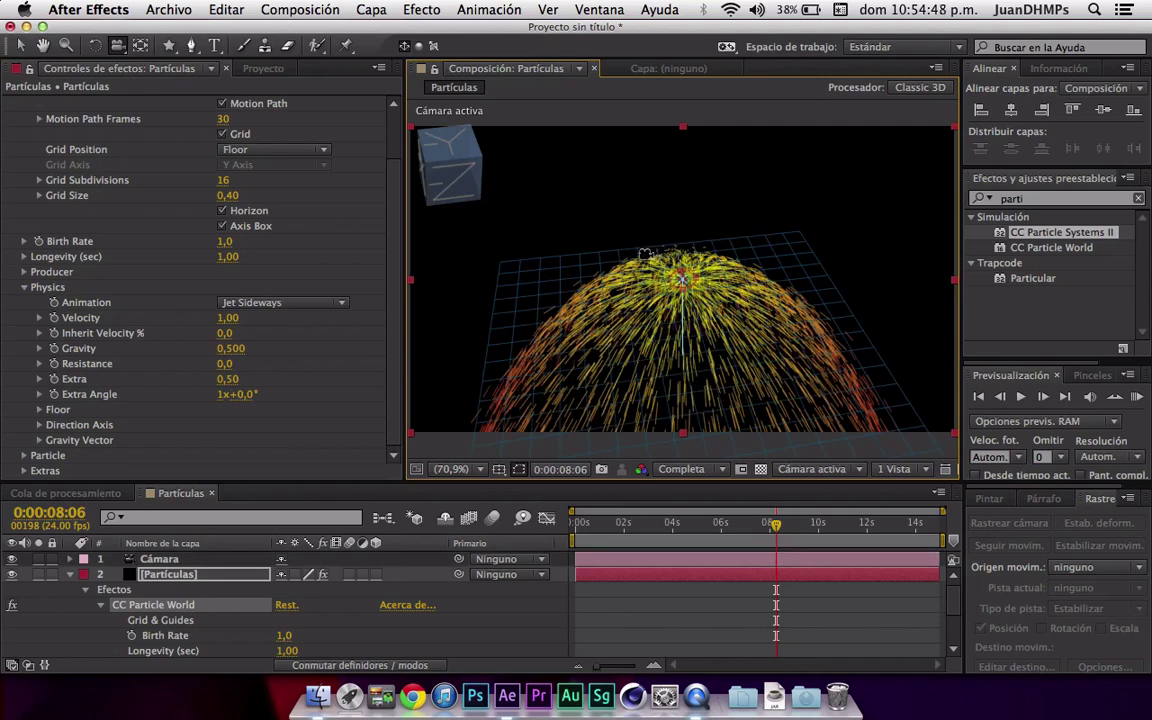
{"action": "left_click_drag", "start_coordinate": [643, 287], "coordinate": [707, 193]}
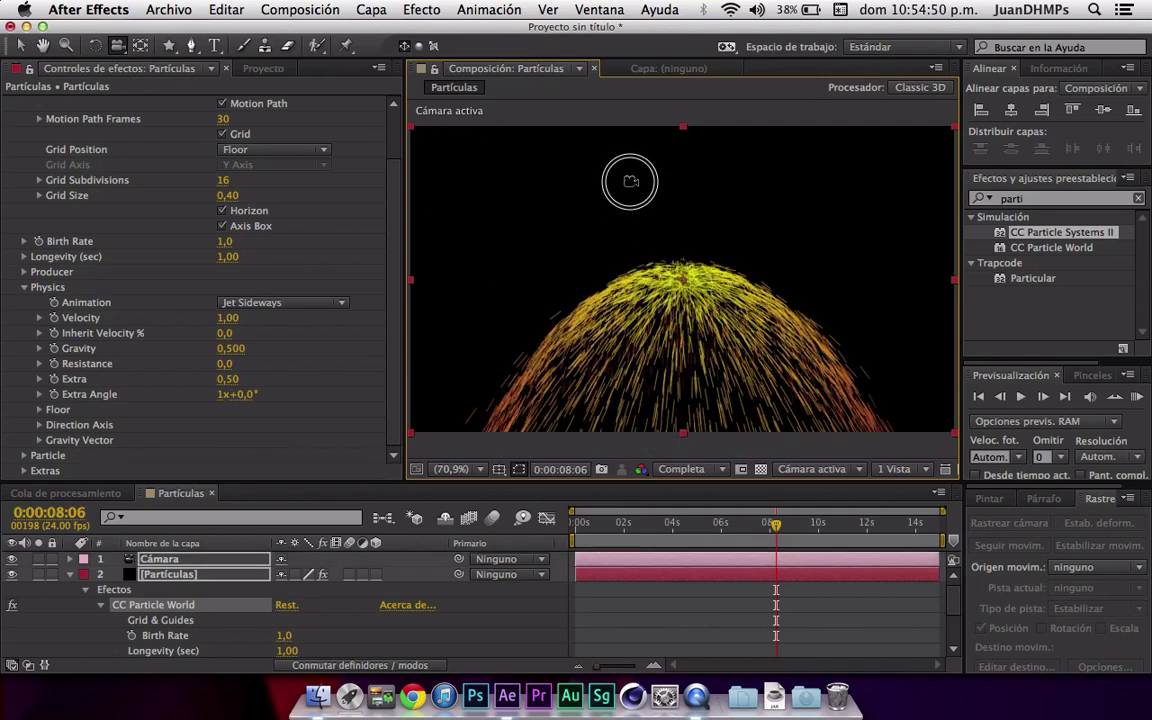
{"action": "mouse_move", "coordinate": [776, 524]}
{"action": "left_mouse_down"}
{"action": "mouse_move", "coordinate": [566, 530]}
{"action": "mouse_move", "coordinate": [577, 535]}
{"action": "left_mouse_up"}
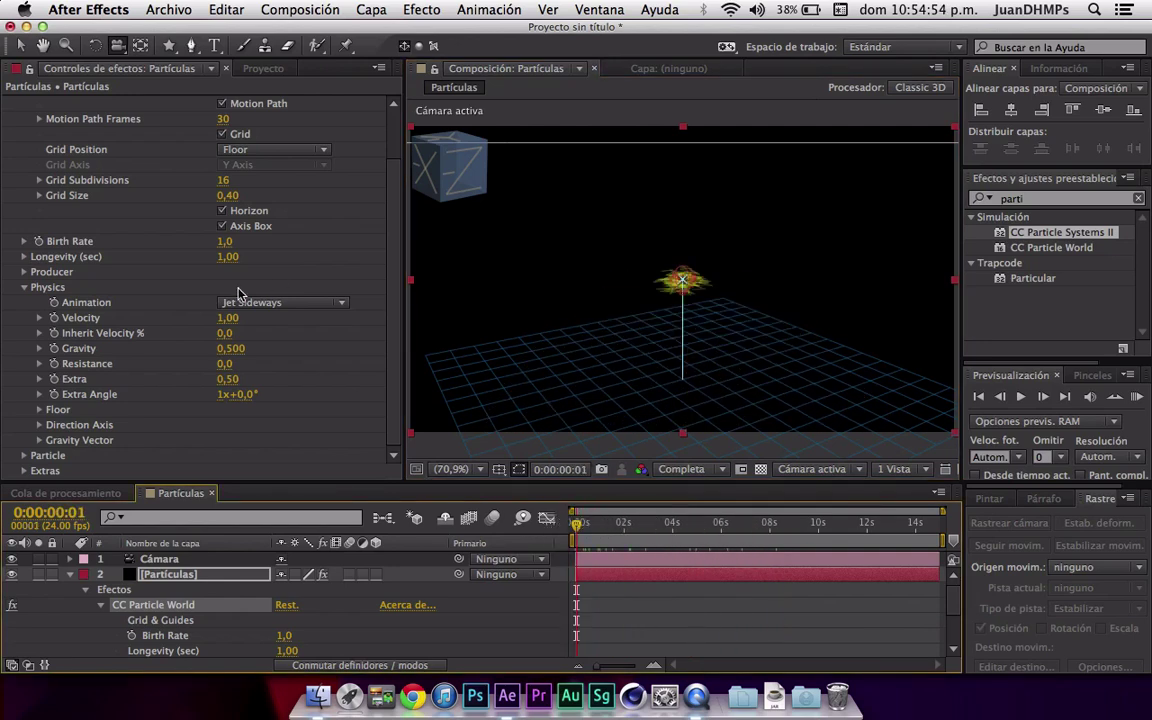
{"action": "left_click", "coordinate": [282, 302]}
{"action": "left_click", "coordinate": [210, 335]}
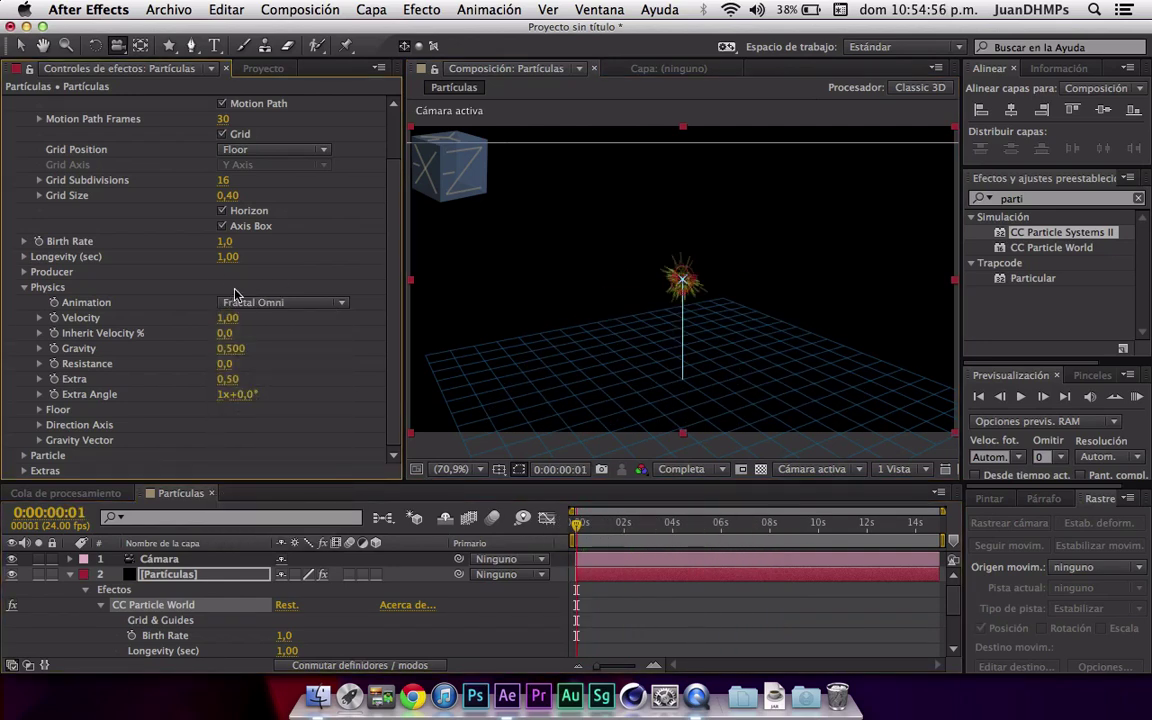
{"action": "left_click", "coordinate": [230, 302]}
{"action": "left_click", "coordinate": [277, 524]}
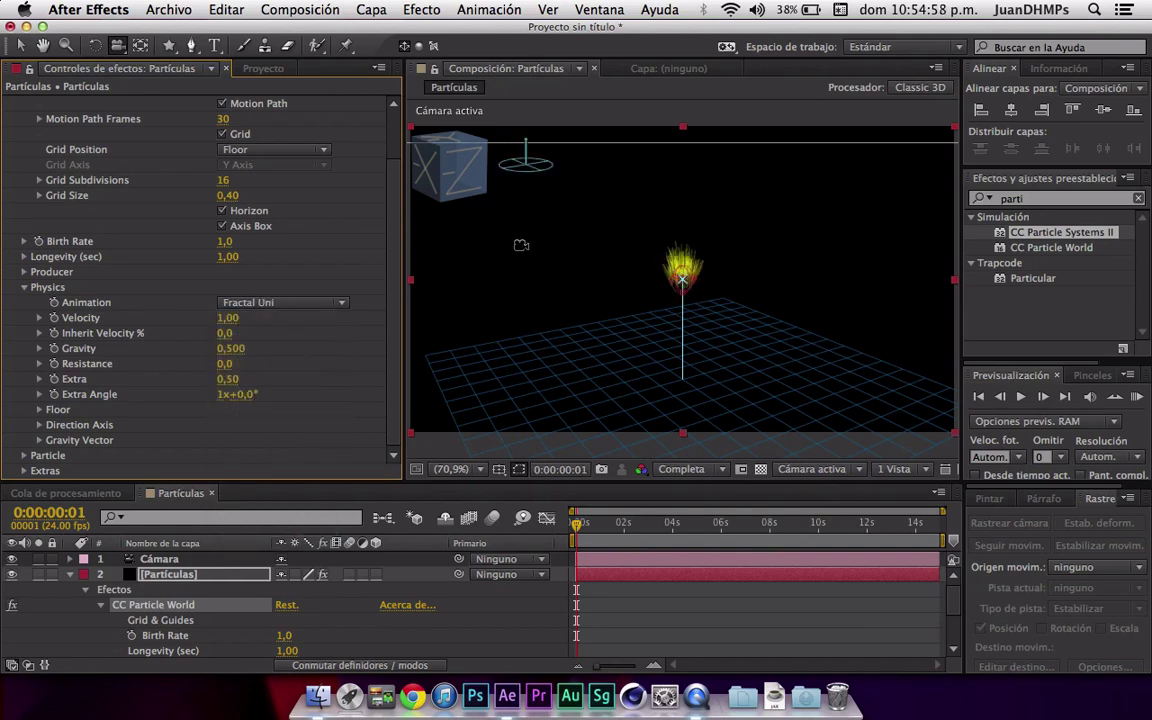
{"action": "key", "text": "ctrl+z"}
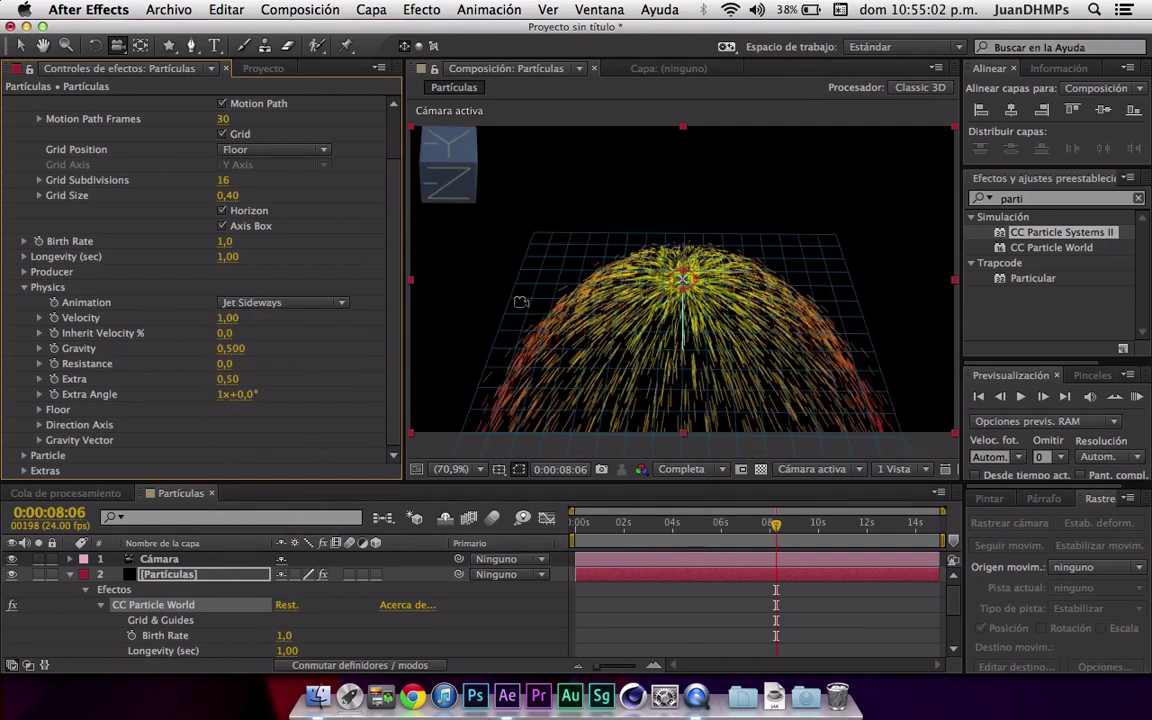
{"action": "left_click_drag", "start_coordinate": [520, 302], "coordinate": [500, 259]}
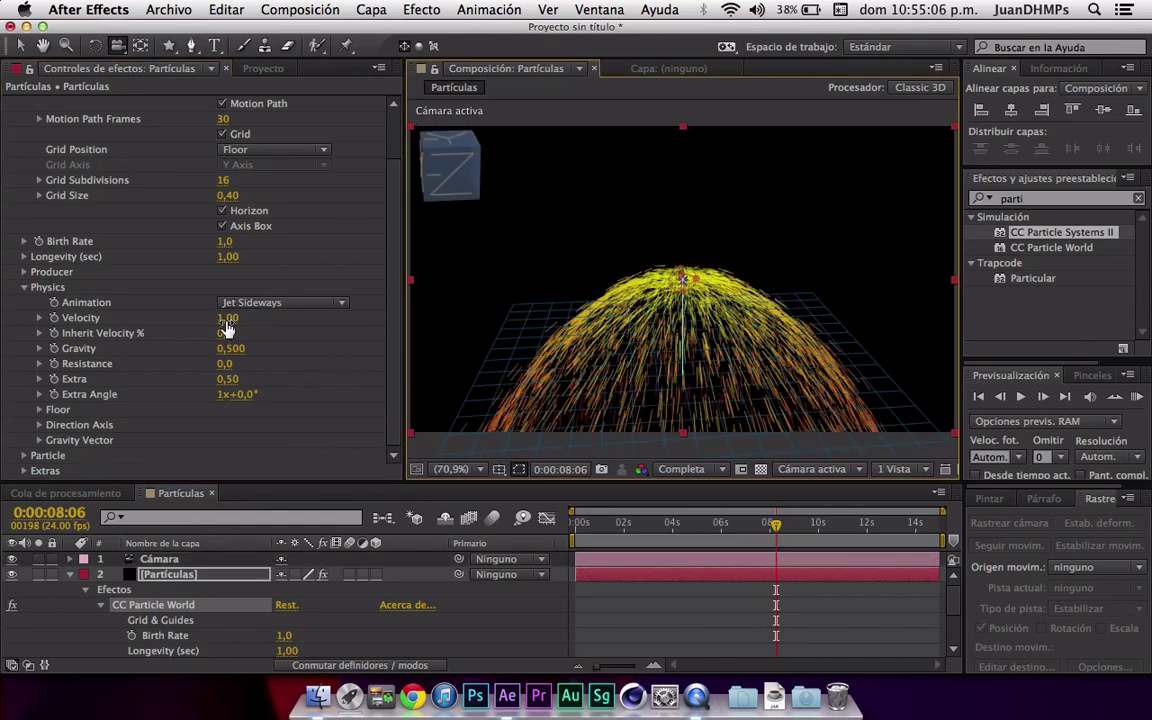
- Test a higher particle velocity, then switch Physics Animation to Explosive
{"action": "mouse_move", "coordinate": [228, 327]}
{"action": "left_mouse_down"}
{"action": "mouse_move", "coordinate": [403, 309]}
{"action": "mouse_move", "coordinate": [275, 303]}
{"action": "left_mouse_up"}
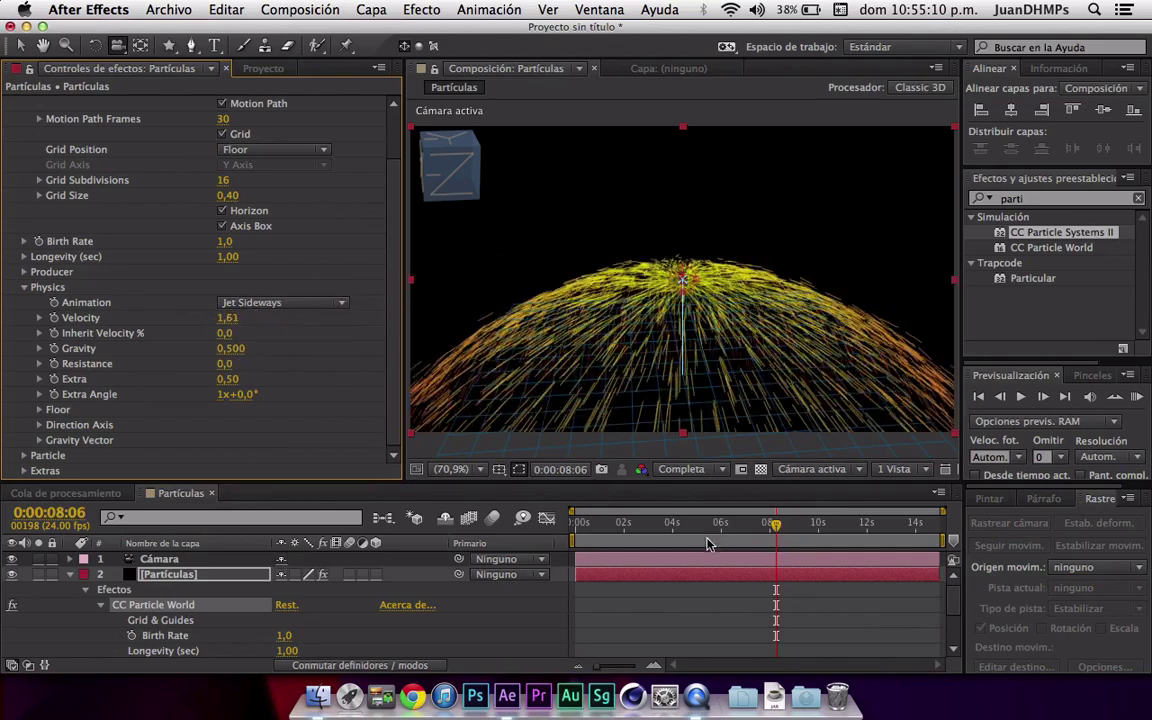
{"action": "key", "text": "space"}
{"action": "mouse_move", "coordinate": [228, 317]}
{"action": "left_mouse_down"}
{"action": "mouse_move", "coordinate": [278, 309]}
{"action": "mouse_move", "coordinate": [247, 310]}
{"action": "left_mouse_up"}
{"action": "left_click", "coordinate": [278, 305]}
{"action": "left_click", "coordinate": [270, 319]}
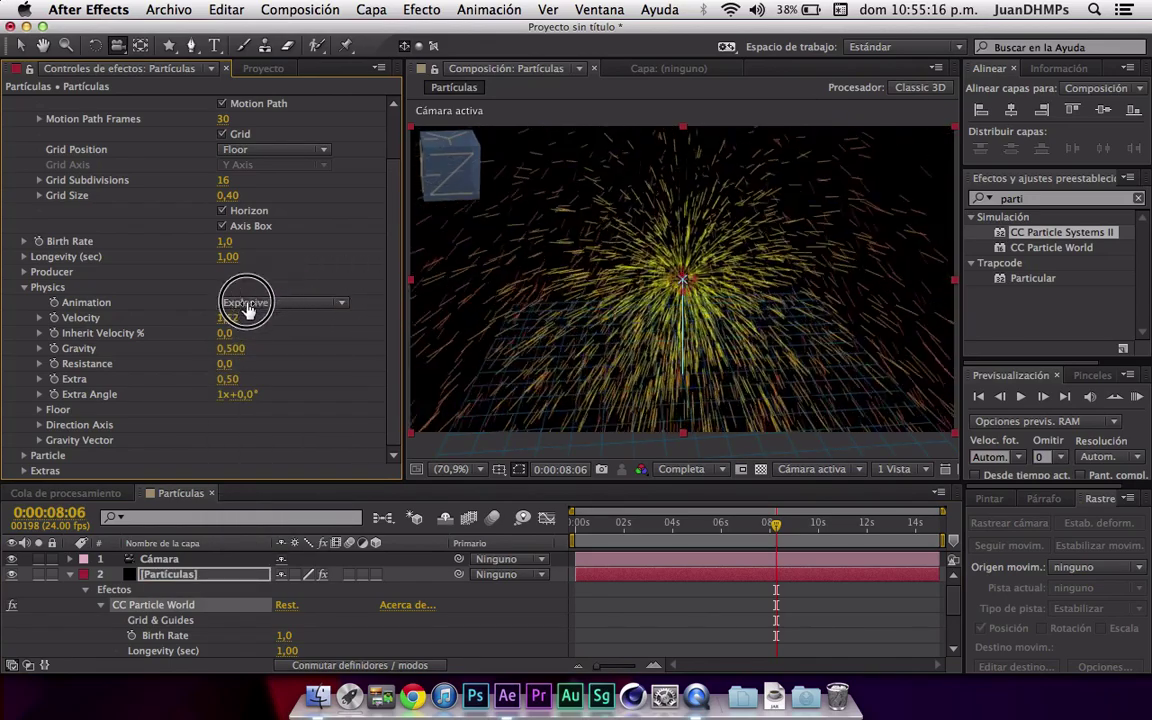
- Experiment with the Explosive burst: Velocity 1,29, Inherit Velocity 46,0, and added gravity
{"action": "mouse_move", "coordinate": [247, 310]}
{"action": "left_mouse_down"}
{"action": "mouse_move", "coordinate": [237, 331]}
{"action": "mouse_move", "coordinate": [275, 331]}
{"action": "left_mouse_up"}
{"action": "left_click_drag", "start_coordinate": [595, 522], "coordinate": [587, 525]}
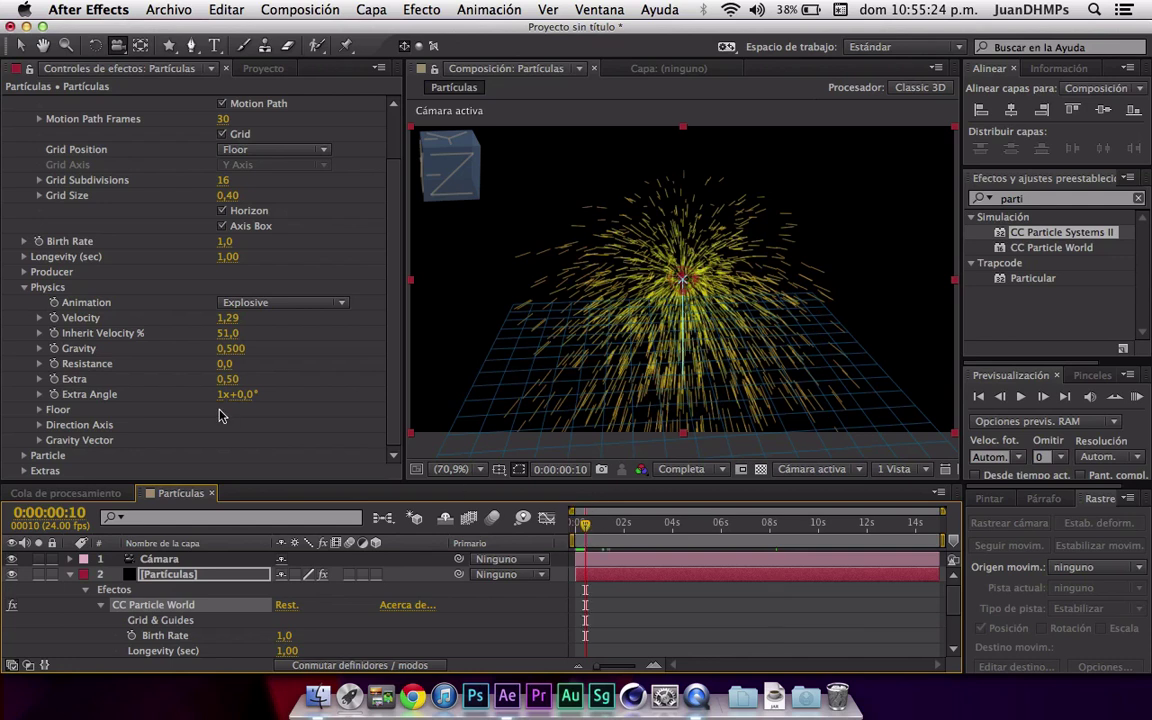
{"action": "left_click_drag", "start_coordinate": [229, 333], "coordinate": [200, 348]}
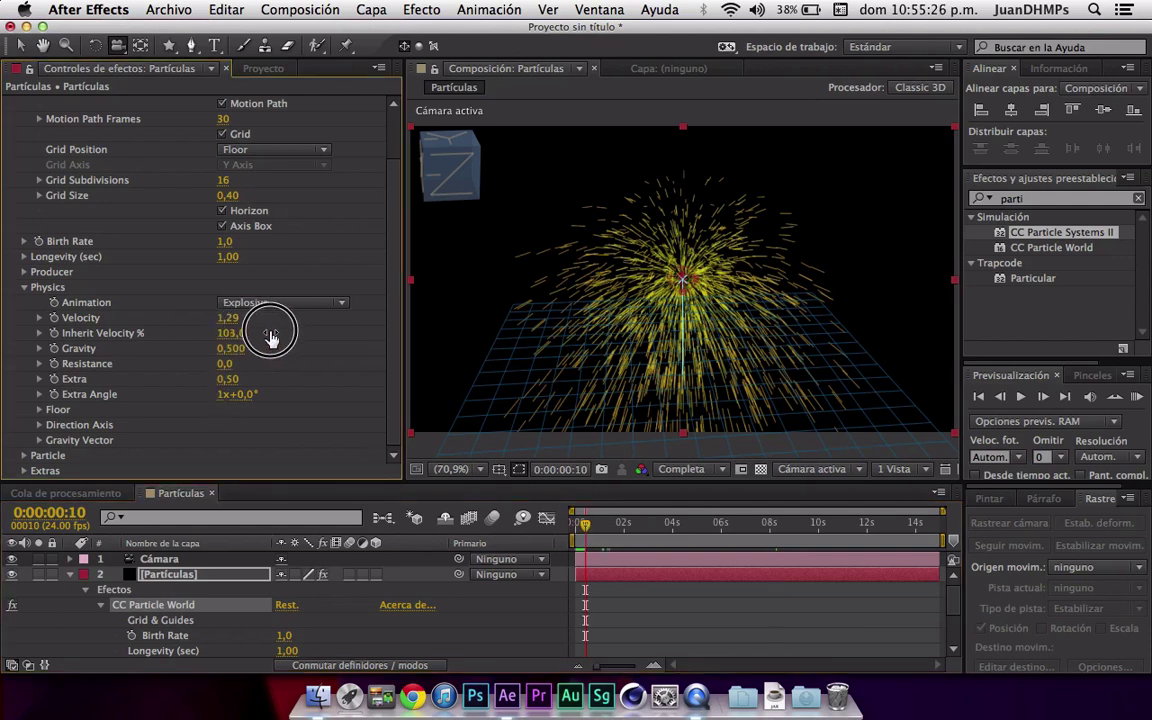
{"action": "left_click_drag", "start_coordinate": [200, 348], "coordinate": [226, 330]}
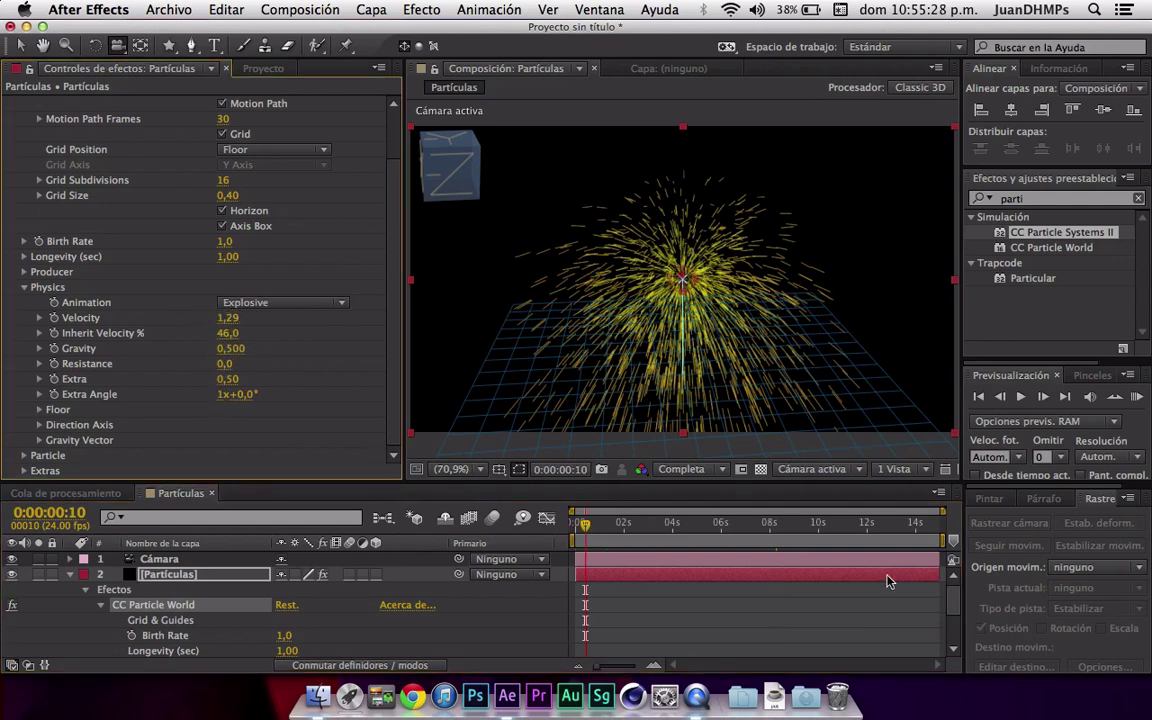
{"action": "left_click_drag", "start_coordinate": [588, 526], "coordinate": [584, 524]}
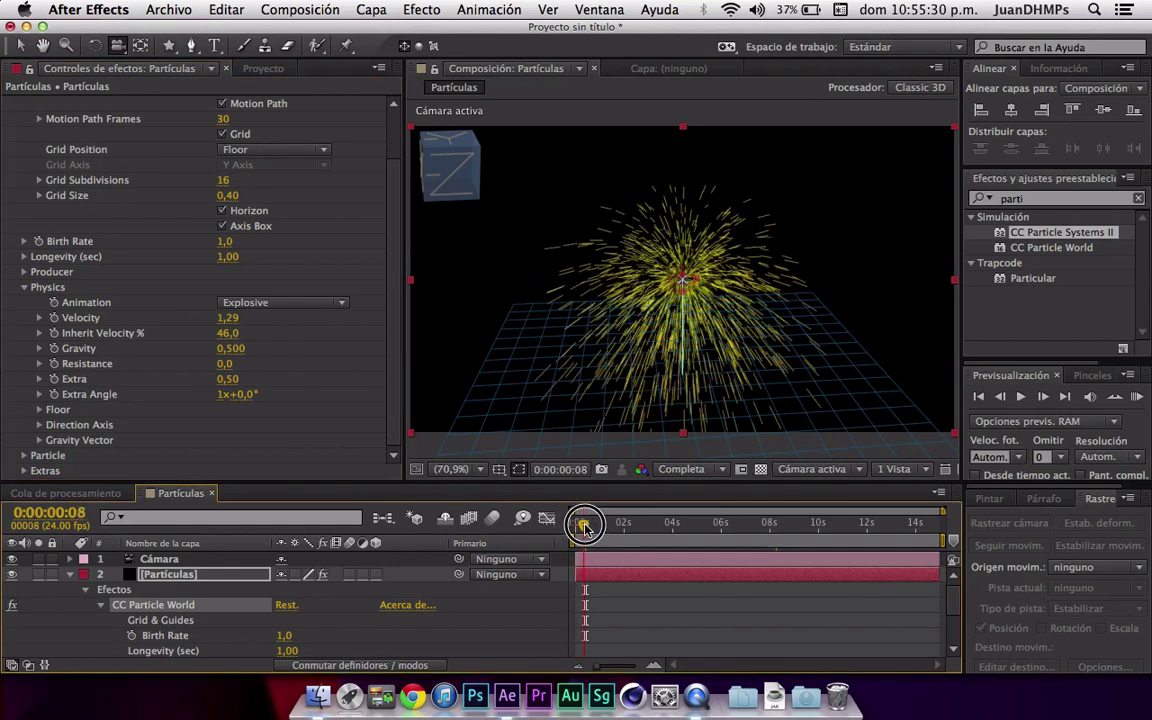
{"action": "mouse_move", "coordinate": [233, 350]}
{"action": "left_mouse_down"}
{"action": "mouse_move", "coordinate": [616, 290]}
{"action": "mouse_move", "coordinate": [802, 309]}
{"action": "left_mouse_up"}
{"action": "left_click_drag", "start_coordinate": [580, 537], "coordinate": [600, 524]}
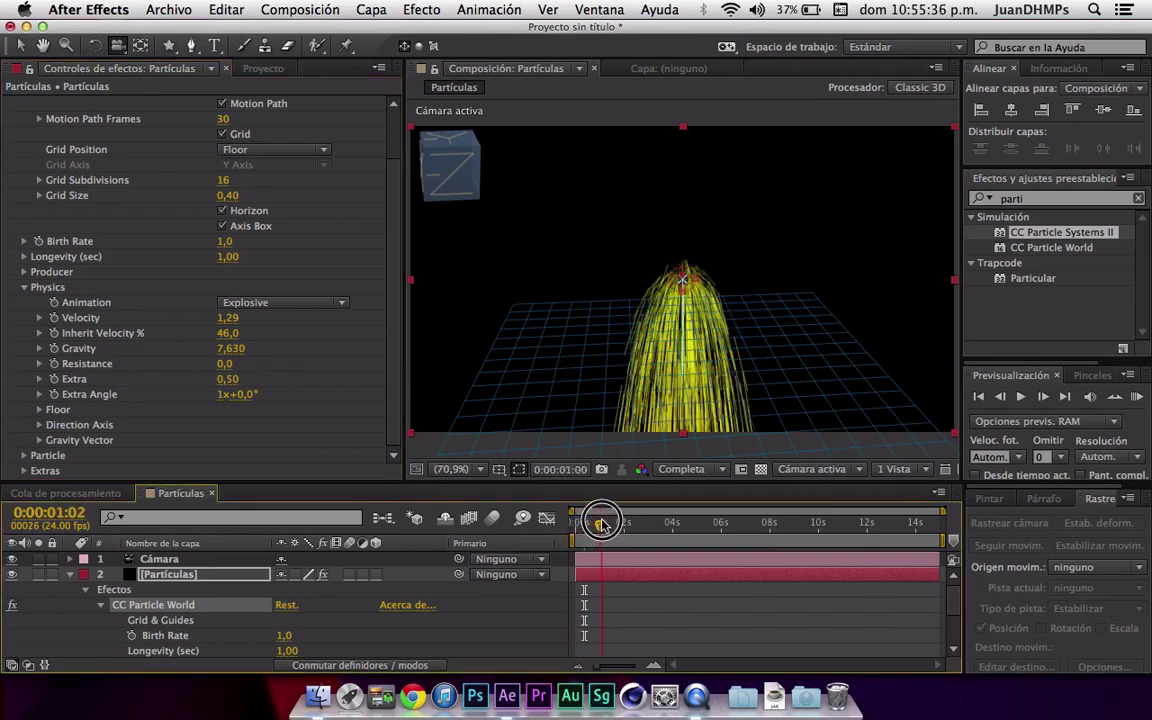
{"action": "mouse_move", "coordinate": [224, 318]}
{"action": "left_mouse_down"}
{"action": "mouse_move", "coordinate": [210, 330]}
{"action": "mouse_move", "coordinate": [233, 347]}
{"action": "mouse_move", "coordinate": [166, 337]}
{"action": "mouse_move", "coordinate": [206, 360]}
{"action": "left_mouse_up"}
- Enter exact zeros for Gravity (0,000), Velocity (0,00) and Inherit Velocity (0,0)
{"action": "left_click", "coordinate": [231, 350]}
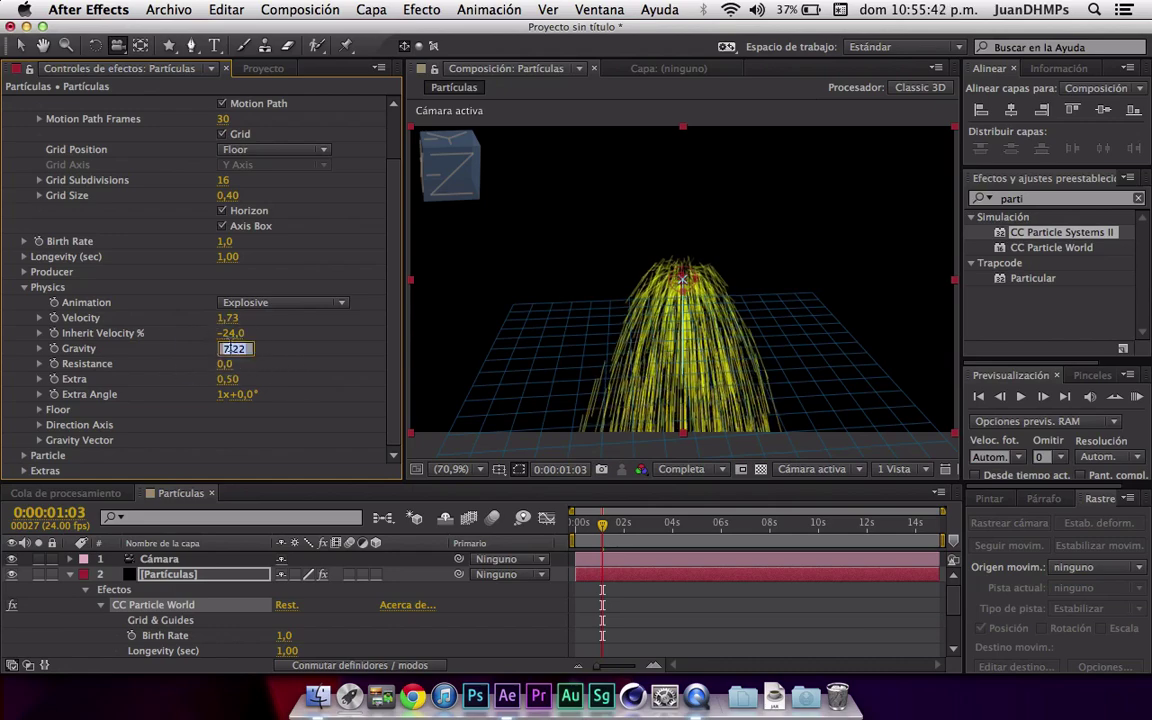
{"action": "key", "text": "Return"}
{"action": "left_click_drag", "start_coordinate": [601, 522], "coordinate": [651, 522]}
{"action": "left_click", "coordinate": [230, 318]}
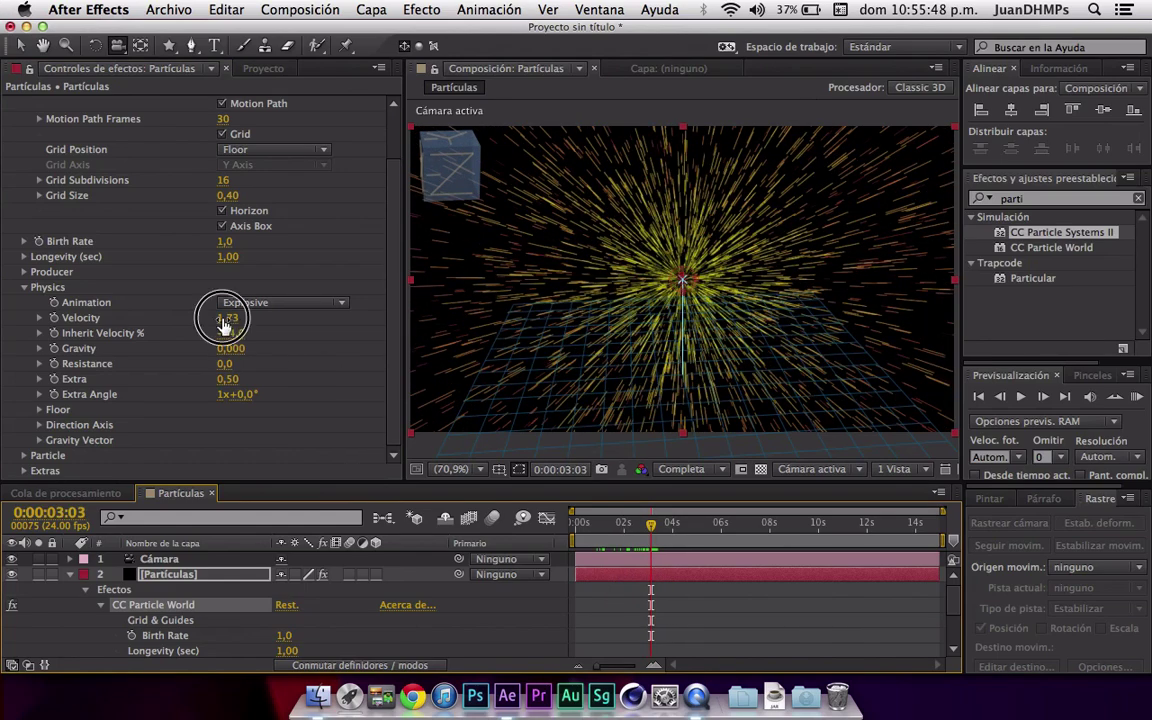
{"action": "type", "text": "0"}
{"action": "key", "text": "Return"}
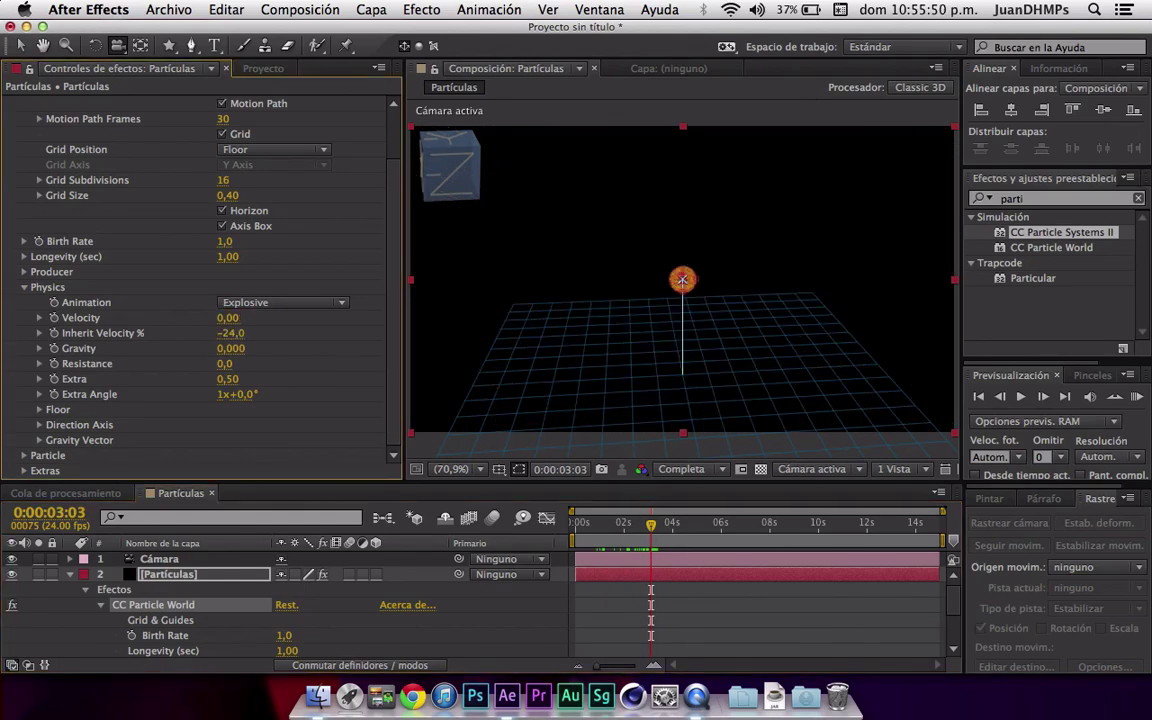
{"action": "left_click", "coordinate": [236, 336]}
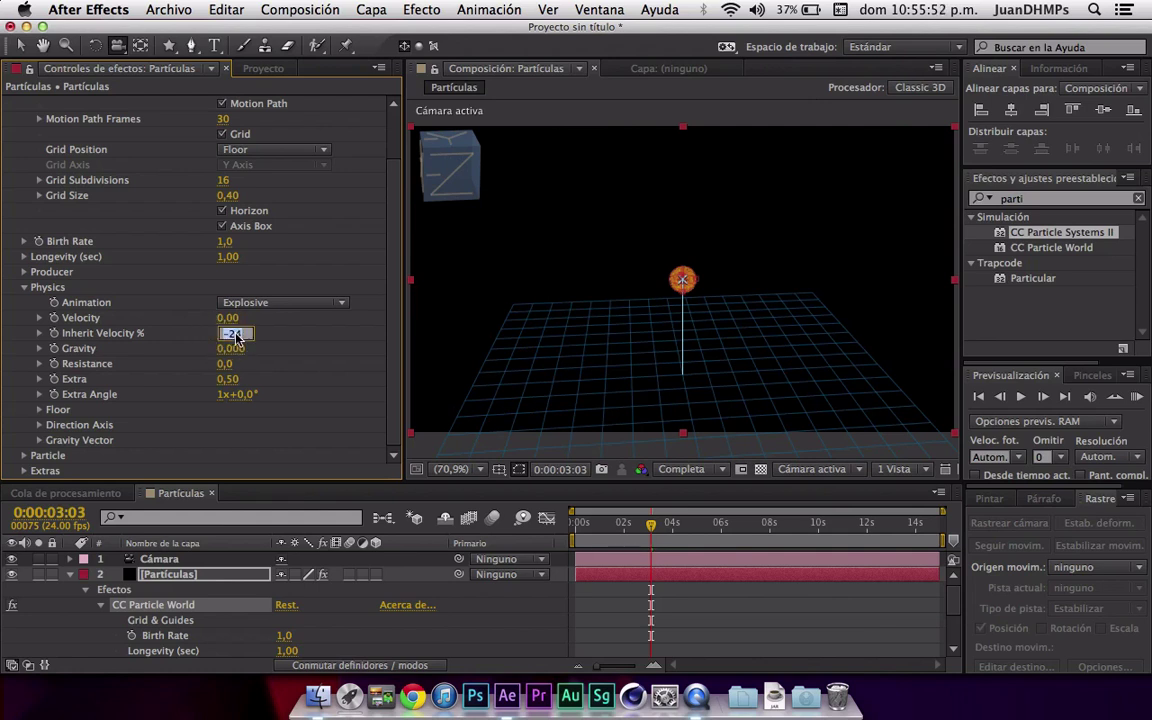
{"action": "type", "text": "0"}
{"action": "key", "text": "Return"}
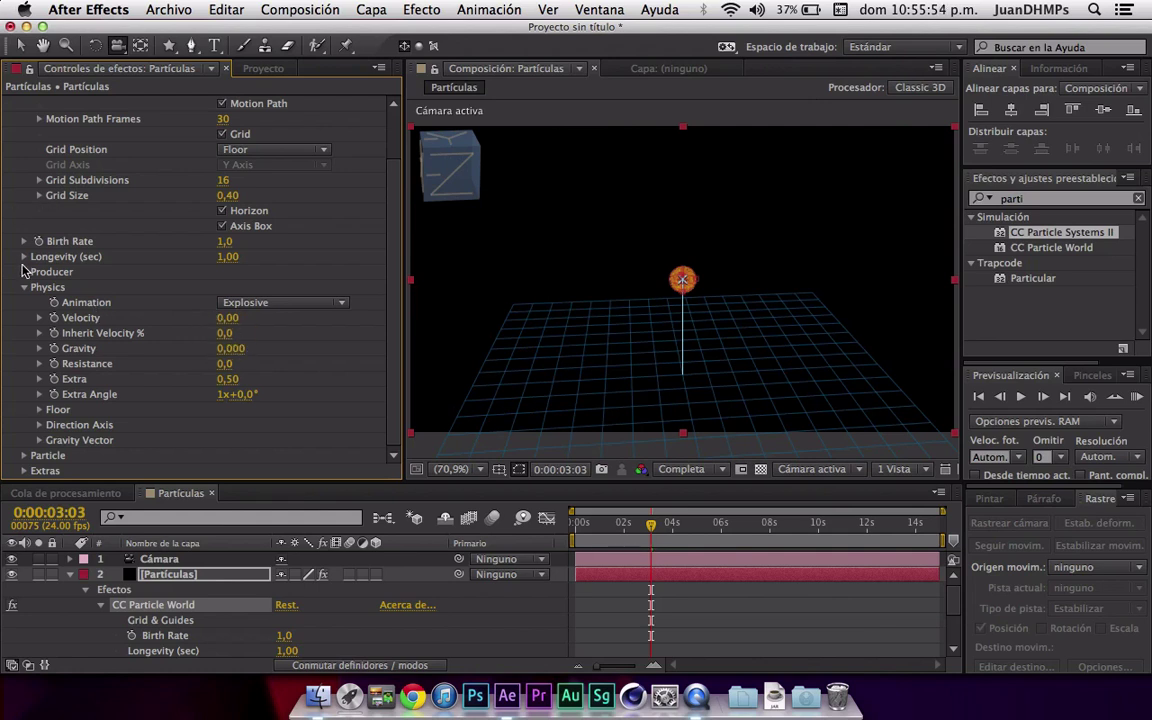
- Stretch the Producer emitter's radii into a wide band and a tall ellipse
{"action": "left_click", "coordinate": [24, 271]}
{"action": "left_click_drag", "start_coordinate": [230, 334], "coordinate": [293, 348]}
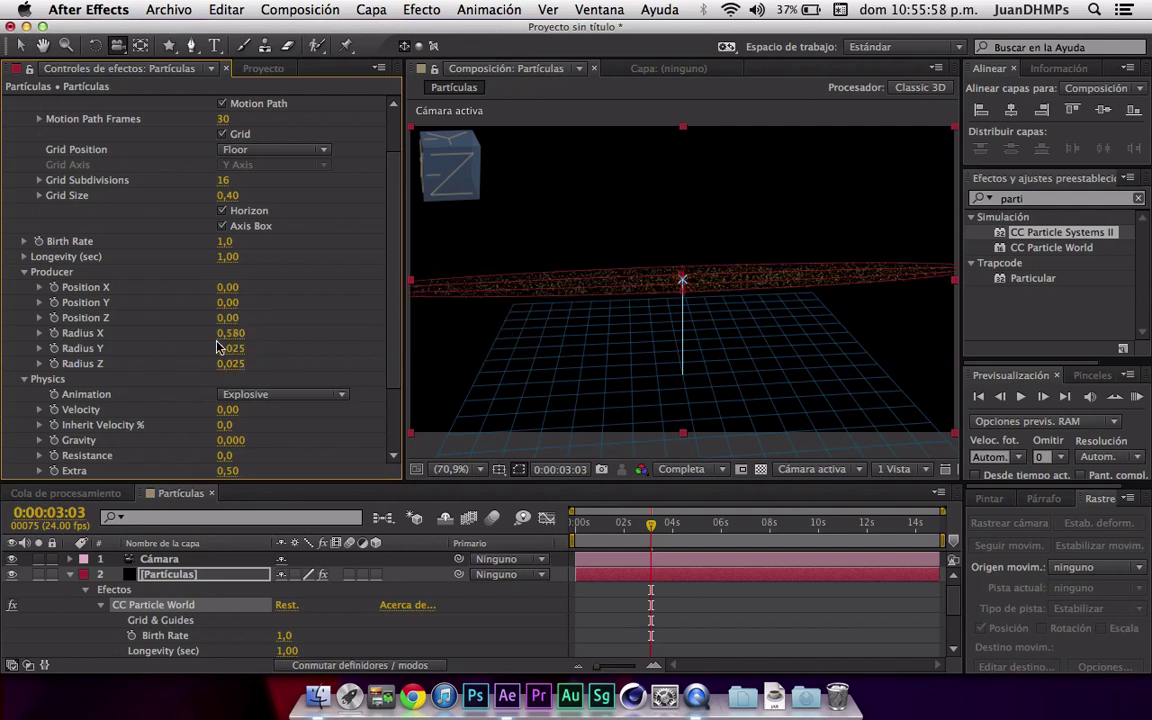
{"action": "left_click_drag", "start_coordinate": [218, 347], "coordinate": [244, 355]}
{"action": "left_click_drag", "start_coordinate": [545, 274], "coordinate": [519, 286]}
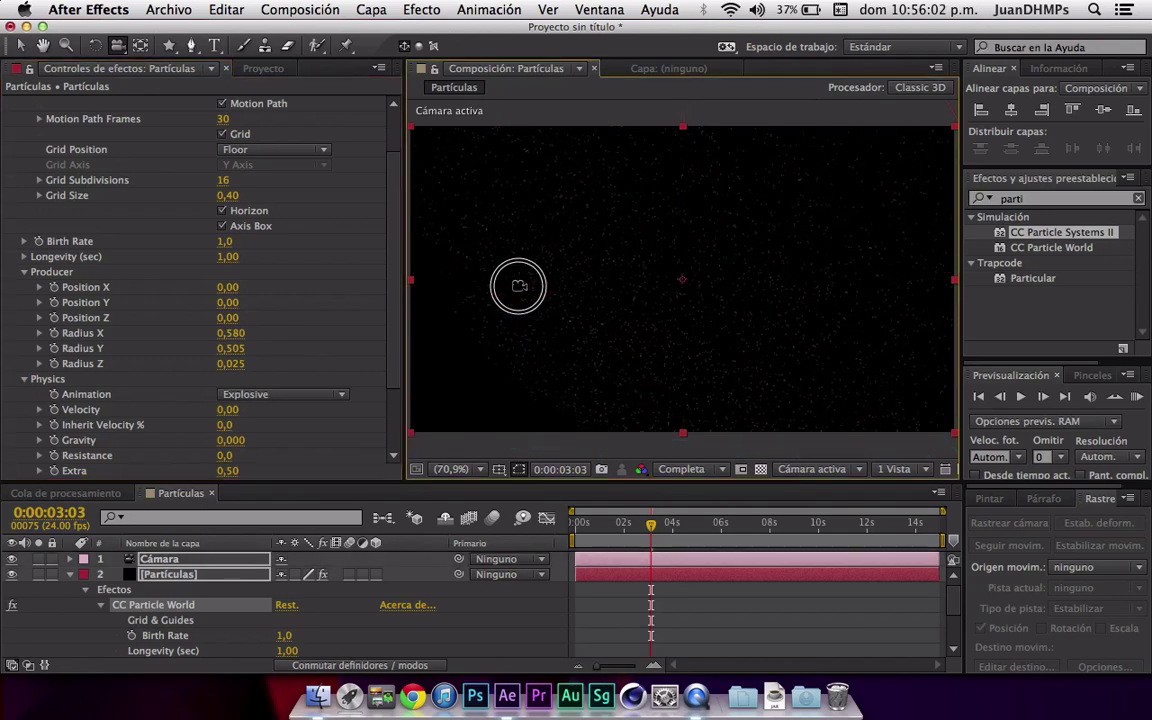
{"action": "left_click_drag", "start_coordinate": [393, 219], "coordinate": [404, 243]}
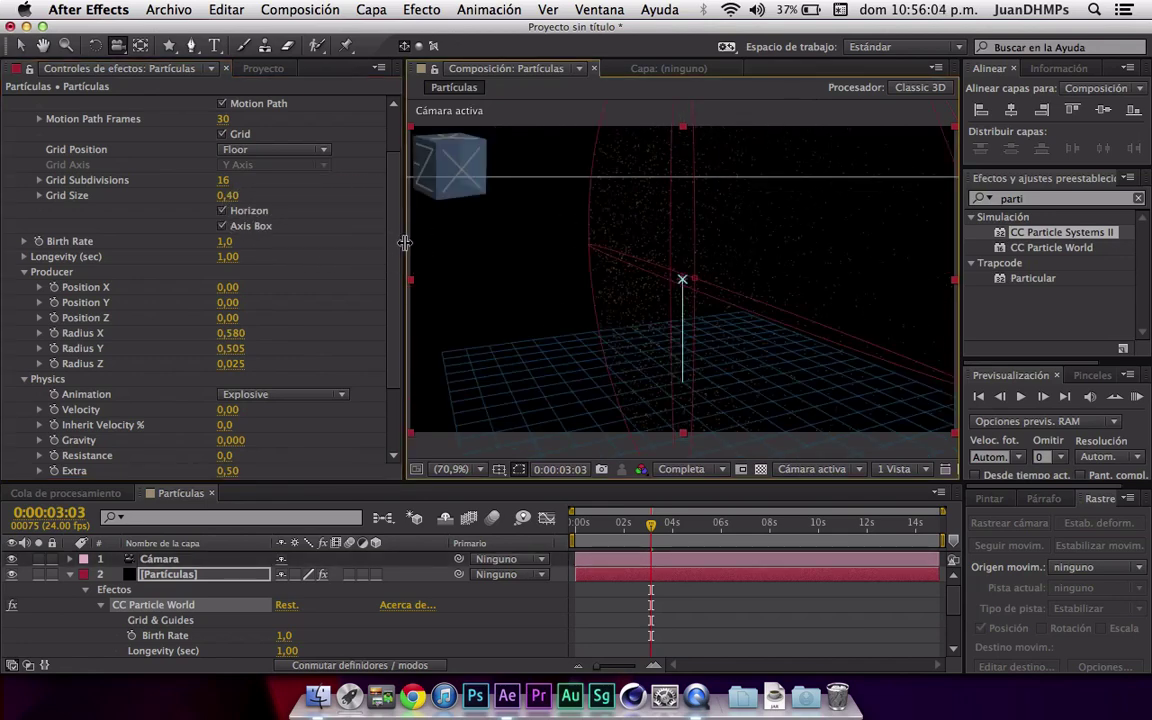
- Undo back to radius 0,025, Velocity 1,73 and Inherit Velocity -24,0
{"action": "key", "text": "super+z"}
{"action": "key", "text": "super+z"}
{"action": "key", "text": "super+z"}
{"action": "key", "text": "super+z"}
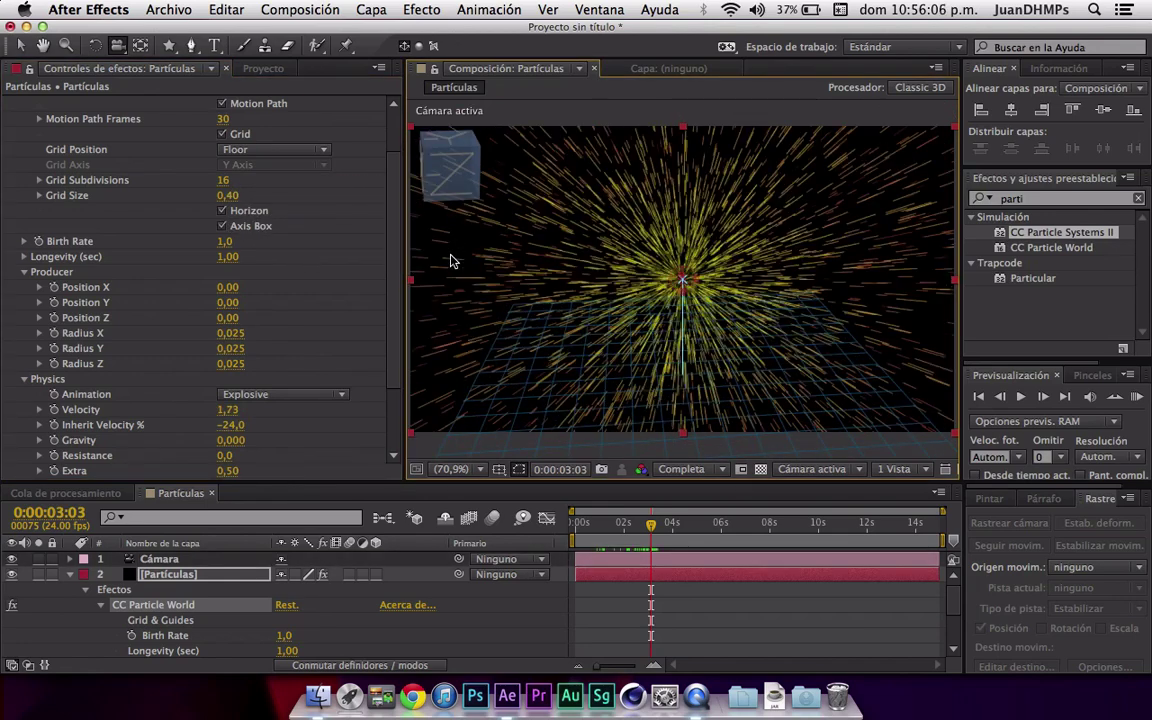
{"action": "key", "text": "super+z"}
{"action": "scroll", "coordinate": [69, 352], "scroll_direction": "down", "scroll_amount": 3}
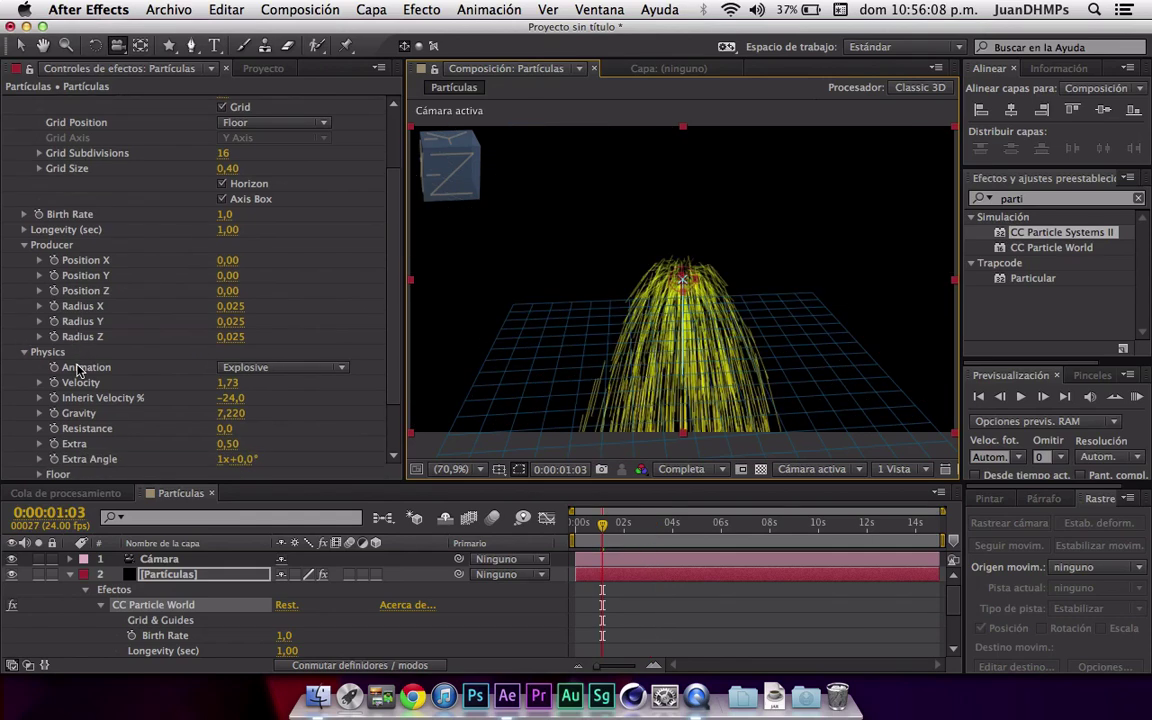
- Raise Resistance into a falling column, then lower it to spread the fountain
{"action": "mouse_move", "coordinate": [226, 407]}
{"action": "left_mouse_down"}
{"action": "mouse_move", "coordinate": [493, 367]}
{"action": "mouse_move", "coordinate": [232, 370]}
{"action": "mouse_move", "coordinate": [1008, 303]}
{"action": "left_mouse_up"}
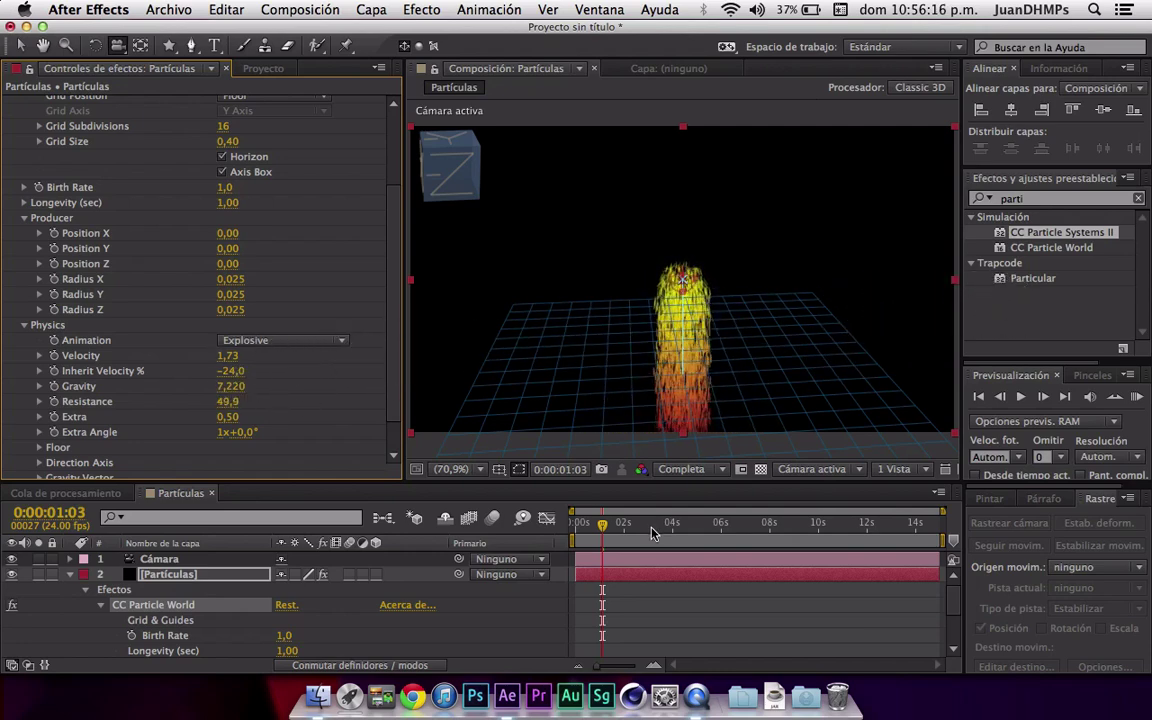
{"action": "left_click_drag", "start_coordinate": [604, 530], "coordinate": [649, 527]}
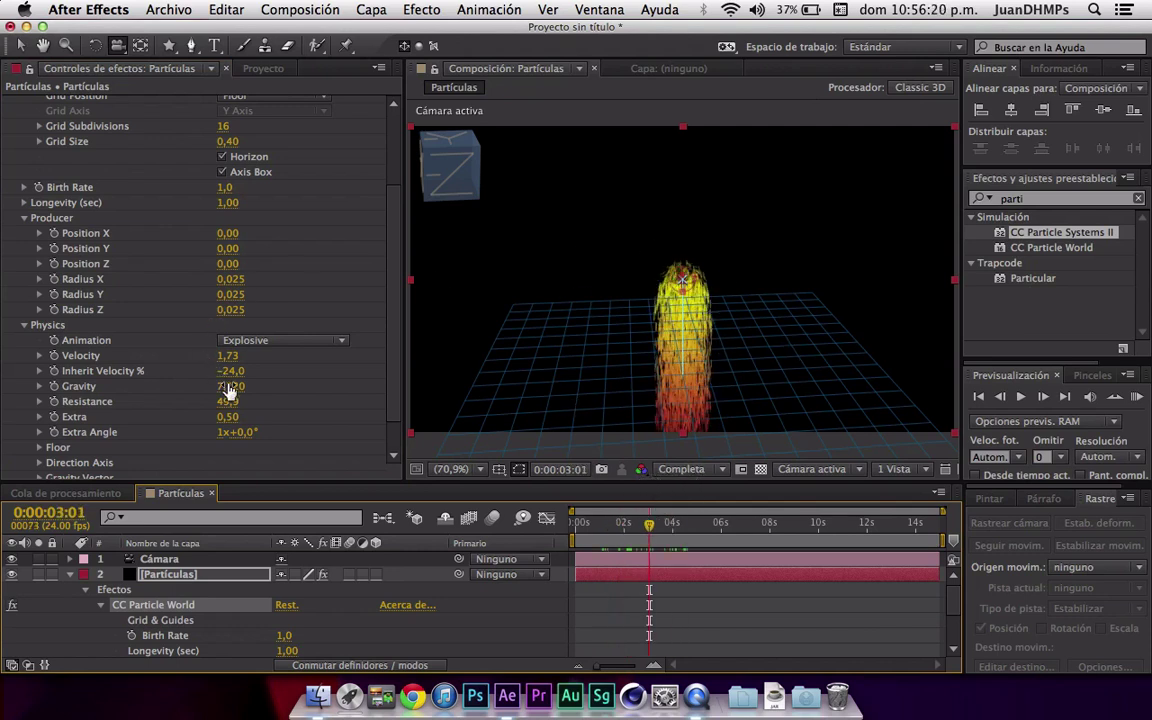
{"action": "left_click_drag", "start_coordinate": [230, 401], "coordinate": [8, 384]}
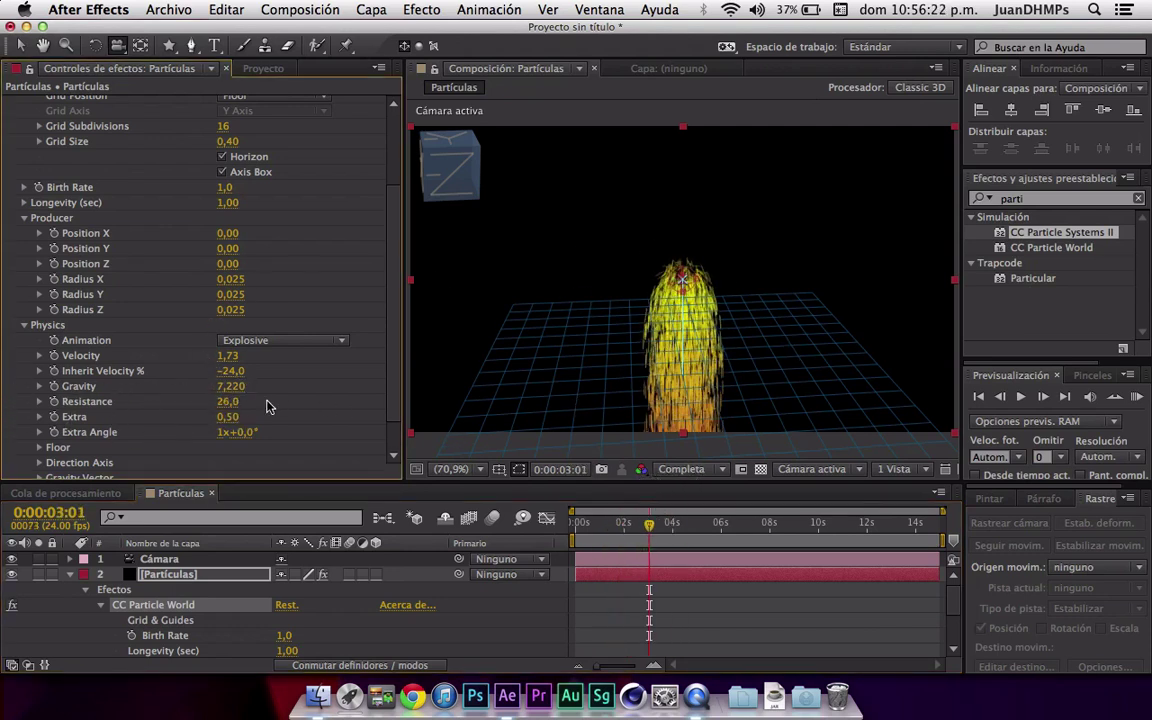
{"action": "left_click_drag", "start_coordinate": [227, 401], "coordinate": [2, 372]}
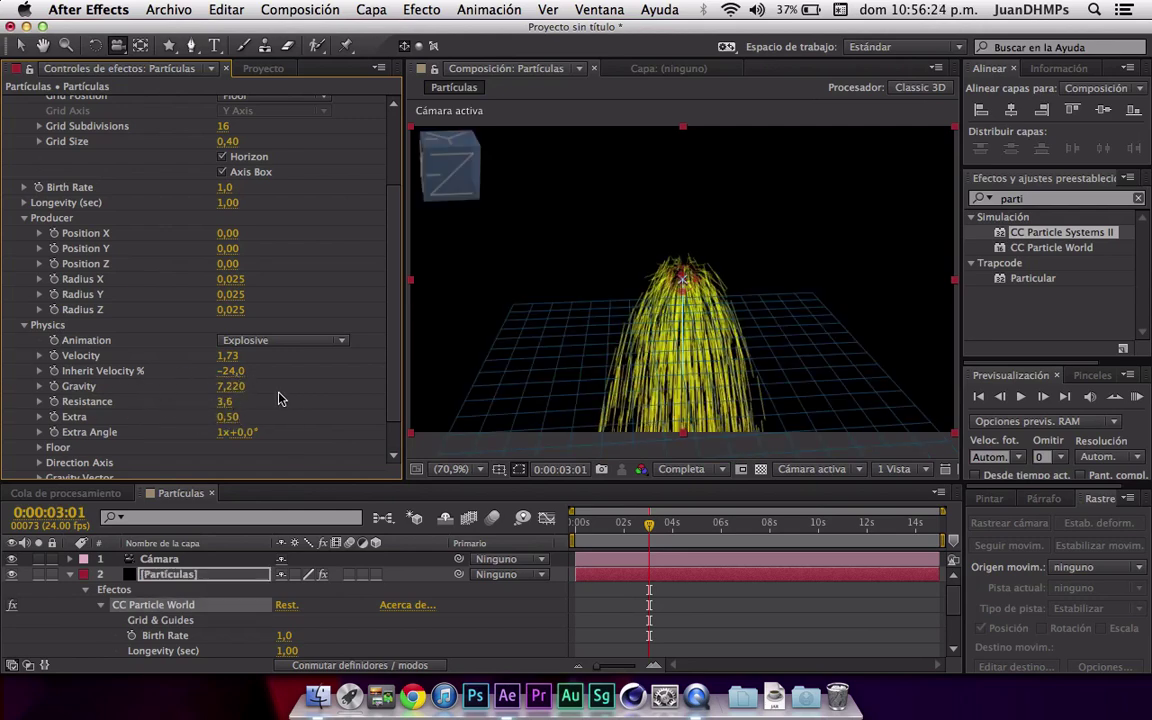
- Set Gravity 3,370, Resistance 0,0, Extra 0,79 and Extra Angle 1x+25,0°, previewing at 0:00:05:02
{"action": "mouse_move", "coordinate": [231, 386]}
{"action": "left_mouse_down"}
{"action": "mouse_move", "coordinate": [20, 368]}
{"action": "mouse_move", "coordinate": [3, 318]}
{"action": "left_mouse_up"}
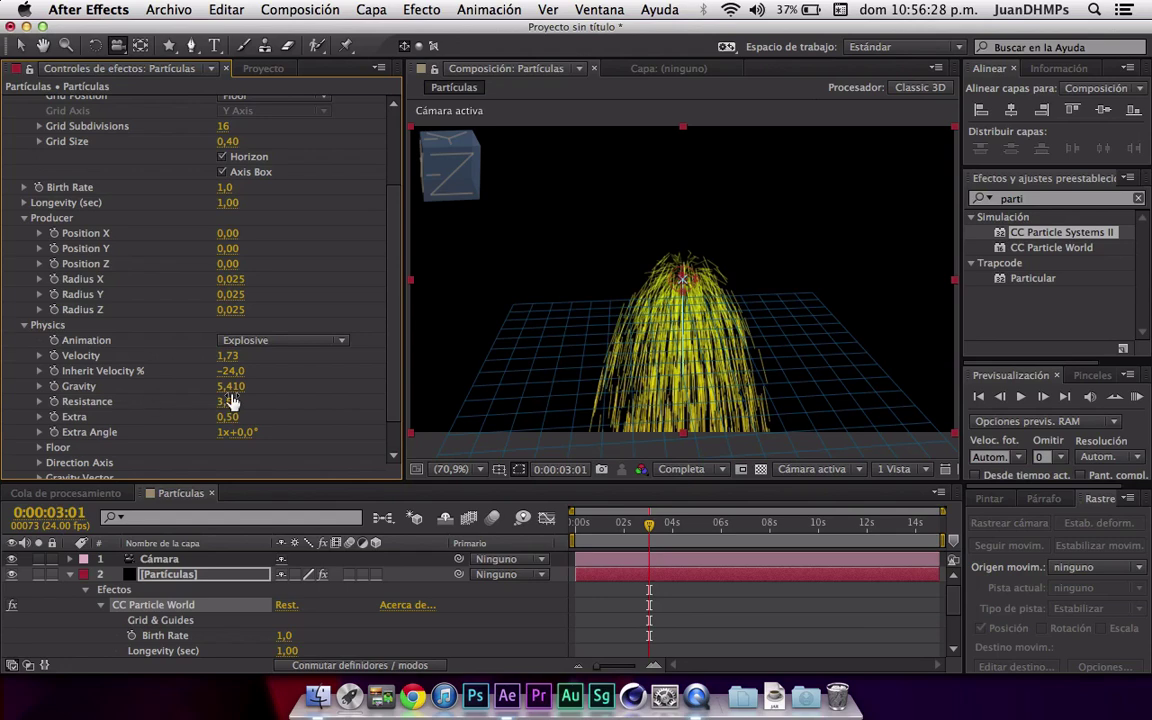
{"action": "left_click_drag", "start_coordinate": [230, 386], "coordinate": [7, 326]}
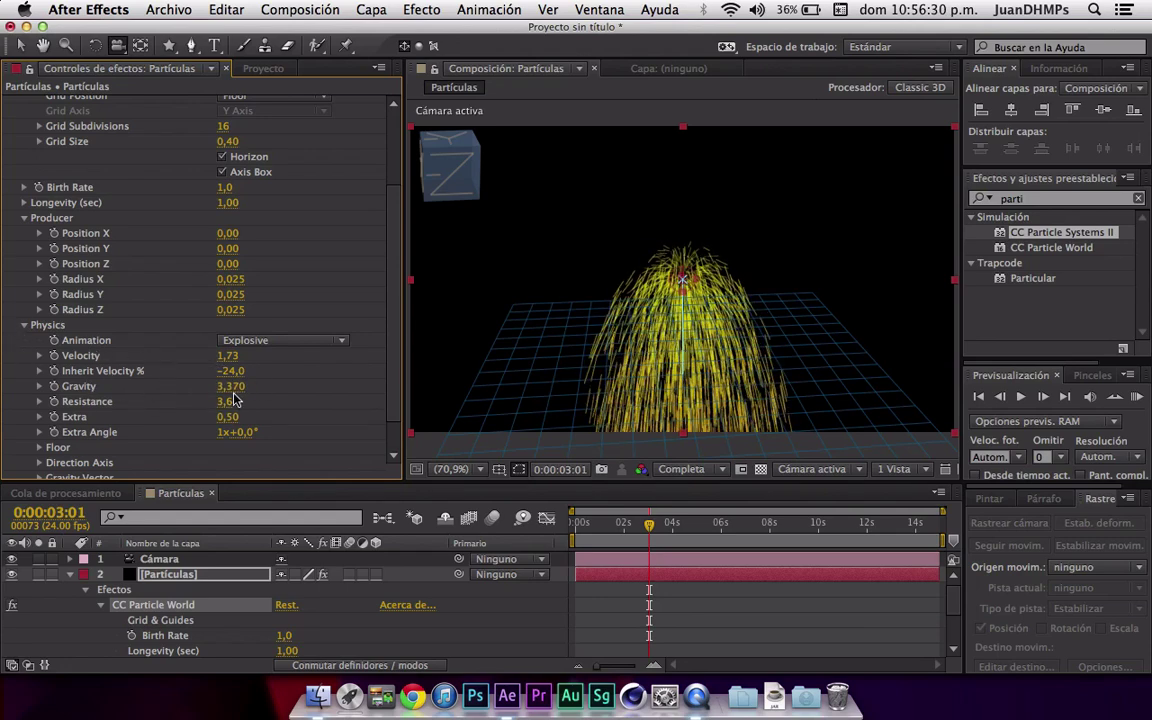
{"action": "left_click_drag", "start_coordinate": [219, 404], "coordinate": [147, 391]}
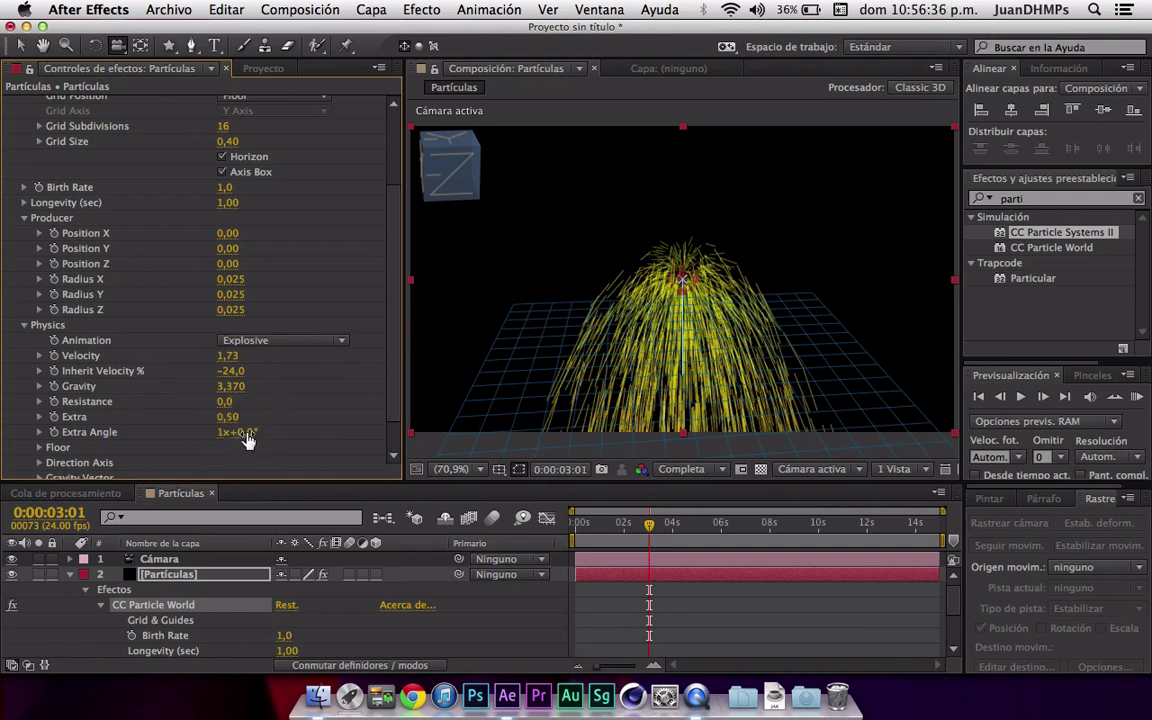
{"action": "mouse_move", "coordinate": [232, 432]}
{"action": "left_mouse_down"}
{"action": "mouse_move", "coordinate": [270, 437]}
{"action": "mouse_move", "coordinate": [252, 418]}
{"action": "left_mouse_up"}
{"action": "left_click_drag", "start_coordinate": [662, 522], "coordinate": [698, 522]}
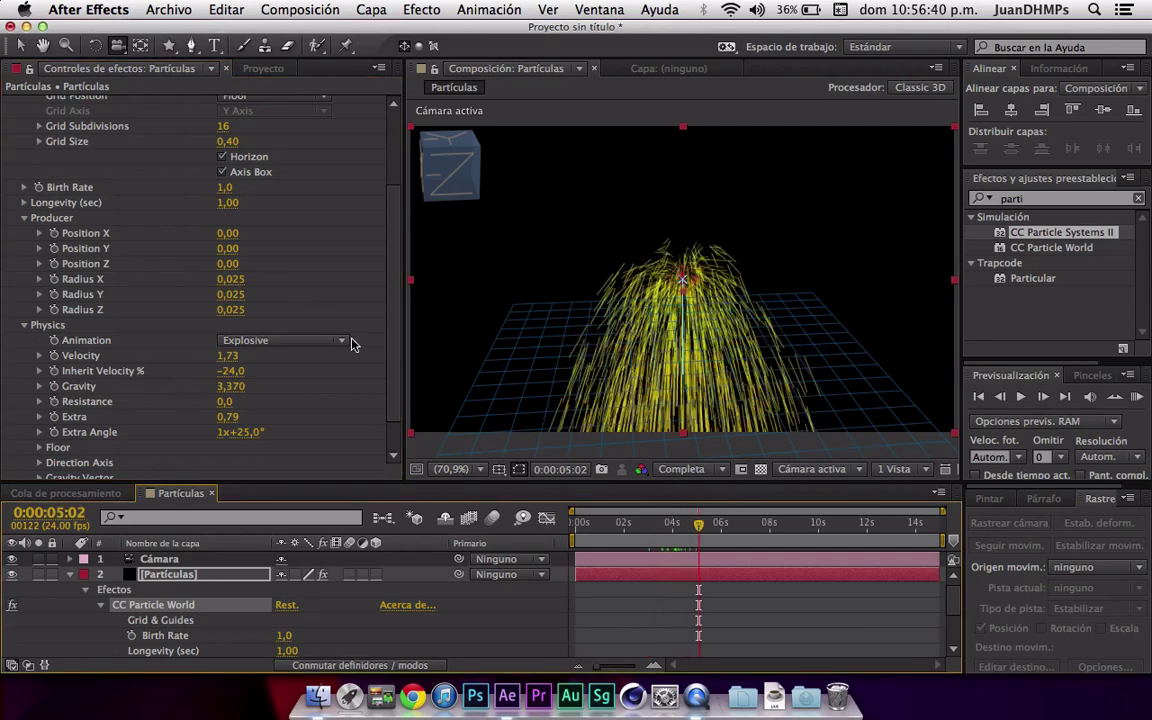
{"action": "scroll", "coordinate": [68, 417], "scroll_direction": "down", "scroll_amount": 2}
- Expand the Floor settings and raise Floor Position to 0,30
{"action": "left_click", "coordinate": [39, 410]}
{"action": "scroll", "coordinate": [37, 414], "scroll_direction": "down", "scroll_amount": 2}
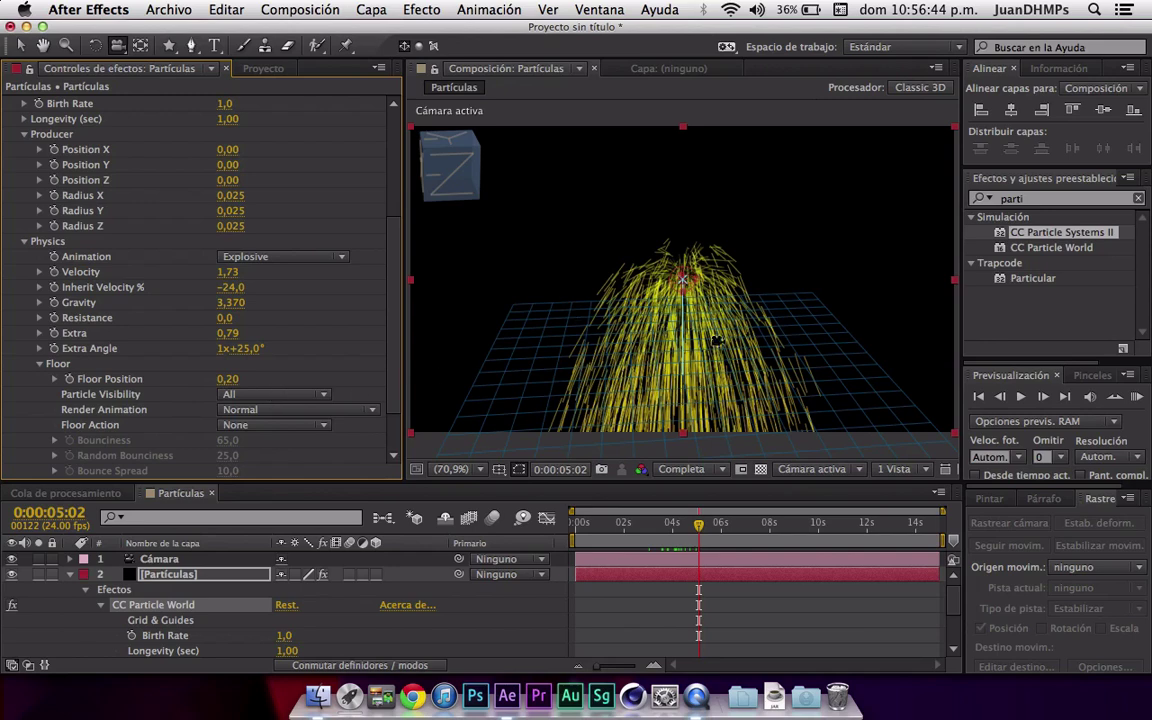
{"action": "left_click_drag", "start_coordinate": [746, 301], "coordinate": [793, 243]}
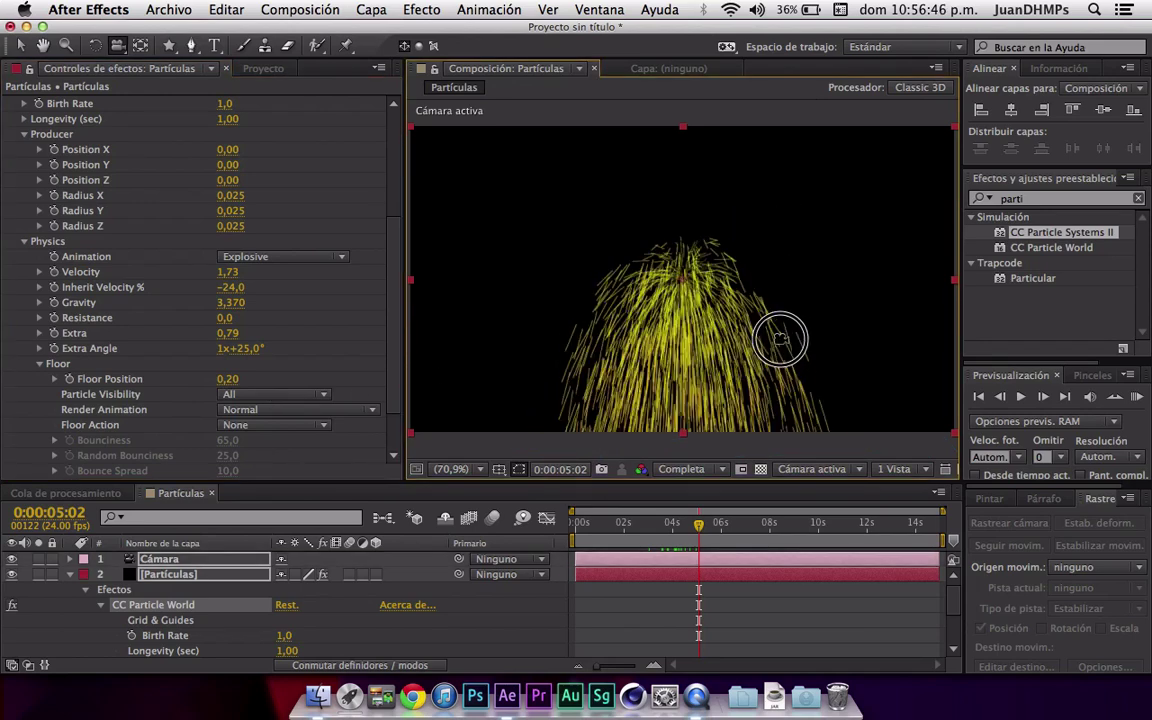
{"action": "left_click_drag", "start_coordinate": [232, 376], "coordinate": [240, 395]}
- Compare Particle Visibility options: All, only above the floor, and only past the floor
{"action": "left_click", "coordinate": [240, 396]}
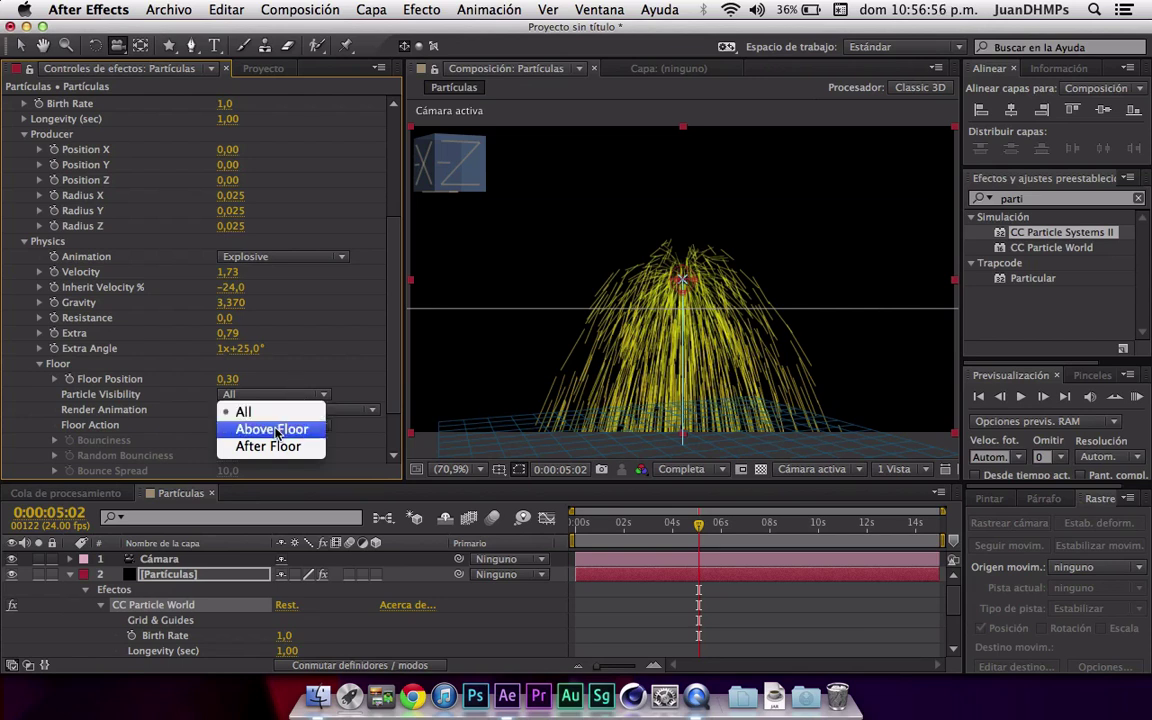
{"action": "left_click", "coordinate": [582, 340]}
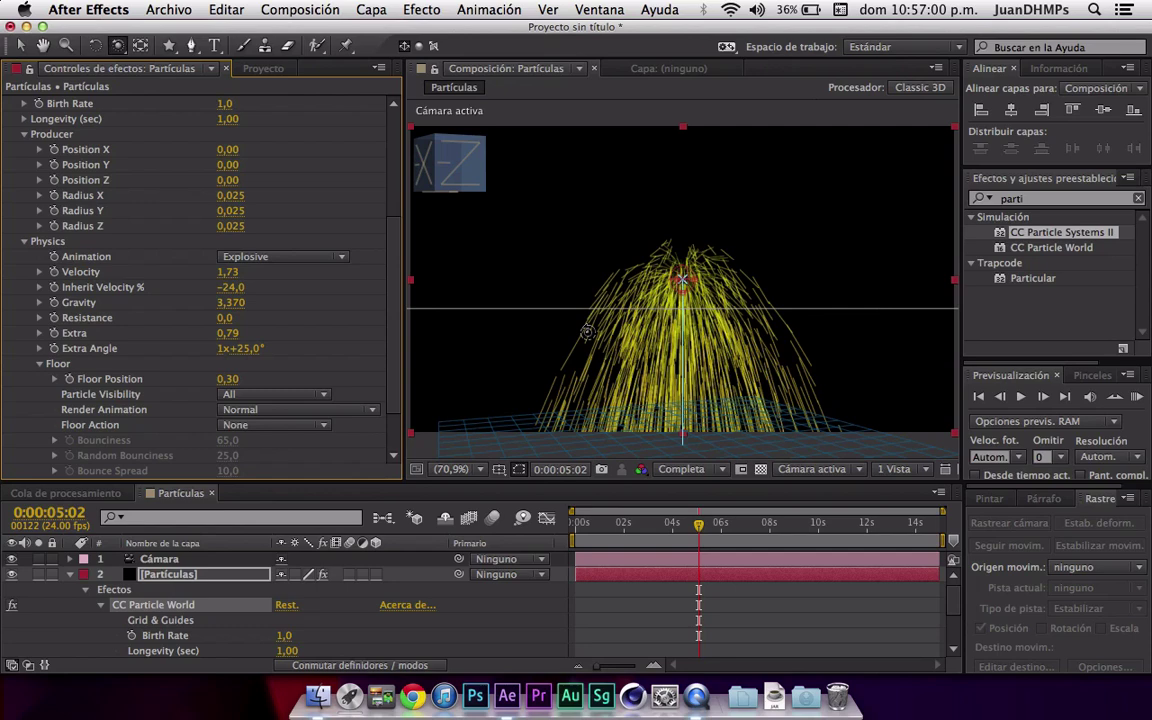
{"action": "left_click_drag", "start_coordinate": [594, 344], "coordinate": [524, 248]}
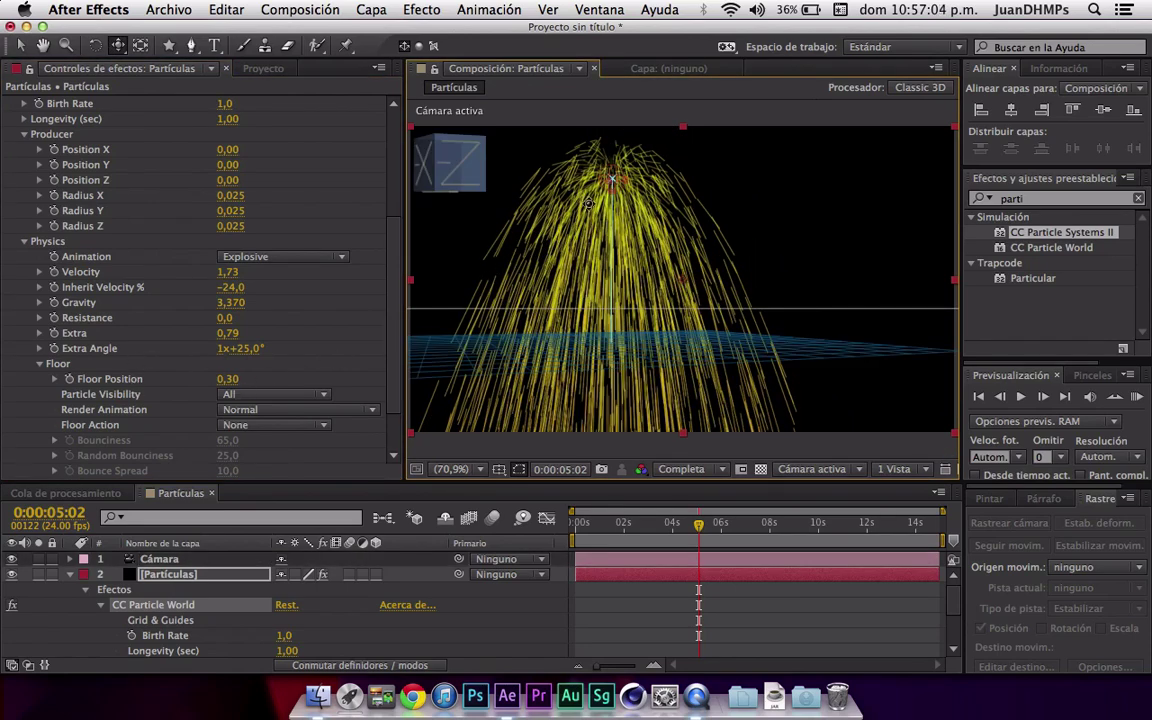
{"action": "left_click", "coordinate": [268, 394]}
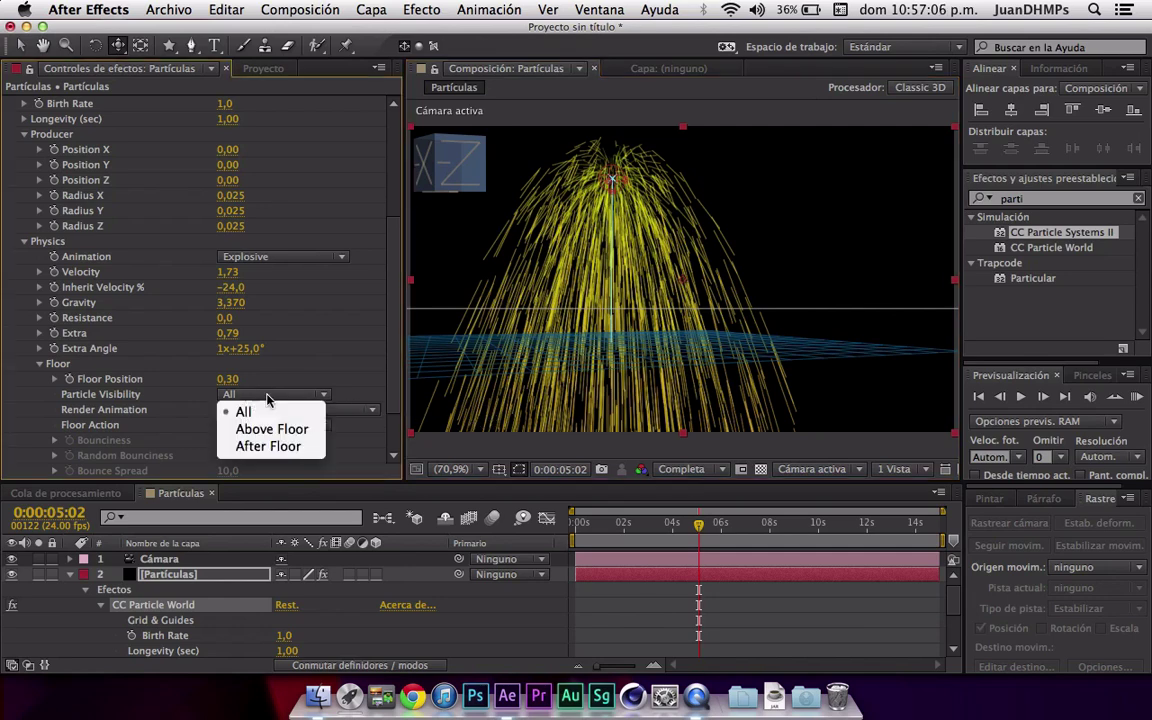
{"action": "key", "text": "Escape"}
{"action": "left_click", "coordinate": [290, 410]}
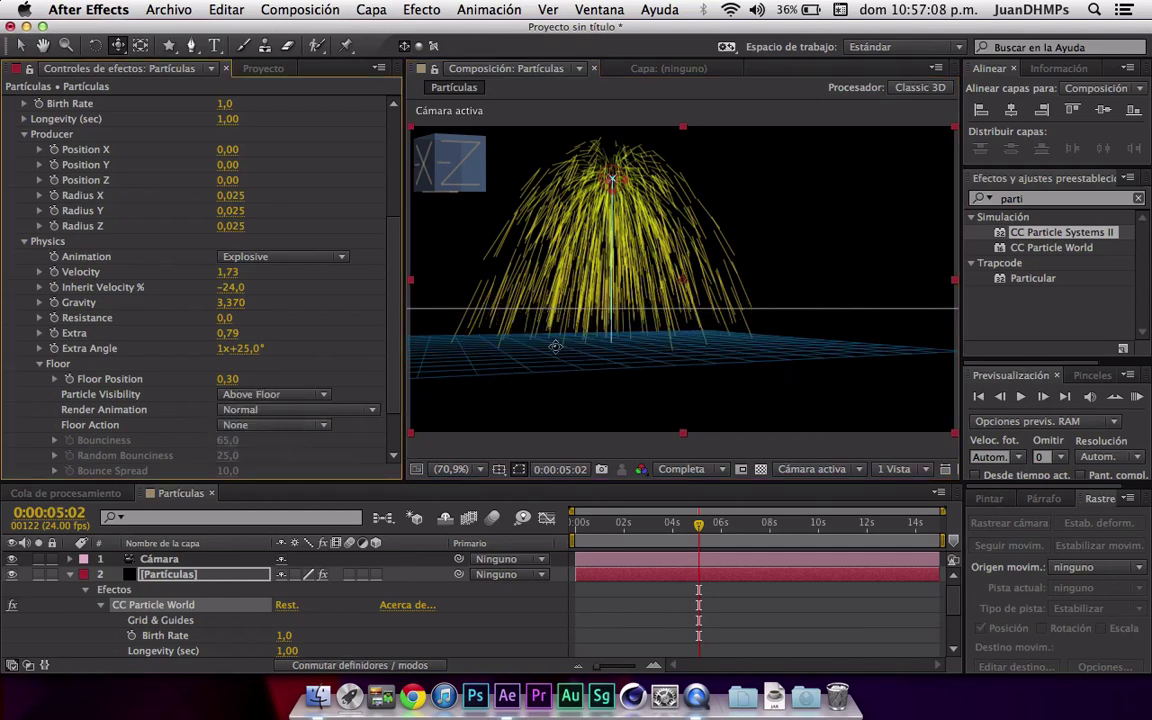
{"action": "left_click_drag", "start_coordinate": [562, 337], "coordinate": [586, 296]}
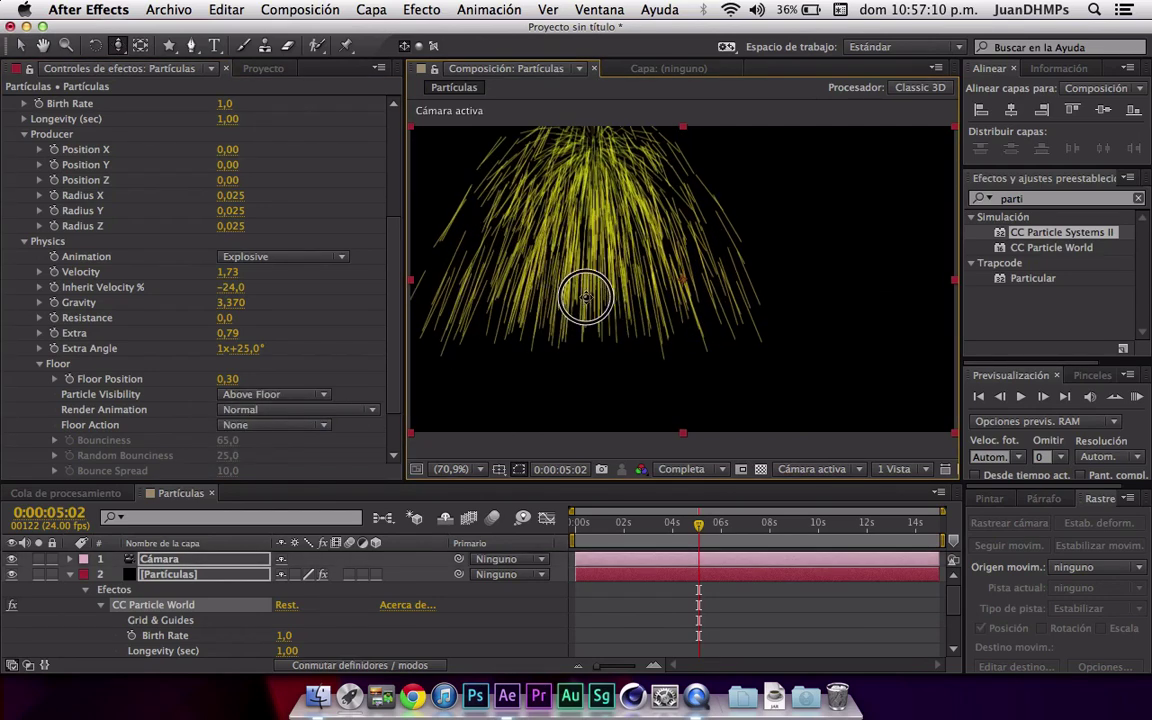
{"action": "mouse_move", "coordinate": [548, 342]}
{"action": "left_mouse_down"}
{"action": "mouse_move", "coordinate": [600, 285]}
{"action": "mouse_move", "coordinate": [476, 381]}
{"action": "left_mouse_up"}
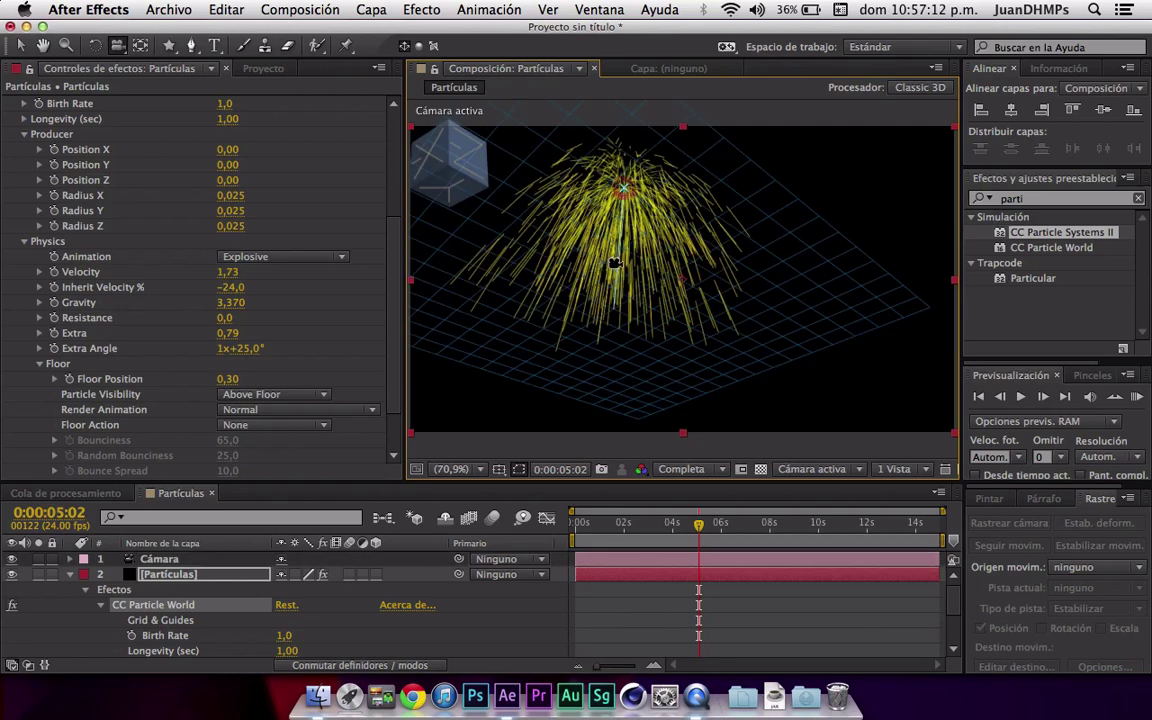
{"action": "left_click", "coordinate": [300, 396]}
{"action": "left_click", "coordinate": [290, 445]}
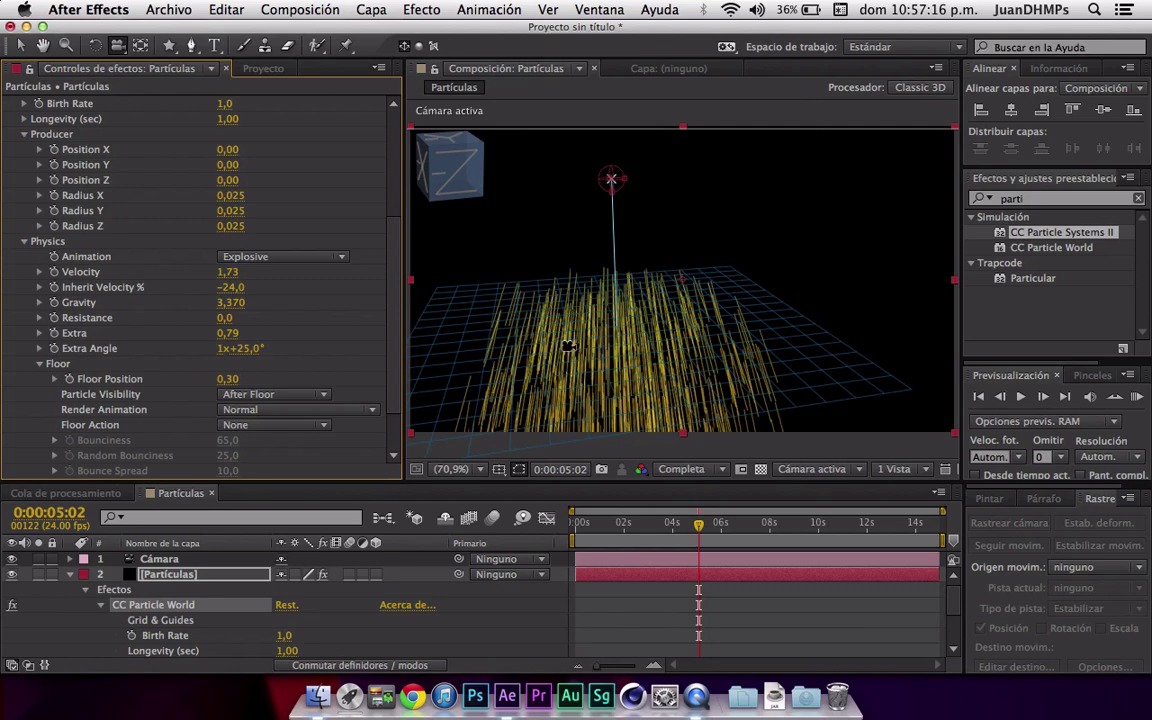
{"action": "mouse_move", "coordinate": [567, 345]}
{"action": "left_mouse_down"}
{"action": "mouse_move", "coordinate": [591, 257]}
{"action": "mouse_move", "coordinate": [562, 305]}
{"action": "left_mouse_up"}
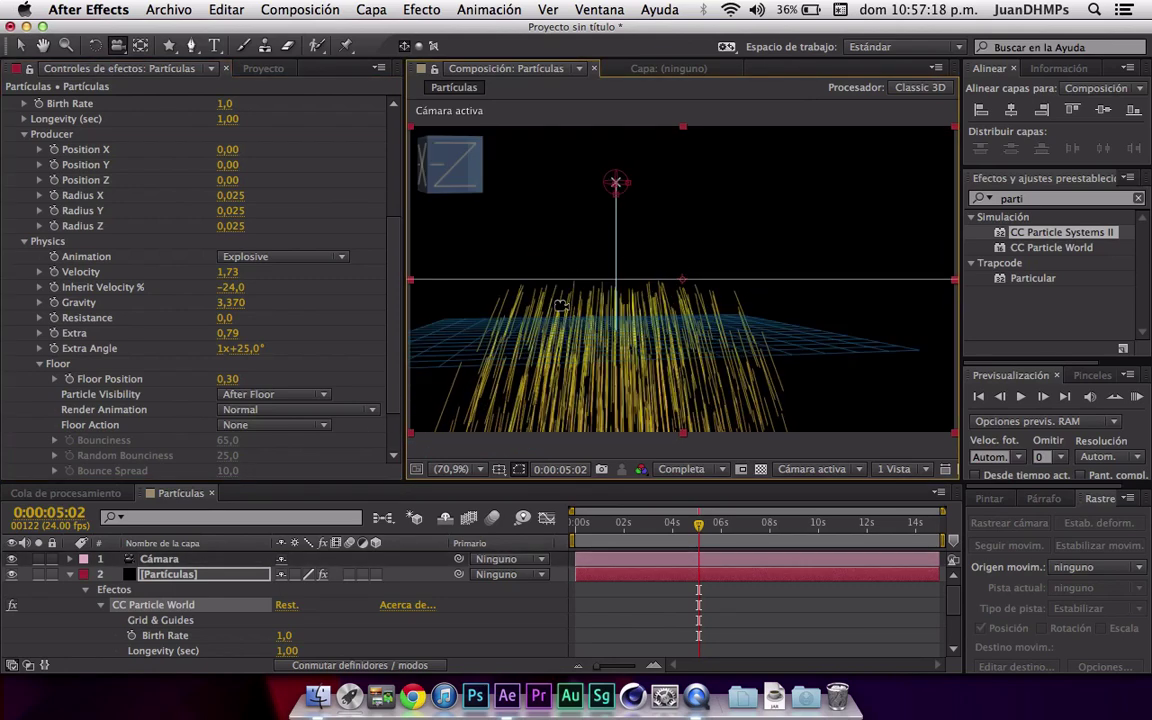
- Restore All visibility, compare Floor Reflection and Floor Projection rendering, then return to Normal
{"action": "left_click", "coordinate": [320, 413]}
{"action": "left_click", "coordinate": [270, 392]}
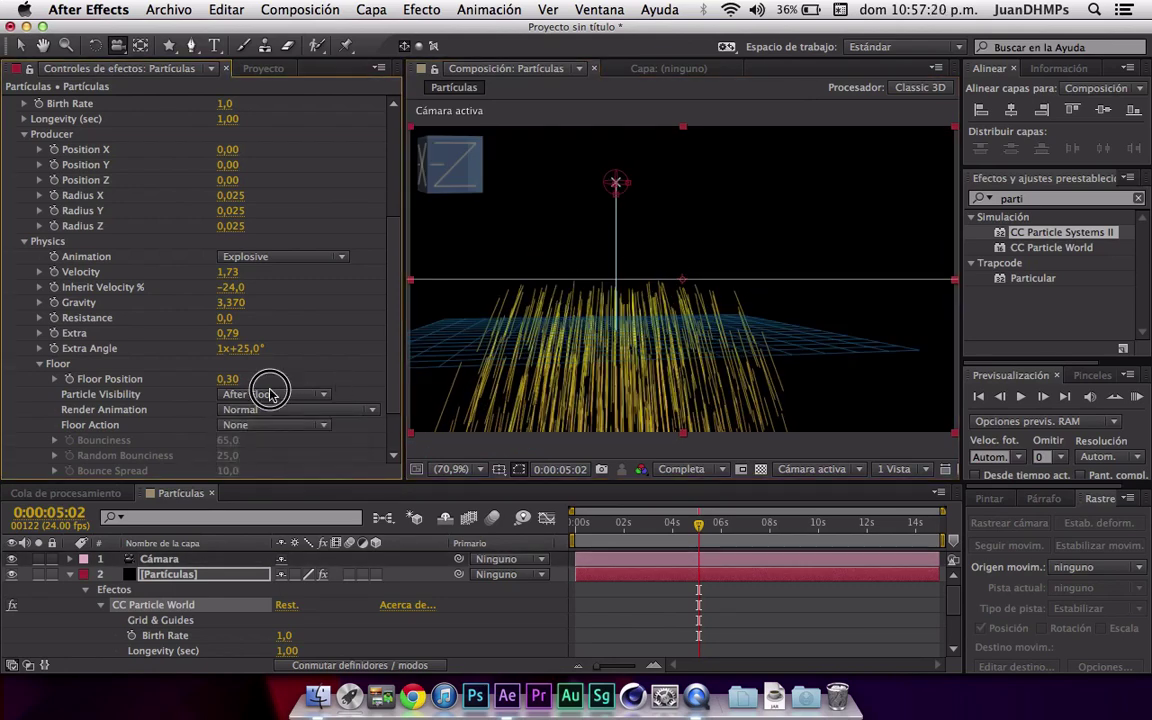
{"action": "left_click", "coordinate": [268, 395]}
{"action": "left_click", "coordinate": [268, 413]}
{"action": "left_click", "coordinate": [236, 411]}
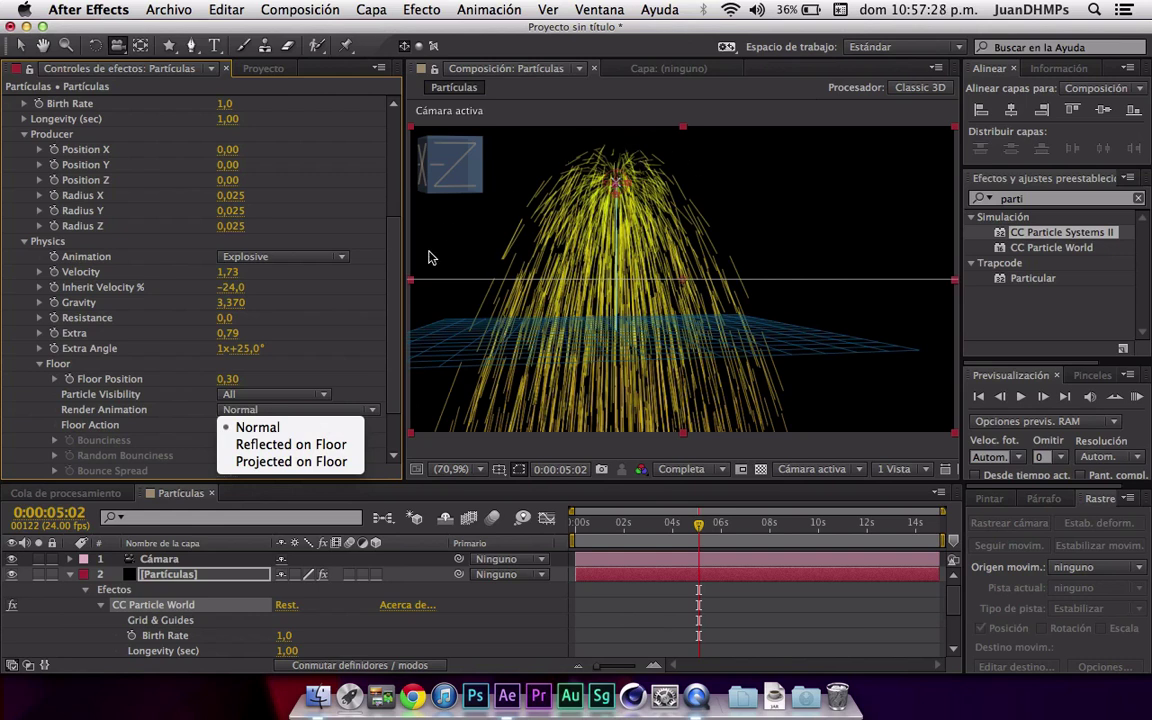
{"action": "left_click", "coordinate": [266, 452]}
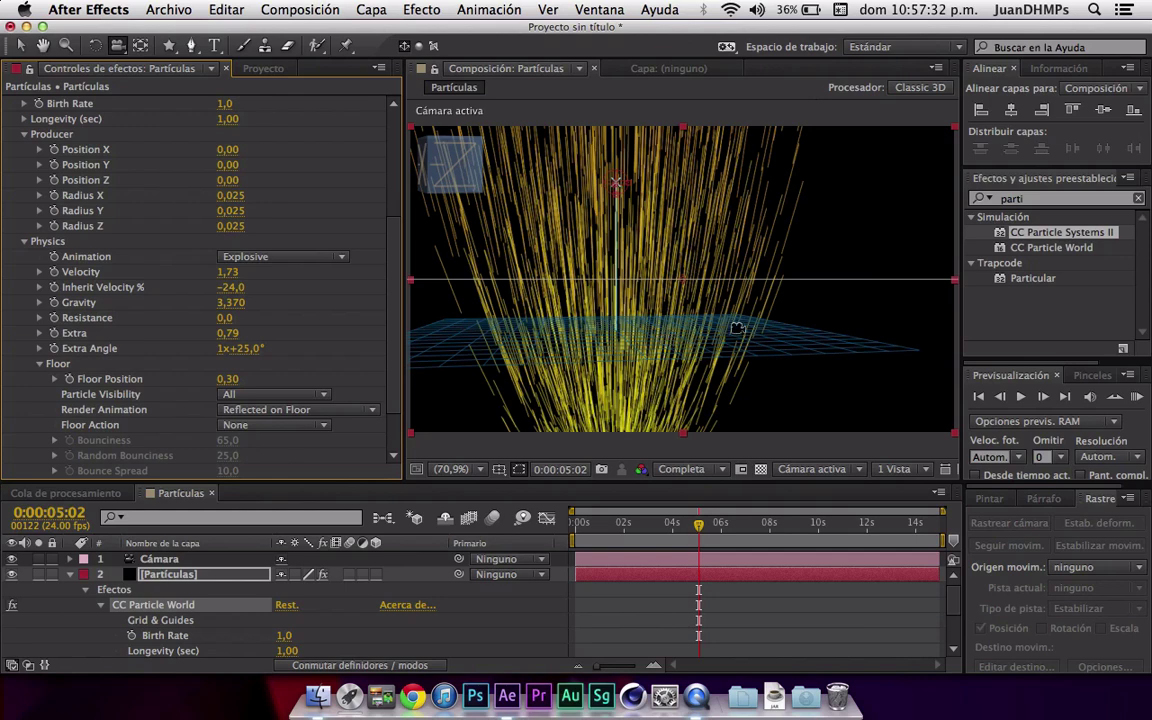
{"action": "left_click_drag", "start_coordinate": [737, 328], "coordinate": [565, 268]}
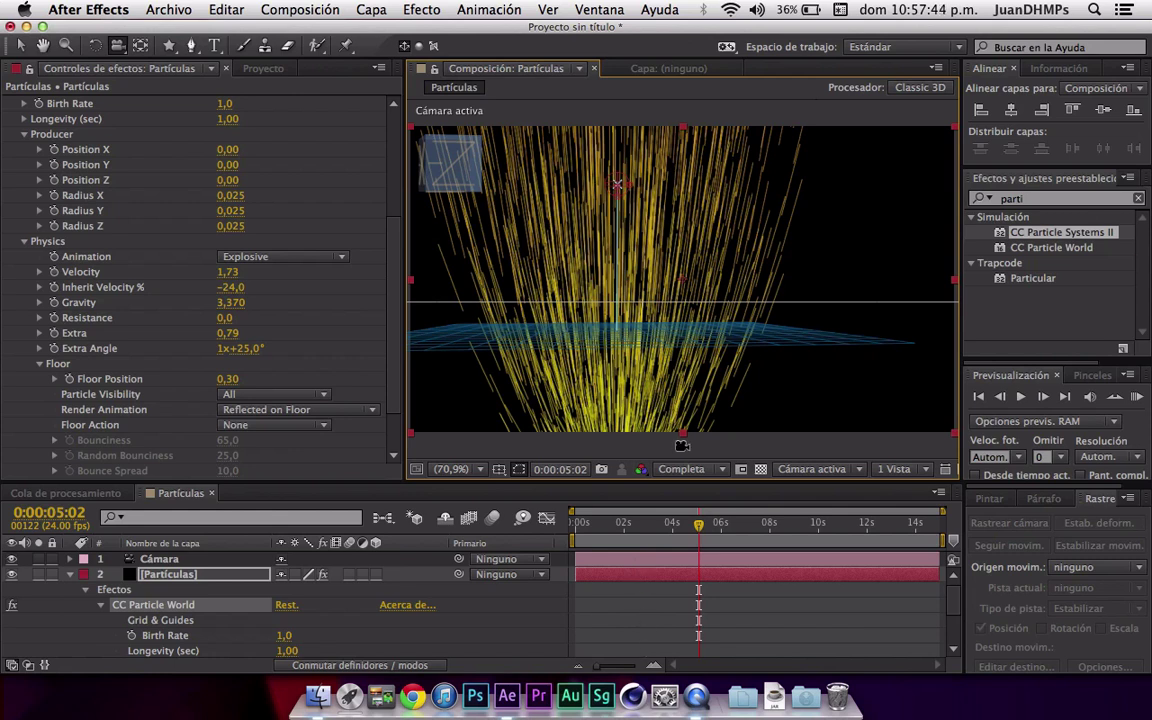
{"action": "left_click", "coordinate": [290, 409]}
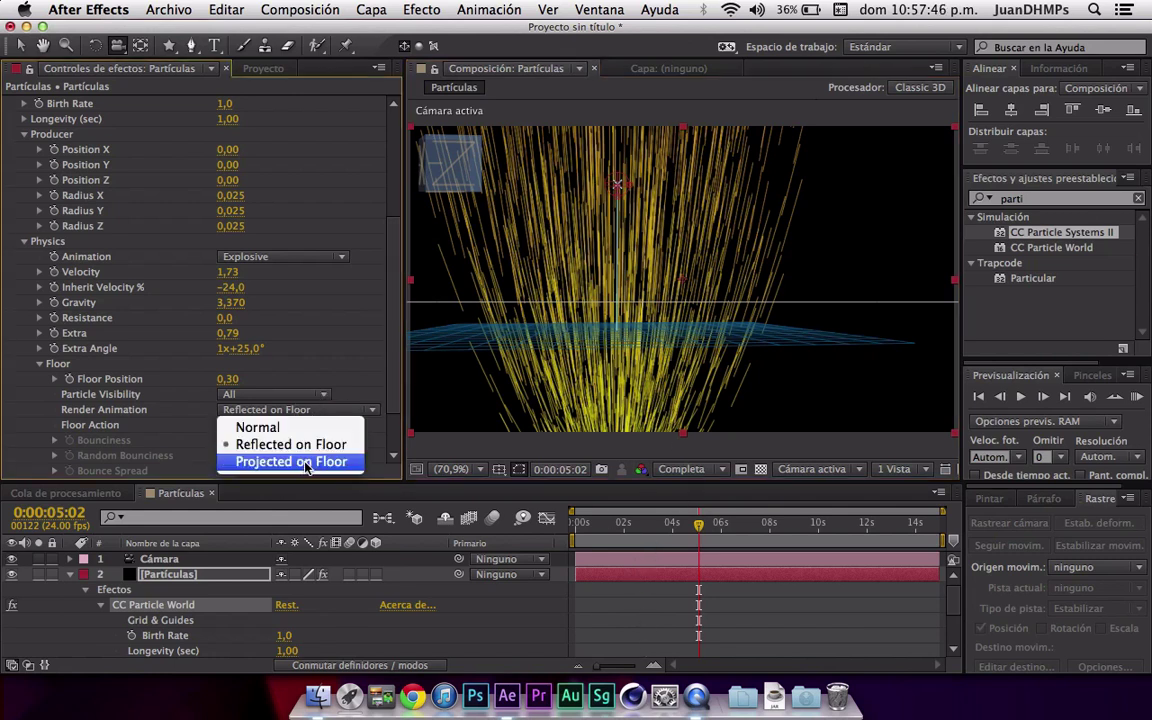
{"action": "left_click", "coordinate": [306, 464]}
{"action": "mouse_move", "coordinate": [599, 314]}
{"action": "left_mouse_down"}
{"action": "mouse_move", "coordinate": [505, 421]}
{"action": "mouse_move", "coordinate": [569, 336]}
{"action": "mouse_move", "coordinate": [679, 293]}
{"action": "mouse_move", "coordinate": [618, 319]}
{"action": "mouse_move", "coordinate": [681, 324]}
{"action": "left_mouse_up"}
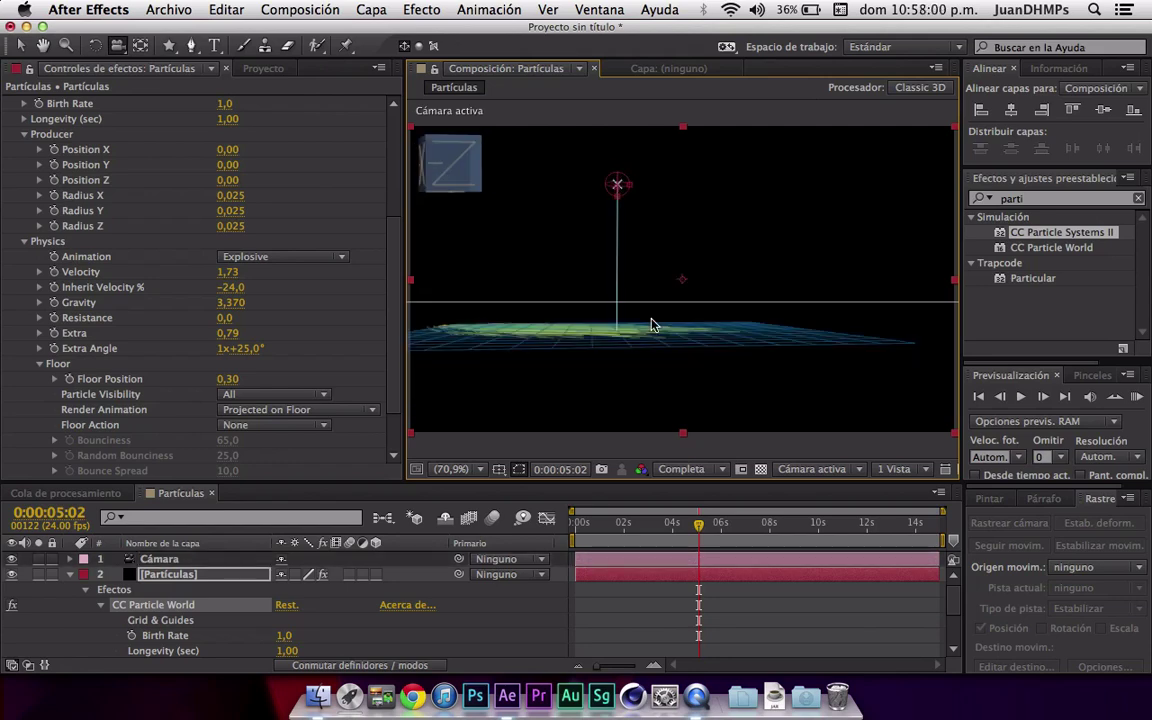
{"action": "key", "text": "super+z"}
{"action": "key", "text": "super+z"}
{"action": "key", "text": "super+z"}
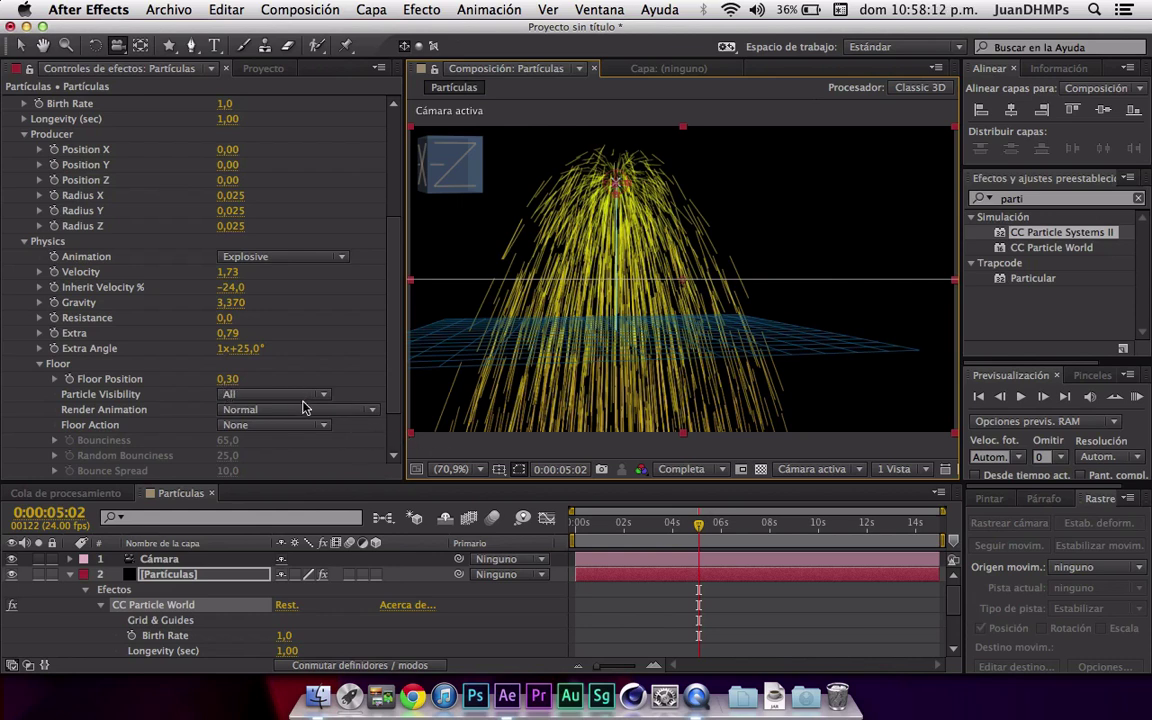
{"action": "left_click", "coordinate": [237, 426]}
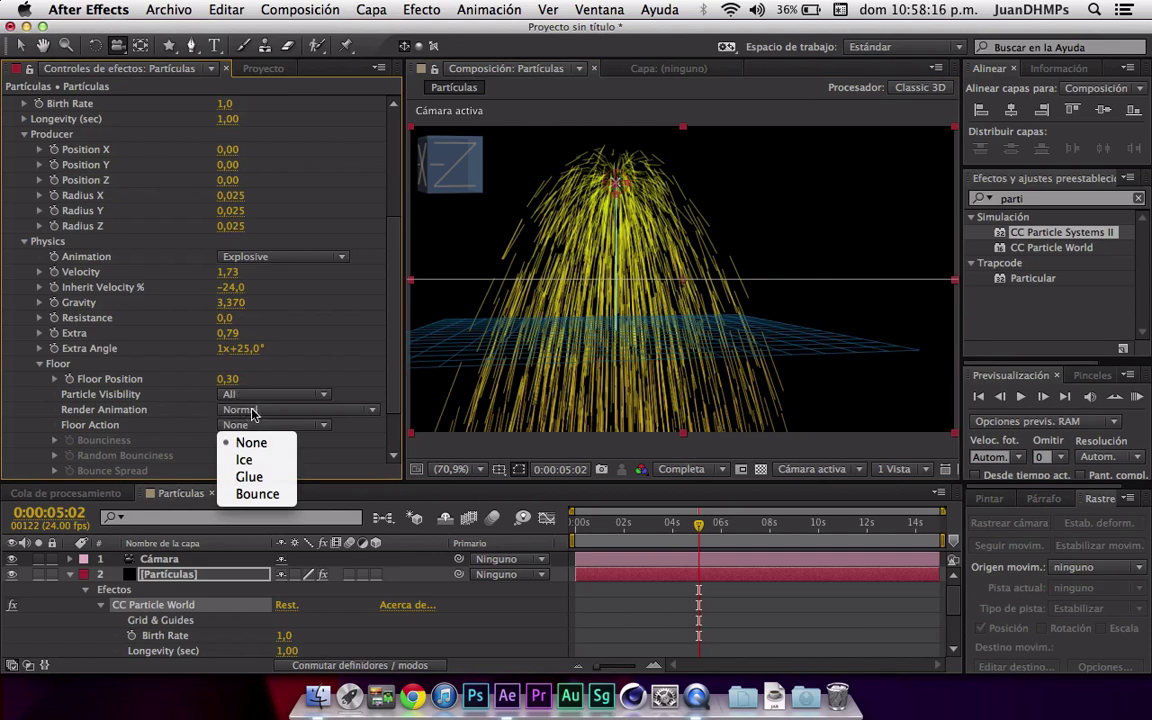
- Try Ice, then Glue as the Floor Action, previewing the landed particles
{"action": "left_click", "coordinate": [262, 465]}
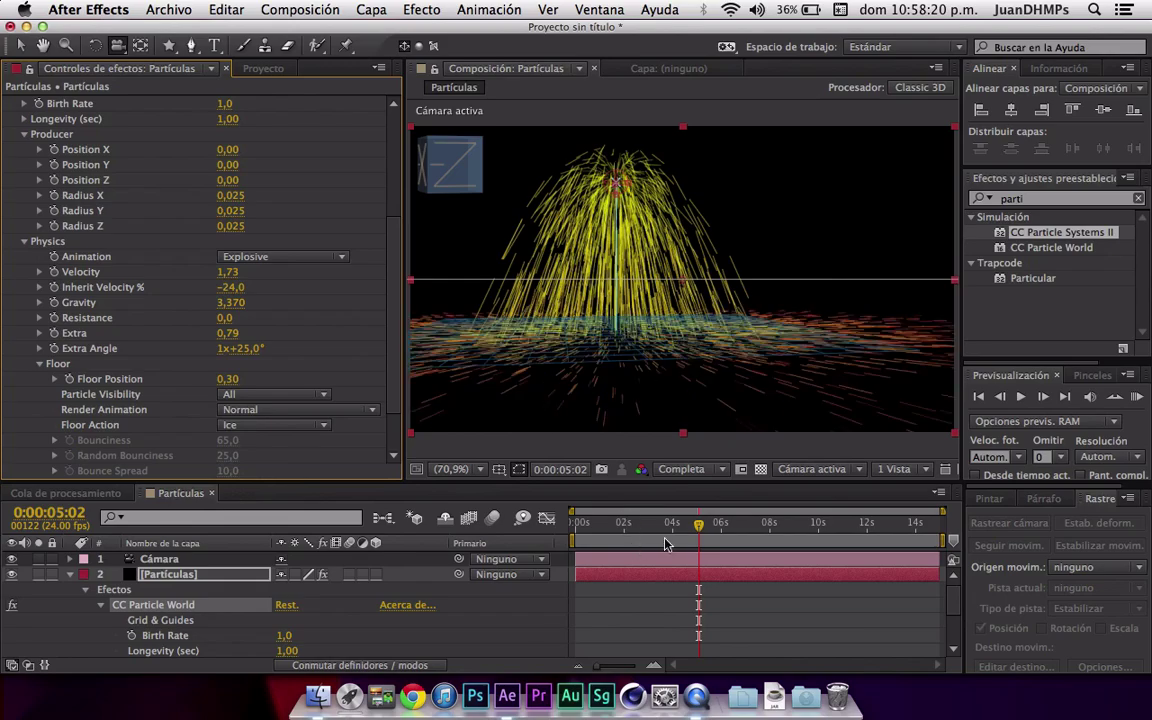
{"action": "left_click_drag", "start_coordinate": [624, 524], "coordinate": [668, 514]}
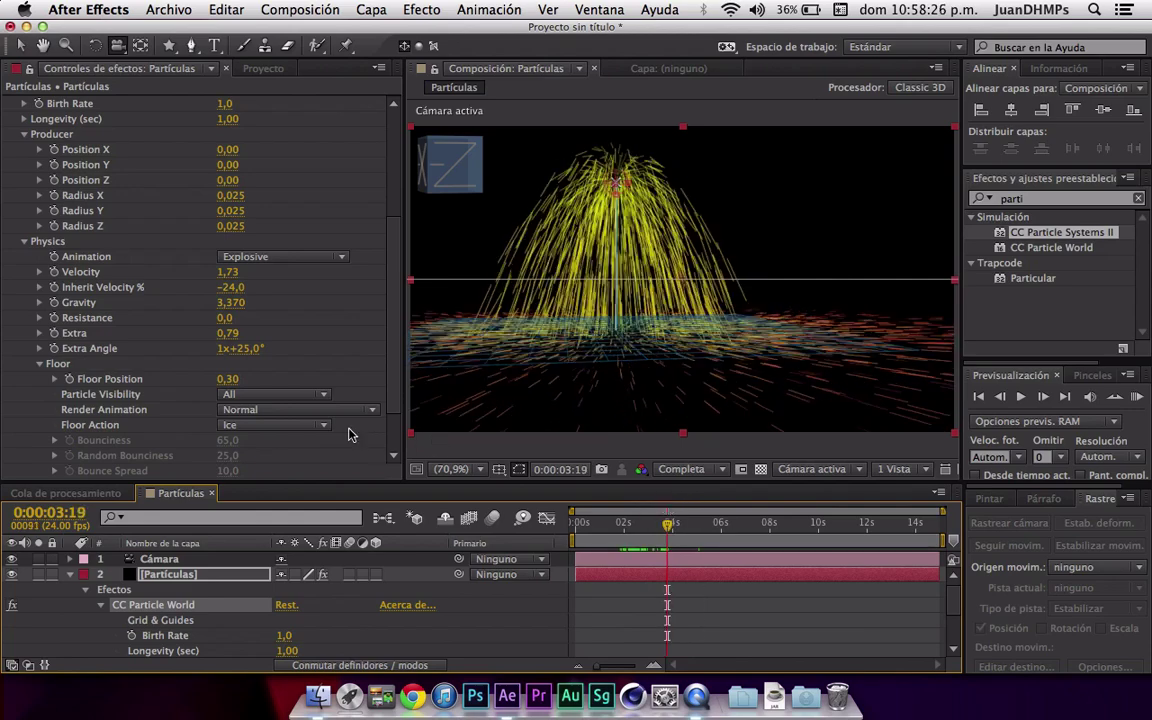
{"action": "left_click", "coordinate": [240, 424]}
{"action": "left_click", "coordinate": [244, 476]}
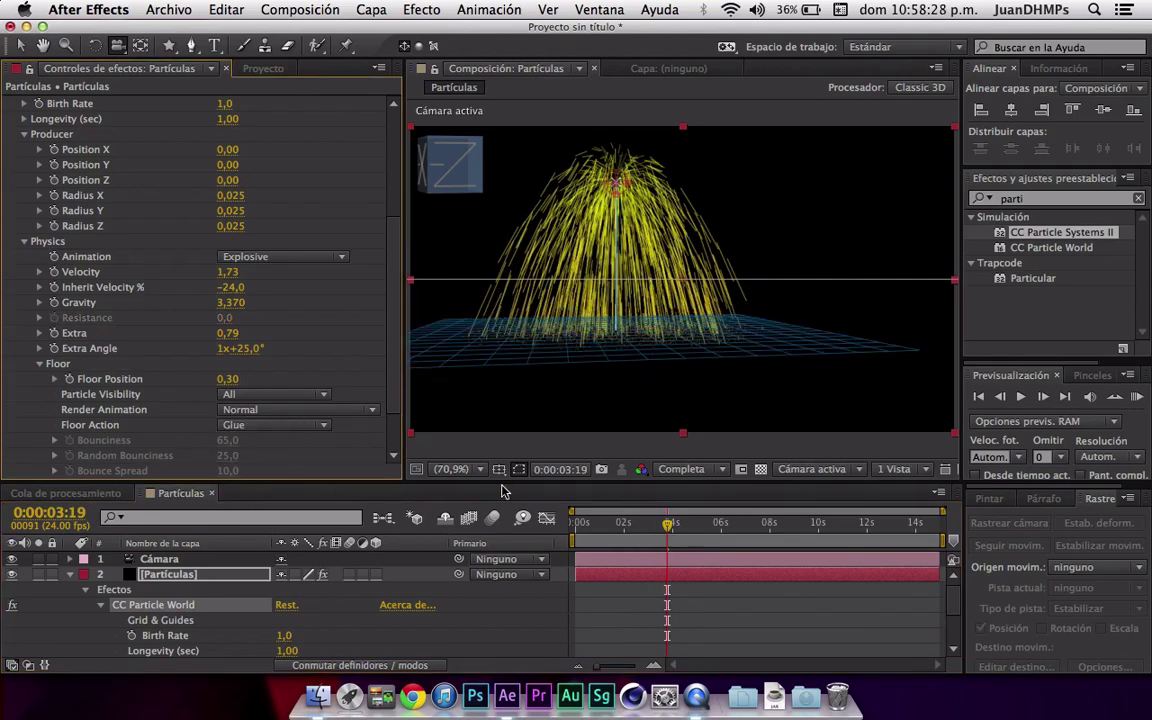
{"action": "scroll", "coordinate": [584, 406], "scroll_direction": "up", "scroll_amount": 2}
{"action": "scroll", "coordinate": [545, 345], "scroll_direction": "down", "scroll_amount": 1}
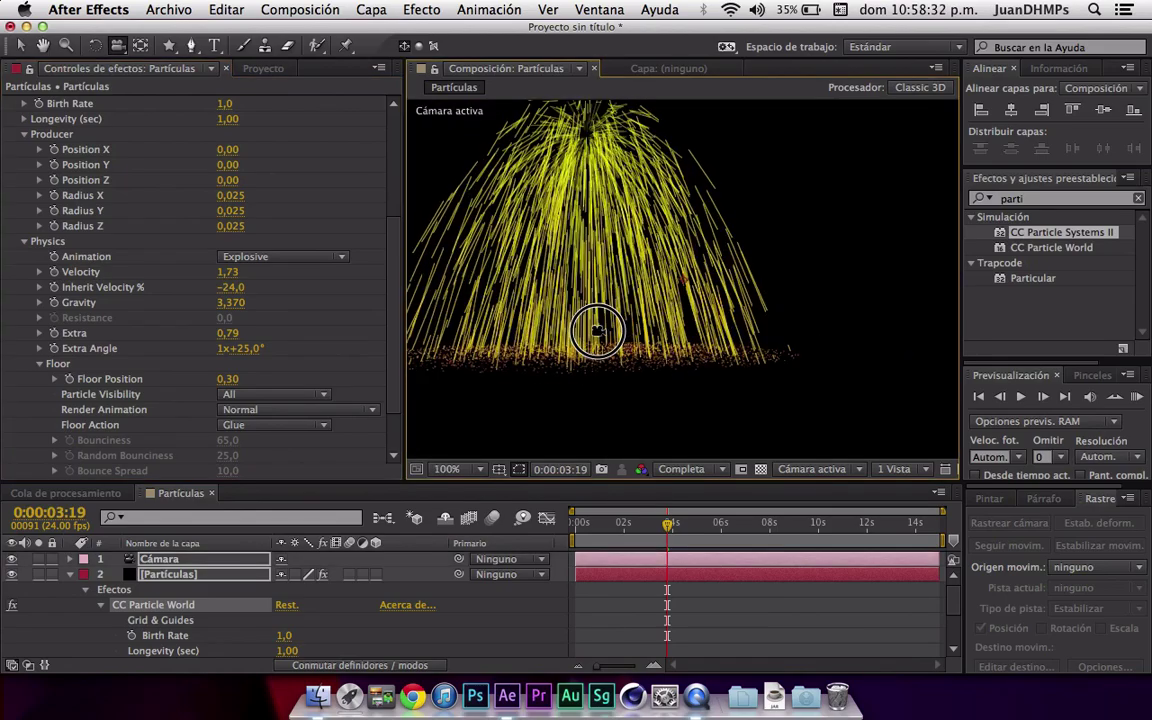
{"action": "left_click_drag", "start_coordinate": [569, 338], "coordinate": [545, 352]}
{"action": "left_click", "coordinate": [666, 549]}
{"action": "left_click_drag", "start_coordinate": [666, 549], "coordinate": [591, 568]}
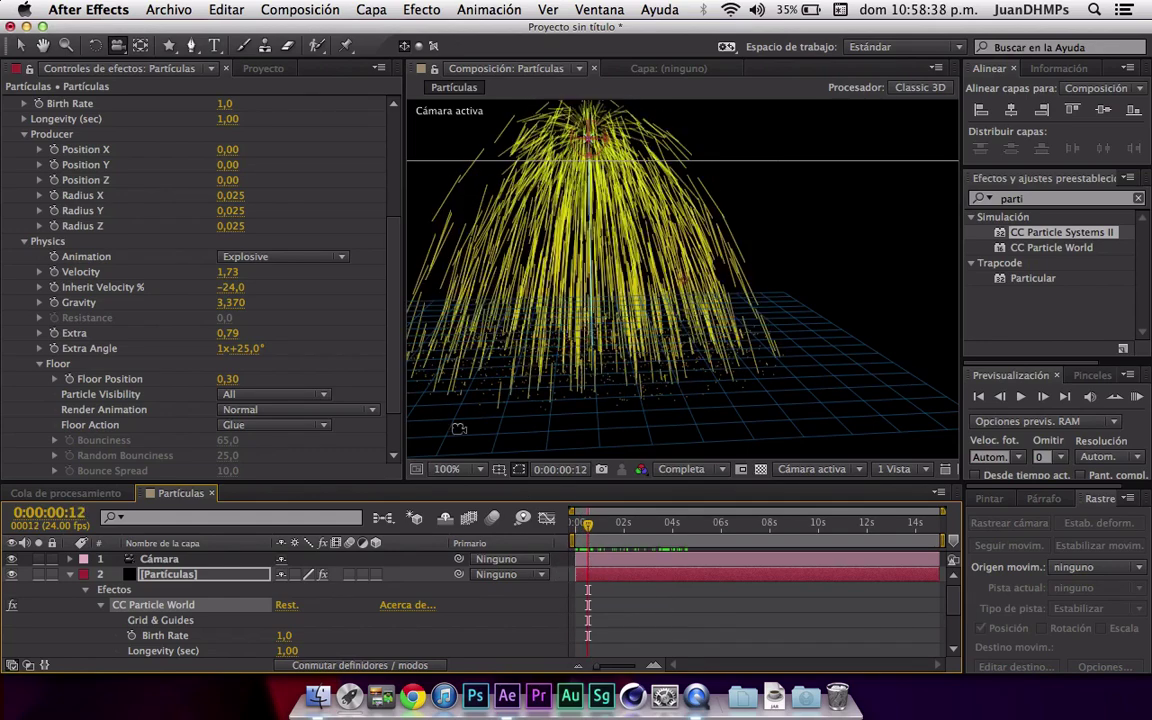
- Try Bounce with slightly higher Bounciness, then set Floor Action back to Ice
{"action": "left_click", "coordinate": [290, 425]}
{"action": "left_click", "coordinate": [285, 494]}
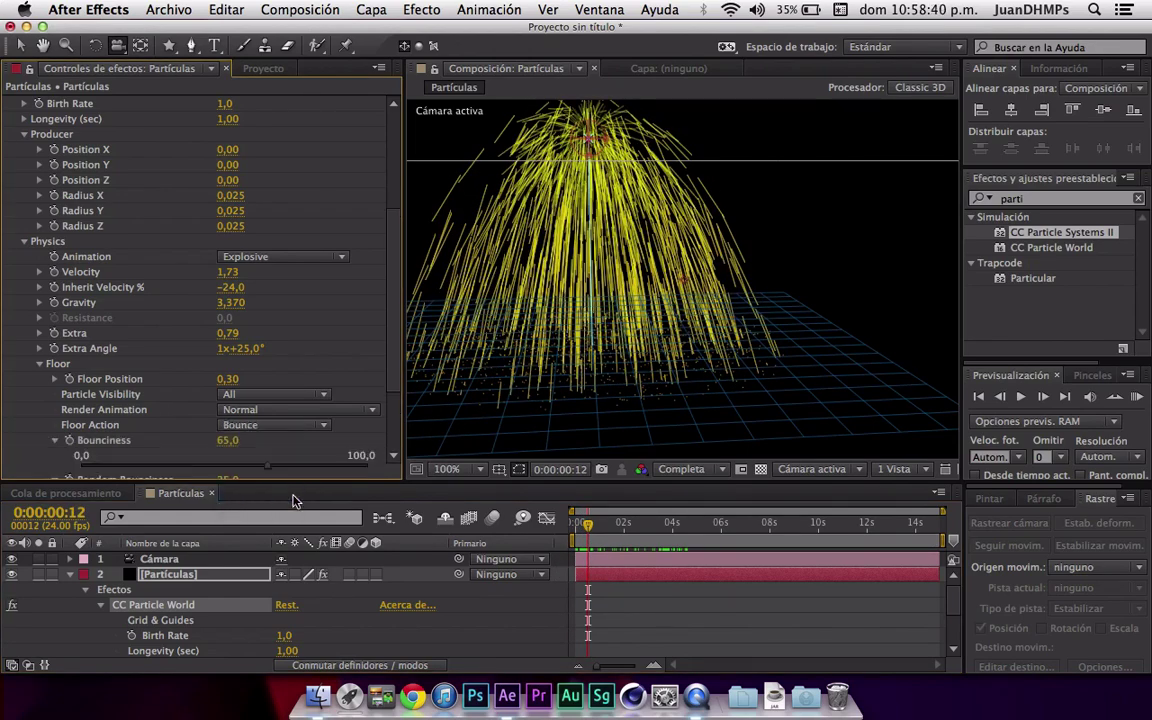
{"action": "scroll", "coordinate": [285, 420], "scroll_direction": "down", "scroll_amount": 3}
{"action": "mouse_move", "coordinate": [590, 528]}
{"action": "left_mouse_down"}
{"action": "mouse_move", "coordinate": [604, 521]}
{"action": "mouse_move", "coordinate": [588, 521]}
{"action": "left_mouse_up"}
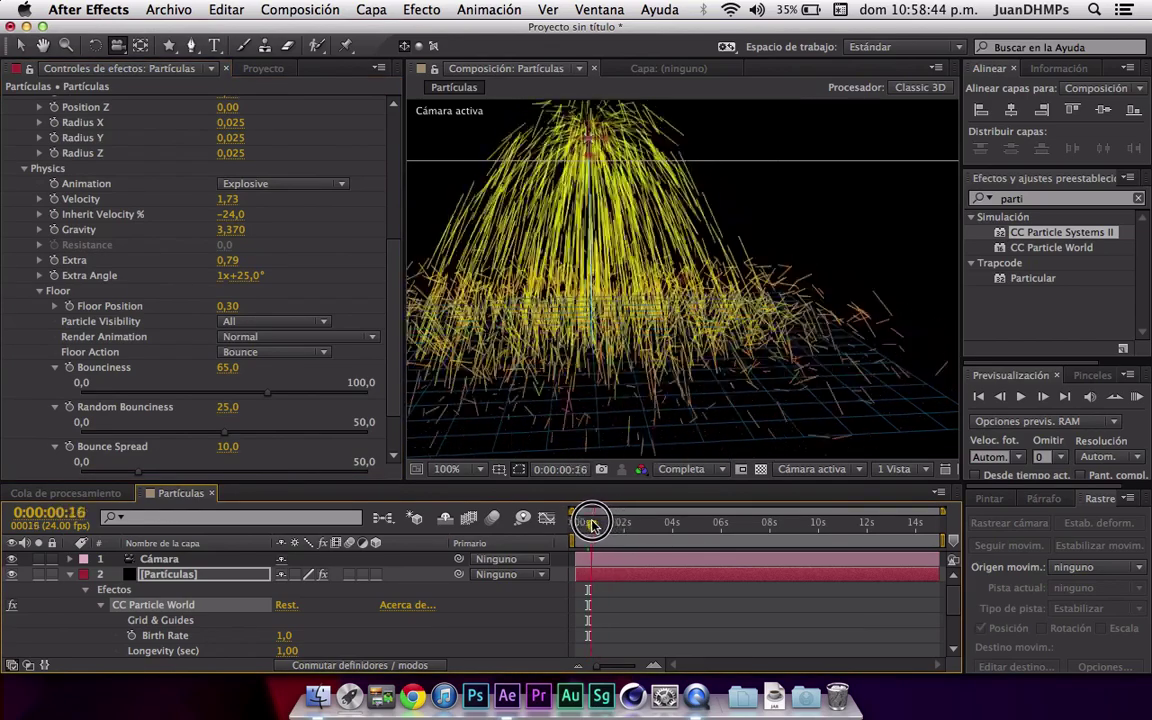
{"action": "scroll", "coordinate": [110, 347], "scroll_direction": "down", "scroll_amount": 2}
{"action": "scroll", "coordinate": [110, 347], "scroll_direction": "down", "scroll_amount": 1}
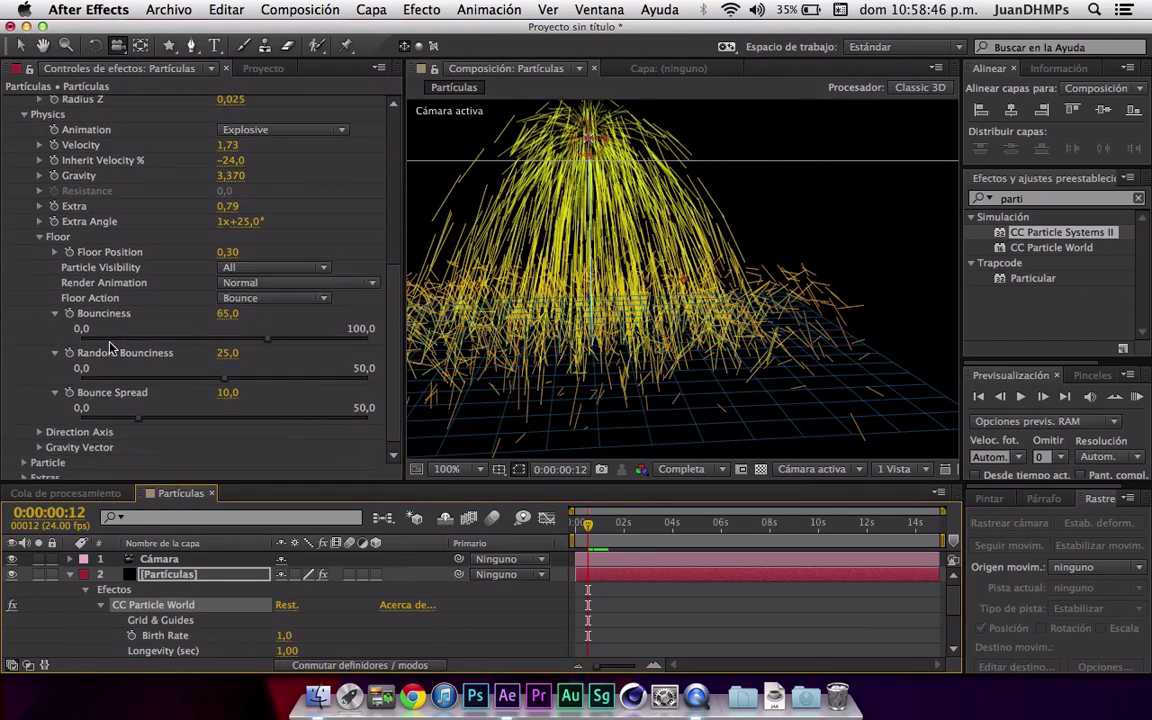
{"action": "left_click_drag", "start_coordinate": [265, 335], "coordinate": [268, 353]}
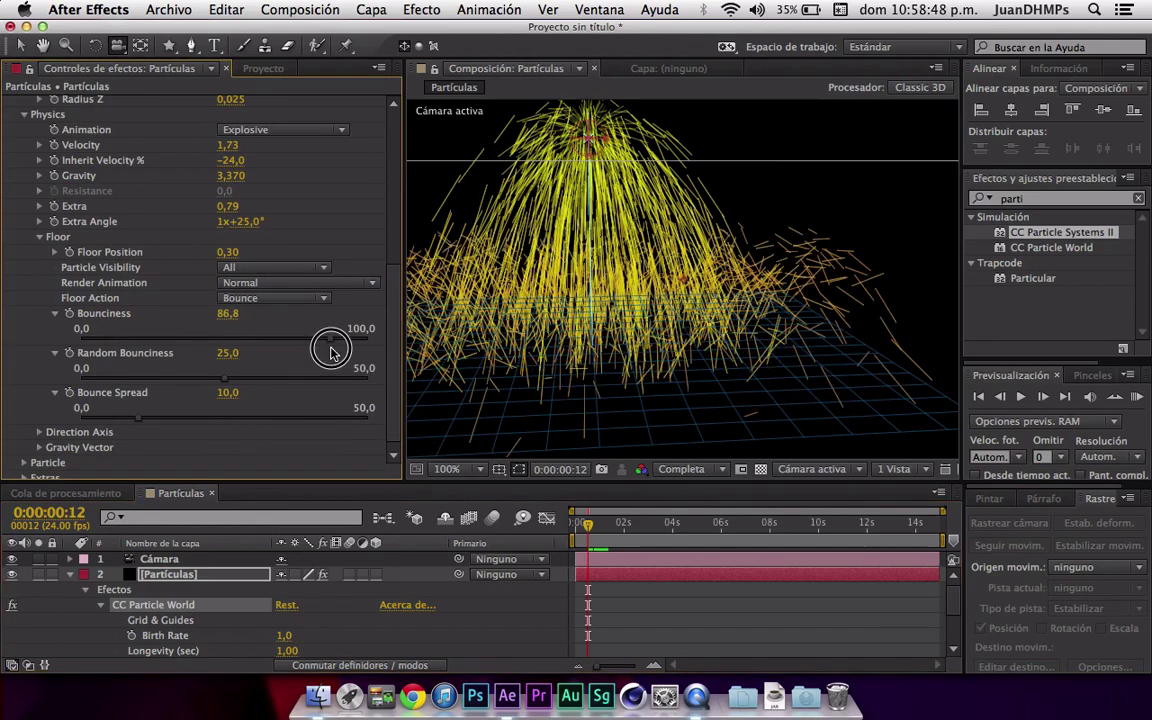
{"action": "left_click", "coordinate": [240, 298]}
{"action": "left_click", "coordinate": [244, 332]}
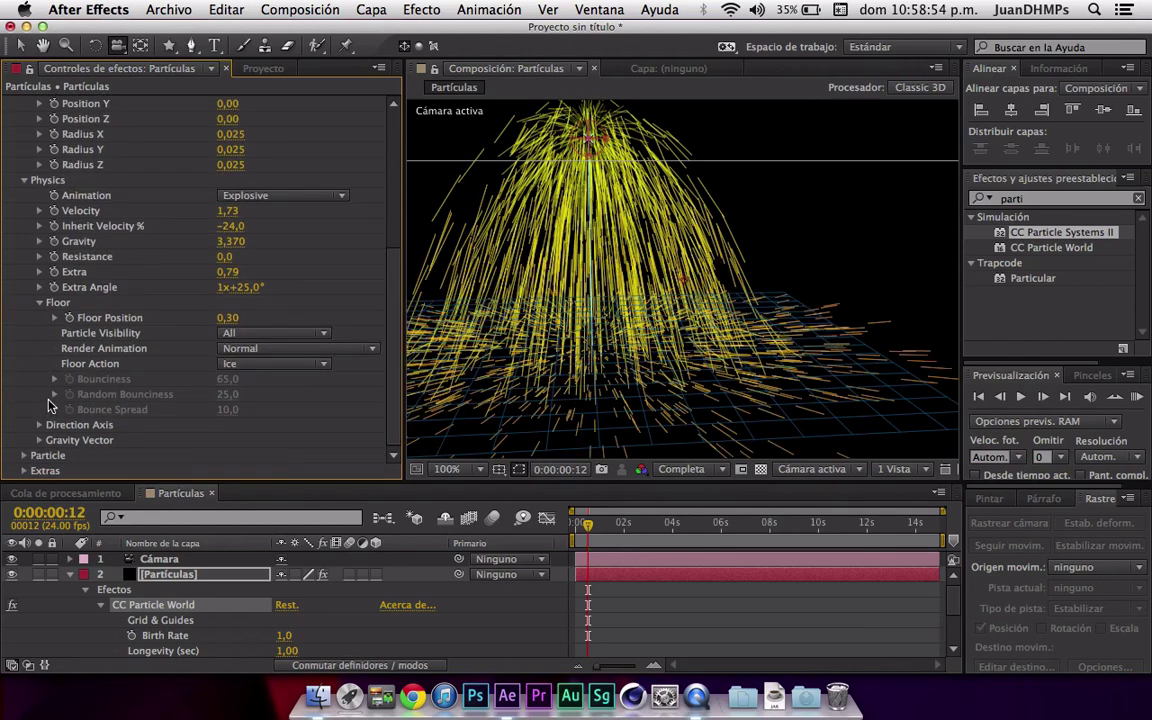
- Test bending the fountain with the Gravity Vector's X and Y values
{"action": "left_click", "coordinate": [41, 425]}
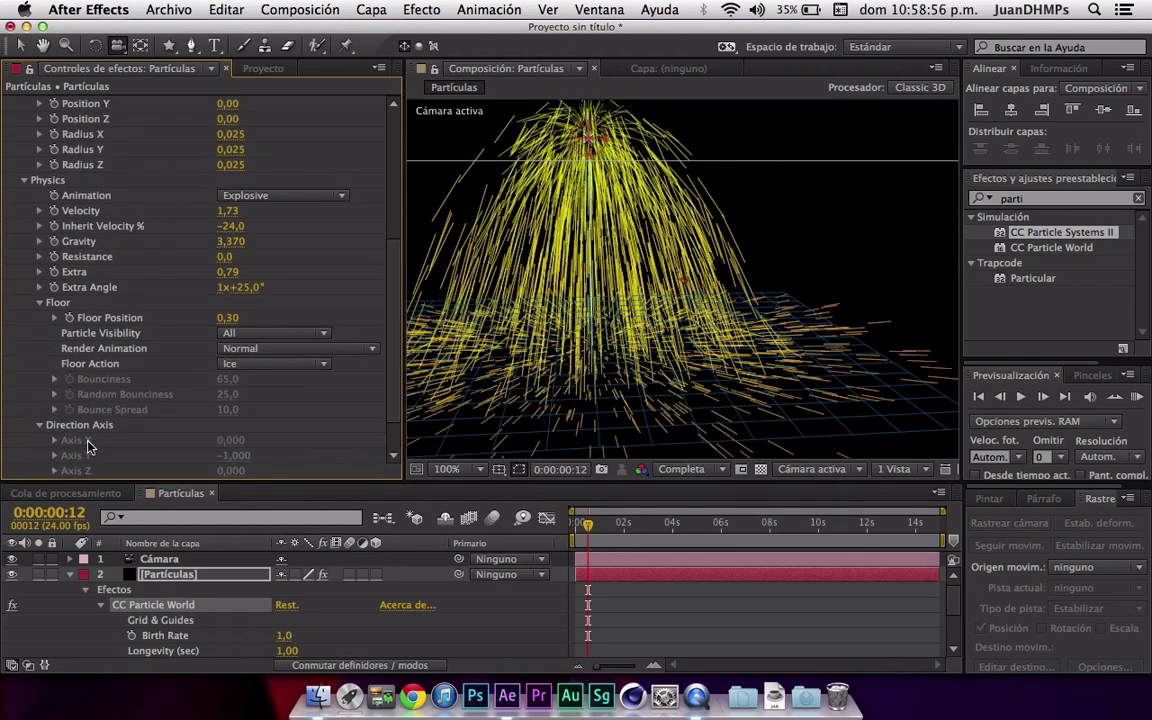
{"action": "left_click", "coordinate": [40, 425]}
{"action": "left_click", "coordinate": [40, 440]}
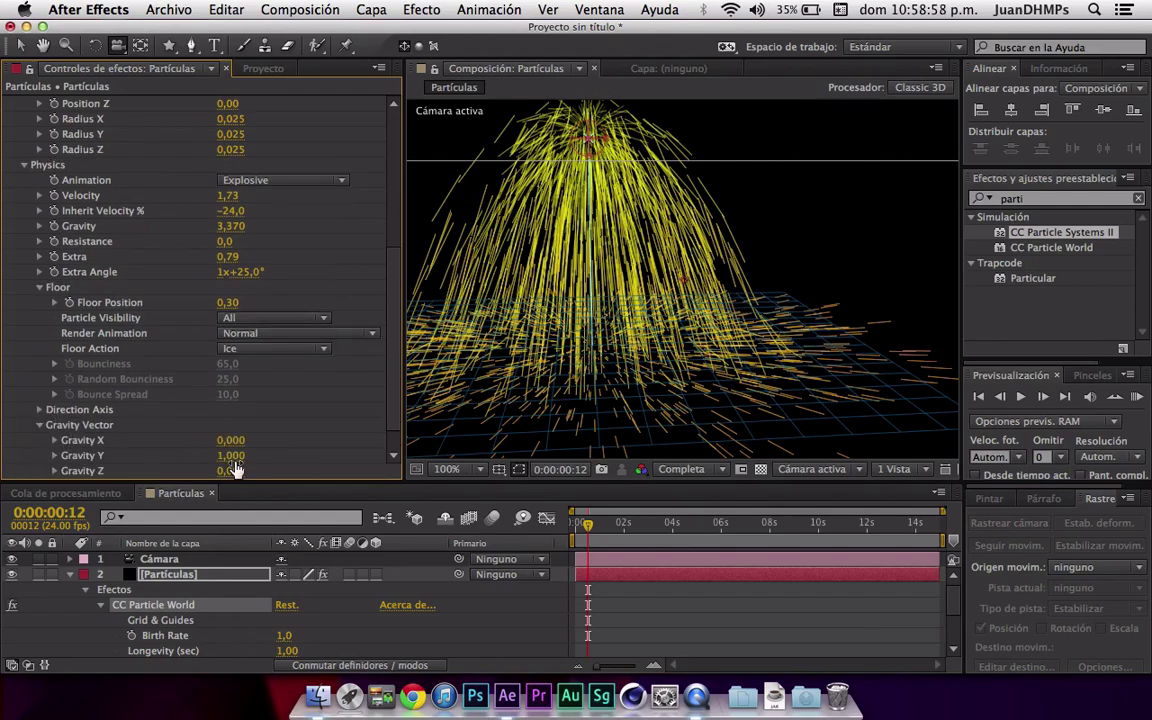
{"action": "mouse_move", "coordinate": [230, 440]}
{"action": "left_mouse_down"}
{"action": "mouse_move", "coordinate": [176, 462]}
{"action": "mouse_move", "coordinate": [340, 443]}
{"action": "left_mouse_up"}
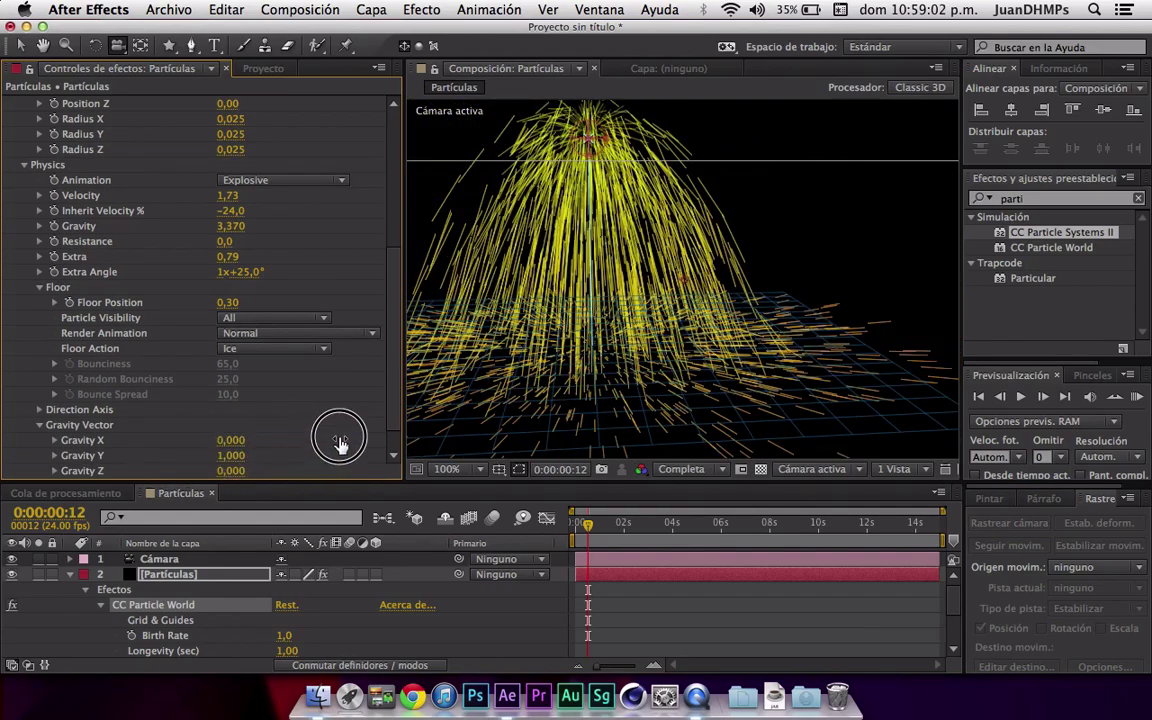
{"action": "left_click_drag", "start_coordinate": [231, 455], "coordinate": [282, 470]}
- After trying Glue, set Floor Action to Bounce: Bounciness 34, Random Bounciness 25,5, Bounce Spread 19
{"action": "left_click", "coordinate": [255, 348]}
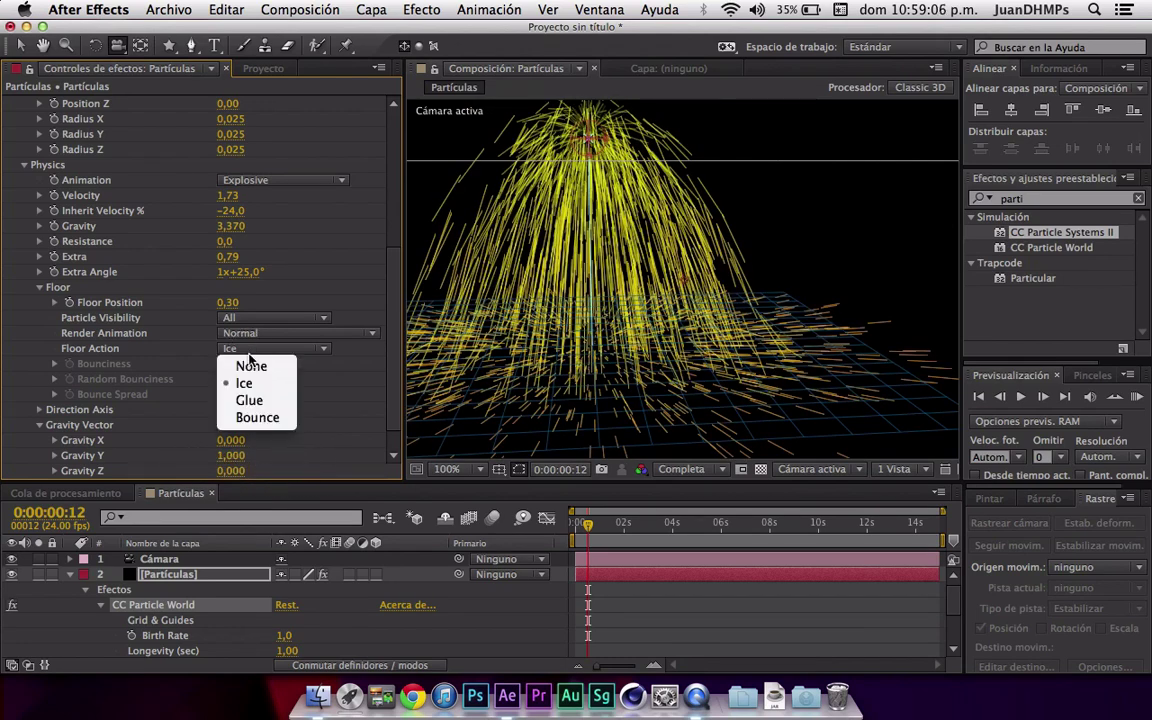
{"action": "left_click", "coordinate": [245, 403]}
{"action": "scroll", "coordinate": [62, 348], "scroll_direction": "down", "scroll_amount": 1}
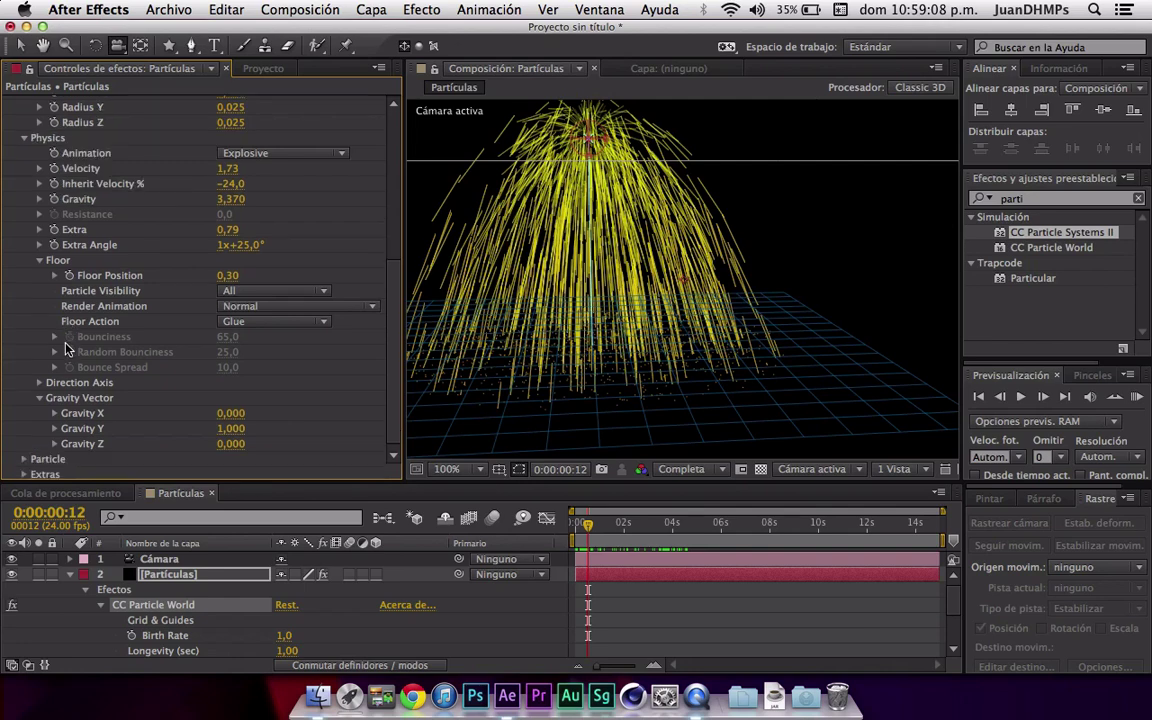
{"action": "left_click", "coordinate": [222, 326]}
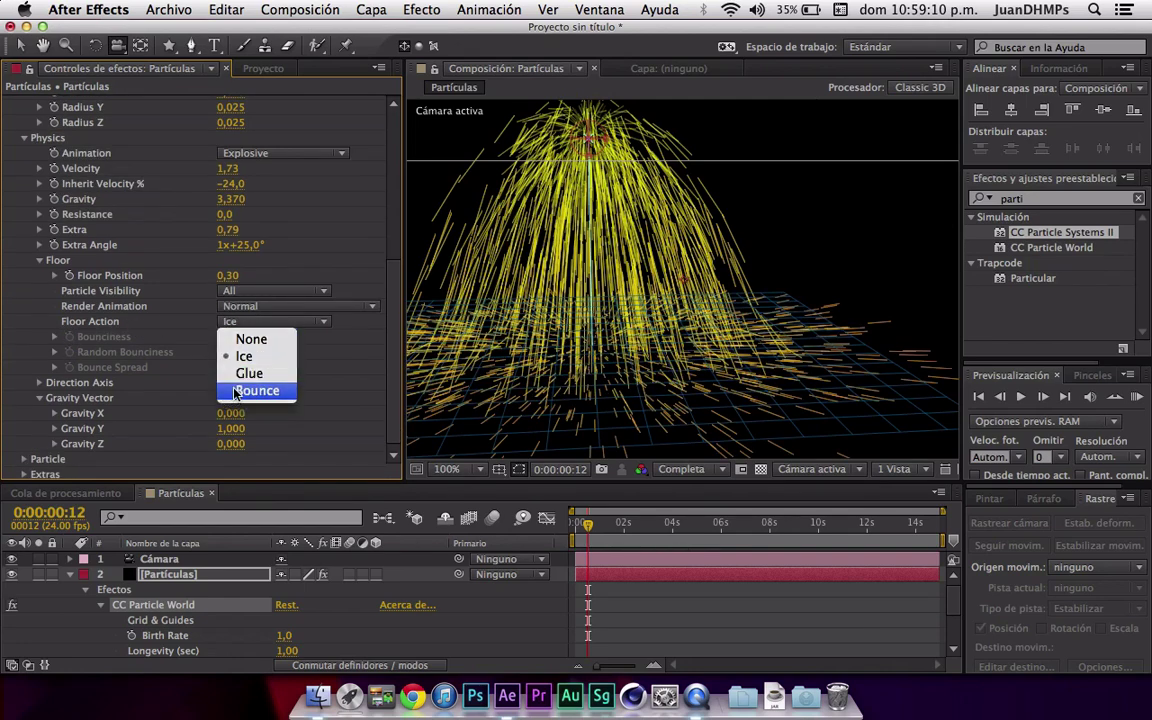
{"action": "left_click", "coordinate": [222, 360]}
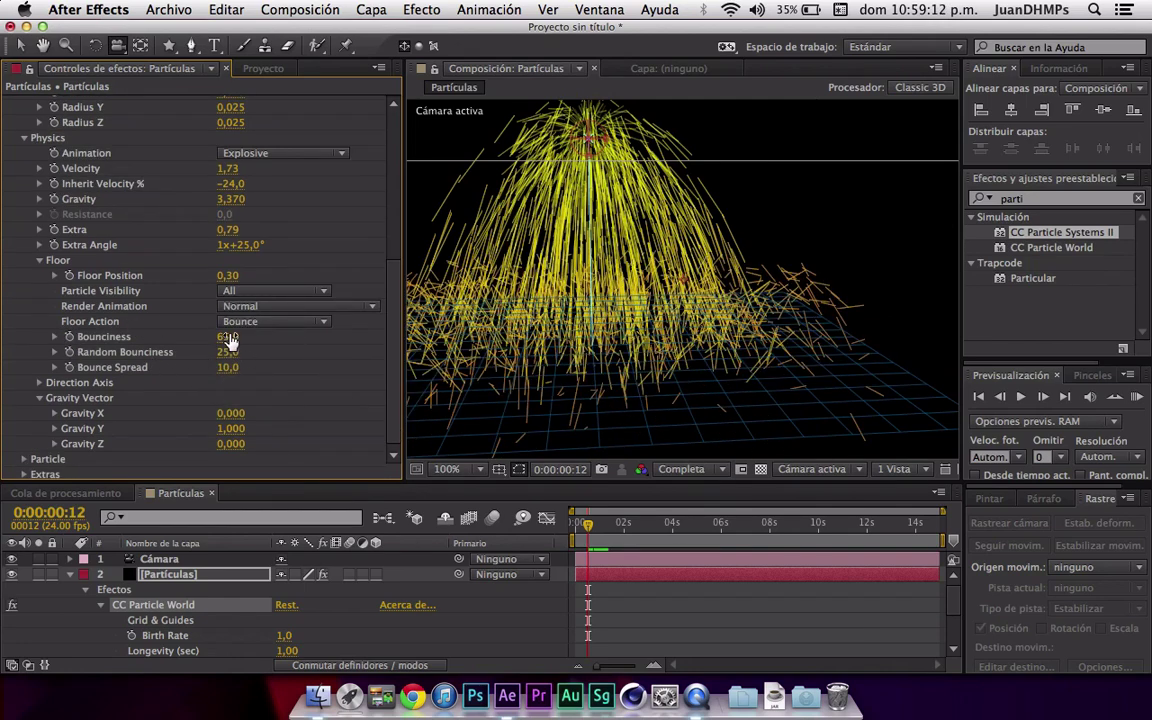
{"action": "mouse_move", "coordinate": [227, 338]}
{"action": "left_mouse_down"}
{"action": "mouse_move", "coordinate": [202, 352]}
{"action": "mouse_move", "coordinate": [272, 368]}
{"action": "left_mouse_up"}
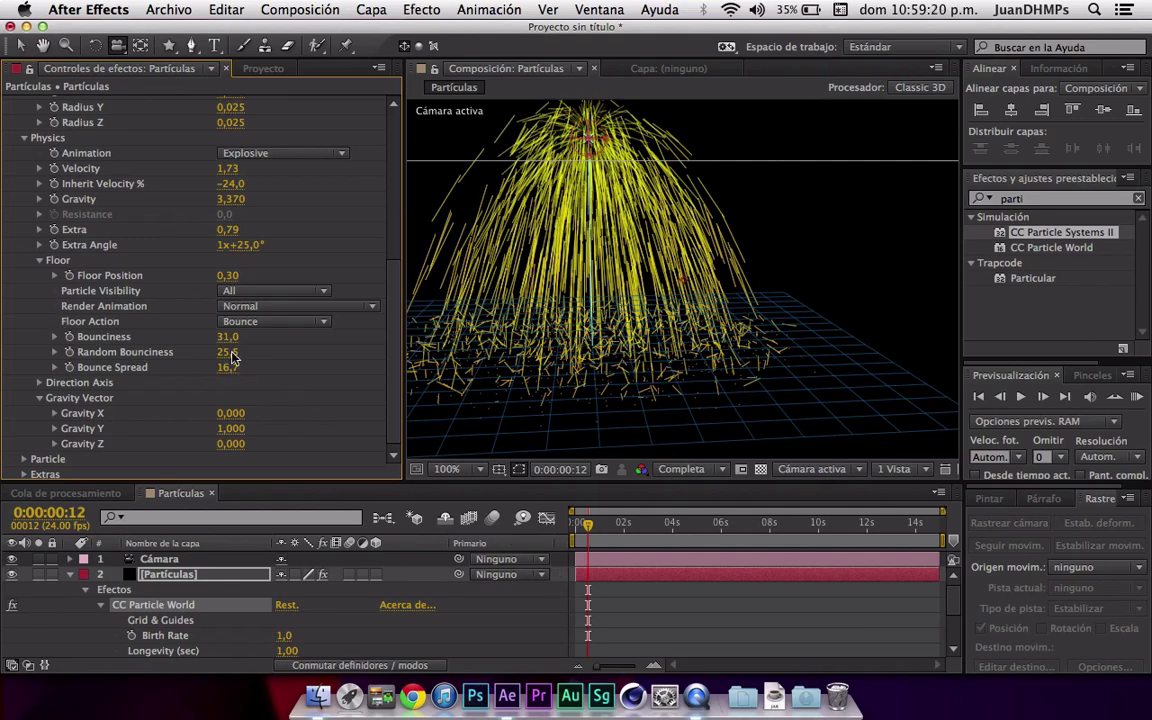
{"action": "mouse_move", "coordinate": [229, 337]}
{"action": "left_mouse_down"}
{"action": "mouse_move", "coordinate": [249, 344]}
{"action": "mouse_move", "coordinate": [237, 342]}
{"action": "left_mouse_up"}
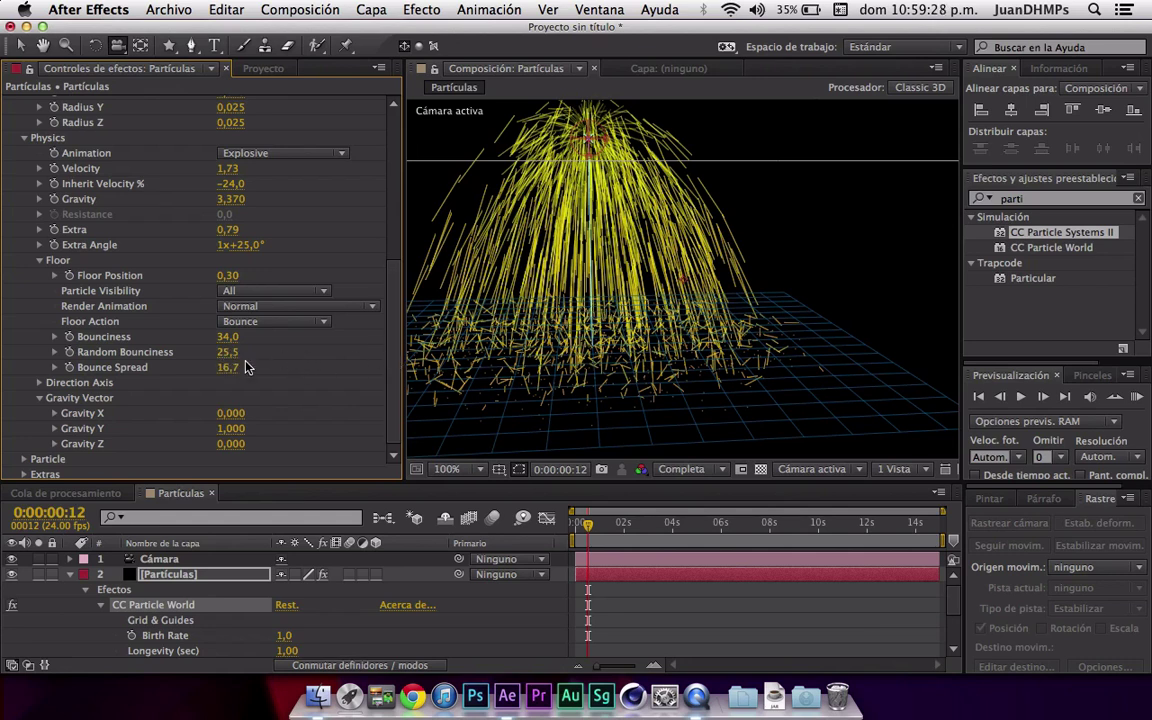
{"action": "left_click_drag", "start_coordinate": [230, 370], "coordinate": [235, 358]}
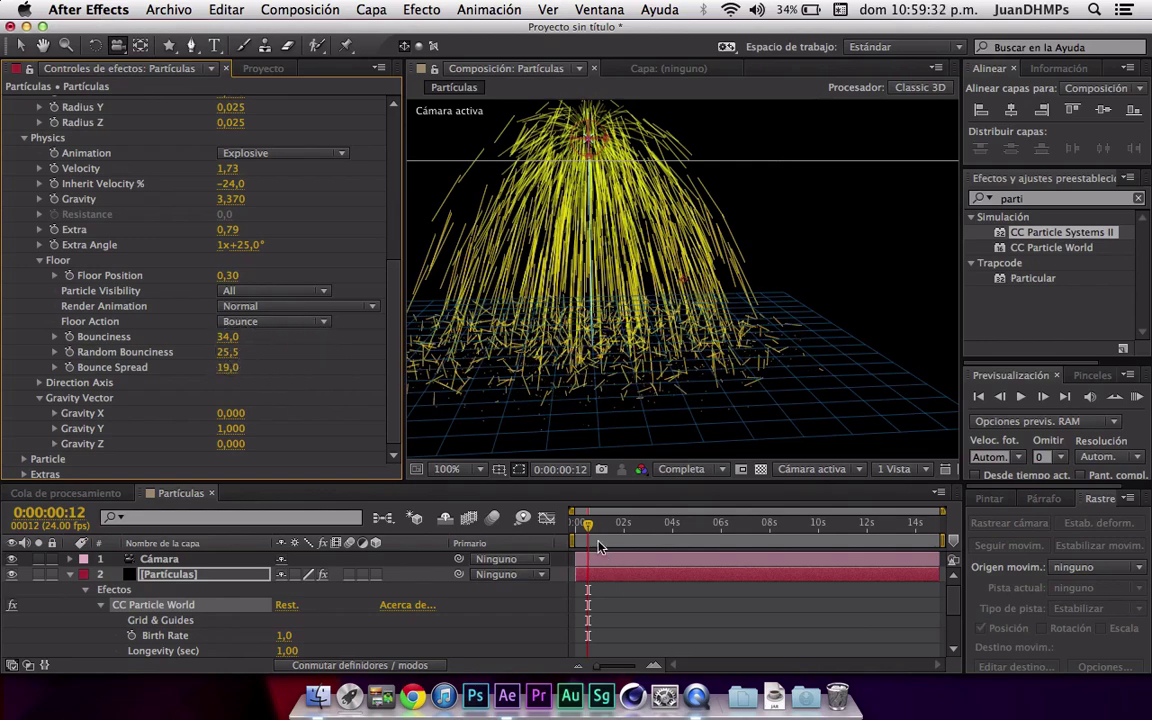
{"action": "left_click_drag", "start_coordinate": [589, 526], "coordinate": [599, 526]}
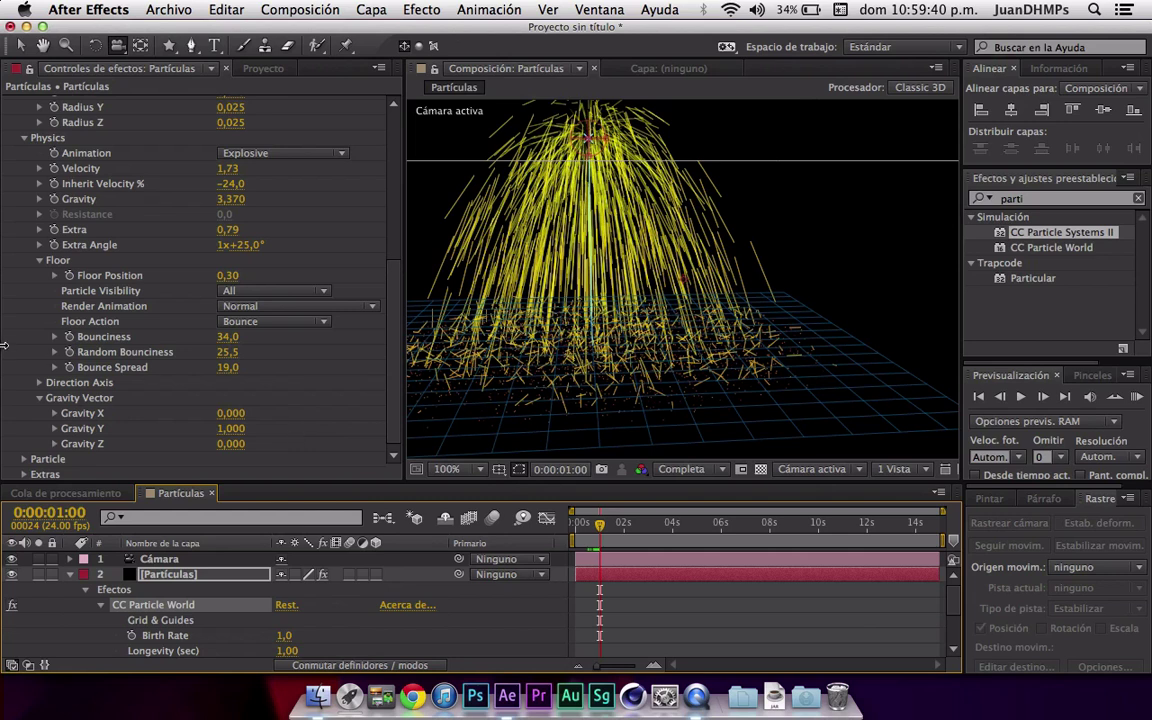
- Collapse the Physics group and expand the Particle group in Effect Controls
{"action": "left_click", "coordinate": [39, 382]}
{"action": "scroll", "coordinate": [60, 396], "scroll_direction": "down", "scroll_amount": 2}
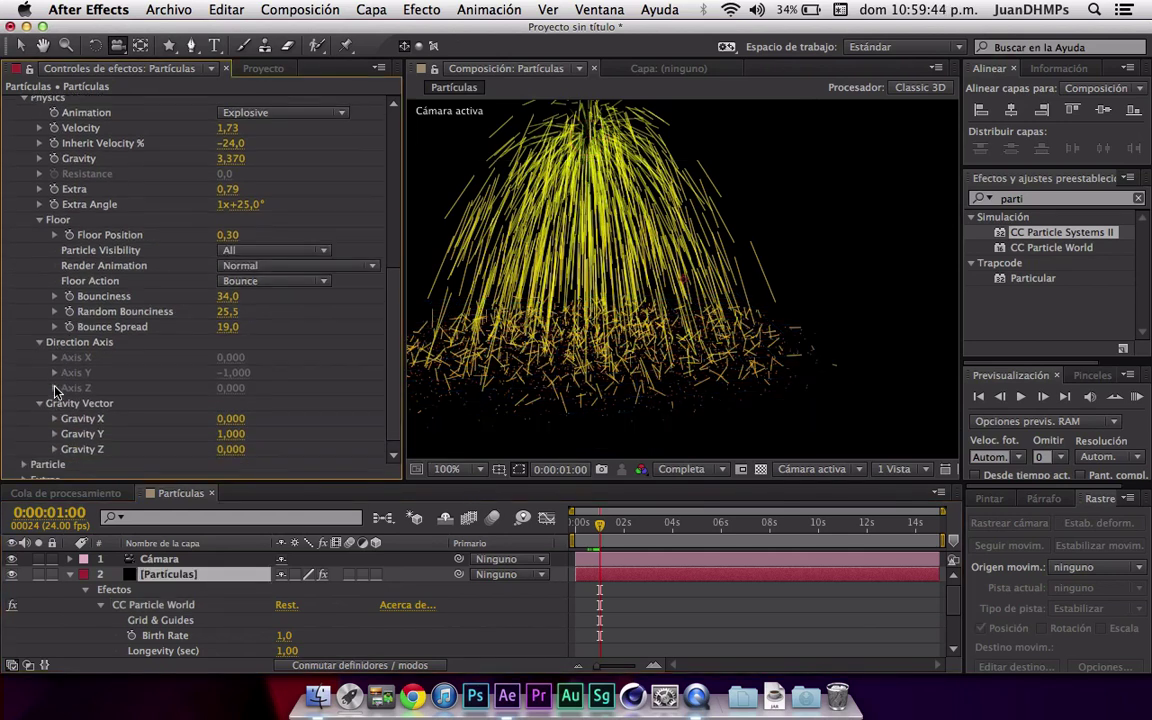
{"action": "scroll", "coordinate": [55, 390], "scroll_direction": "down", "scroll_amount": 1}
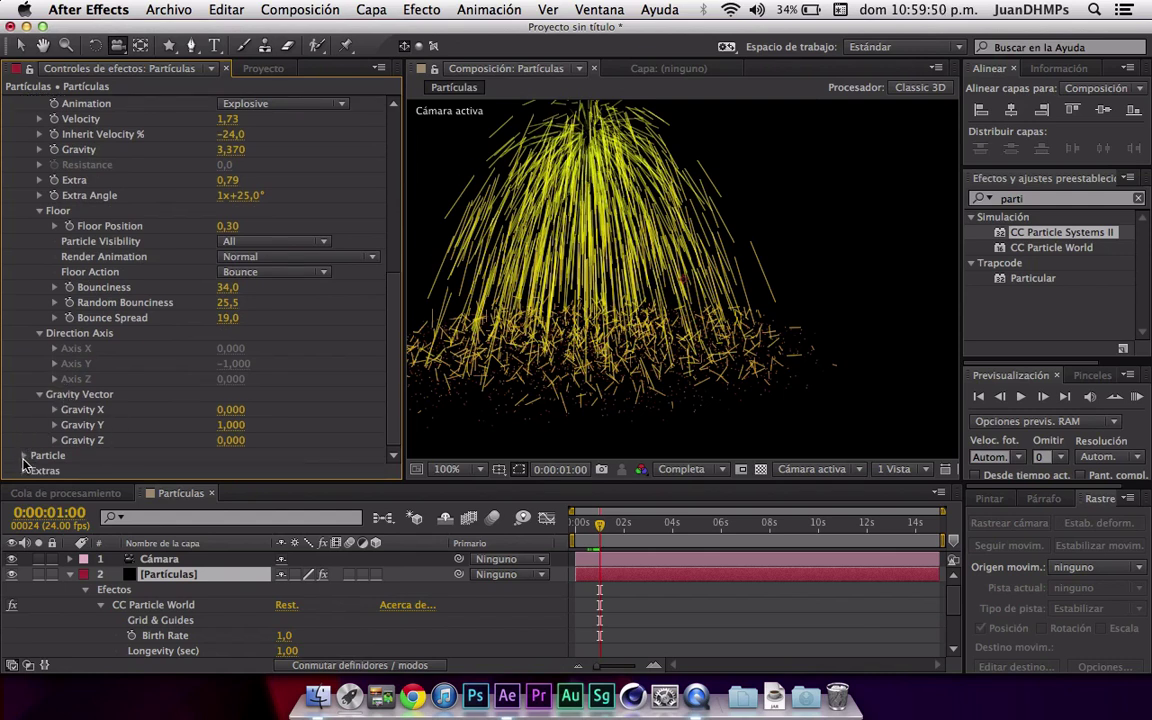
{"action": "scroll", "coordinate": [30, 400], "scroll_direction": "up", "scroll_amount": 3}
{"action": "left_click", "coordinate": [24, 143]}
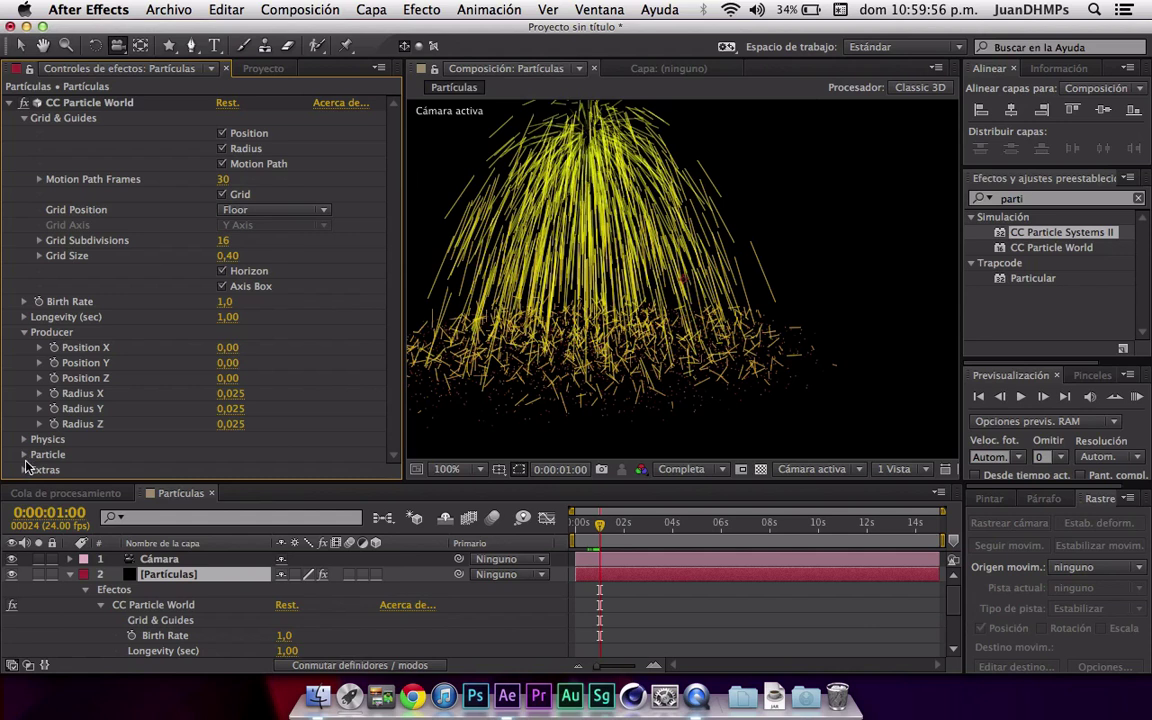
{"action": "left_click", "coordinate": [24, 455]}
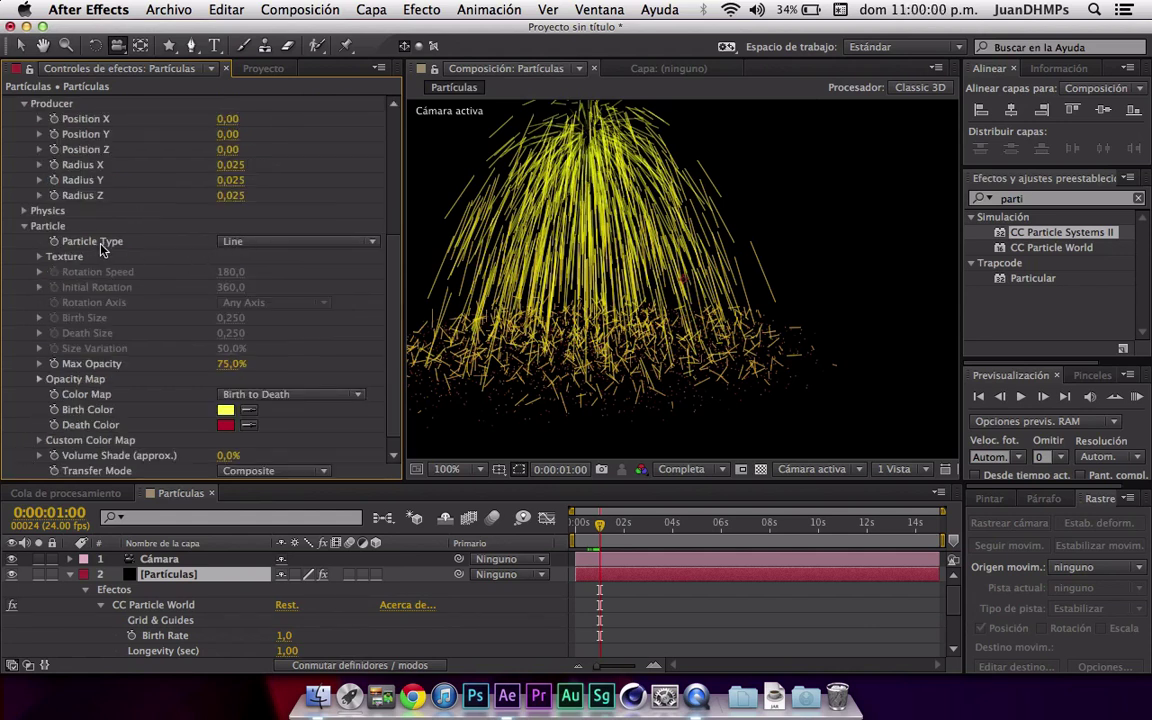
- Compare Star and Faded Sphere particle types, settle on Shaded Sphere, then open a new solid's colour picker
{"action": "left_click", "coordinate": [255, 243]}
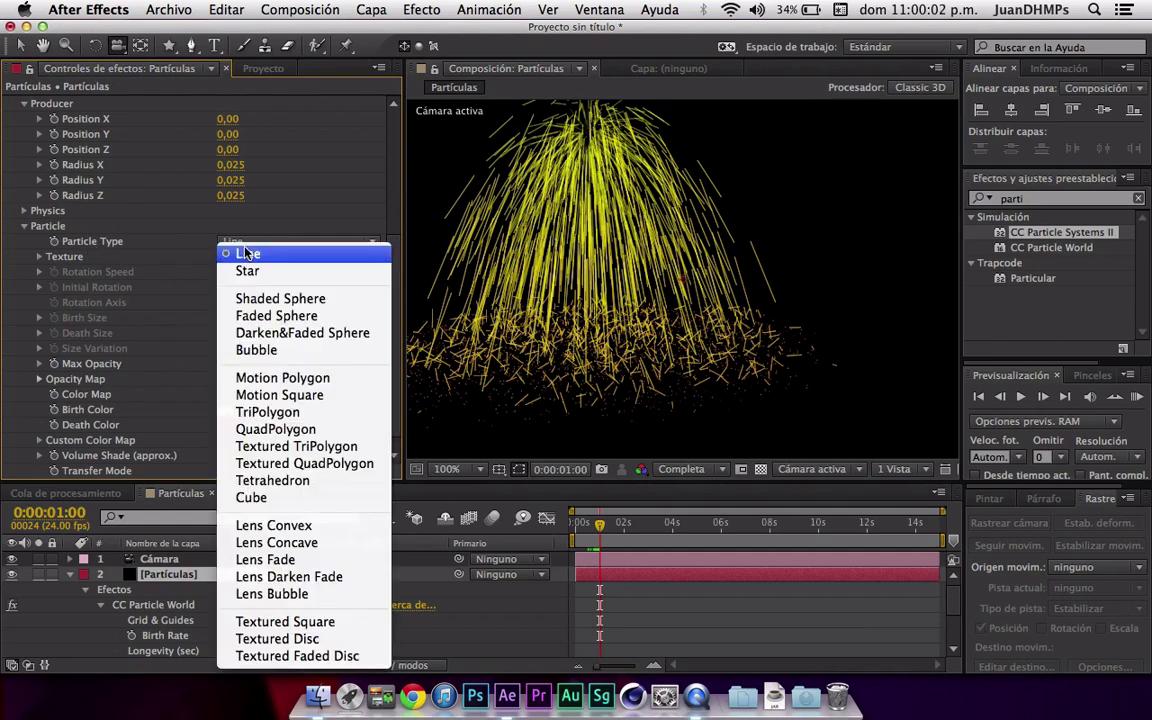
{"action": "left_click", "coordinate": [247, 270]}
{"action": "left_click", "coordinate": [250, 244]}
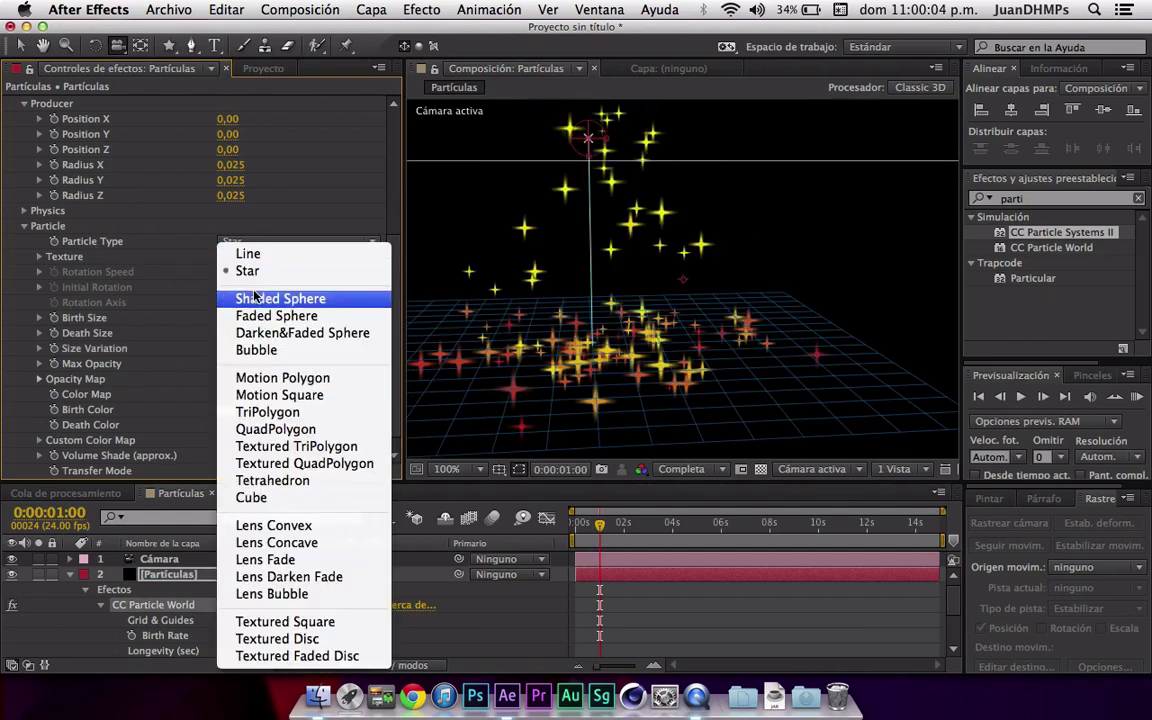
{"action": "left_click", "coordinate": [256, 298]}
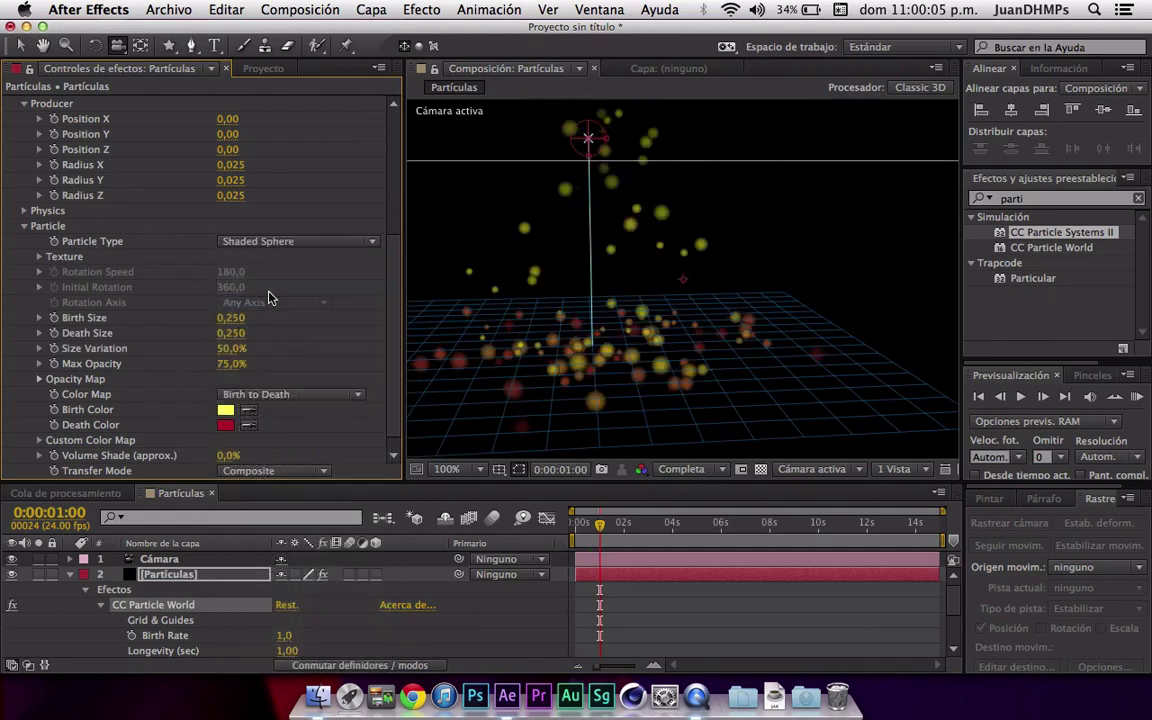
{"action": "left_click", "coordinate": [243, 246]}
{"action": "left_click", "coordinate": [322, 320]}
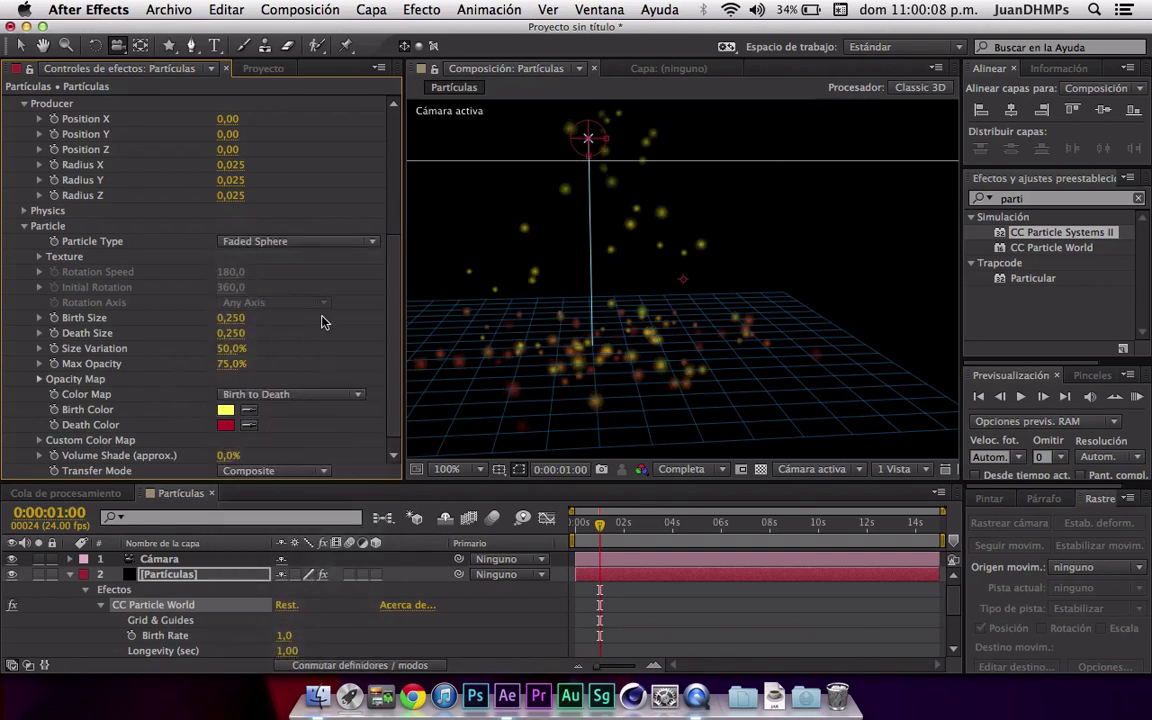
{"action": "key", "text": "super+z"}
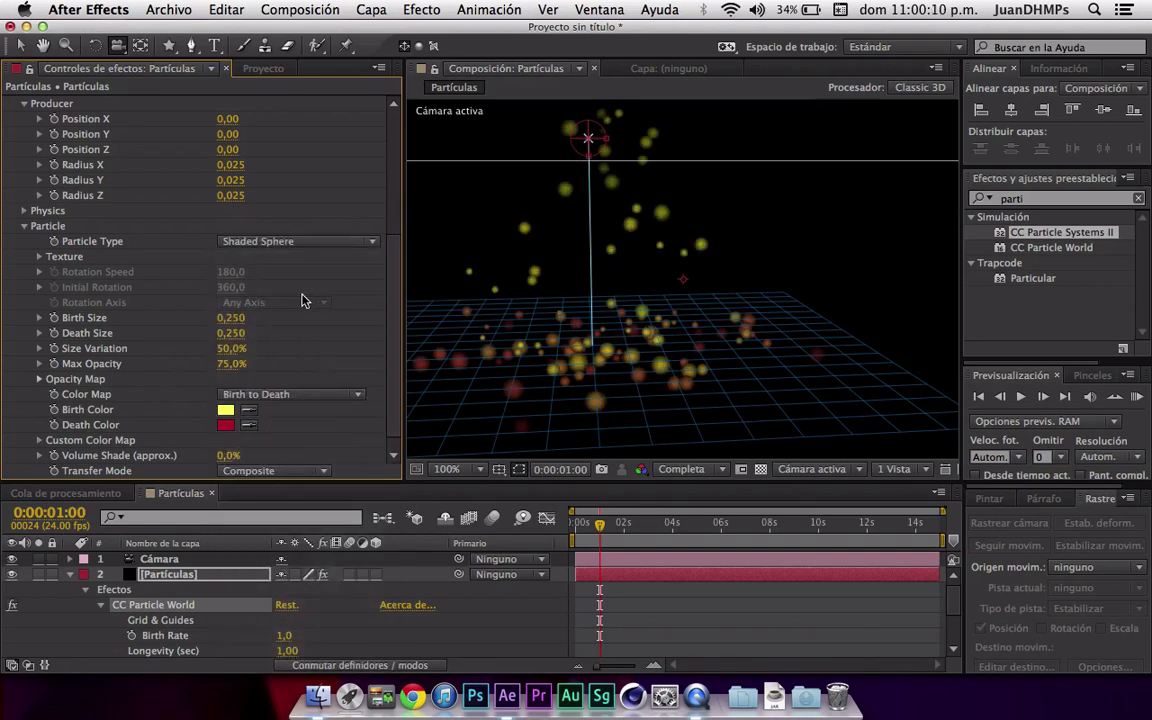
{"action": "key", "text": "super+y"}
{"action": "left_click", "coordinate": [737, 617]}
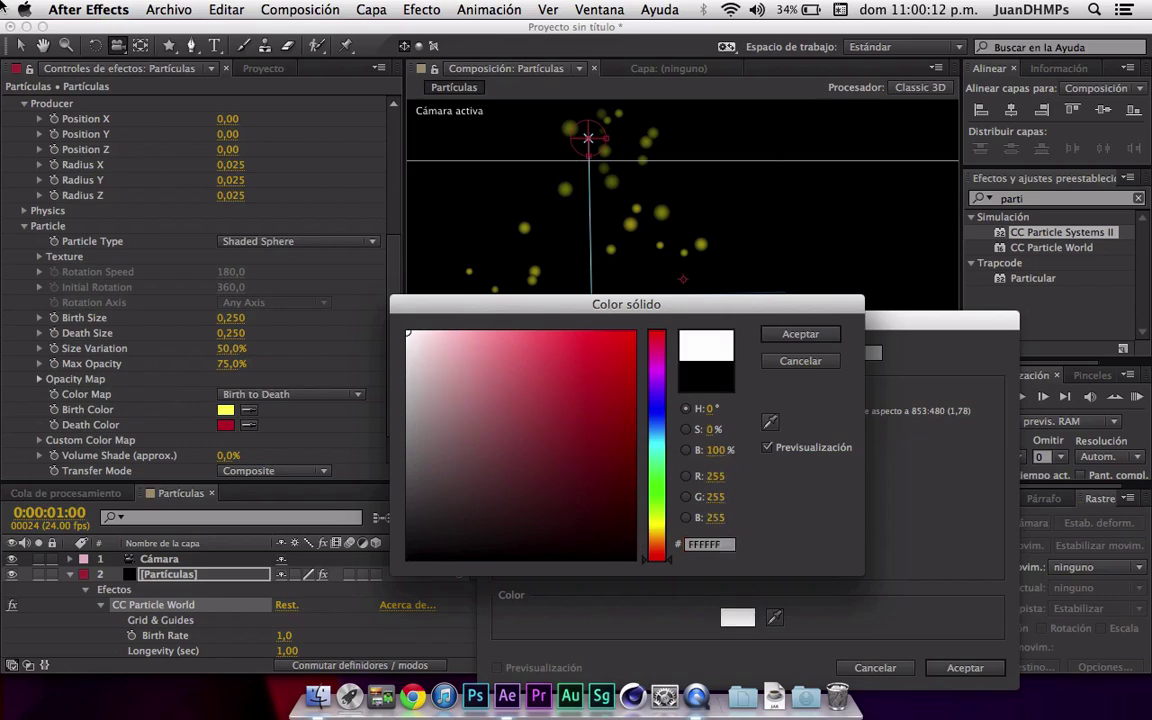
- Confirm the white solid, delete it, and bring up the particle layer's CC Particle World settings
{"action": "key", "text": "Return"}
{"action": "key", "text": "Return"}
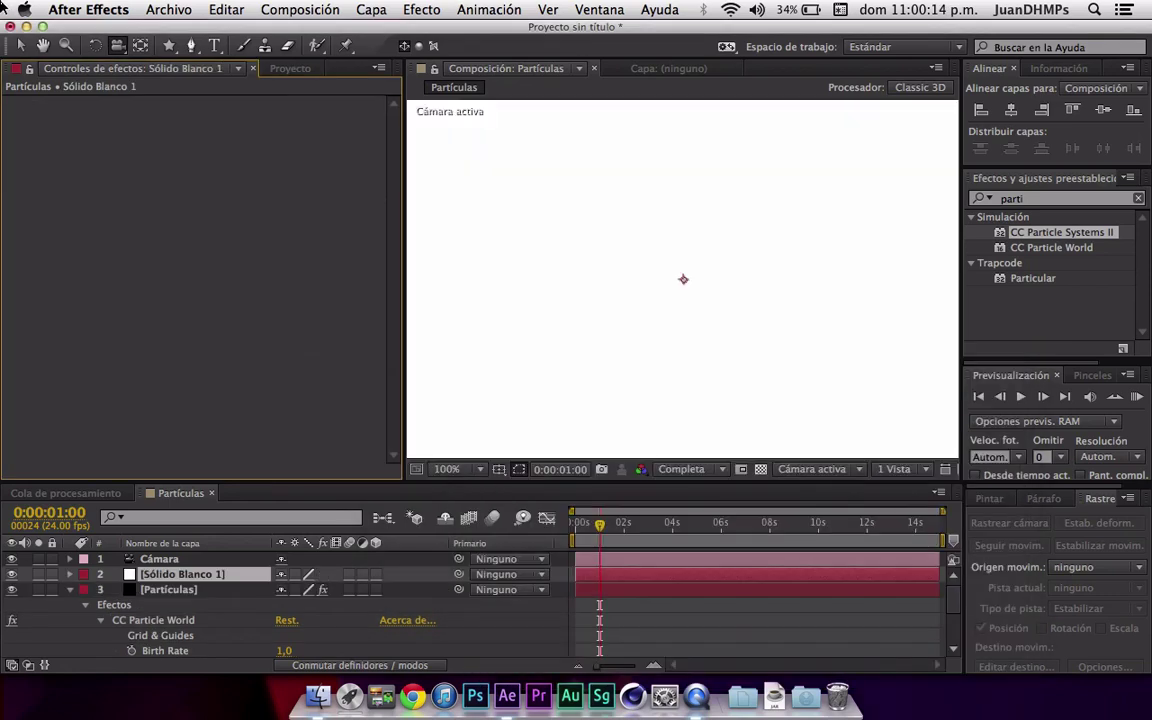
{"action": "key", "text": "Delete"}
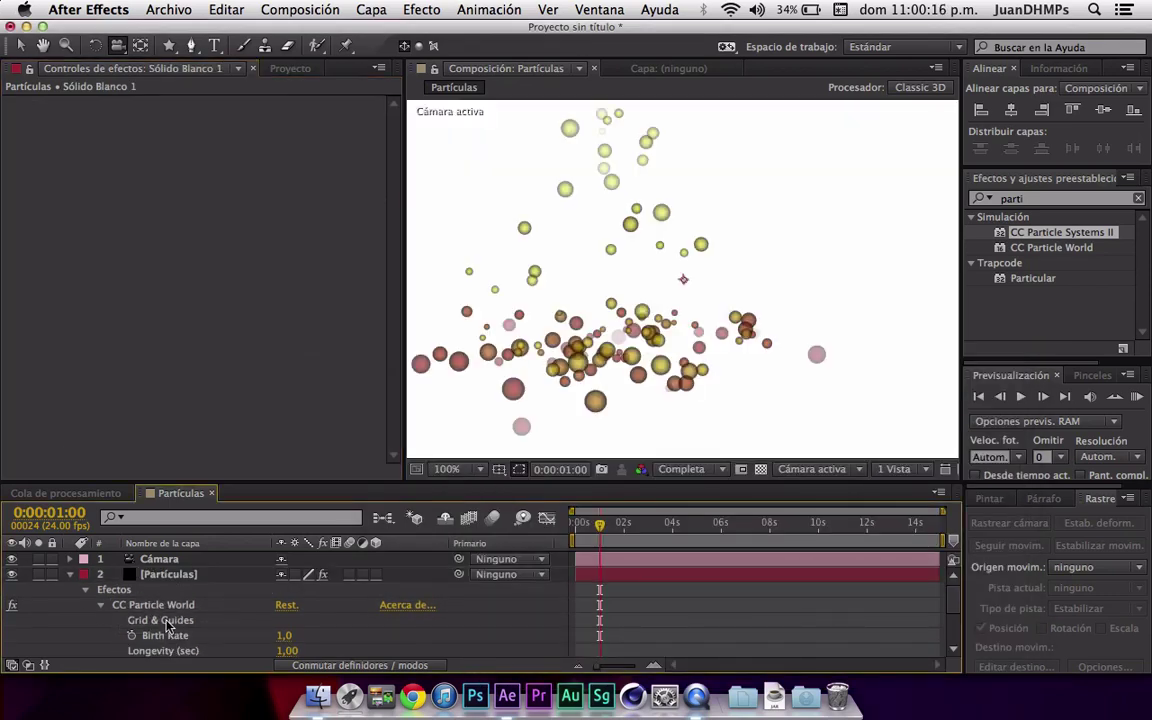
{"action": "left_click", "coordinate": [187, 575]}
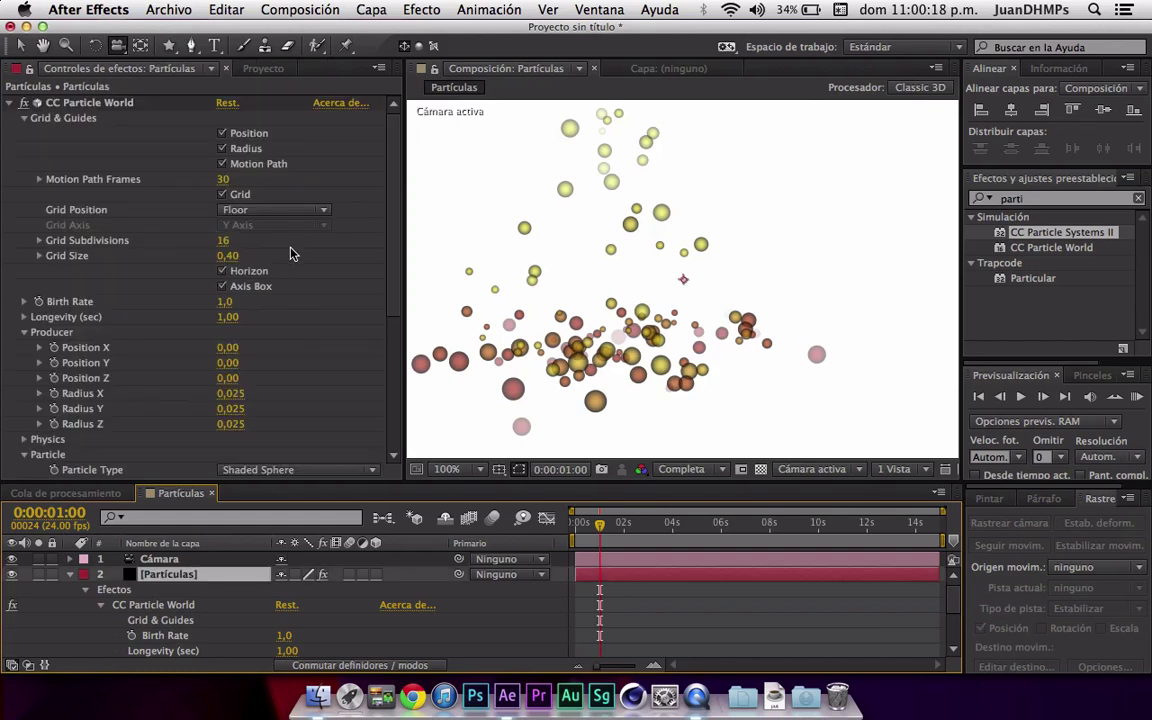
{"action": "scroll", "coordinate": [257, 252], "scroll_direction": "down", "scroll_amount": 5}
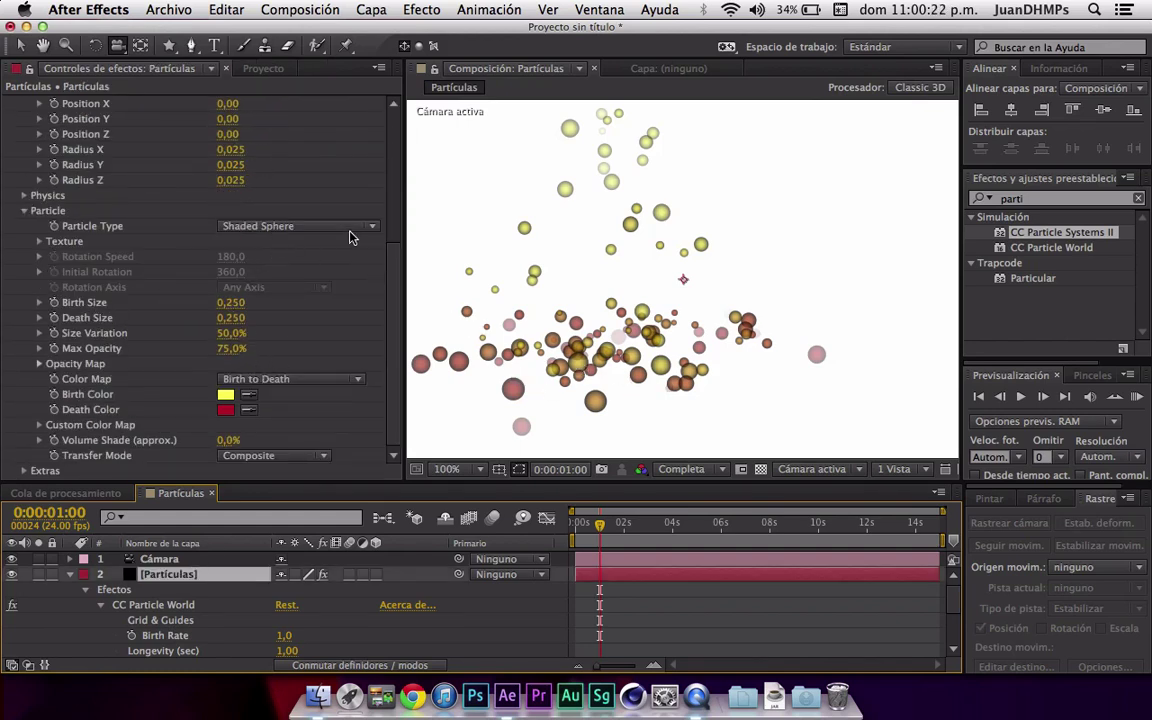
- Switch the particles to Faded Sphere and delete the leftover white solid layer
{"action": "left_click", "coordinate": [315, 226]}
{"action": "left_click", "coordinate": [298, 306]}
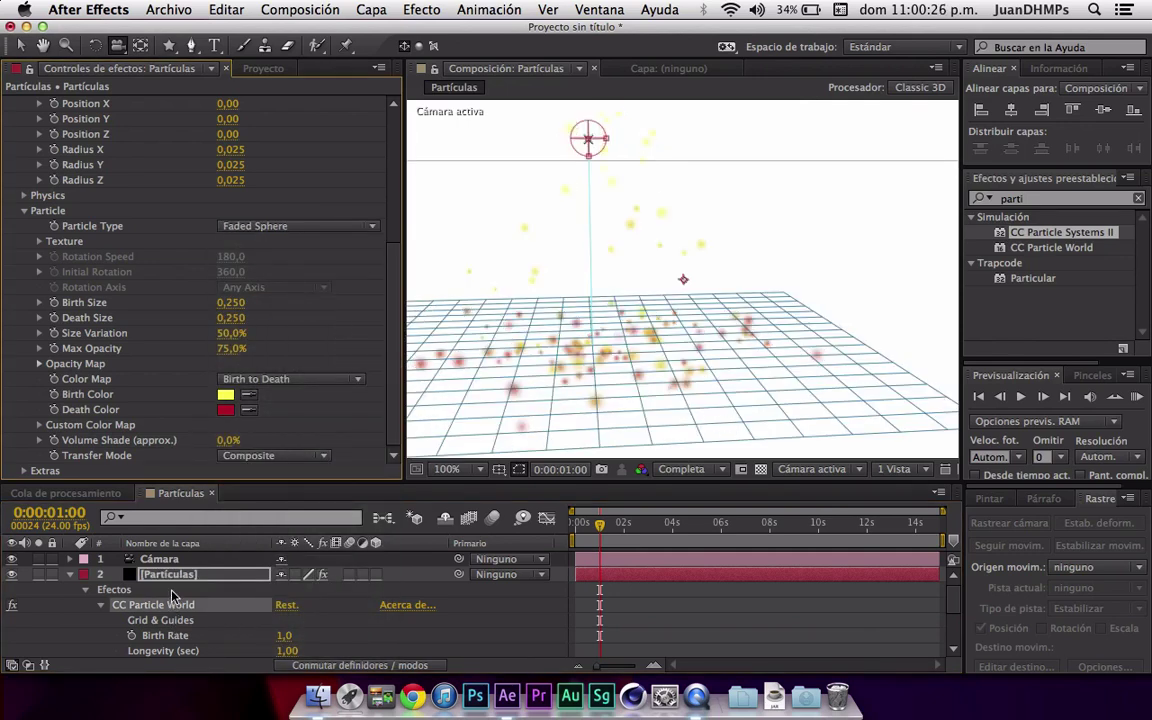
{"action": "scroll", "coordinate": [172, 596], "scroll_direction": "down", "scroll_amount": 4}
{"action": "left_click", "coordinate": [177, 650]}
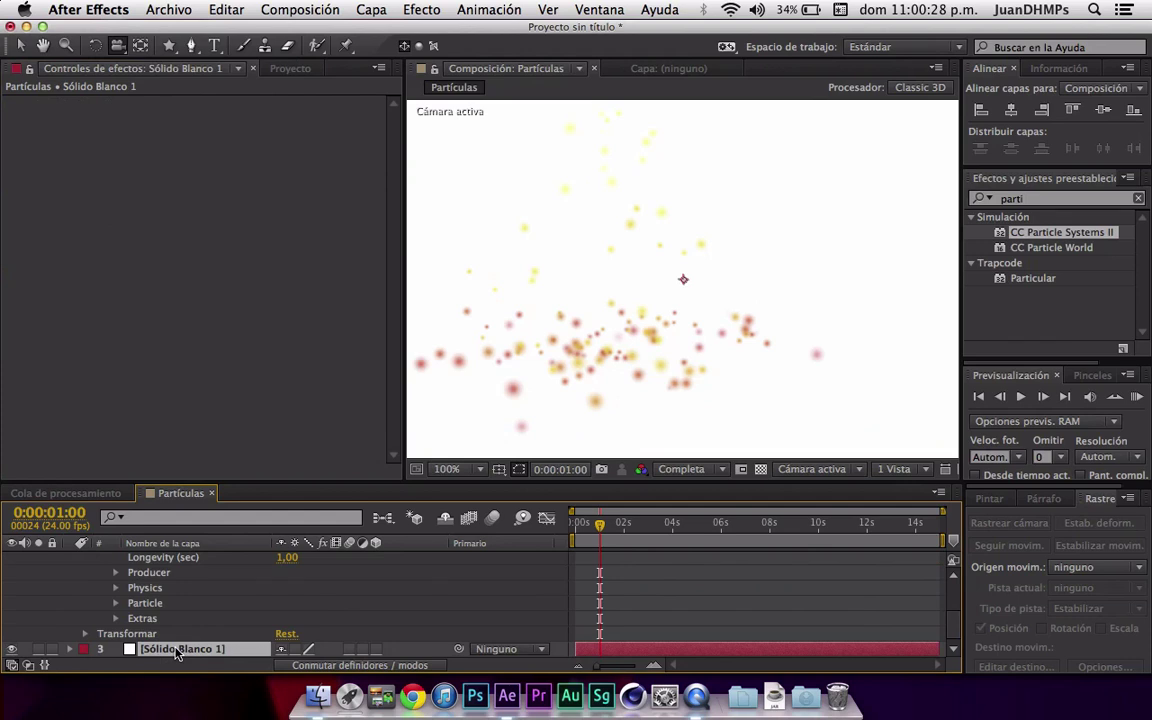
{"action": "key", "text": "Delete"}
{"action": "scroll", "coordinate": [180, 585], "scroll_direction": "up", "scroll_amount": 3}
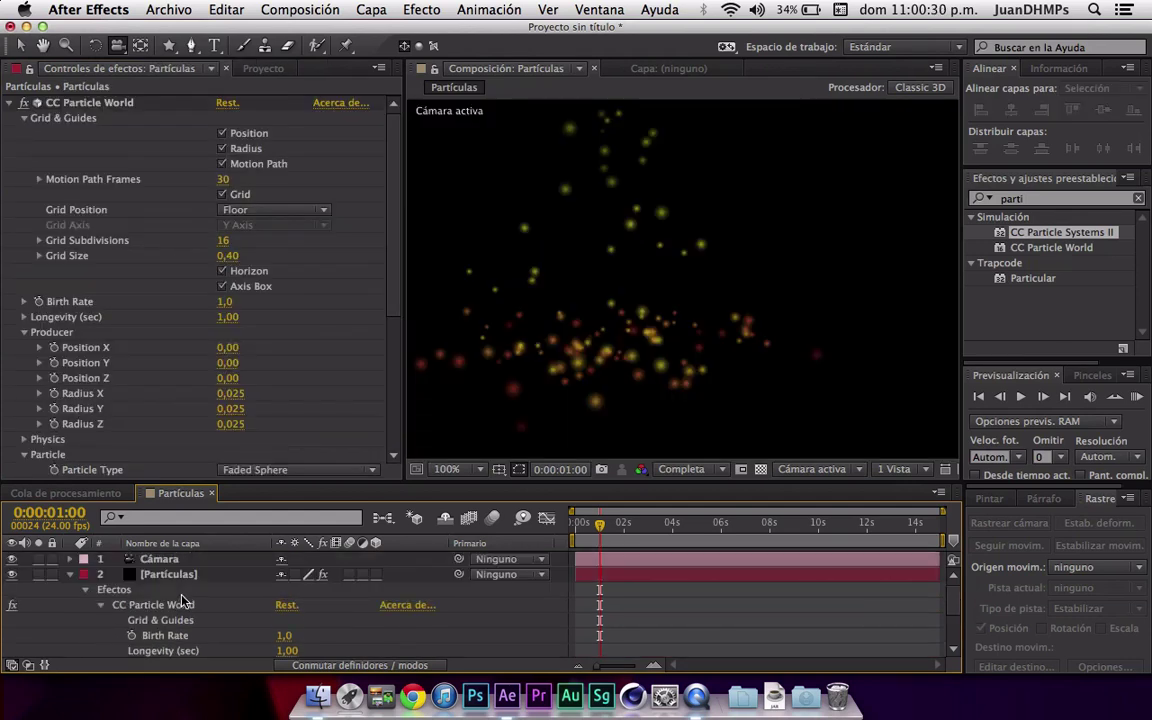
{"action": "scroll", "coordinate": [225, 373], "scroll_direction": "down", "scroll_amount": 5}
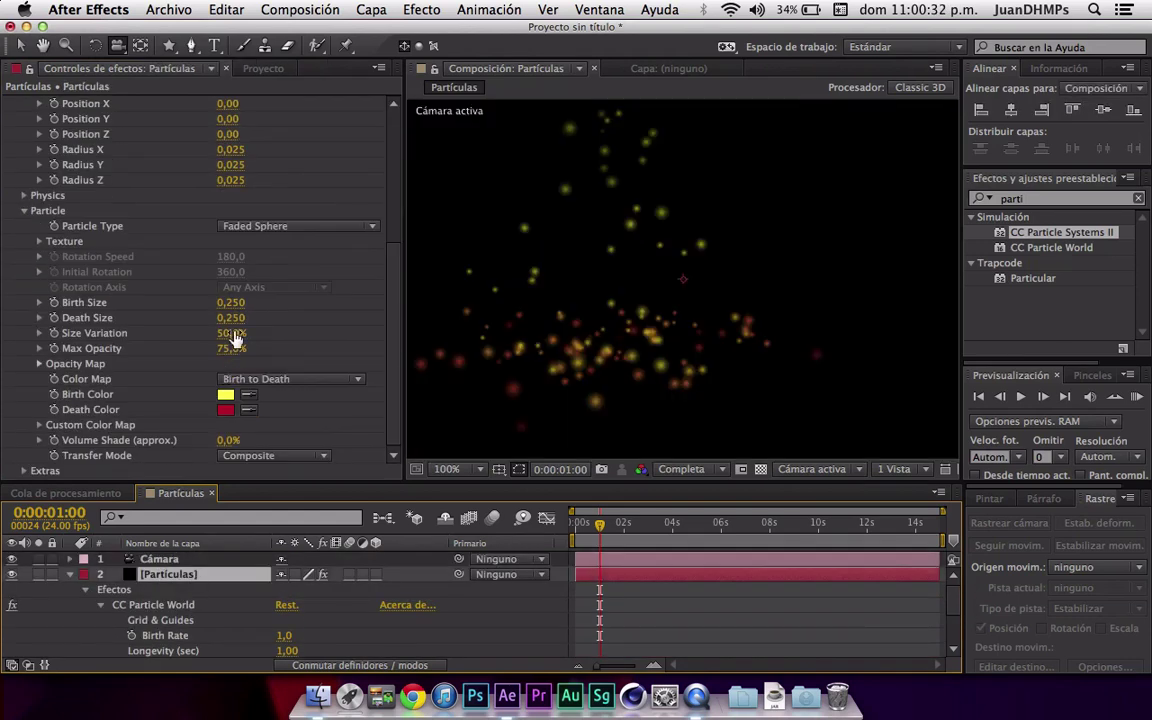
- Try the Darken&Faded Sphere and Bubble particle types, zooming in to inspect the bubbles
{"action": "left_click", "coordinate": [260, 226]}
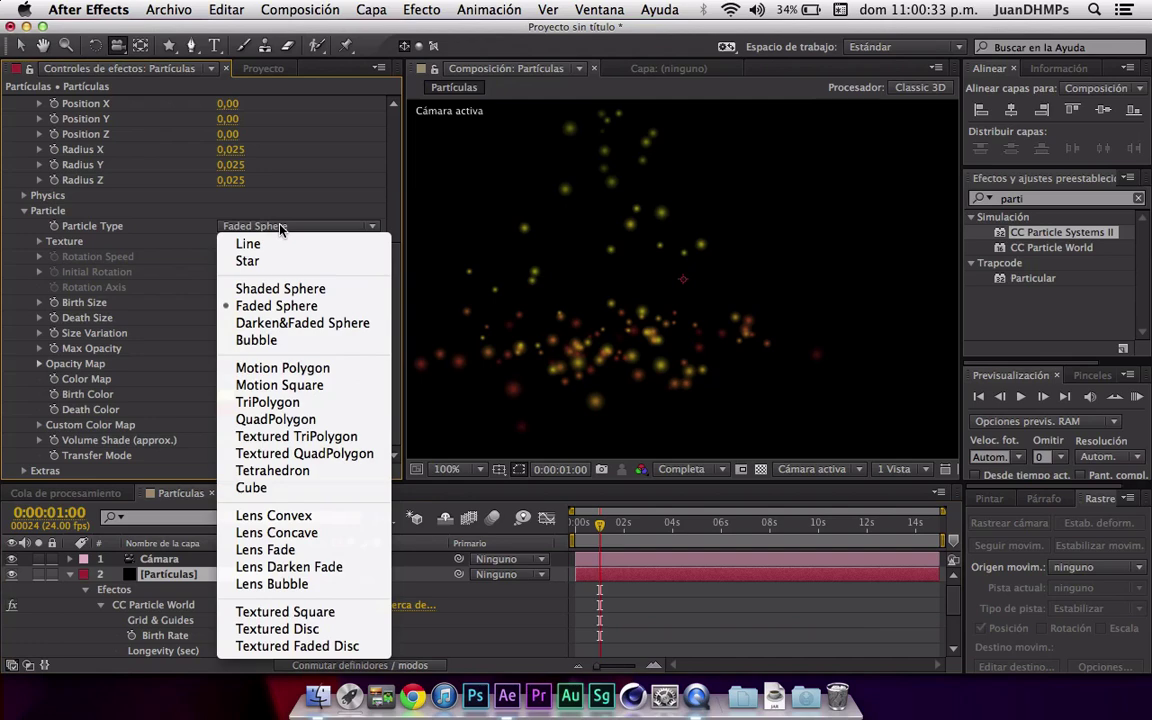
{"action": "left_click", "coordinate": [272, 323]}
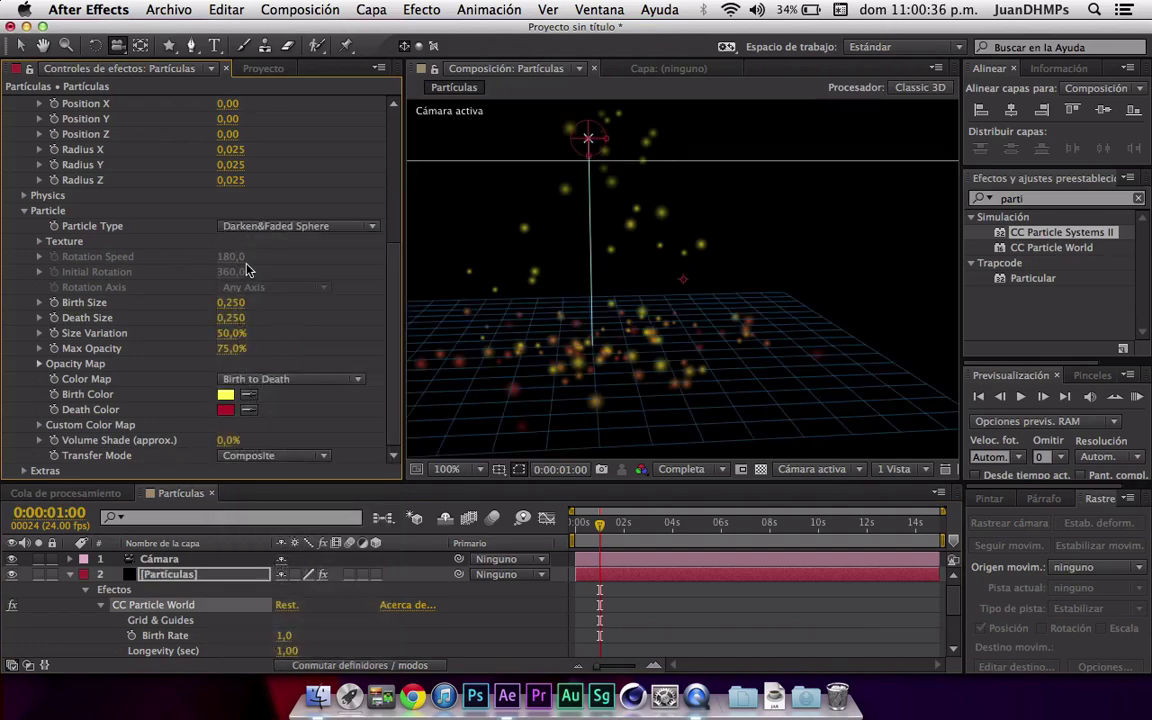
{"action": "left_click", "coordinate": [250, 226]}
{"action": "left_click", "coordinate": [334, 337]}
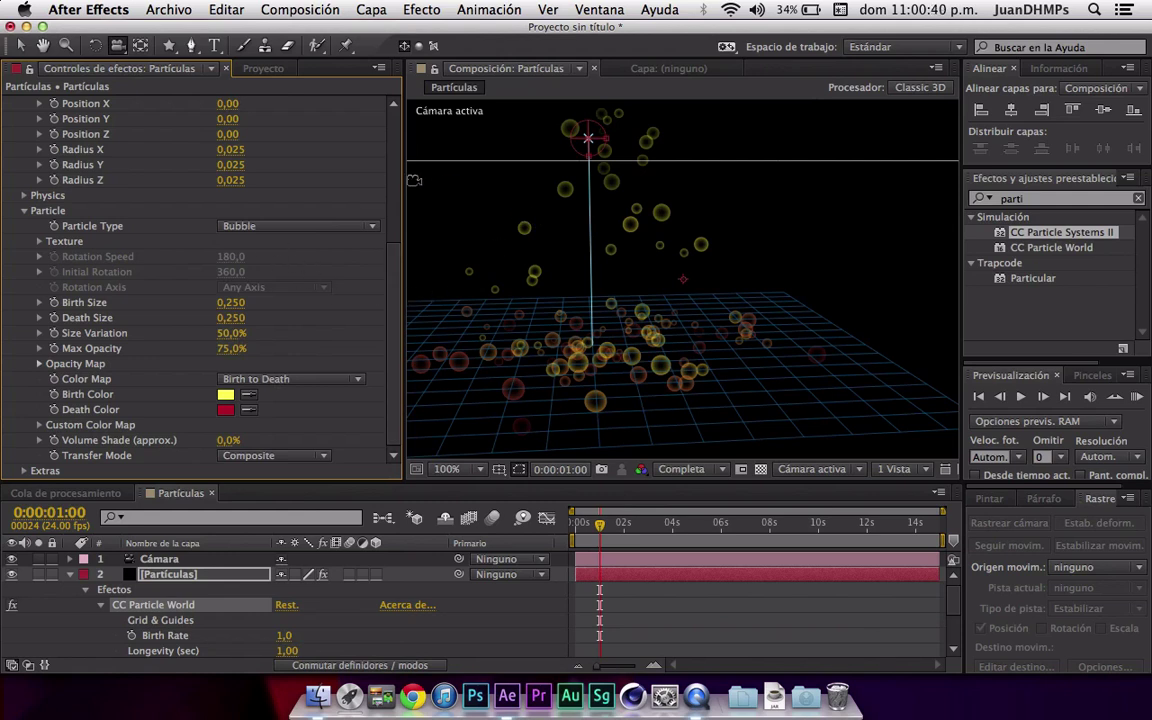
{"action": "key", "text": "comma"}
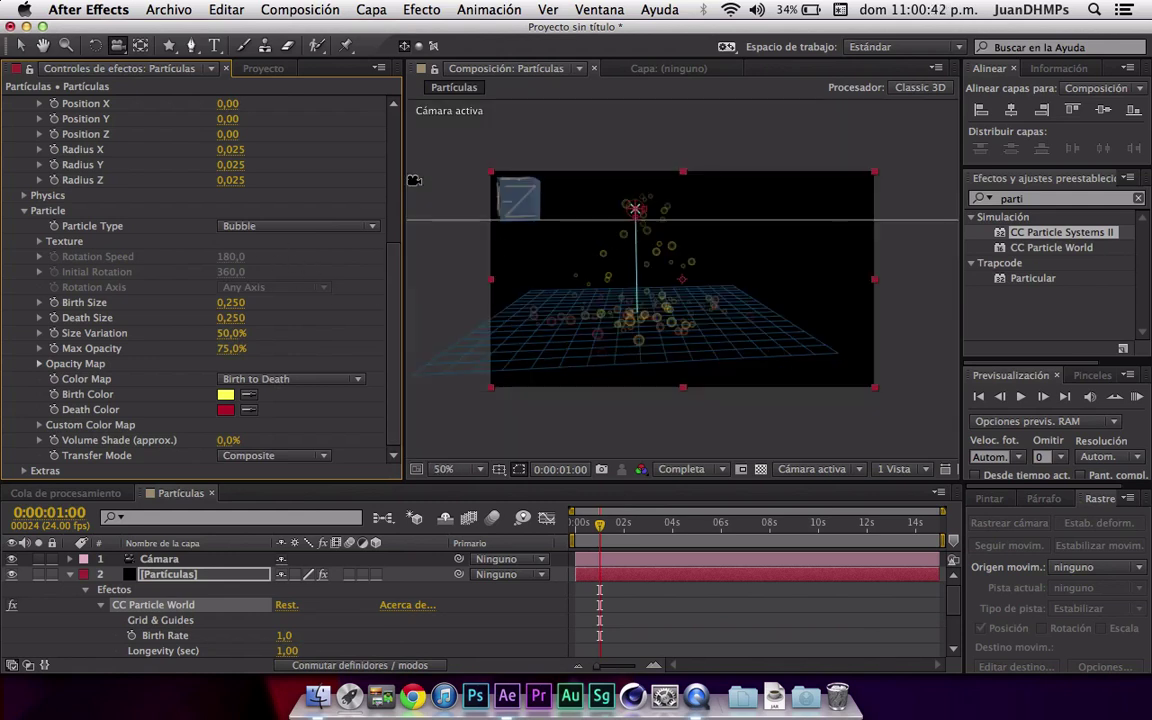
{"action": "key", "text": "period"}
{"action": "key", "text": "period"}
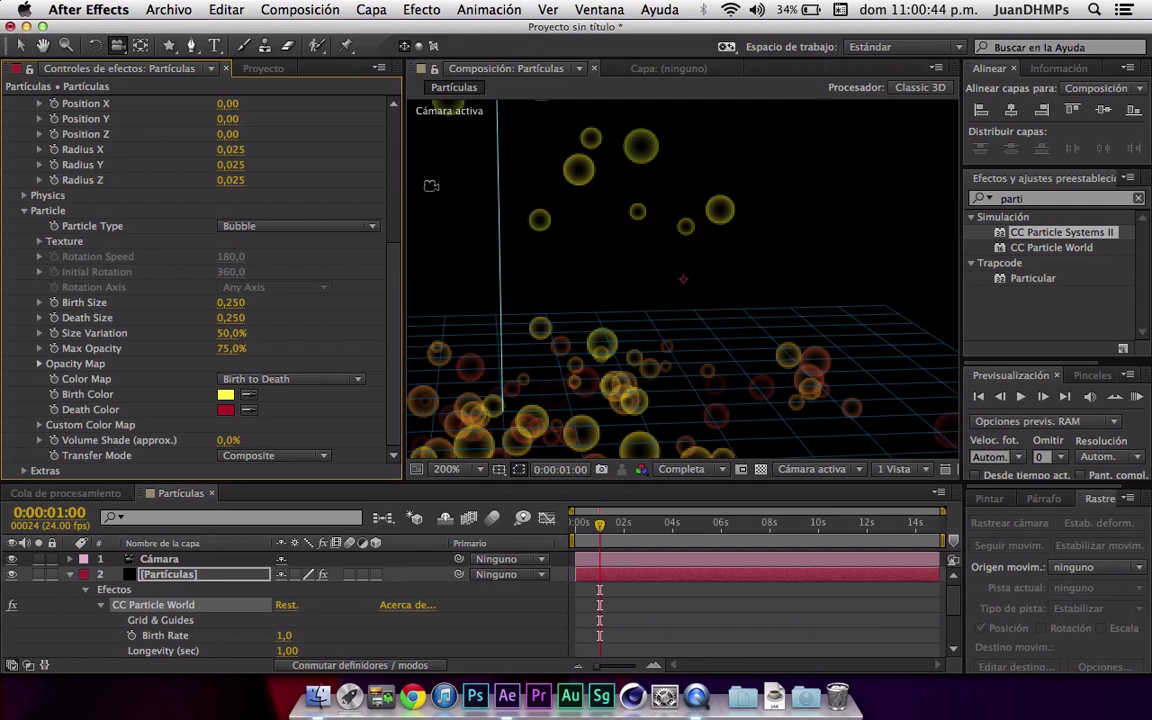
- Cycle the particles through Motion Polygon, Motion Square, TriPolygon and QuadPolygon
{"action": "left_click", "coordinate": [339, 230]}
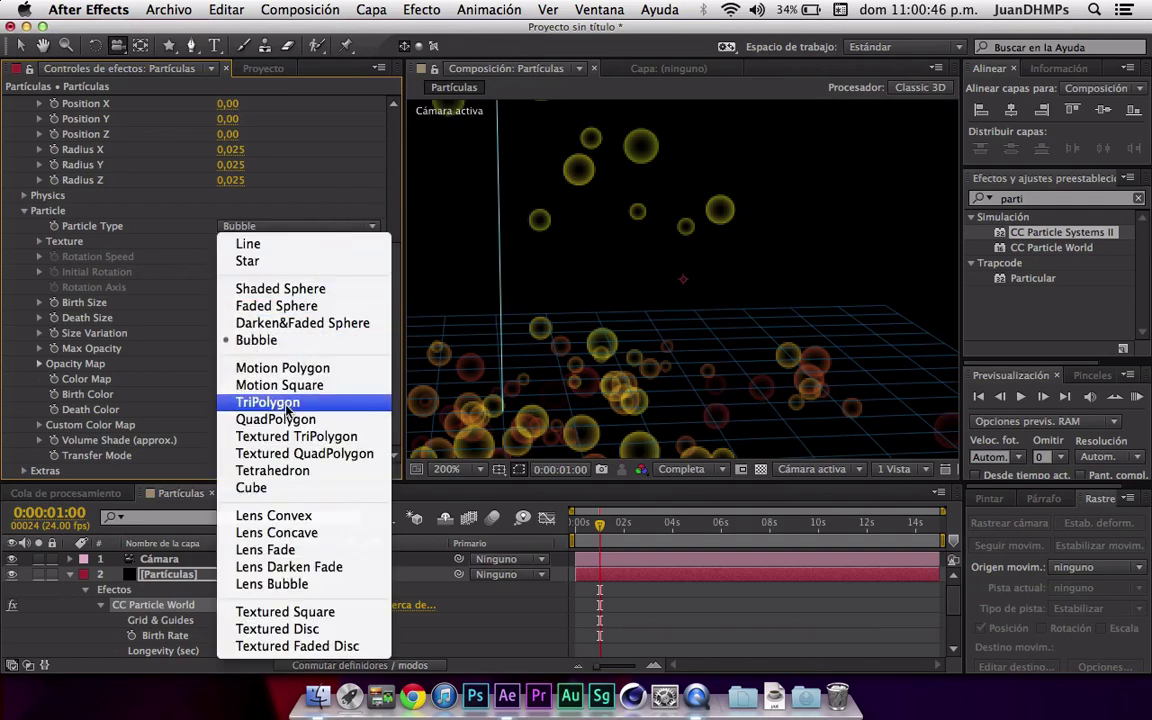
{"action": "left_click", "coordinate": [300, 360]}
{"action": "key", "text": "comma"}
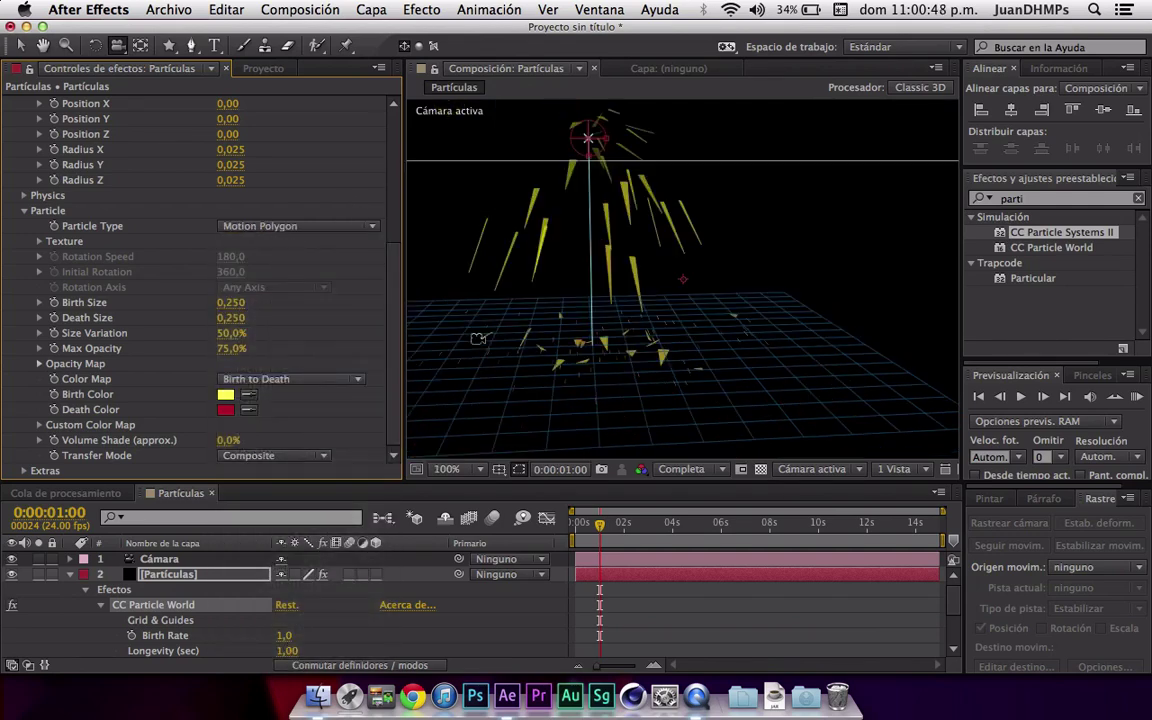
{"action": "left_click", "coordinate": [323, 229]}
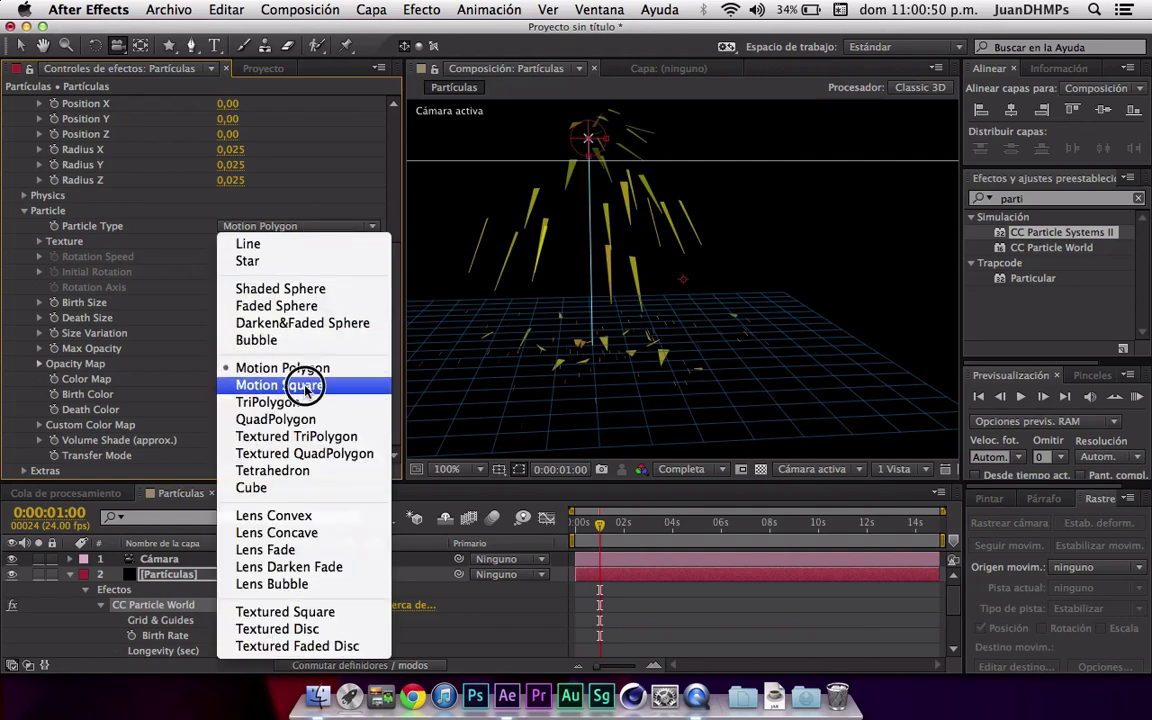
{"action": "left_click", "coordinate": [303, 381]}
{"action": "left_click", "coordinate": [308, 228]}
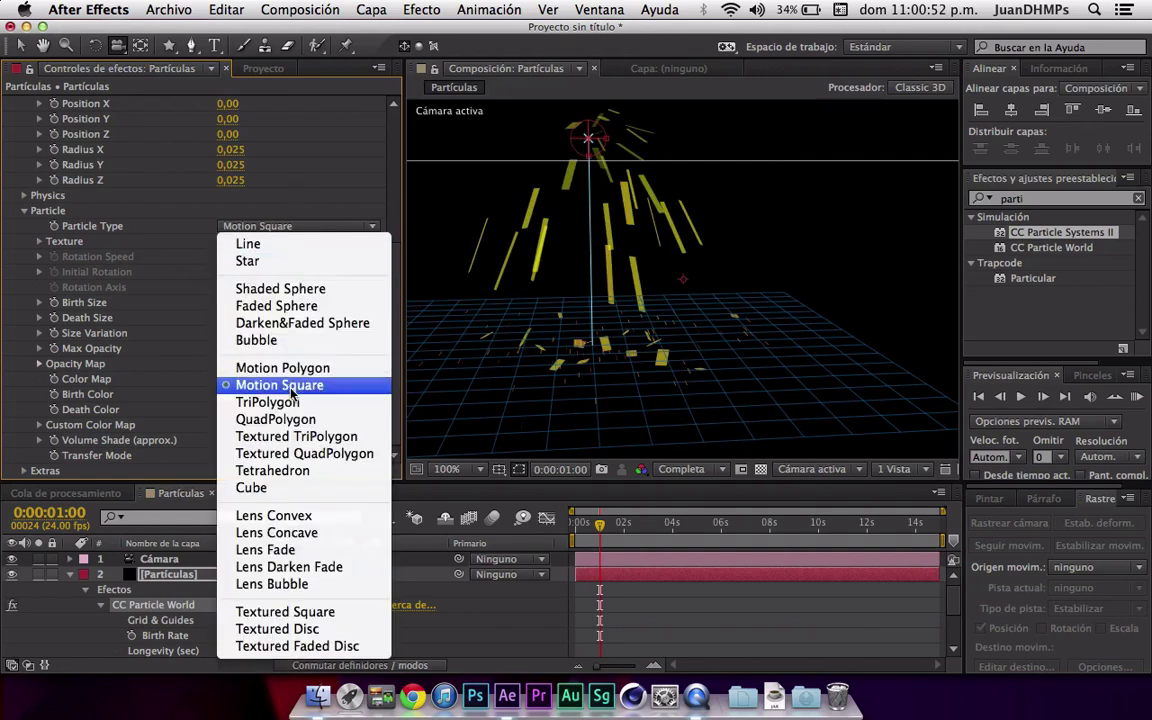
{"action": "left_click", "coordinate": [268, 380]}
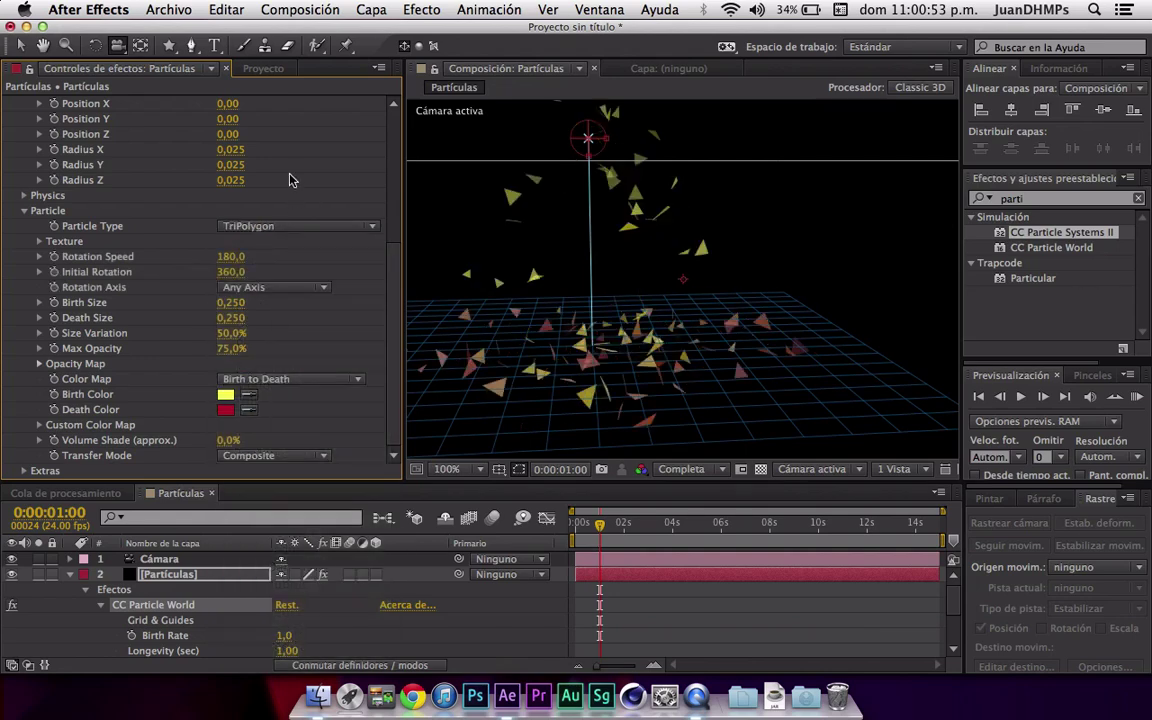
{"action": "left_click", "coordinate": [294, 233]}
{"action": "left_click", "coordinate": [305, 410]}
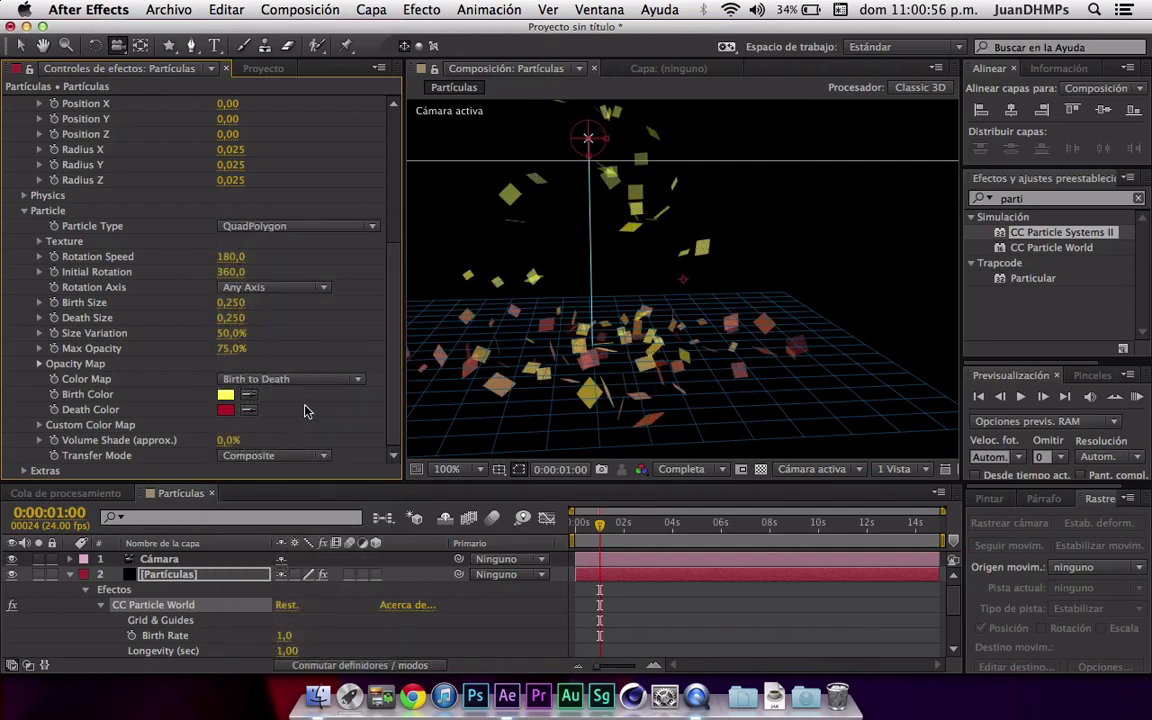
- Try Lens Convex and Lens Darken Fade, undoing each, then settle on Textured Square
{"action": "left_click", "coordinate": [262, 226]}
{"action": "left_click", "coordinate": [280, 466]}
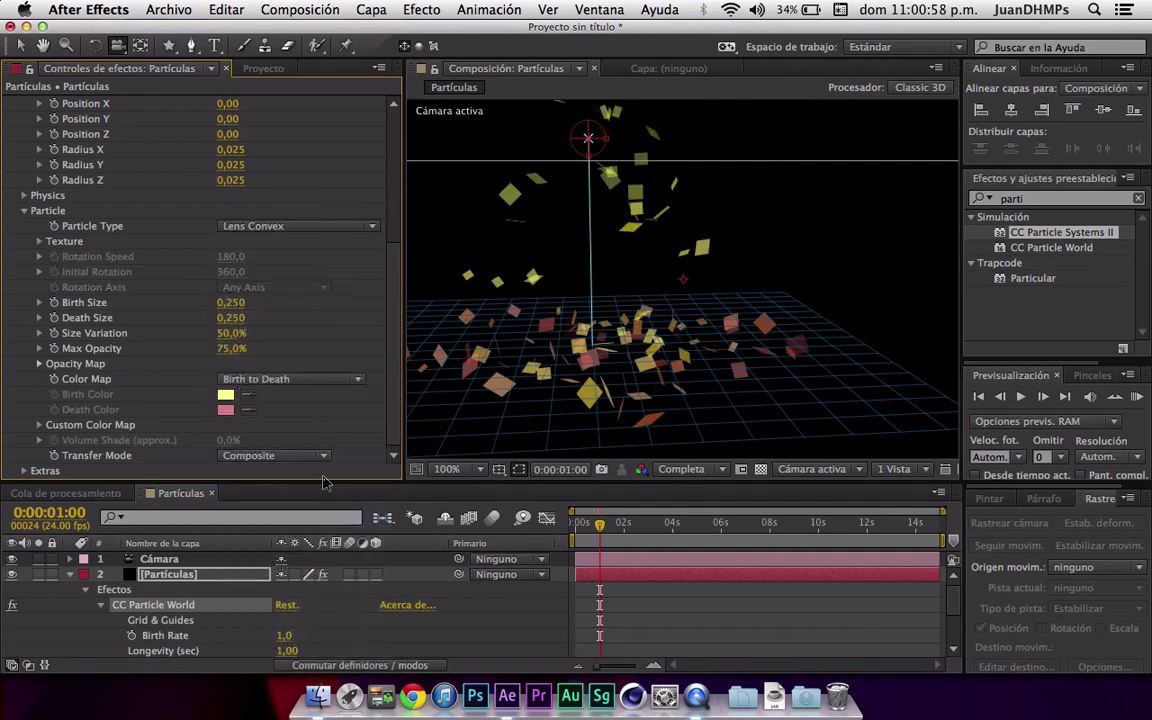
{"action": "key", "text": "super+z"}
{"action": "left_click", "coordinate": [285, 226]}
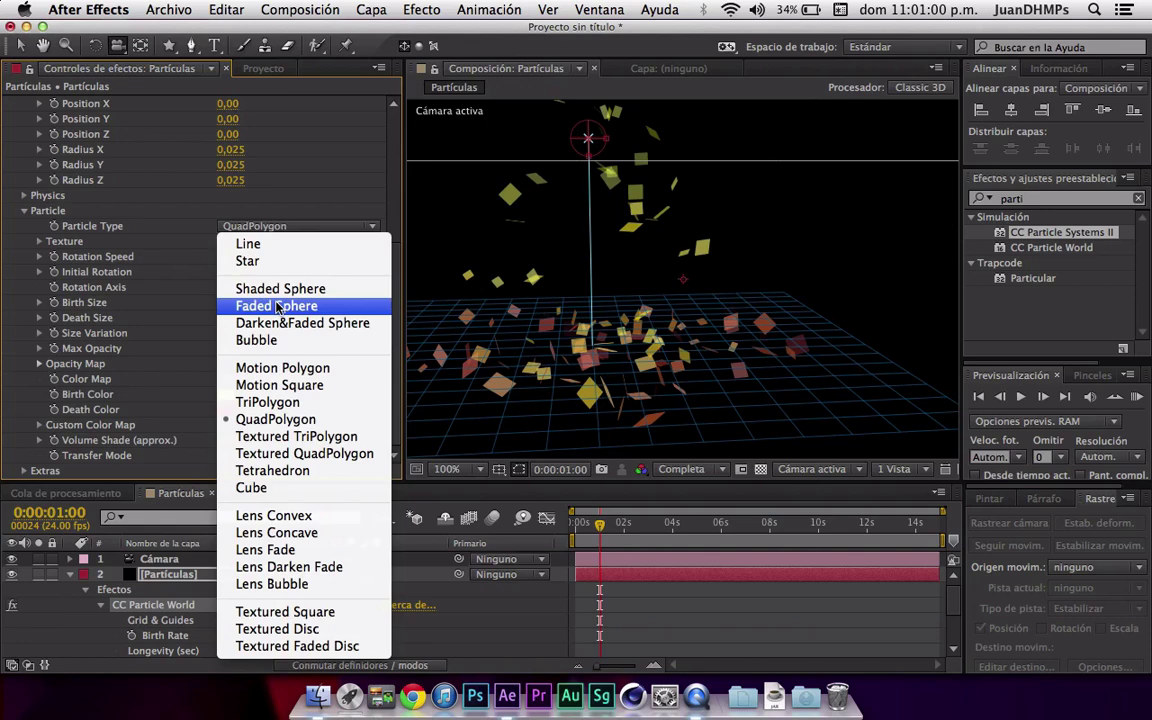
{"action": "left_click", "coordinate": [275, 516]}
{"action": "key", "text": "super+z"}
{"action": "left_click", "coordinate": [250, 225]}
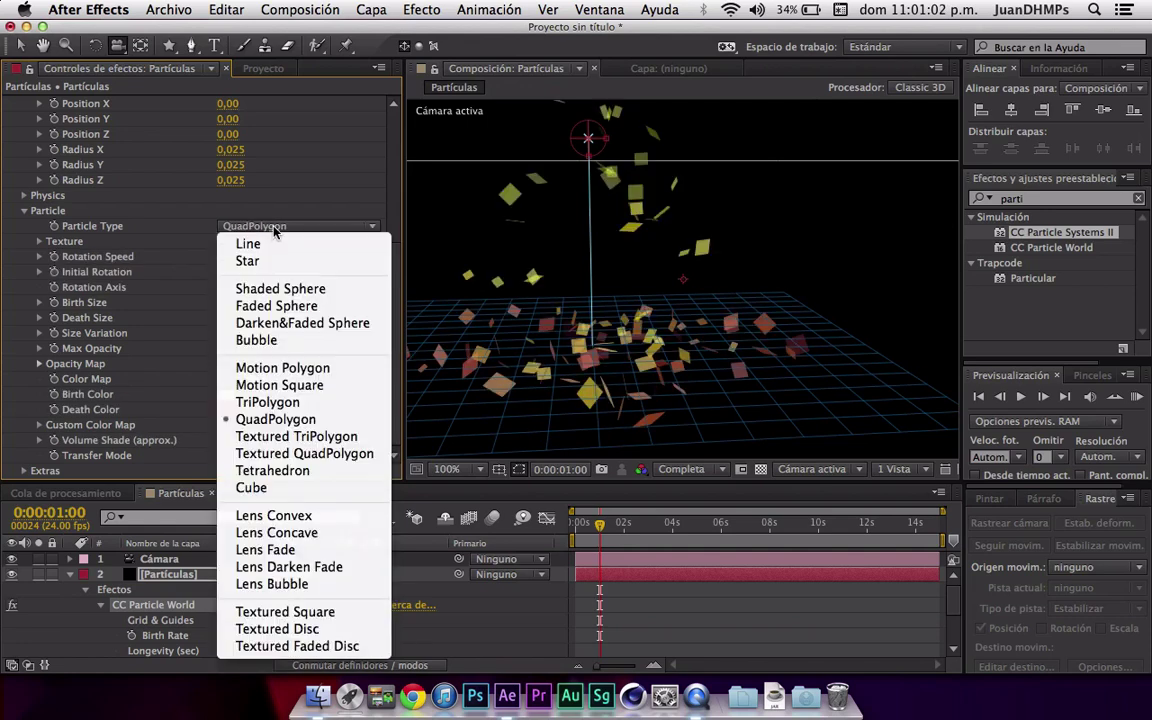
{"action": "left_click", "coordinate": [285, 566]}
{"action": "key", "text": "super+z"}
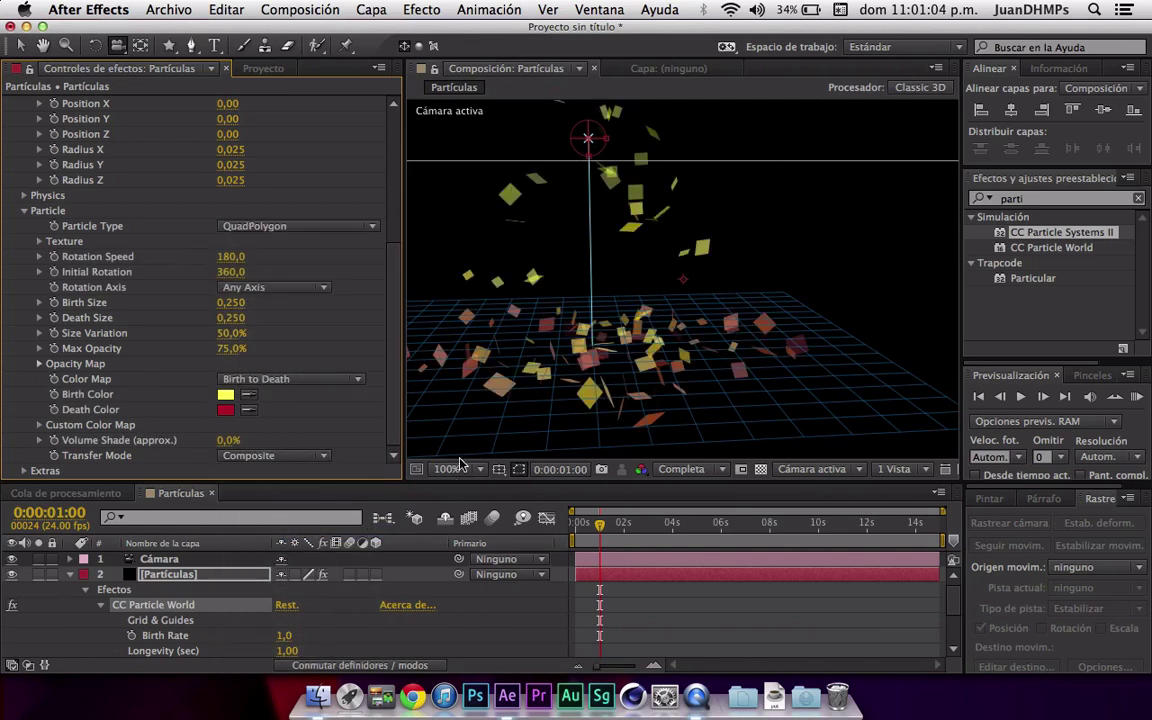
{"action": "left_click", "coordinate": [262, 226]}
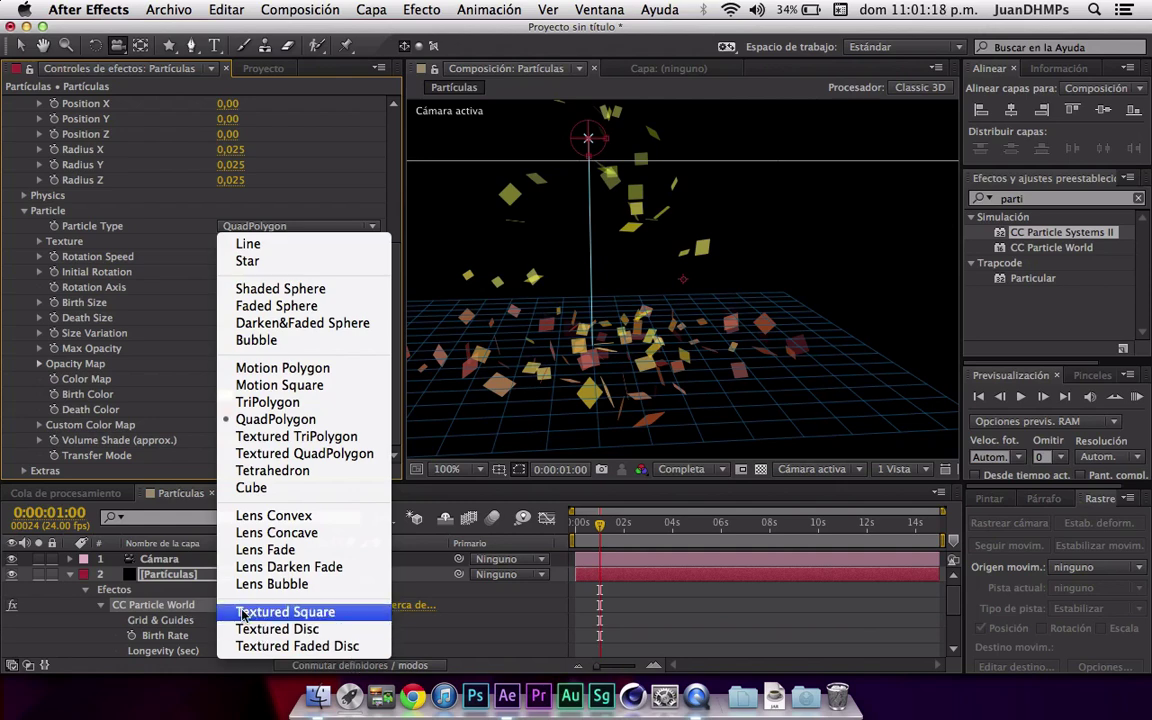
{"action": "left_click", "coordinate": [250, 614]}
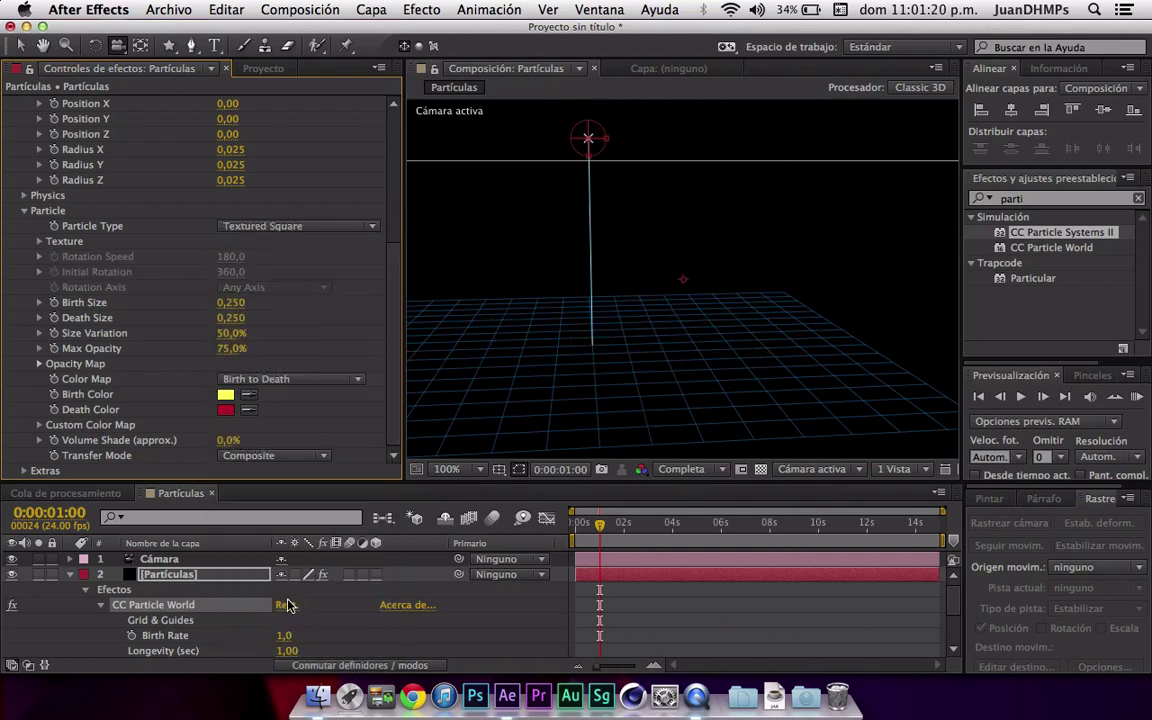
- Create a new white solid and cut three star masks into it
{"action": "key", "text": "super+y"}
{"action": "key", "text": "Return"}
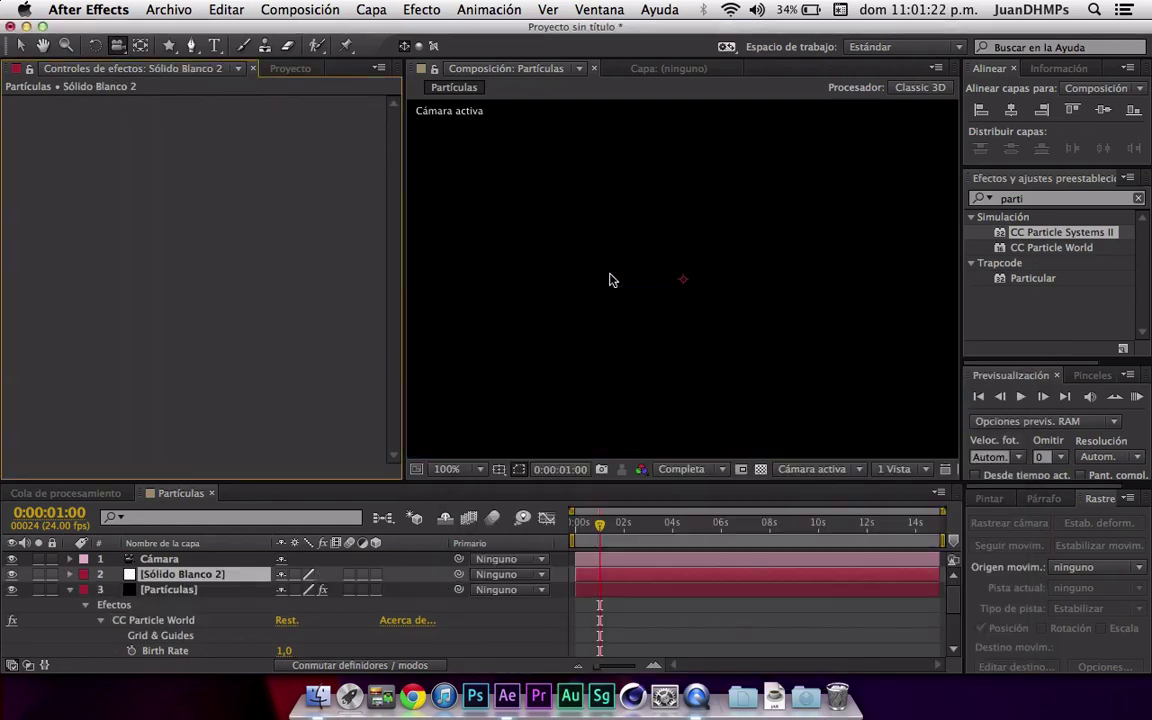
{"action": "key", "text": "g"}
{"action": "left_click", "coordinate": [169, 45]}
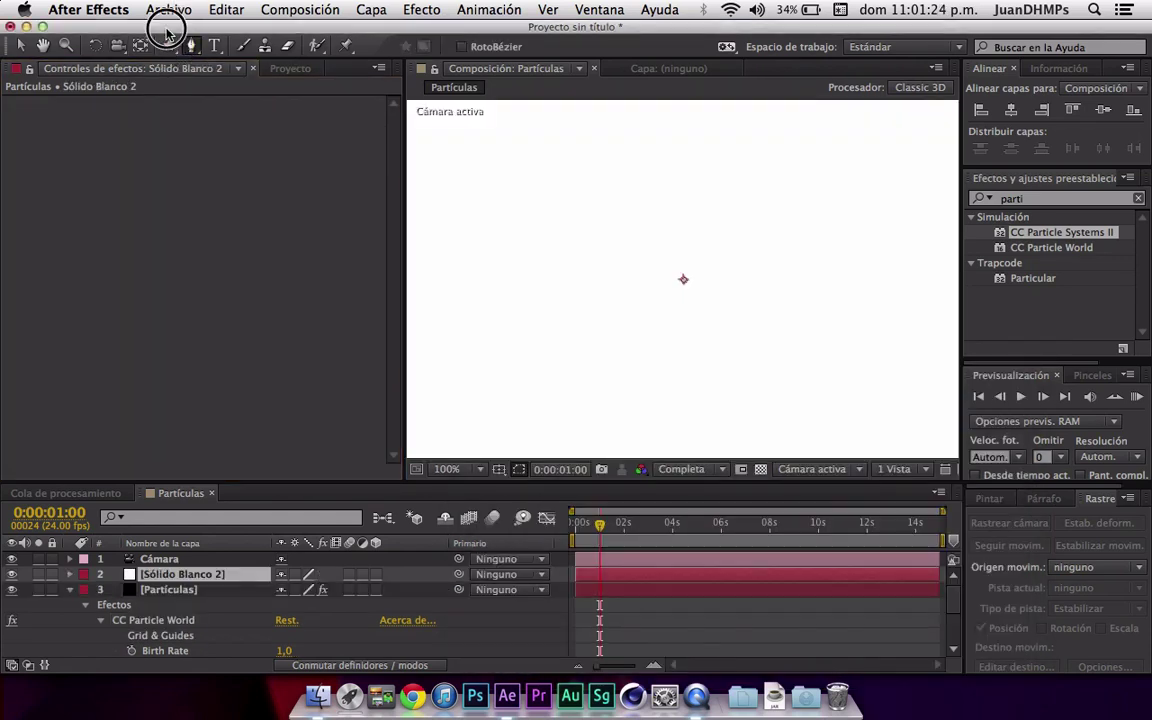
{"action": "left_click_drag", "start_coordinate": [522, 165], "coordinate": [544, 206]}
{"action": "left_click", "coordinate": [564, 223]}
{"action": "left_click_drag", "start_coordinate": [594, 240], "coordinate": [594, 216]}
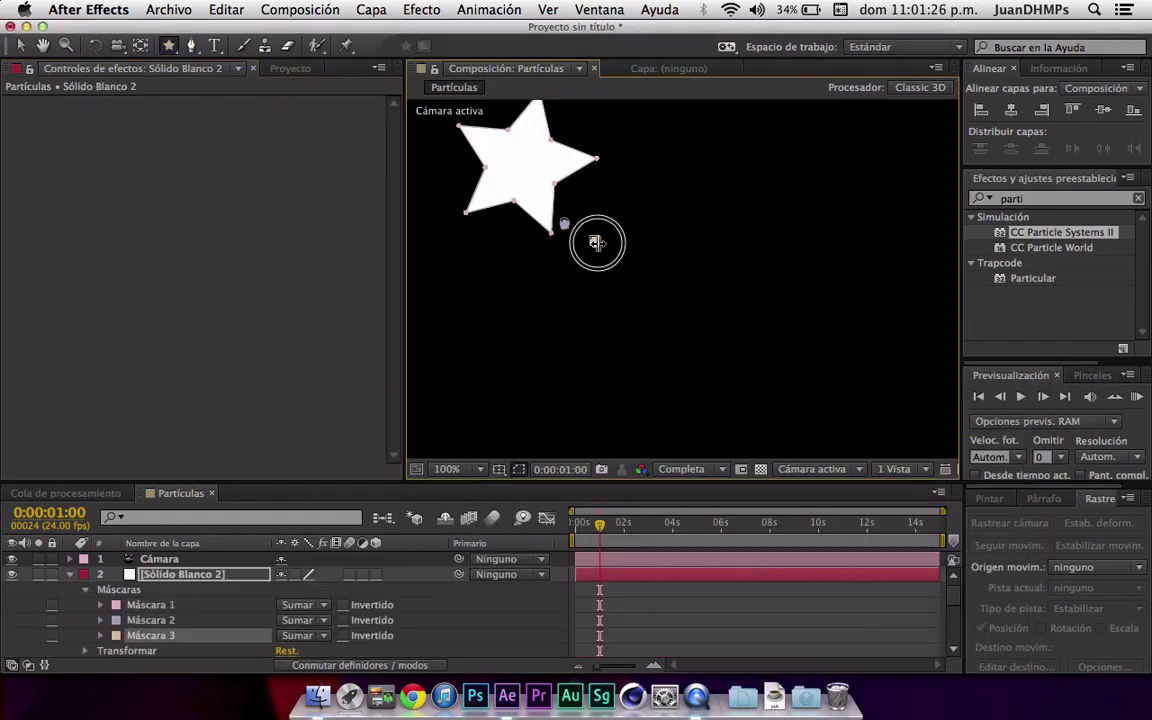
{"action": "left_click_drag", "start_coordinate": [662, 185], "coordinate": [673, 149]}
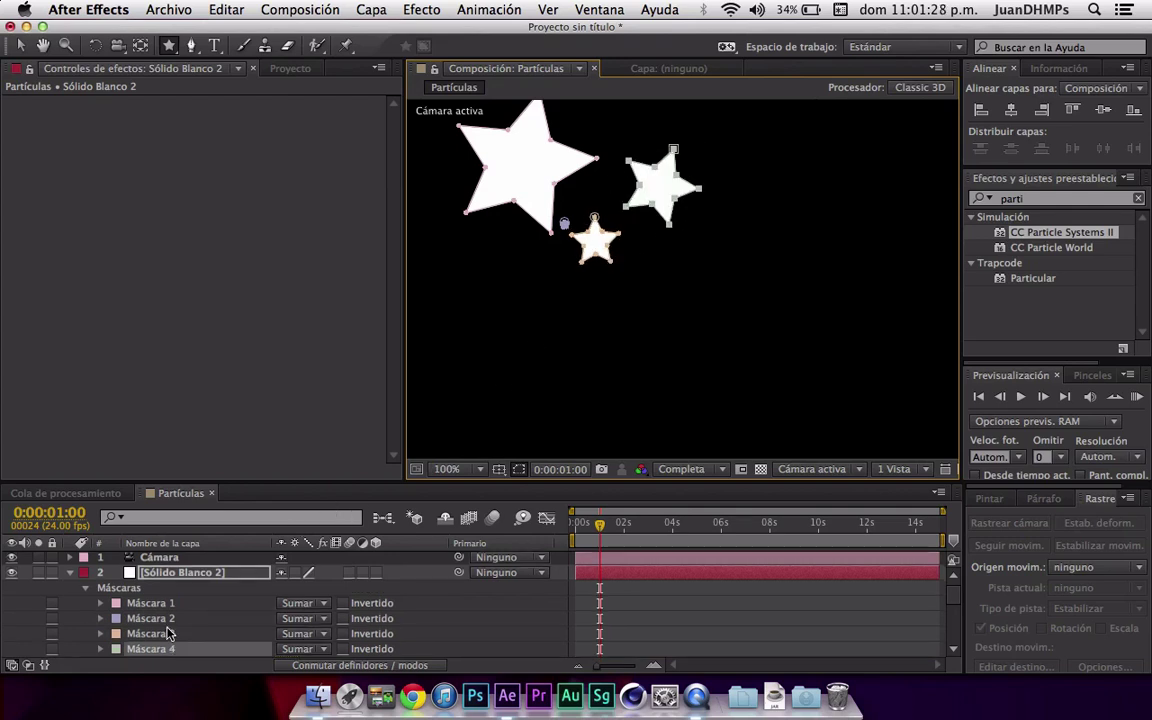
- Precompose the star-masked solid as 'Sólido Blanco 2 Comp. 1', then reselect the Partículas layer
{"action": "left_click", "coordinate": [173, 572]}
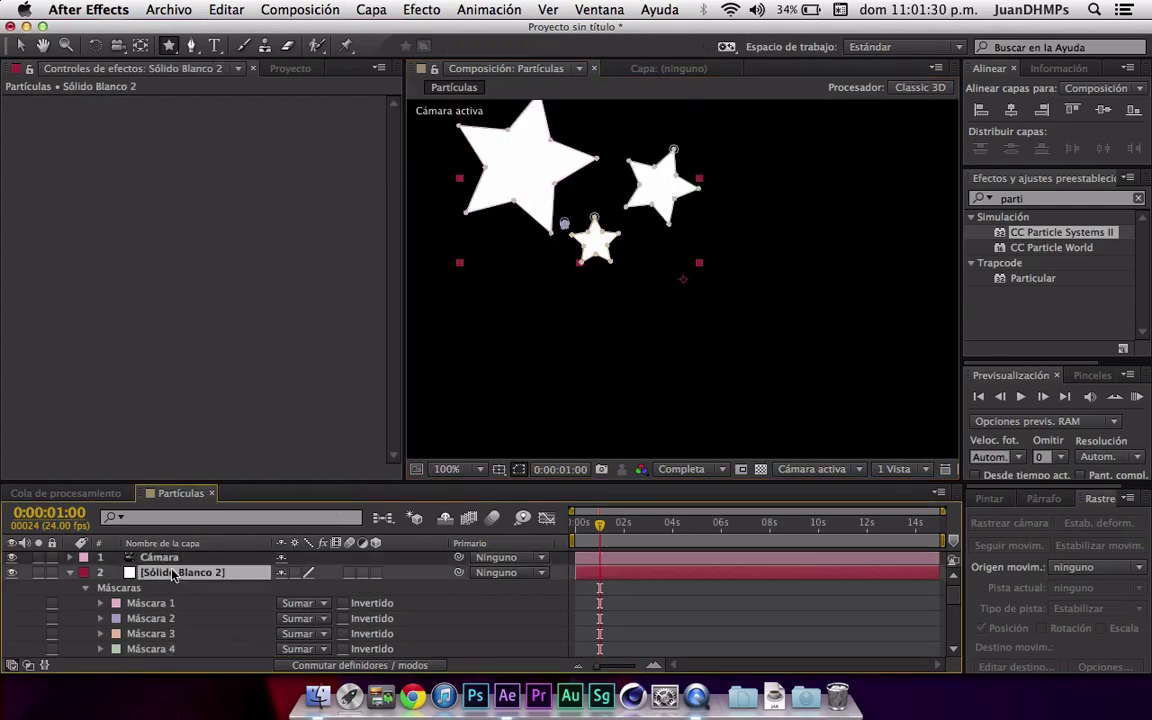
{"action": "key", "text": "super+shift+c"}
{"action": "key", "text": "Return"}
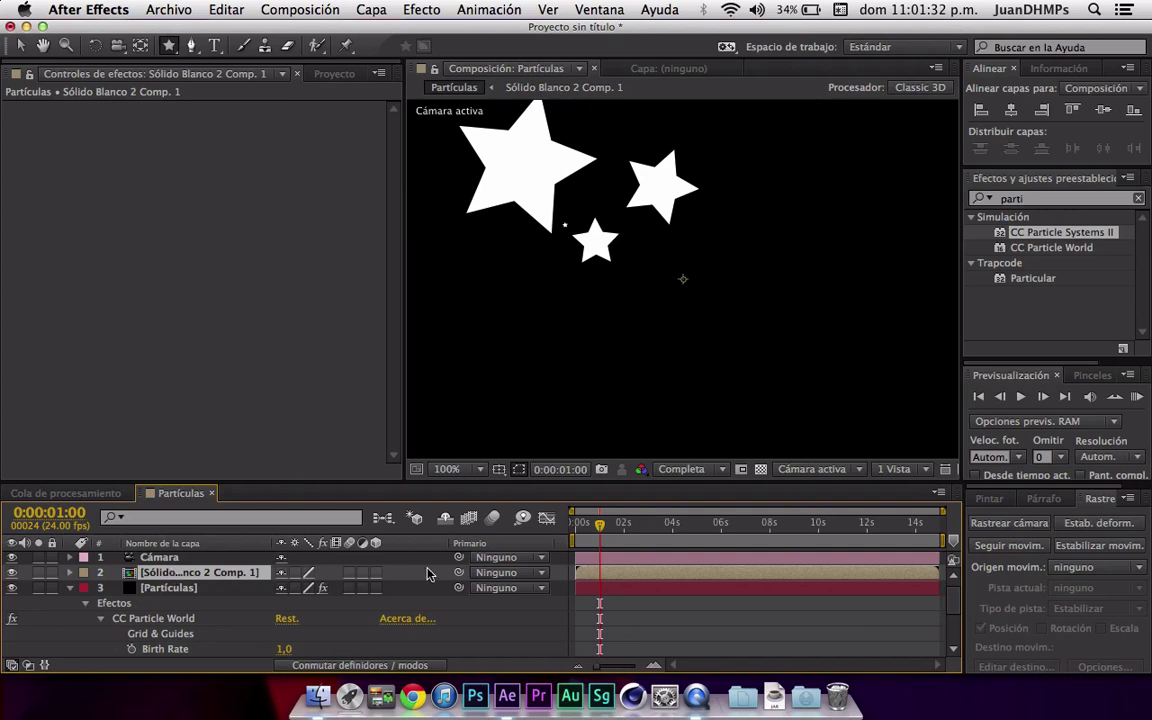
{"action": "key", "text": "super+z"}
{"action": "key", "text": "super+shift+c"}
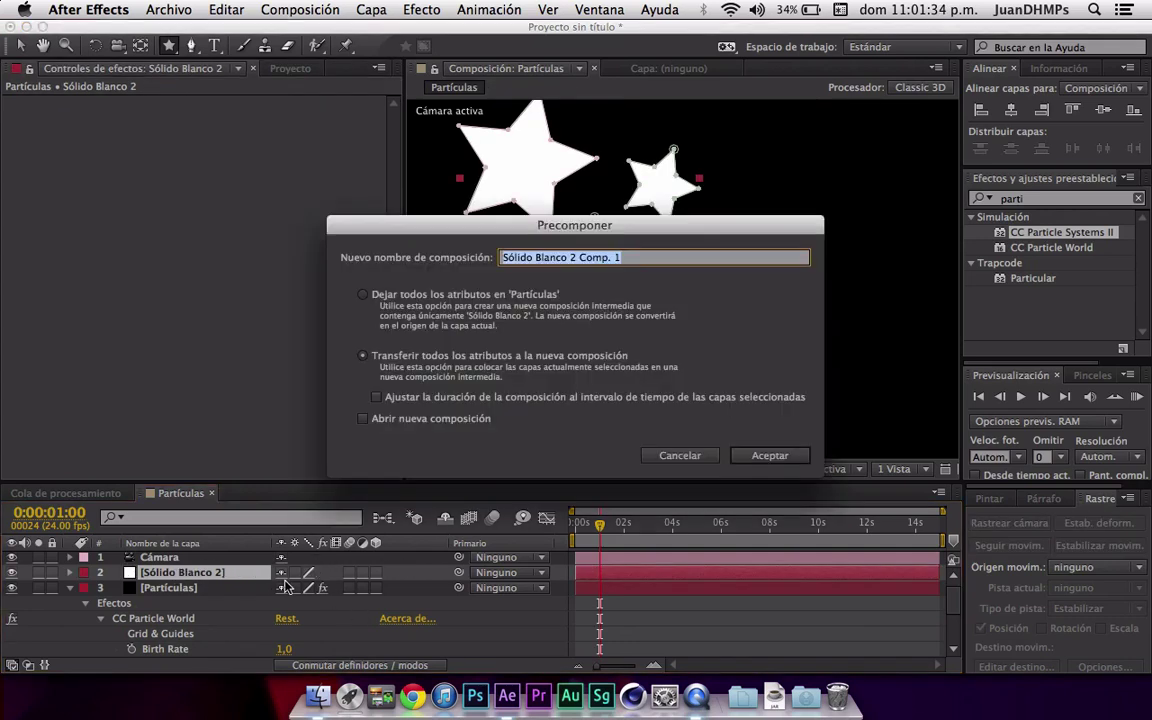
{"action": "left_click", "coordinate": [770, 455]}
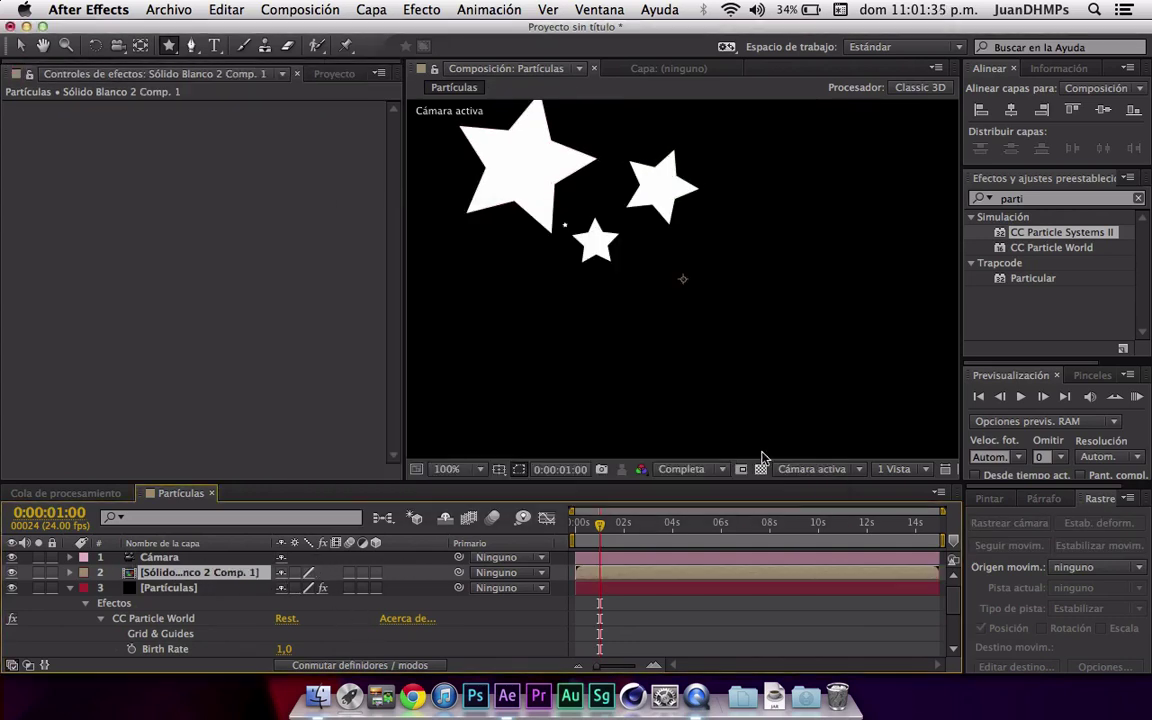
{"action": "left_click", "coordinate": [170, 589]}
{"action": "scroll", "coordinate": [90, 334], "scroll_direction": "down", "scroll_amount": 3}
{"action": "scroll", "coordinate": [90, 343], "scroll_direction": "down", "scroll_amount": 3}
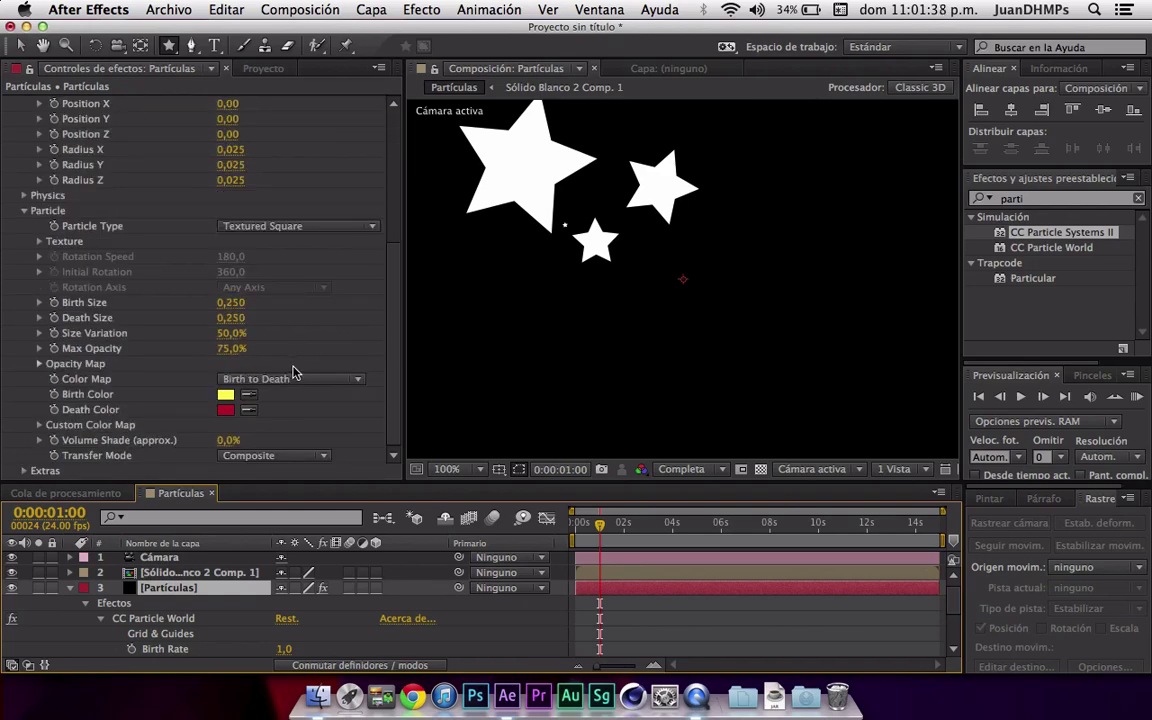
- Set the particle Texture Layer to 'Sólido Blanco 2 Comp. 1' and advance time to see the stars
{"action": "left_click", "coordinate": [266, 229]}
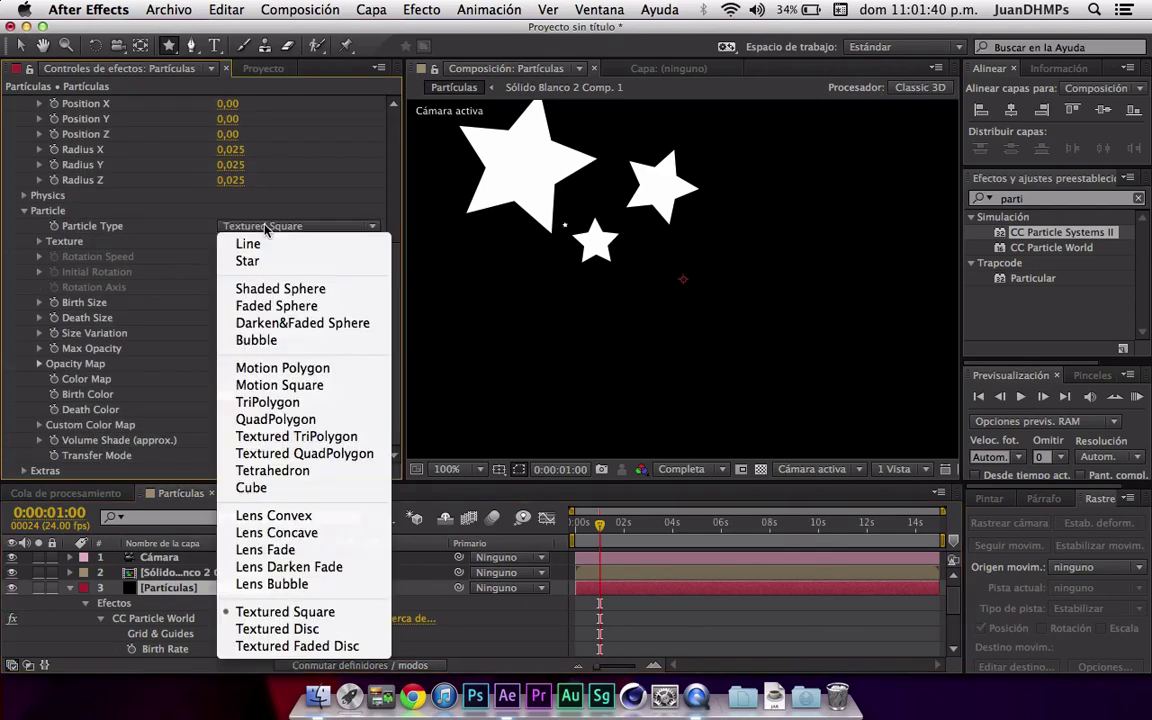
{"action": "left_click", "coordinate": [241, 612]}
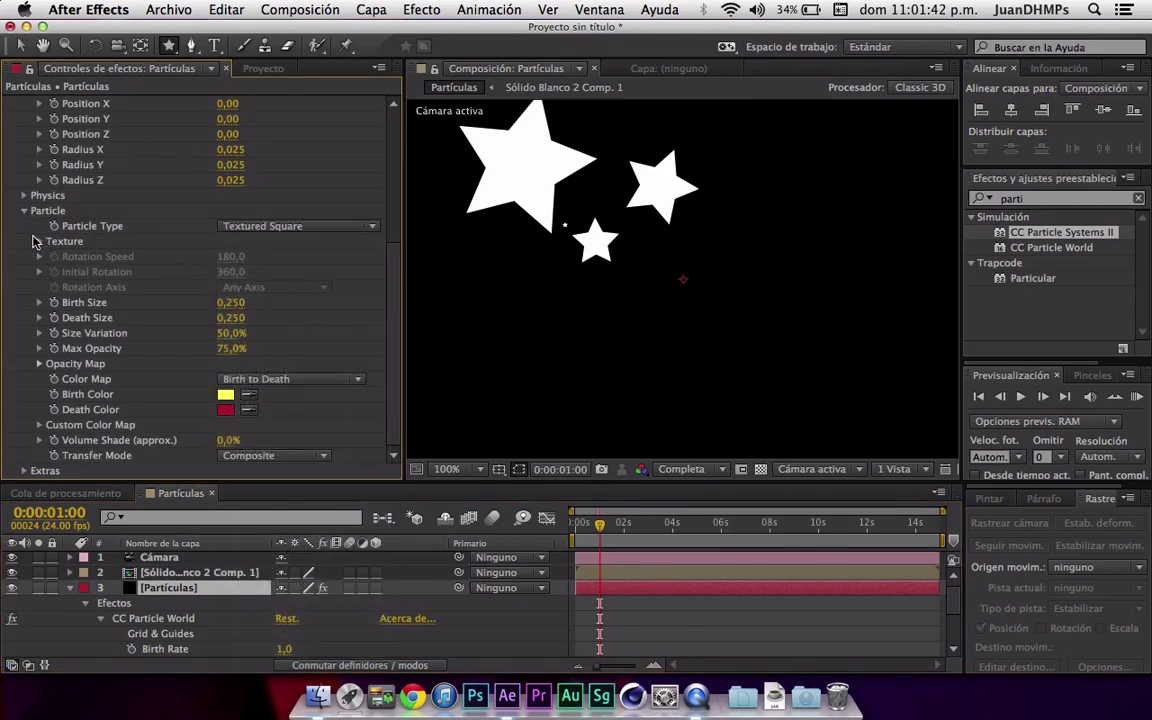
{"action": "left_click", "coordinate": [41, 242]}
{"action": "left_click", "coordinate": [272, 258]}
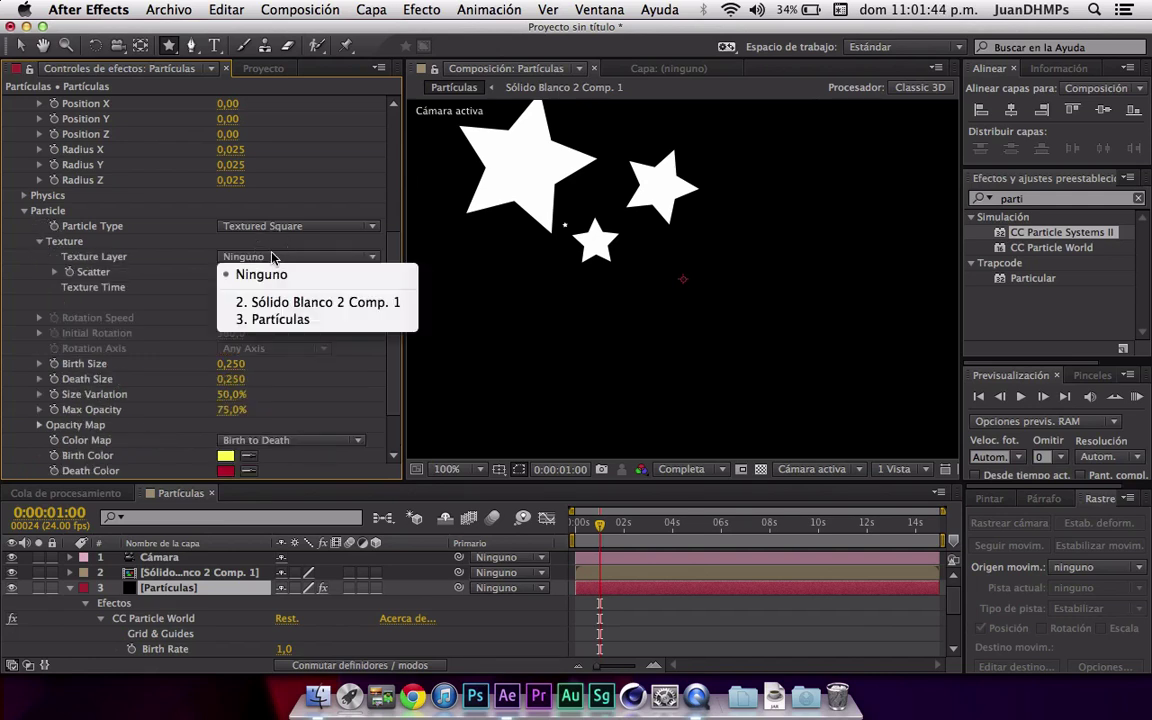
{"action": "left_click", "coordinate": [278, 304]}
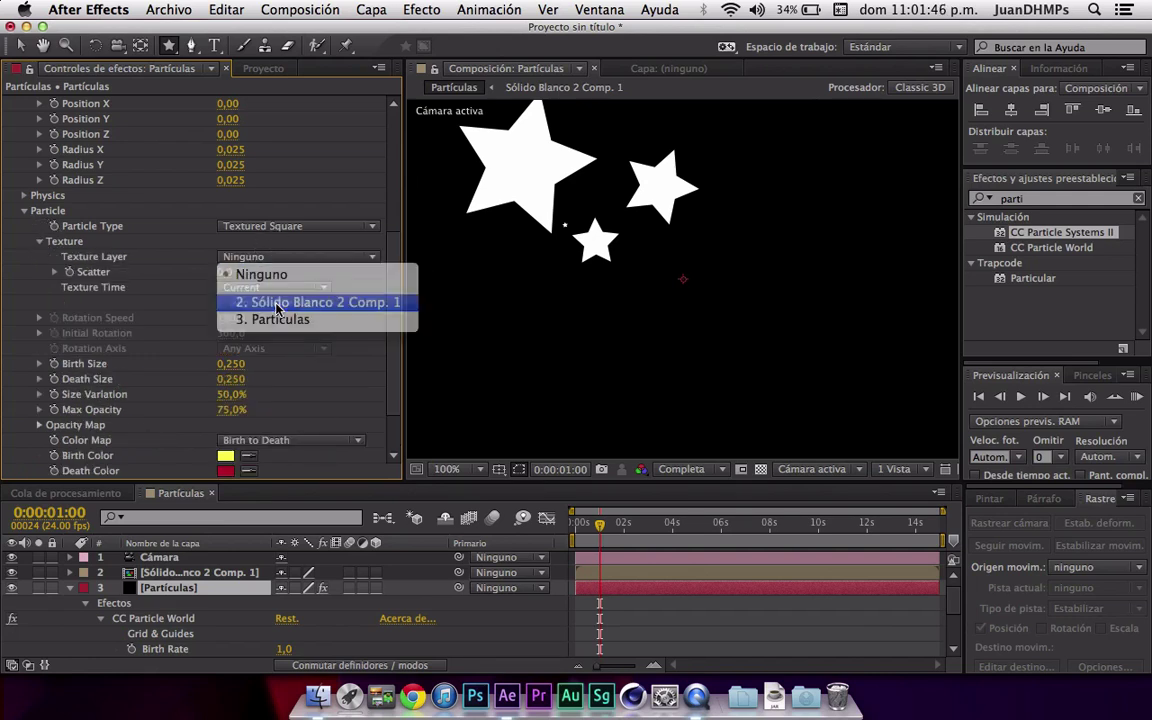
{"action": "scroll", "coordinate": [524, 393], "scroll_direction": "up", "scroll_amount": 4}
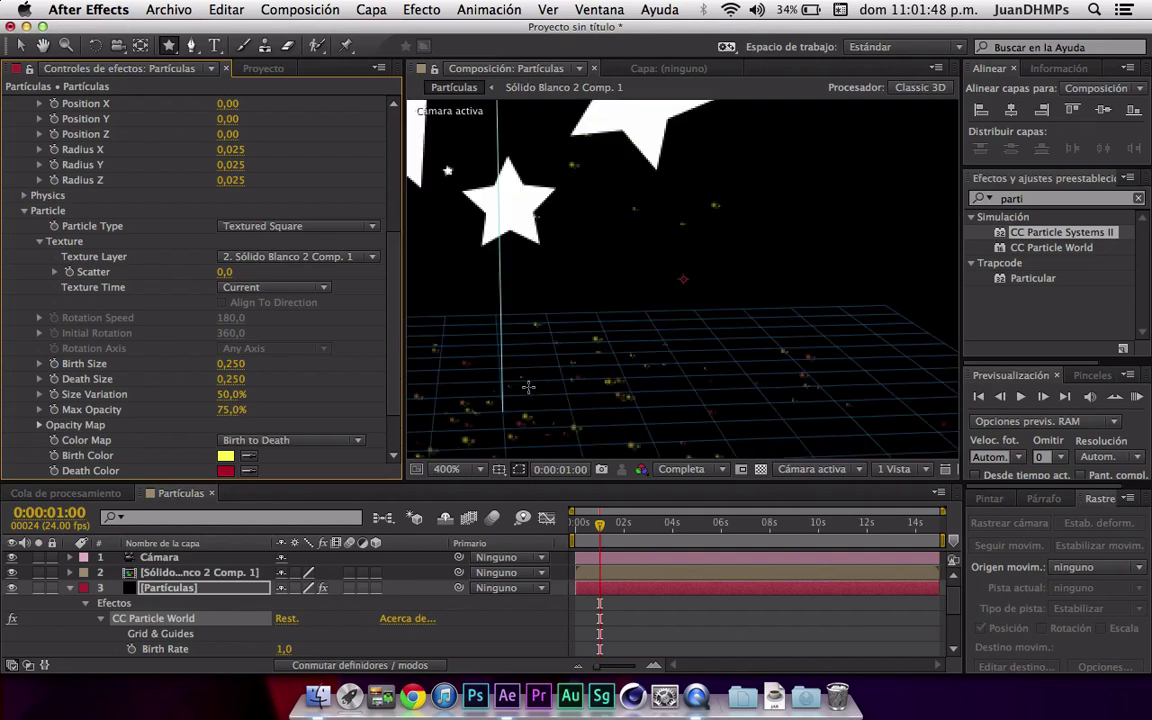
{"action": "left_click_drag", "start_coordinate": [609, 522], "coordinate": [614, 522]}
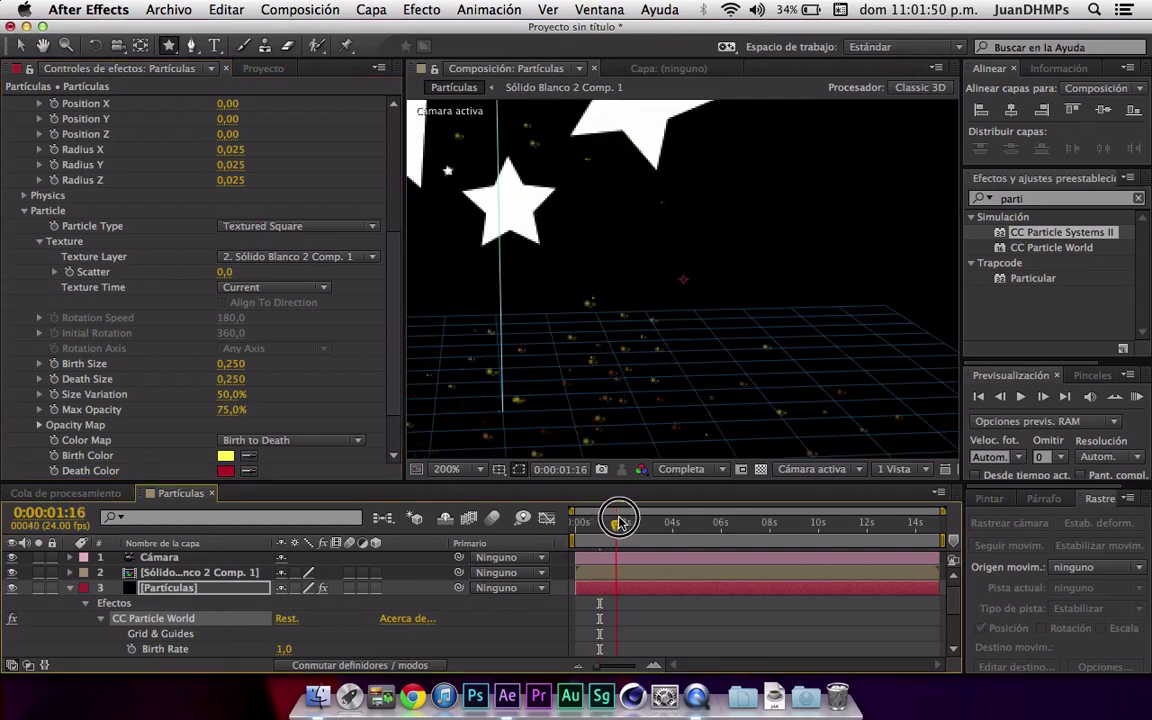
- Raise the particles' Birth Size to 2.480 to make the stars much larger
{"action": "scroll", "coordinate": [527, 250], "scroll_direction": "up", "scroll_amount": 1}
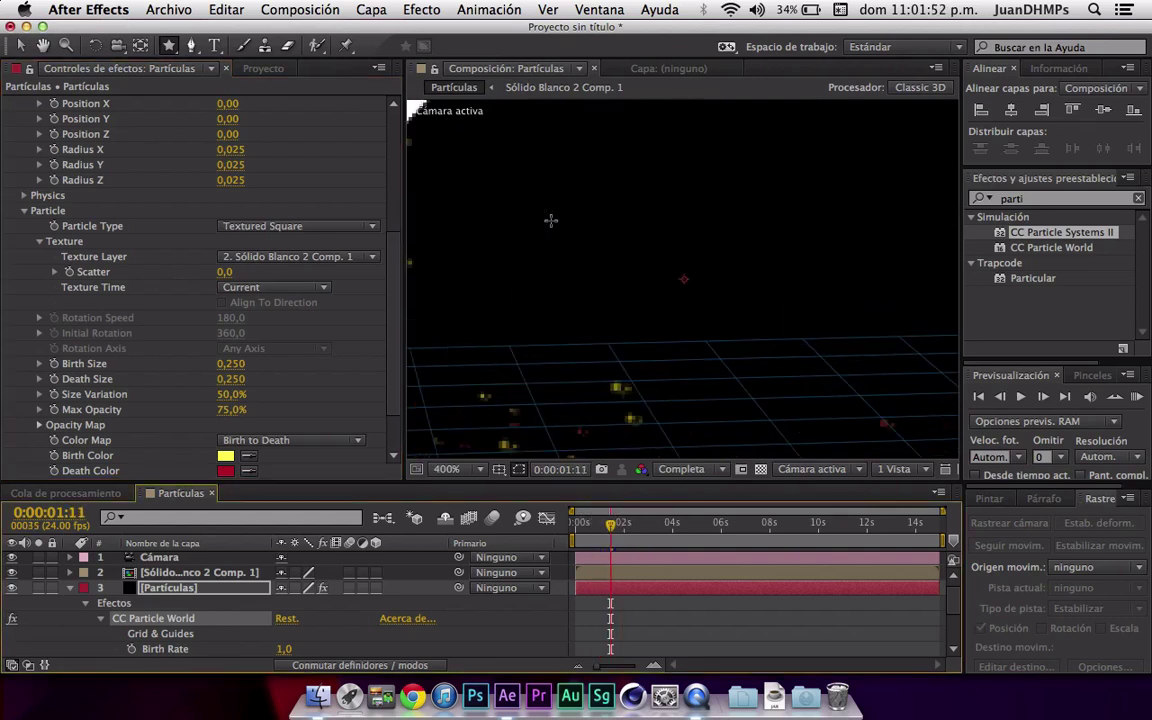
{"action": "scroll", "coordinate": [550, 221], "scroll_direction": "down", "scroll_amount": 1}
{"action": "scroll", "coordinate": [522, 257], "scroll_direction": "up", "scroll_amount": 1}
{"action": "scroll", "coordinate": [541, 318], "scroll_direction": "down", "scroll_amount": 4}
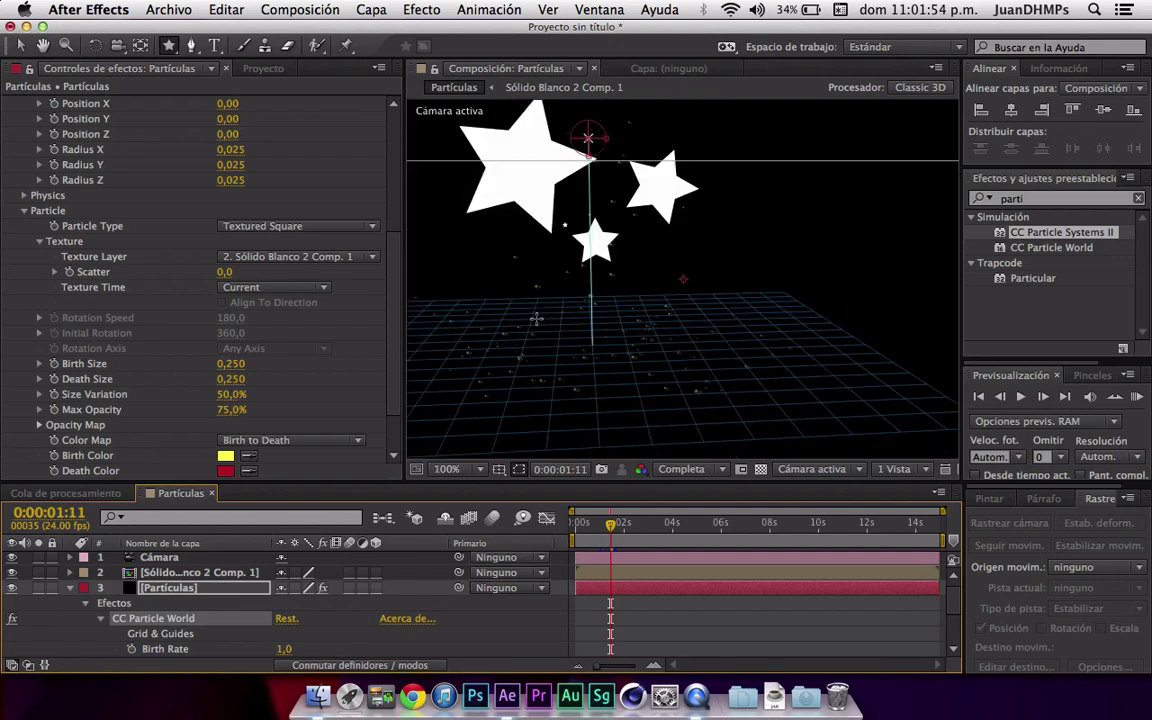
{"action": "scroll", "coordinate": [100, 195], "scroll_direction": "up", "scroll_amount": 1}
{"action": "scroll", "coordinate": [107, 215], "scroll_direction": "up", "scroll_amount": 4}
{"action": "scroll", "coordinate": [107, 215], "scroll_direction": "down", "scroll_amount": 2}
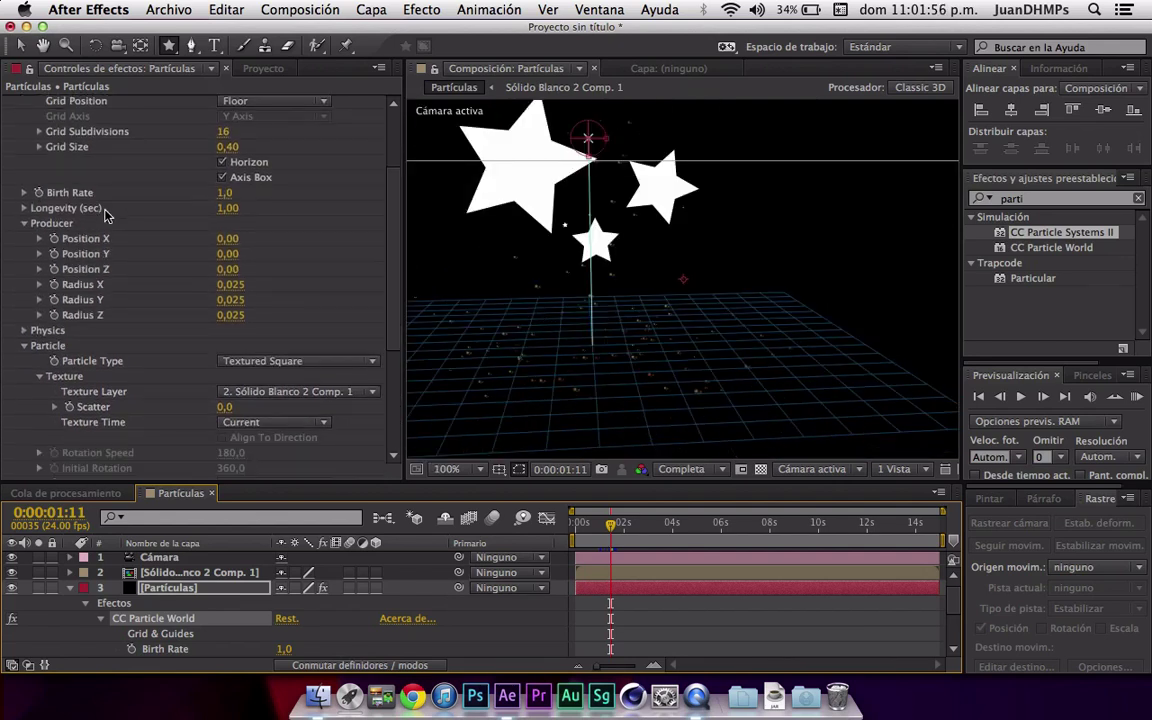
{"action": "scroll", "coordinate": [199, 375], "scroll_direction": "down", "scroll_amount": 3}
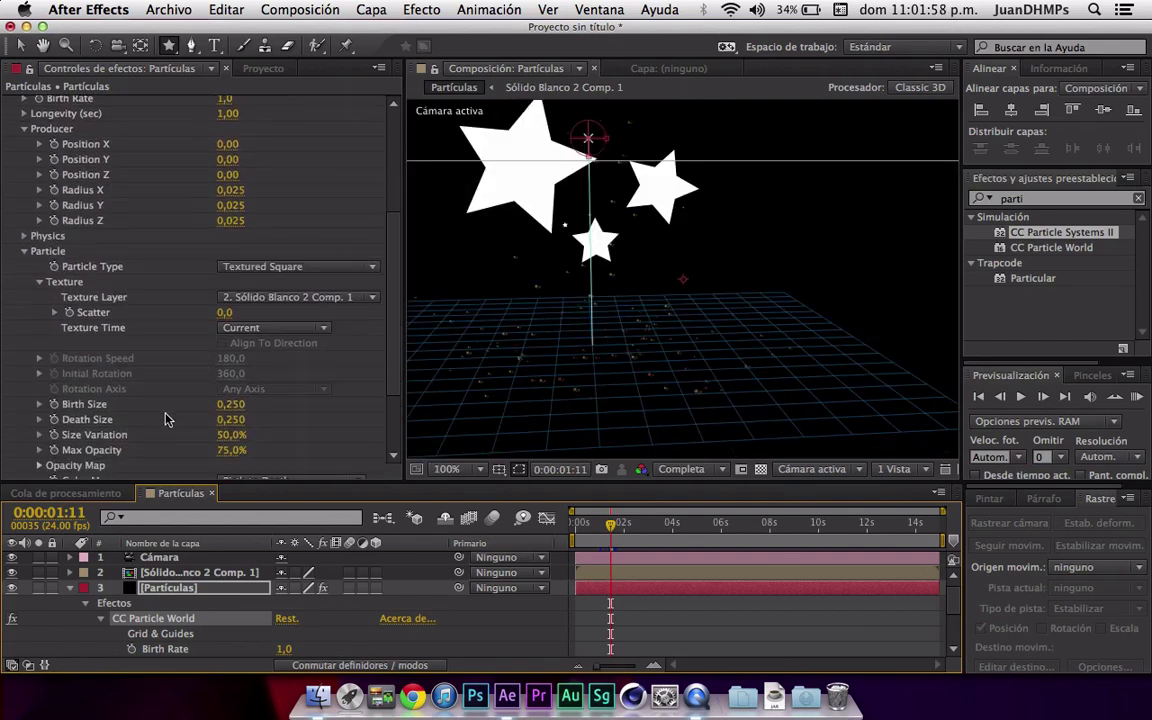
{"action": "scroll", "coordinate": [167, 420], "scroll_direction": "down", "scroll_amount": 1}
{"action": "scroll", "coordinate": [160, 411], "scroll_direction": "down", "scroll_amount": 1}
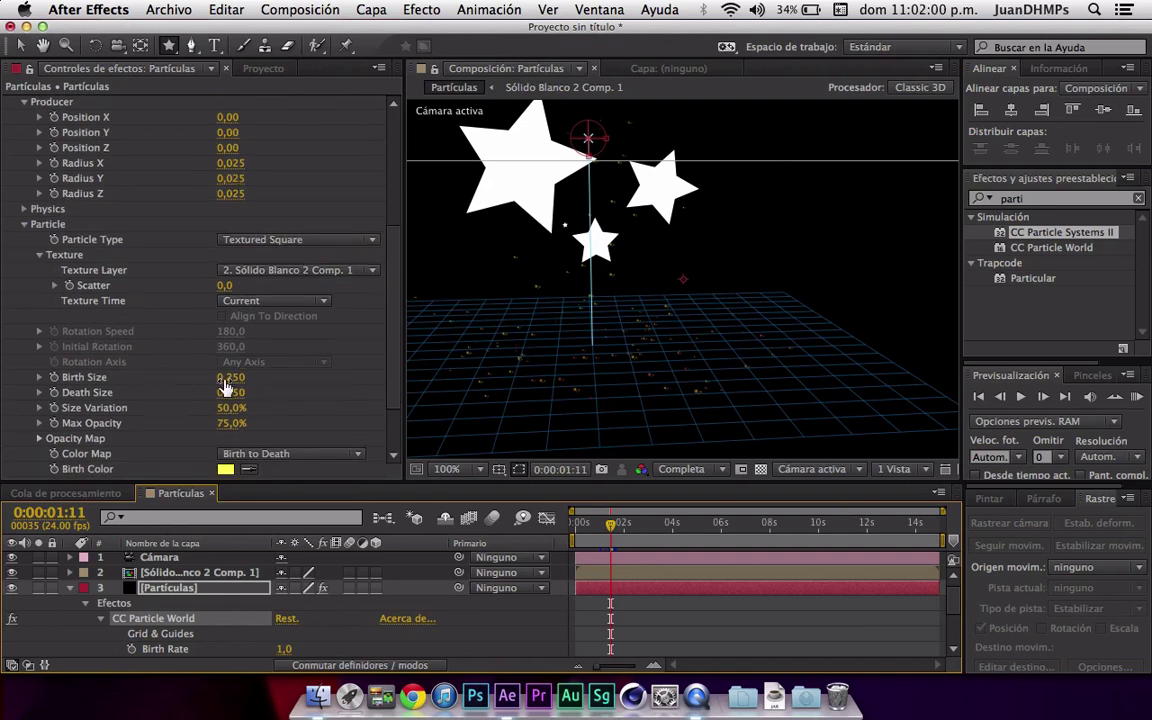
{"action": "left_click_drag", "start_coordinate": [226, 386], "coordinate": [231, 380]}
{"action": "left_click", "coordinate": [483, 380]}
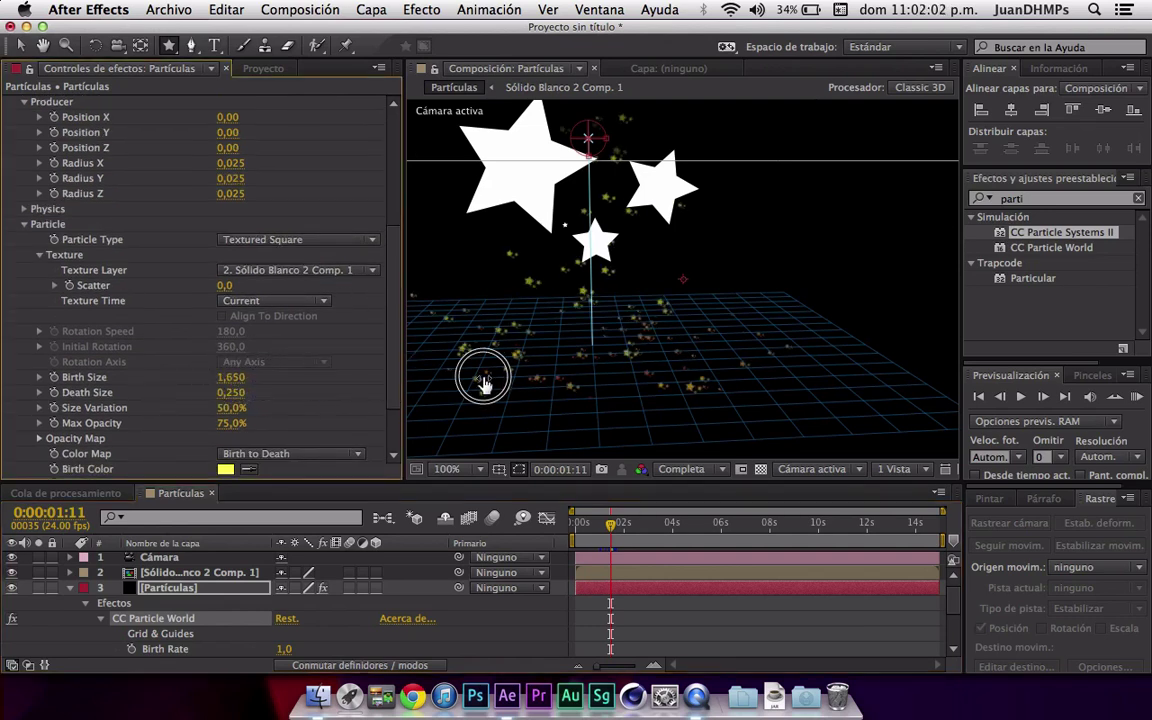
{"action": "mouse_move", "coordinate": [483, 380]}
{"action": "left_mouse_down"}
{"action": "mouse_move", "coordinate": [636, 370]}
{"action": "mouse_move", "coordinate": [417, 377]}
{"action": "left_mouse_up"}
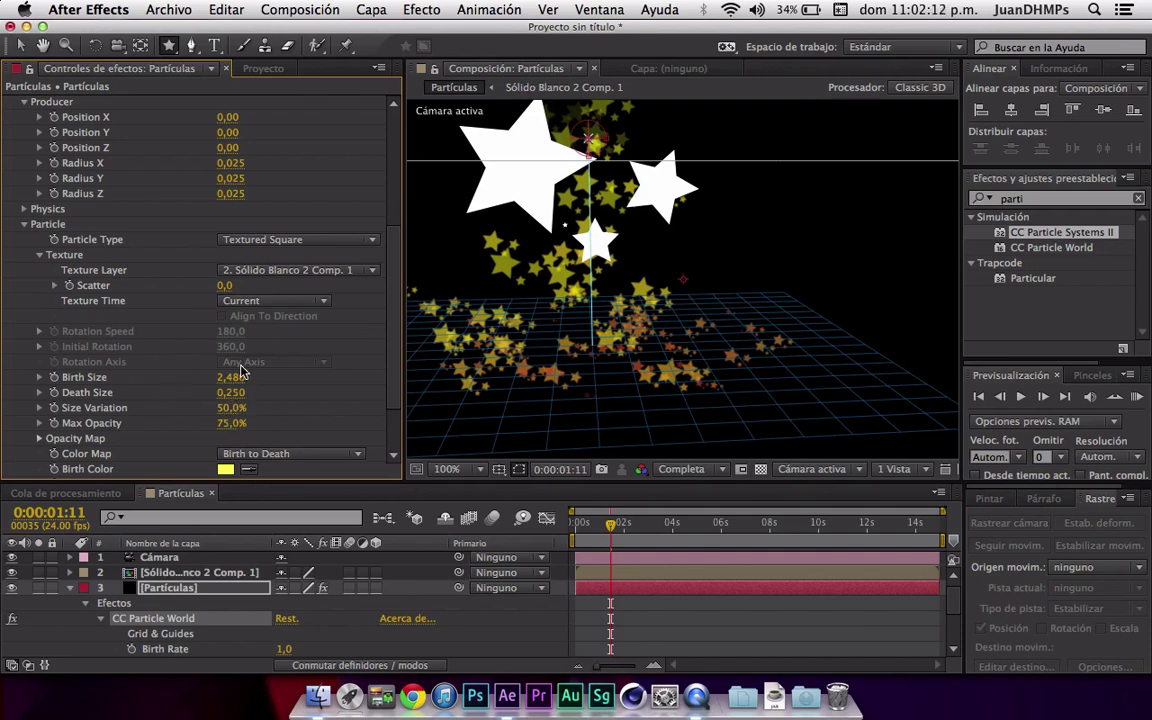
{"action": "left_click", "coordinate": [260, 240]}
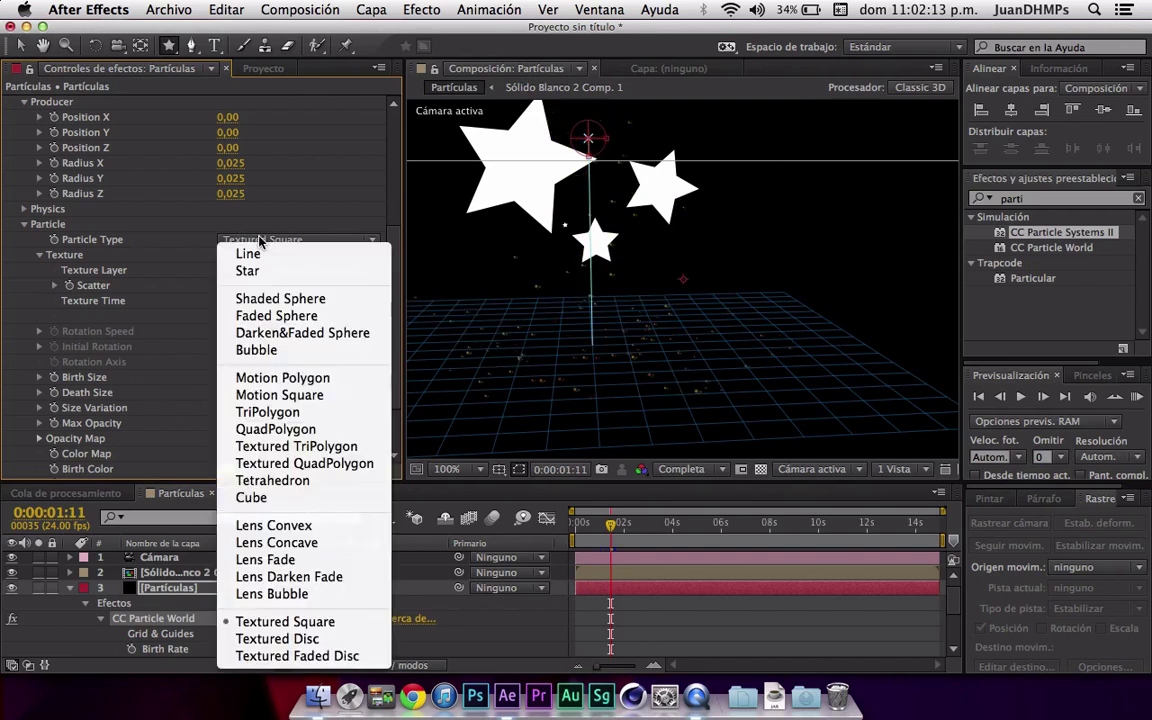
- Switch the particles to Shaded Sphere and hide the star precomp layer
{"action": "left_click", "coordinate": [270, 298]}
{"action": "left_click", "coordinate": [13, 572]}
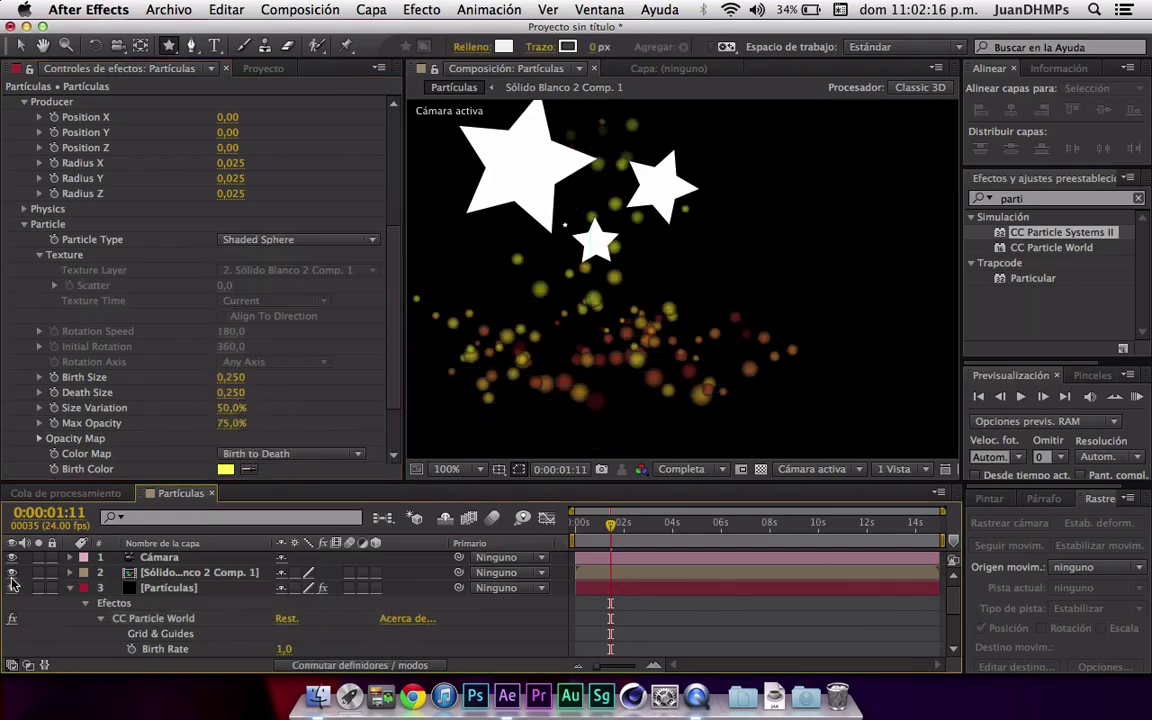
{"action": "left_click", "coordinate": [139, 592]}
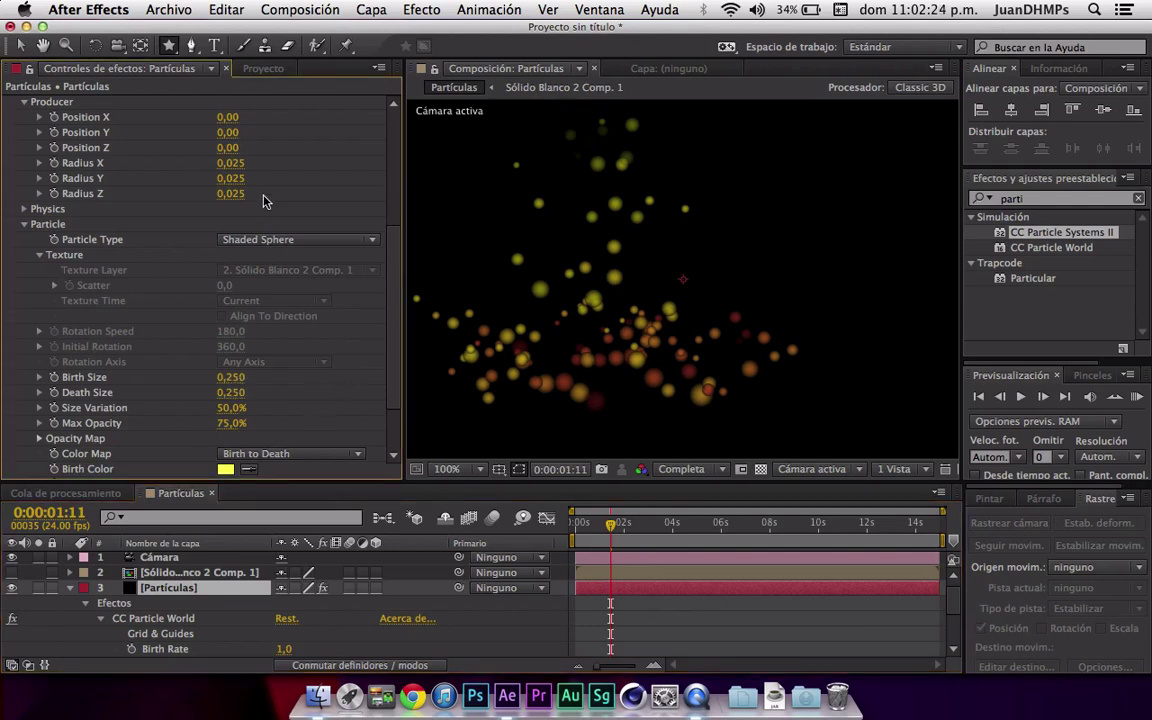
{"action": "left_click", "coordinate": [245, 239]}
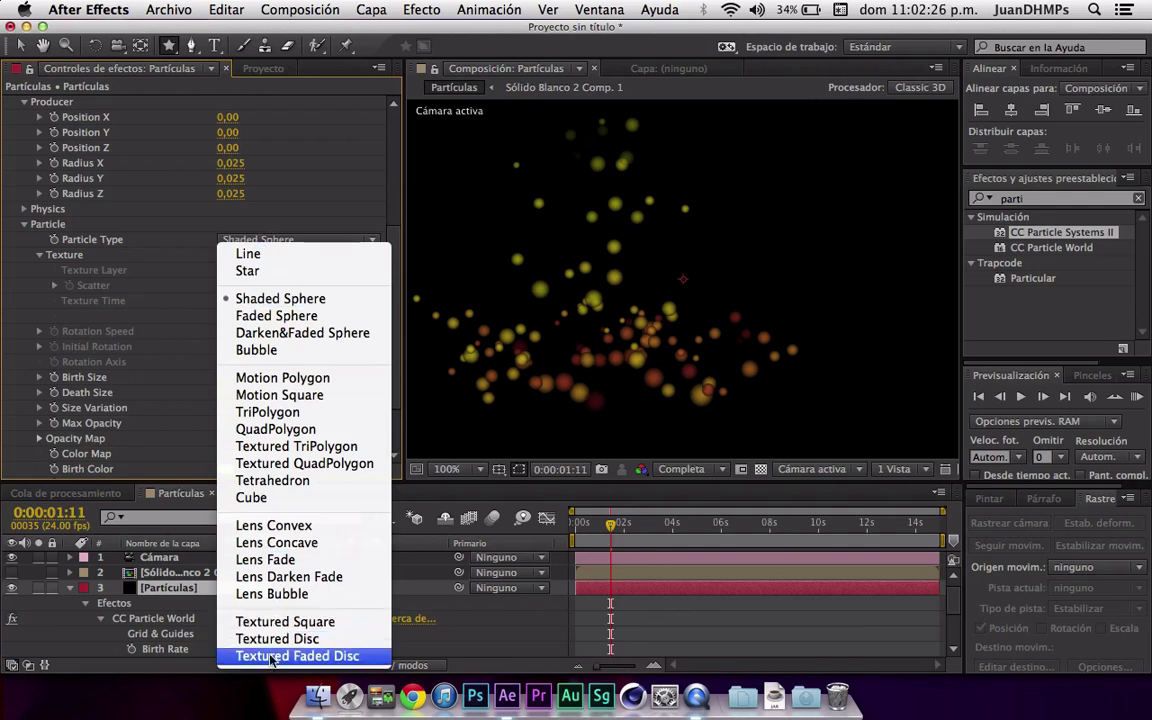
{"action": "left_click", "coordinate": [78, 260]}
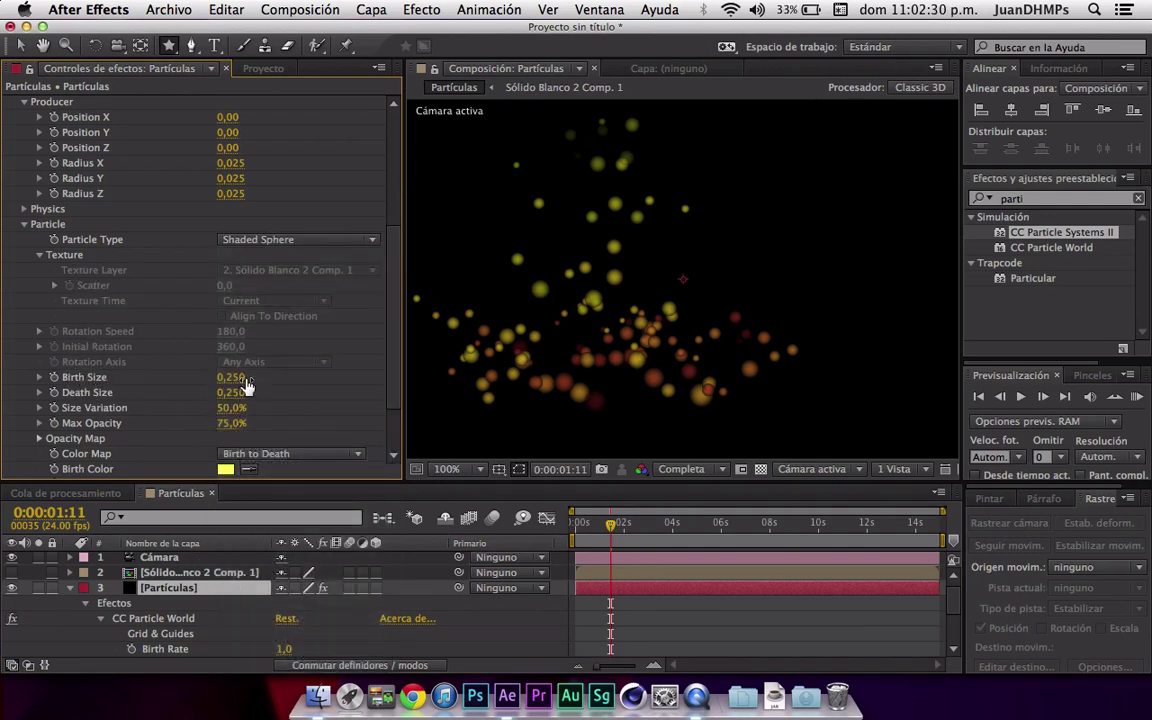
- Set Birth Size to 0.730, return to the composition start and play the particle animation
{"action": "mouse_move", "coordinate": [230, 378]}
{"action": "left_mouse_down"}
{"action": "mouse_move", "coordinate": [268, 385]}
{"action": "mouse_move", "coordinate": [187, 408]}
{"action": "left_mouse_up"}
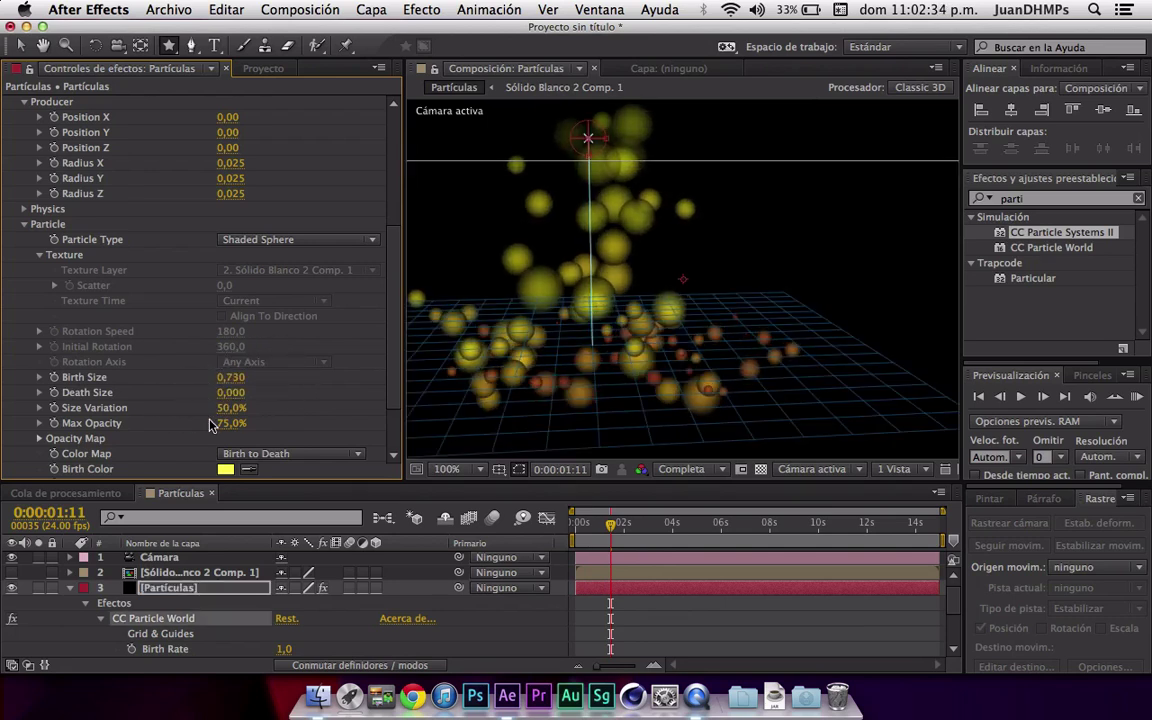
{"action": "left_click", "coordinate": [603, 527]}
{"action": "mouse_move", "coordinate": [603, 531]}
{"action": "left_mouse_down"}
{"action": "mouse_move", "coordinate": [575, 535]}
{"action": "mouse_move", "coordinate": [584, 527]}
{"action": "left_mouse_up"}
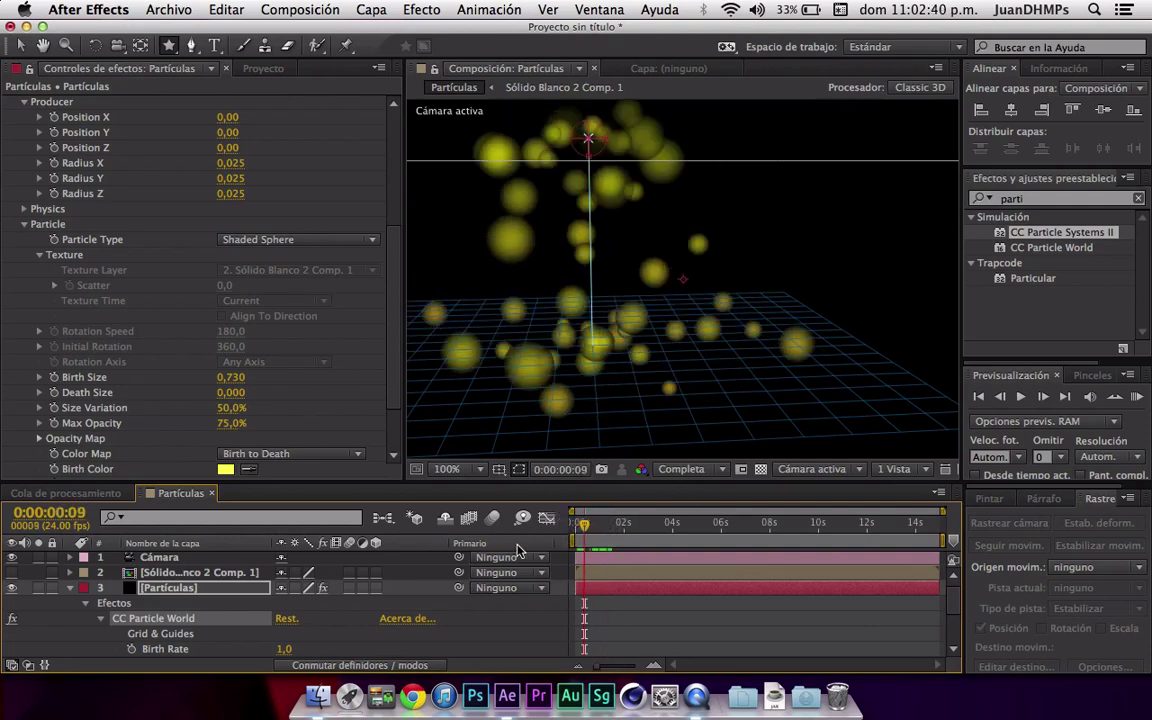
{"action": "left_click", "coordinate": [576, 524]}
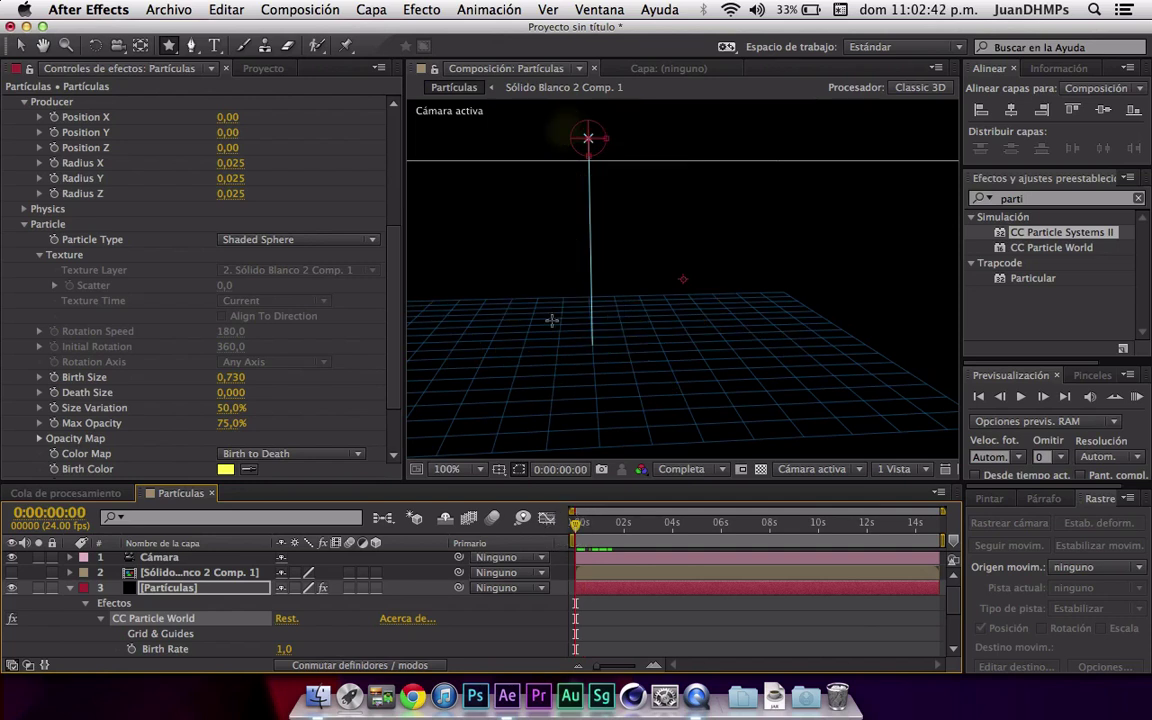
{"action": "key", "text": "space"}
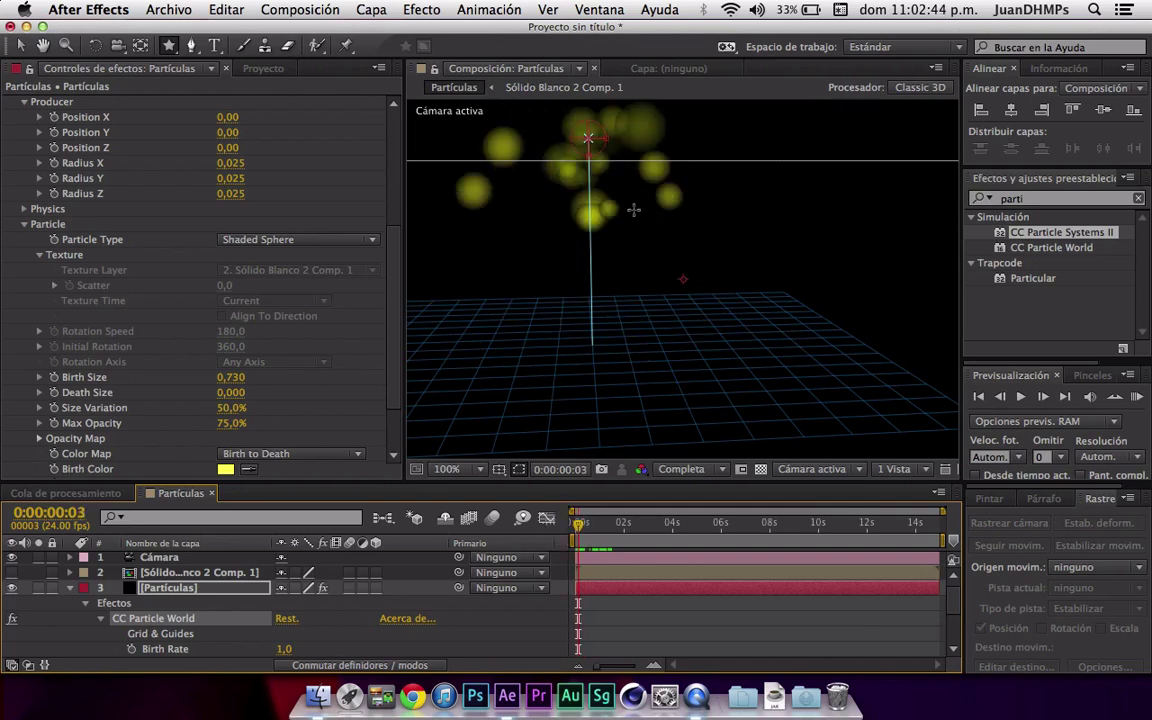
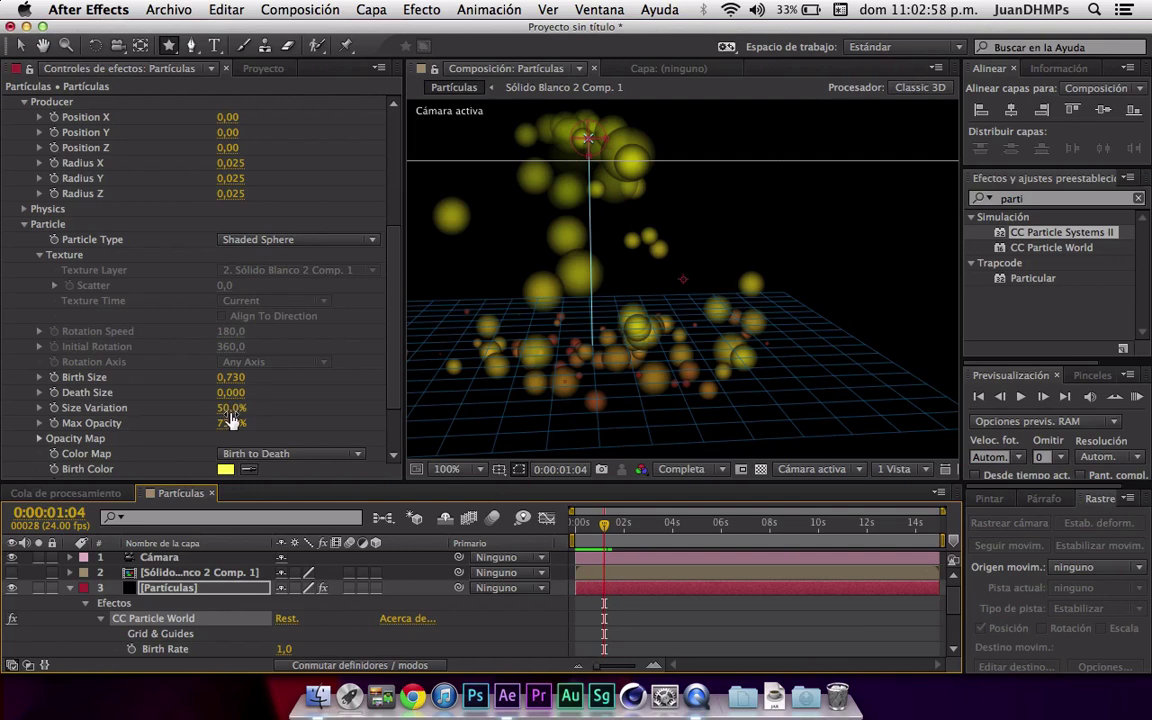
- Scrub CC Particle World Size Variation to 100% and Max Opacity to 66%
{"action": "mouse_move", "coordinate": [231, 408]}
{"action": "left_mouse_down"}
{"action": "mouse_move", "coordinate": [88, 408]}
{"action": "mouse_move", "coordinate": [226, 398]}
{"action": "left_mouse_up"}
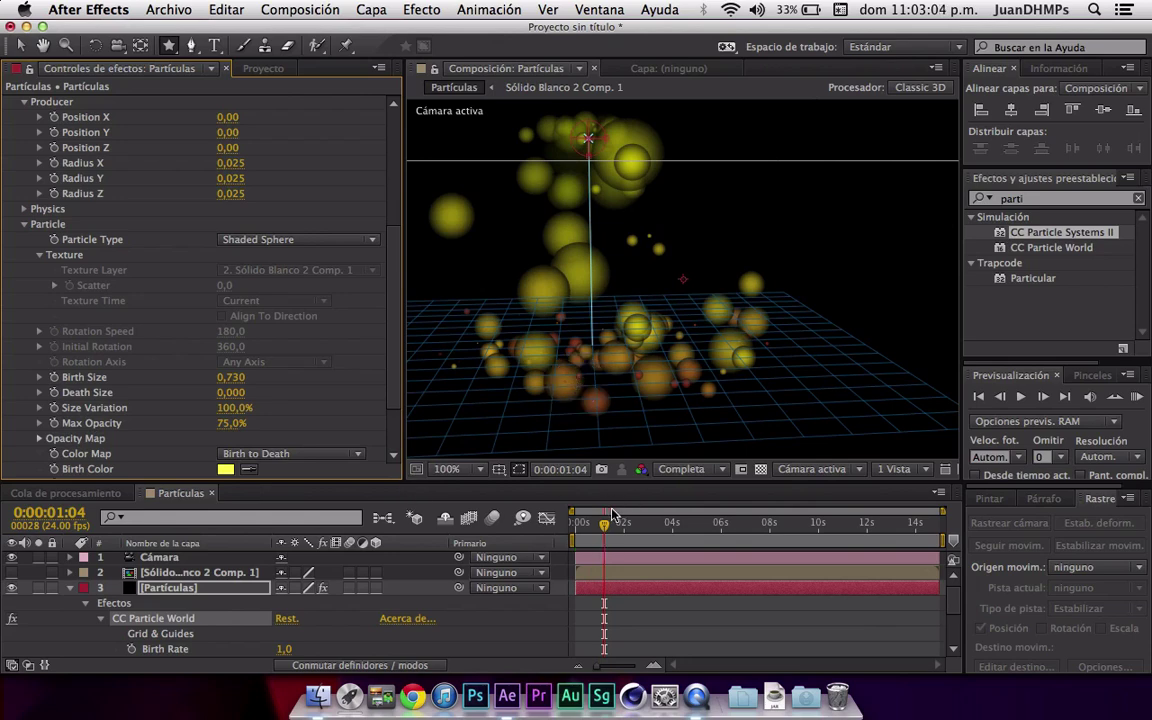
{"action": "mouse_move", "coordinate": [612, 514]}
{"action": "left_mouse_down"}
{"action": "mouse_move", "coordinate": [576, 535]}
{"action": "mouse_move", "coordinate": [586, 528]}
{"action": "left_mouse_up"}
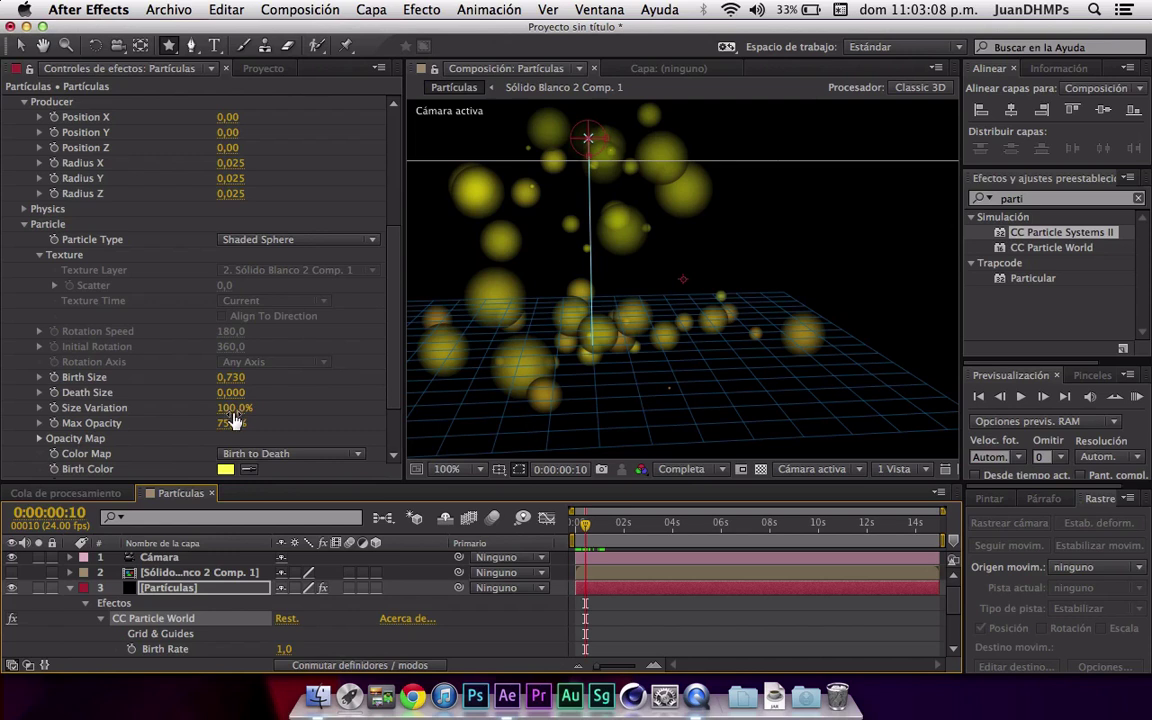
{"action": "mouse_move", "coordinate": [233, 422]}
{"action": "left_mouse_down"}
{"action": "mouse_move", "coordinate": [365, 415]}
{"action": "mouse_move", "coordinate": [361, 392]}
{"action": "mouse_move", "coordinate": [259, 440]}
{"action": "left_mouse_up"}
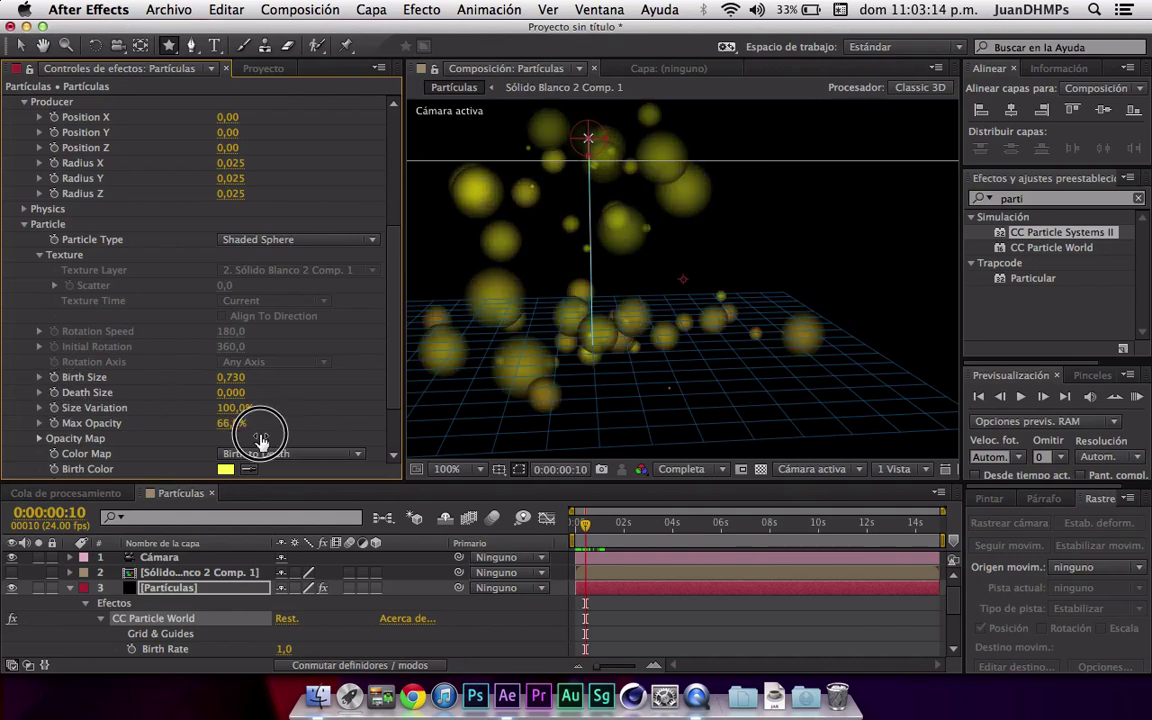
{"action": "scroll", "coordinate": [140, 451], "scroll_direction": "up", "scroll_amount": 1}
{"action": "scroll", "coordinate": [140, 451], "scroll_direction": "down", "scroll_amount": 2}
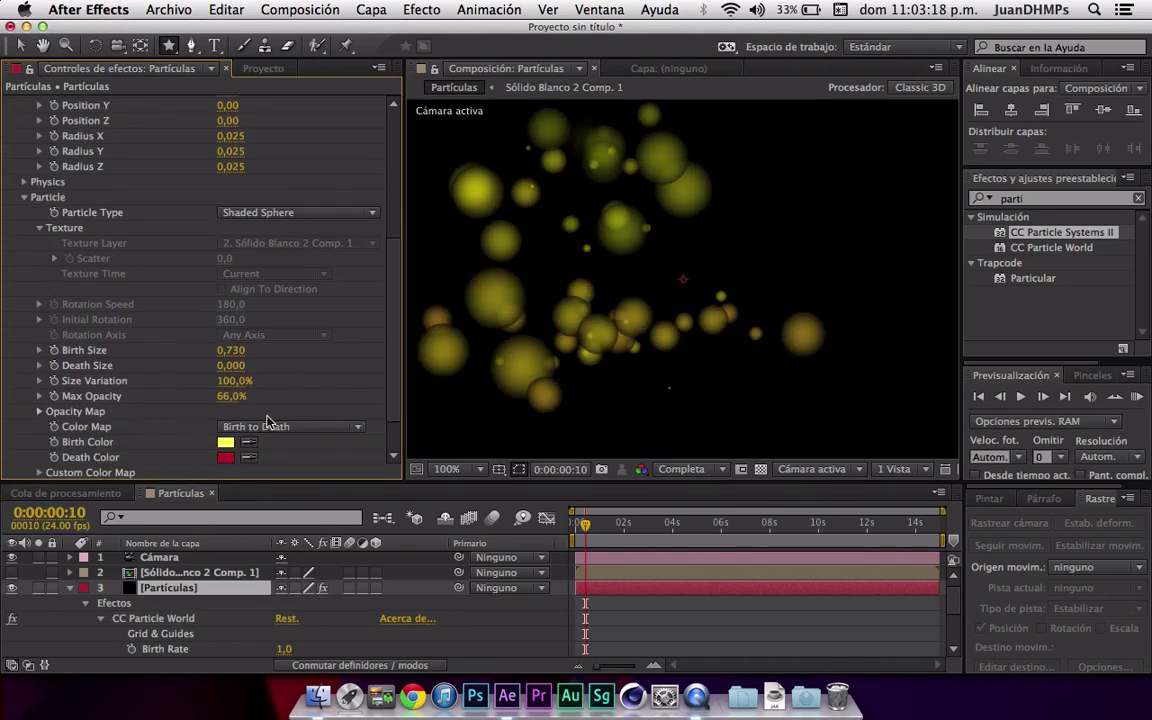
- Expand the Opacity Map curve and review Color Map modes, keeping Birth to Death
{"action": "left_click", "coordinate": [57, 428]}
{"action": "left_click", "coordinate": [40, 411]}
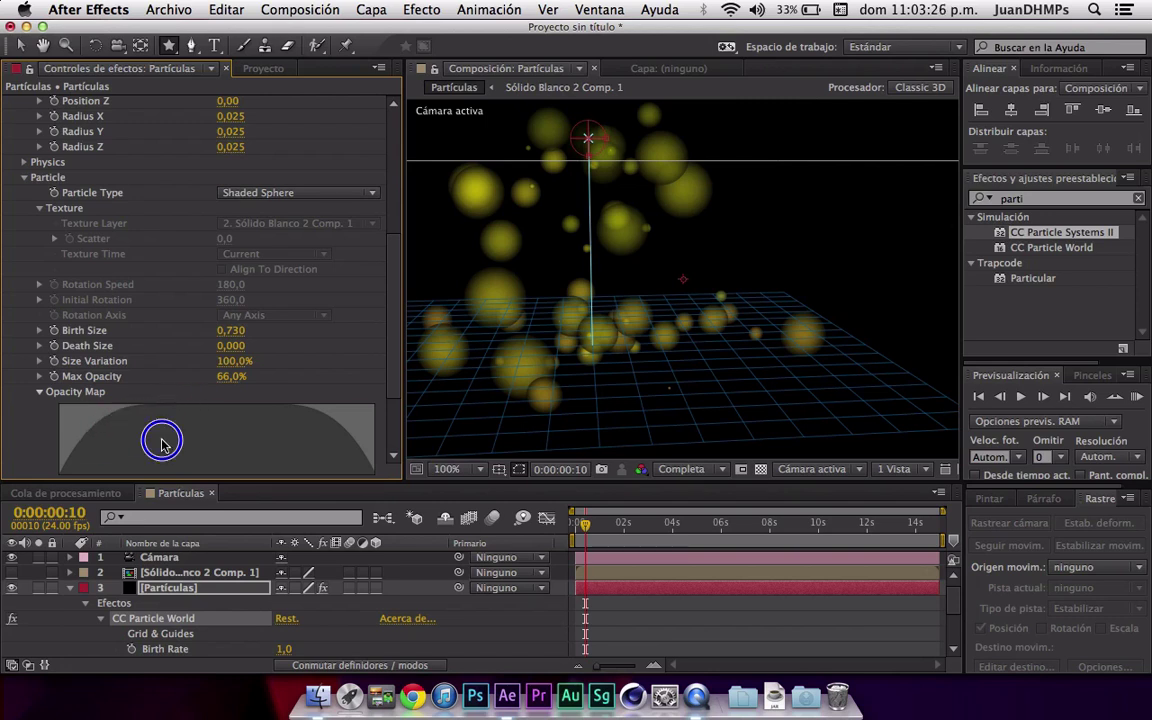
{"action": "scroll", "coordinate": [381, 368], "scroll_direction": "down", "scroll_amount": 3}
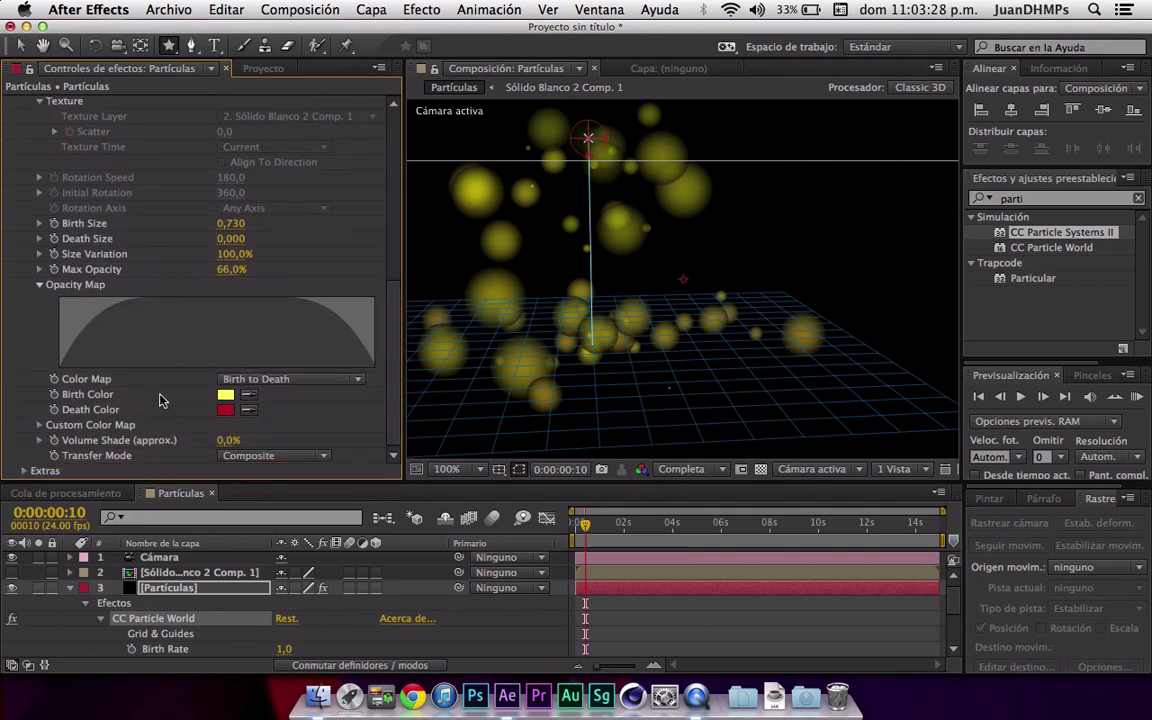
{"action": "left_click", "coordinate": [256, 382]}
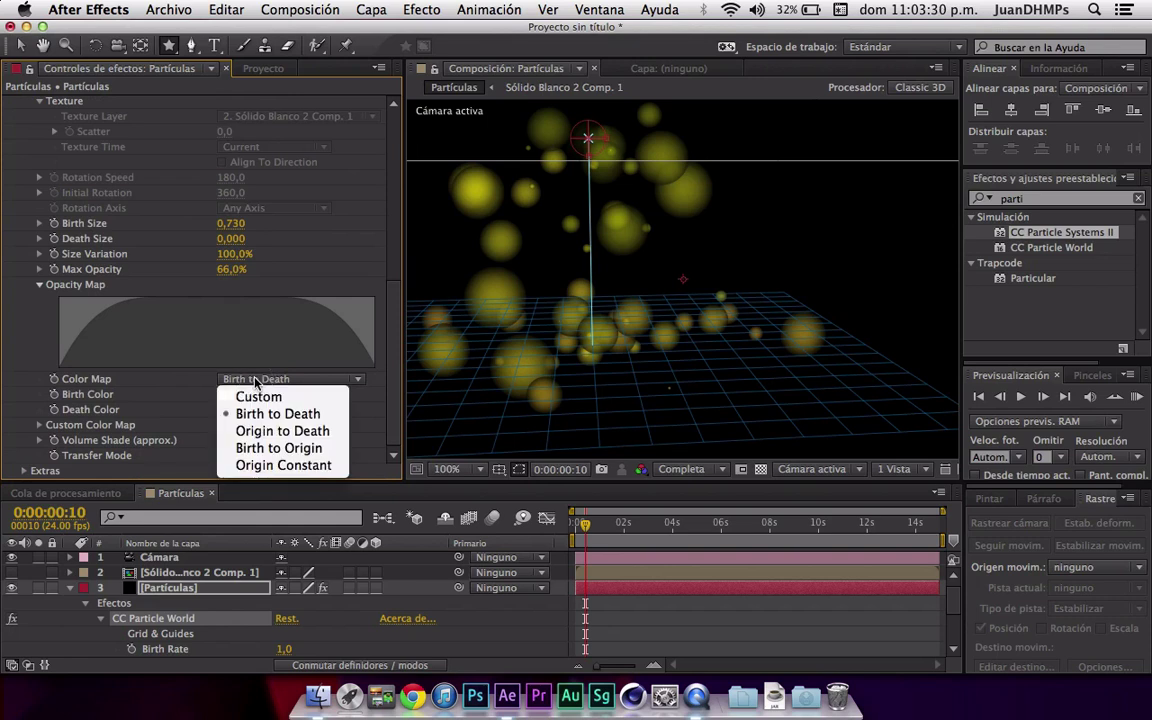
{"action": "left_click", "coordinate": [222, 390]}
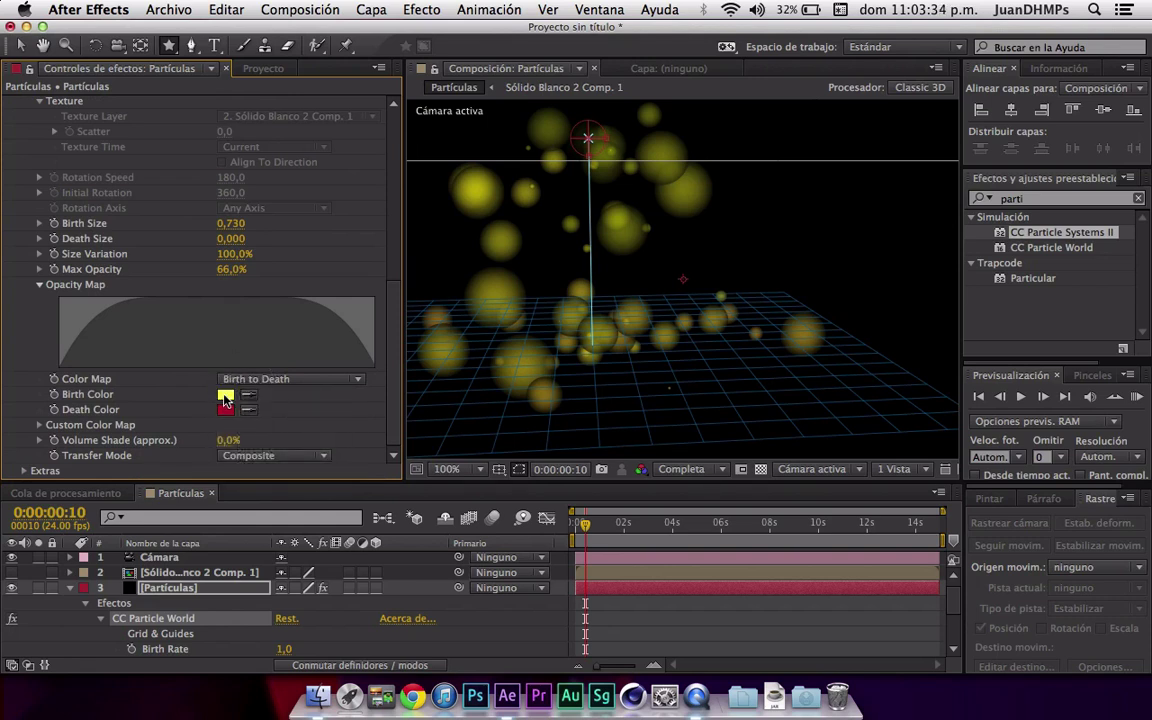
- Change the Birth Color from yellow to saturated blue 1842D6
{"action": "left_click", "coordinate": [225, 395]}
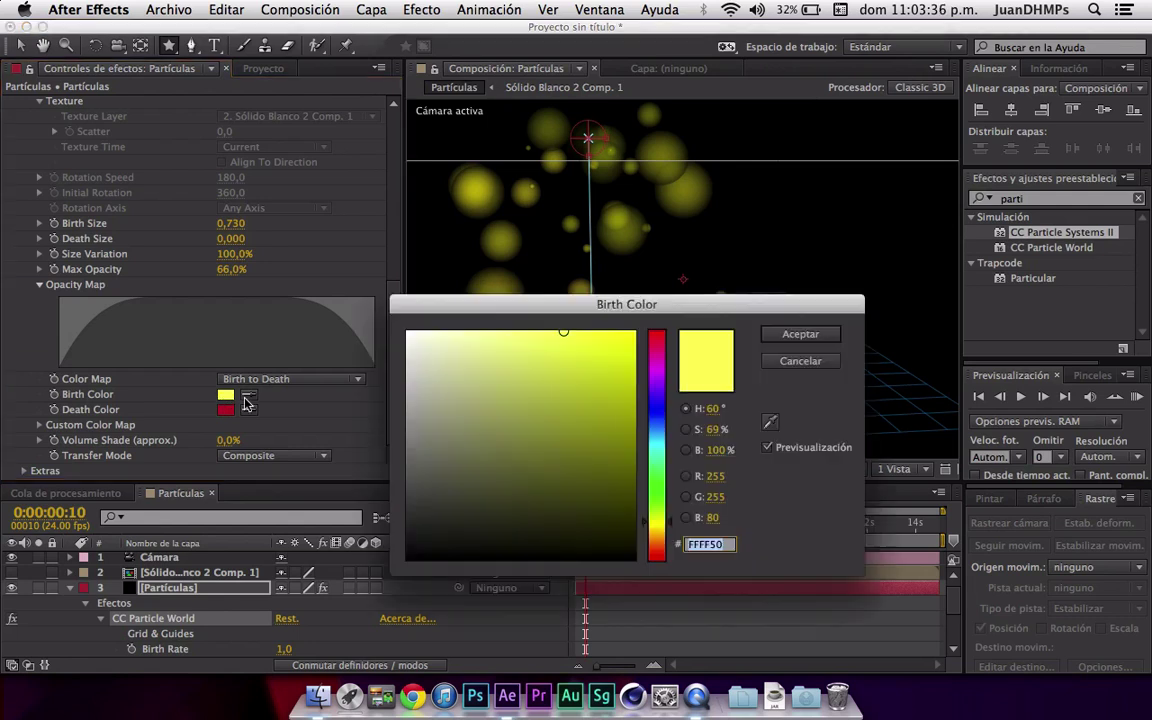
{"action": "left_click", "coordinate": [657, 420]}
{"action": "left_click", "coordinate": [630, 345]}
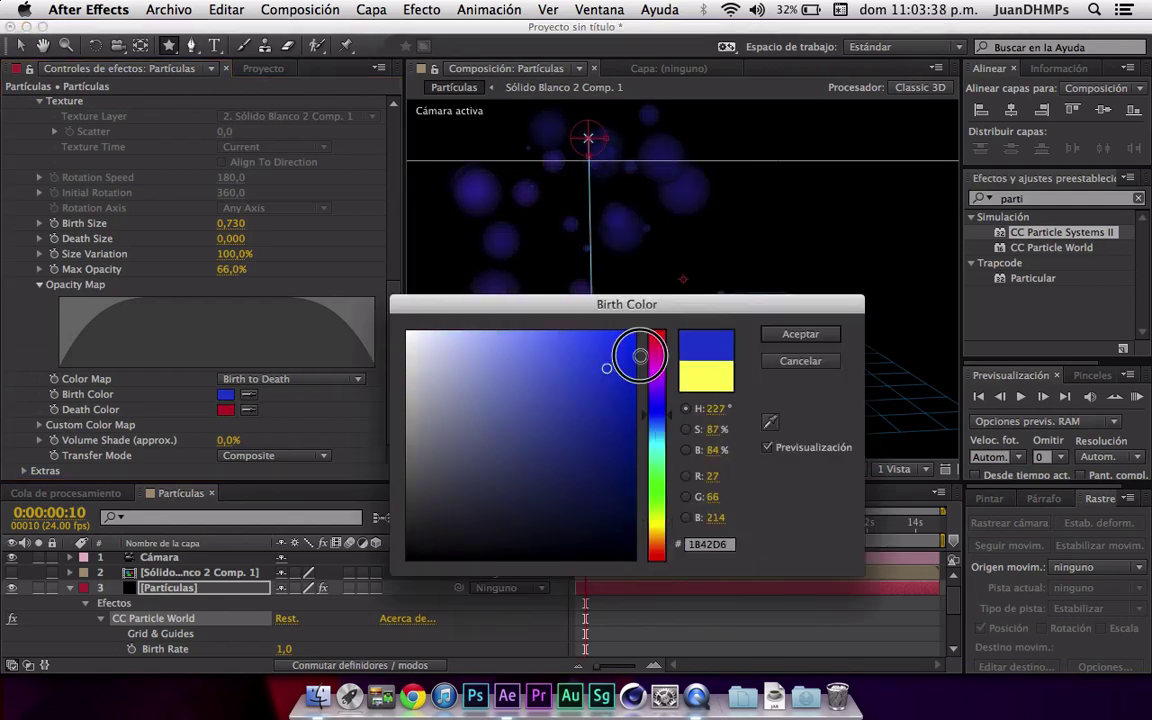
{"action": "left_click", "coordinate": [800, 334]}
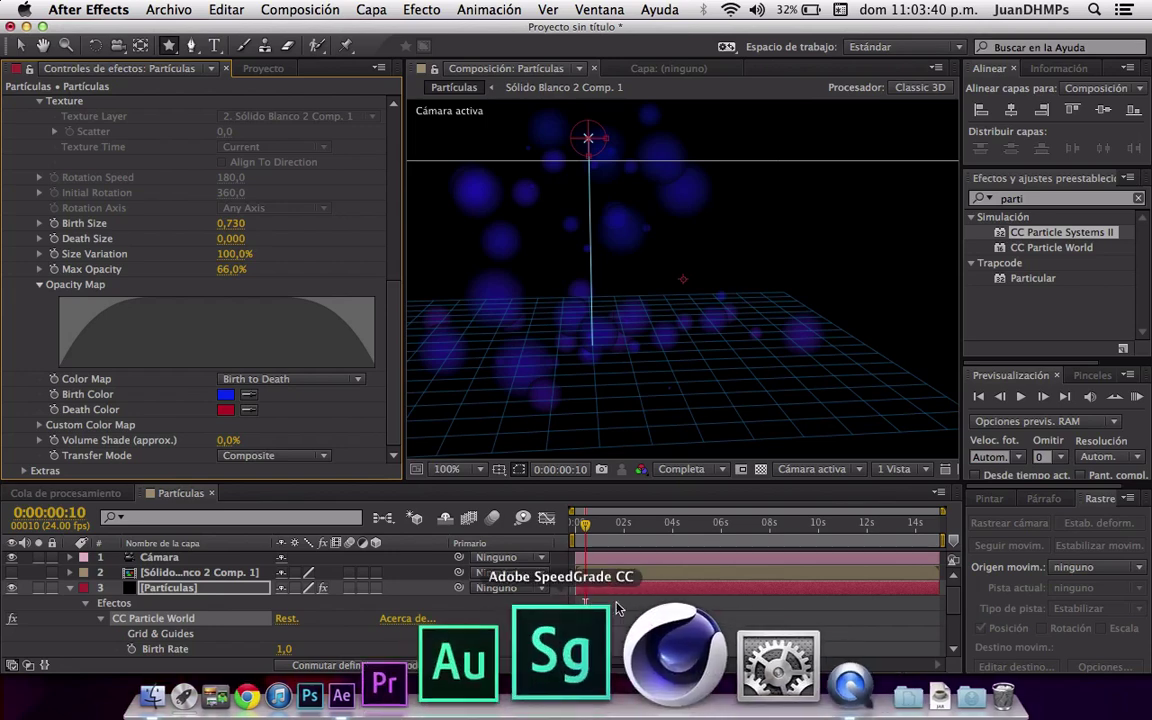
- Move the time indicator to about 0:00:01:09 to preview the blue particles
{"action": "left_click", "coordinate": [585, 527]}
{"action": "left_click_drag", "start_coordinate": [585, 527], "coordinate": [599, 527]}
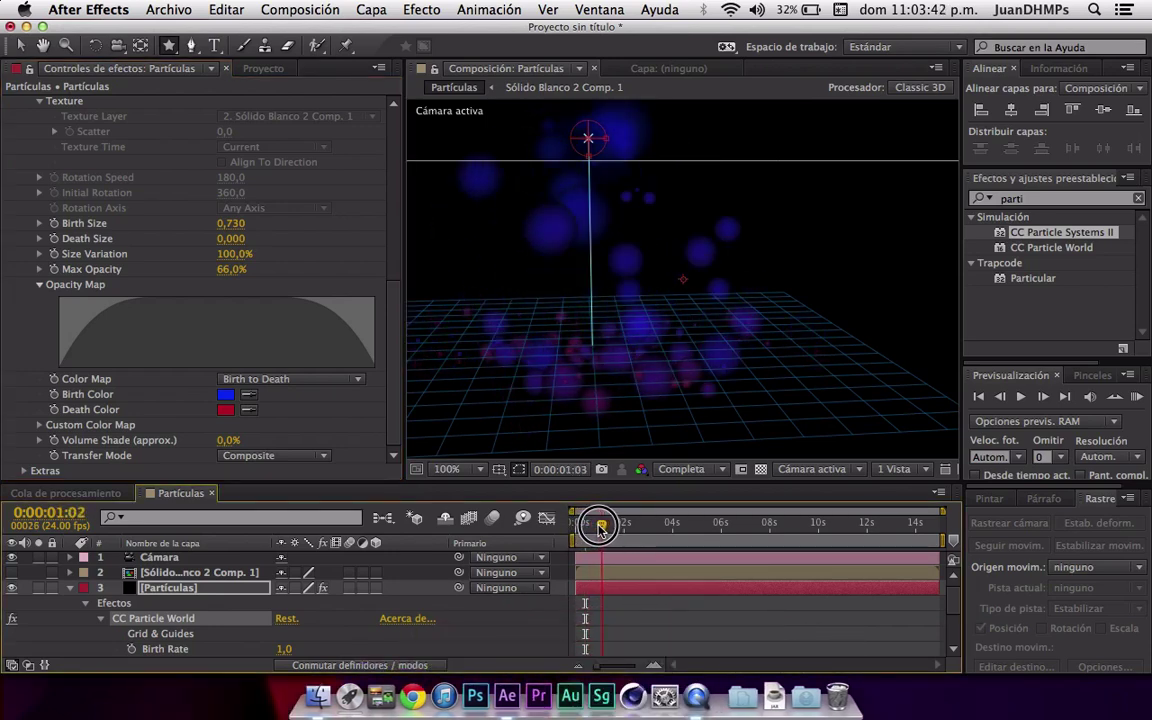
{"action": "left_click", "coordinate": [609, 522]}
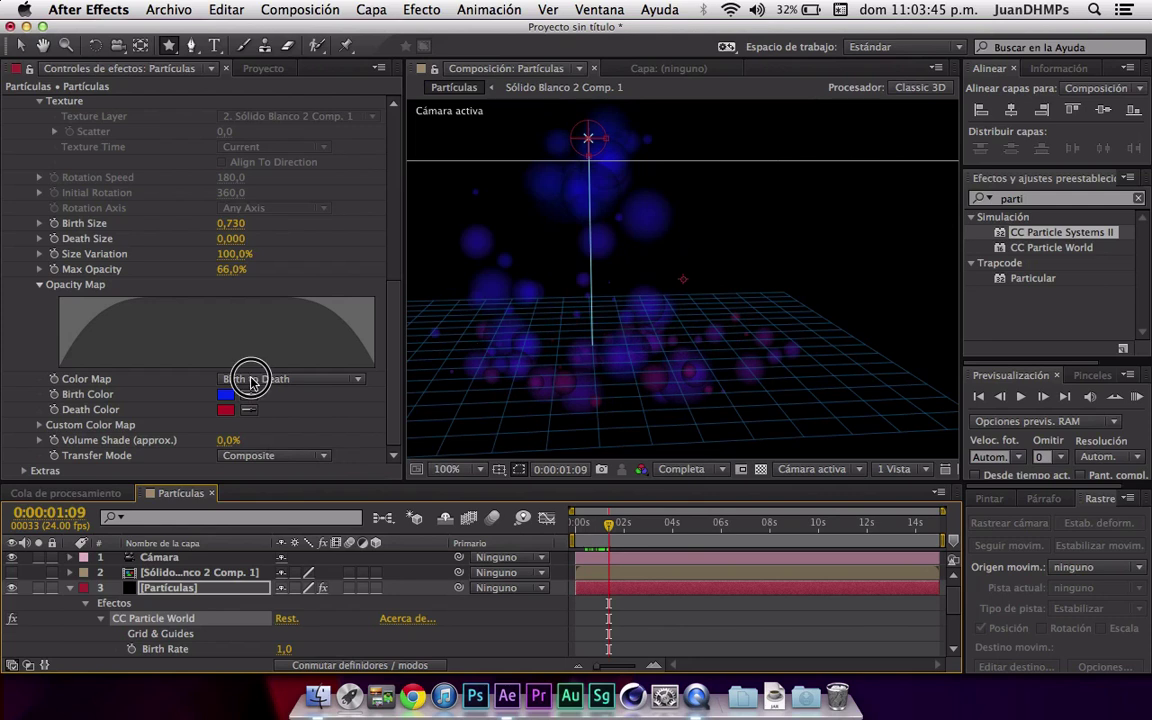
{"action": "left_click", "coordinate": [251, 381]}
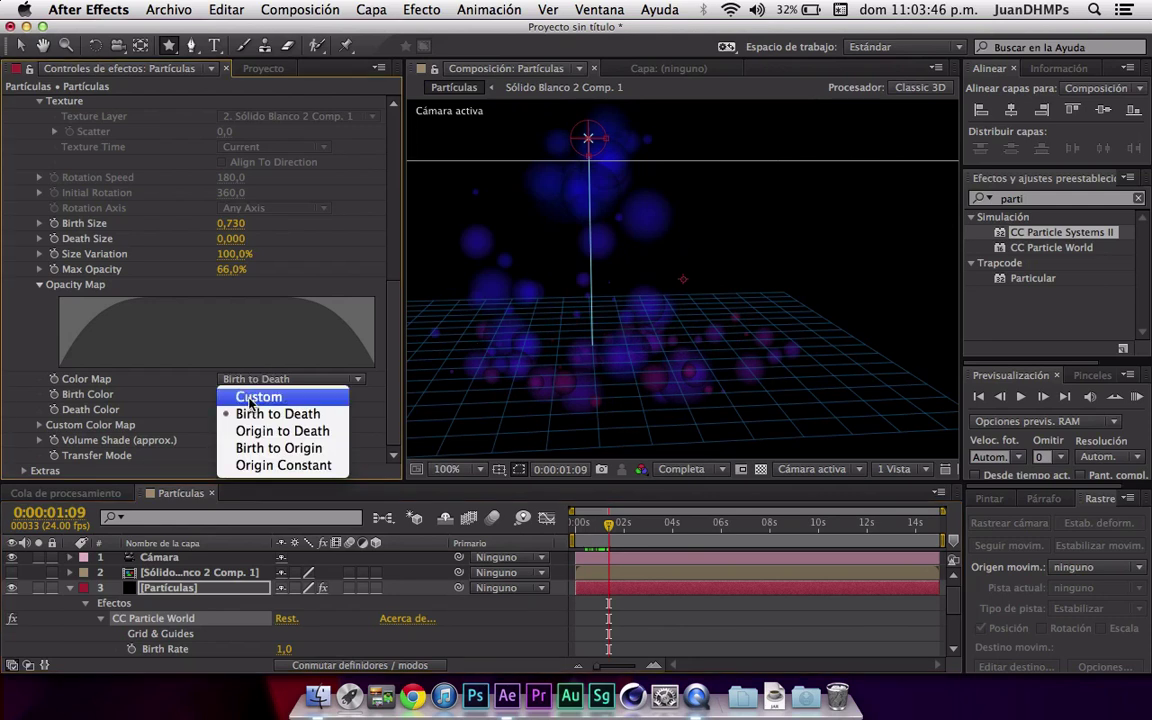
- Switch Color Map to Custom and set Color At 75% to yellow-orange
{"action": "left_click", "coordinate": [256, 393]}
{"action": "left_click", "coordinate": [39, 424]}
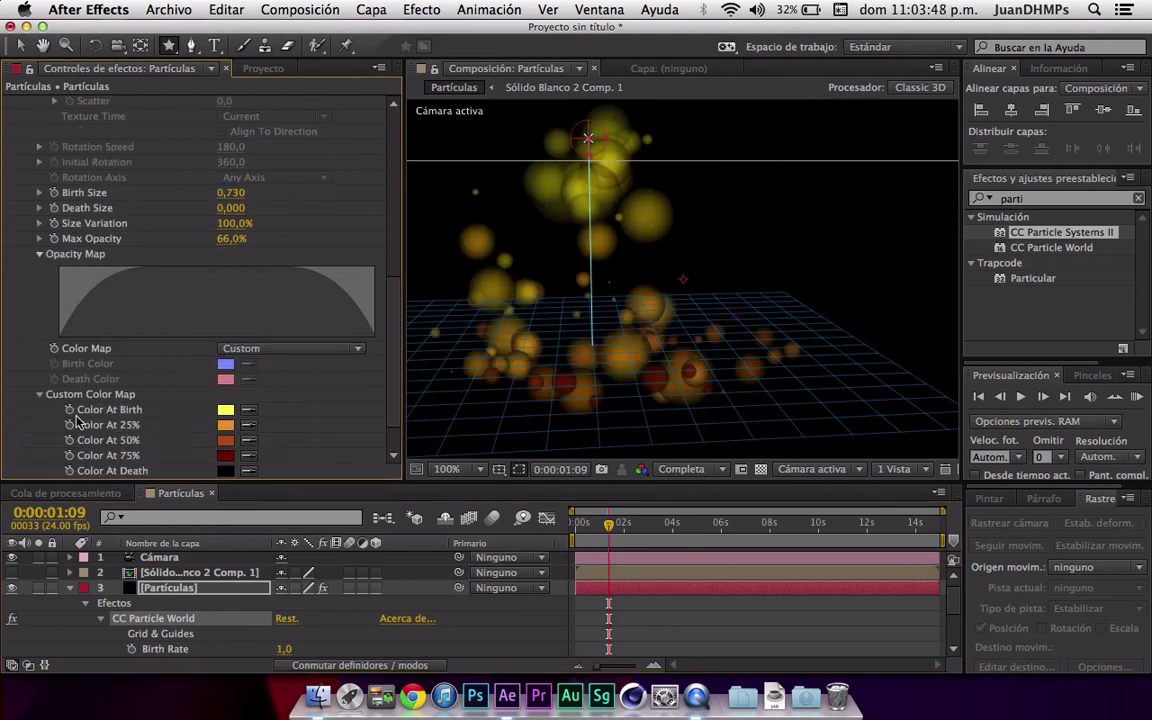
{"action": "scroll", "coordinate": [140, 420], "scroll_direction": "down", "scroll_amount": 2}
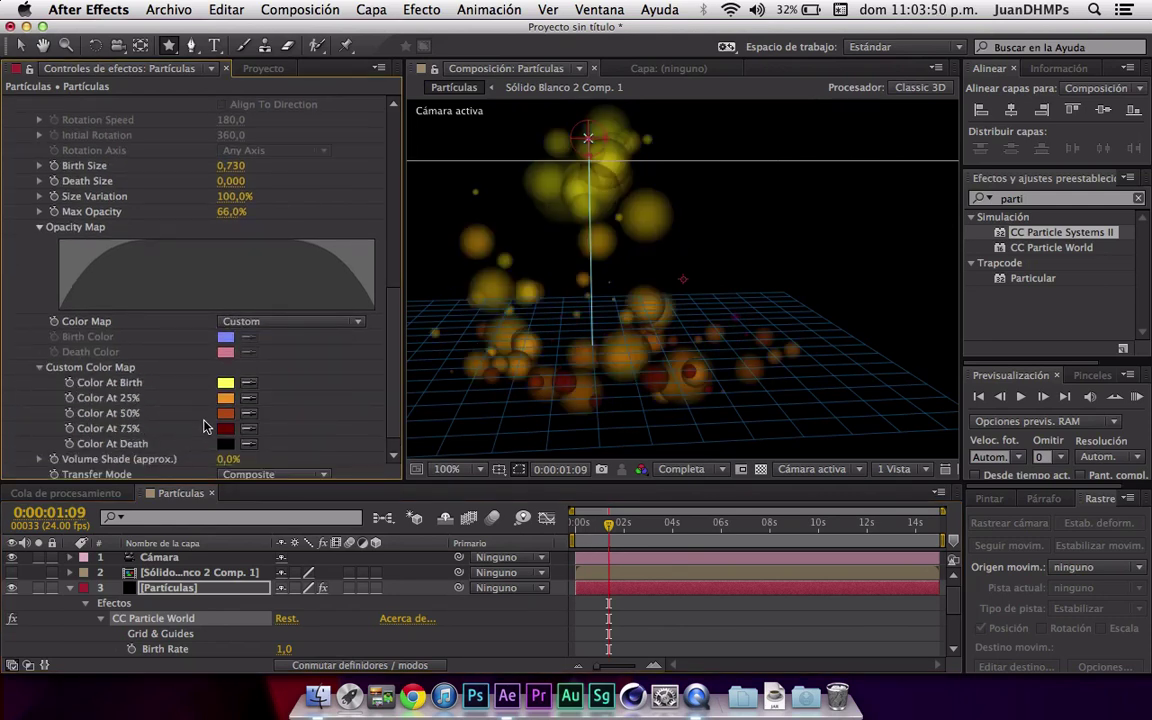
{"action": "left_click", "coordinate": [230, 432]}
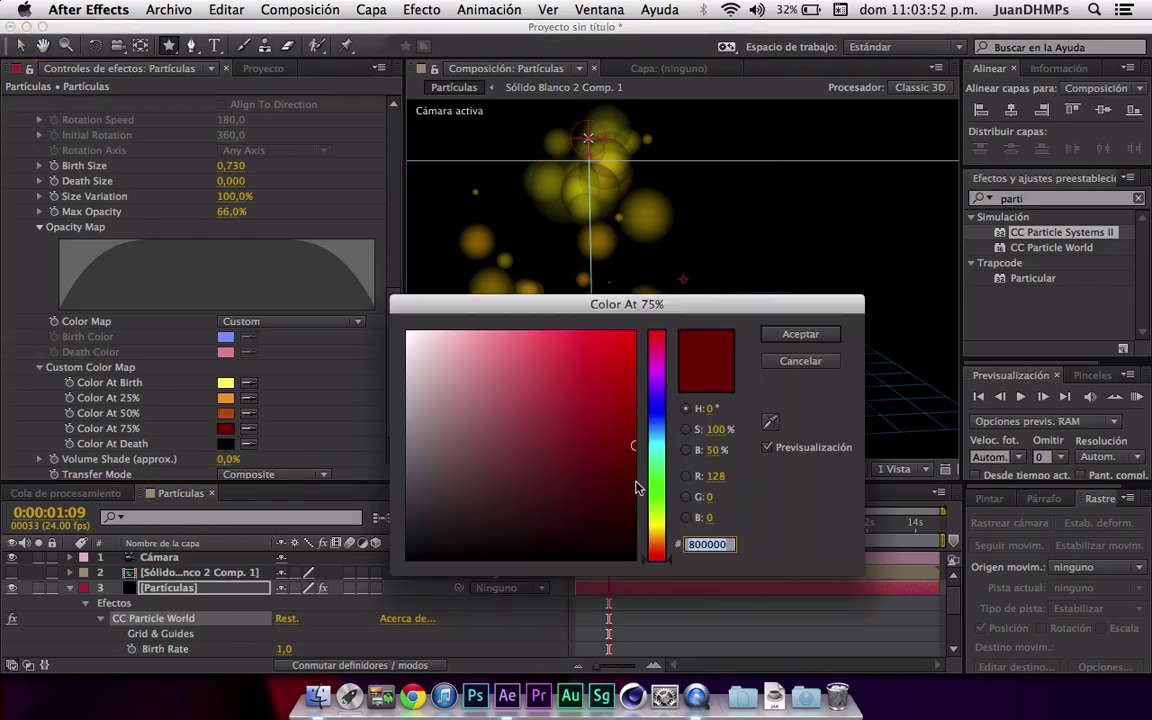
{"action": "left_click", "coordinate": [656, 533]}
{"action": "left_click", "coordinate": [798, 334]}
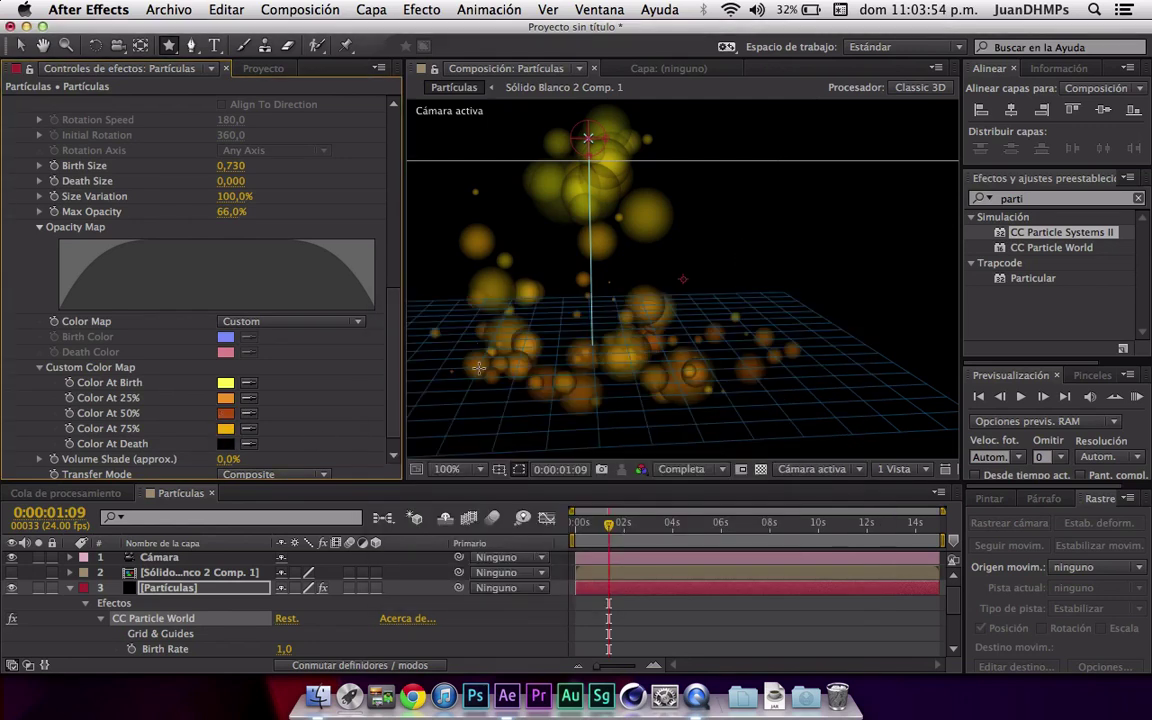
- Set Color At 50% to white and Color At 25% to blue
{"action": "left_click", "coordinate": [224, 416]}
{"action": "left_click", "coordinate": [483, 339]}
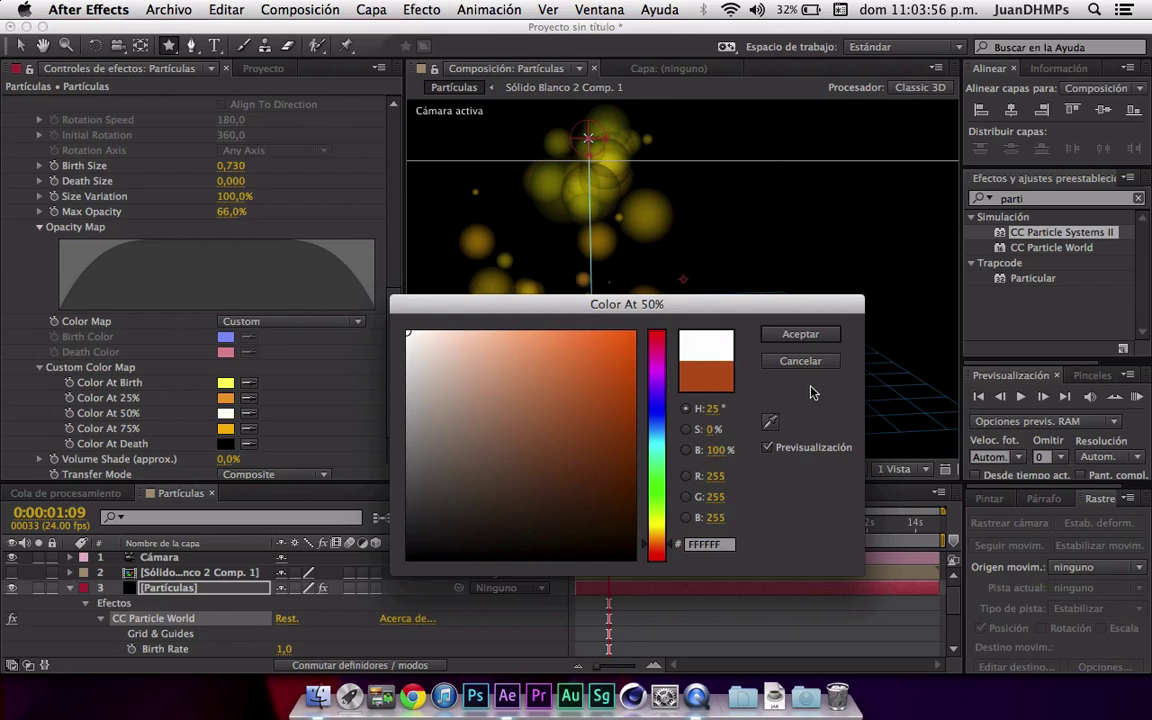
{"action": "left_click", "coordinate": [800, 334]}
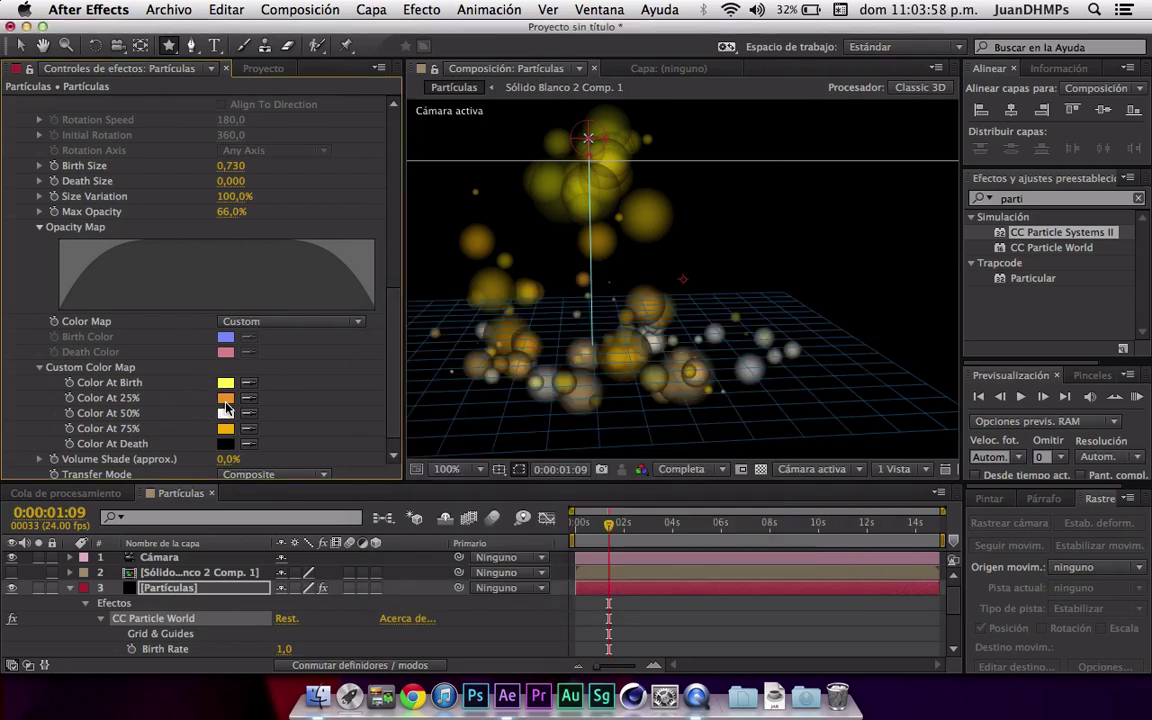
{"action": "left_click", "coordinate": [226, 400]}
{"action": "left_click", "coordinate": [657, 411]}
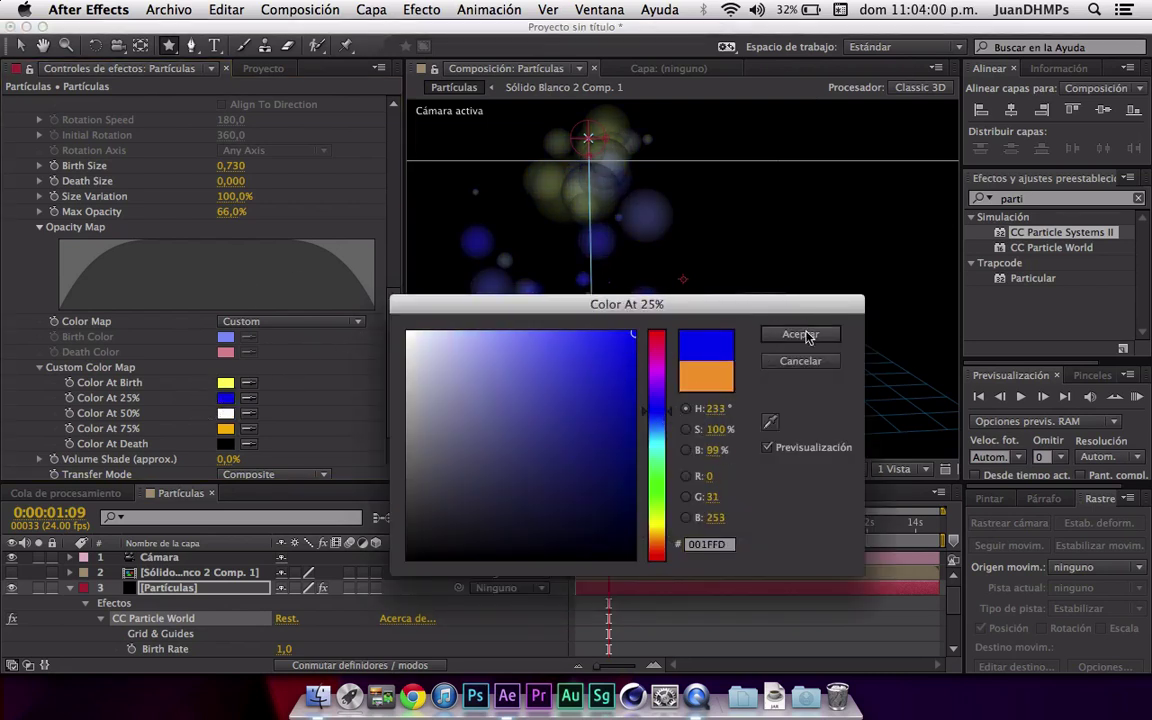
{"action": "left_click", "coordinate": [800, 334]}
- Make Color At Birth pure red and move later in time to preview the colours
{"action": "left_click", "coordinate": [226, 382]}
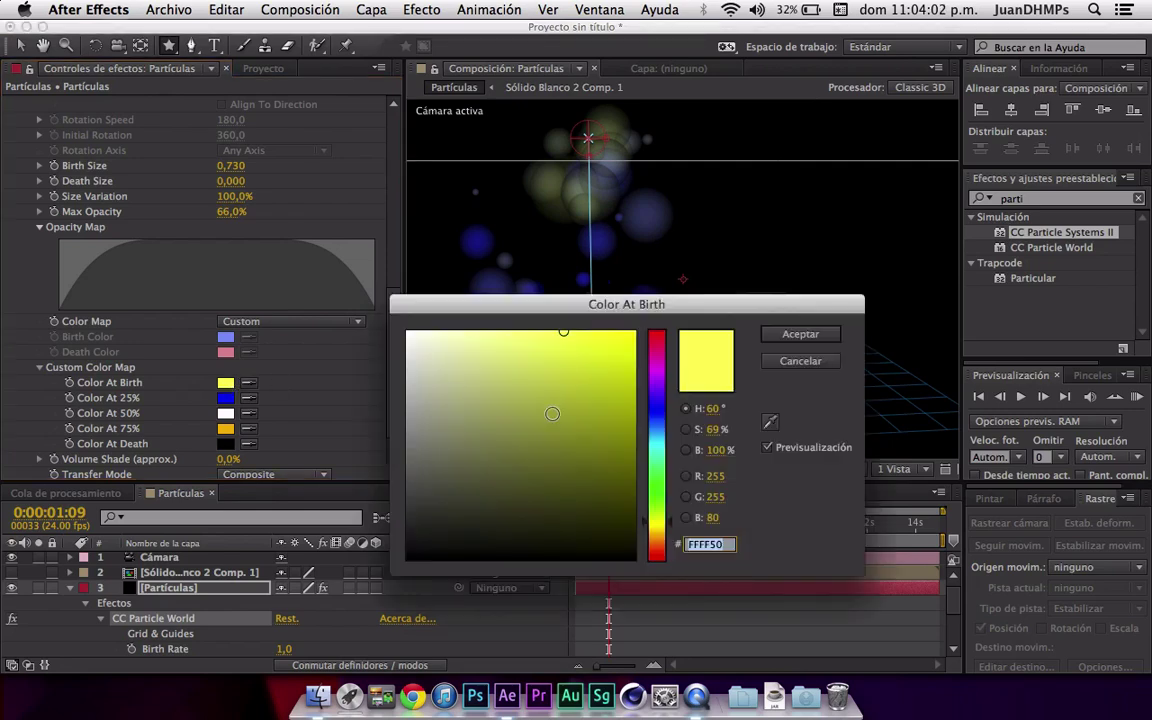
{"action": "left_click", "coordinate": [645, 362]}
{"action": "left_click", "coordinate": [548, 373]}
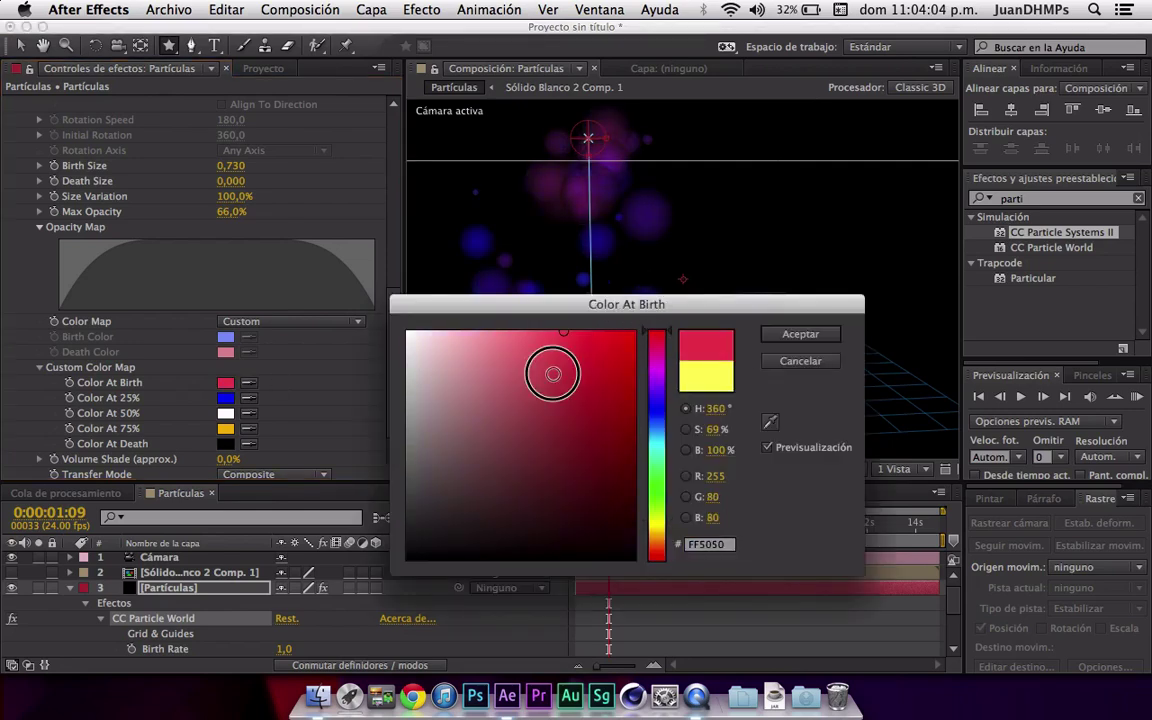
{"action": "left_click", "coordinate": [772, 334]}
{"action": "left_click_drag", "start_coordinate": [608, 523], "coordinate": [643, 527]}
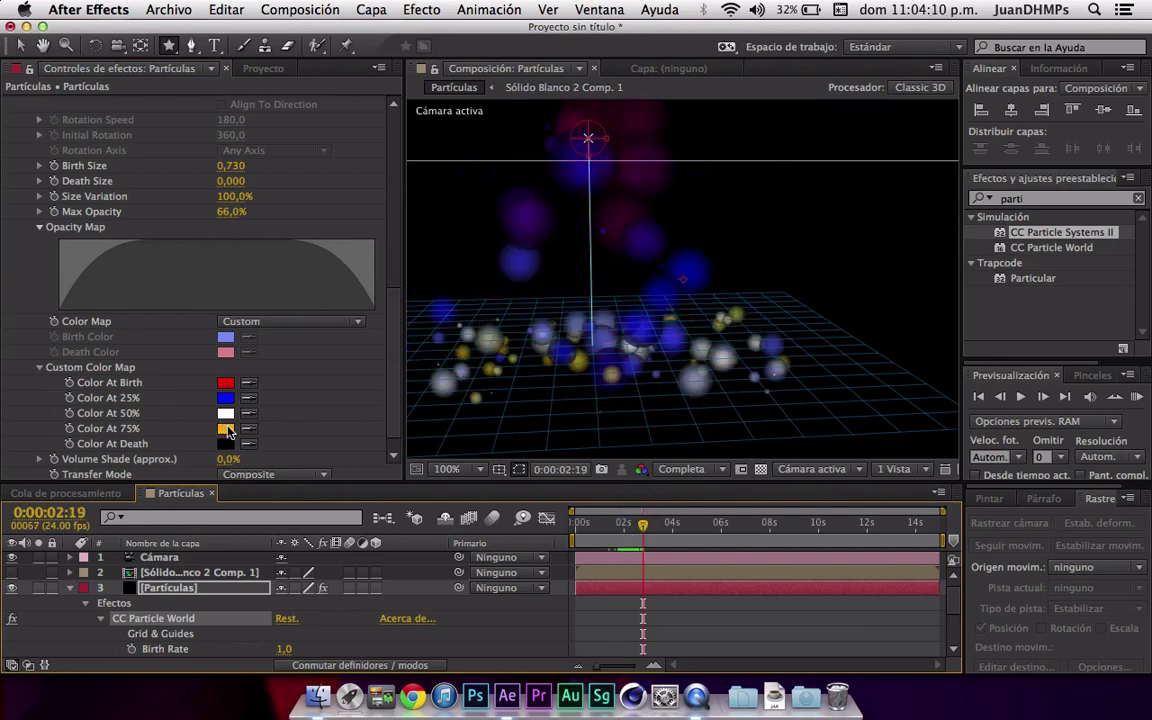
{"action": "left_click", "coordinate": [240, 325]}
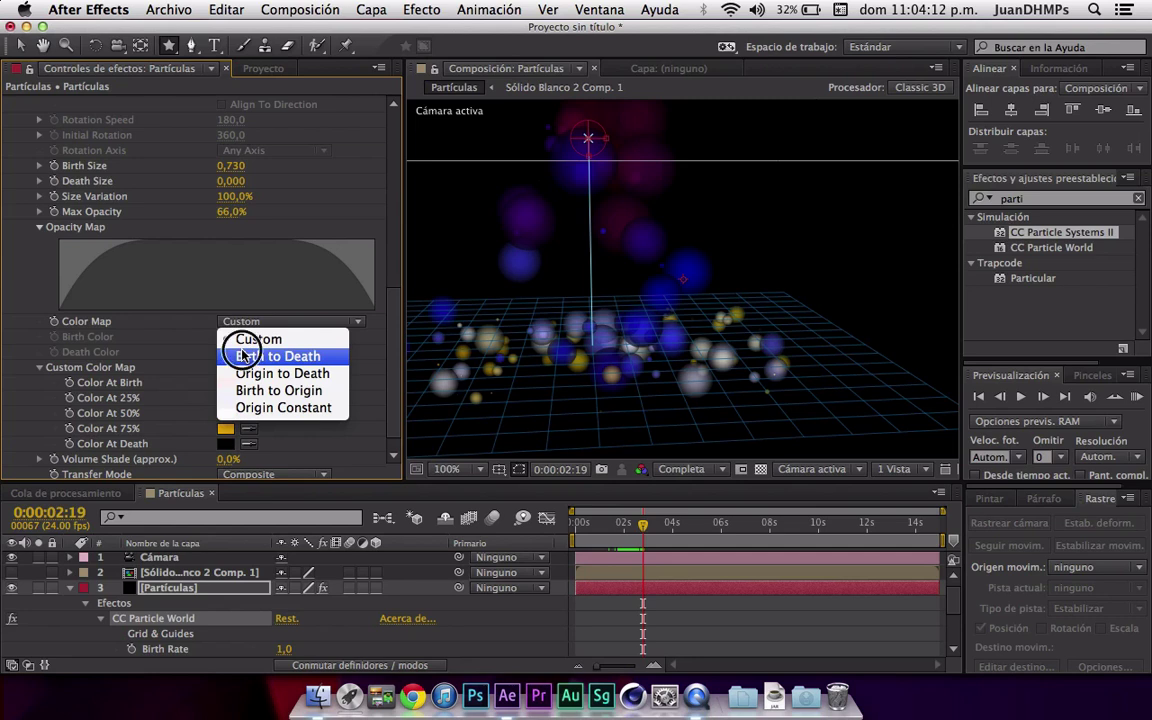
- Return the particle Color Map to Birth to Death
{"action": "left_click", "coordinate": [245, 356]}
{"action": "left_click", "coordinate": [244, 325]}
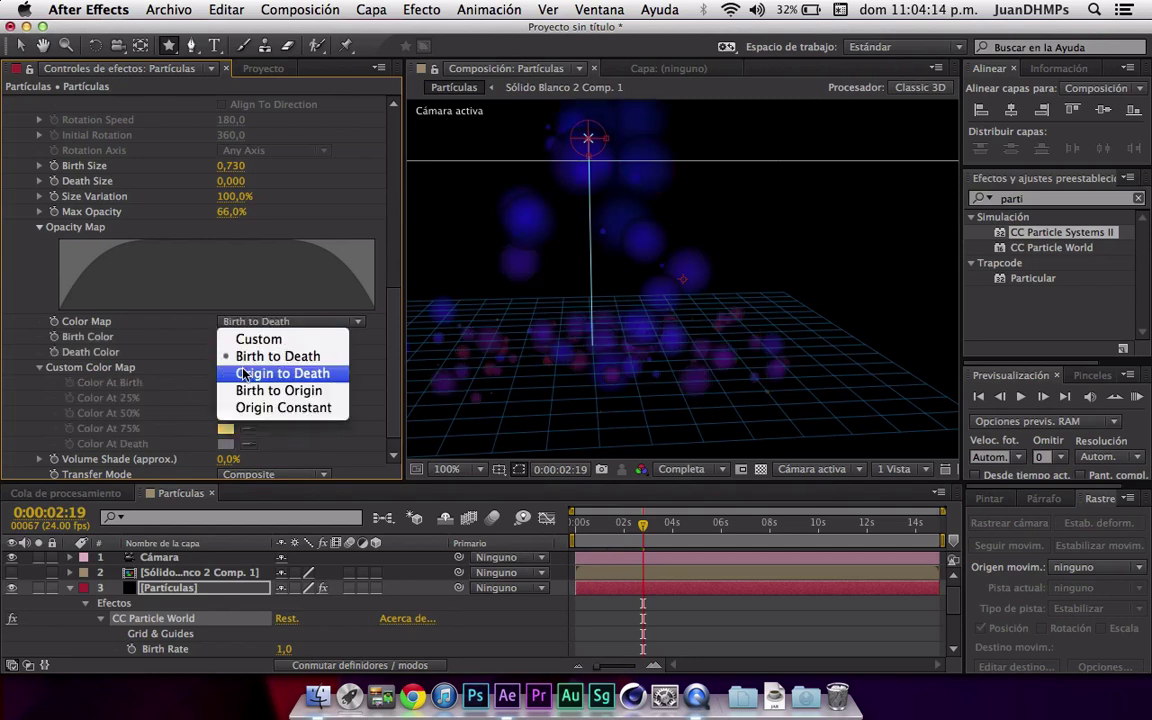
{"action": "left_click", "coordinate": [146, 350]}
{"action": "scroll", "coordinate": [127, 381], "scroll_direction": "down", "scroll_amount": 1}
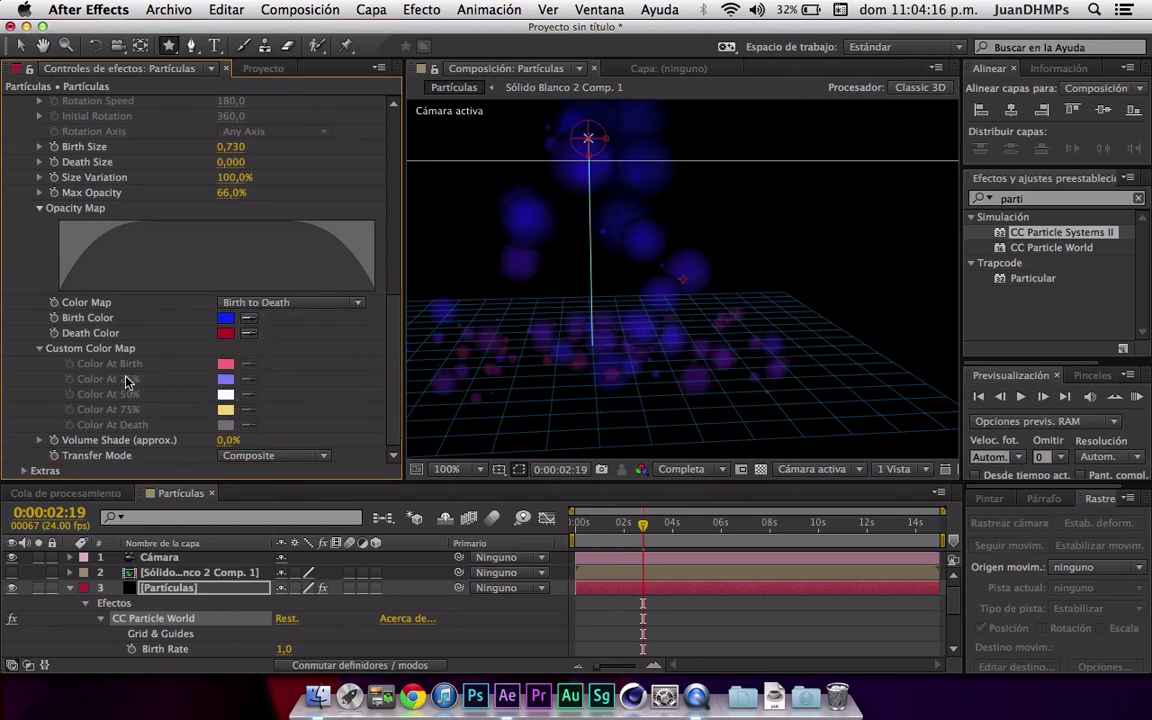
- Leave Transfer Mode on Composite and layer mode Normal, then expand Extras
{"action": "left_click", "coordinate": [259, 458]}
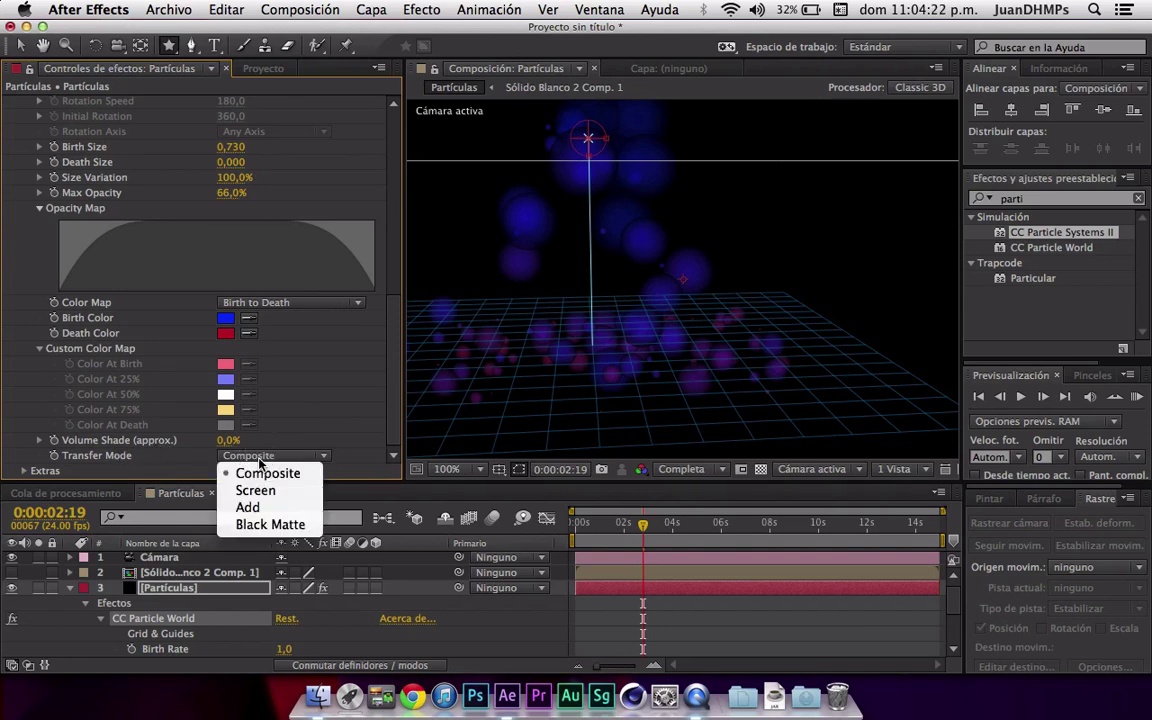
{"action": "left_click", "coordinate": [265, 473]}
{"action": "key", "text": "F4"}
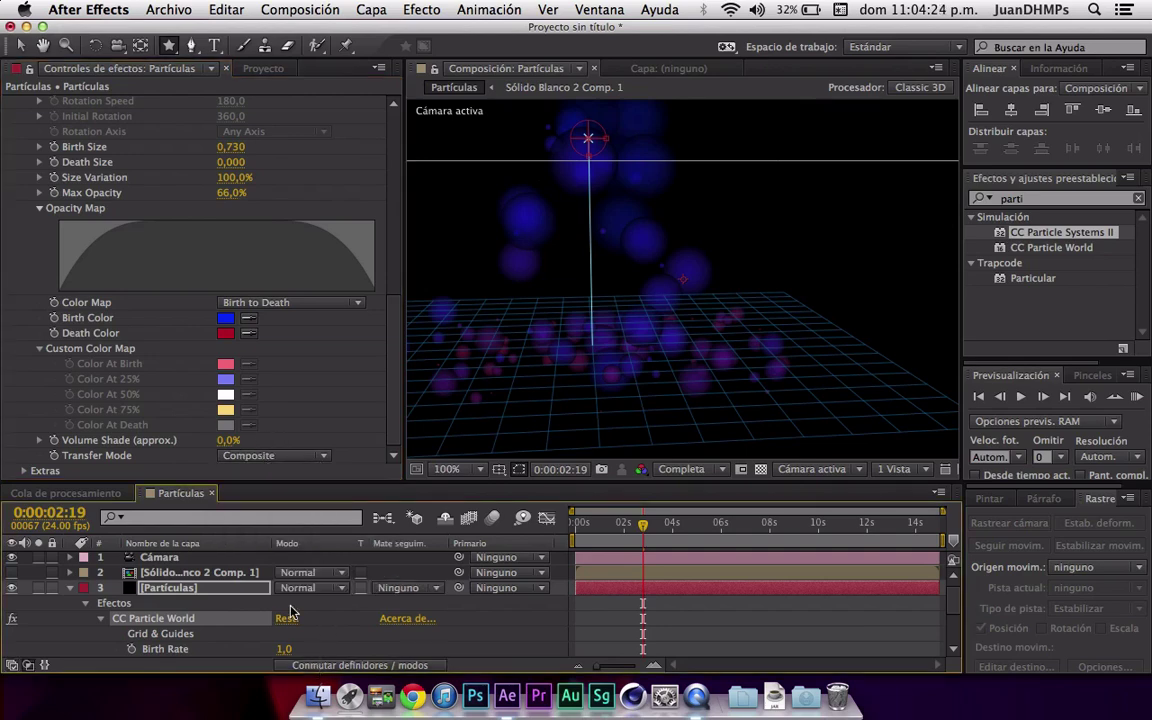
{"action": "left_click", "coordinate": [313, 587]}
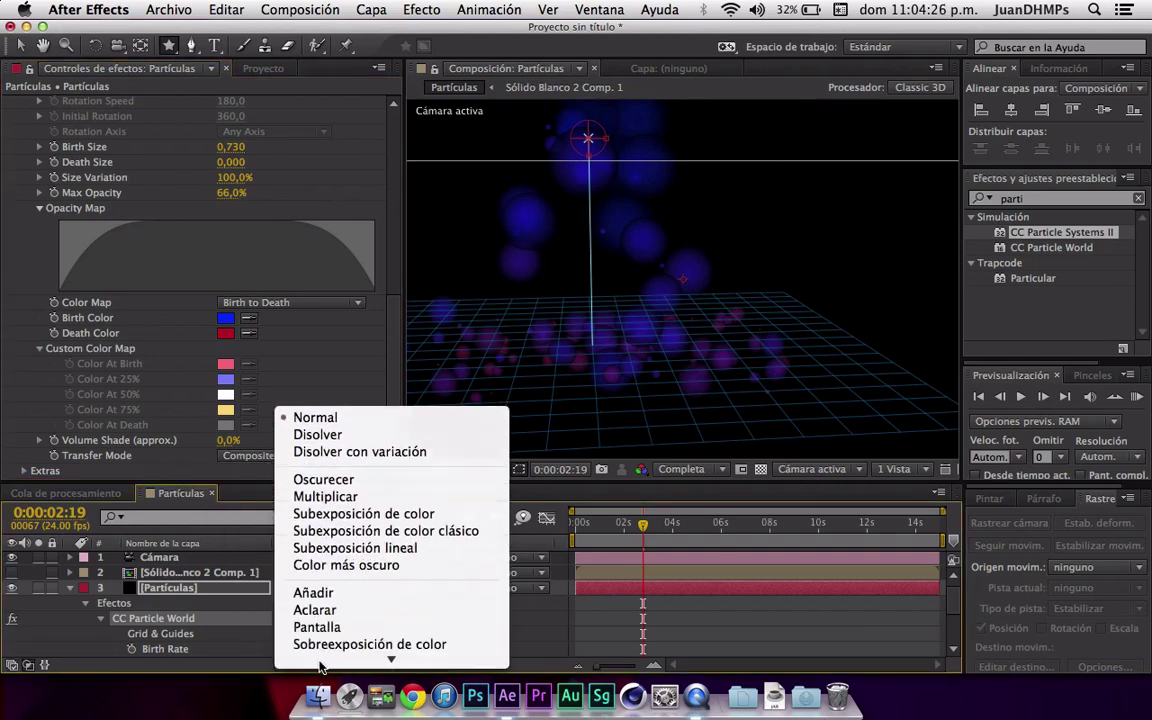
{"action": "left_click", "coordinate": [160, 470]}
{"action": "left_click", "coordinate": [255, 457]}
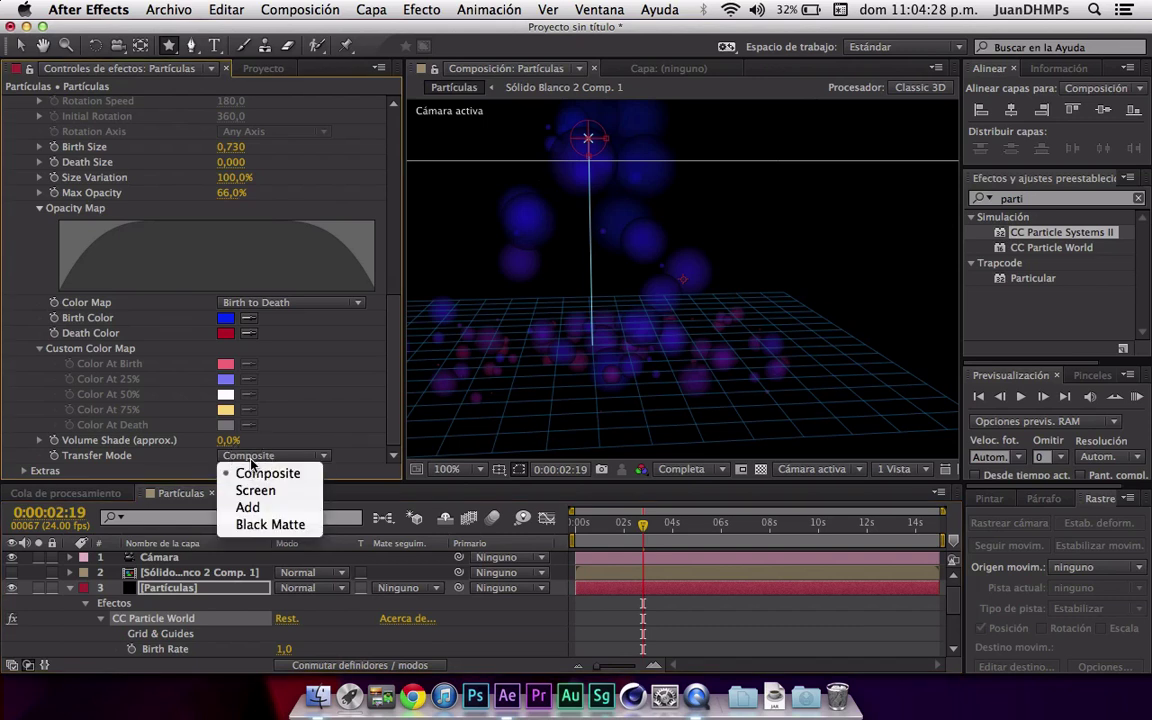
{"action": "left_click", "coordinate": [255, 473]}
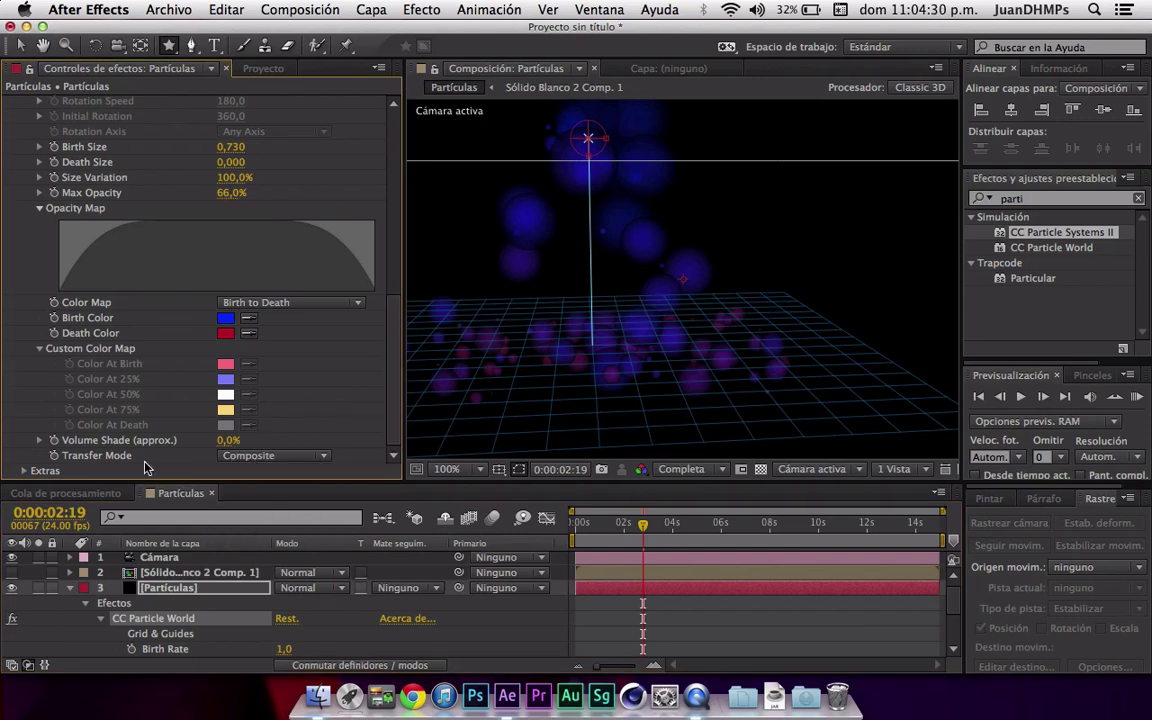
{"action": "left_click", "coordinate": [25, 471]}
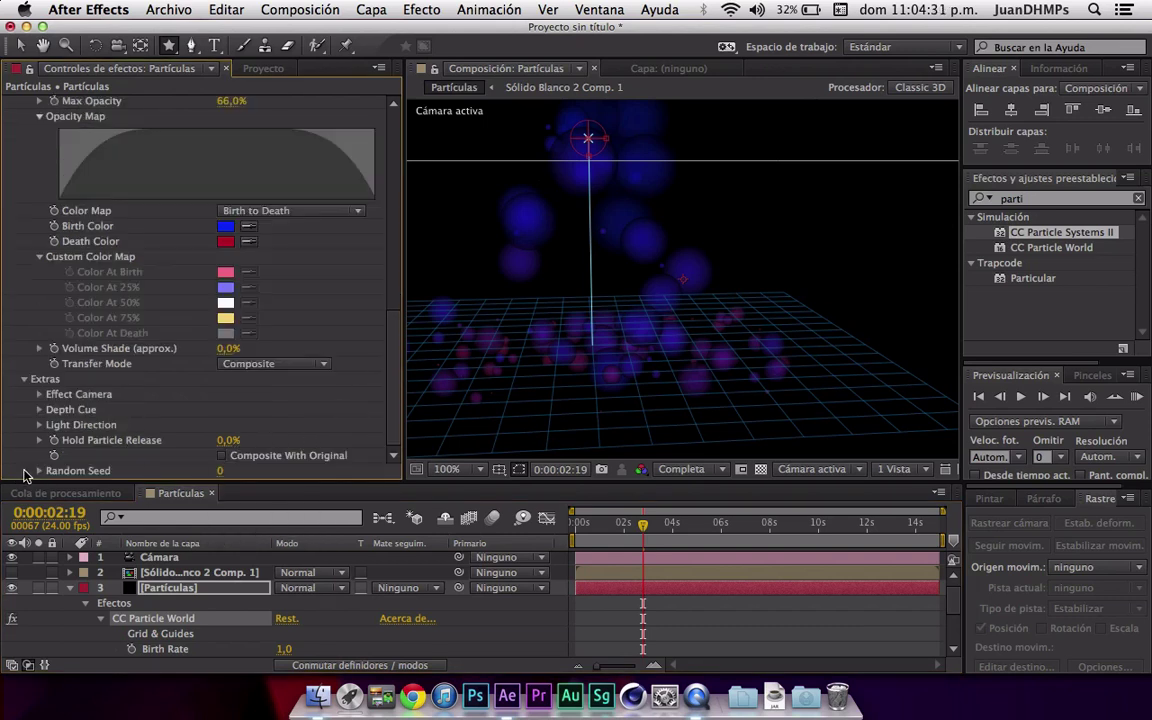
- Set Effect Camera Rotation X to −191° and Rotation Y to −10°, and expand Light Direction
{"action": "left_click", "coordinate": [40, 395]}
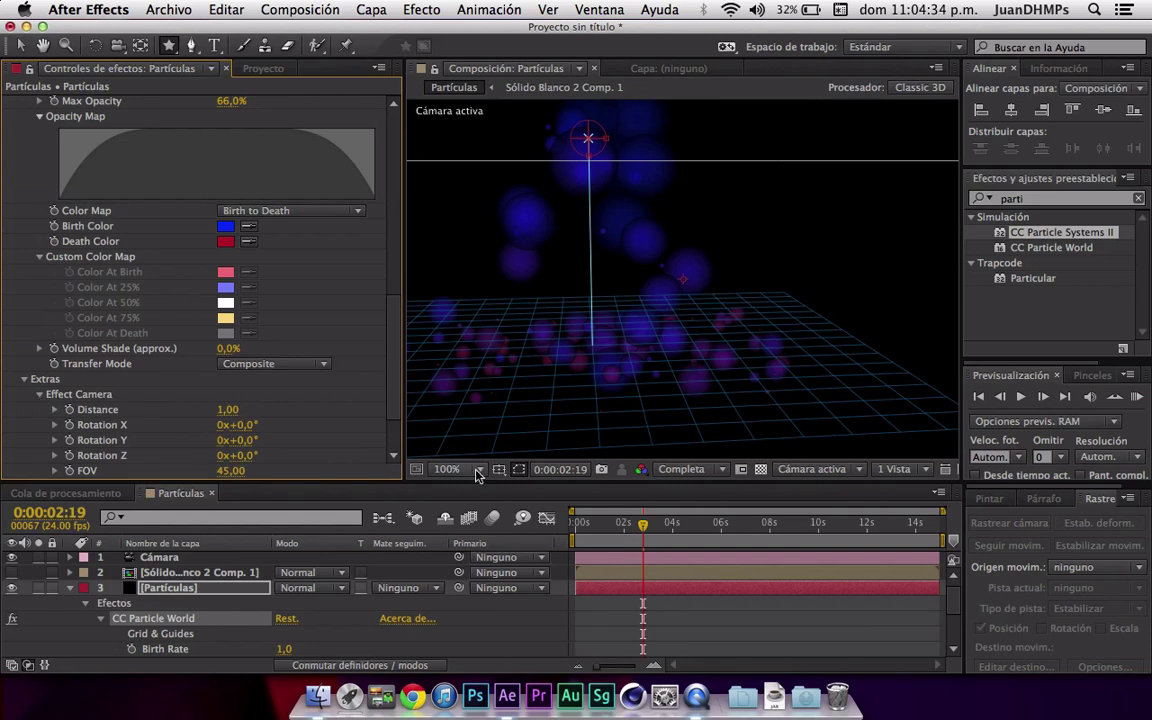
{"action": "mouse_move", "coordinate": [258, 424]}
{"action": "left_mouse_down"}
{"action": "mouse_move", "coordinate": [195, 485]}
{"action": "mouse_move", "coordinate": [150, 490]}
{"action": "left_mouse_up"}
{"action": "left_click_drag", "start_coordinate": [249, 440], "coordinate": [250, 460]}
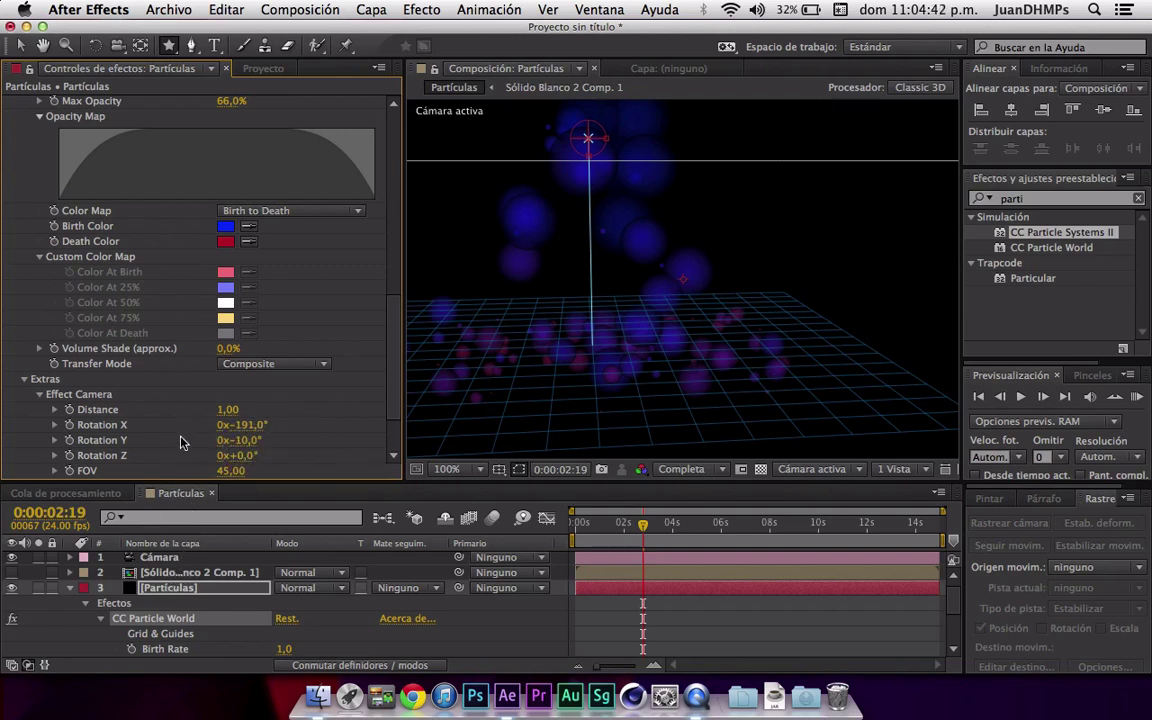
{"action": "scroll", "coordinate": [101, 452], "scroll_direction": "down", "scroll_amount": 3}
{"action": "scroll", "coordinate": [44, 426], "scroll_direction": "down", "scroll_amount": 1}
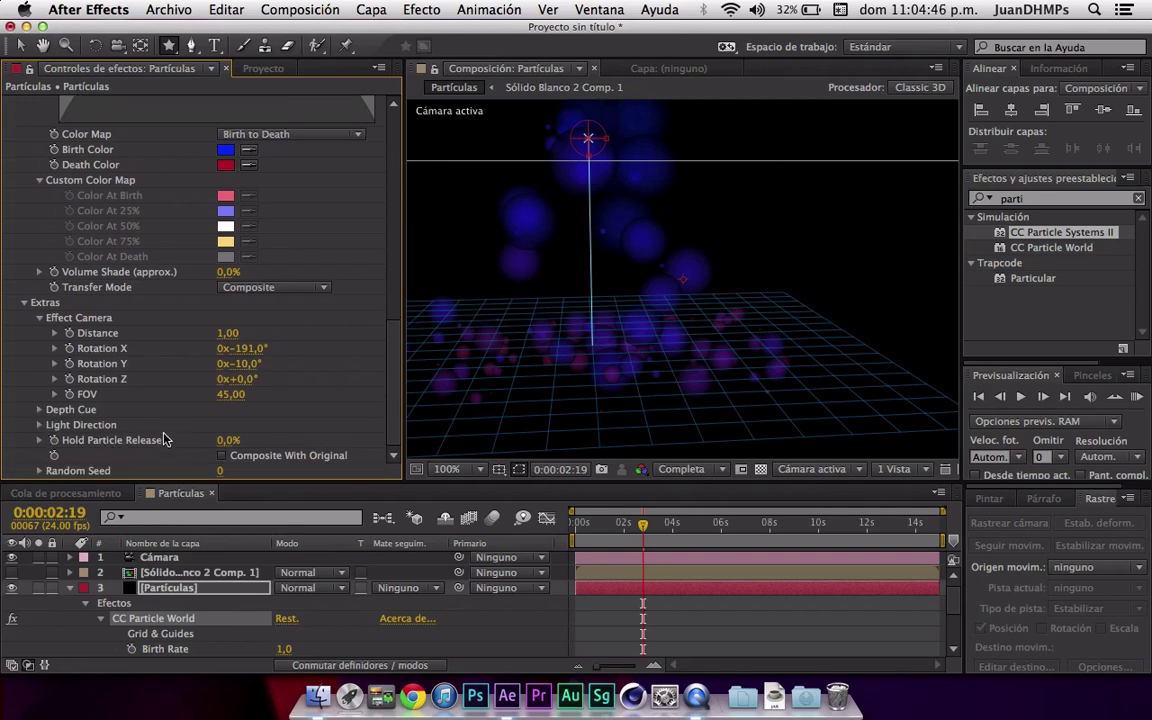
{"action": "left_click", "coordinate": [40, 426]}
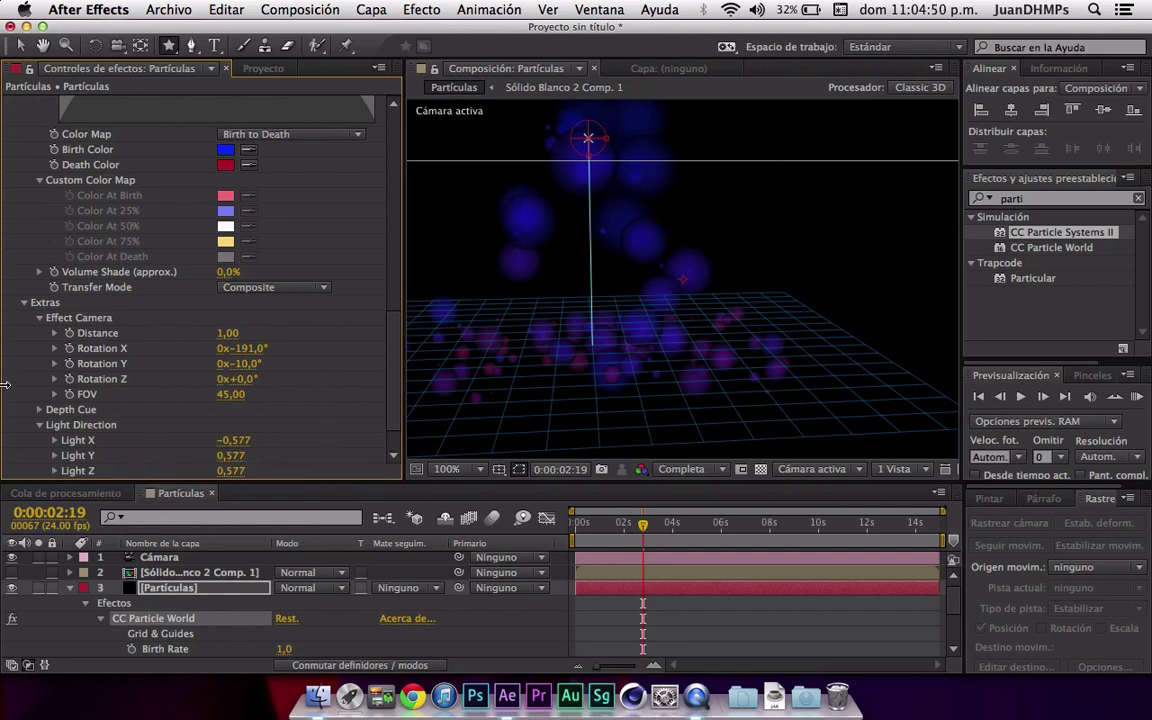
{"action": "scroll", "coordinate": [28, 308], "scroll_direction": "up", "scroll_amount": 5}
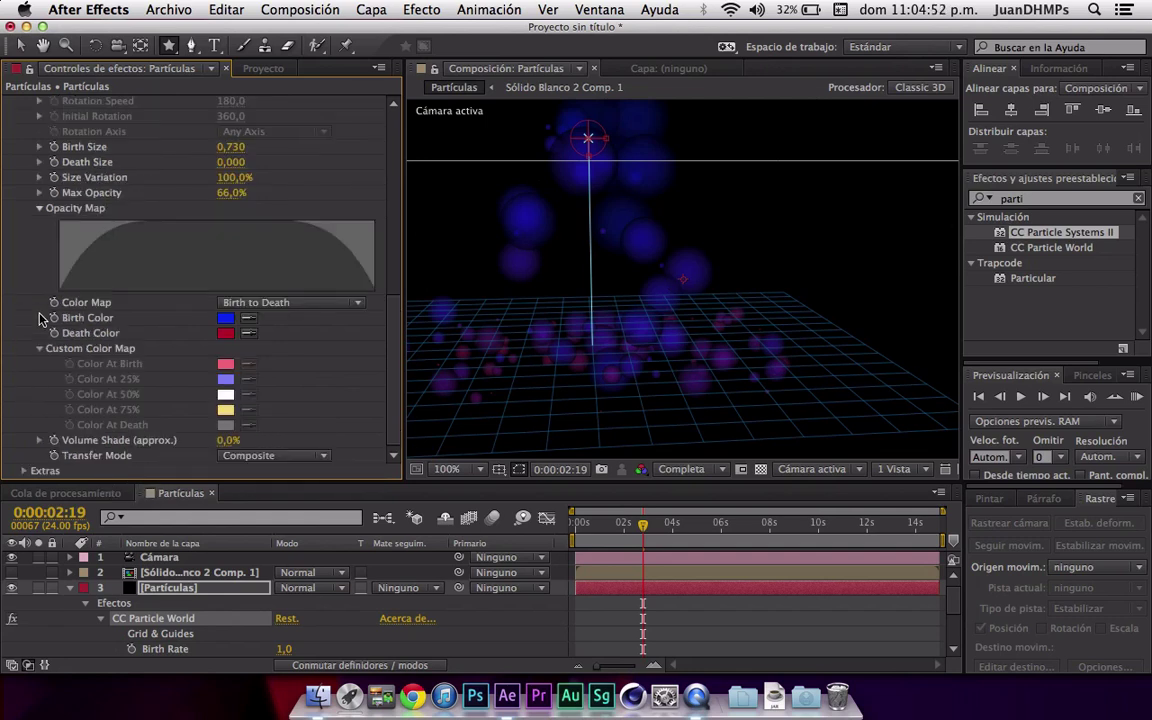
{"action": "scroll", "coordinate": [104, 257], "scroll_direction": "up", "scroll_amount": 10}
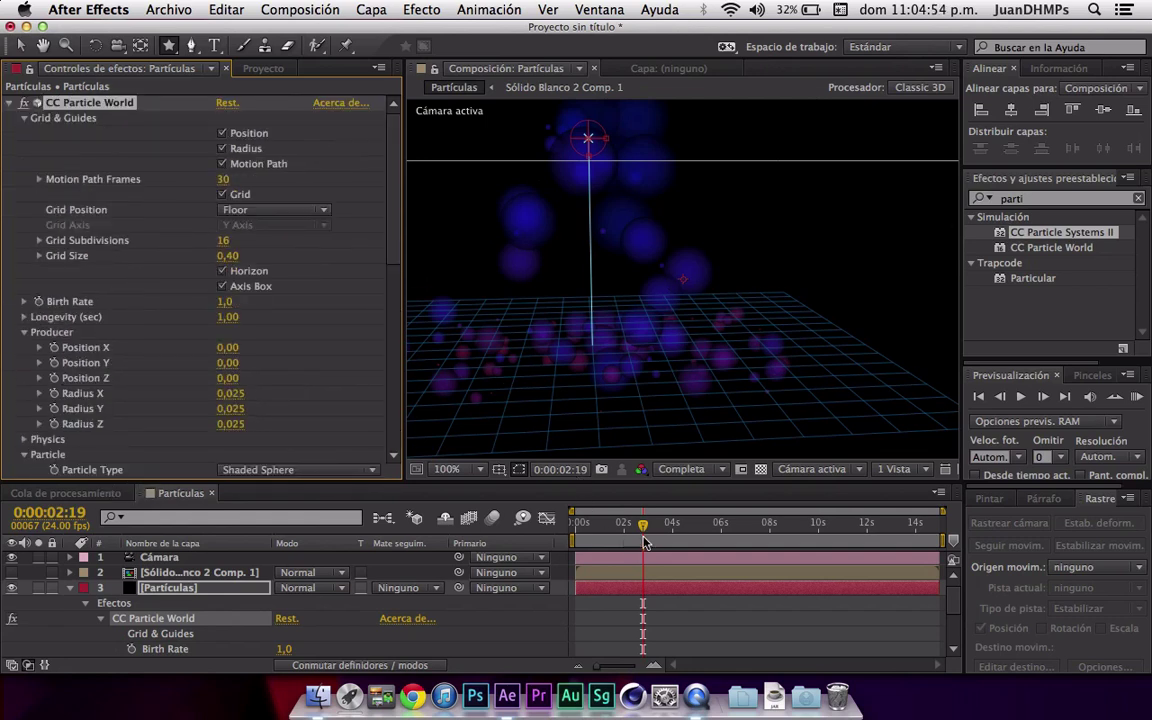
- Preview the particle animation and stop at 0:00:03:15
{"action": "left_click_drag", "start_coordinate": [645, 542], "coordinate": [588, 530]}
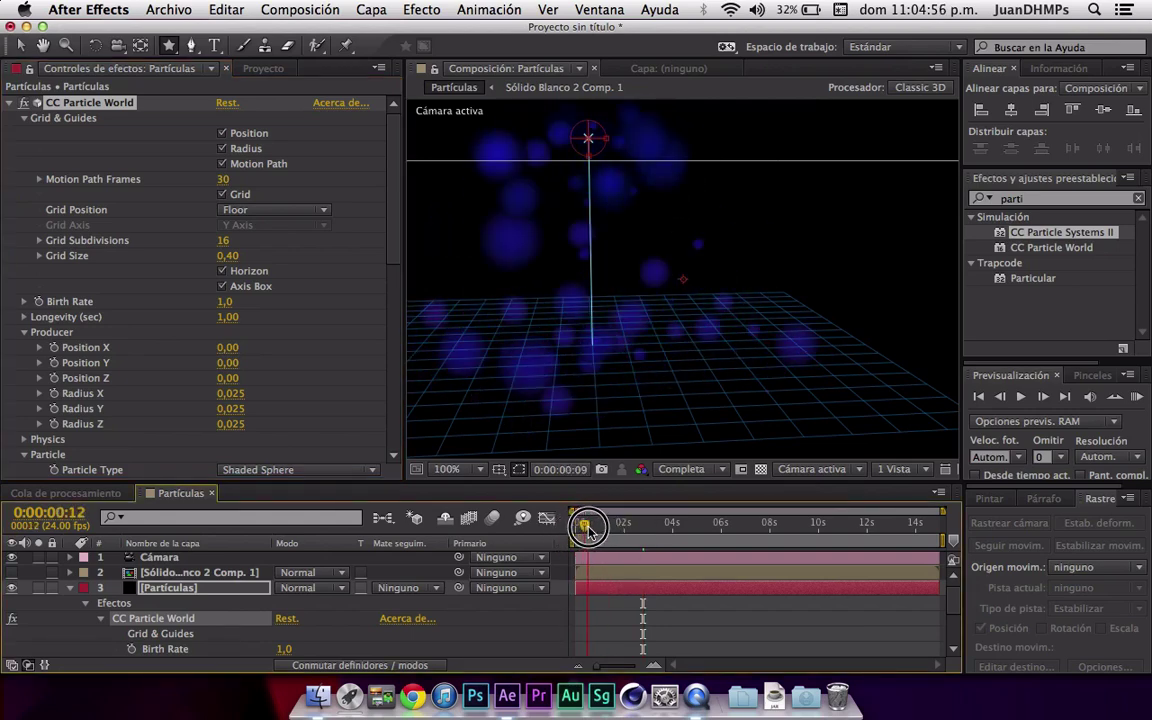
{"action": "mouse_move", "coordinate": [588, 530]}
{"action": "left_mouse_down"}
{"action": "mouse_move", "coordinate": [725, 468]}
{"action": "mouse_move", "coordinate": [670, 490]}
{"action": "left_mouse_up"}
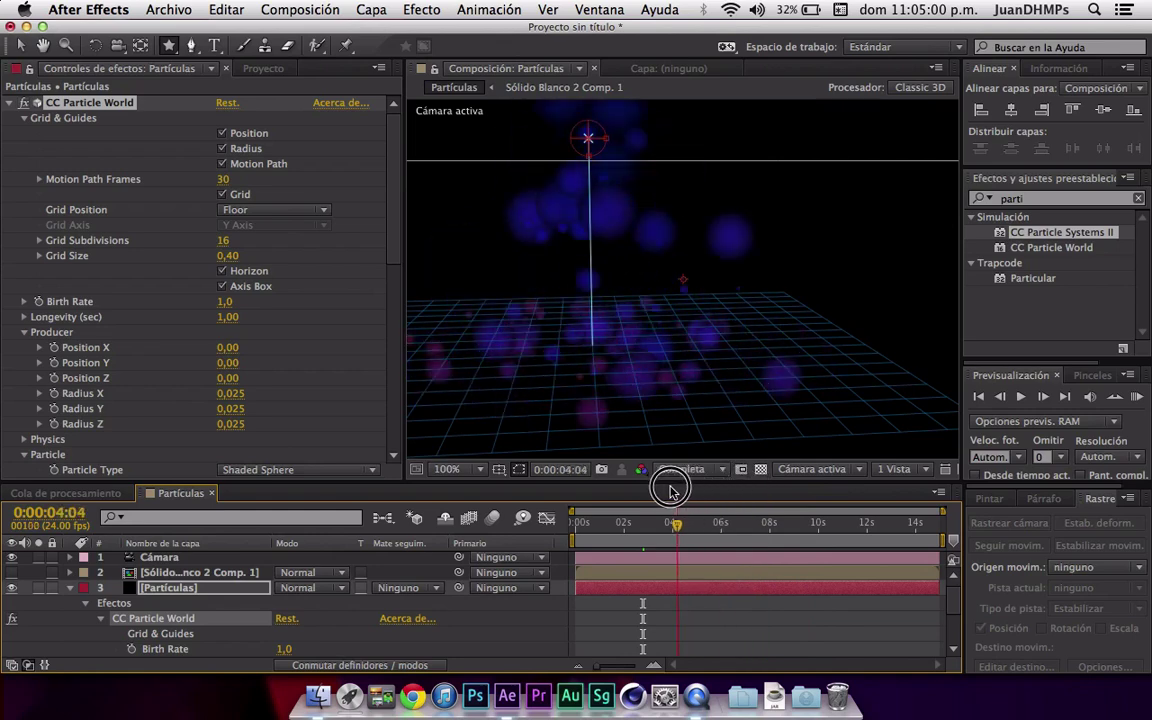
{"action": "left_click_drag", "start_coordinate": [670, 490], "coordinate": [625, 490]}
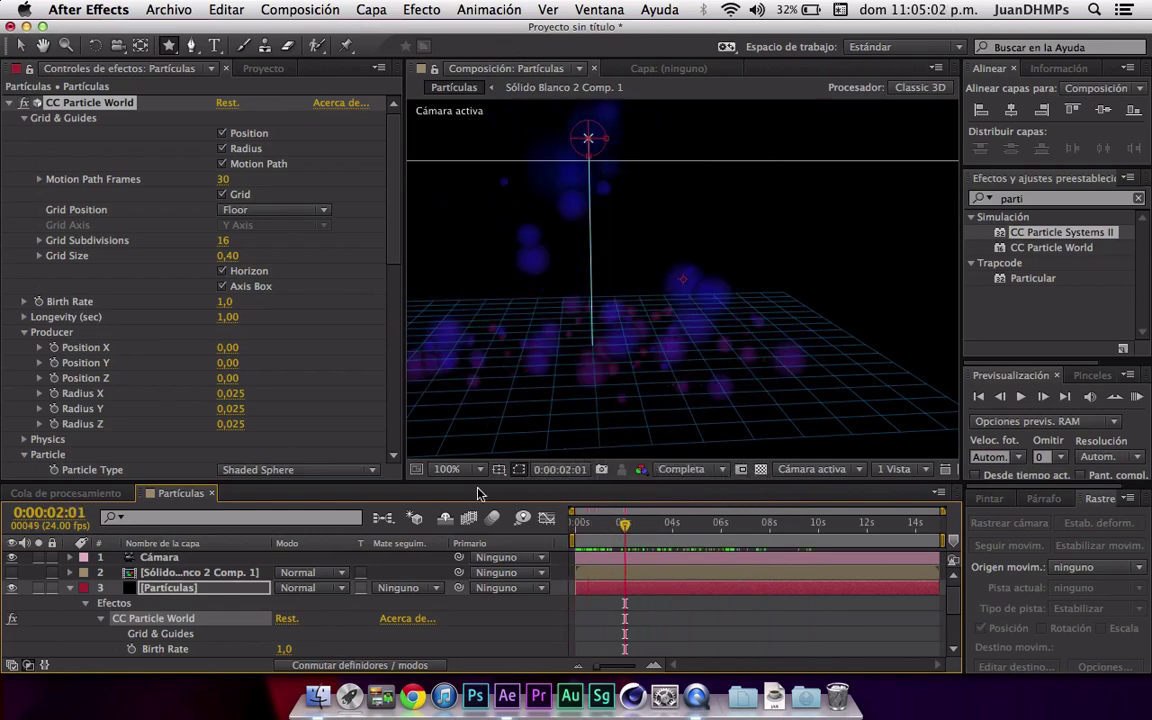
{"action": "key", "text": "F2"}
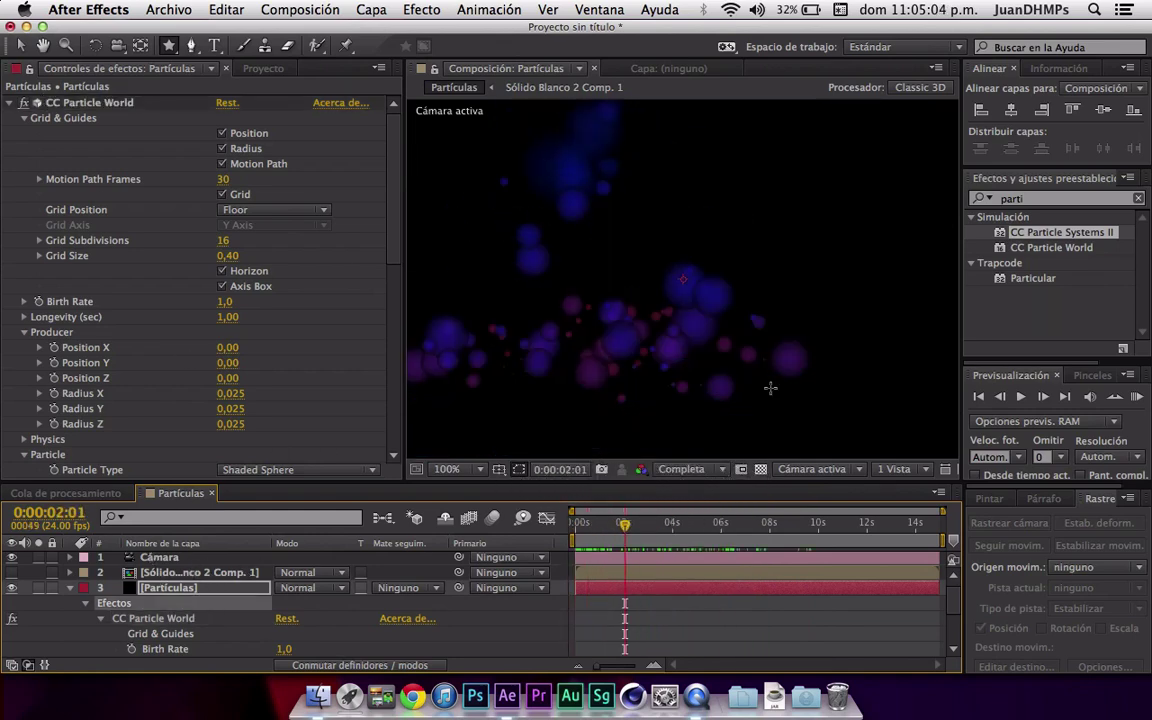
{"action": "left_click_drag", "start_coordinate": [655, 516], "coordinate": [663, 520]}
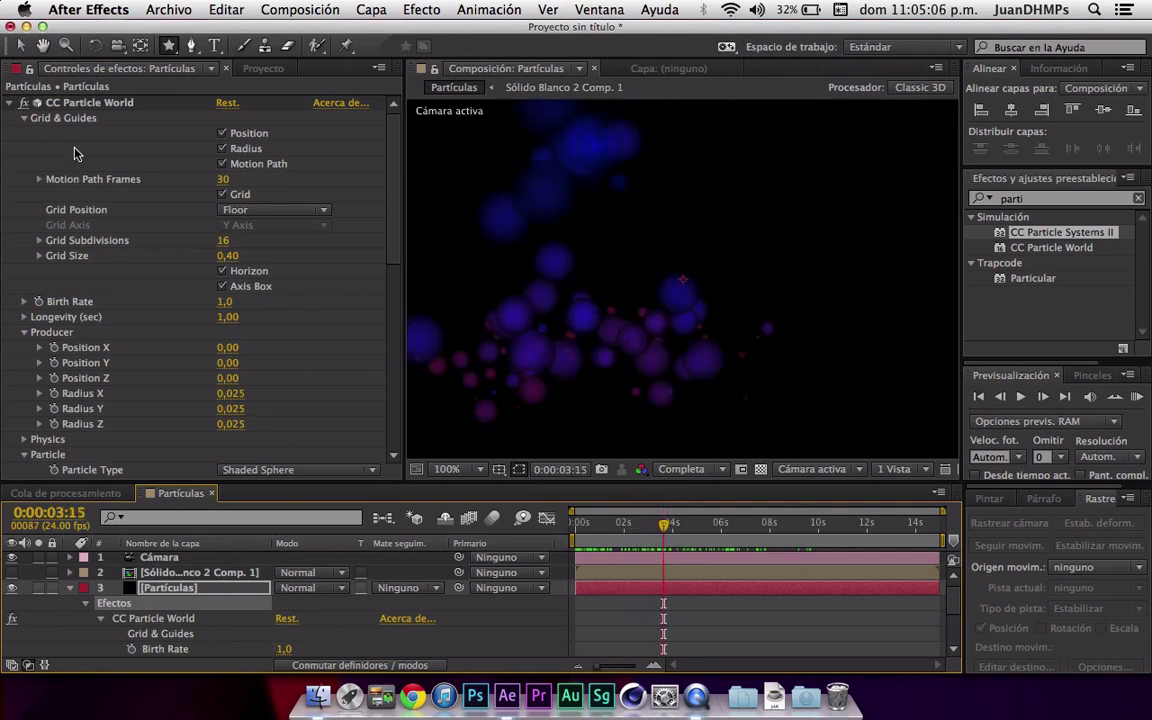
- Delete the CC Particle World effect from the Partículas layer
{"action": "left_click", "coordinate": [80, 100]}
{"action": "left_click", "coordinate": [82, 104]}
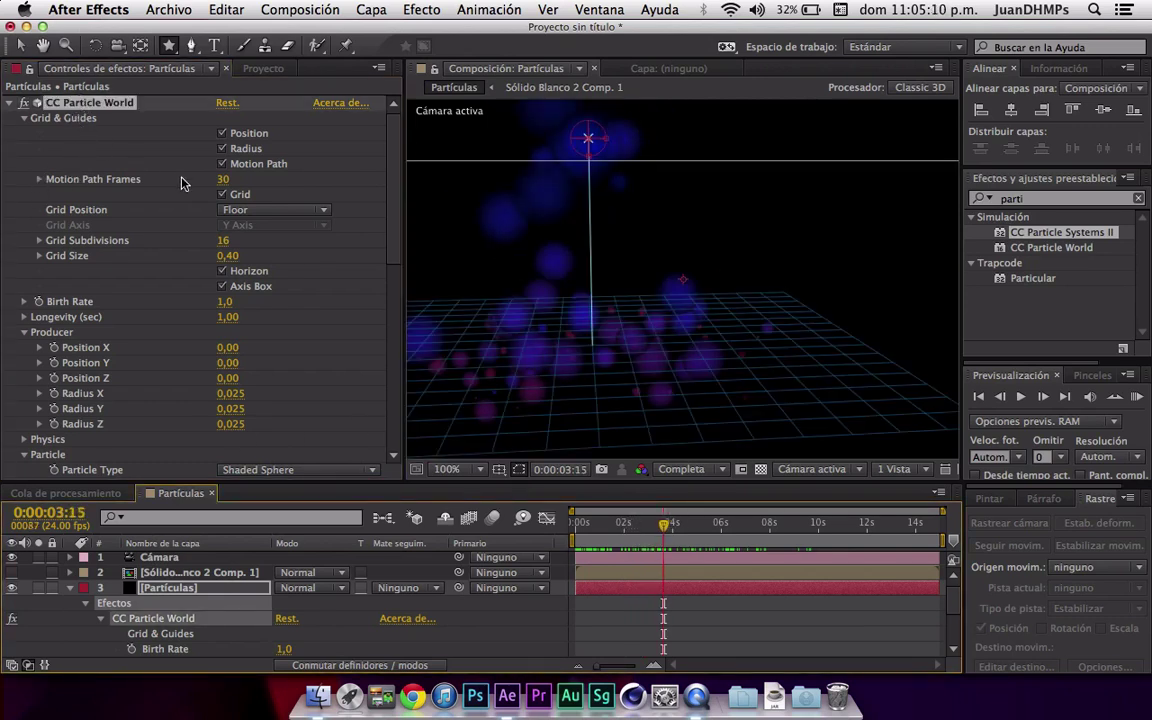
{"action": "key", "text": "Delete"}
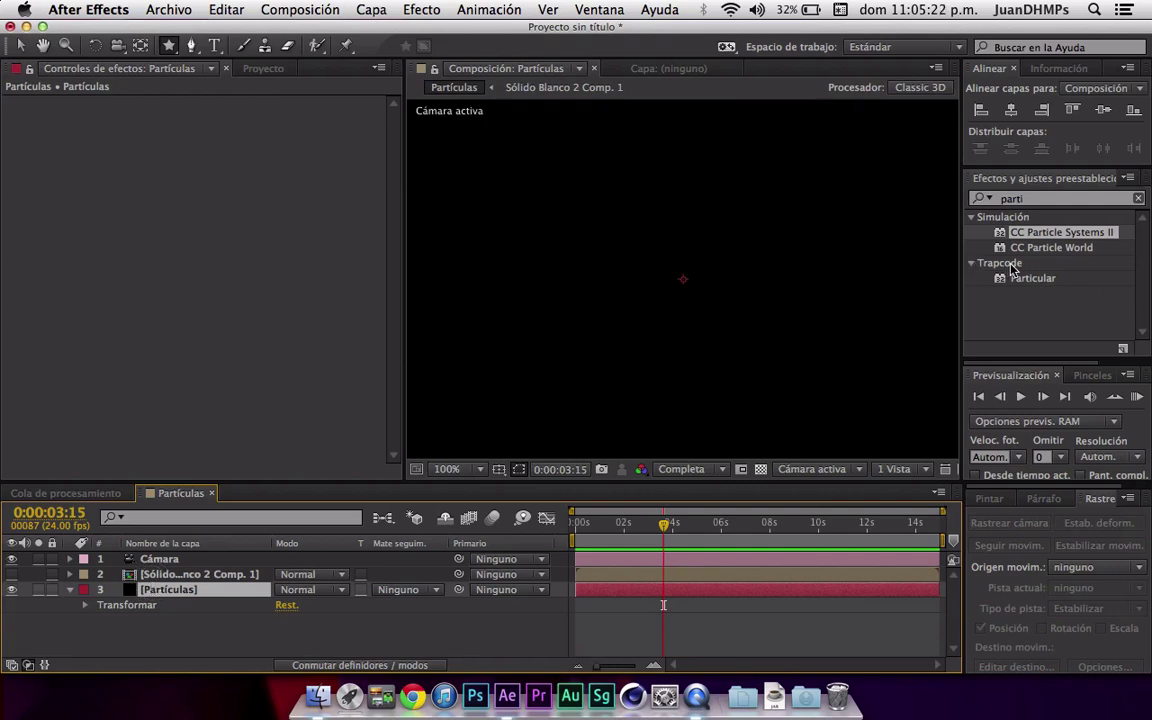
- Apply Trapcode Particular to the Partículas layer and delete the Cámara layer
{"action": "left_click_drag", "start_coordinate": [1030, 278], "coordinate": [656, 303]}
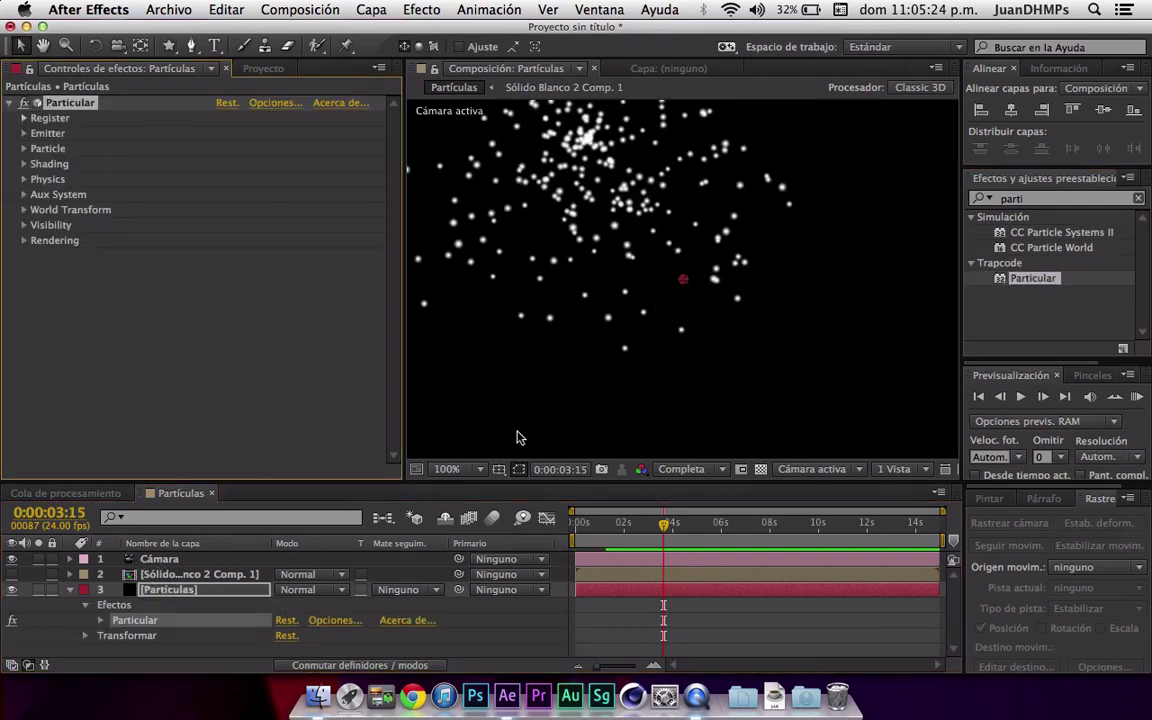
{"action": "left_click", "coordinate": [146, 561]}
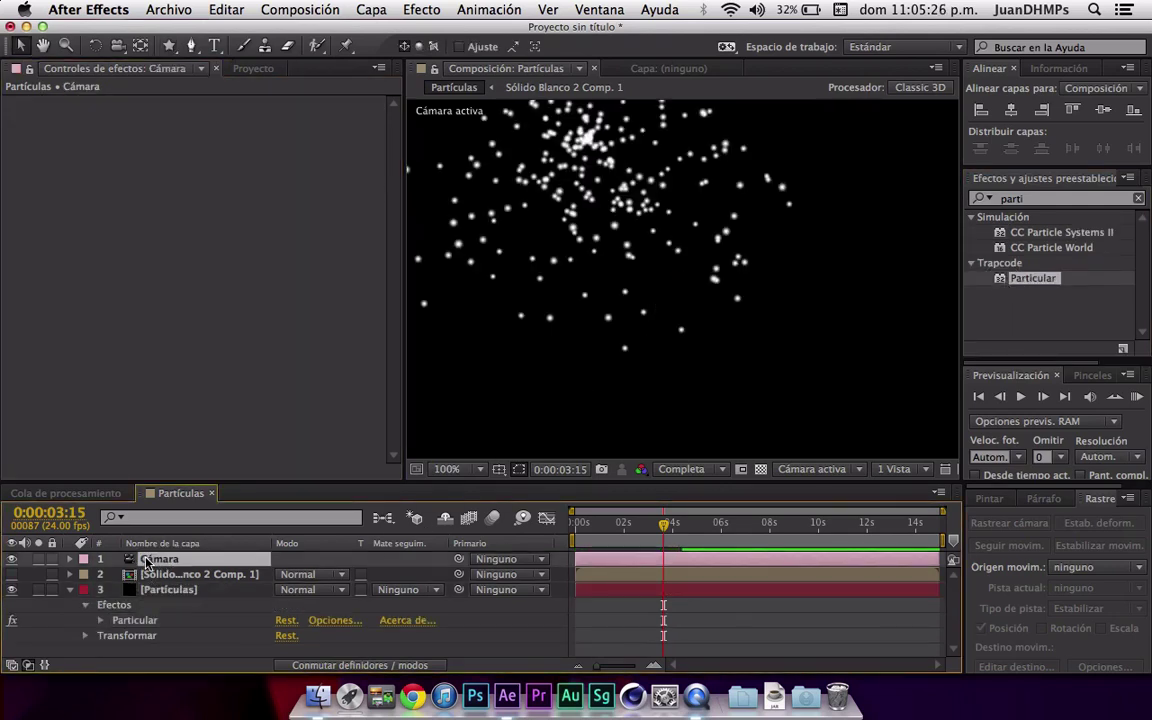
{"action": "key", "text": "Delete"}
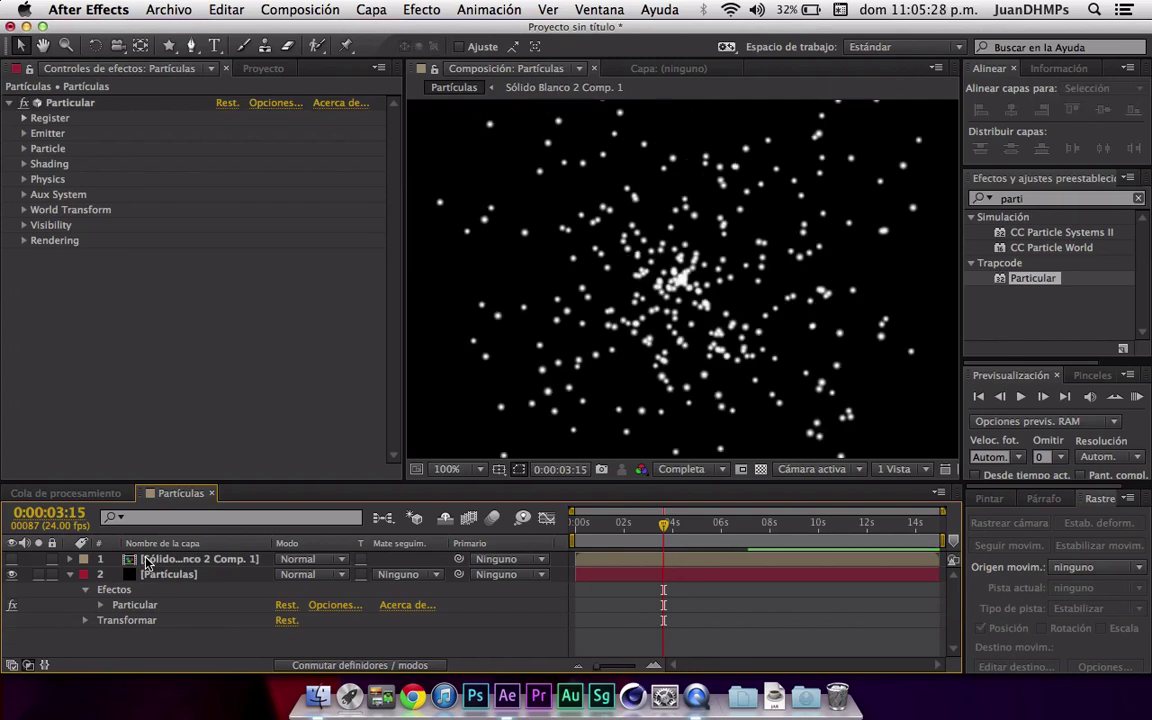
- Add a new camera with default settings and orbit it around the white particle burst
{"action": "key", "text": "ctrl+alt+shift+c"}
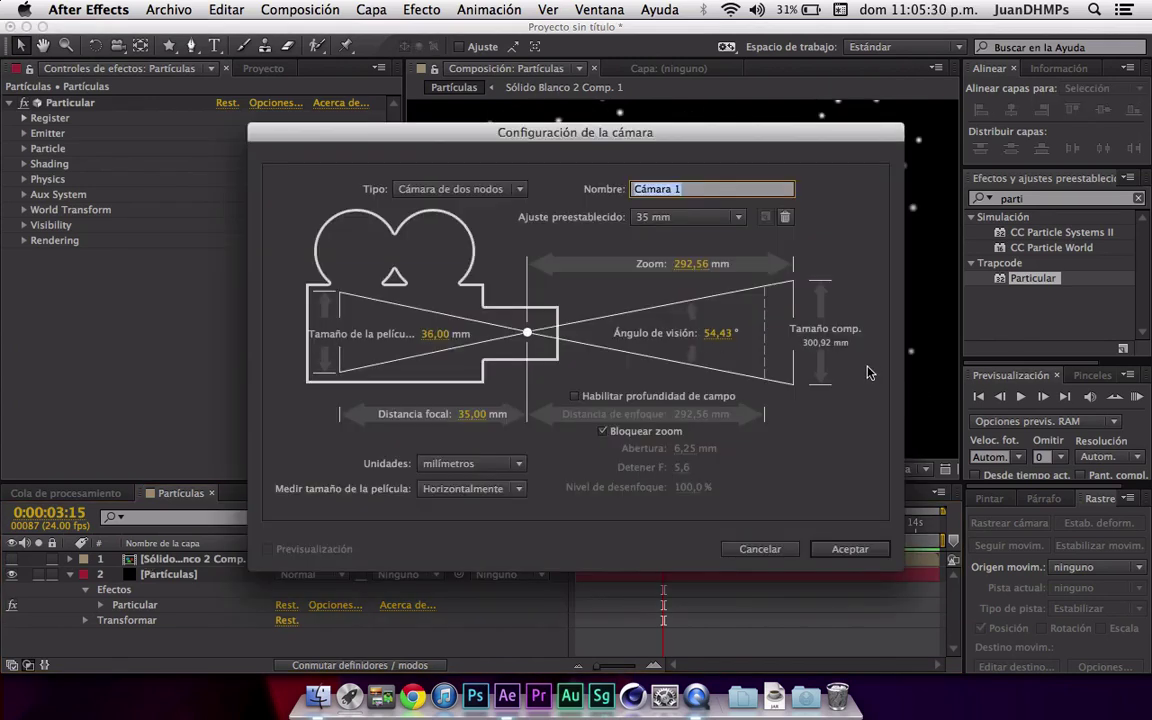
{"action": "key", "text": "Right"}
{"action": "key", "text": "Return"}
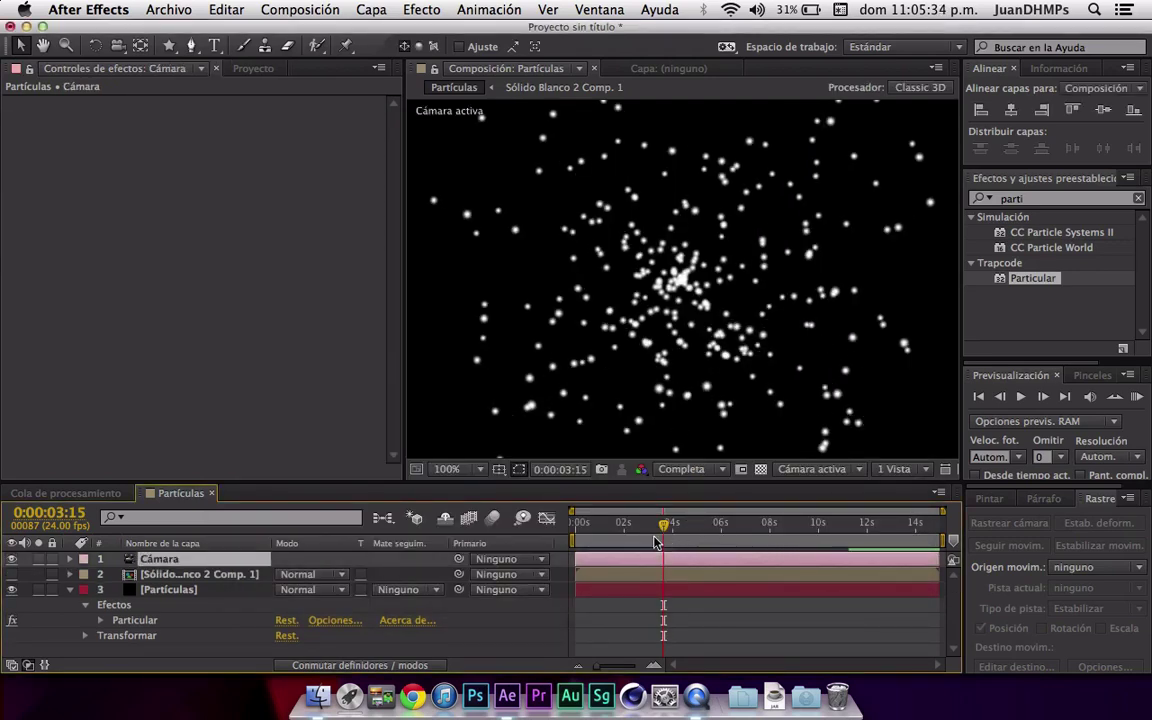
{"action": "mouse_move", "coordinate": [685, 538]}
{"action": "left_mouse_down"}
{"action": "mouse_move", "coordinate": [588, 550]}
{"action": "mouse_move", "coordinate": [670, 515]}
{"action": "mouse_move", "coordinate": [664, 522]}
{"action": "left_mouse_up"}
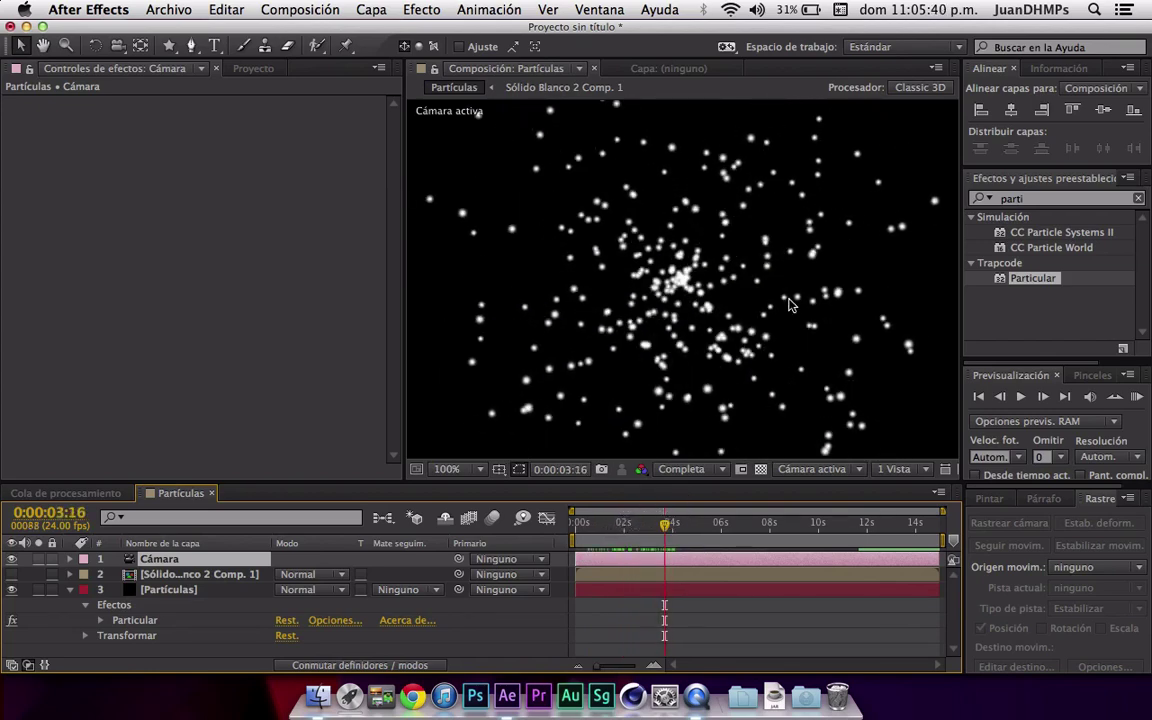
{"action": "key", "text": "c"}
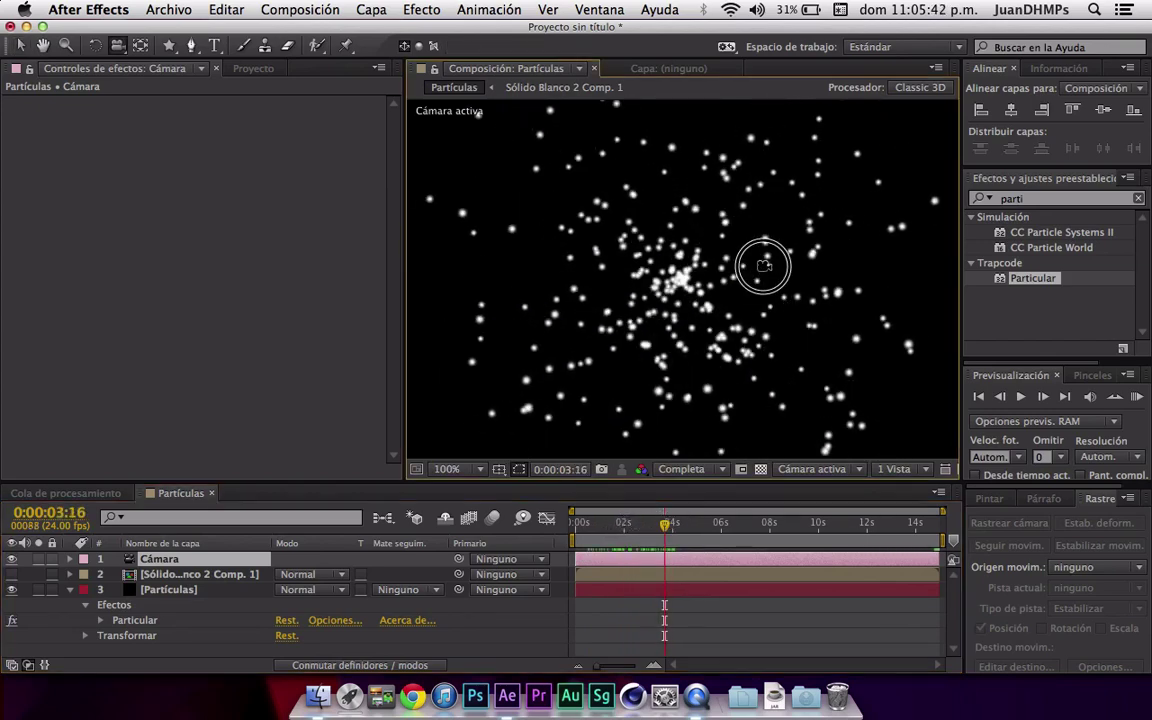
{"action": "mouse_move", "coordinate": [758, 266]}
{"action": "left_mouse_down"}
{"action": "mouse_move", "coordinate": [630, 311]}
{"action": "mouse_move", "coordinate": [212, 295]}
{"action": "left_mouse_up"}
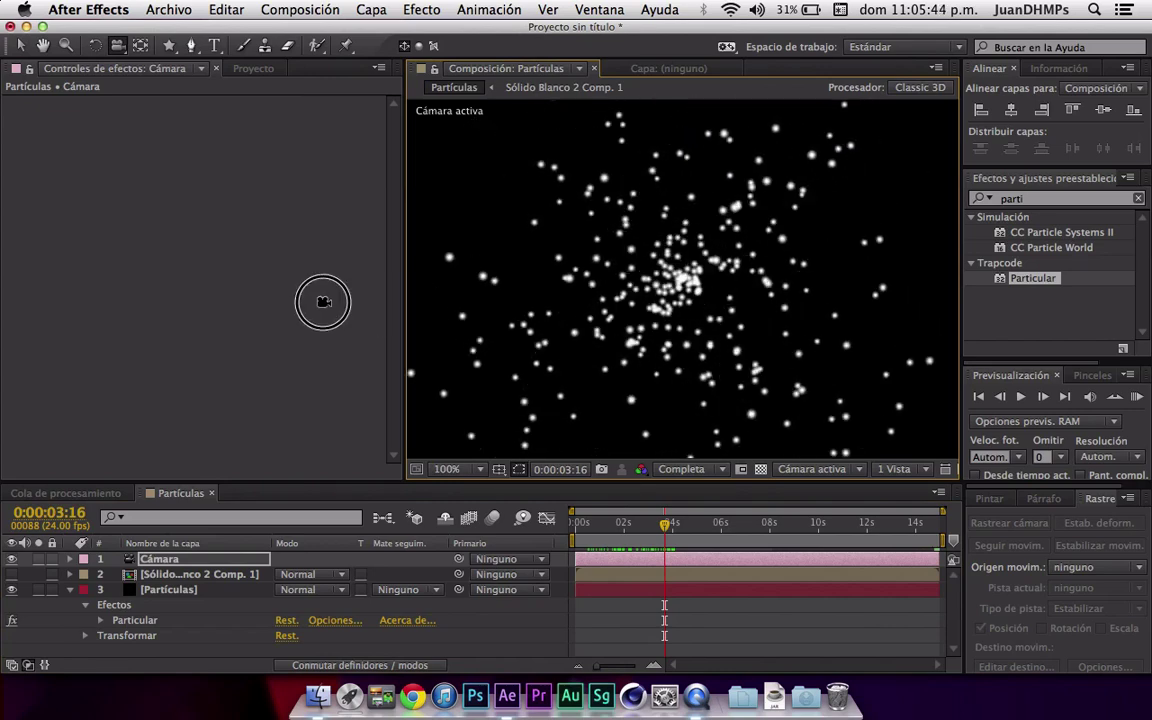
{"action": "left_click_drag", "start_coordinate": [318, 377], "coordinate": [202, 534]}
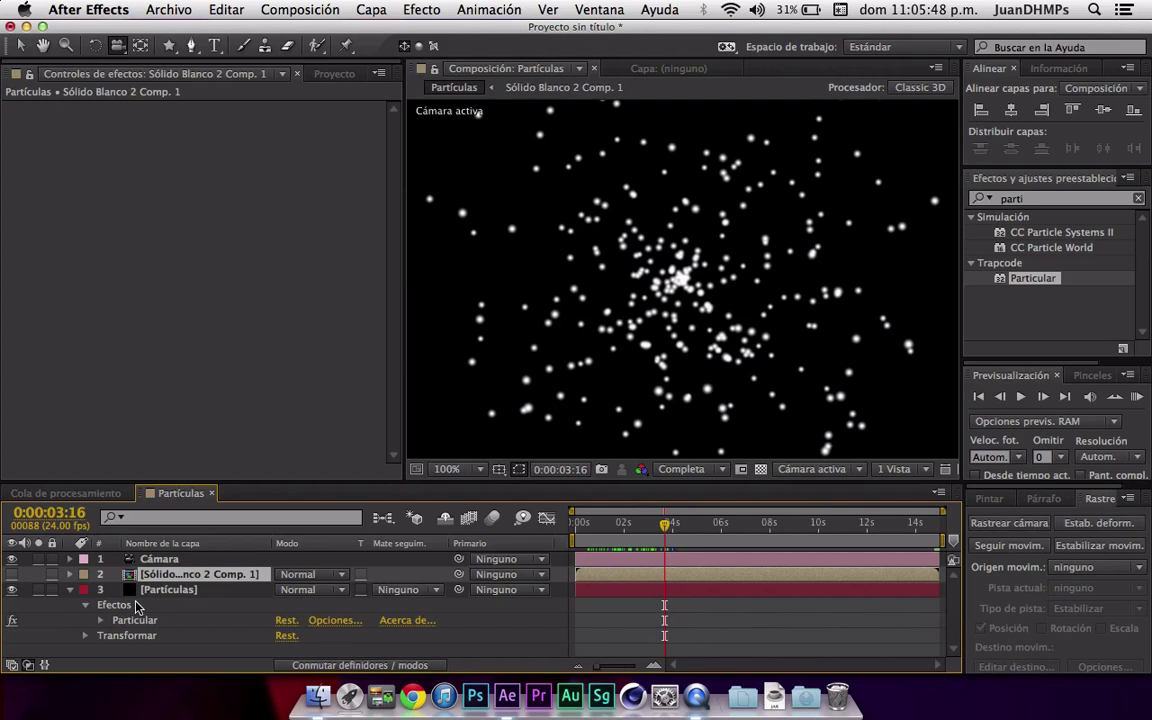
- Confirm Particular's light names as Emitter and Shadow for the Partículas layer
{"action": "left_click", "coordinate": [150, 590]}
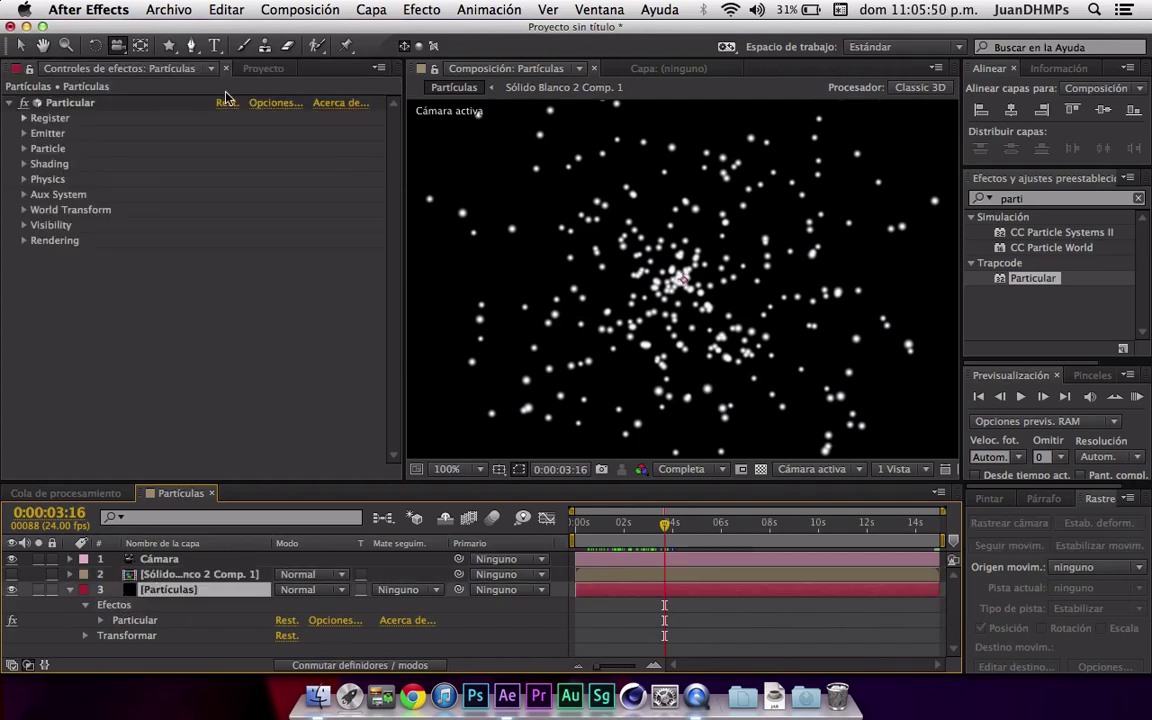
{"action": "left_click", "coordinate": [277, 106]}
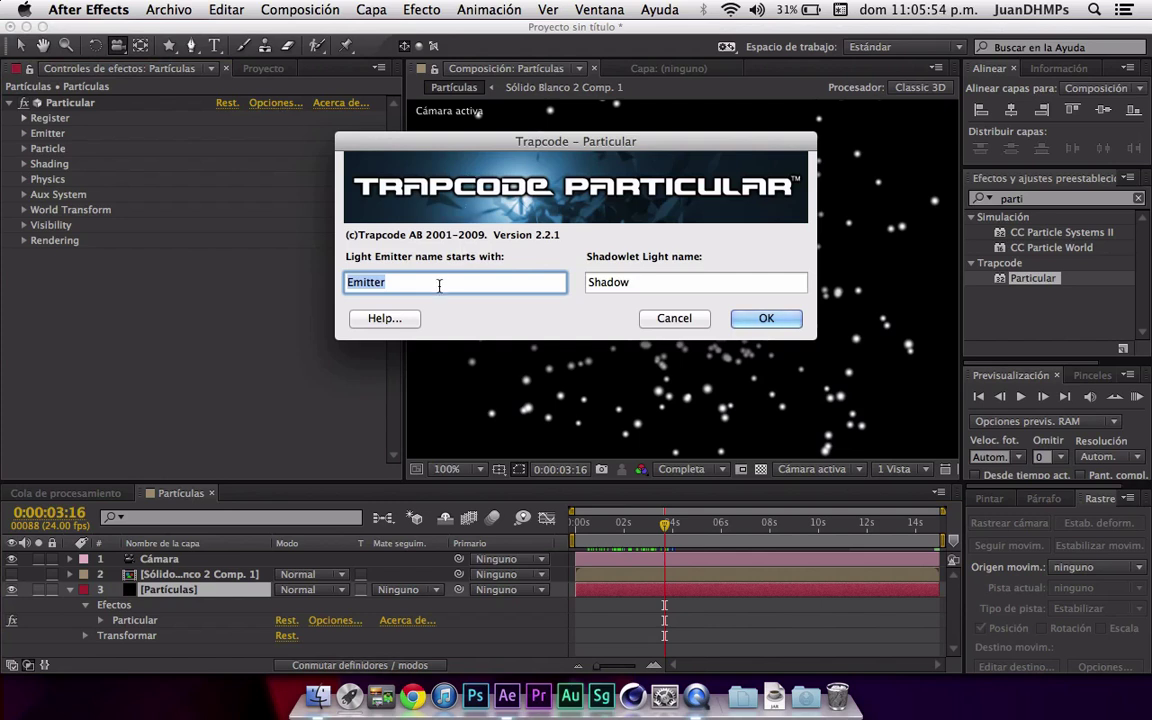
{"action": "double_click", "coordinate": [363, 284]}
{"action": "double_click", "coordinate": [586, 283]}
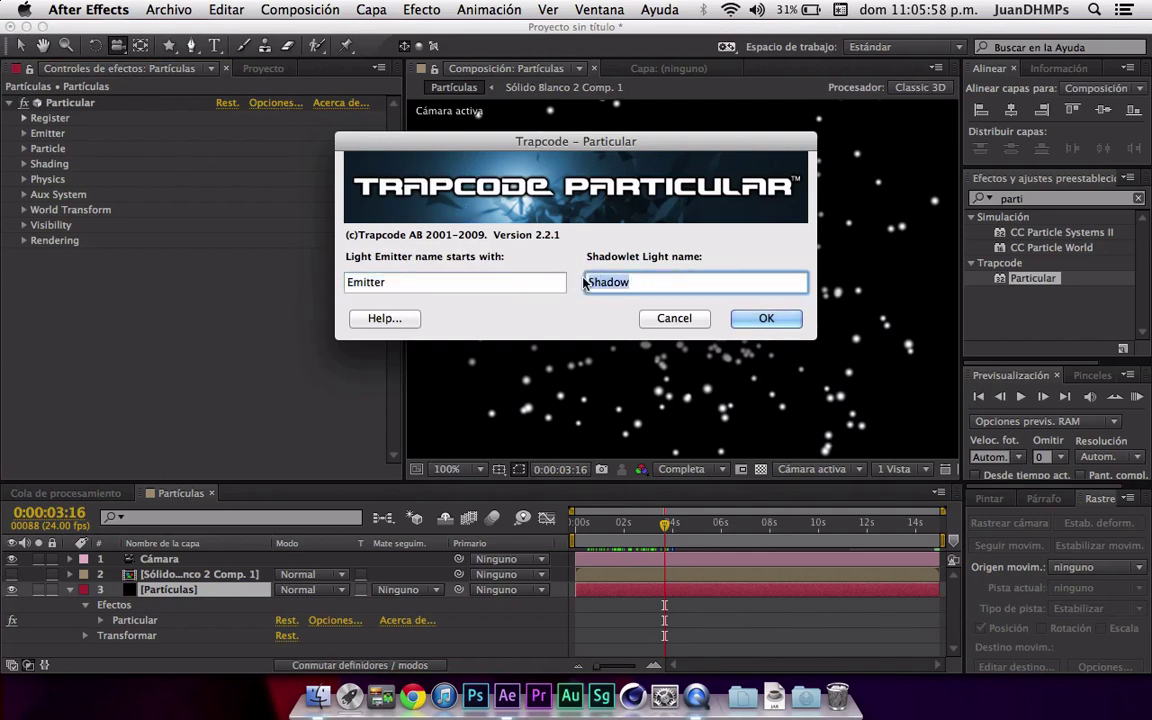
{"action": "left_click", "coordinate": [760, 321]}
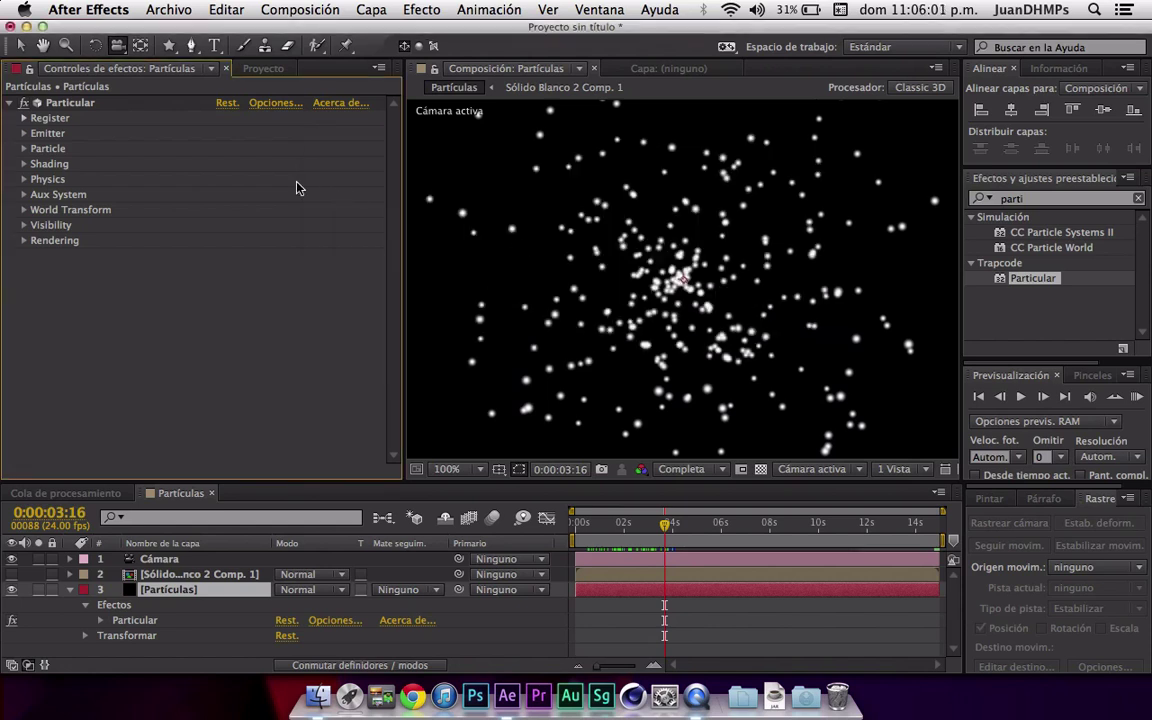
- Expand Particular's Emitter group and move the current time to about 0:00:01:03
{"action": "left_click", "coordinate": [23, 118]}
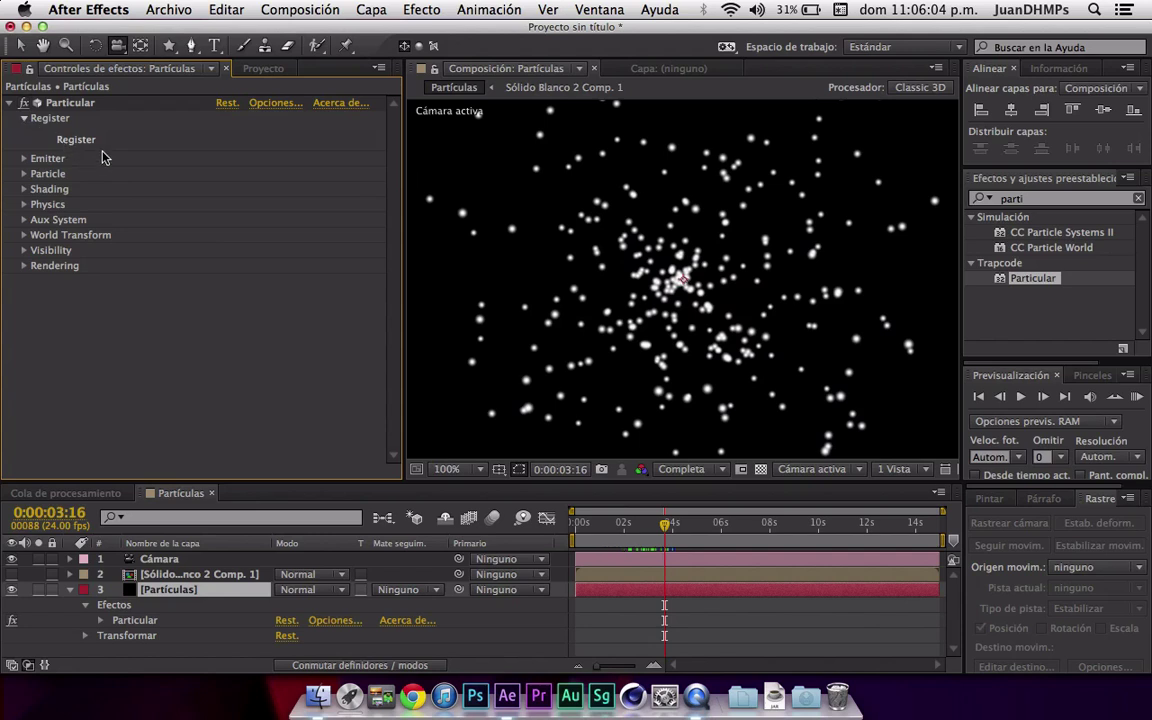
{"action": "left_click", "coordinate": [24, 119]}
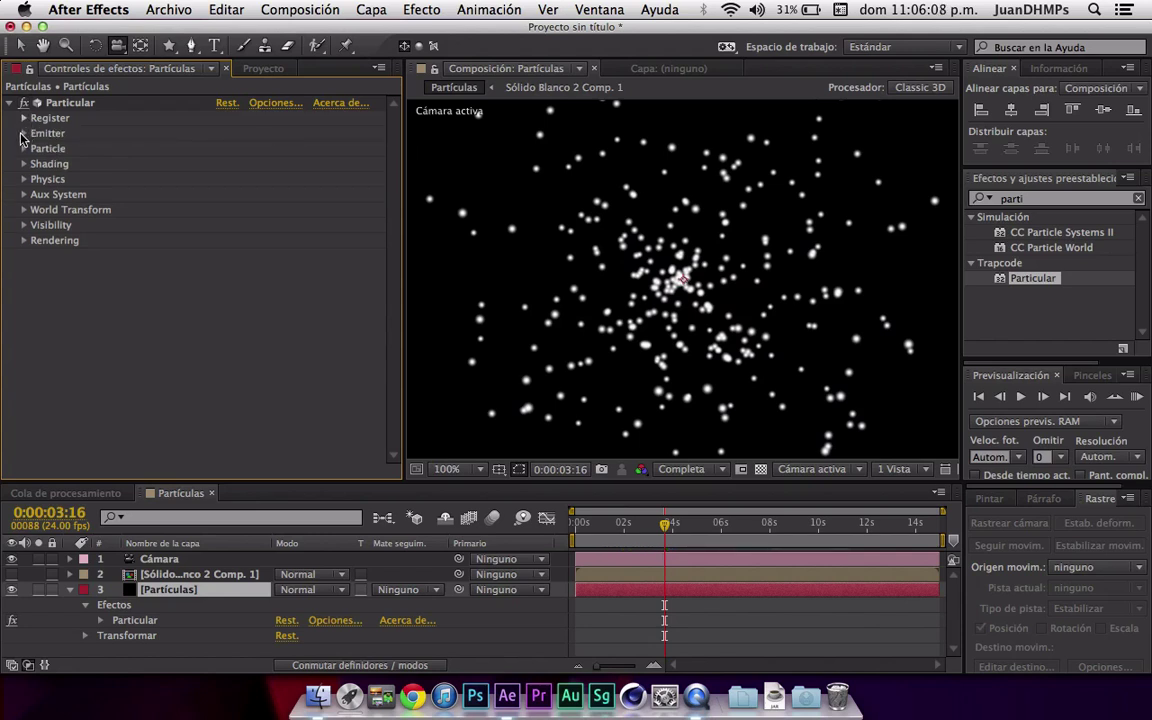
{"action": "left_click", "coordinate": [25, 133]}
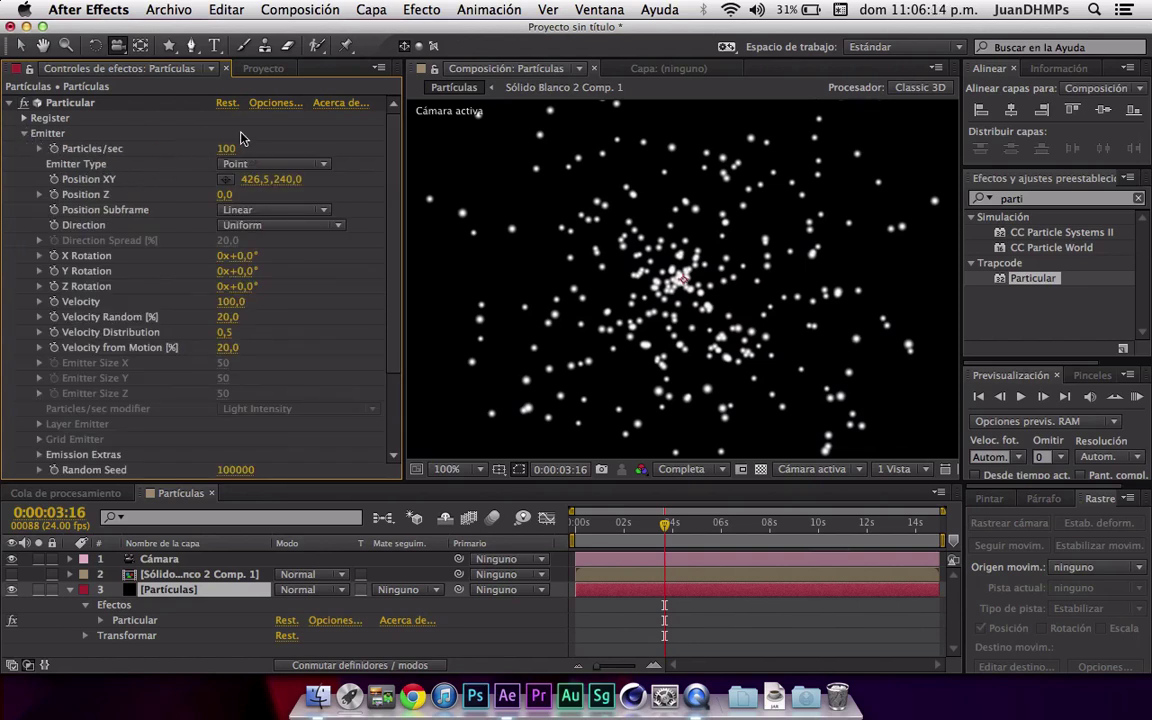
{"action": "left_click", "coordinate": [620, 525]}
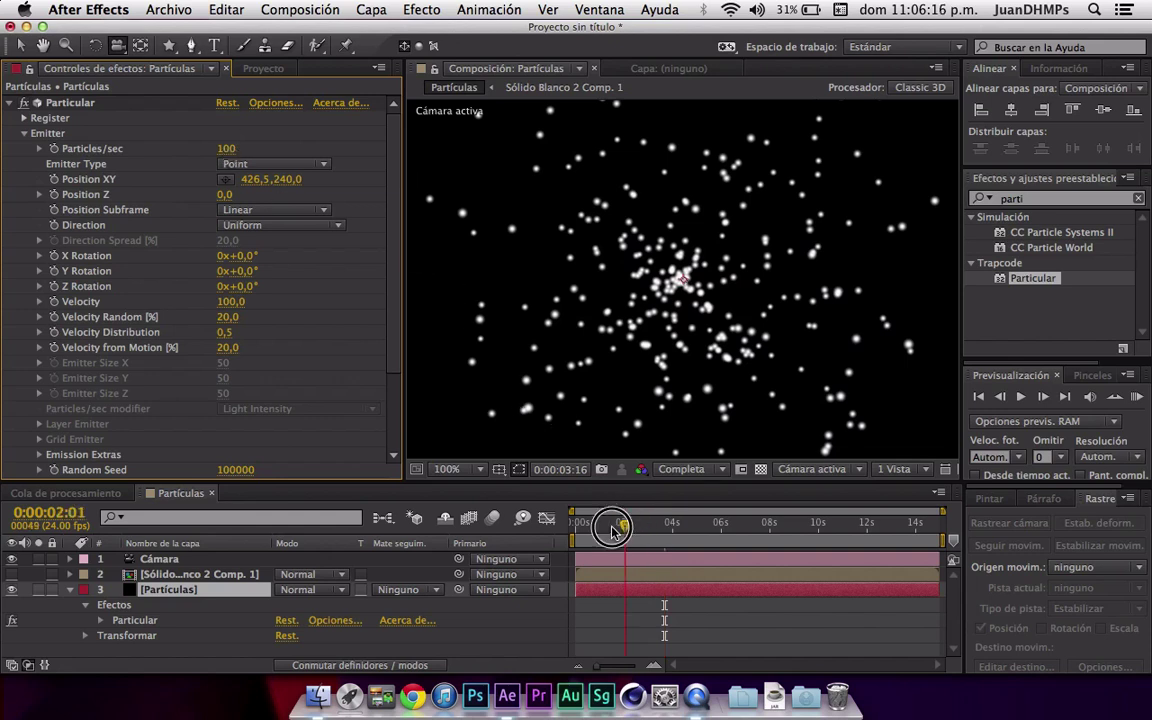
{"action": "left_click_drag", "start_coordinate": [614, 529], "coordinate": [601, 535]}
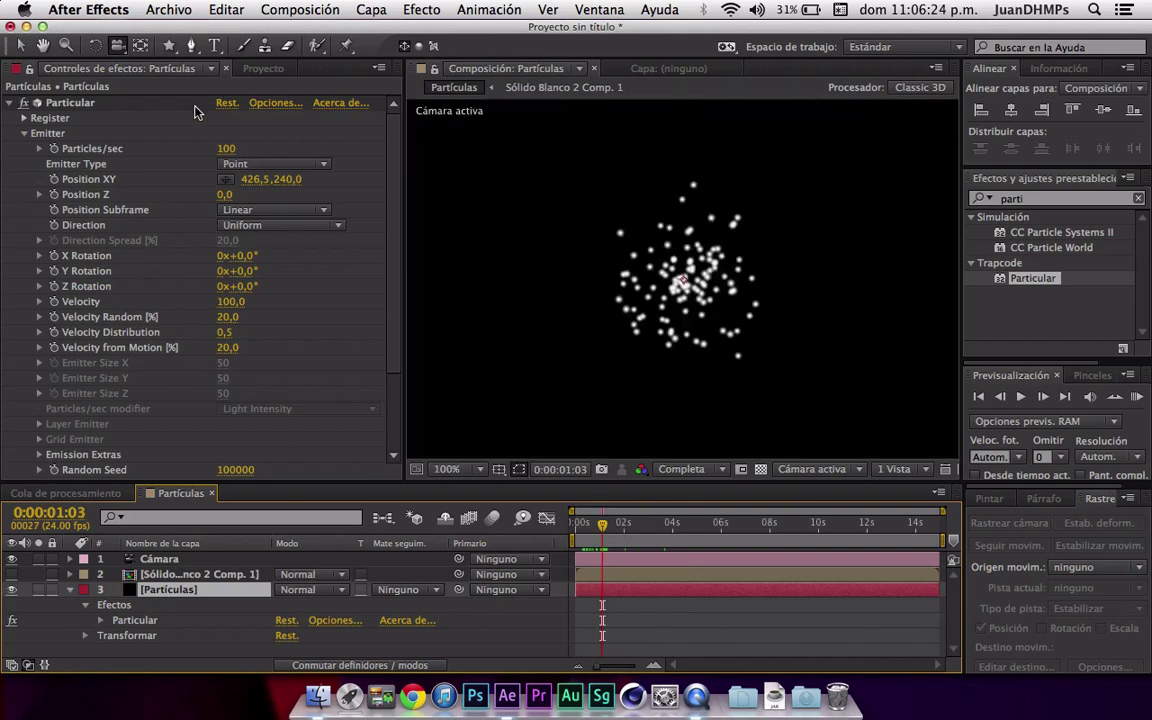
- Try 10000 Particles/sec, then undo back to 100 particles per second
{"action": "left_click", "coordinate": [232, 149]}
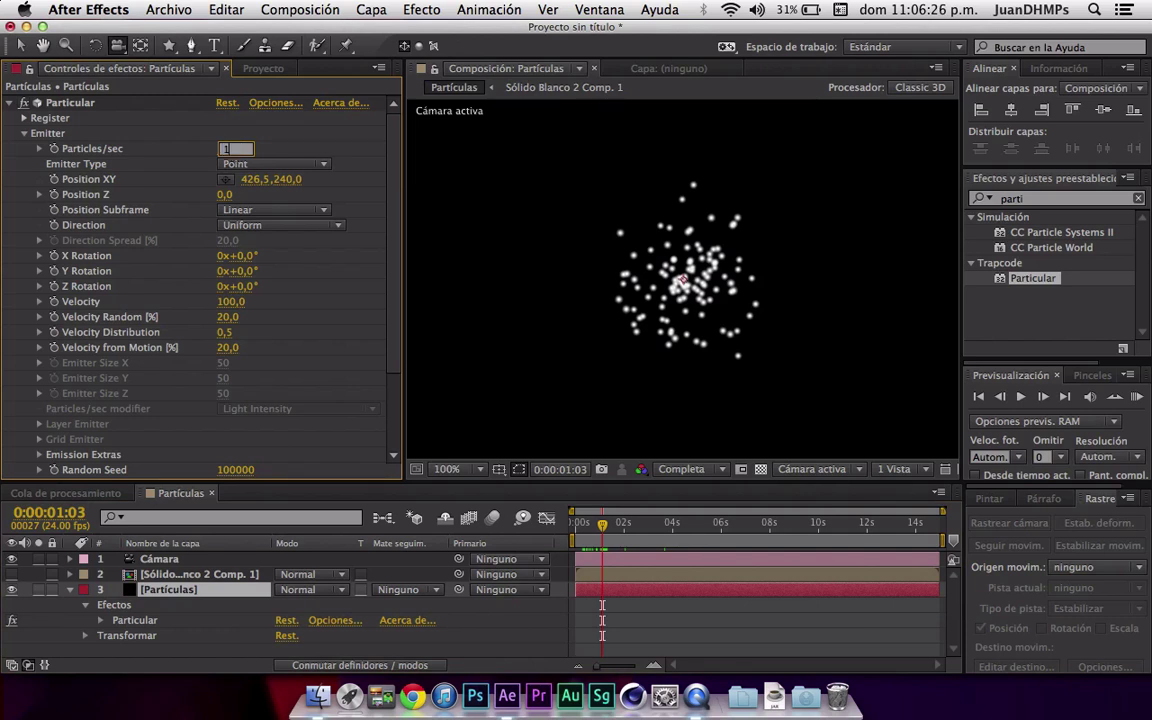
{"action": "type", "text": "0000"}
{"action": "type", "text": "10000"}
{"action": "key", "text": "Return"}
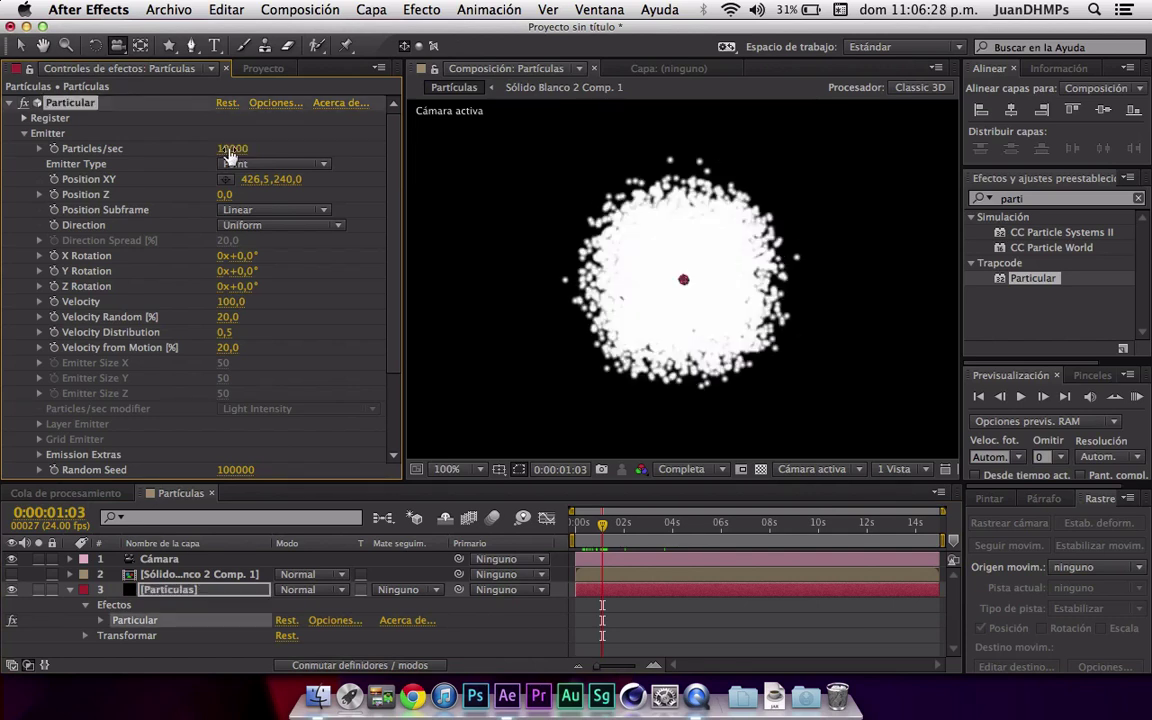
{"action": "key", "text": "Delete"}
{"action": "key", "text": "super+z"}
{"action": "key", "text": "super+z"}
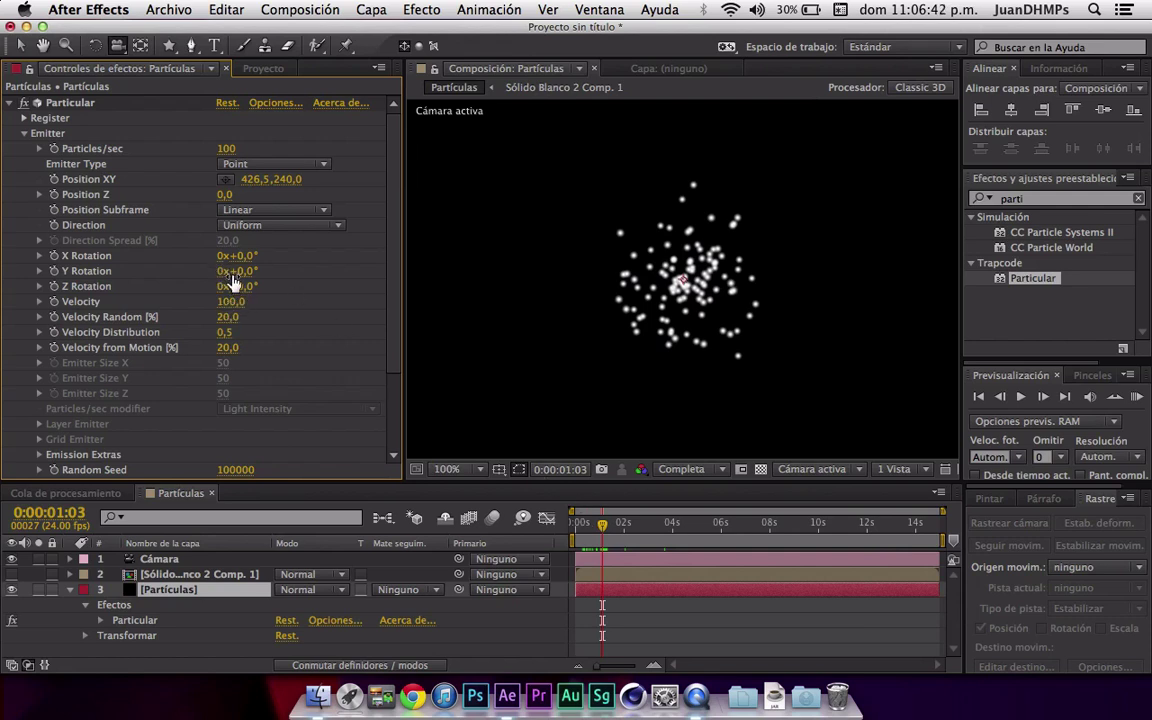
- Change the Emitter Type to Box after trying and undoing an emitter position shift
{"action": "left_click_drag", "start_coordinate": [258, 188], "coordinate": [303, 205]}
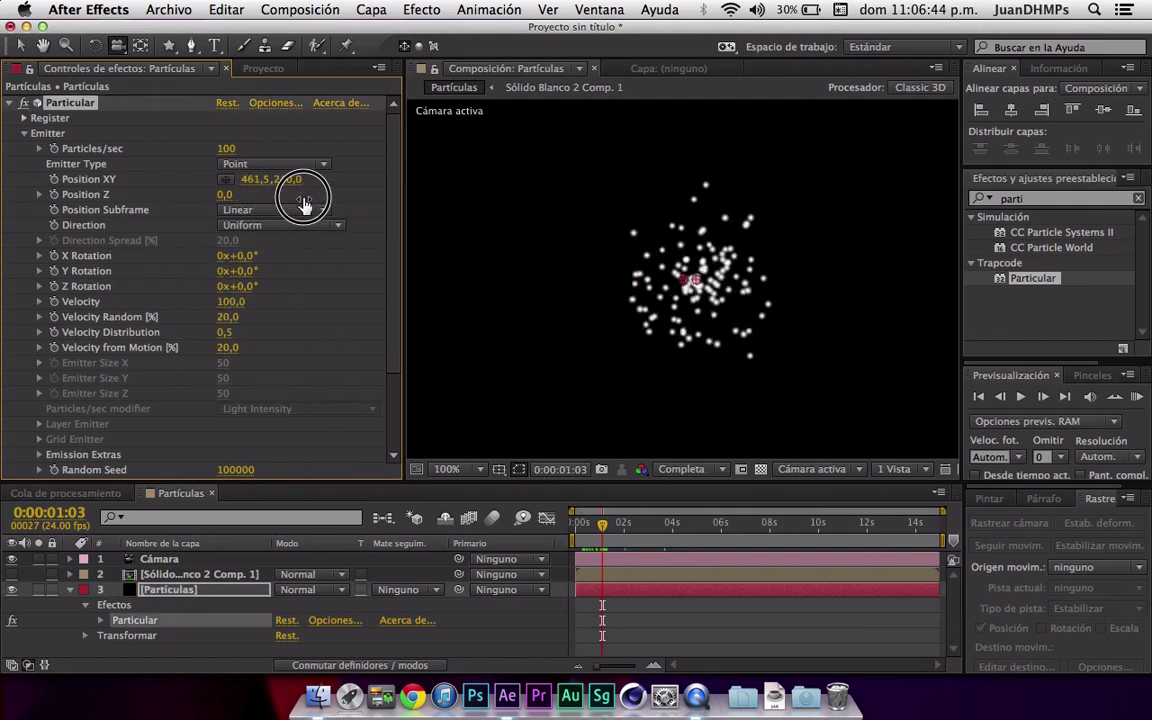
{"action": "key", "text": "super+z"}
{"action": "mouse_move", "coordinate": [226, 194]}
{"action": "left_mouse_down"}
{"action": "mouse_move", "coordinate": [127, 255]}
{"action": "mouse_move", "coordinate": [270, 244]}
{"action": "left_mouse_up"}
{"action": "left_click", "coordinate": [253, 163]}
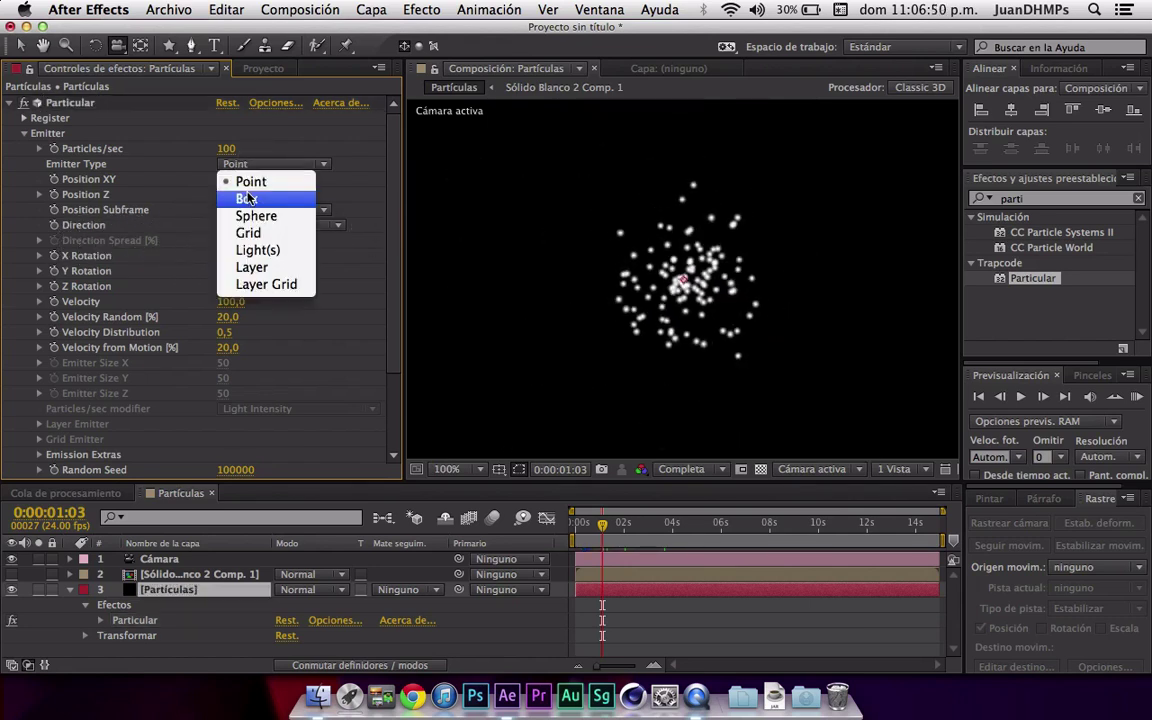
{"action": "left_click", "coordinate": [249, 198]}
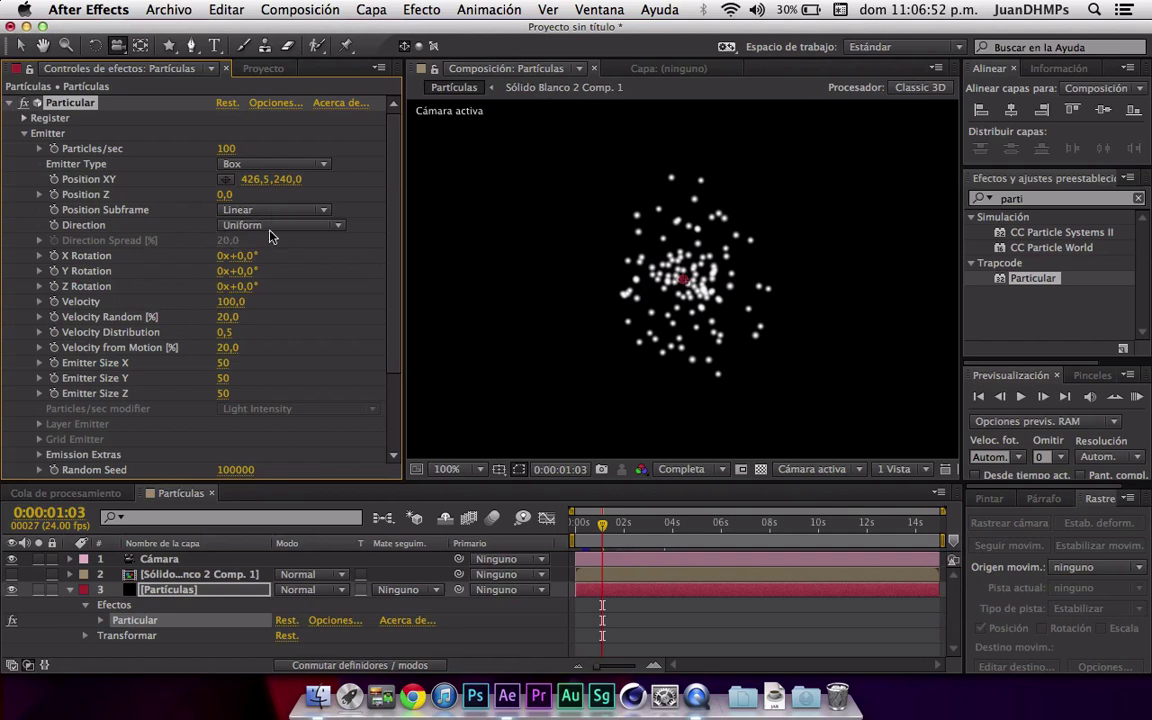
- Try an emitter box size of 300 on X, Y and Z
{"action": "left_click_drag", "start_coordinate": [222, 362], "coordinate": [424, 346]}
{"action": "left_click", "coordinate": [228, 364]}
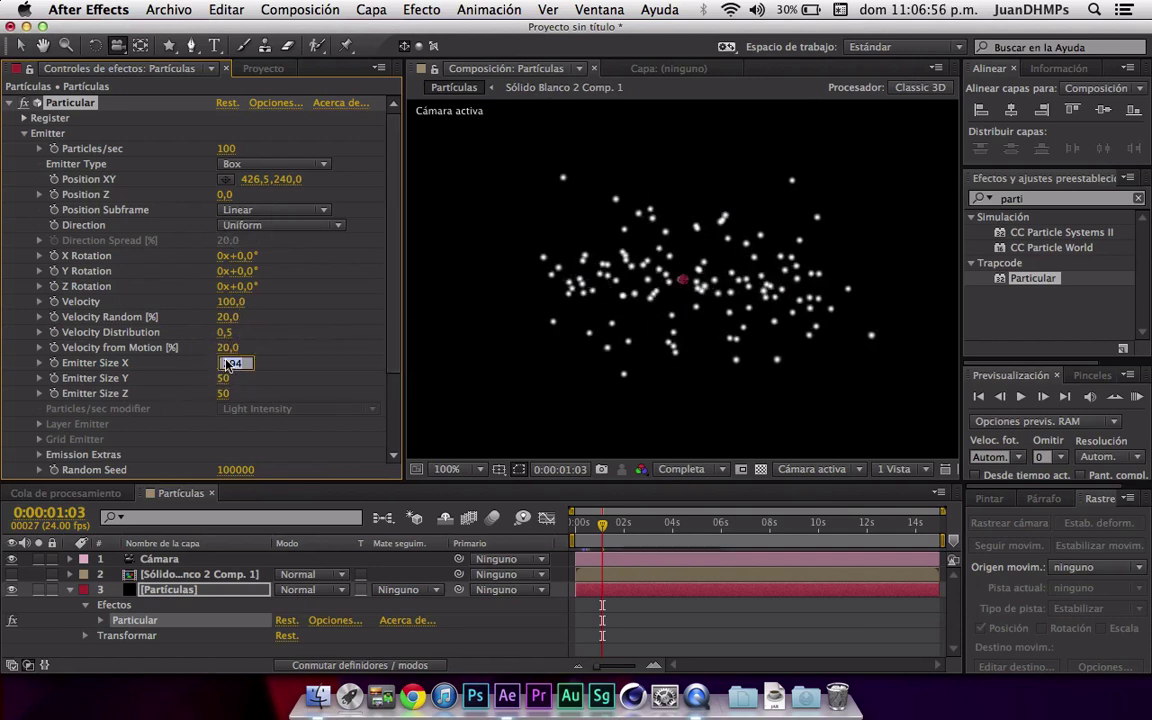
{"action": "key", "text": "Tab"}
{"action": "type", "text": "300"}
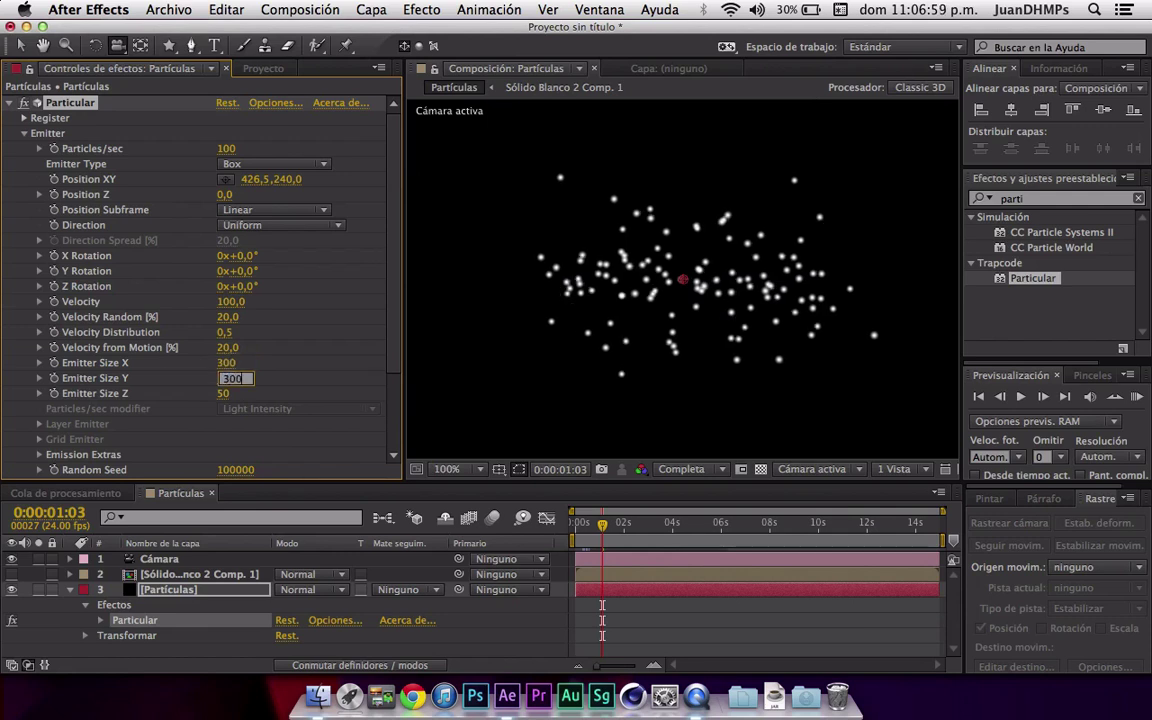
{"action": "key", "text": "Tab"}
{"action": "type", "text": "300"}
{"action": "key", "text": "Return"}
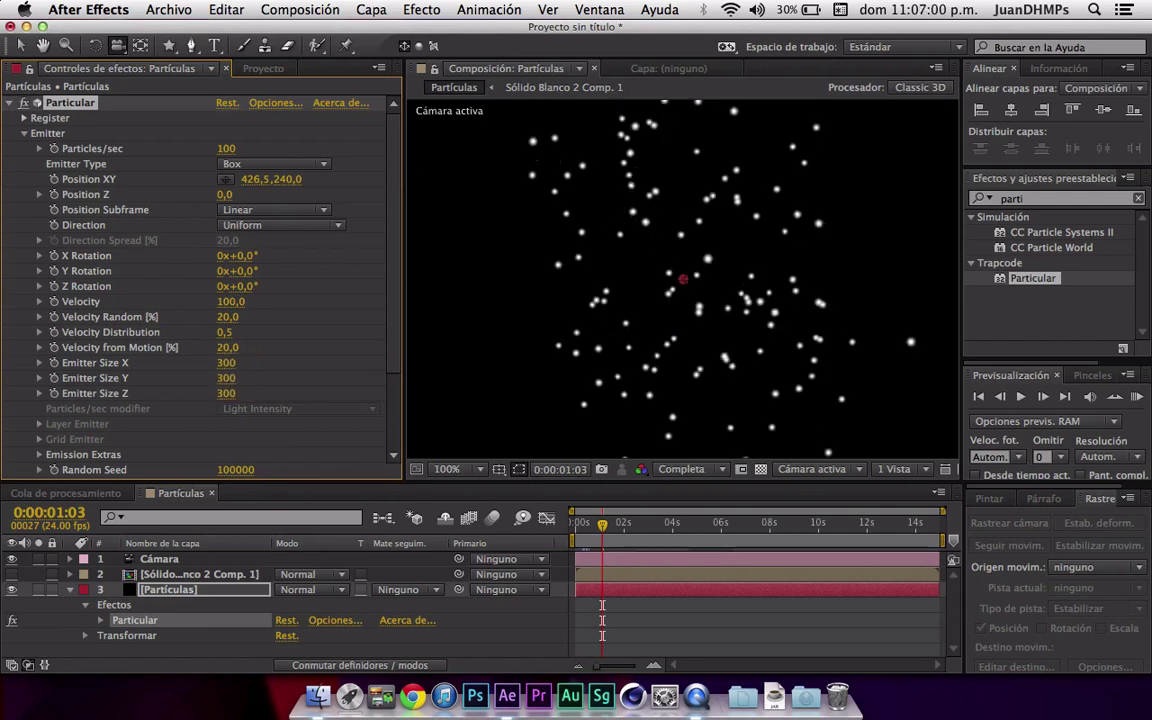
- Set Emitter Size X, Y and Z to 100
{"action": "left_click", "coordinate": [226, 363]}
{"action": "type", "text": "1"}
{"action": "key", "text": "Tab"}
{"action": "type", "text": "10"}
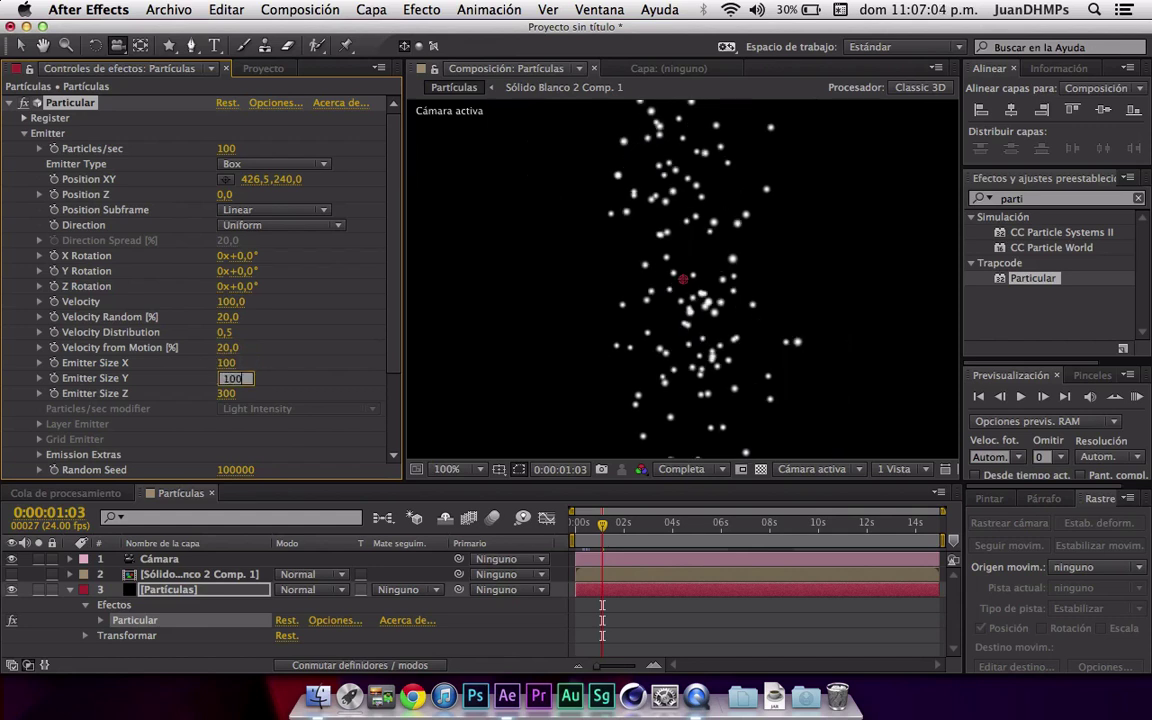
{"action": "key", "text": "Tab"}
{"action": "type", "text": "10"}
{"action": "key", "text": "Return"}
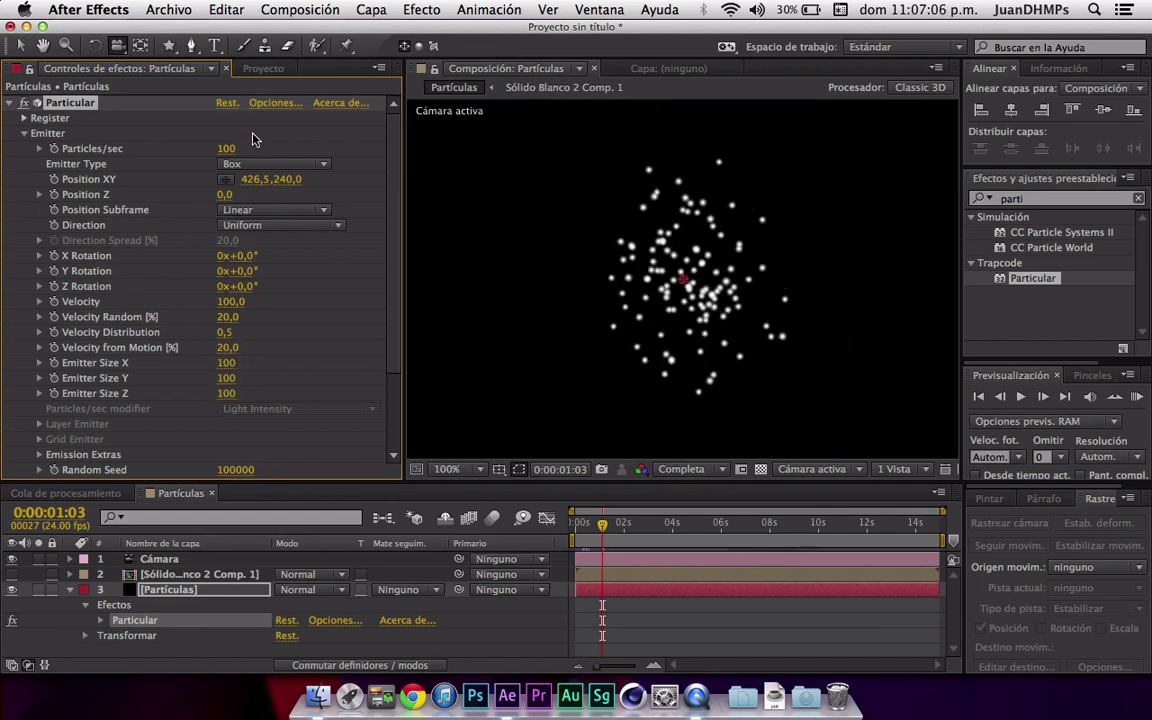
- Test 10000 Particles/sec with Velocity, Velocity Random and Distribution at 0, orbiting to inspect
{"action": "left_click", "coordinate": [229, 149]}
{"action": "type", "text": "0"}
{"action": "key", "text": "Return"}
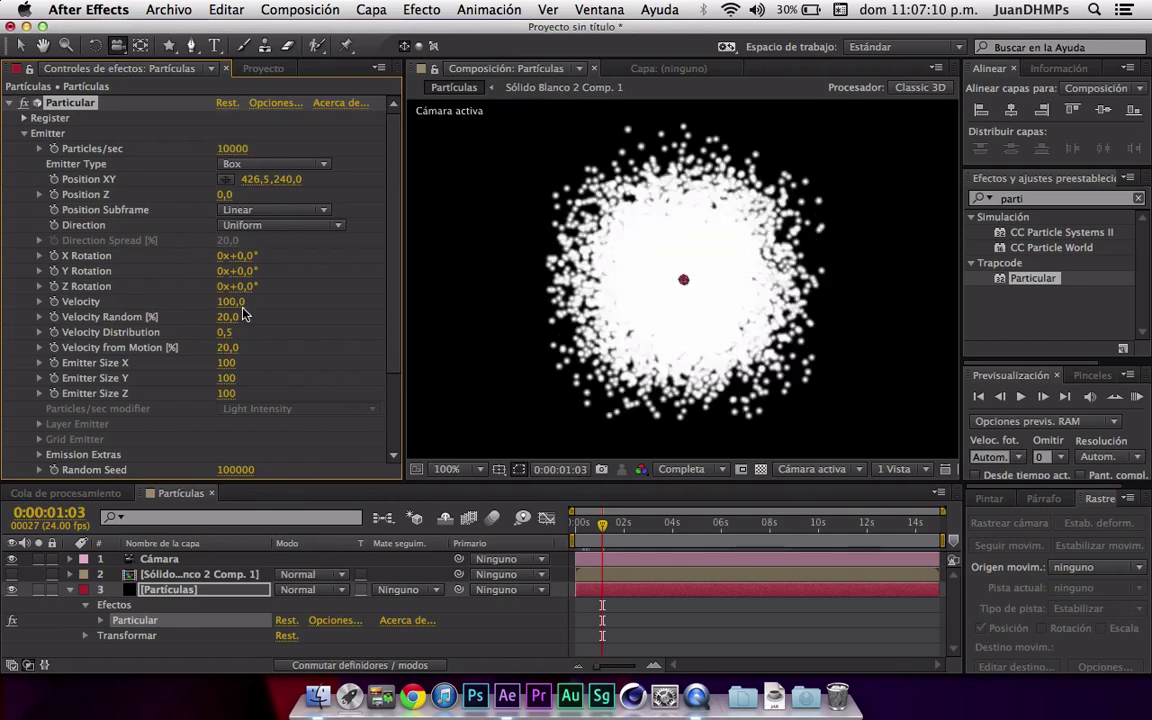
{"action": "left_click", "coordinate": [232, 302]}
{"action": "type", "text": "0"}
{"action": "key", "text": "Tab"}
{"action": "type", "text": "0"}
{"action": "key", "text": "Tab"}
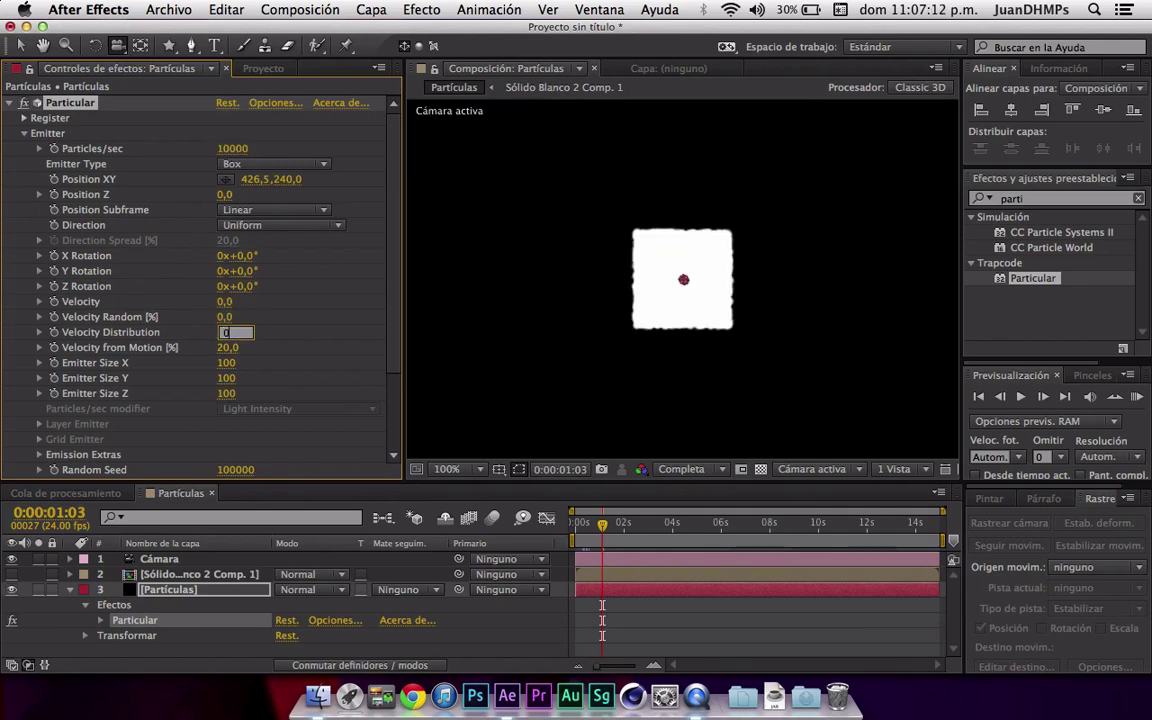
{"action": "key", "text": "Return"}
{"action": "key", "text": "c"}
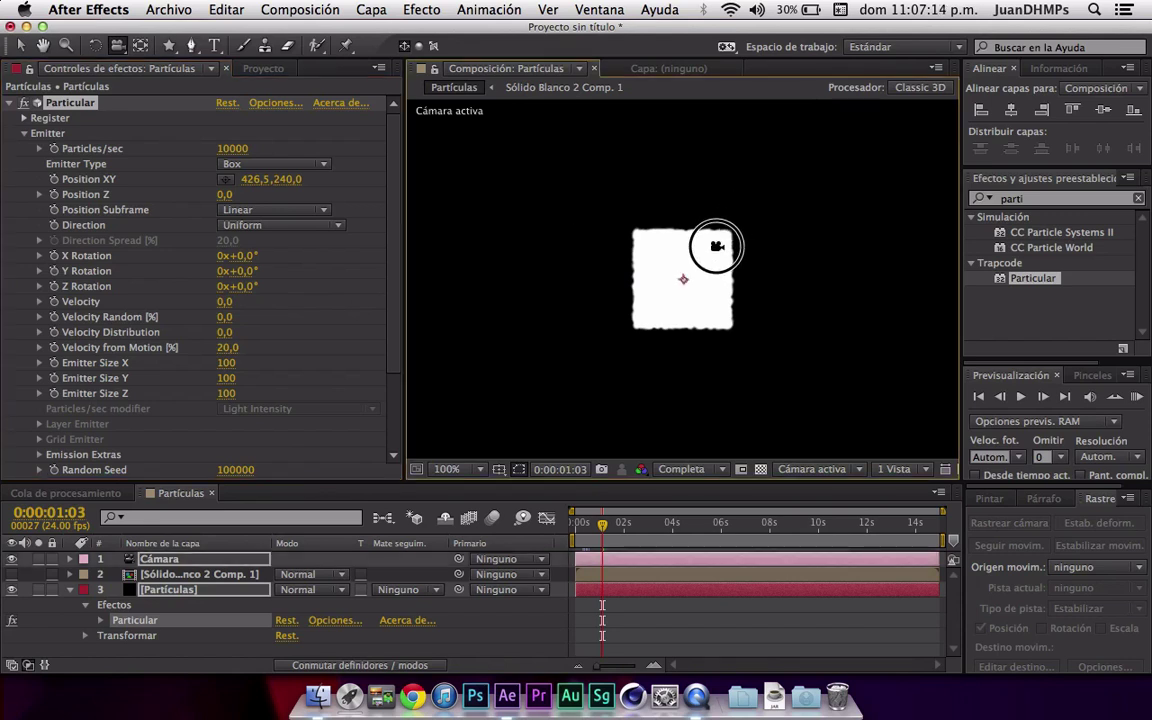
{"action": "mouse_move", "coordinate": [715, 247]}
{"action": "left_mouse_down"}
{"action": "mouse_move", "coordinate": [658, 273]}
{"action": "mouse_move", "coordinate": [792, 168]}
{"action": "mouse_move", "coordinate": [450, 192]}
{"action": "mouse_move", "coordinate": [535, 224]}
{"action": "left_mouse_up"}
- Undo the test changes and restore emitter Y and Z size to 100
{"action": "key", "text": "ctrl+z"}
{"action": "key", "text": "ctrl+z"}
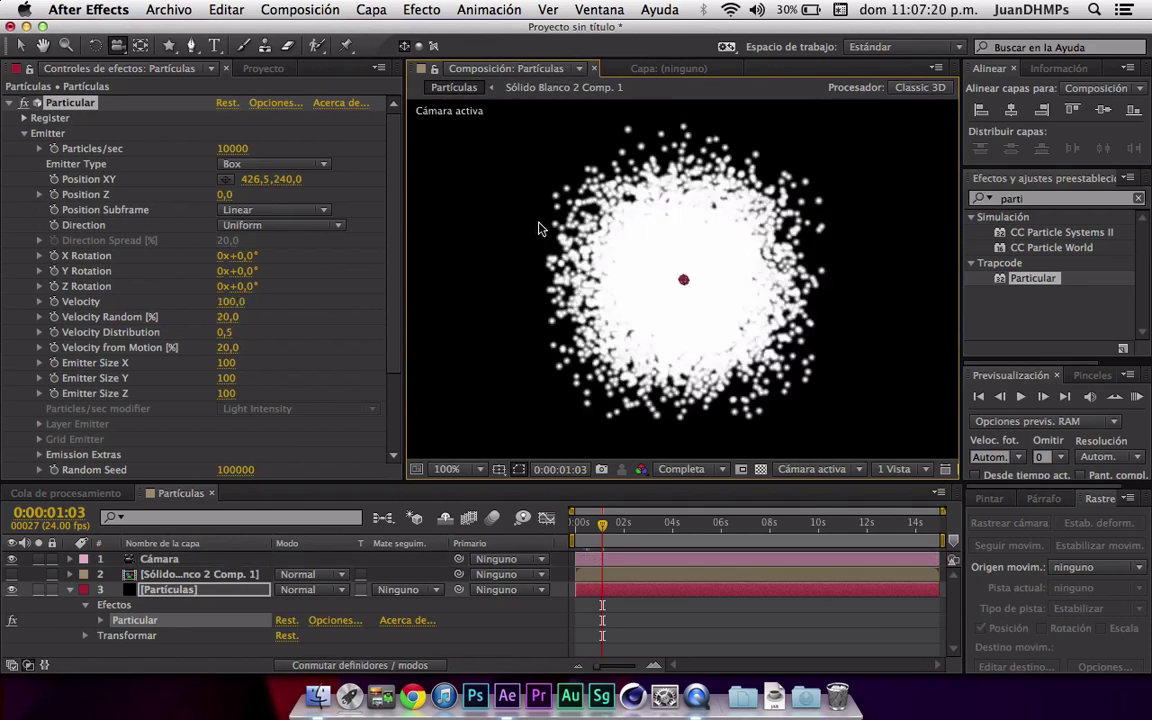
{"action": "key", "text": "ctrl+z"}
{"action": "key", "text": "ctrl+z"}
{"action": "key", "text": "ctrl+z"}
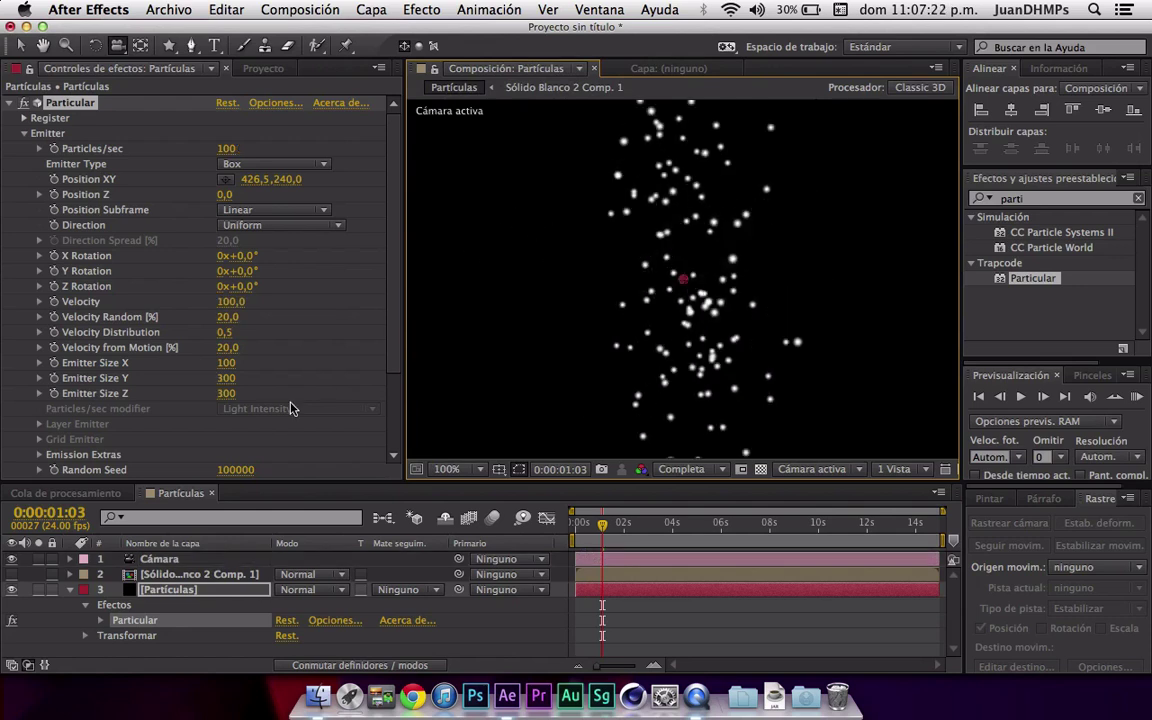
{"action": "left_click", "coordinate": [229, 382]}
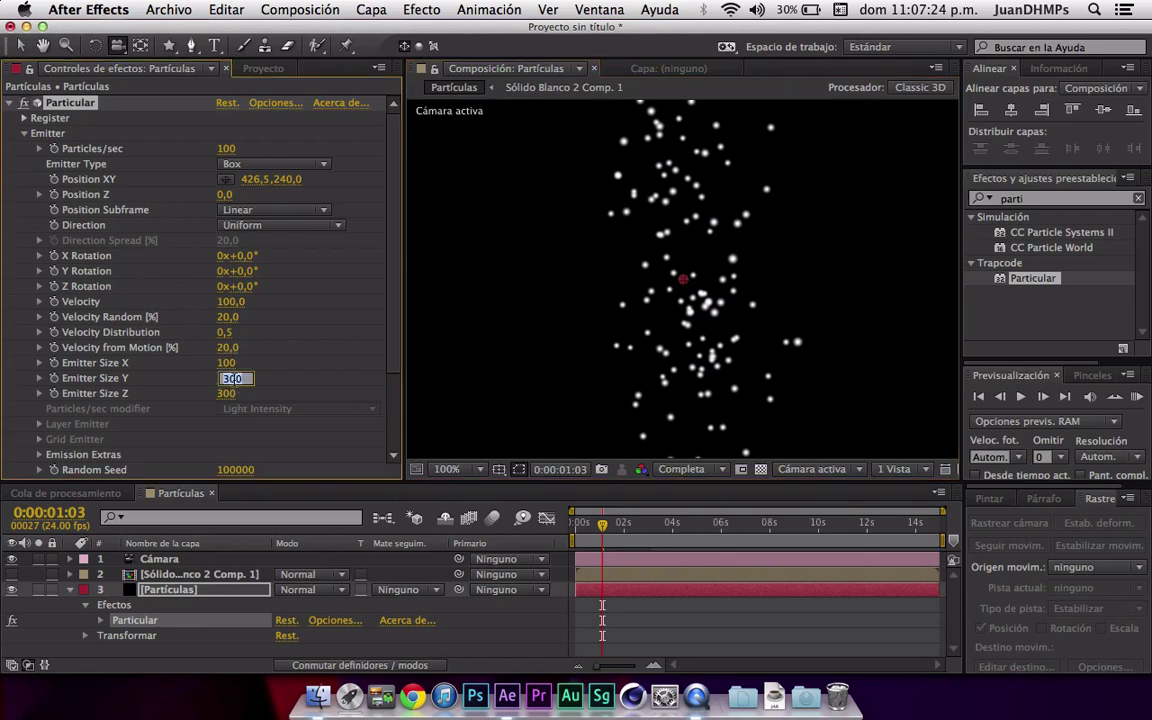
{"action": "type", "text": "100"}
{"action": "key", "text": "Tab"}
{"action": "type", "text": "100"}
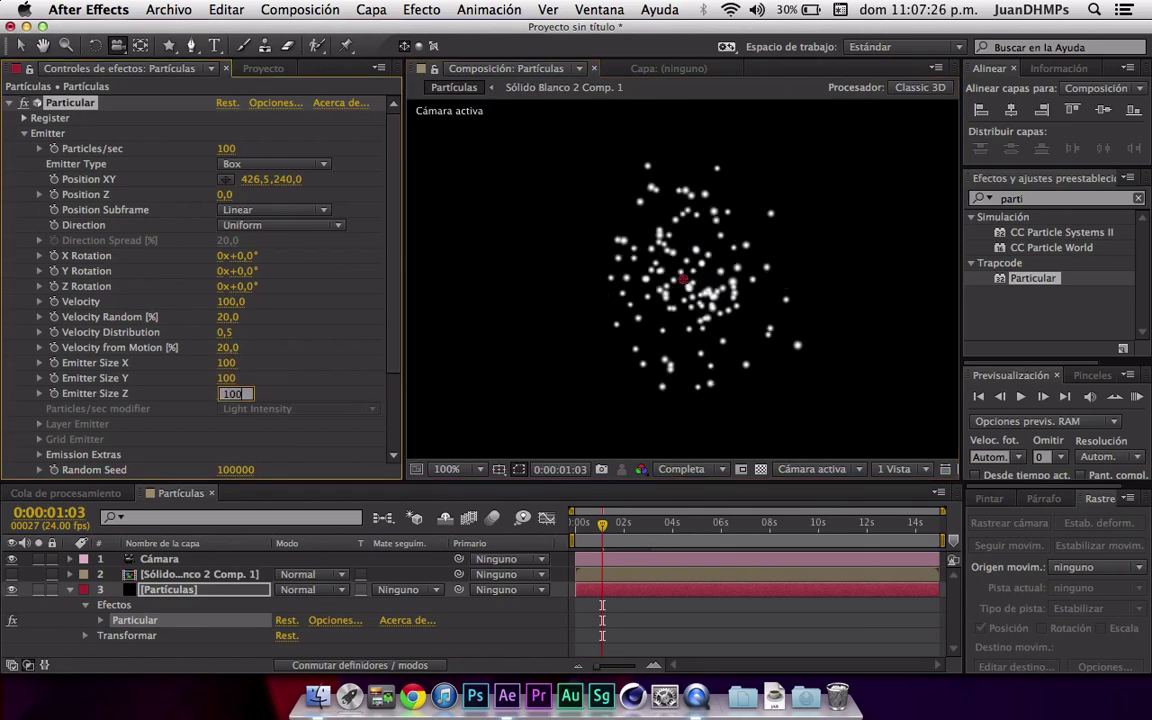
{"action": "key", "text": "Return"}
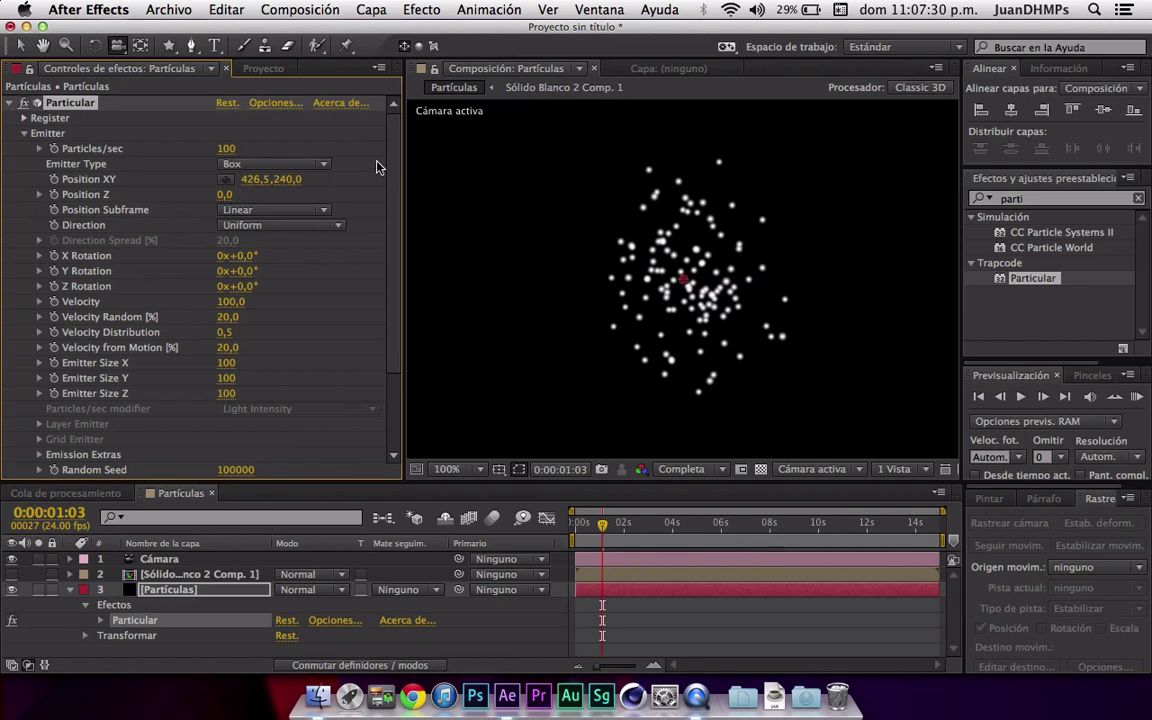
- Set Position Subframe to 10x Linear and emission Direction to Directional
{"action": "left_click", "coordinate": [229, 209]}
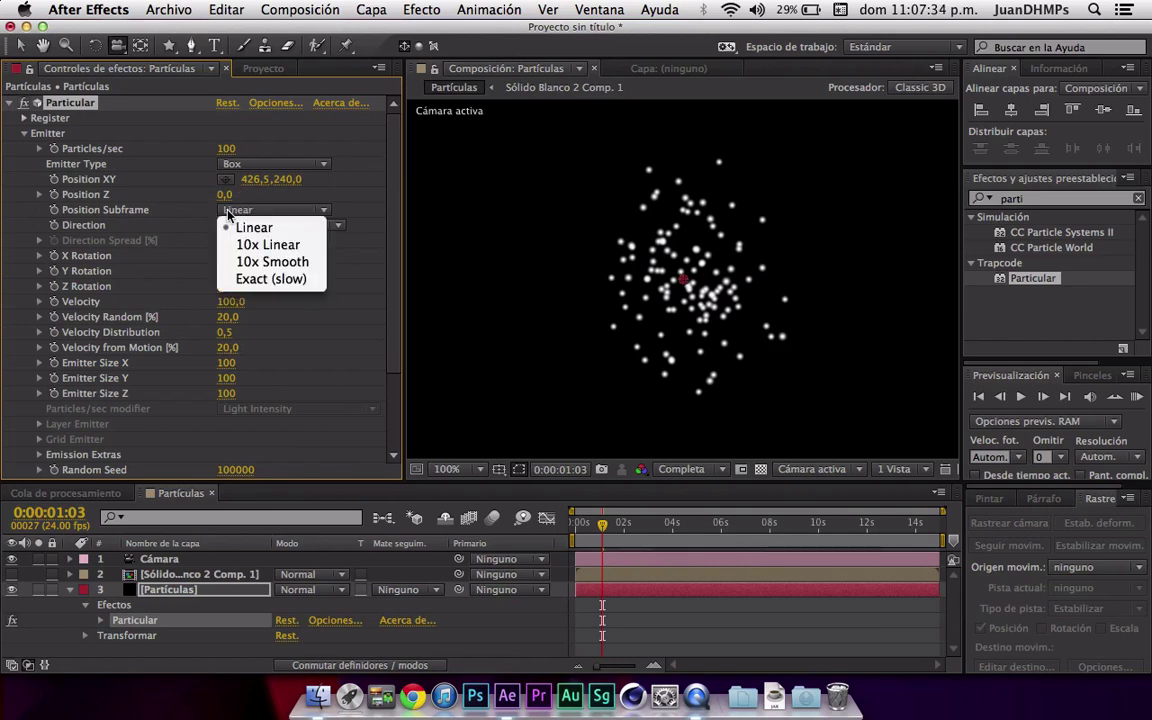
{"action": "left_click", "coordinate": [285, 244]}
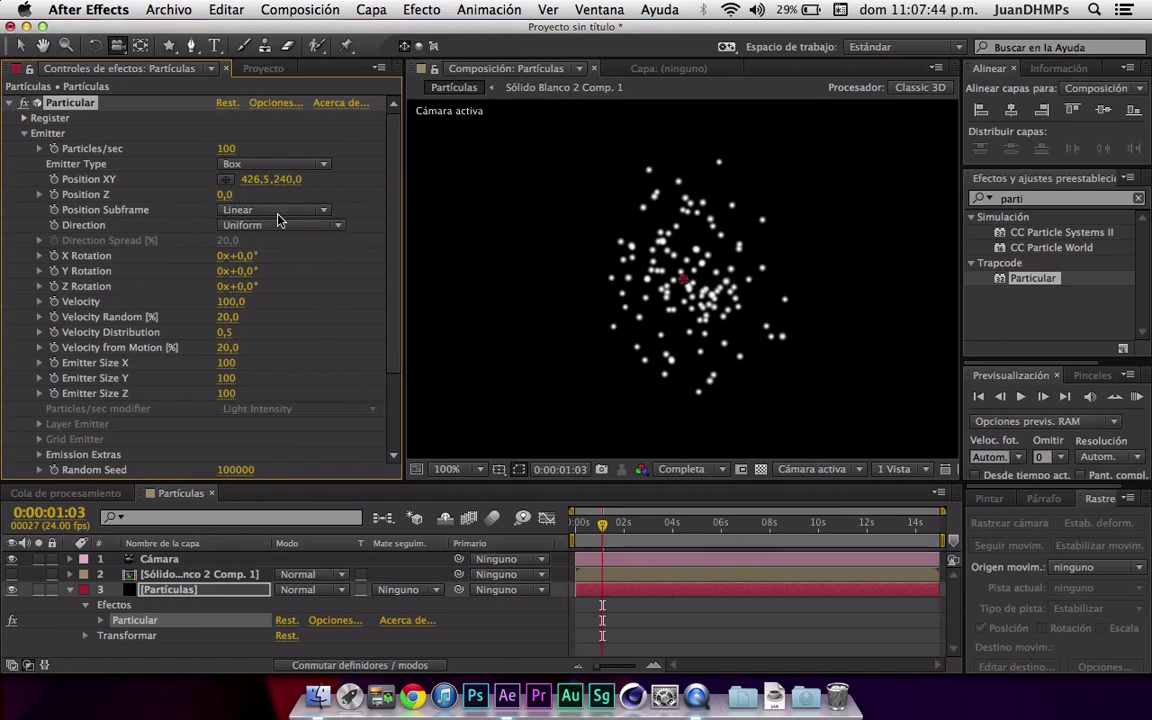
{"action": "left_click", "coordinate": [241, 228]}
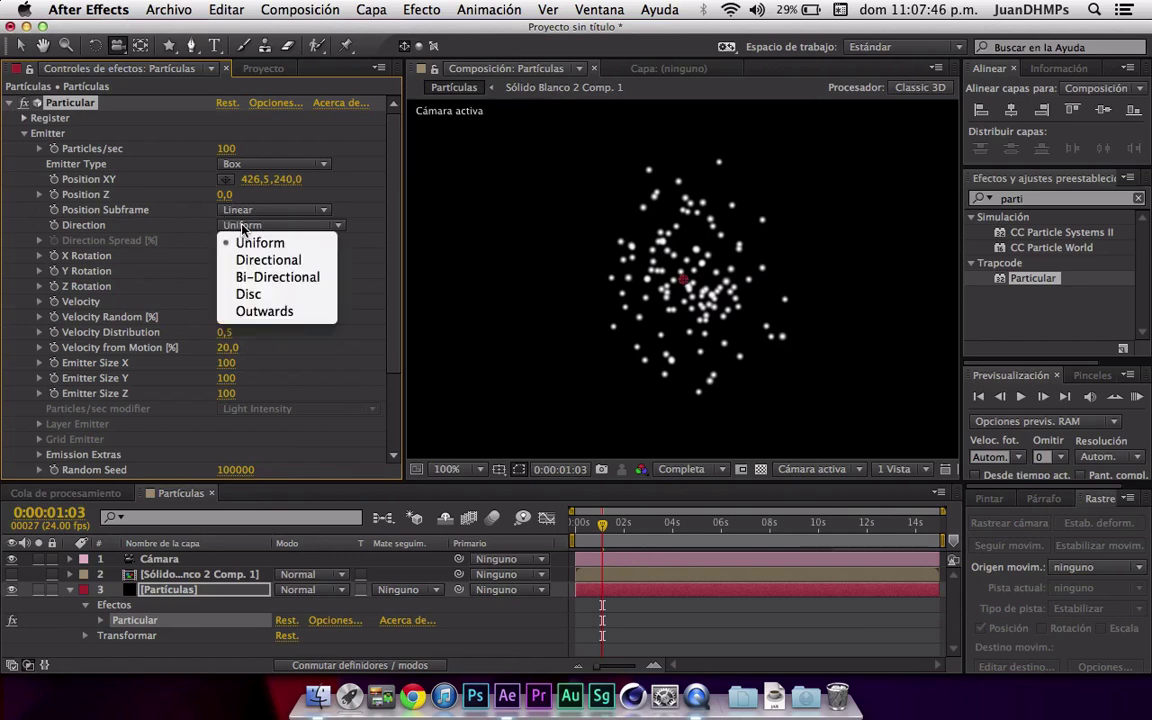
{"action": "left_click", "coordinate": [285, 264]}
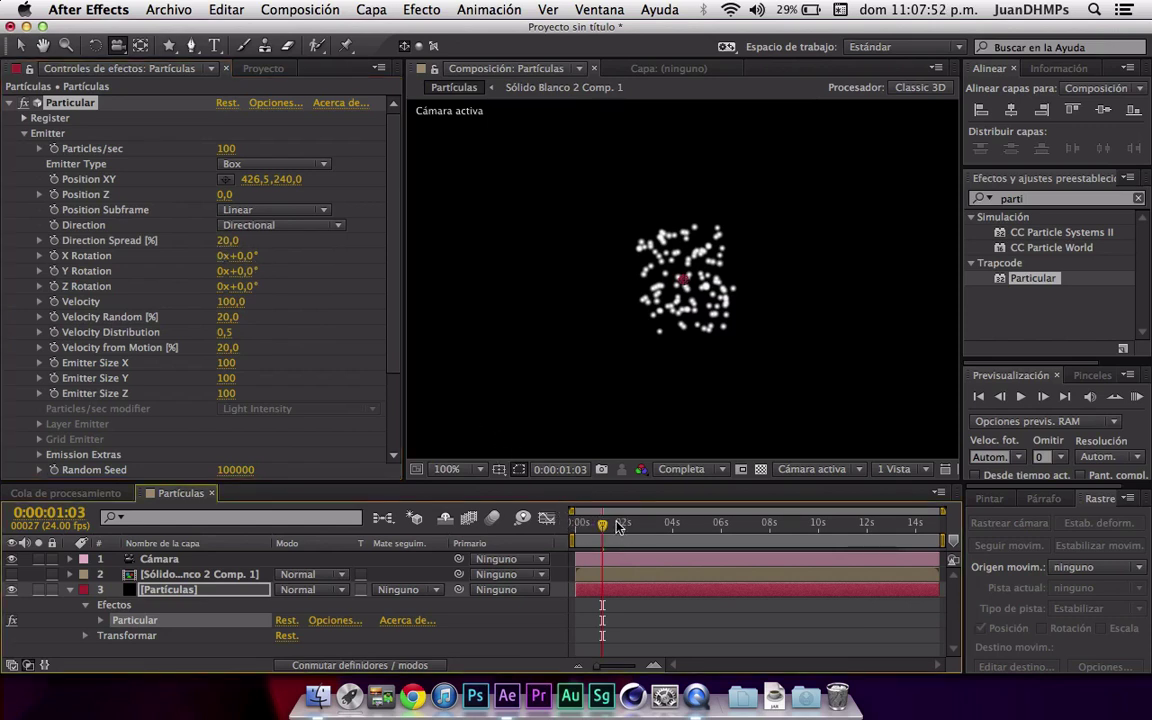
{"action": "mouse_move", "coordinate": [617, 524]}
{"action": "left_mouse_down"}
{"action": "mouse_move", "coordinate": [700, 525]}
{"action": "mouse_move", "coordinate": [670, 524]}
{"action": "left_mouse_up"}
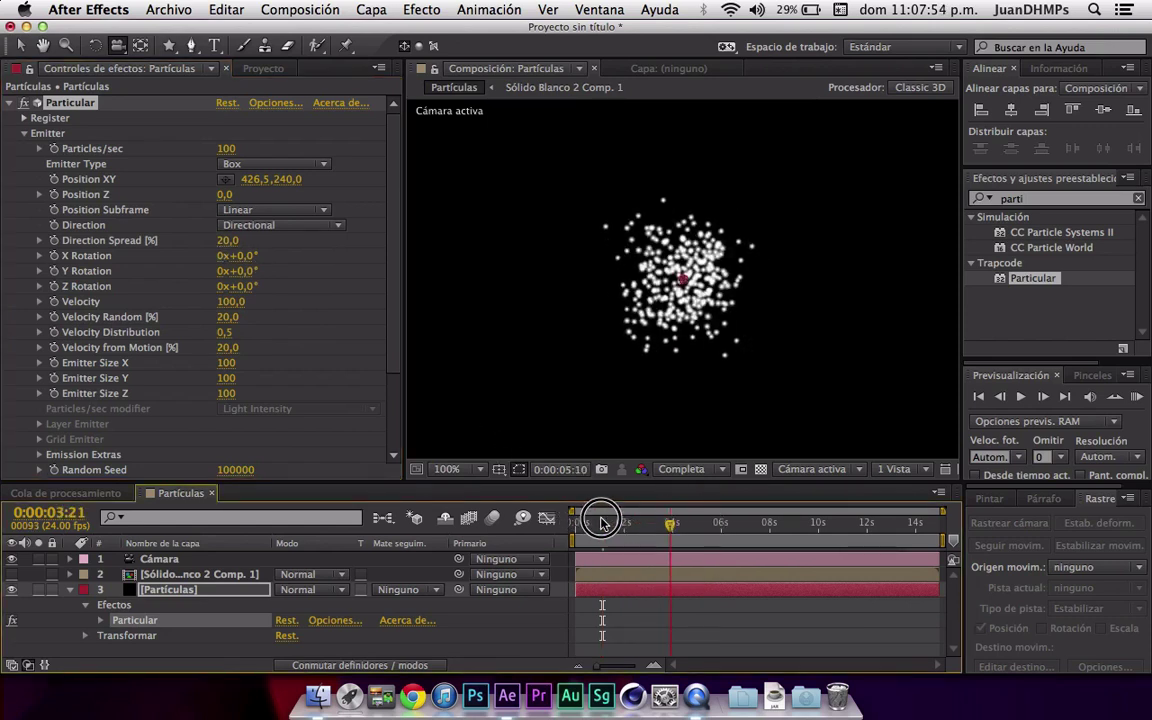
- Try Bi-Directional, then set the emission Direction to Disc and orbit to view it
{"action": "left_click", "coordinate": [330, 225]}
{"action": "left_click", "coordinate": [274, 281]}
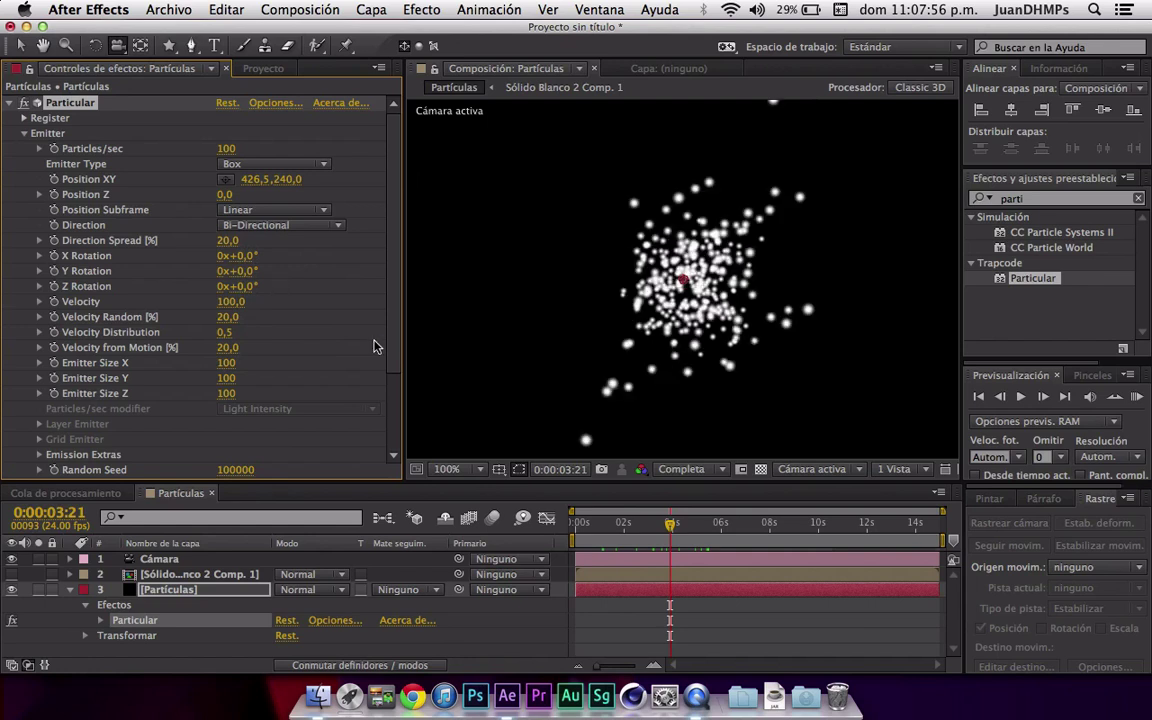
{"action": "left_click", "coordinate": [283, 226]}
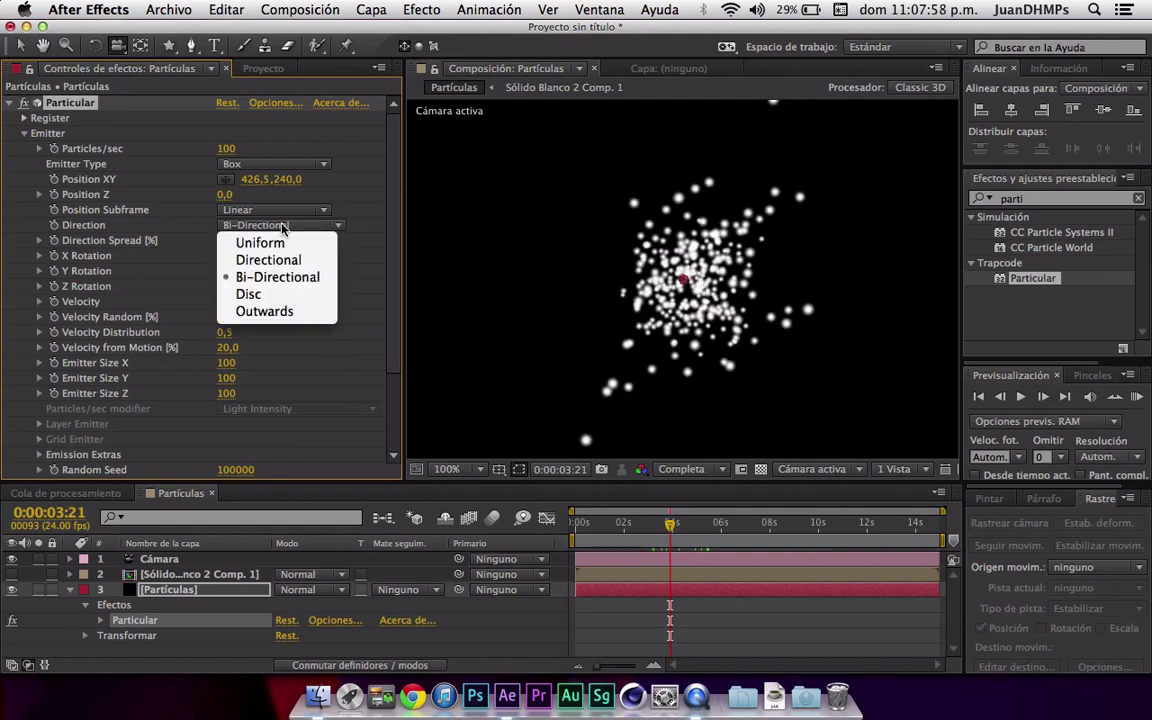
{"action": "left_click", "coordinate": [258, 292]}
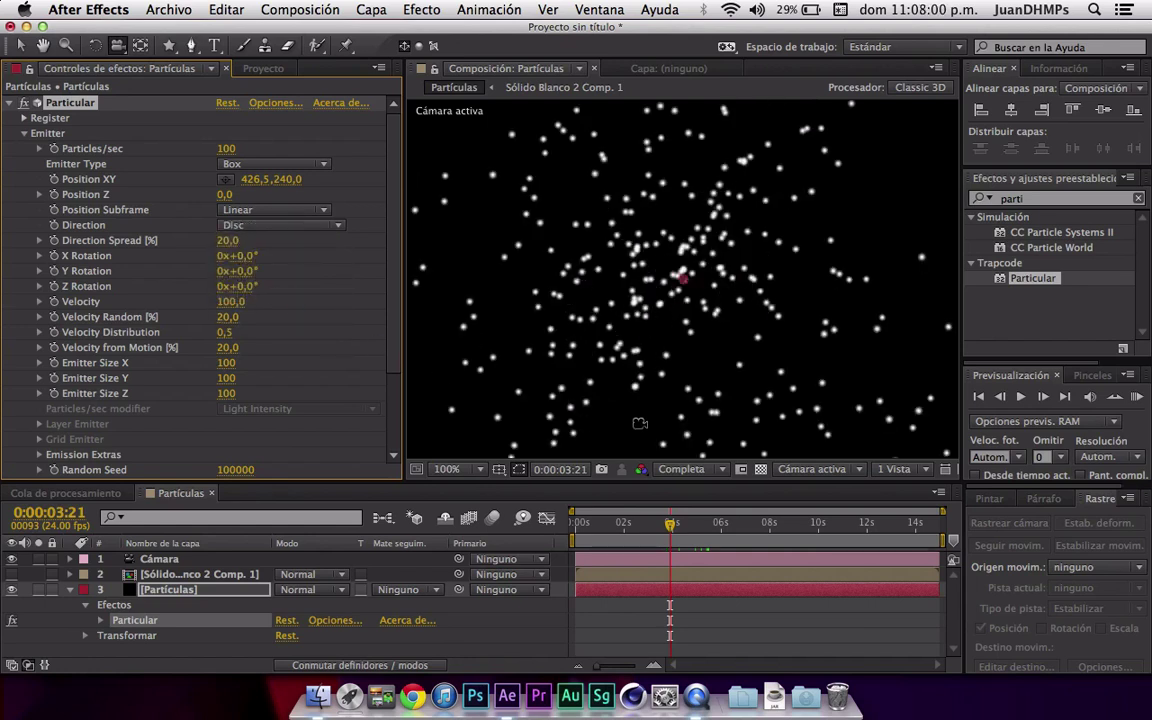
{"action": "left_click_drag", "start_coordinate": [681, 278], "coordinate": [845, 108]}
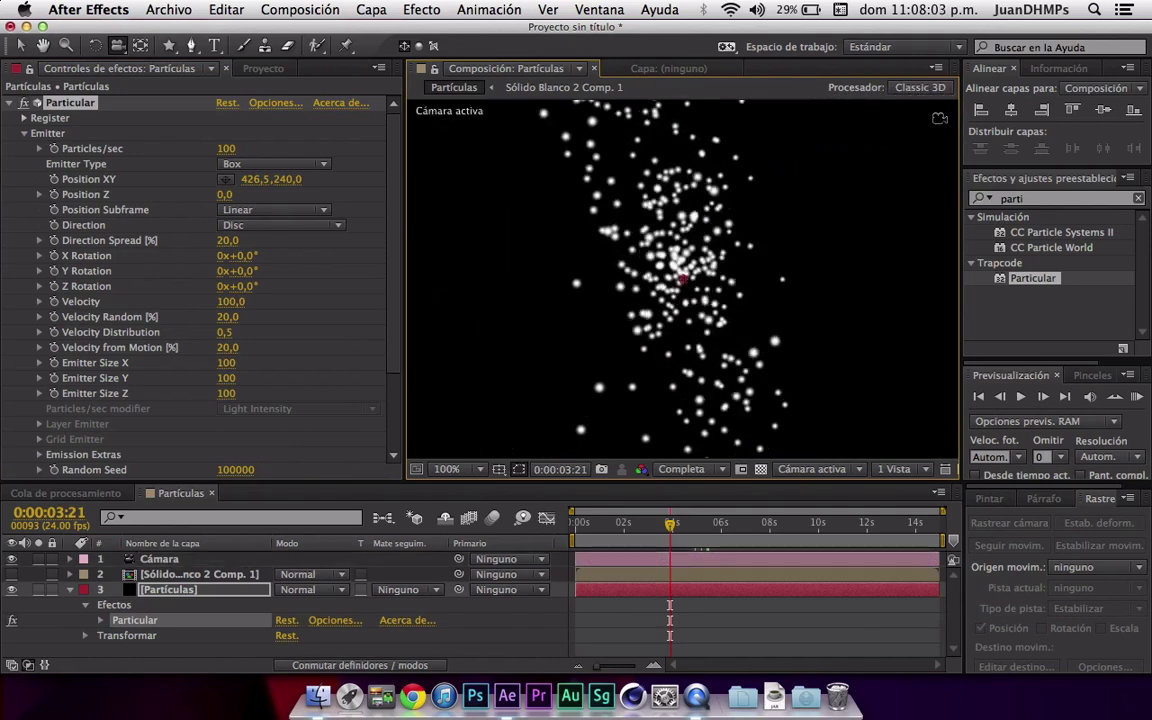
- Try Outwards, then set Direction to Uniform, keeping X Rotation at 0 after a test scrub
{"action": "left_click", "coordinate": [250, 225]}
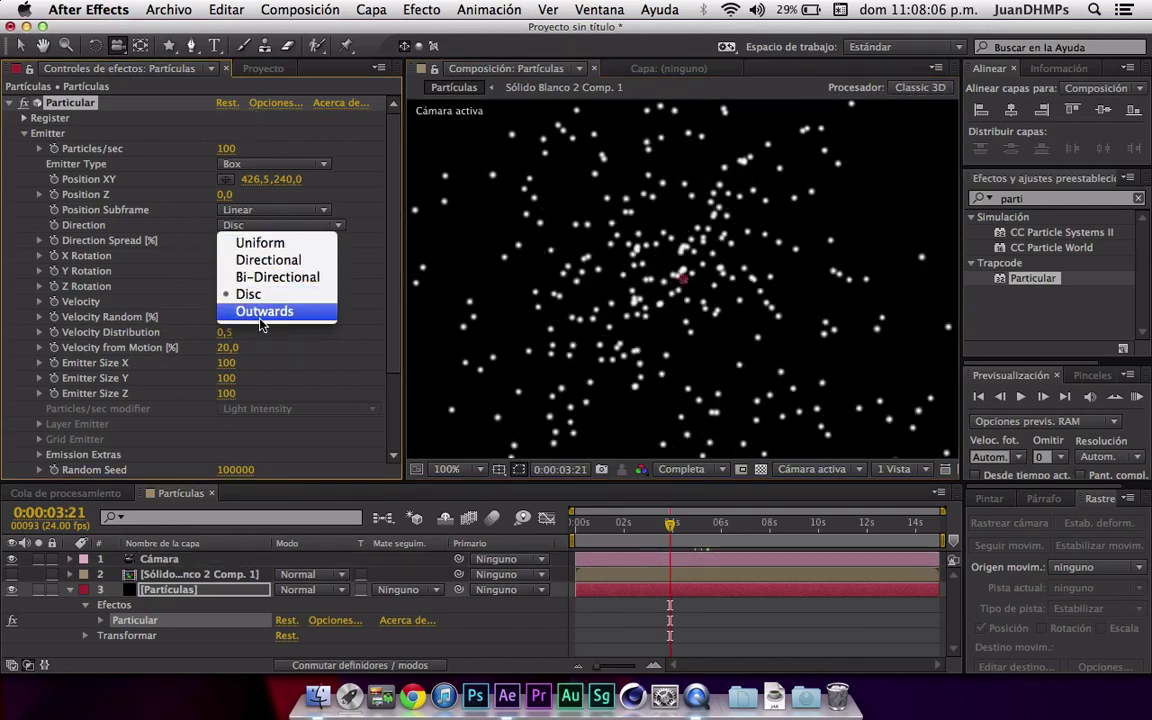
{"action": "left_click", "coordinate": [259, 323]}
{"action": "mouse_move", "coordinate": [617, 525]}
{"action": "left_mouse_down"}
{"action": "mouse_move", "coordinate": [578, 530]}
{"action": "mouse_move", "coordinate": [670, 484]}
{"action": "left_mouse_up"}
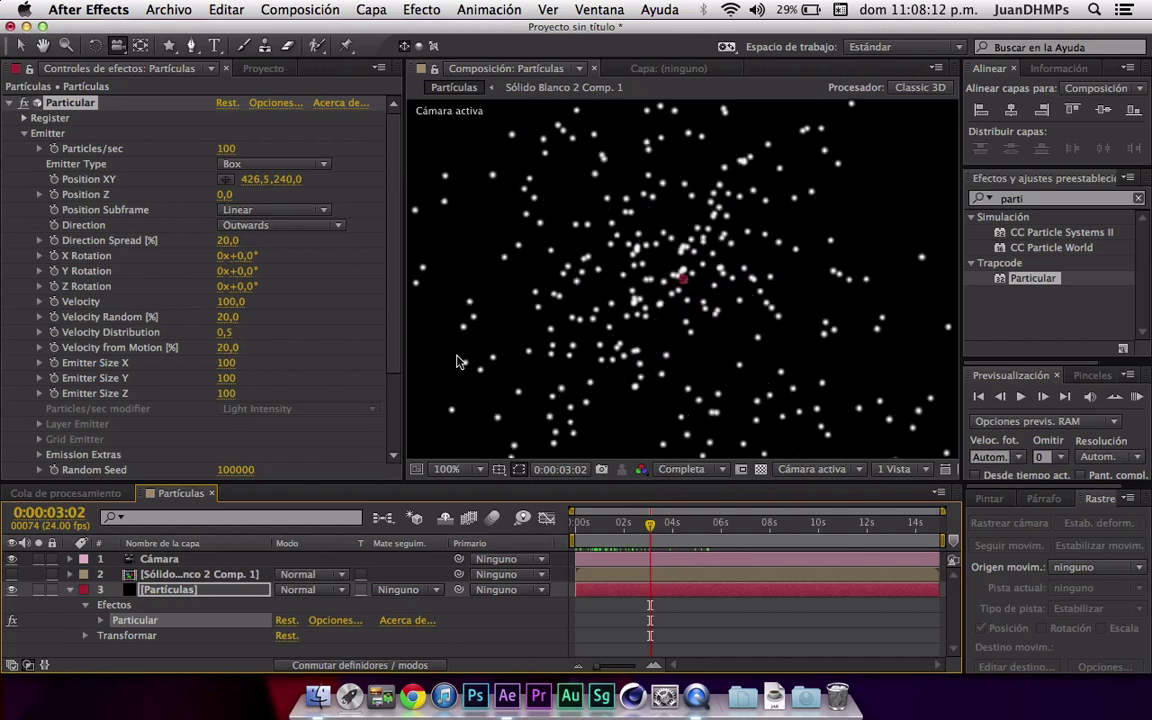
{"action": "left_click", "coordinate": [250, 225]}
{"action": "left_click", "coordinate": [277, 247]}
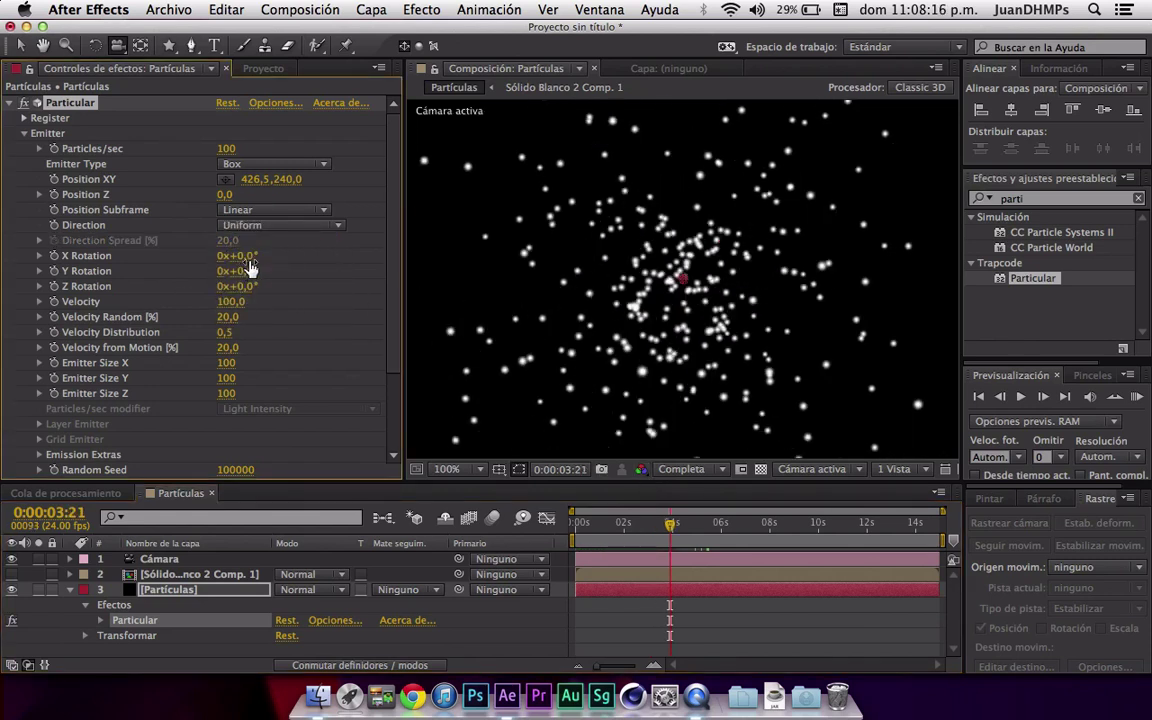
{"action": "left_click_drag", "start_coordinate": [243, 262], "coordinate": [283, 265]}
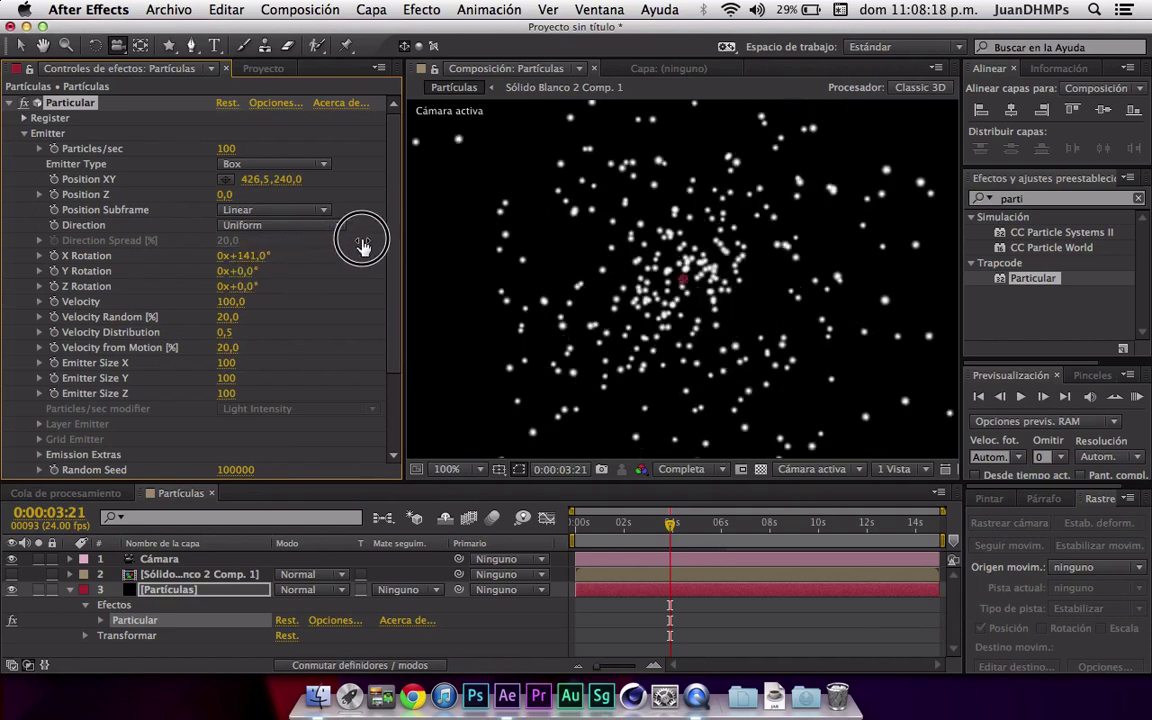
{"action": "key", "text": "super+z"}
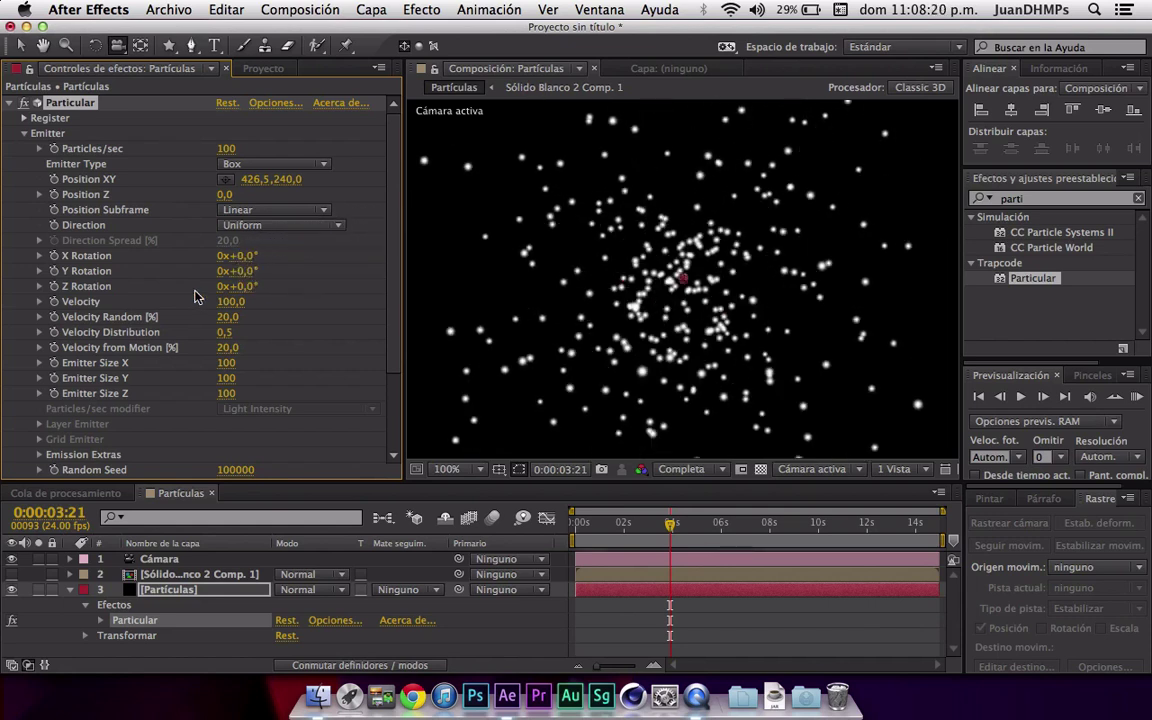
- Raise emitter Velocity to 640 and settle Velocity Distribution at 0.4
{"action": "mouse_move", "coordinate": [230, 306]}
{"action": "left_mouse_down"}
{"action": "mouse_move", "coordinate": [271, 302]}
{"action": "mouse_move", "coordinate": [240, 317]}
{"action": "mouse_move", "coordinate": [340, 315]}
{"action": "left_mouse_up"}
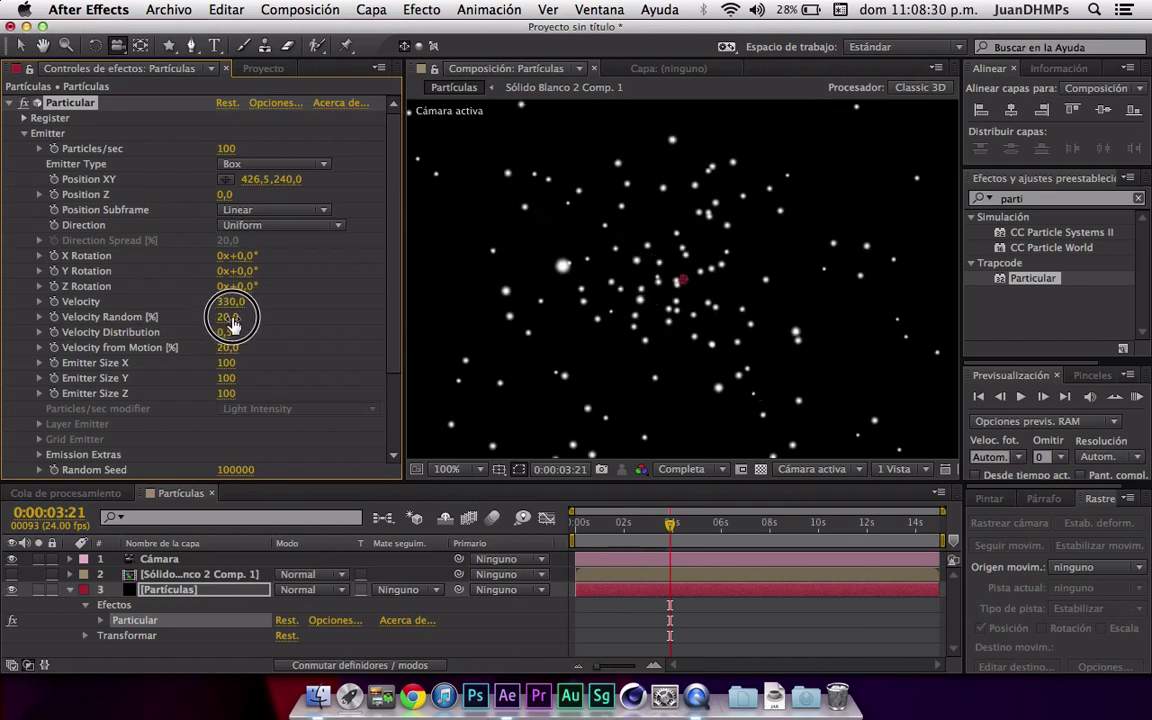
{"action": "mouse_move", "coordinate": [596, 518]}
{"action": "left_mouse_down"}
{"action": "mouse_move", "coordinate": [586, 517]}
{"action": "mouse_move", "coordinate": [640, 517]}
{"action": "left_mouse_up"}
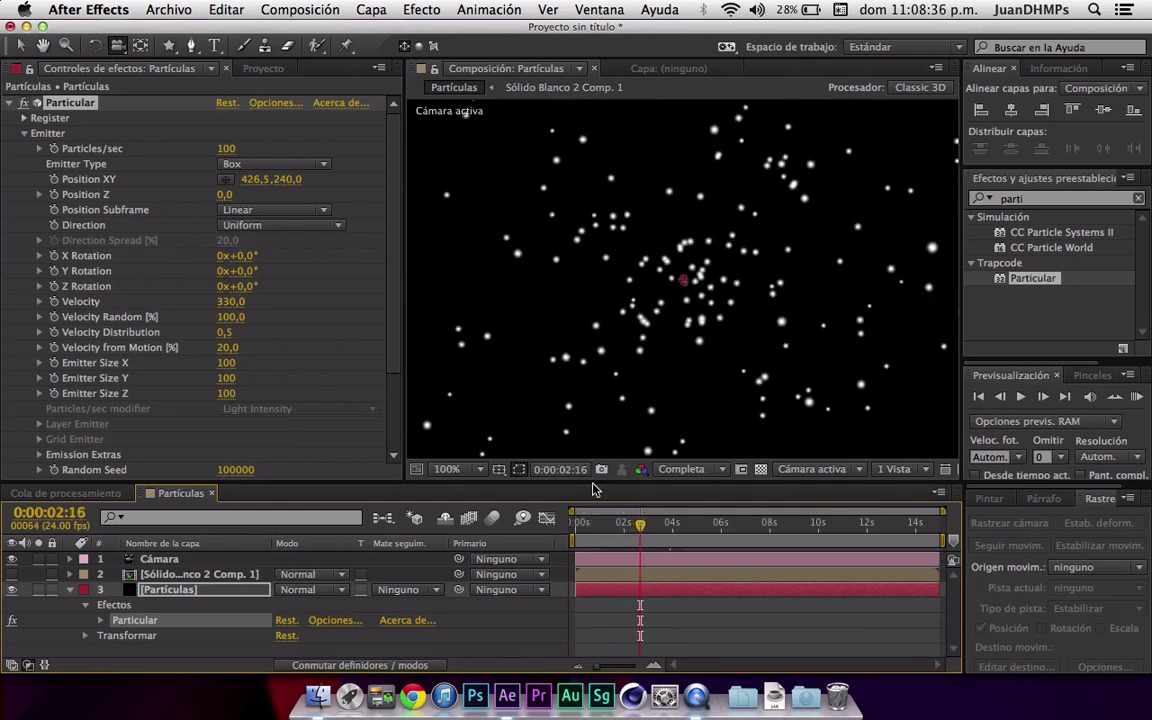
{"action": "mouse_move", "coordinate": [224, 336]}
{"action": "left_mouse_down"}
{"action": "mouse_move", "coordinate": [302, 335]}
{"action": "mouse_move", "coordinate": [210, 352]}
{"action": "mouse_move", "coordinate": [187, 332]}
{"action": "mouse_move", "coordinate": [685, 265]}
{"action": "left_mouse_up"}
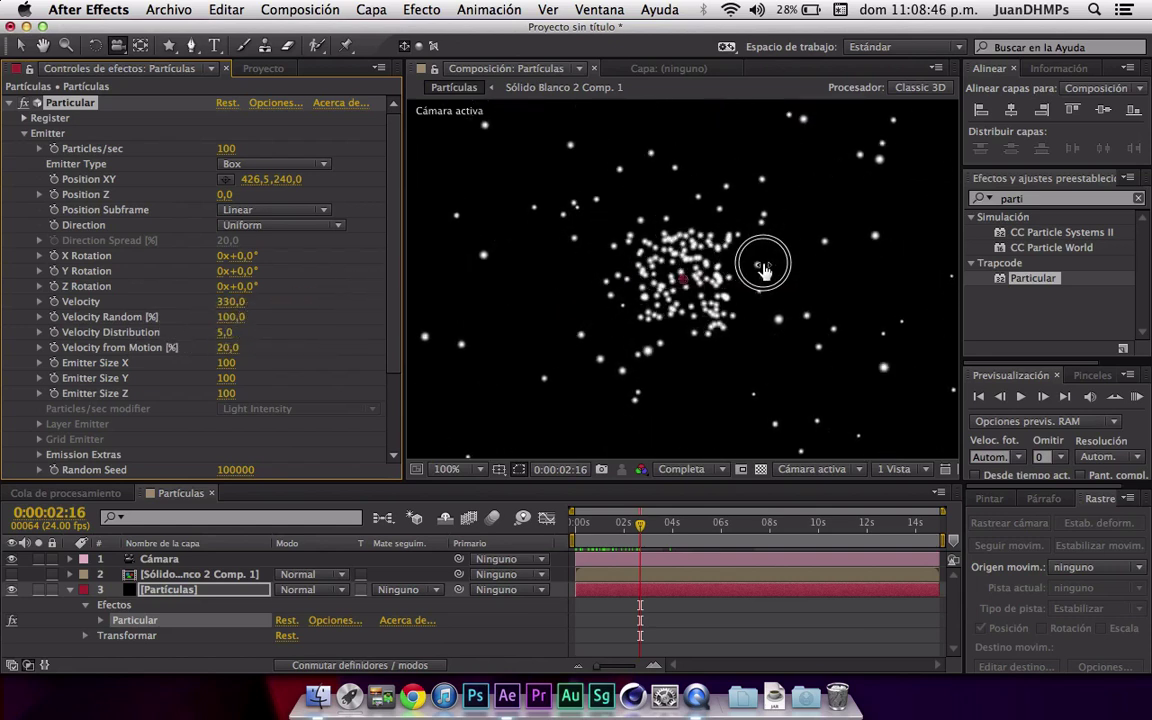
{"action": "mouse_move", "coordinate": [685, 265]}
{"action": "left_mouse_down"}
{"action": "mouse_move", "coordinate": [232, 305]}
{"action": "mouse_move", "coordinate": [227, 358]}
{"action": "left_mouse_up"}
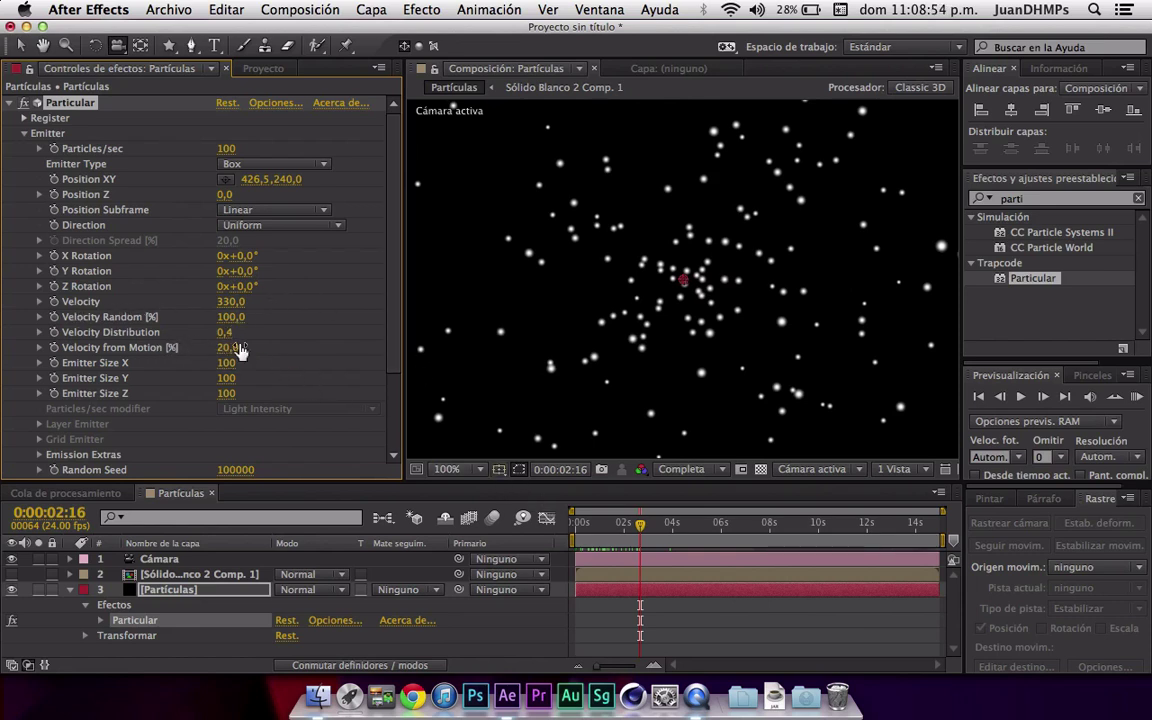
- Set Velocity from Motion to 97 and Velocity Random to 100, then narrow the emitter X size
{"action": "mouse_move", "coordinate": [228, 352]}
{"action": "left_mouse_down"}
{"action": "mouse_move", "coordinate": [305, 350]}
{"action": "mouse_move", "coordinate": [292, 347]}
{"action": "left_mouse_up"}
{"action": "left_click_drag", "start_coordinate": [230, 318], "coordinate": [257, 303]}
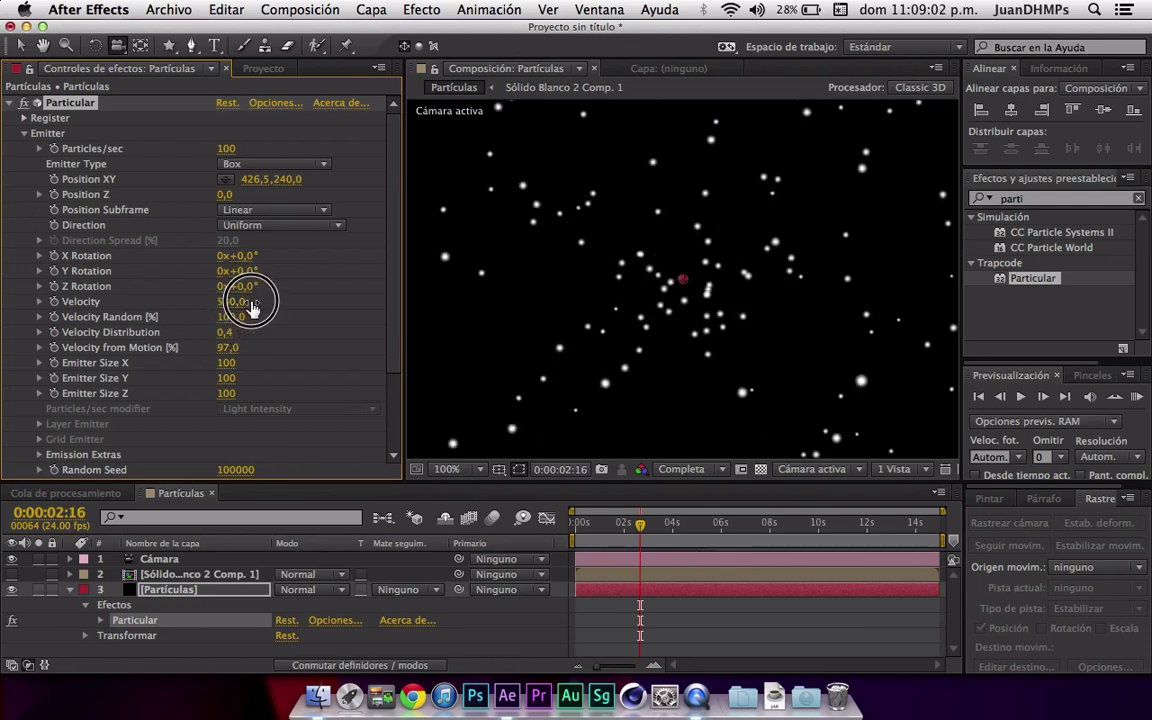
{"action": "left_click_drag", "start_coordinate": [228, 350], "coordinate": [235, 357]}
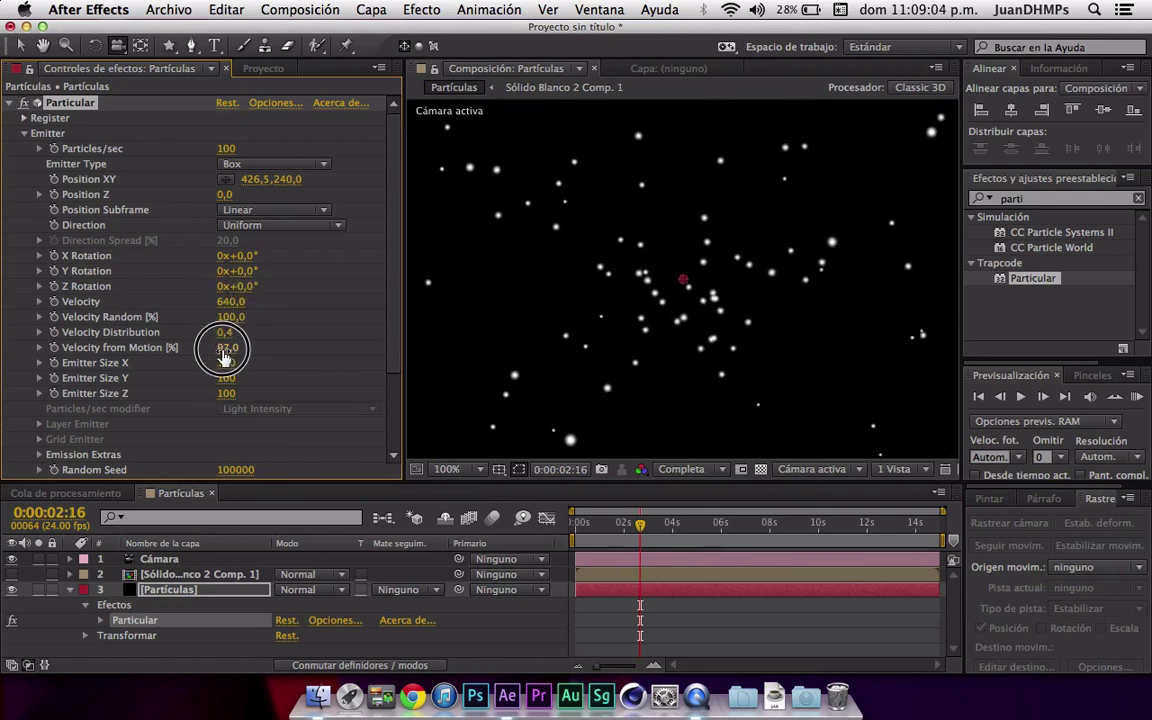
{"action": "key", "text": "super+z"}
{"action": "mouse_move", "coordinate": [227, 362]}
{"action": "left_mouse_down"}
{"action": "mouse_move", "coordinate": [190, 375]}
{"action": "mouse_move", "coordinate": [195, 389]}
{"action": "left_mouse_up"}
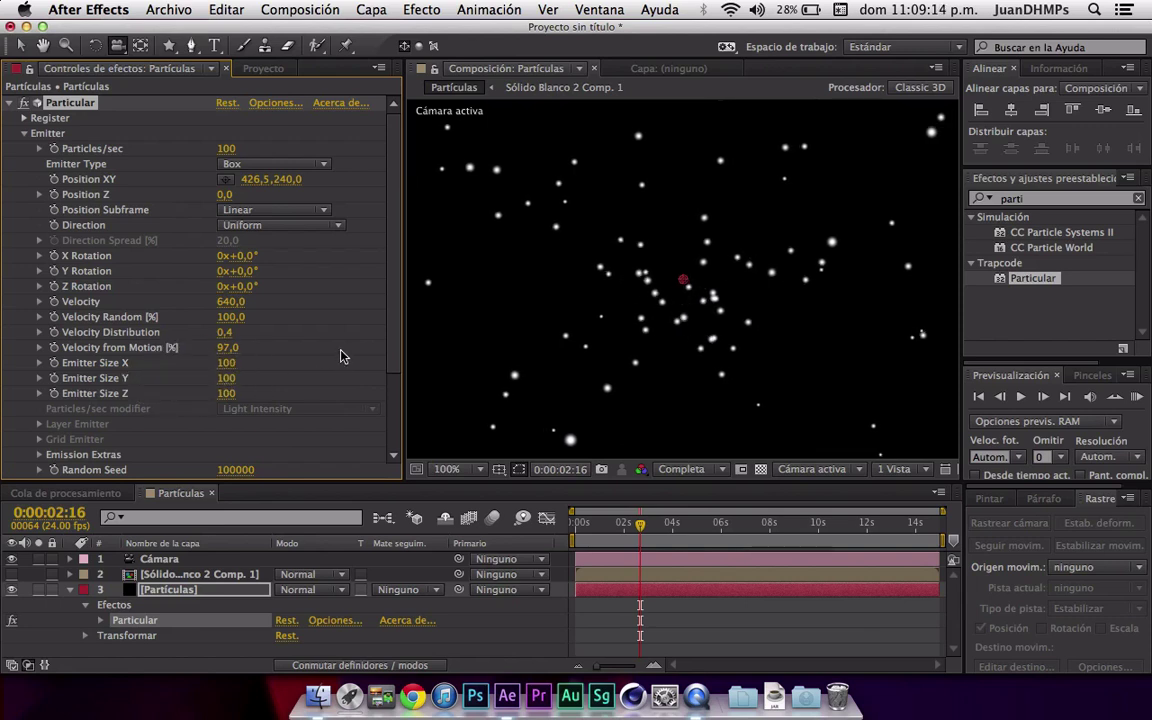
- Expand Emission Extras and move the particle layer's start earlier in the timeline
{"action": "scroll", "coordinate": [381, 334], "scroll_direction": "down", "scroll_amount": 2}
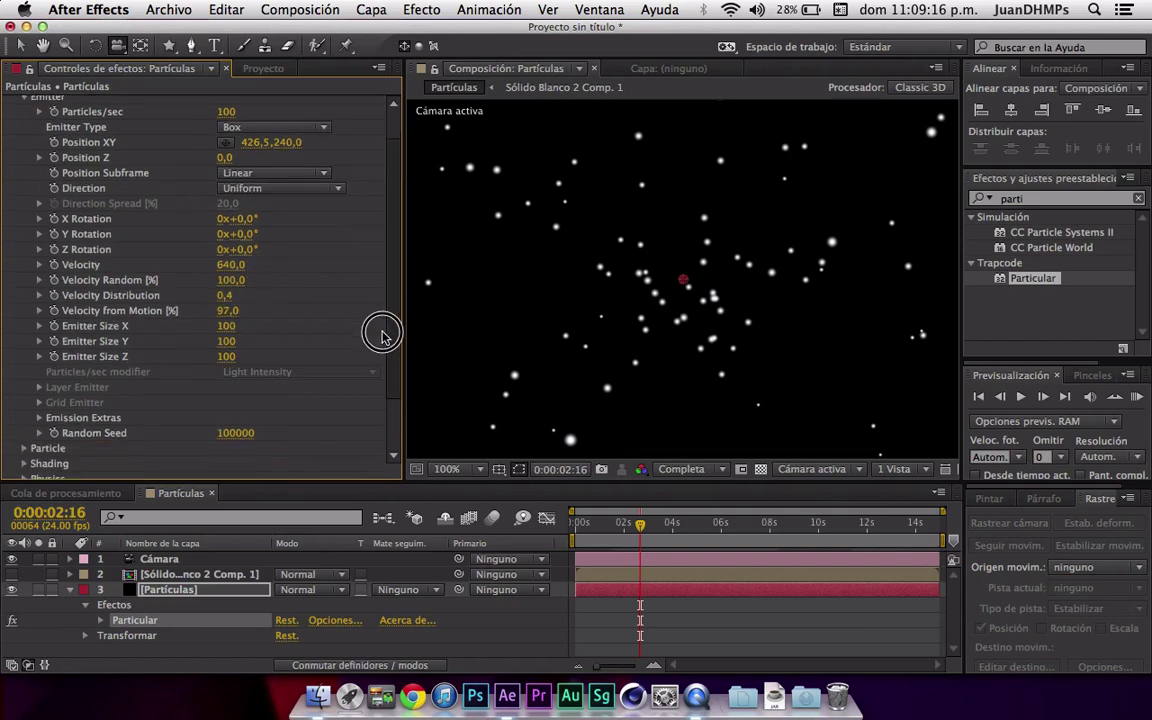
{"action": "scroll", "coordinate": [282, 357], "scroll_direction": "down", "scroll_amount": 2}
{"action": "left_click", "coordinate": [41, 381]}
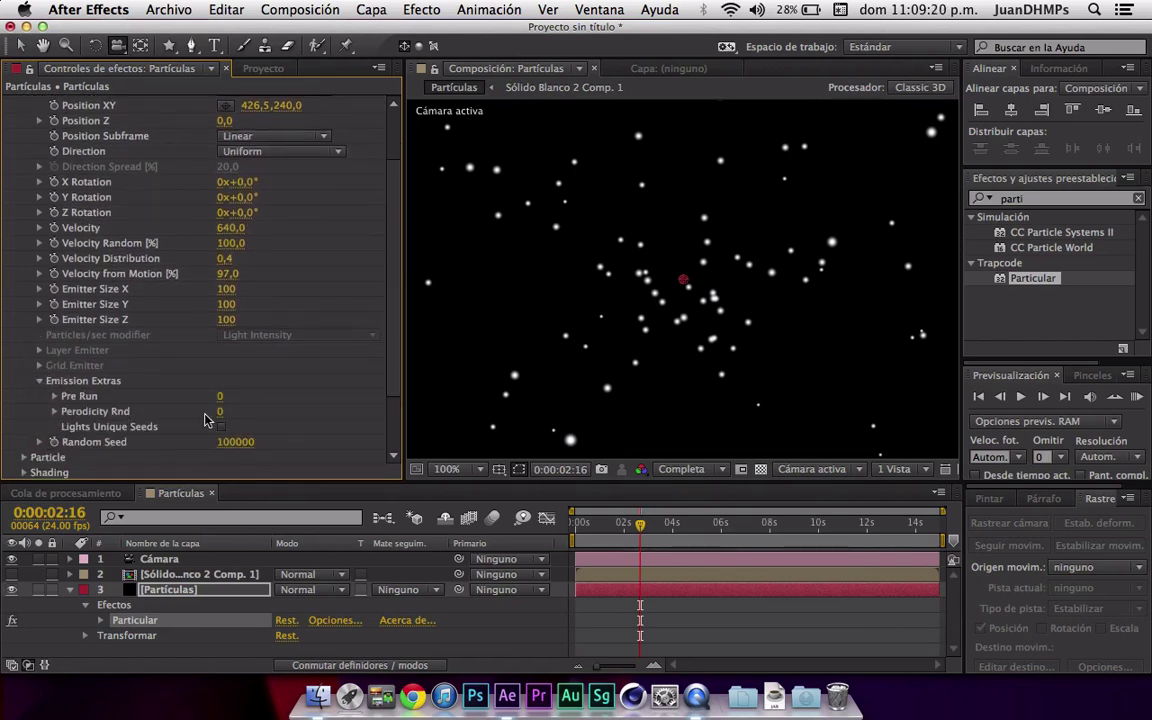
{"action": "left_click_drag", "start_coordinate": [580, 527], "coordinate": [547, 535]}
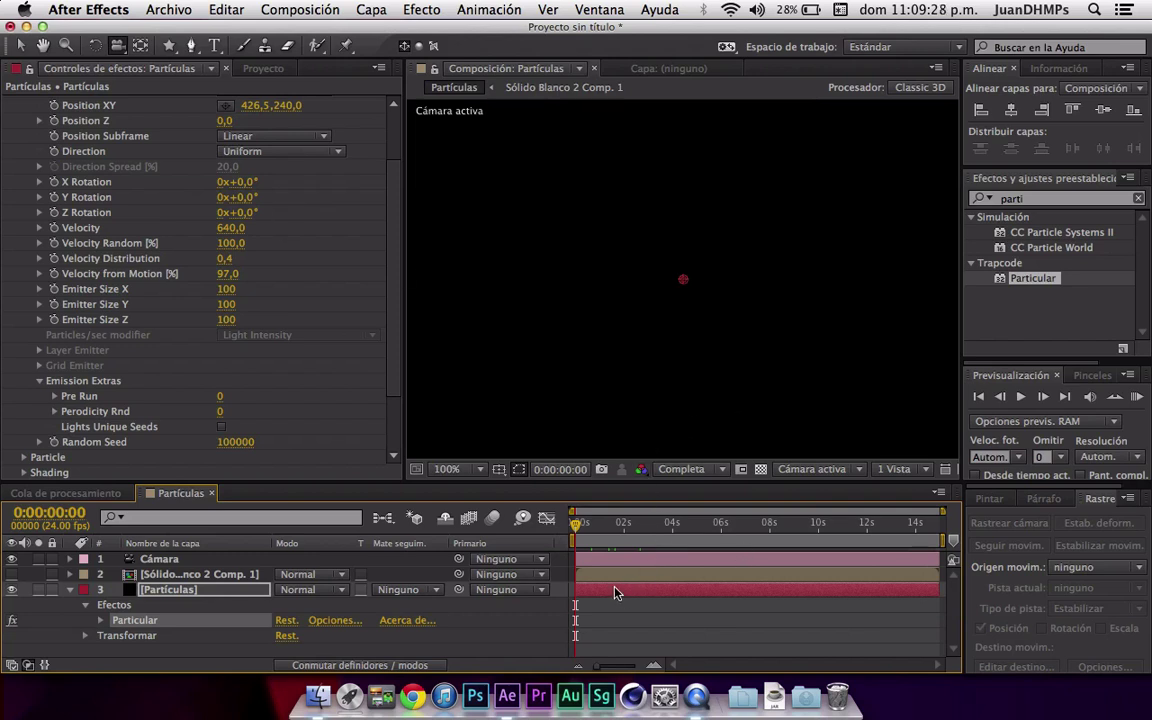
{"action": "left_click_drag", "start_coordinate": [617, 592], "coordinate": [529, 592]}
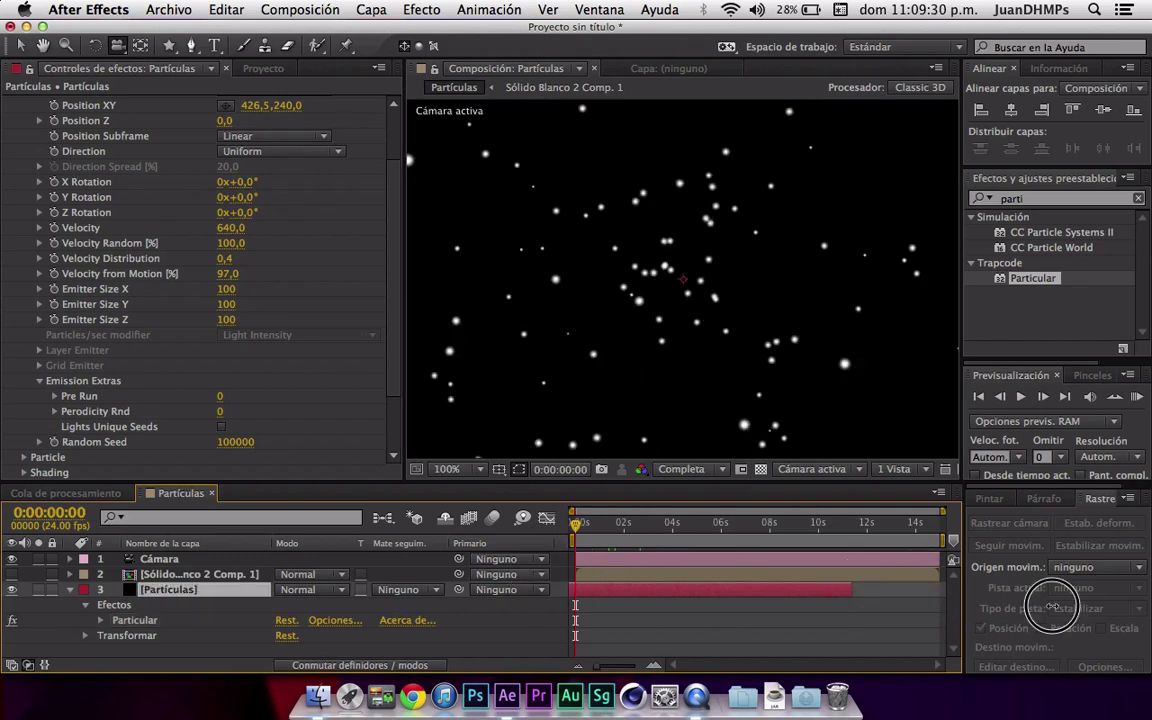
{"action": "left_click_drag", "start_coordinate": [583, 520], "coordinate": [672, 519]}
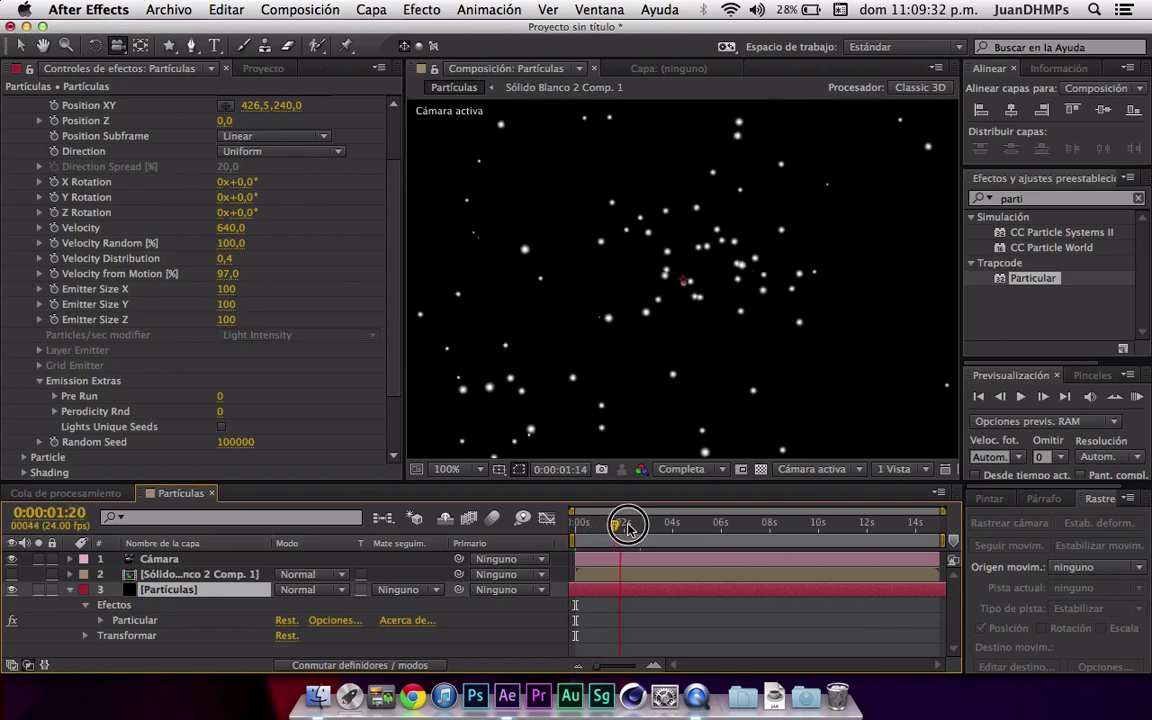
{"action": "key", "text": "Home"}
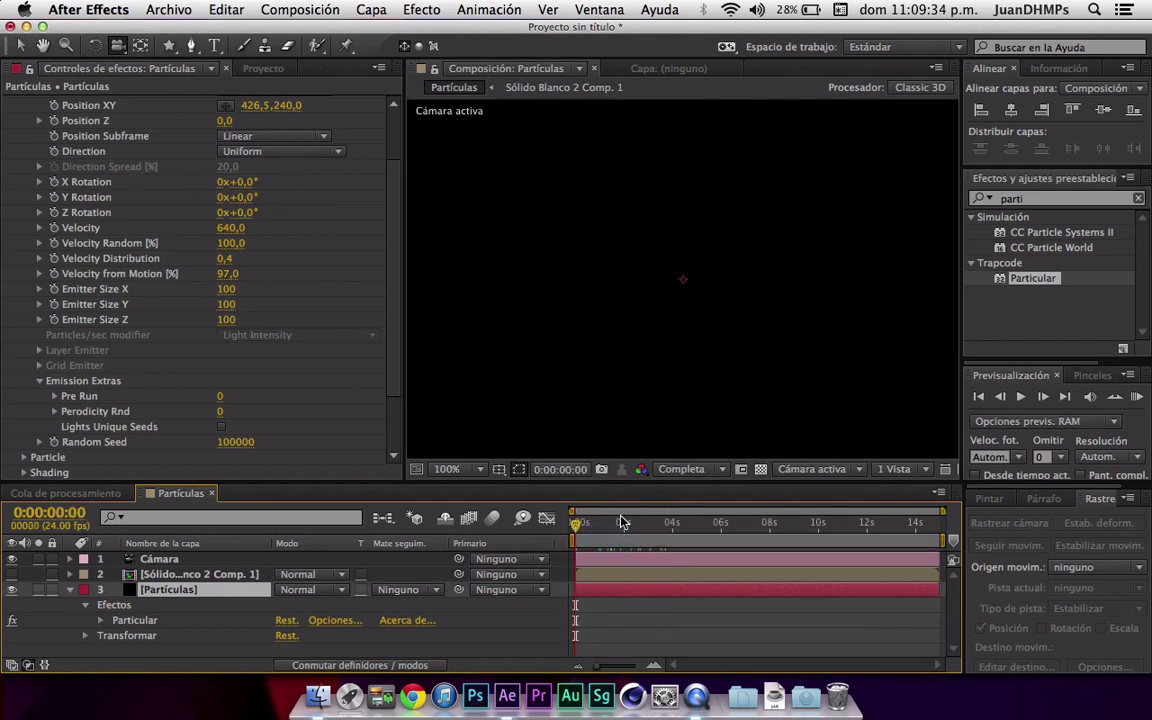
- Test a Pre Run value, undo it, and play back the opening frames
{"action": "left_click_drag", "start_coordinate": [222, 396], "coordinate": [382, 366]}
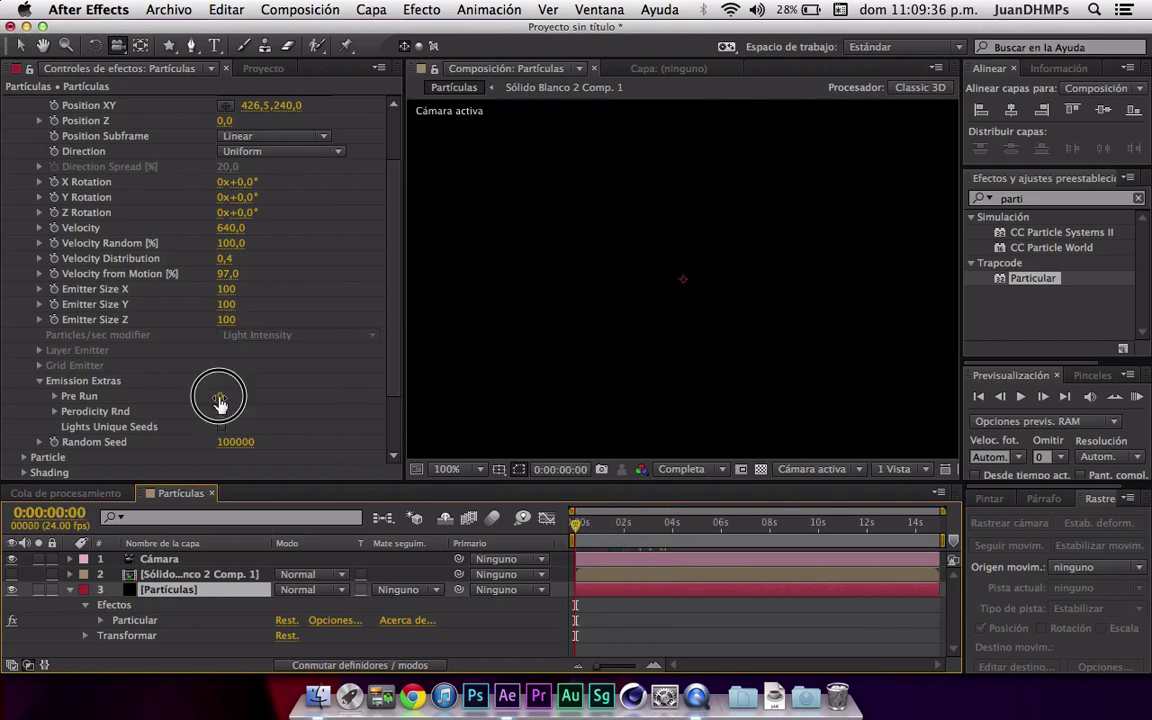
{"action": "mouse_move", "coordinate": [510, 420]}
{"action": "left_mouse_down"}
{"action": "mouse_move", "coordinate": [612, 549]}
{"action": "mouse_move", "coordinate": [546, 530]}
{"action": "left_mouse_up"}
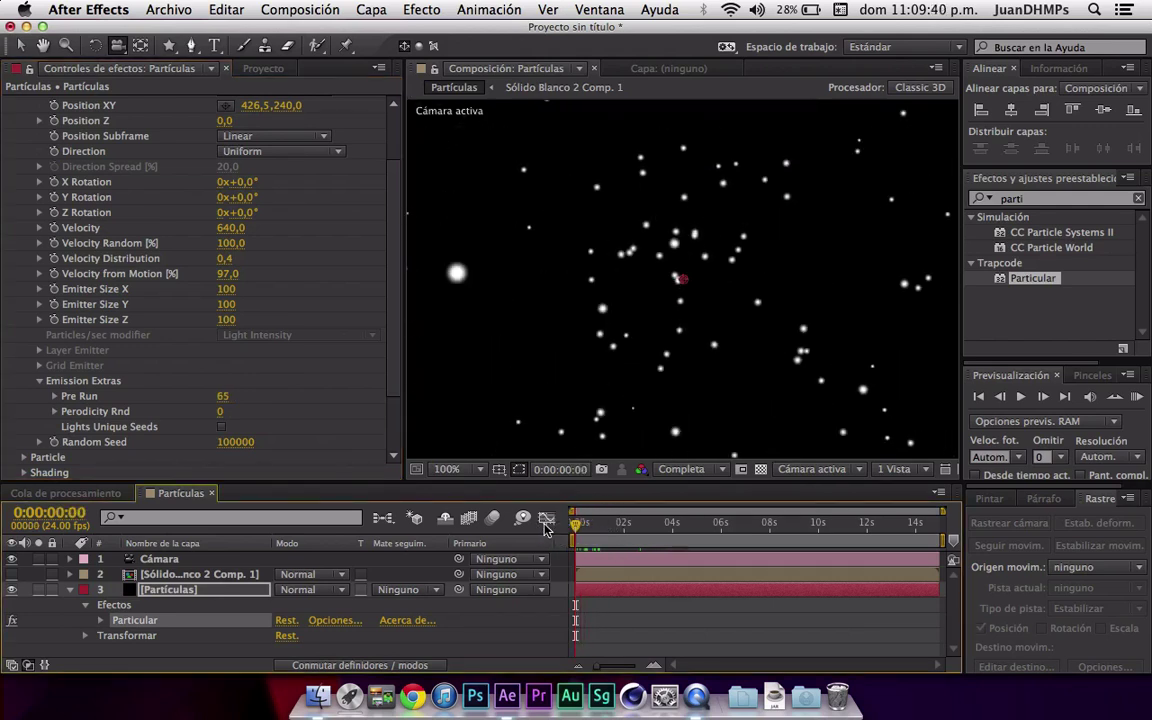
{"action": "key", "text": "super+z"}
{"action": "key", "text": "space"}
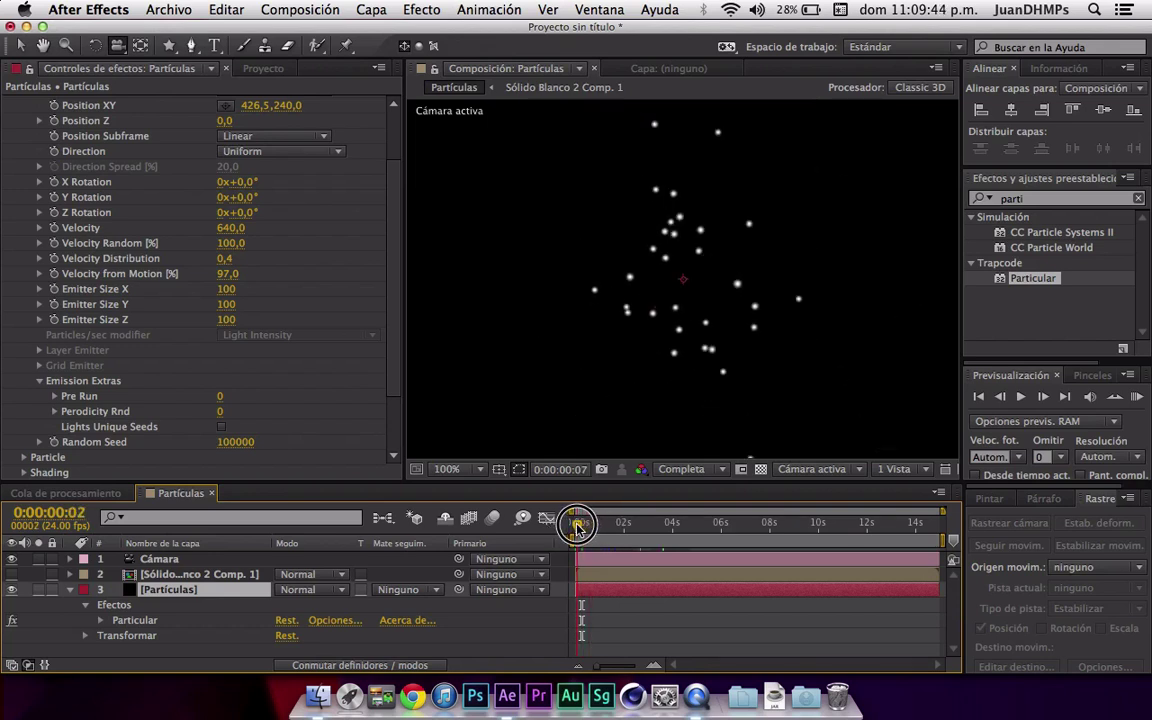
{"action": "key", "text": "space"}
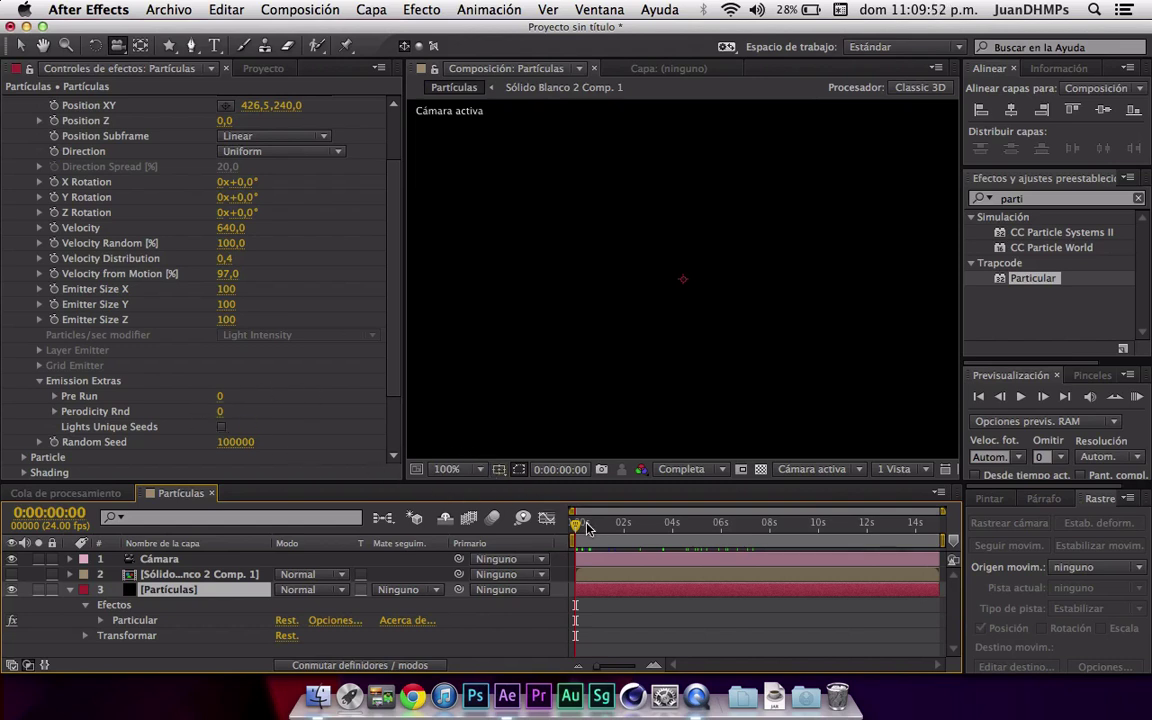
{"action": "left_click_drag", "start_coordinate": [577, 524], "coordinate": [587, 522]}
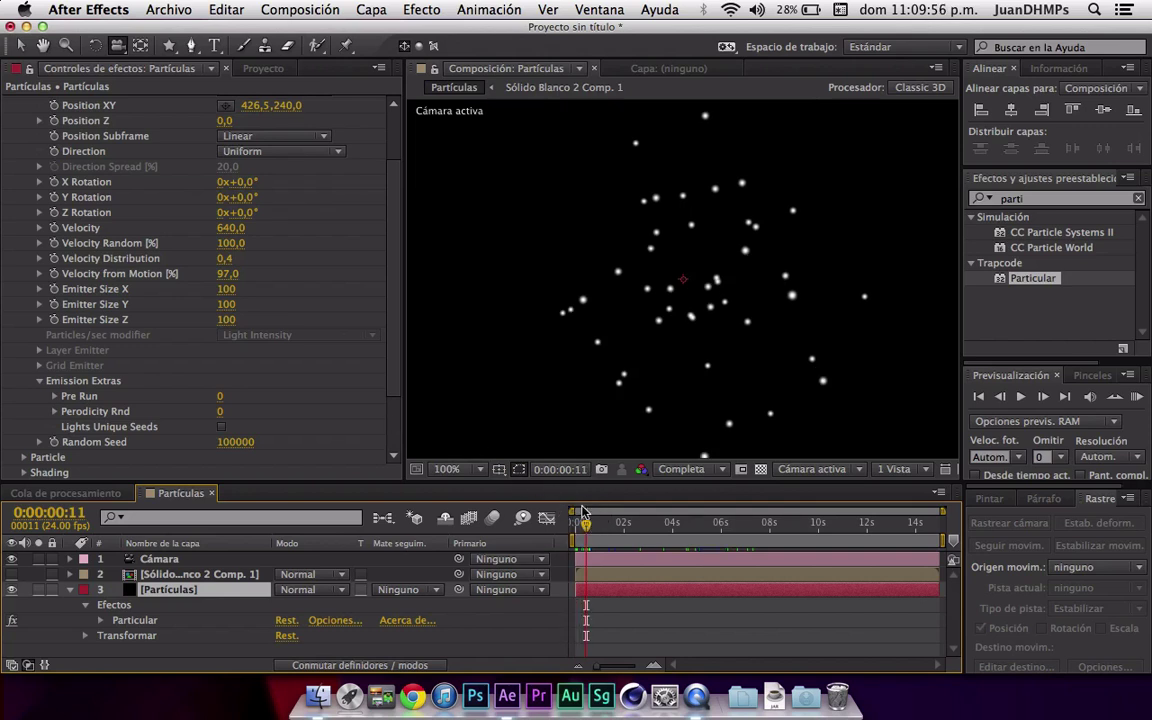
{"action": "left_click_drag", "start_coordinate": [587, 524], "coordinate": [600, 522]}
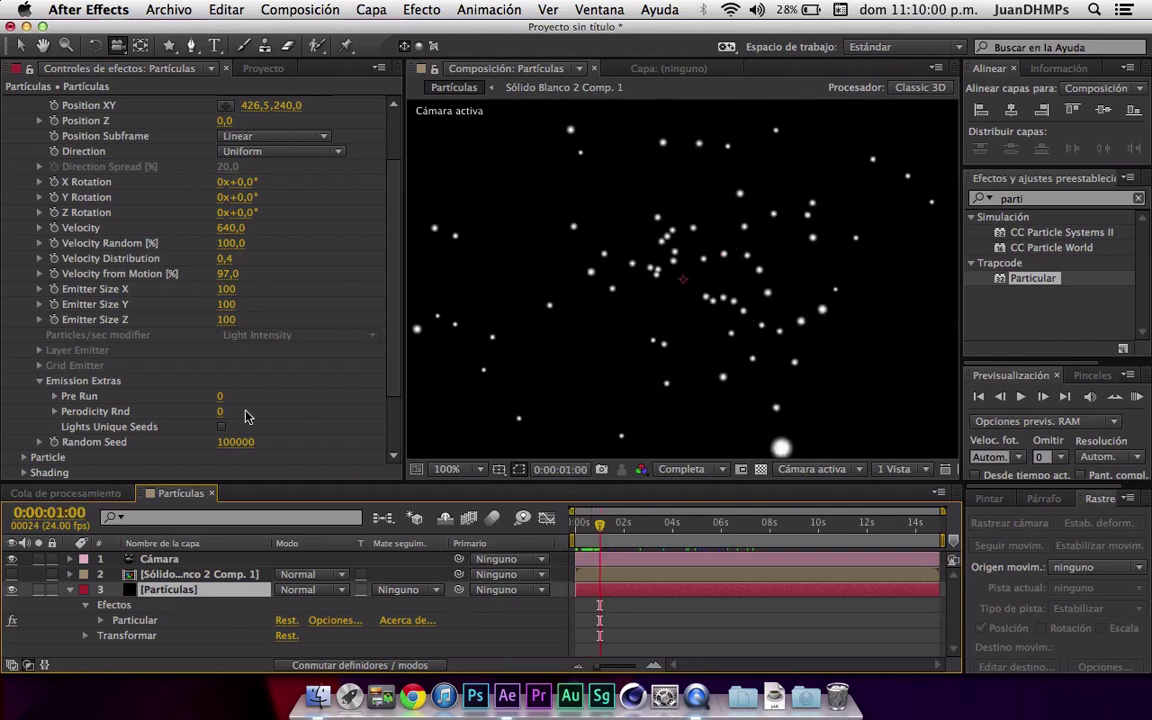
- Try Periodicity Rnd 100 and undo to 0, then set Random Seed to 24234
{"action": "left_click_drag", "start_coordinate": [220, 411], "coordinate": [427, 447]}
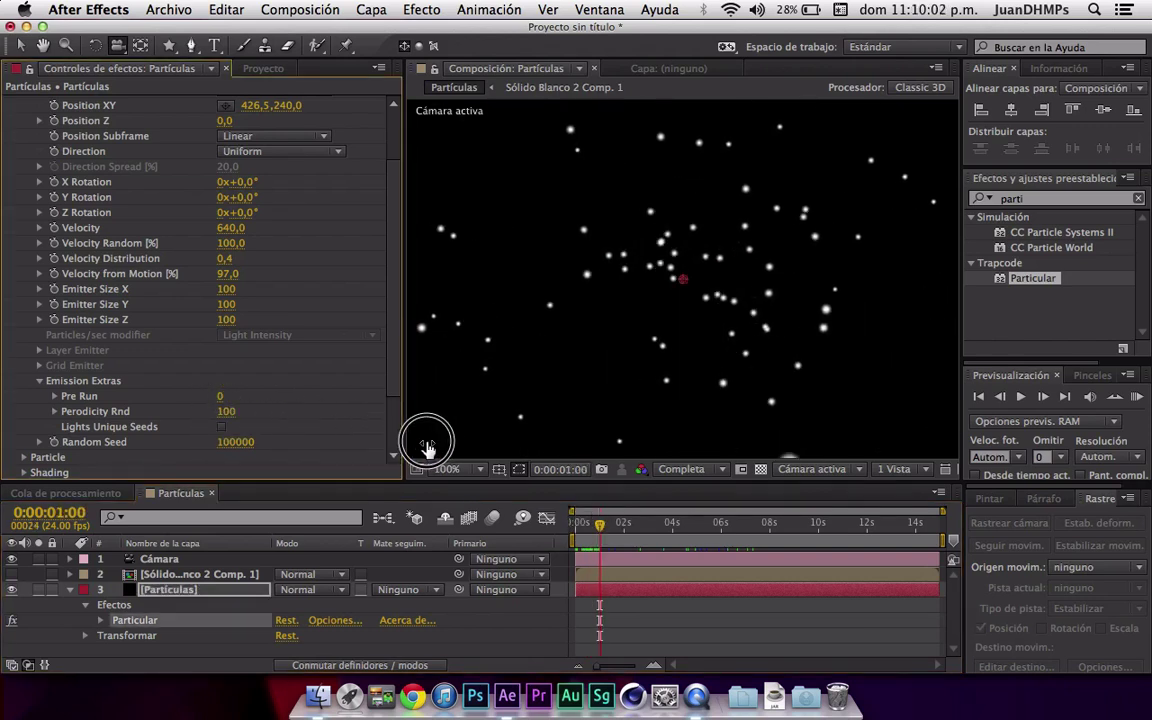
{"action": "left_click_drag", "start_coordinate": [599, 524], "coordinate": [634, 524]}
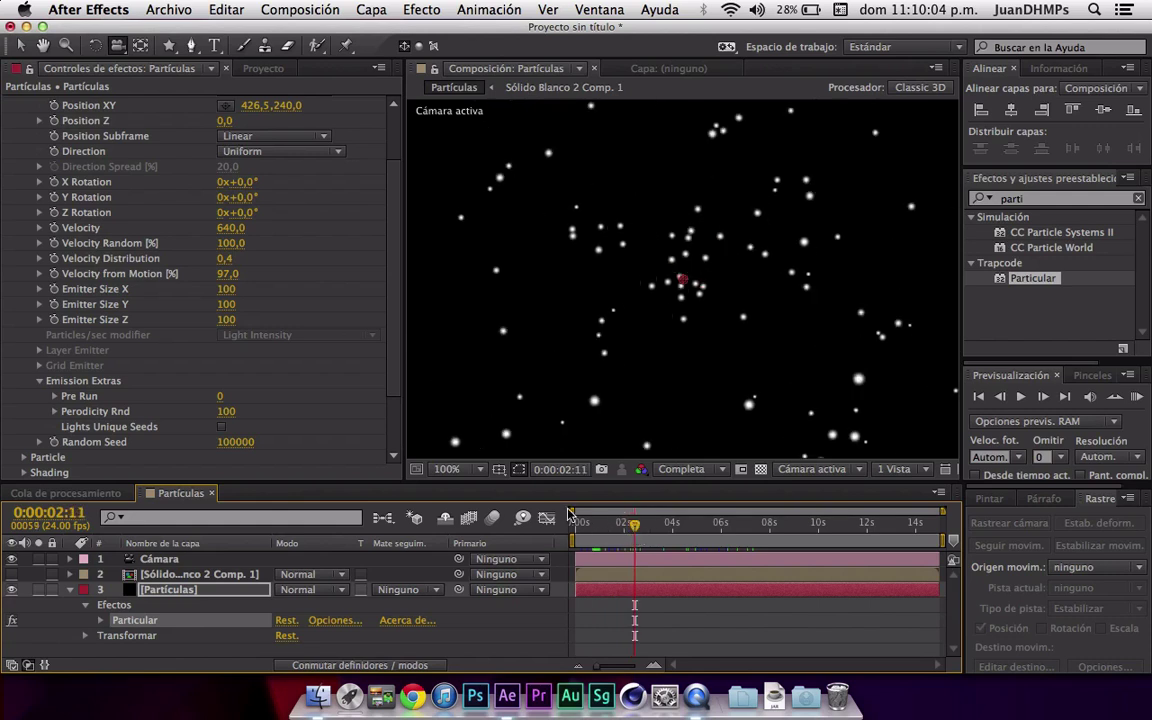
{"action": "key", "text": "super+z"}
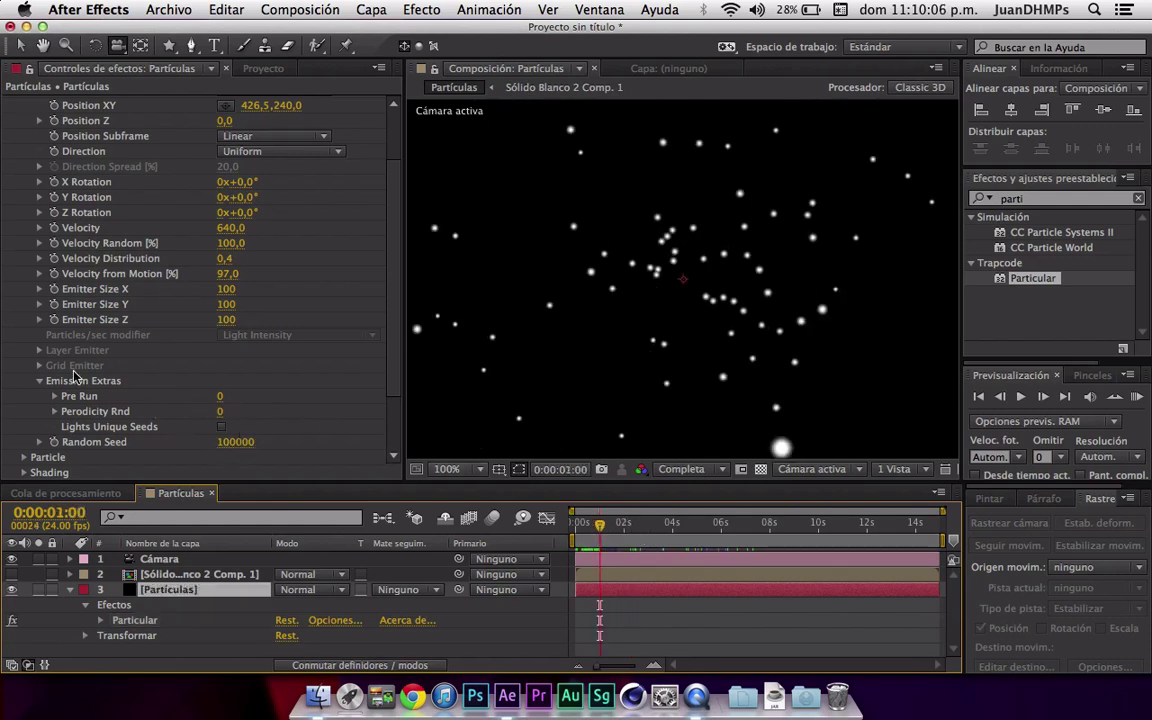
{"action": "mouse_move", "coordinate": [226, 440]}
{"action": "left_mouse_down"}
{"action": "mouse_move", "coordinate": [287, 436]}
{"action": "mouse_move", "coordinate": [165, 427]}
{"action": "left_mouse_up"}
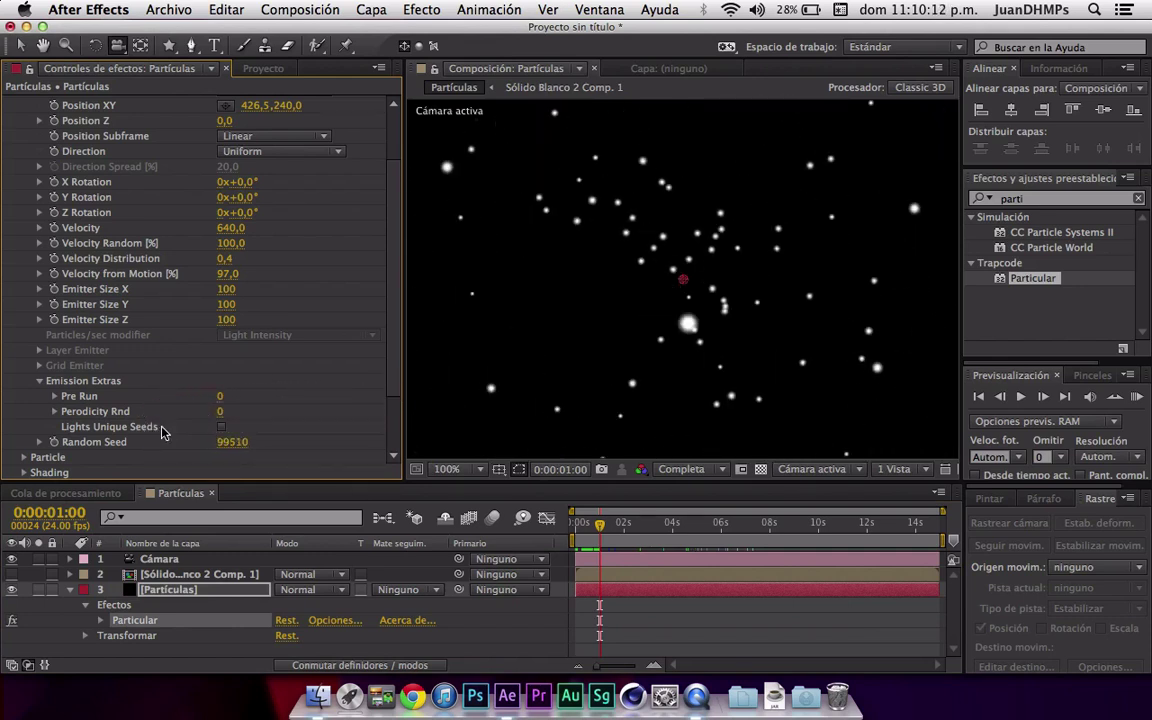
{"action": "left_click", "coordinate": [233, 443]}
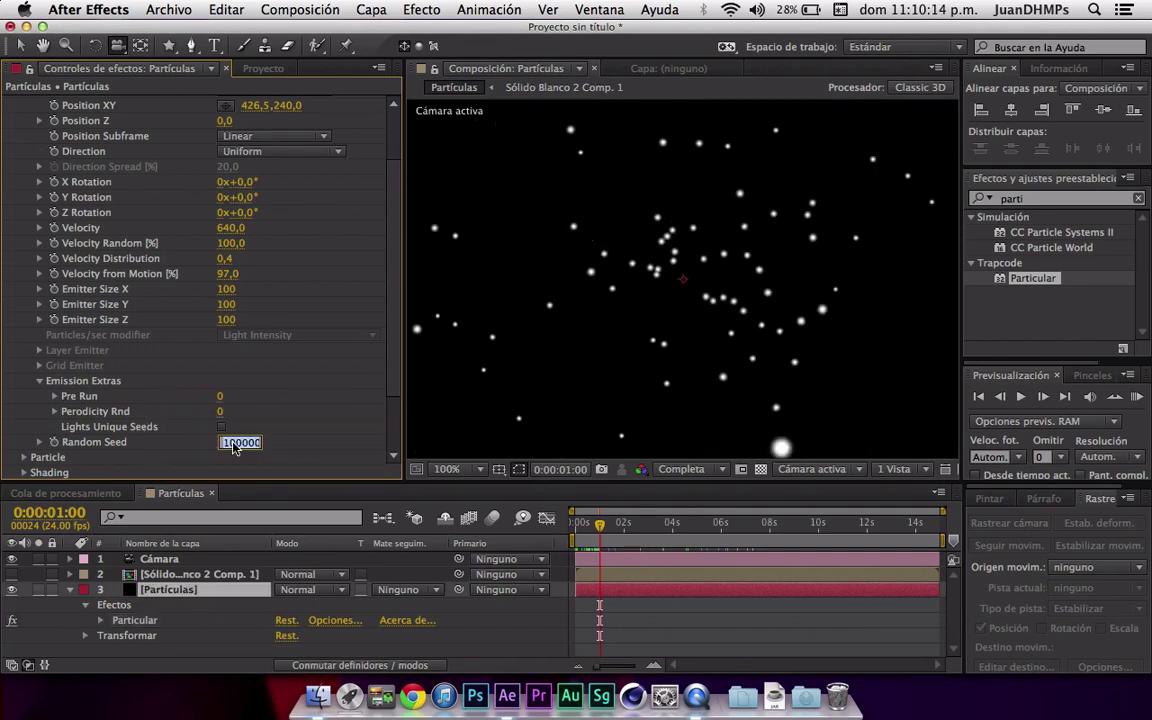
{"action": "type", "text": "24234"}
{"action": "key", "text": "Return"}
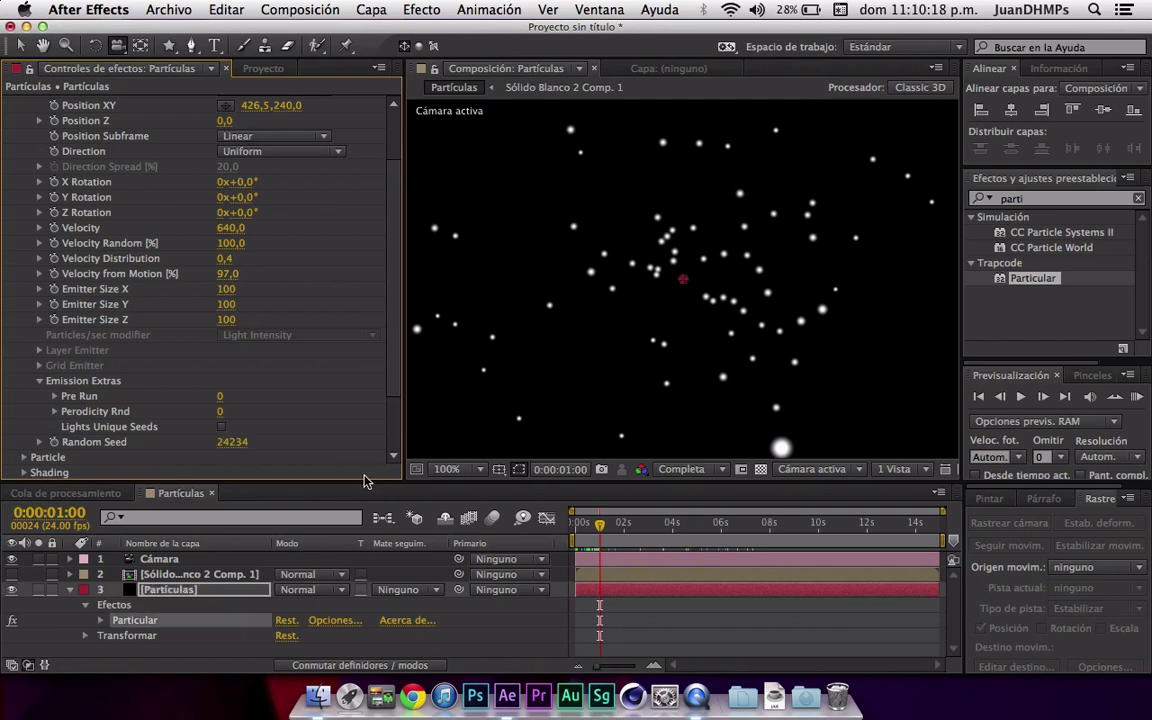
- Expand the Particle group and try particle Life values of 5 and 10 seconds
{"action": "scroll", "coordinate": [13, 416], "scroll_direction": "down", "scroll_amount": 3}
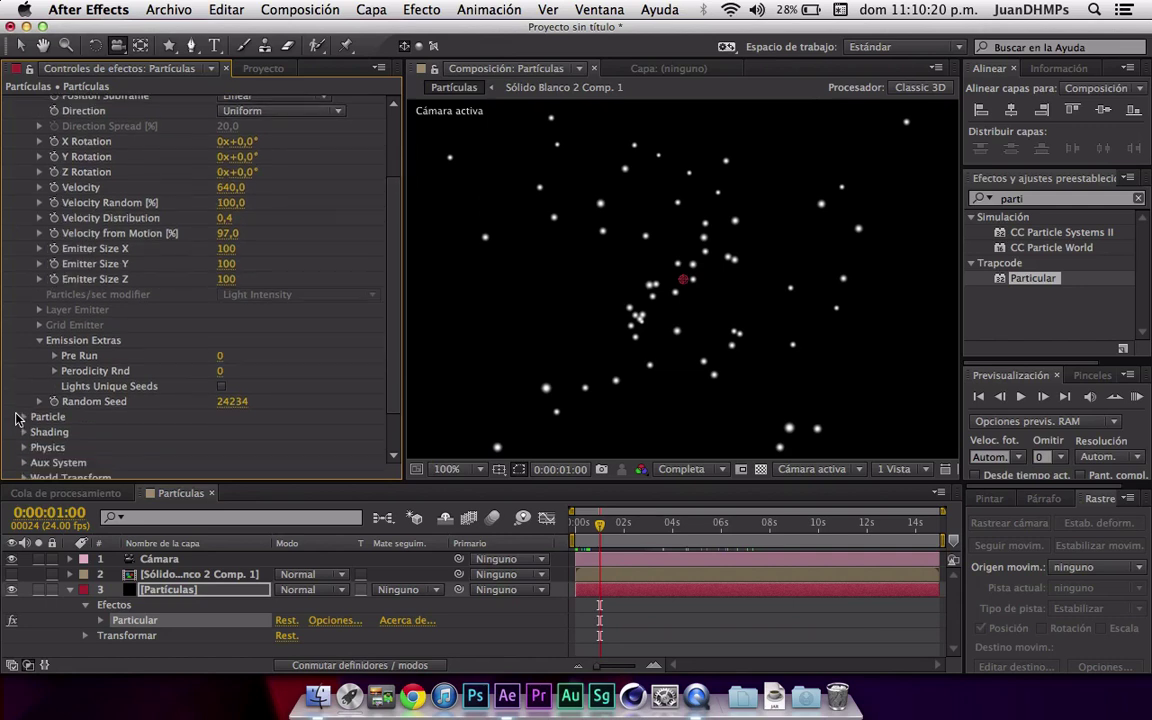
{"action": "scroll", "coordinate": [12, 396], "scroll_direction": "up", "scroll_amount": 5}
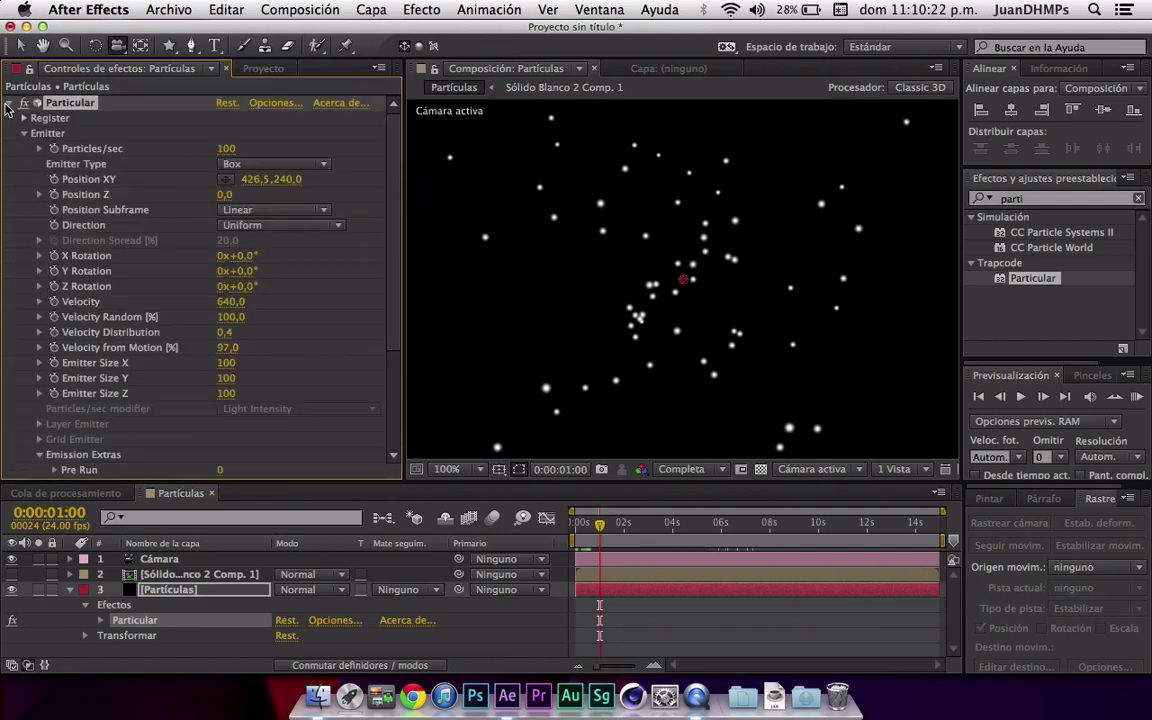
{"action": "left_click", "coordinate": [24, 133]}
{"action": "left_click", "coordinate": [24, 148]}
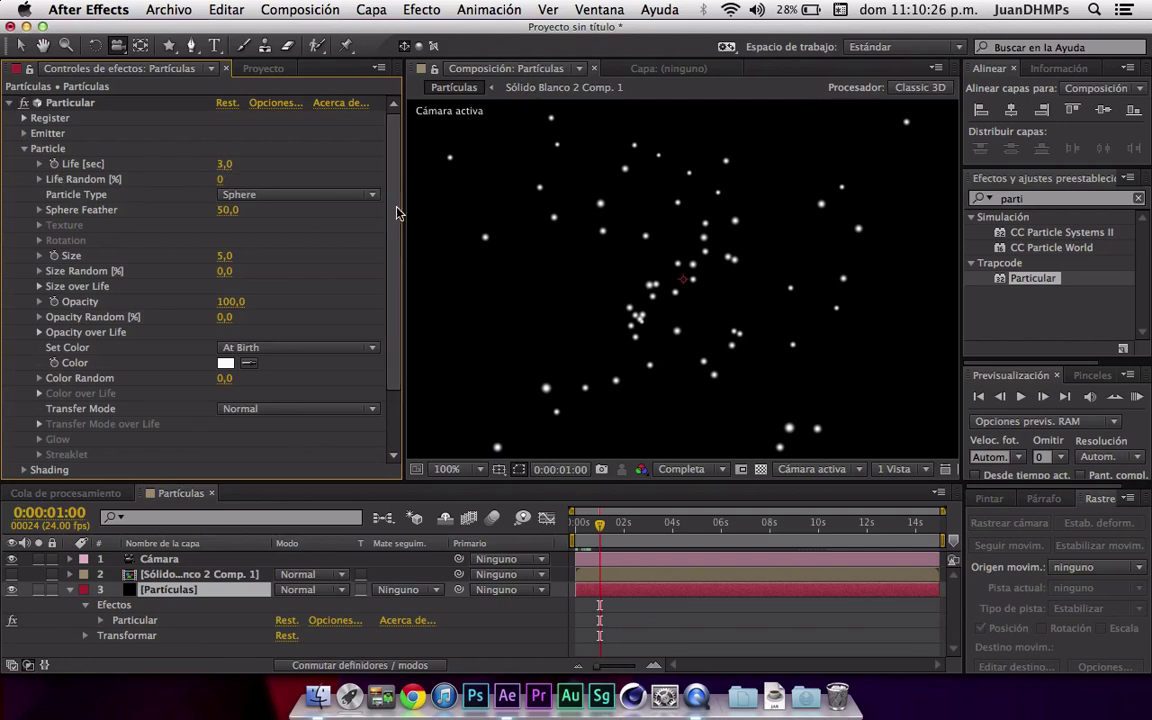
{"action": "left_click", "coordinate": [224, 164]}
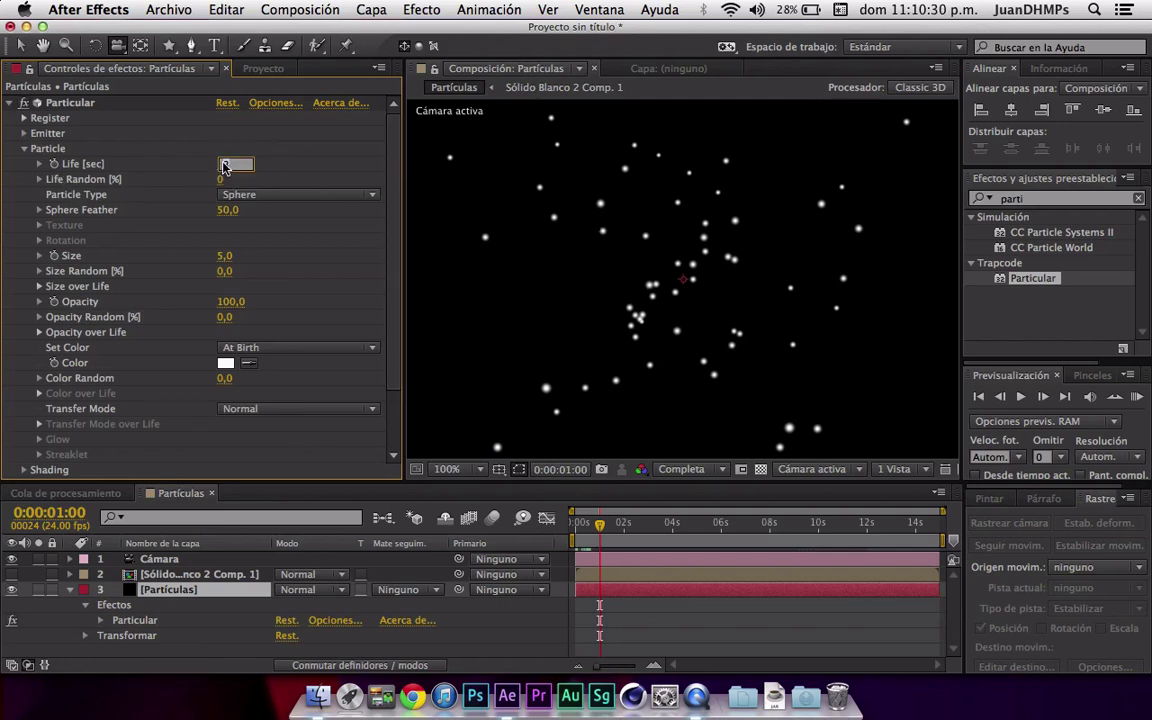
{"action": "type", "text": "5"}
{"action": "key", "text": "Return"}
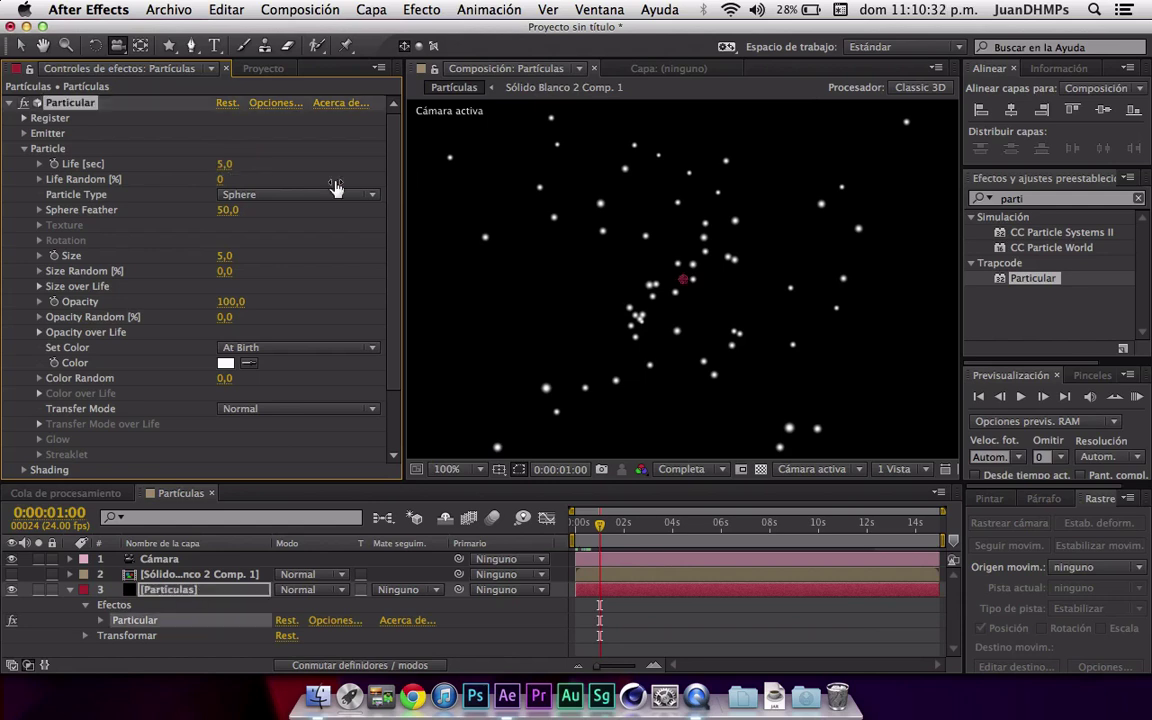
{"action": "left_click_drag", "start_coordinate": [604, 524], "coordinate": [670, 514]}
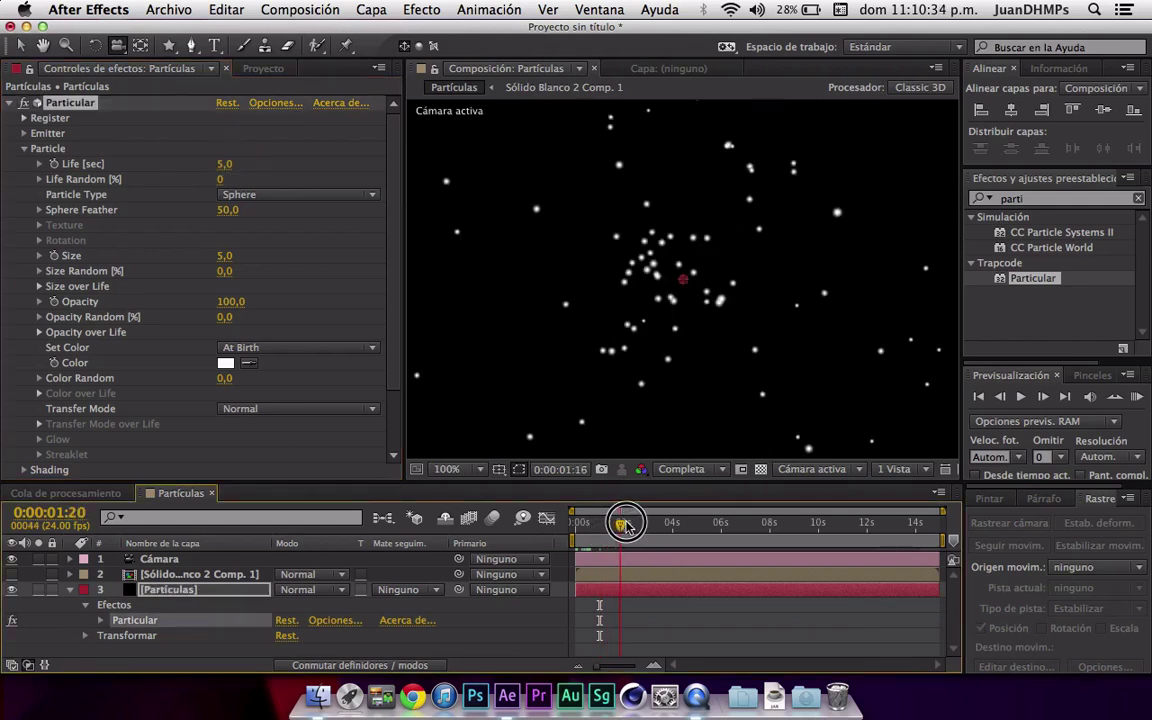
{"action": "left_click", "coordinate": [222, 164]}
{"action": "type", "text": "10"}
{"action": "key", "text": "Return"}
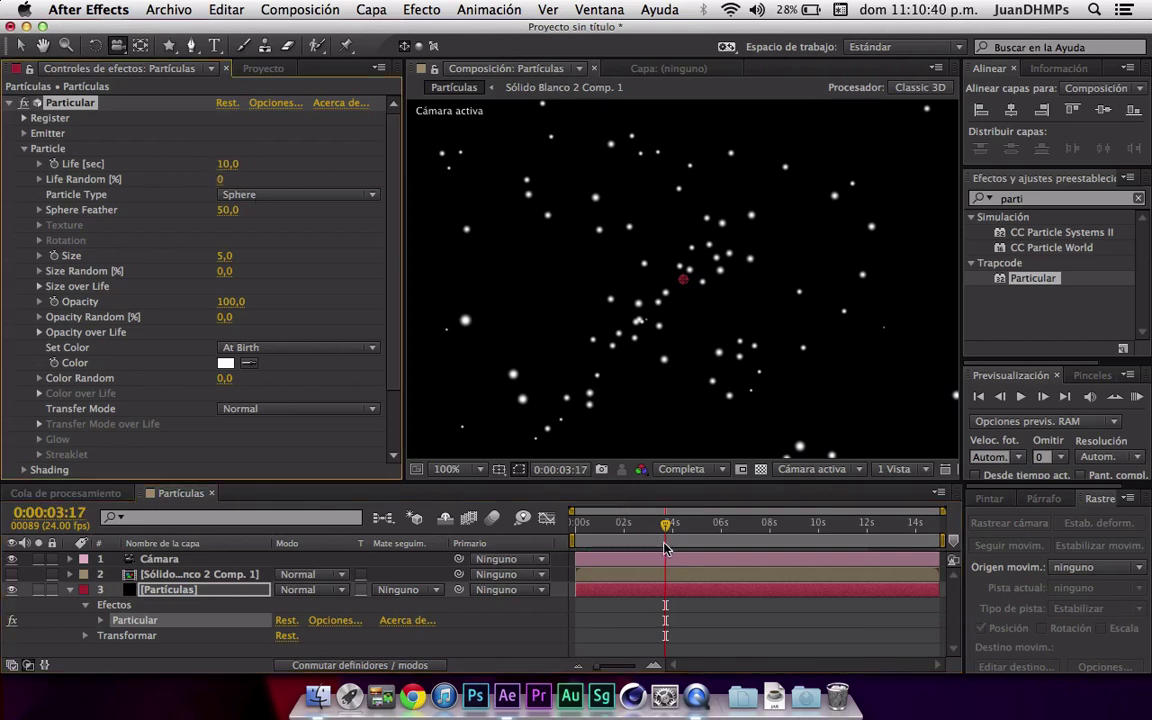
{"action": "mouse_move", "coordinate": [666, 522]}
{"action": "left_mouse_down"}
{"action": "mouse_move", "coordinate": [741, 516]}
{"action": "mouse_move", "coordinate": [624, 522]}
{"action": "left_mouse_up"}
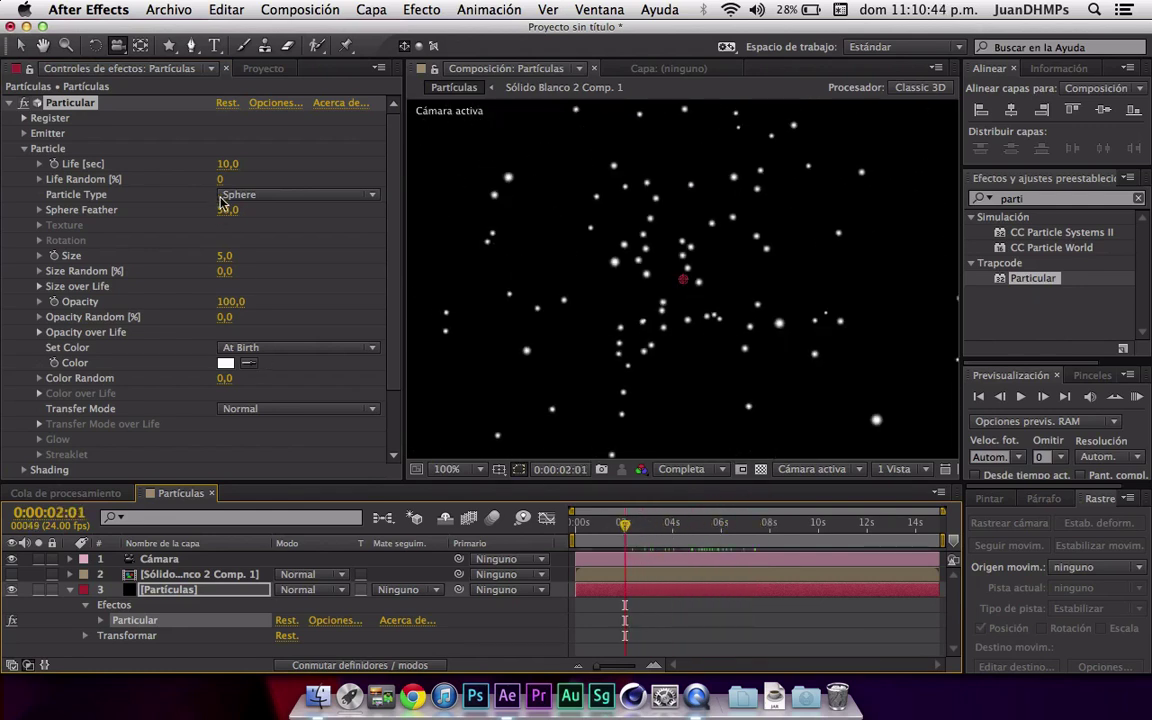
- Set particle Life to 2 seconds, test Life Random, and zoom the preview to 200%
{"action": "left_click", "coordinate": [228, 164]}
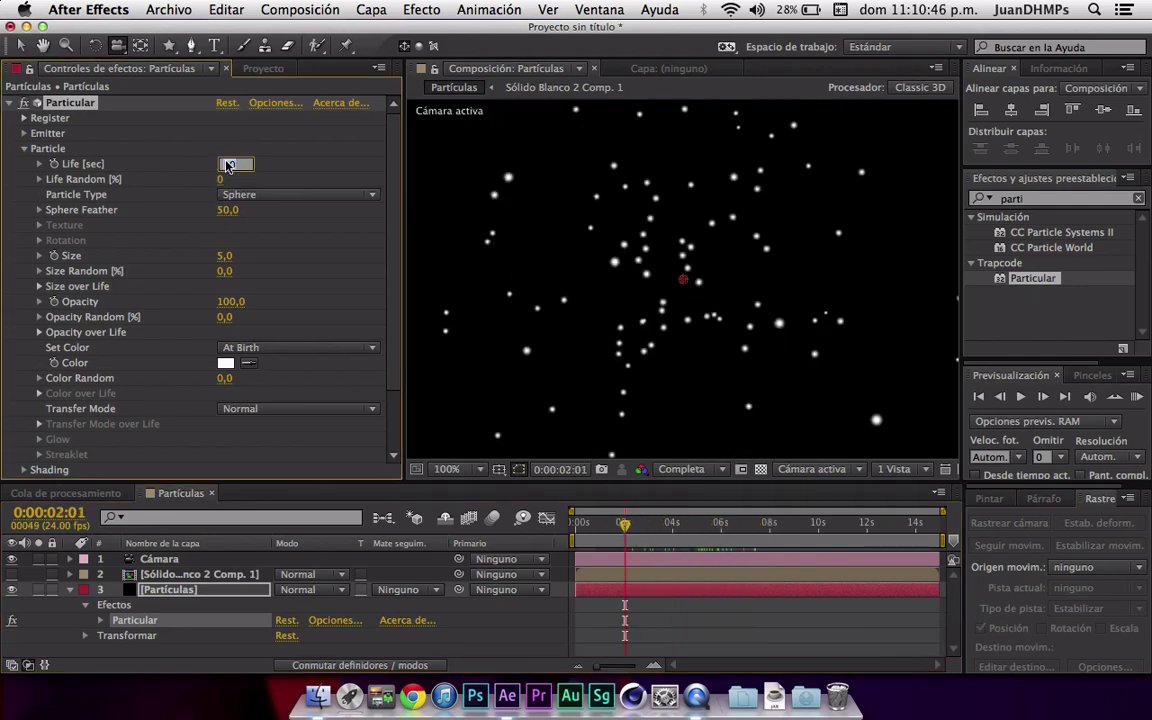
{"action": "type", "text": "0"}
{"action": "key", "text": "Return"}
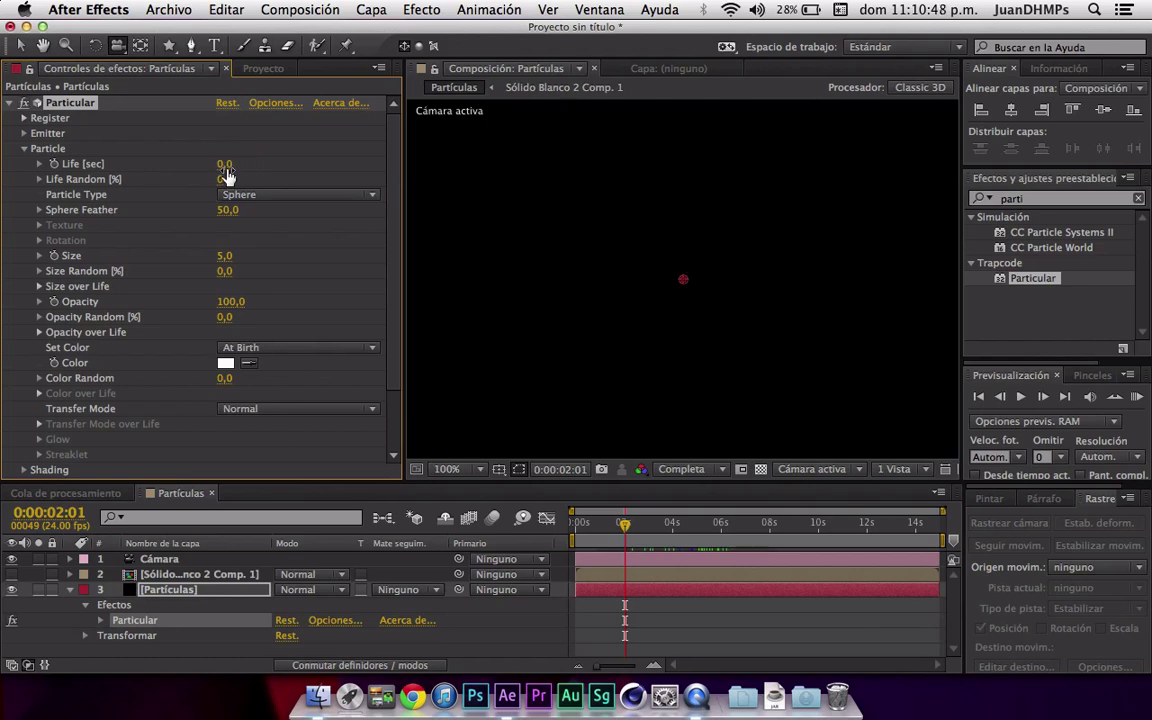
{"action": "left_click", "coordinate": [226, 165]}
{"action": "type", "text": "2"}
{"action": "key", "text": "Return"}
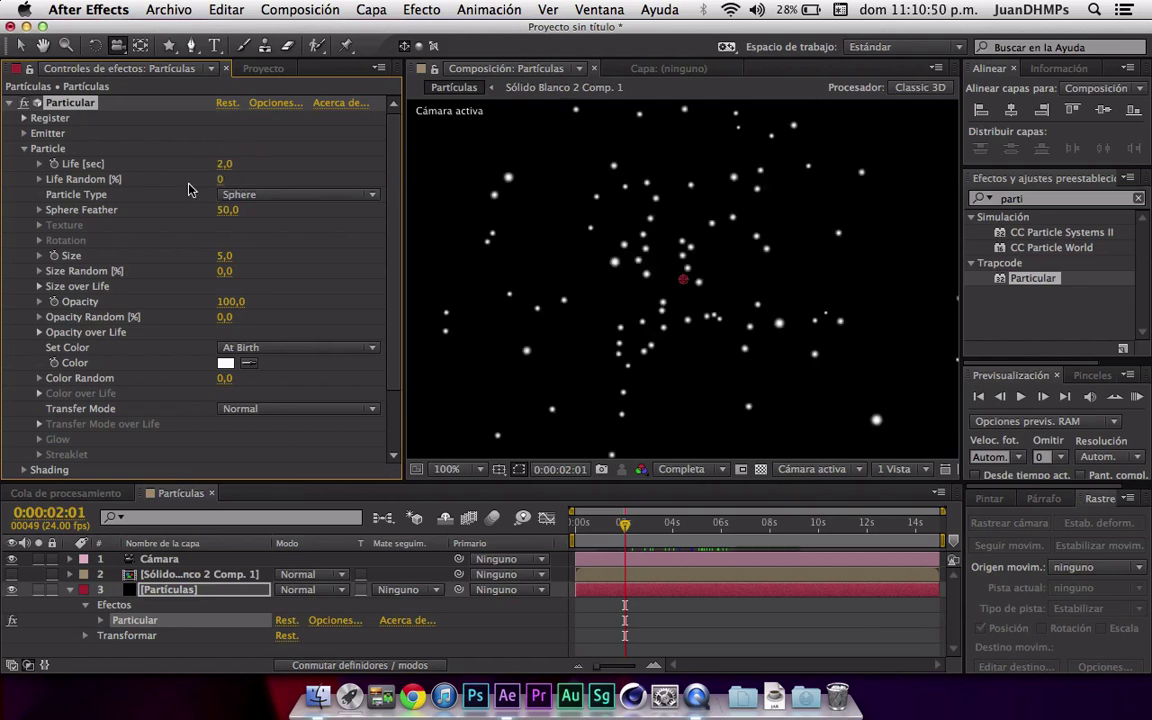
{"action": "mouse_move", "coordinate": [221, 183]}
{"action": "left_mouse_down"}
{"action": "mouse_move", "coordinate": [337, 188]}
{"action": "mouse_move", "coordinate": [390, 172]}
{"action": "left_mouse_up"}
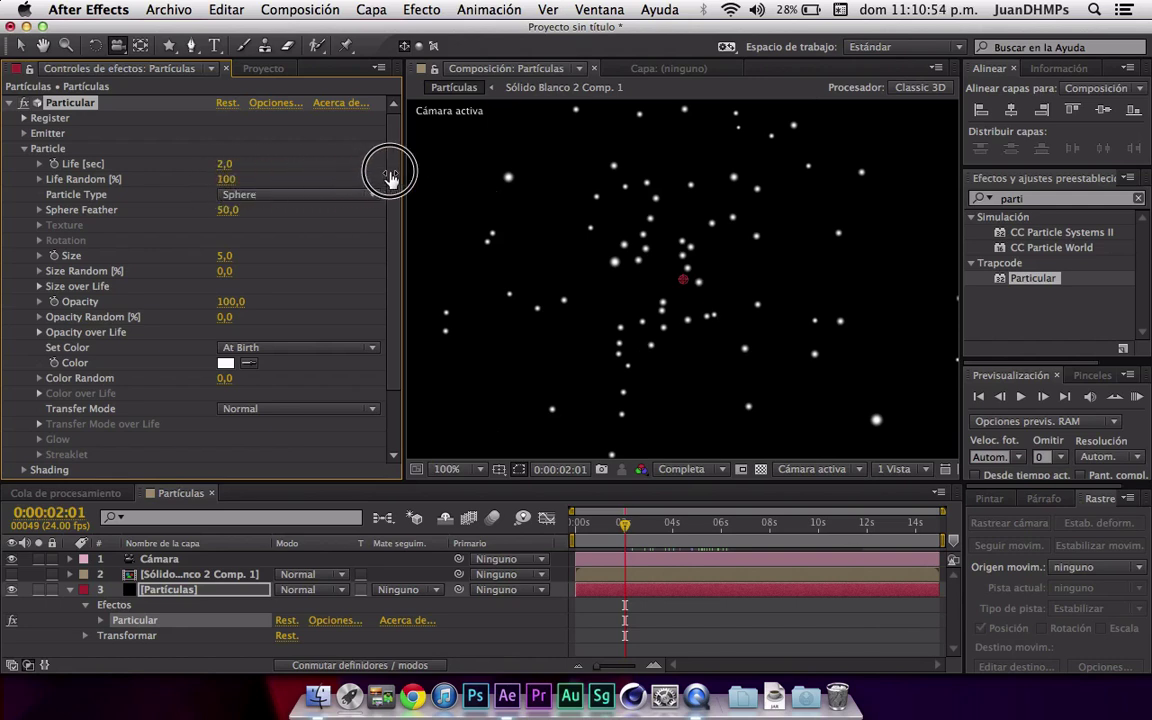
{"action": "mouse_move", "coordinate": [222, 179]}
{"action": "left_mouse_down"}
{"action": "mouse_move", "coordinate": [283, 175]}
{"action": "mouse_move", "coordinate": [197, 172]}
{"action": "mouse_move", "coordinate": [119, 193]}
{"action": "left_mouse_up"}
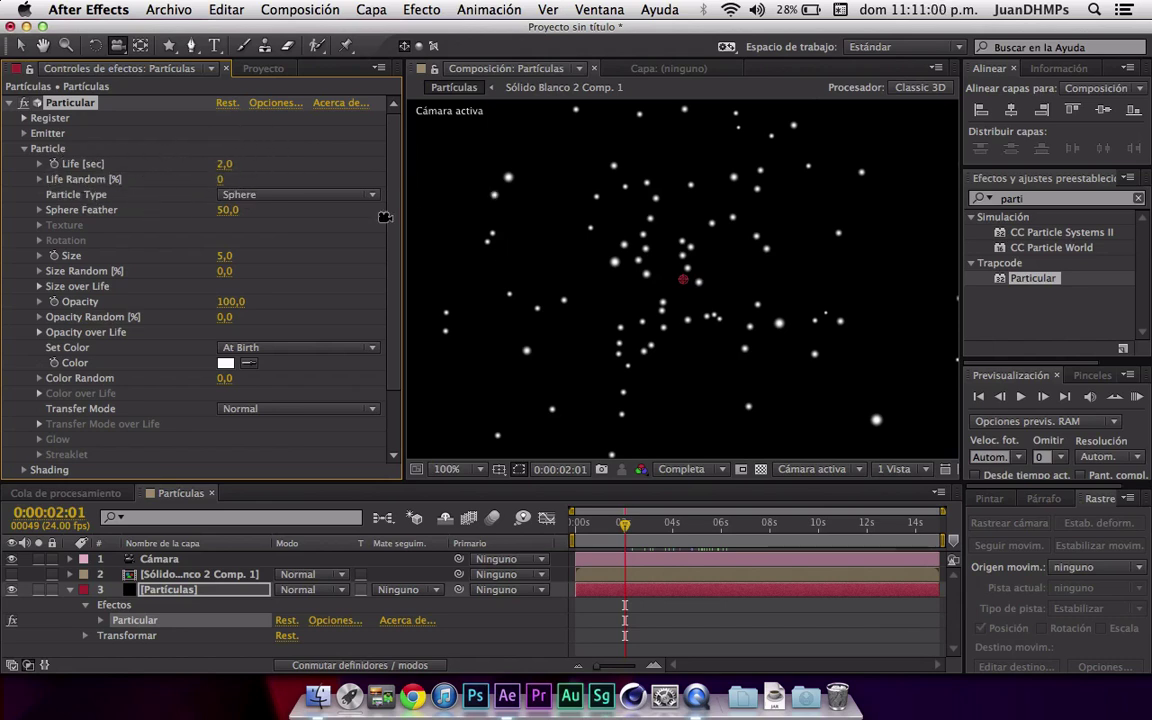
{"action": "key", "text": "period"}
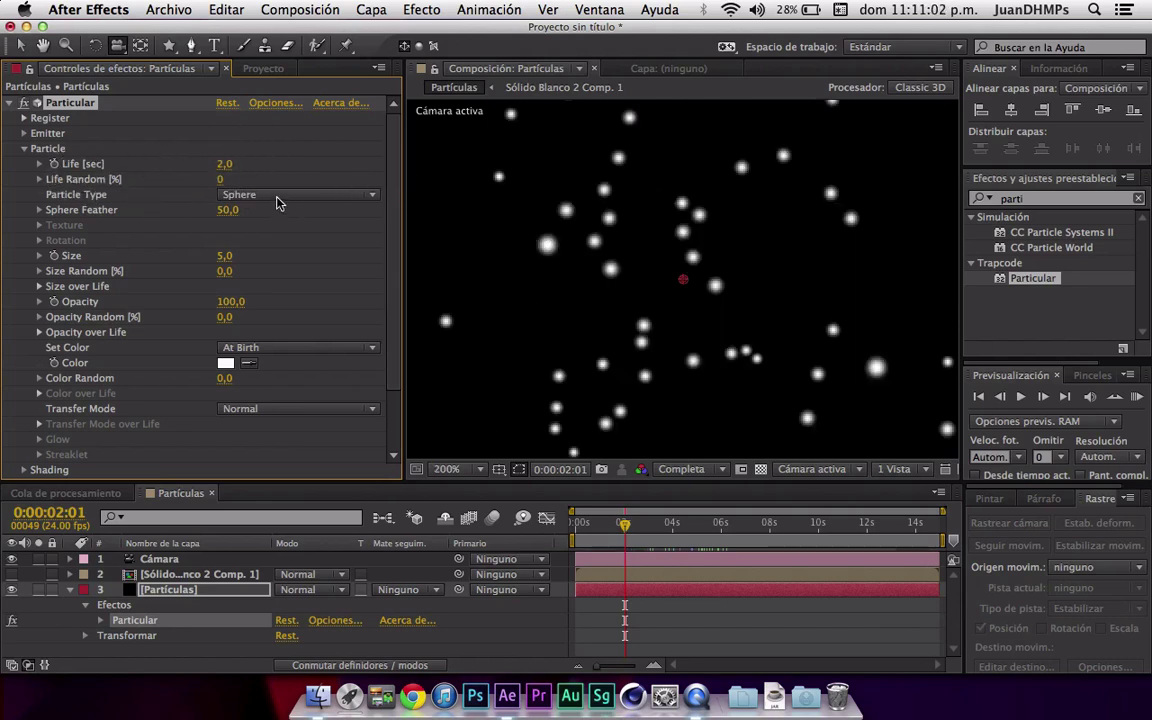
- Try Sphere, then set Particle Type to Star (No DOF) and select the camera layer
{"action": "left_click", "coordinate": [277, 196]}
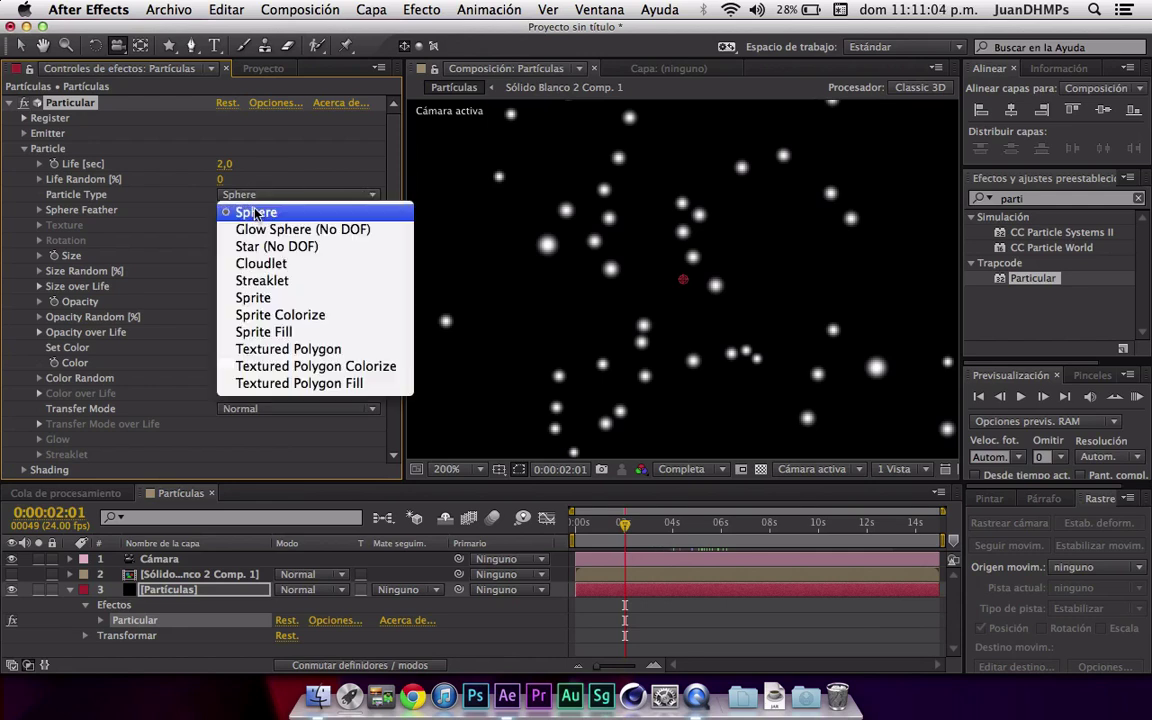
{"action": "left_click", "coordinate": [255, 231]}
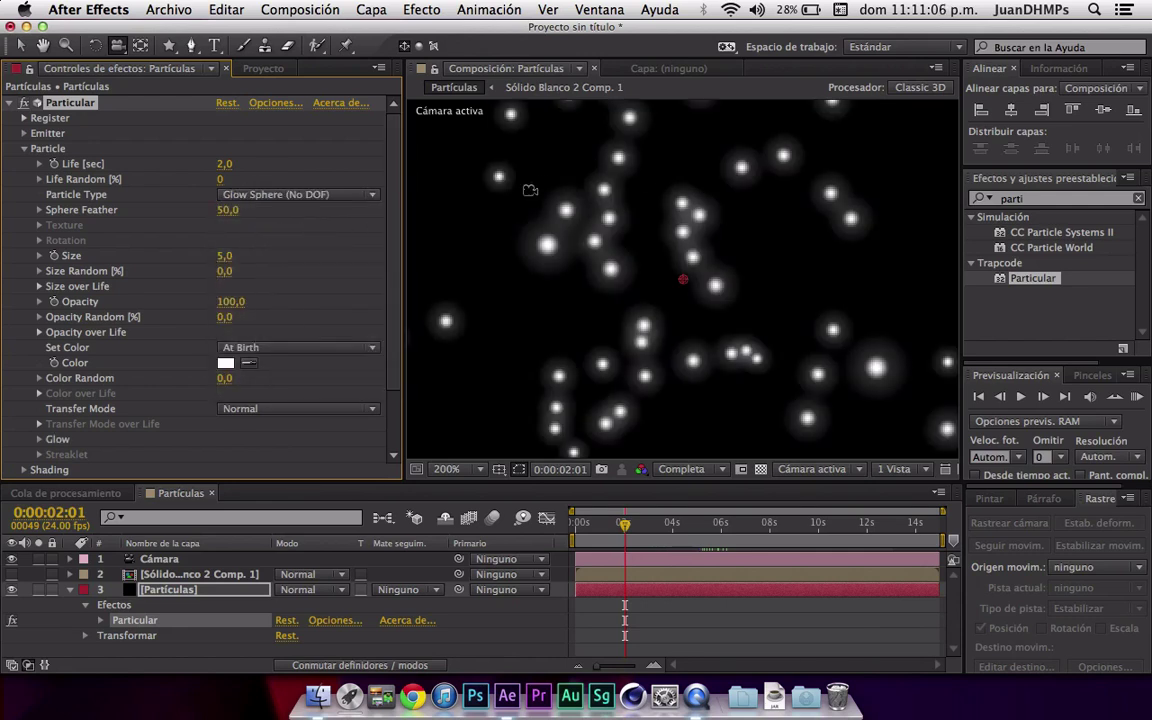
{"action": "left_click", "coordinate": [260, 197]}
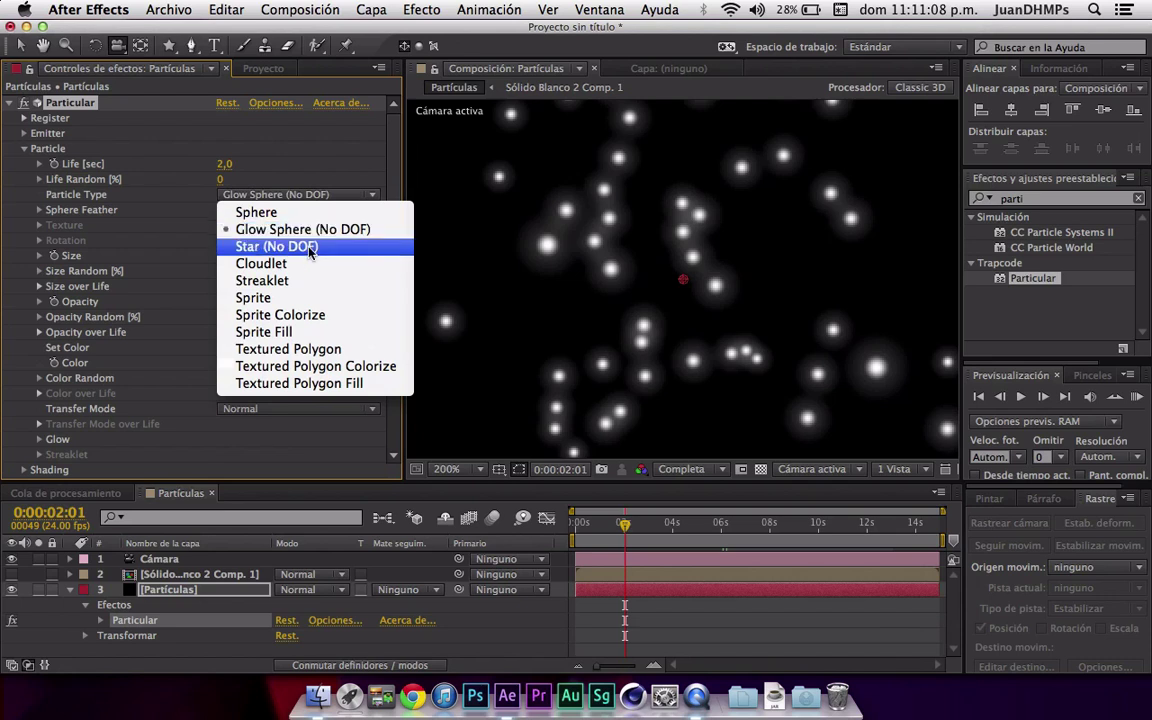
{"action": "left_click", "coordinate": [282, 212]}
{"action": "left_click", "coordinate": [297, 194]}
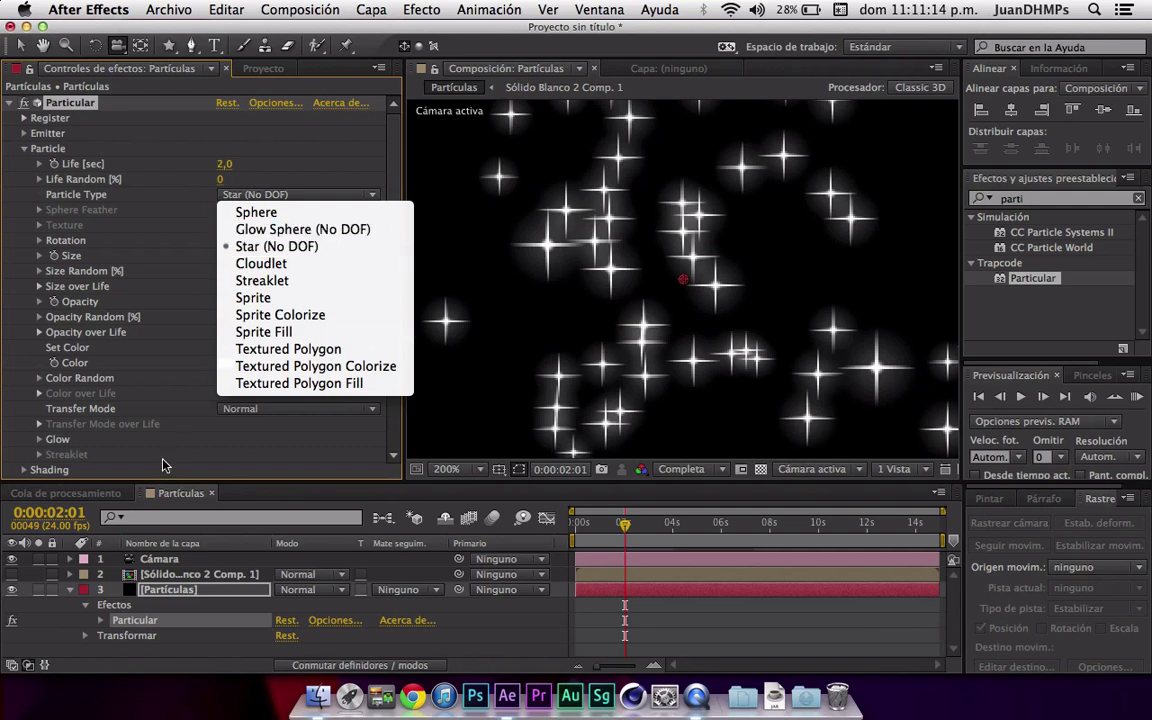
{"action": "left_click", "coordinate": [135, 525]}
{"action": "left_click", "coordinate": [106, 563]}
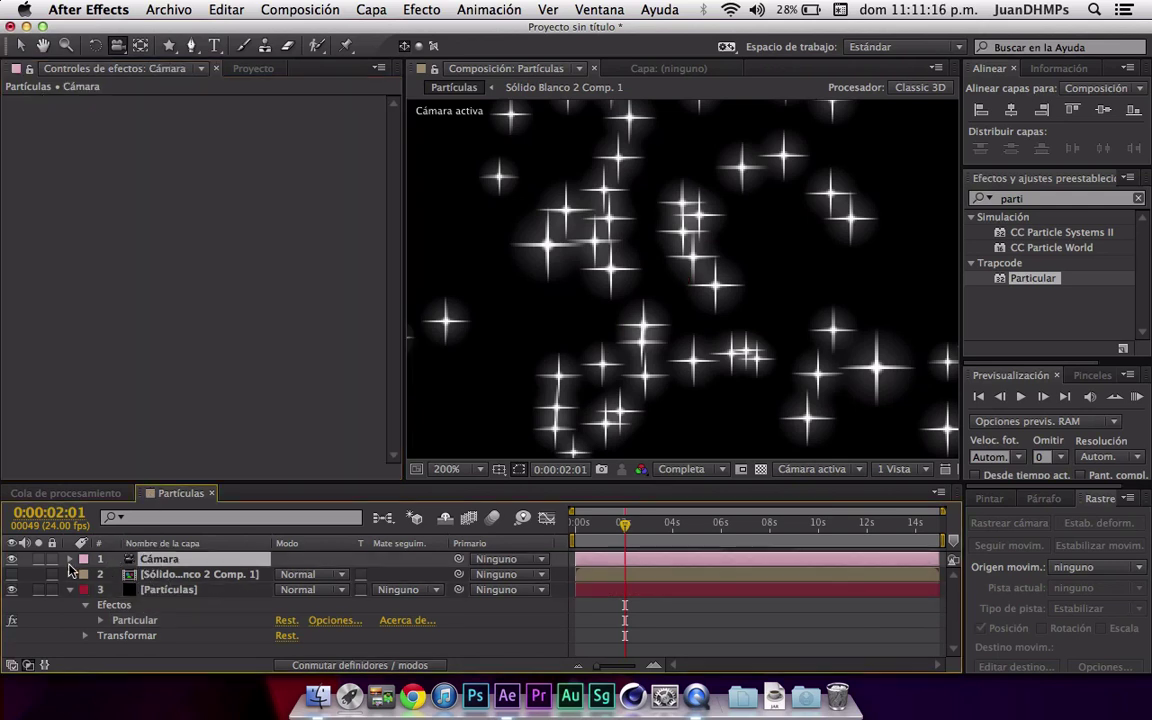
- Turn on Depth of Field in the camera options and orbit around the star particles
{"action": "left_click", "coordinate": [72, 574]}
{"action": "left_click", "coordinate": [70, 560]}
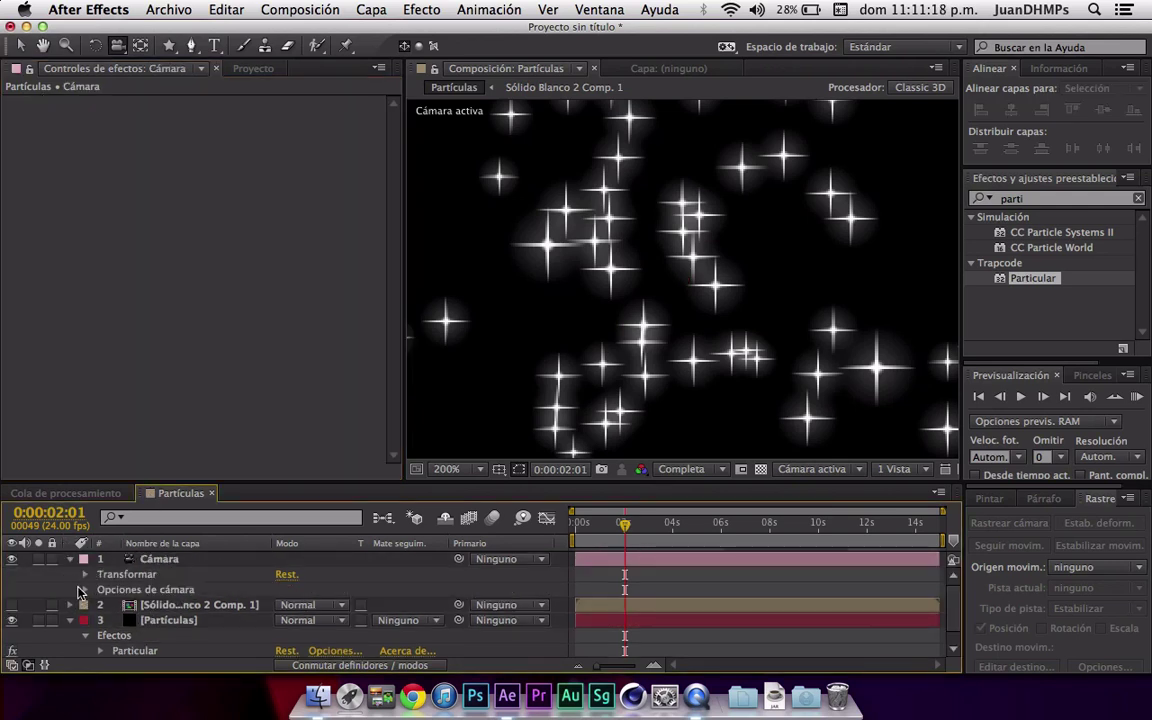
{"action": "left_click", "coordinate": [84, 589]}
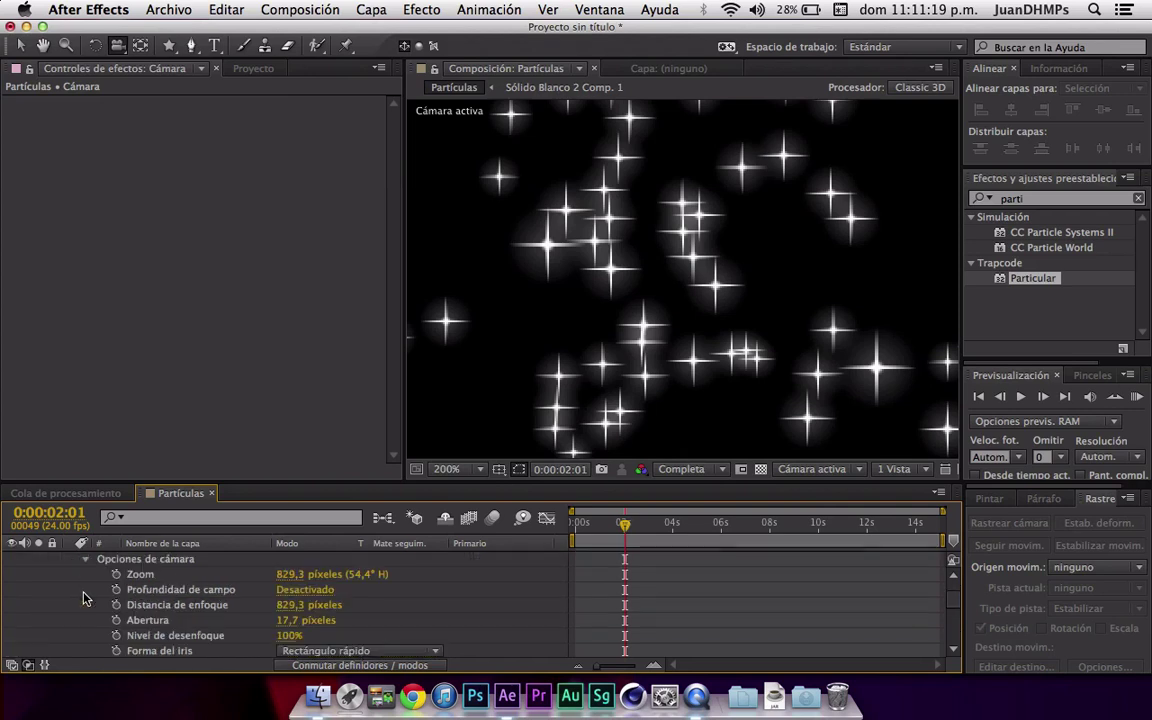
{"action": "left_click", "coordinate": [296, 589]}
{"action": "left_click_drag", "start_coordinate": [578, 303], "coordinate": [596, 300]}
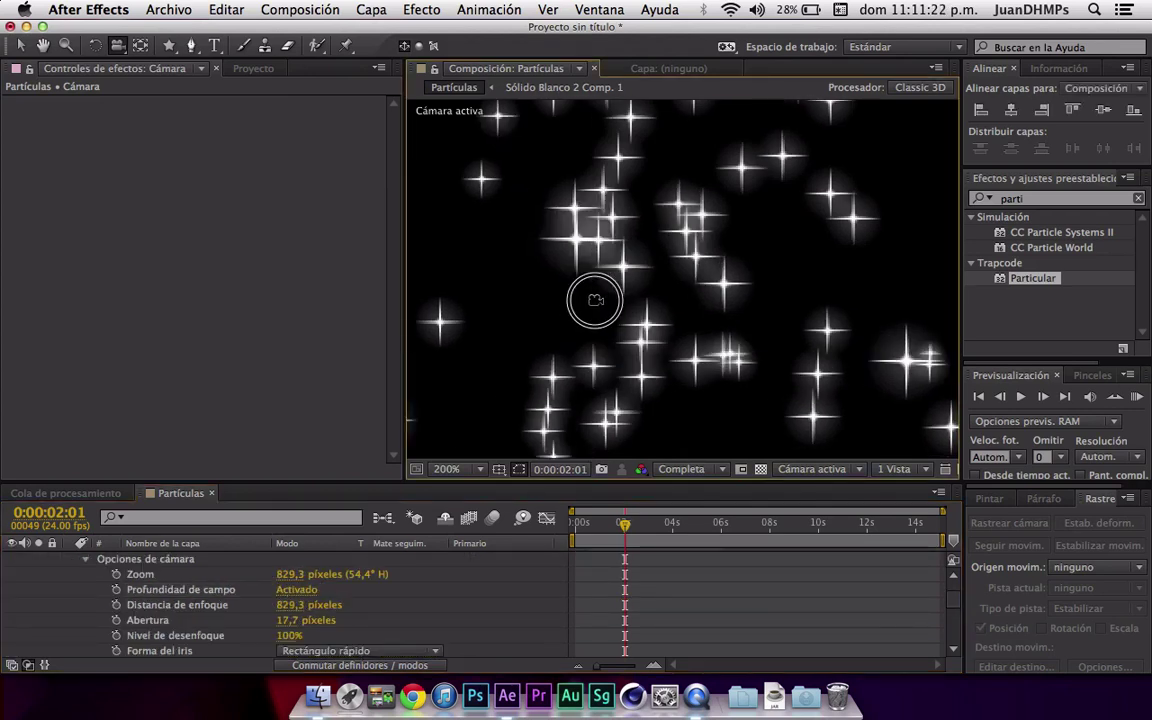
{"action": "mouse_move", "coordinate": [572, 257]}
{"action": "left_mouse_down"}
{"action": "mouse_move", "coordinate": [699, 275]}
{"action": "mouse_move", "coordinate": [576, 352]}
{"action": "left_mouse_up"}
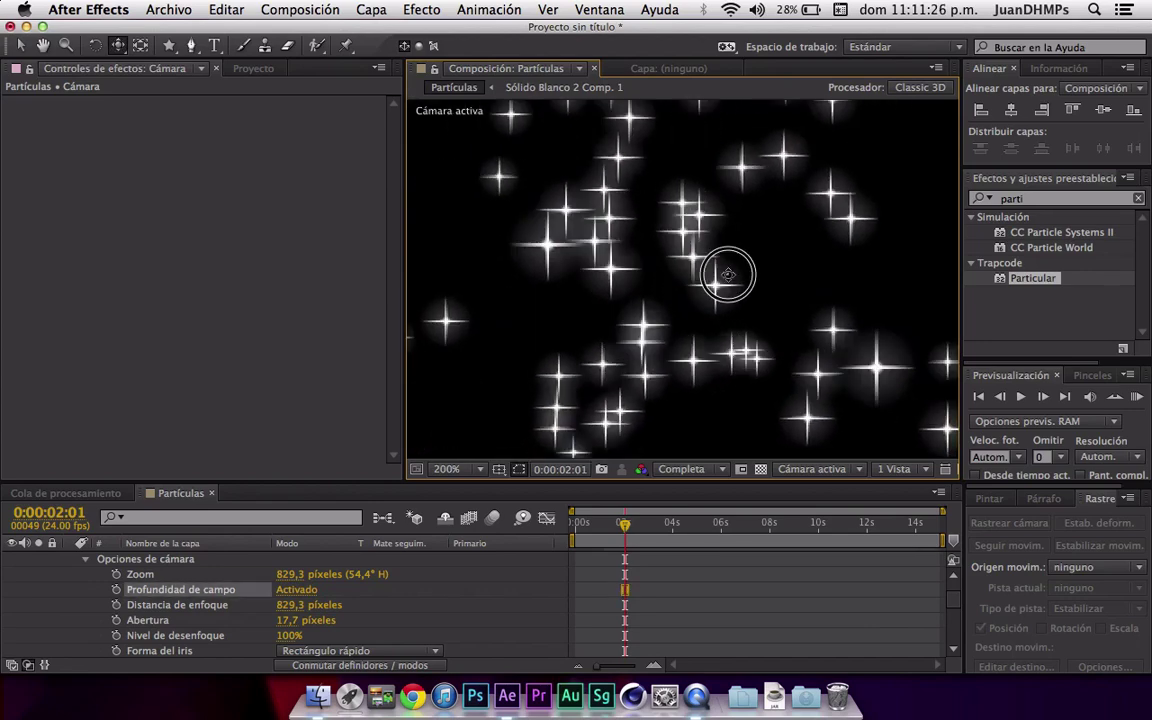
- Scroll the timeline down toward the Partículas layer
{"action": "scroll", "coordinate": [222, 598], "scroll_direction": "down", "scroll_amount": 1}
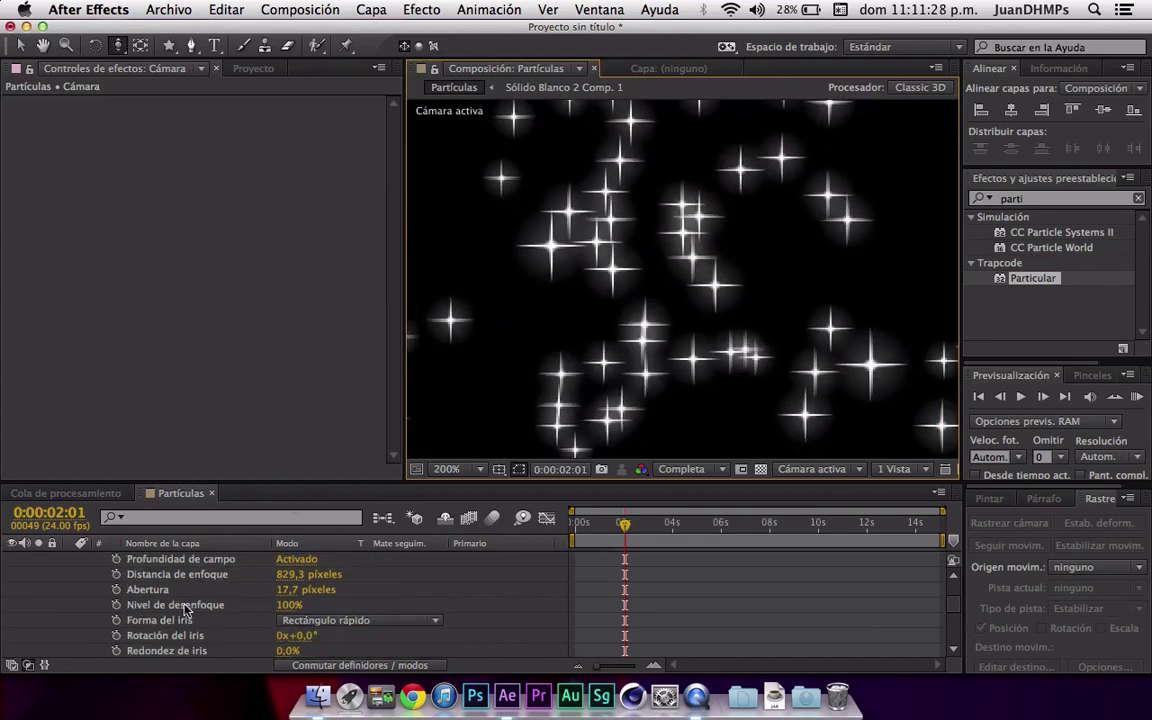
{"action": "scroll", "coordinate": [190, 610], "scroll_direction": "down", "scroll_amount": 1}
{"action": "scroll", "coordinate": [170, 615], "scroll_direction": "down", "scroll_amount": 3}
- Switch the Partículas particles to Sphere with Sphere Feather 0, orbiting the camera to inspect
{"action": "left_click", "coordinate": [155, 605]}
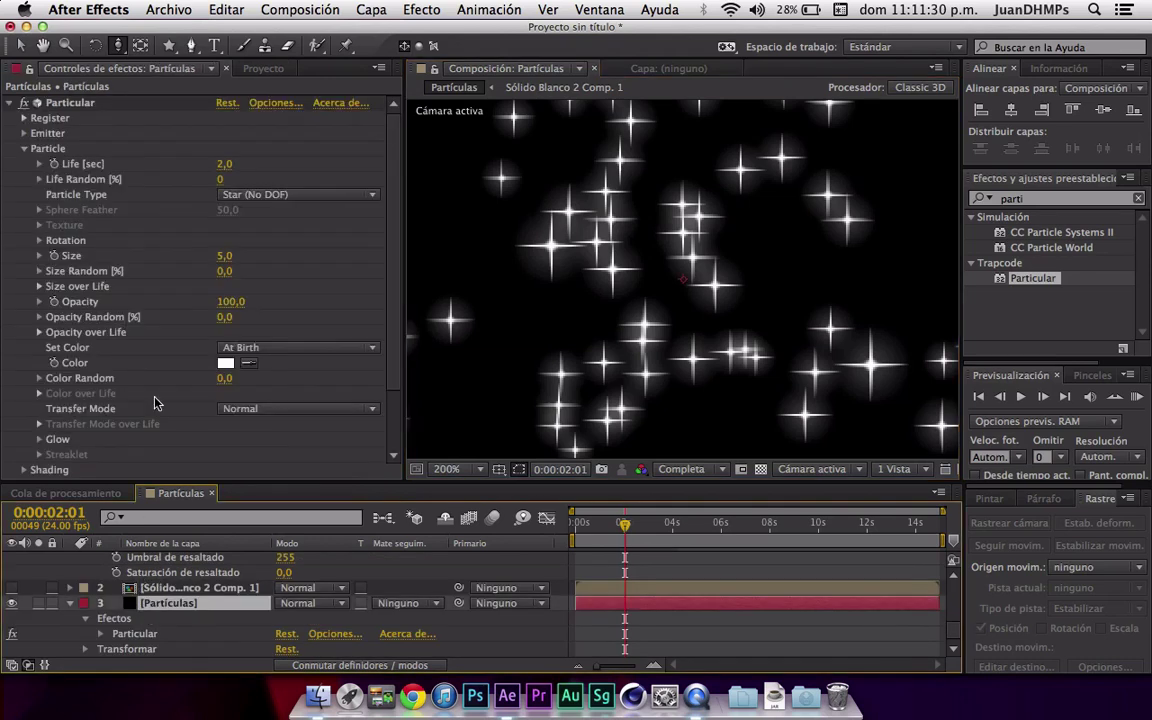
{"action": "left_click", "coordinate": [232, 194]}
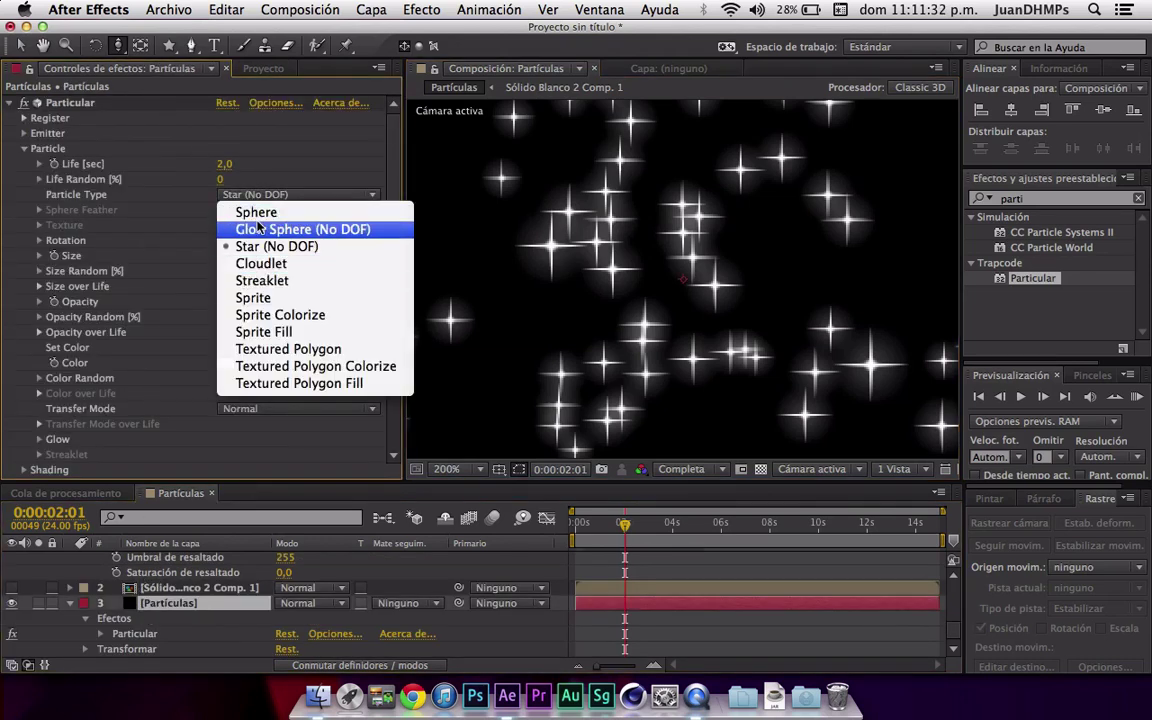
{"action": "left_click", "coordinate": [265, 212]}
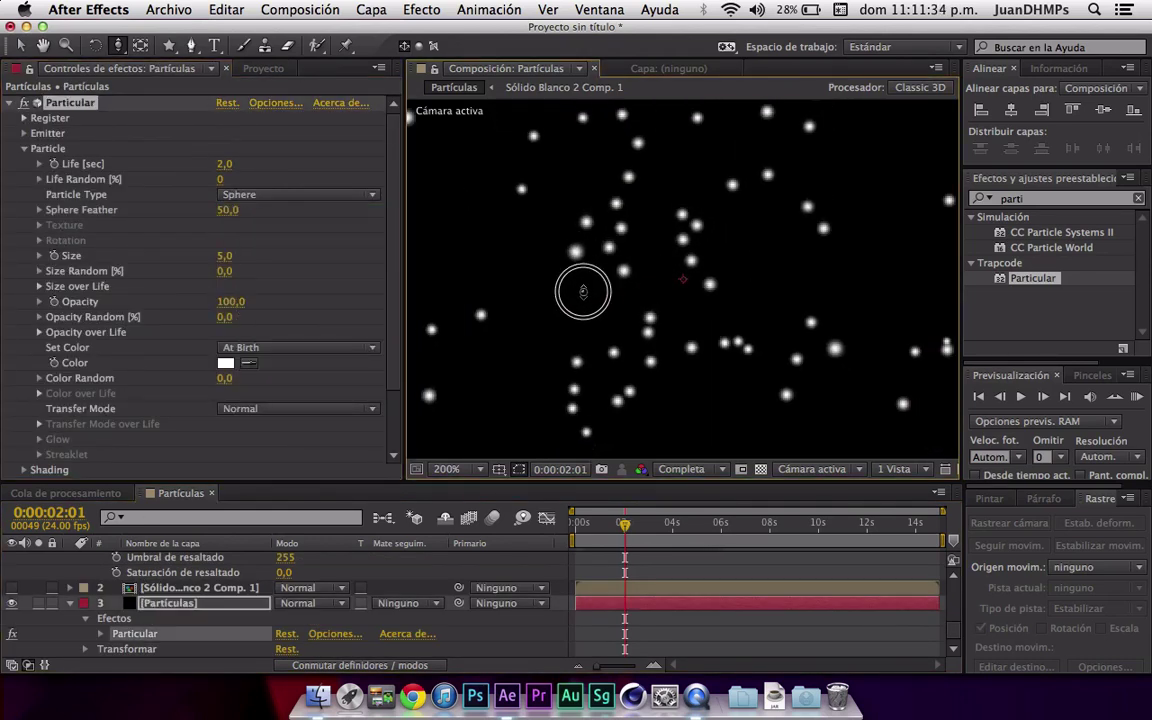
{"action": "left_click_drag", "start_coordinate": [789, 264], "coordinate": [750, 257]}
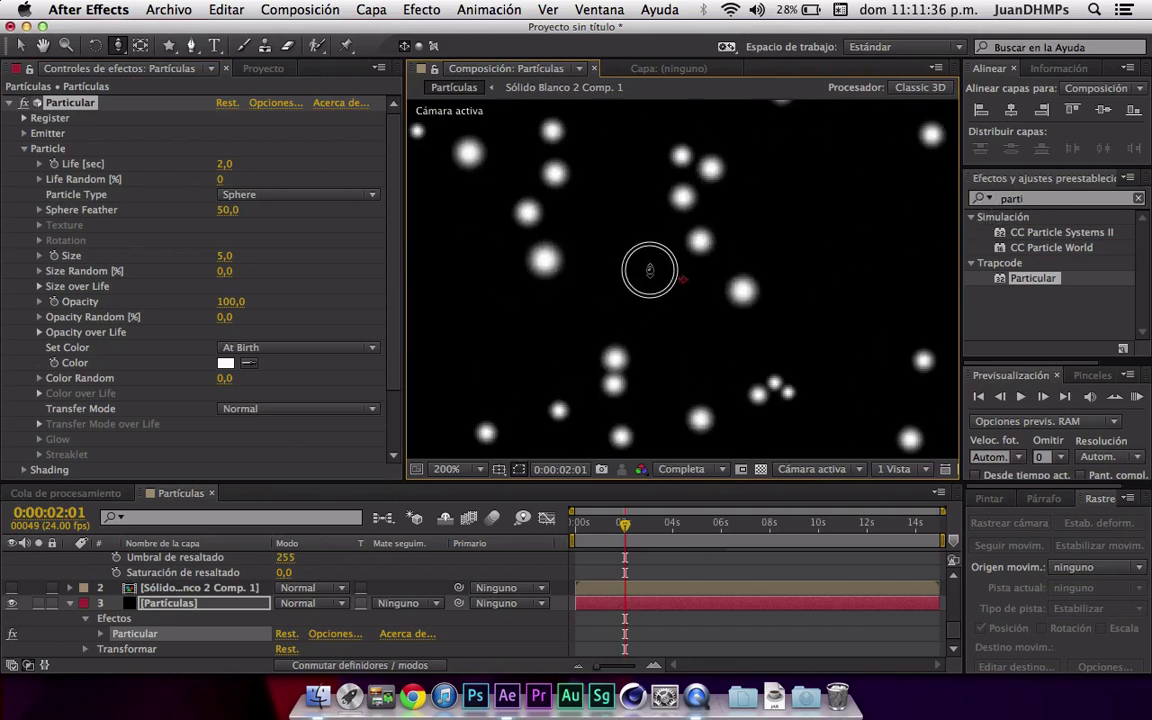
{"action": "left_click", "coordinate": [230, 211]}
{"action": "left_click_drag", "start_coordinate": [230, 213], "coordinate": [8, 214]}
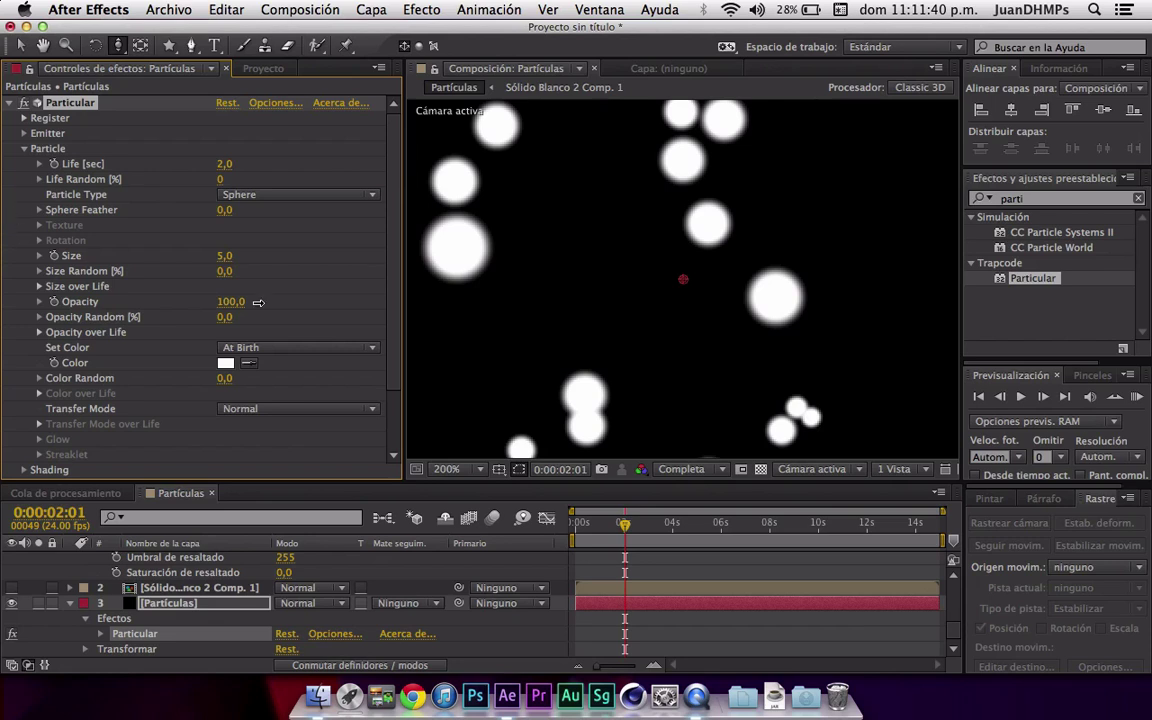
{"action": "left_click_drag", "start_coordinate": [762, 207], "coordinate": [560, 239]}
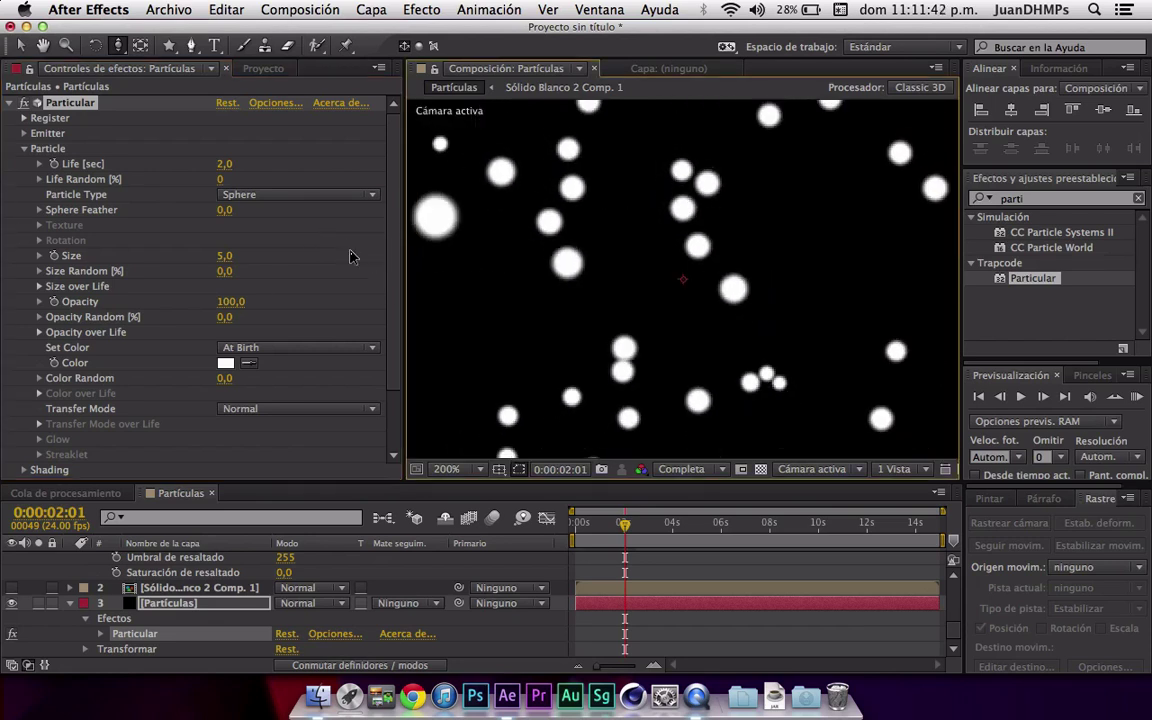
{"action": "mouse_move", "coordinate": [785, 228]}
{"action": "left_mouse_down"}
{"action": "mouse_move", "coordinate": [432, 257]}
{"action": "mouse_move", "coordinate": [648, 267]}
{"action": "left_mouse_up"}
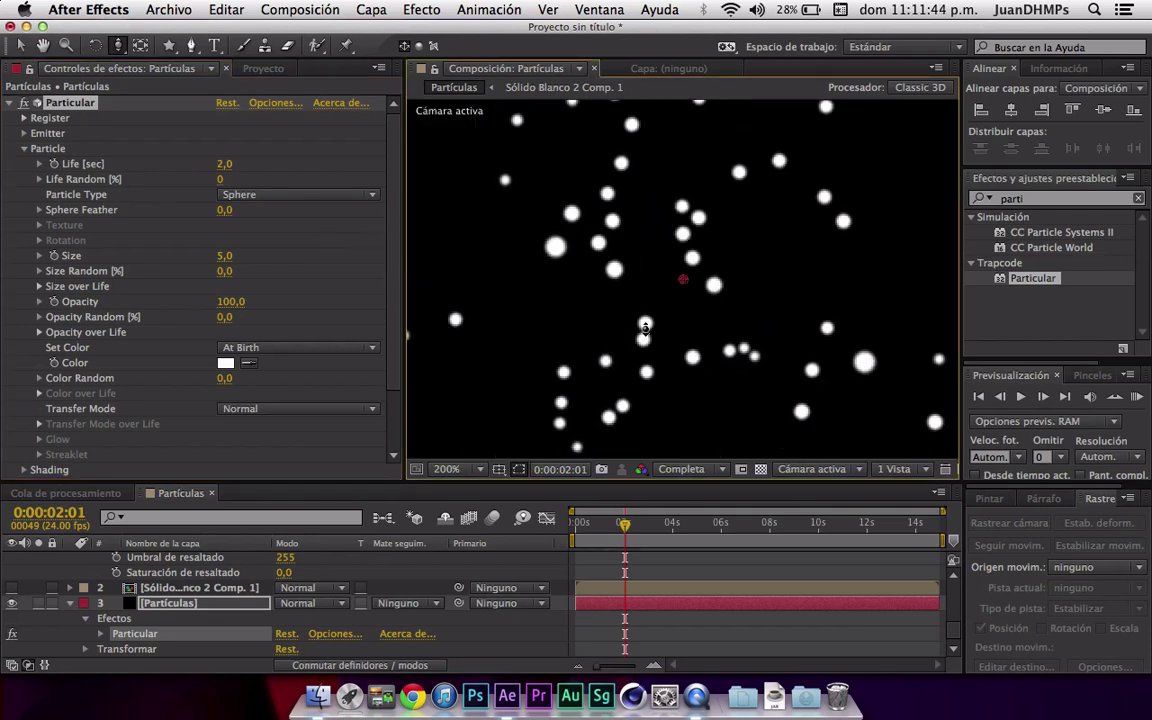
{"action": "left_click_drag", "start_coordinate": [645, 328], "coordinate": [851, 247]}
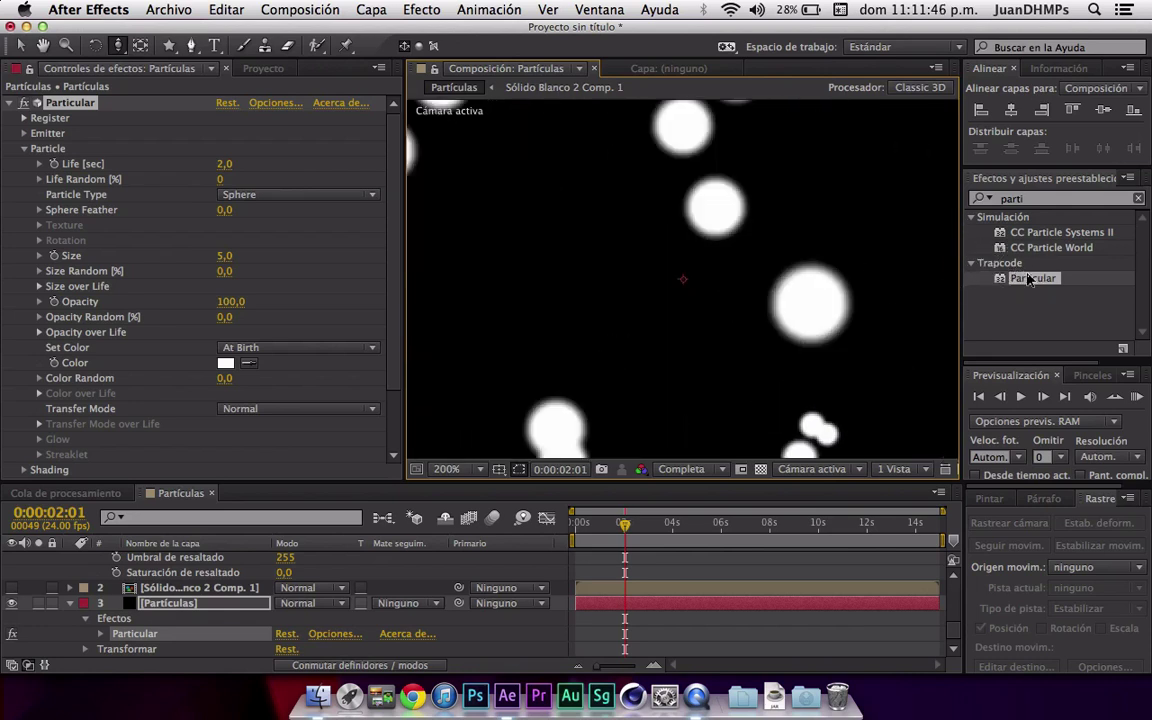
{"action": "left_click_drag", "start_coordinate": [1030, 280], "coordinate": [556, 273]}
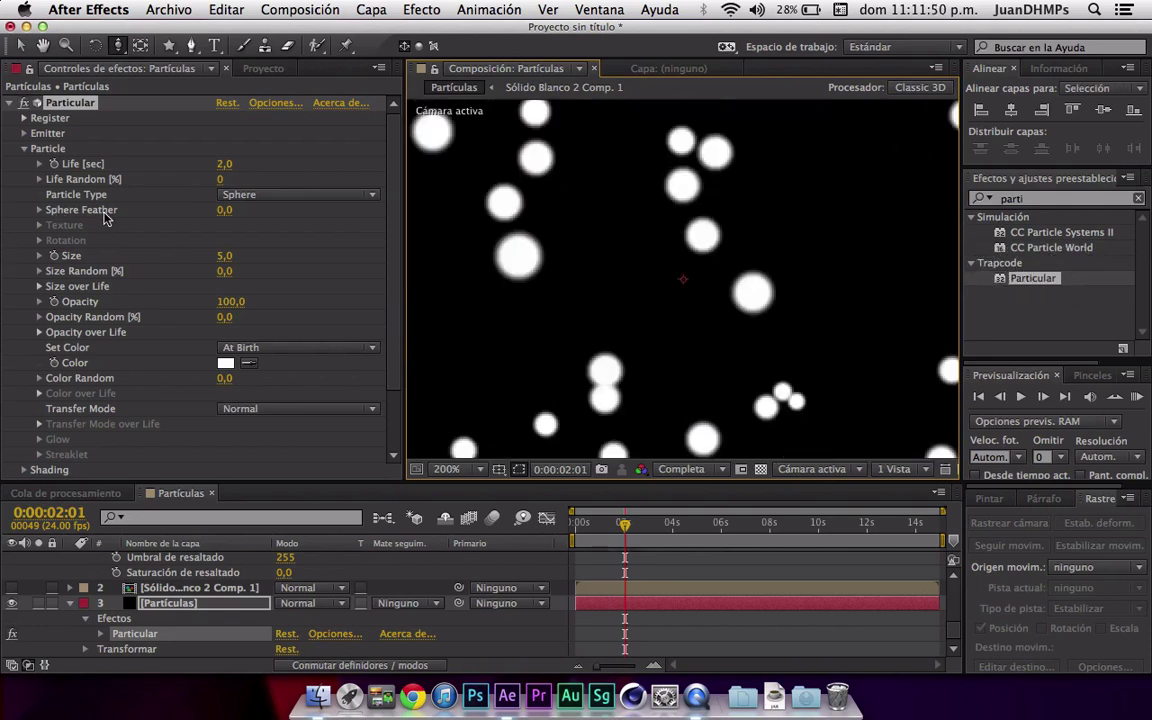
- Try Cloudlet and Streaklet particle types, ending on Sprite
{"action": "left_click", "coordinate": [240, 194]}
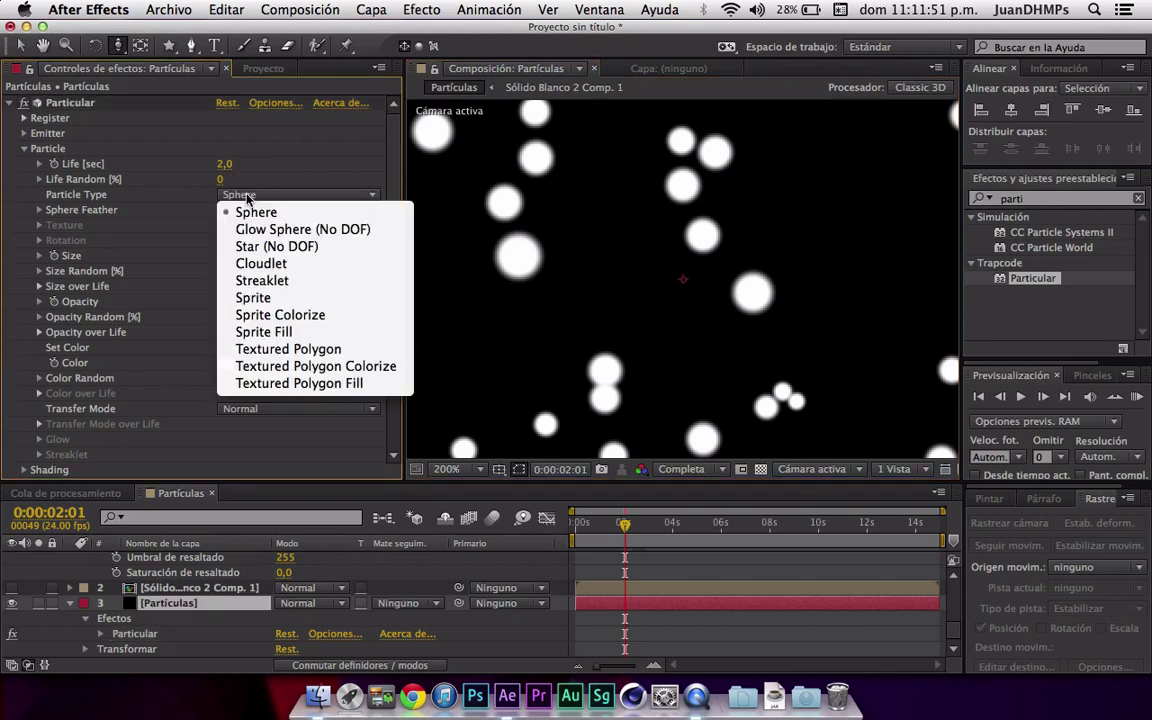
{"action": "left_click", "coordinate": [260, 264]}
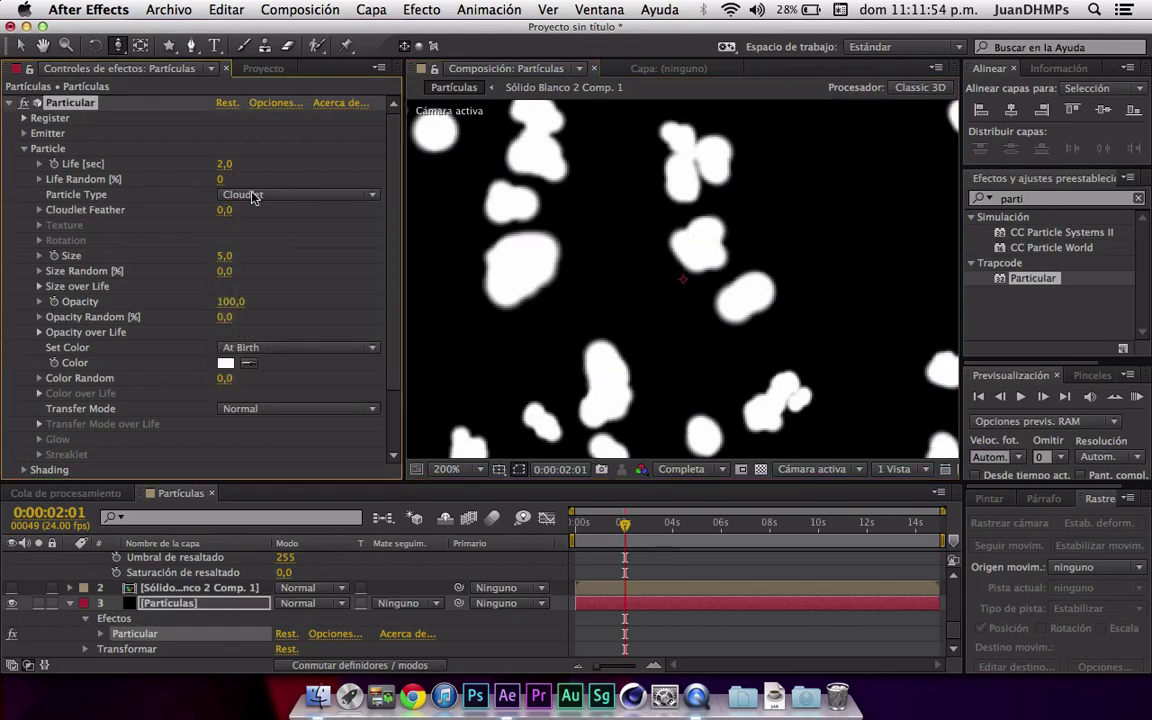
{"action": "left_click", "coordinate": [253, 196]}
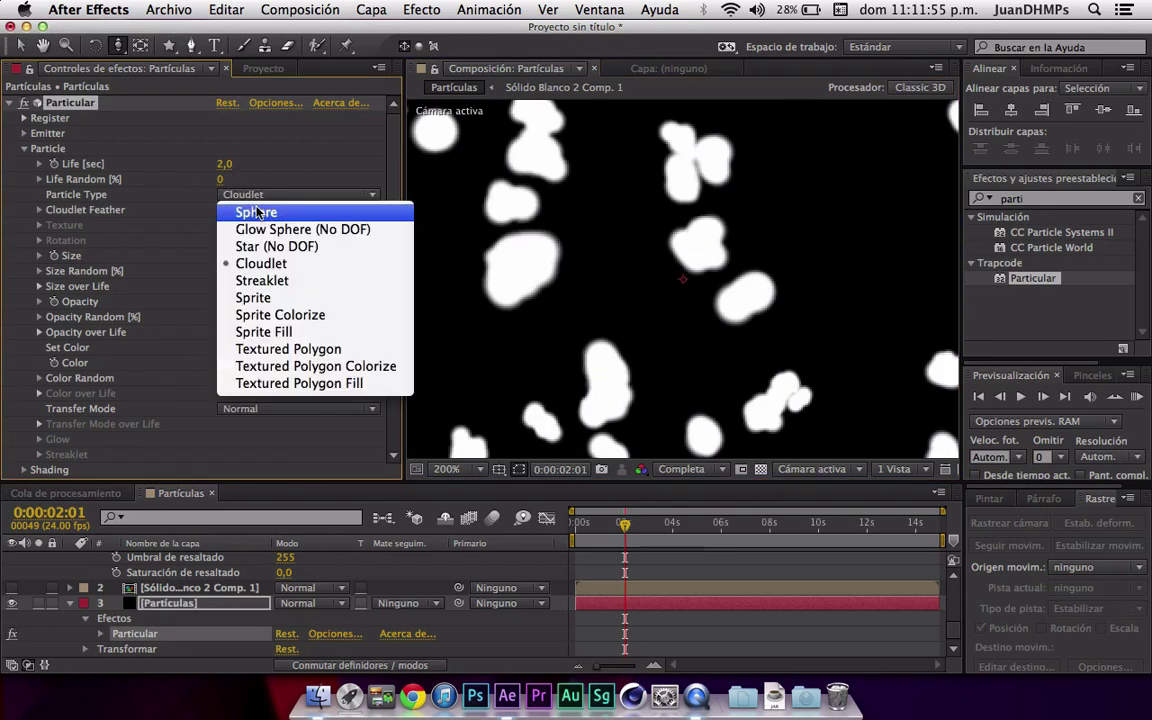
{"action": "left_click", "coordinate": [264, 282]}
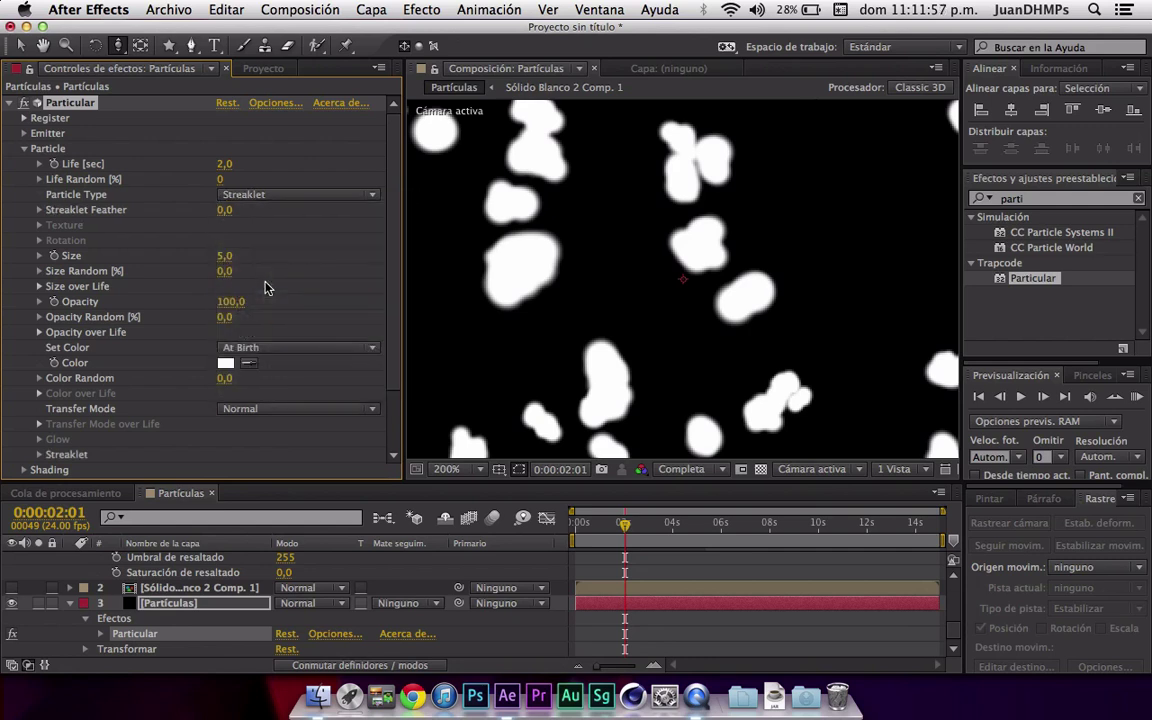
{"action": "left_click", "coordinate": [257, 202]}
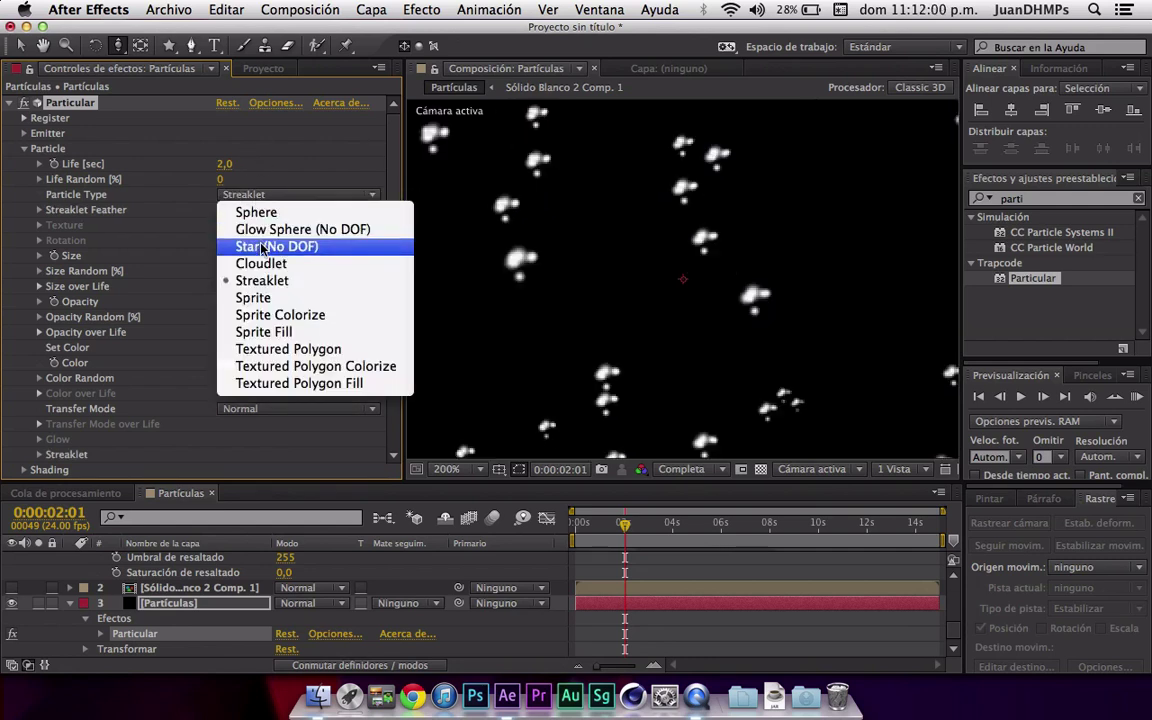
{"action": "left_click", "coordinate": [262, 300]}
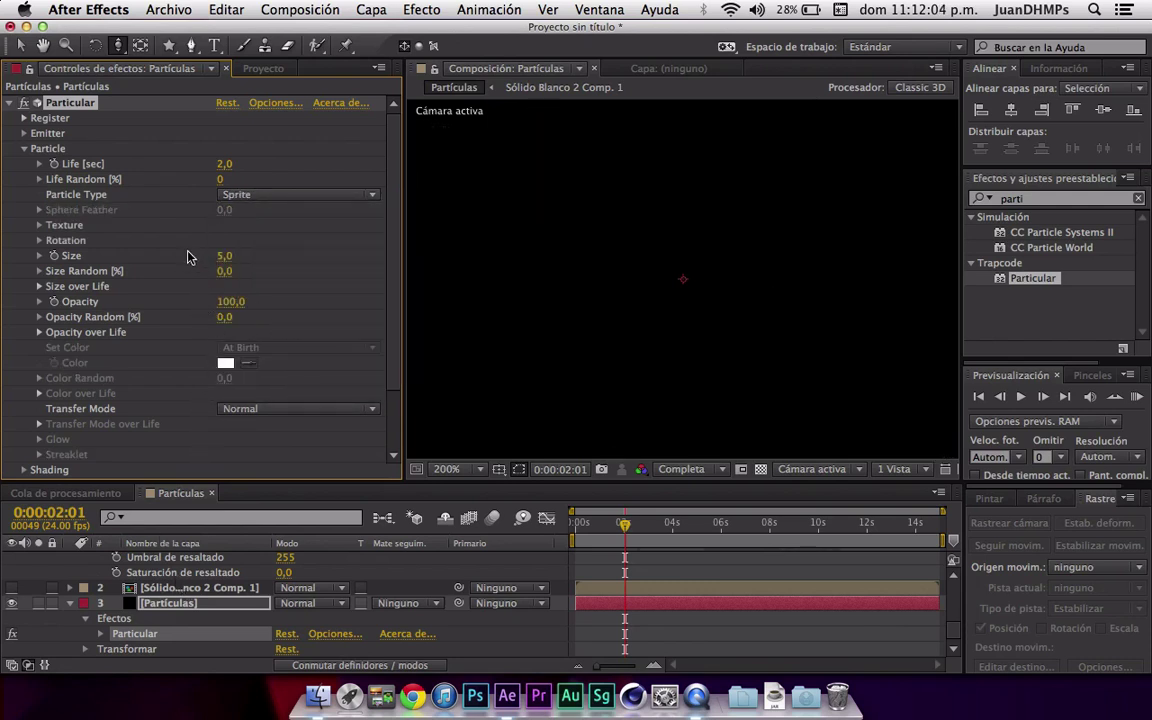
- Set the sprite texture layer to '2. Sólido Blanco 2 Comp. 1' and accept the warning
{"action": "left_click", "coordinate": [40, 226]}
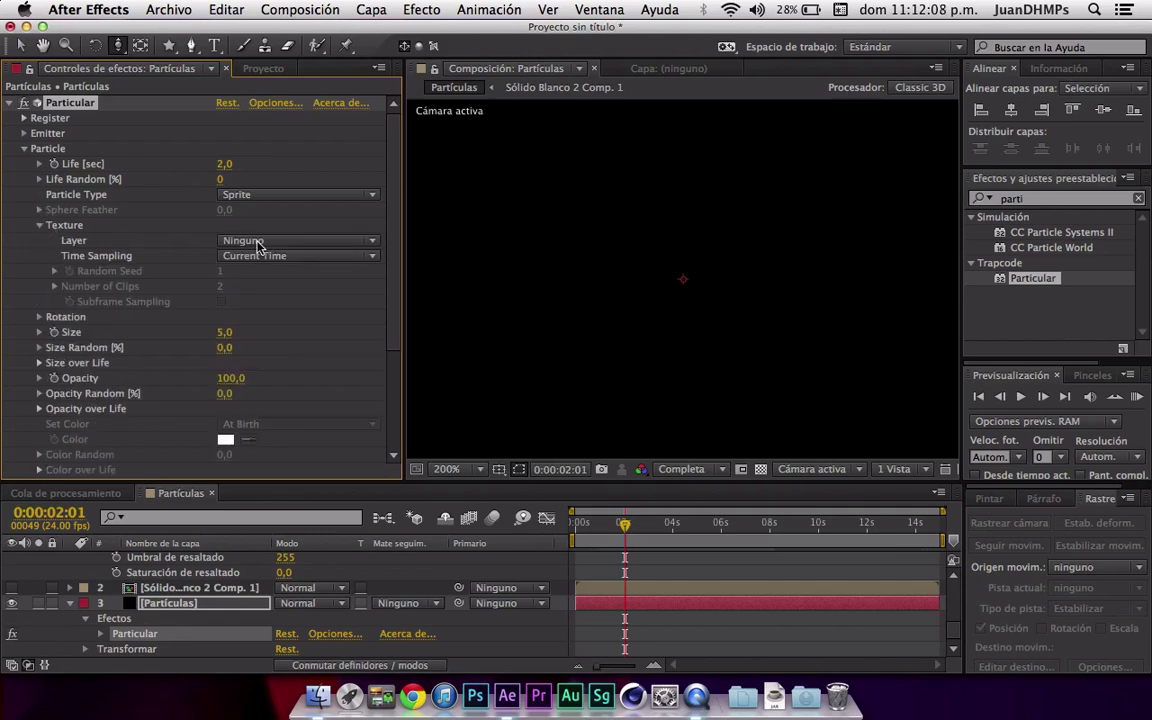
{"action": "left_click", "coordinate": [257, 243]}
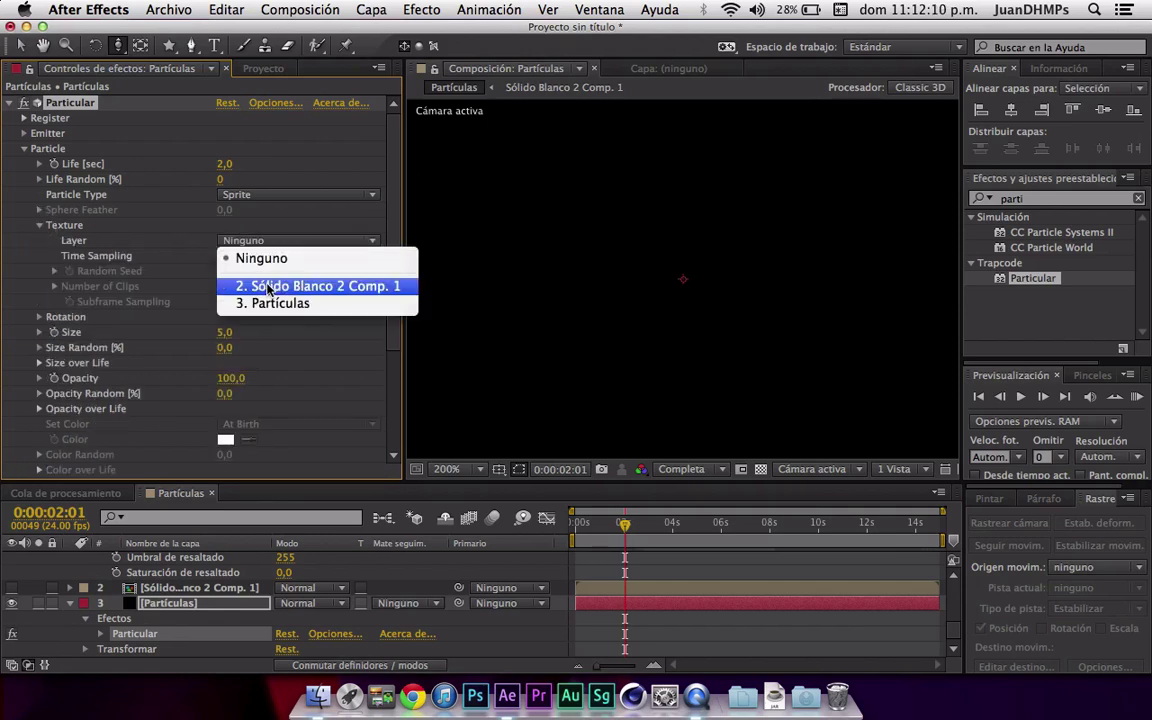
{"action": "left_click", "coordinate": [270, 288]}
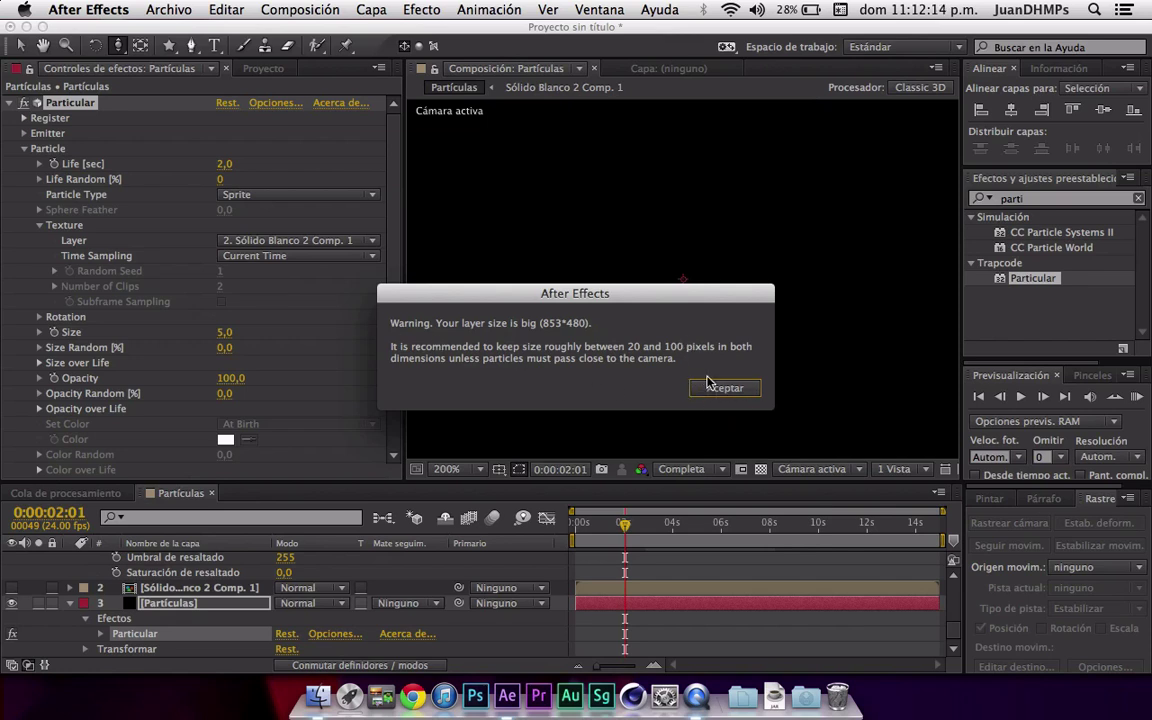
{"action": "left_click", "coordinate": [707, 385]}
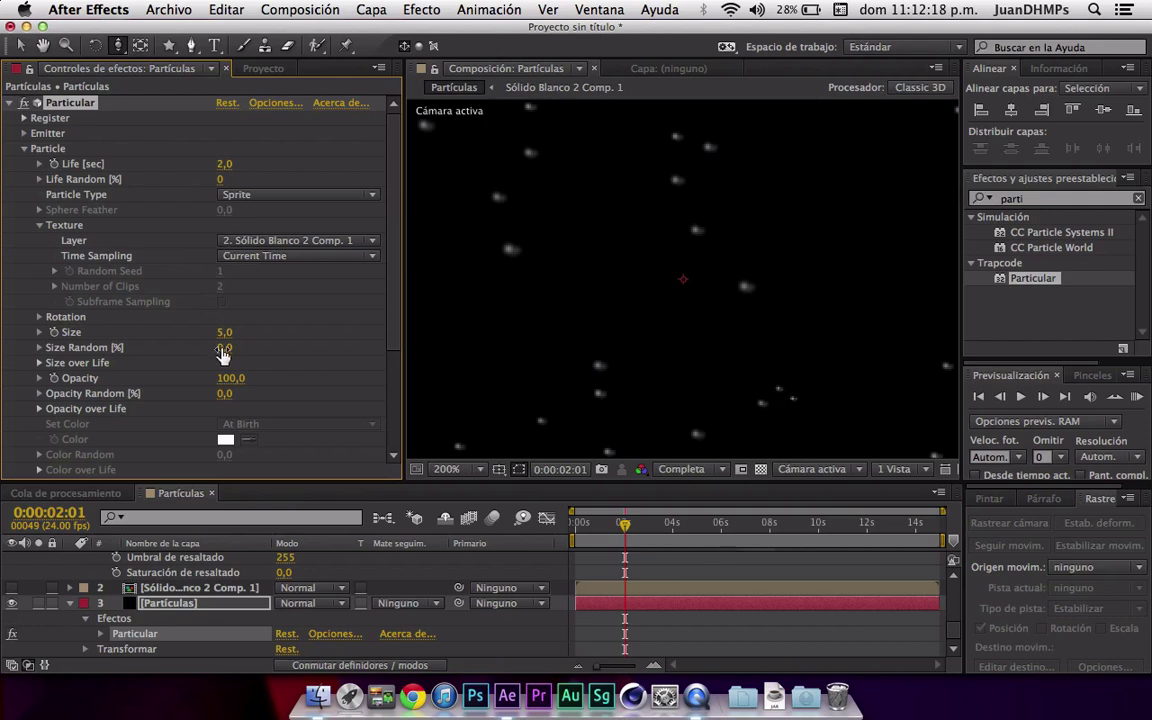
- Test larger particle sizes, then return Particle Type to Sphere at Size 5
{"action": "left_click_drag", "start_coordinate": [222, 331], "coordinate": [310, 330]}
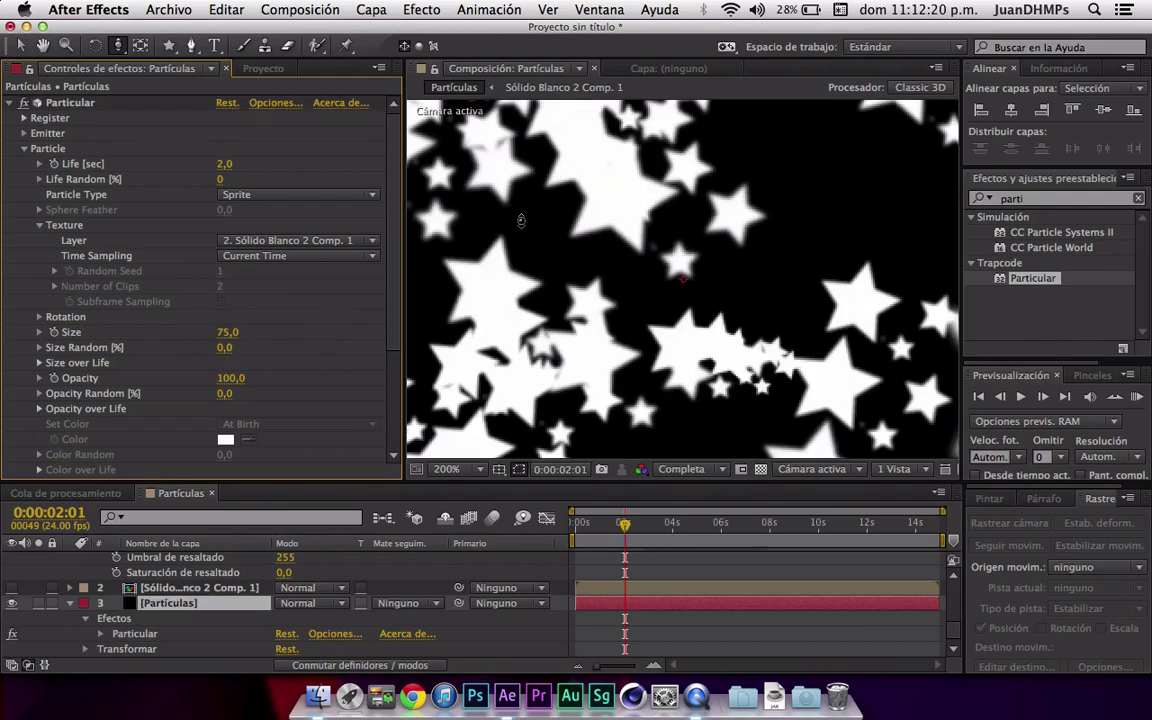
{"action": "key", "text": "super+z"}
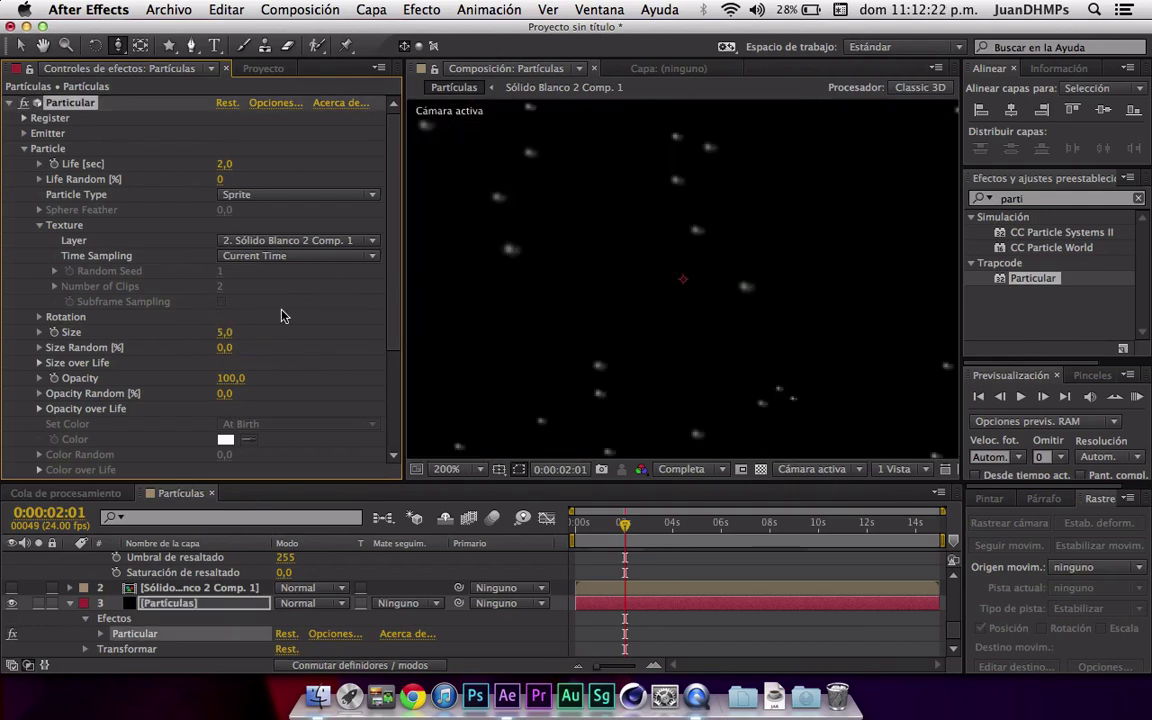
{"action": "left_click_drag", "start_coordinate": [225, 332], "coordinate": [265, 333]}
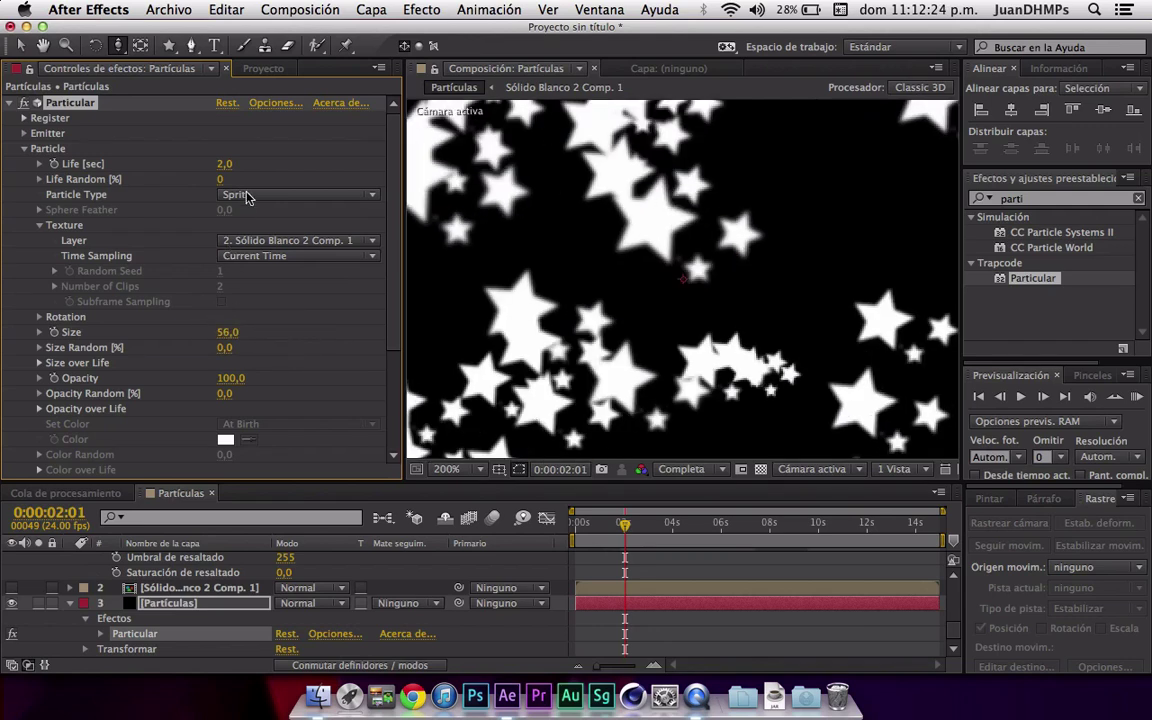
{"action": "left_click", "coordinate": [249, 196]}
{"action": "left_click", "coordinate": [252, 213]}
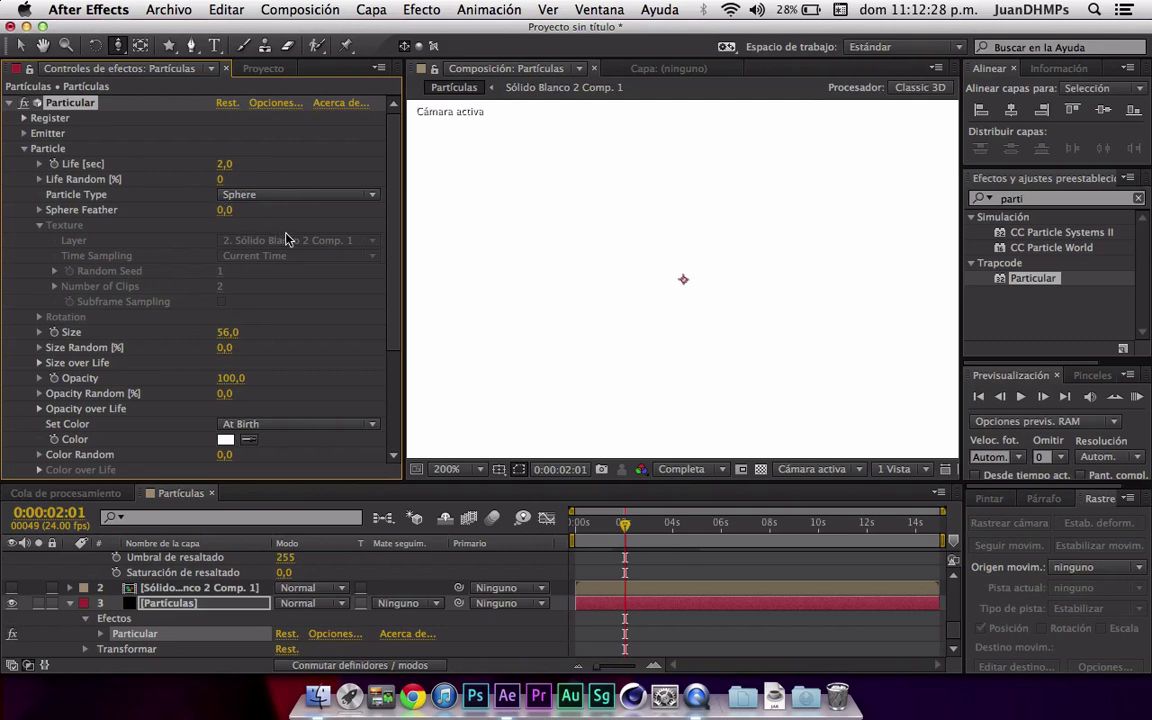
{"action": "left_click", "coordinate": [229, 333]}
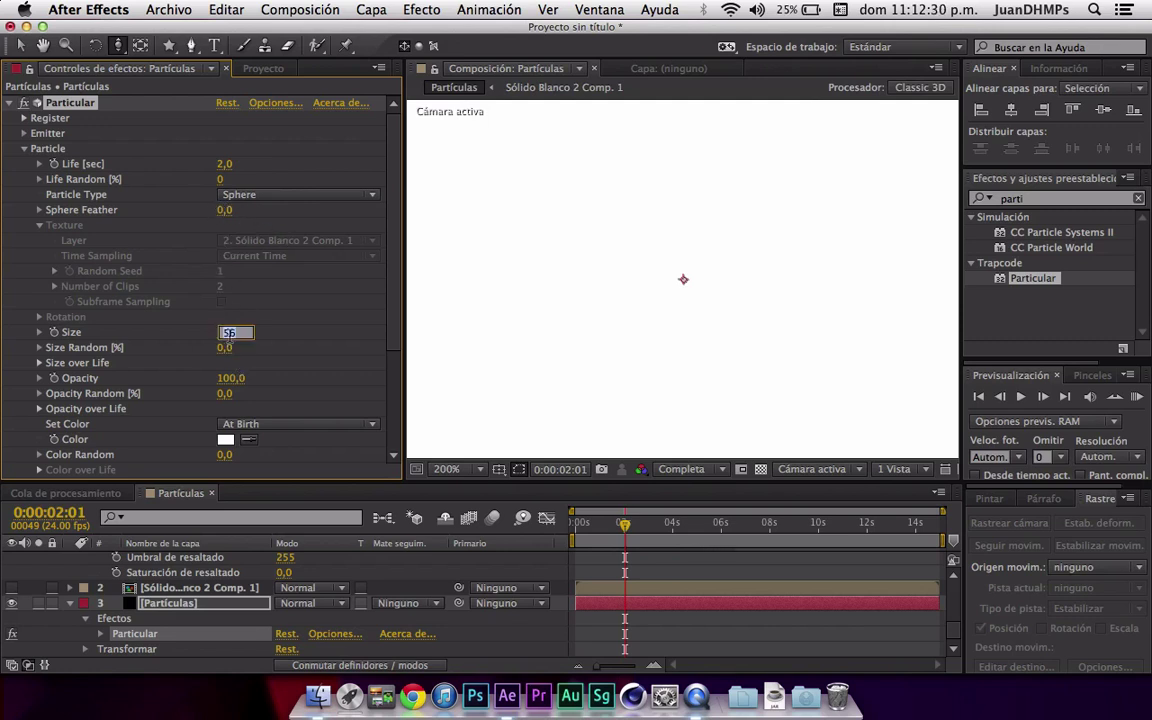
{"action": "type", "text": "5"}
{"action": "key", "text": "Return"}
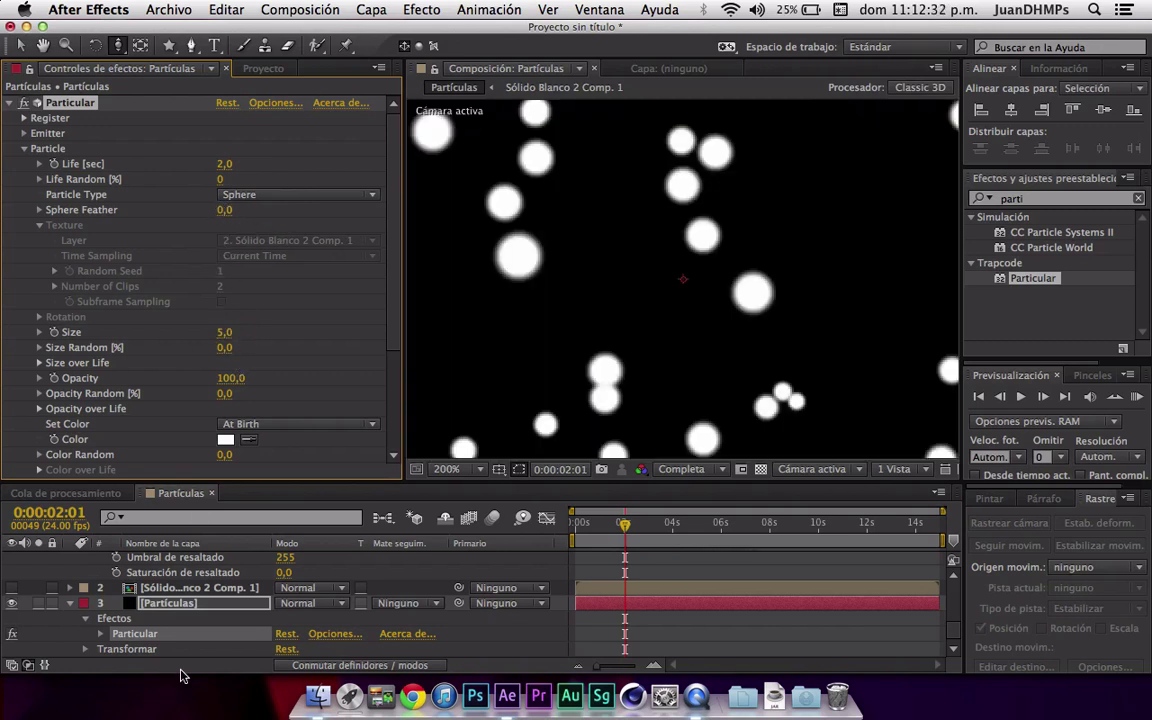
- Set the particle Size to 2
{"action": "left_click", "coordinate": [225, 331]}
{"action": "type", "text": "2"}
{"action": "key", "text": "Return"}
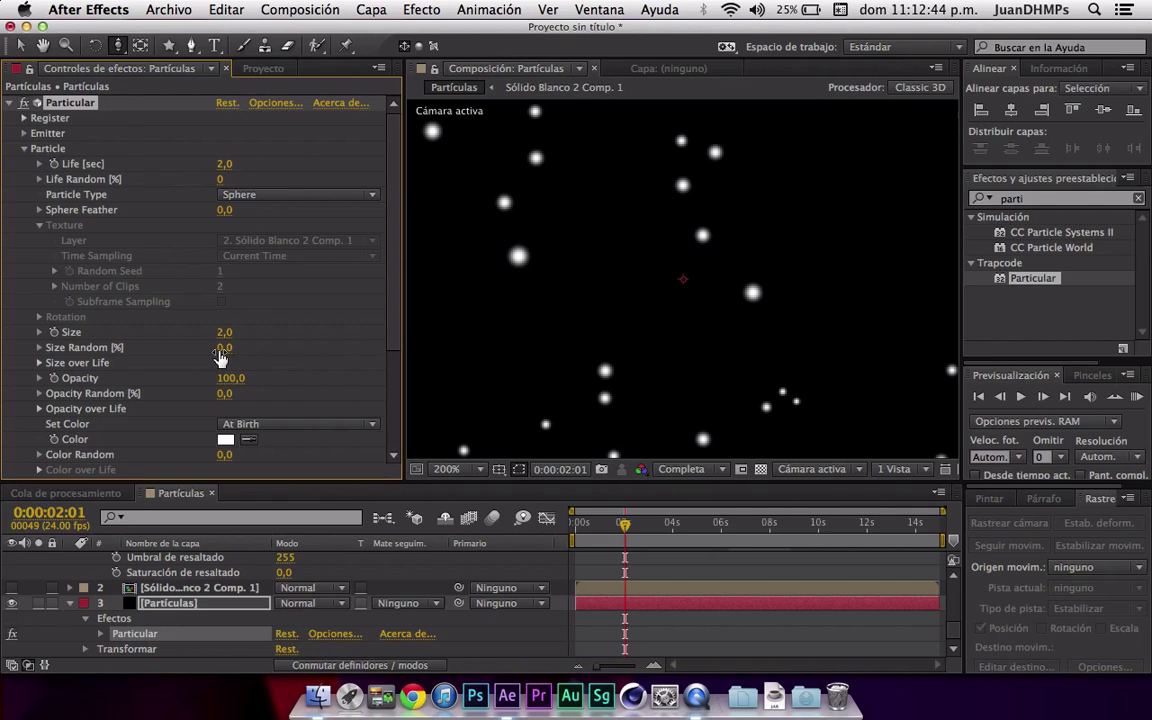
- Adjust Size Random, reveal Size over Life, and rewind to 0:00:00:00
{"action": "left_click_drag", "start_coordinate": [220, 357], "coordinate": [651, 289]}
{"action": "mouse_move", "coordinate": [531, 255]}
{"action": "left_mouse_down"}
{"action": "mouse_move", "coordinate": [83, 373]}
{"action": "mouse_move", "coordinate": [66, 362]}
{"action": "left_mouse_up"}
{"action": "left_click", "coordinate": [40, 363]}
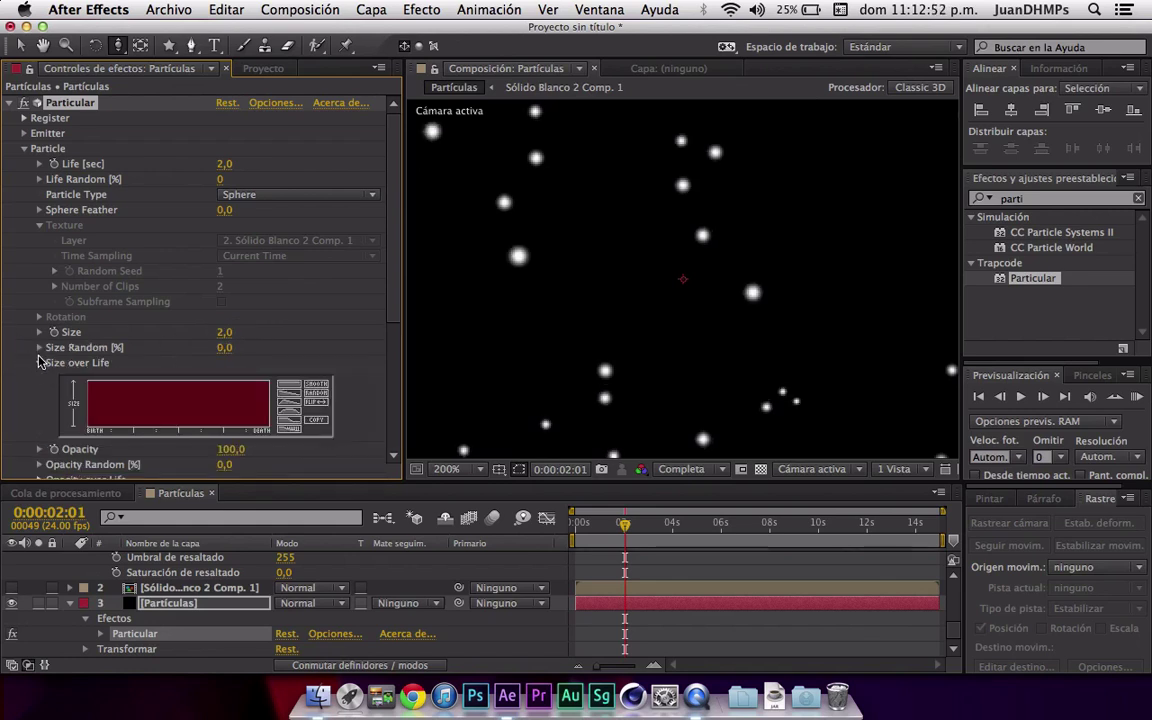
{"action": "left_click_drag", "start_coordinate": [624, 523], "coordinate": [575, 523]}
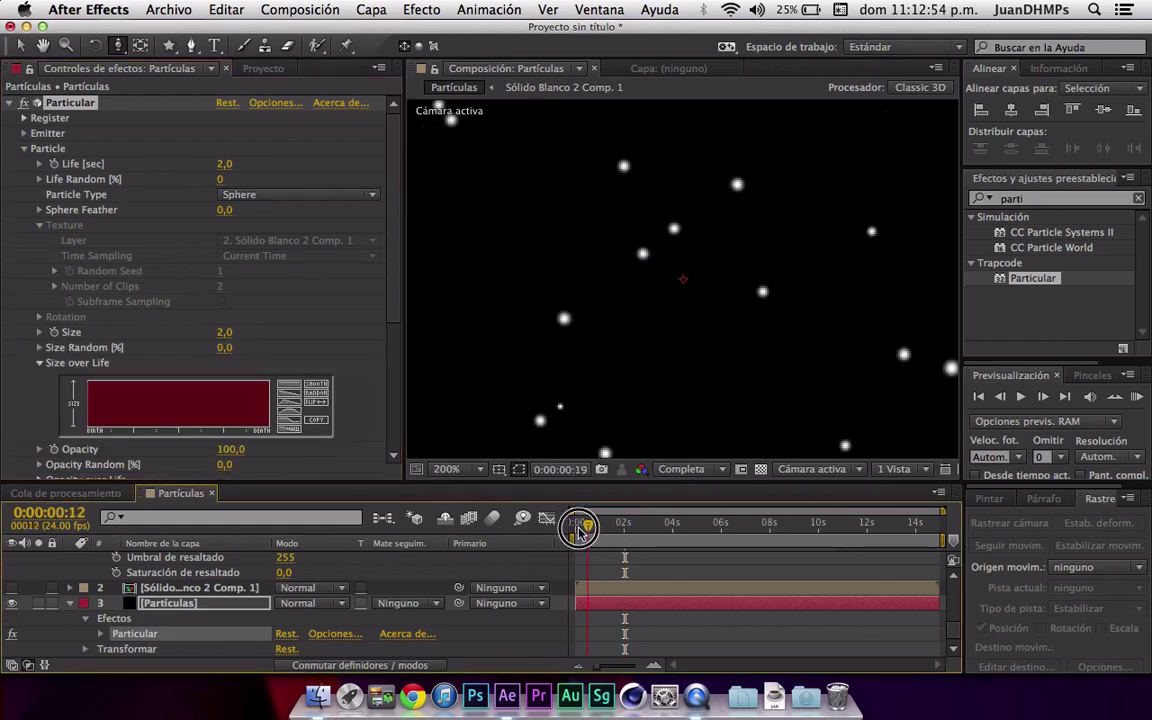
- Fit the composition in the viewer, step forward a few frames, and apply a shrinking Size over Life preset
{"action": "left_click", "coordinate": [469, 471]}
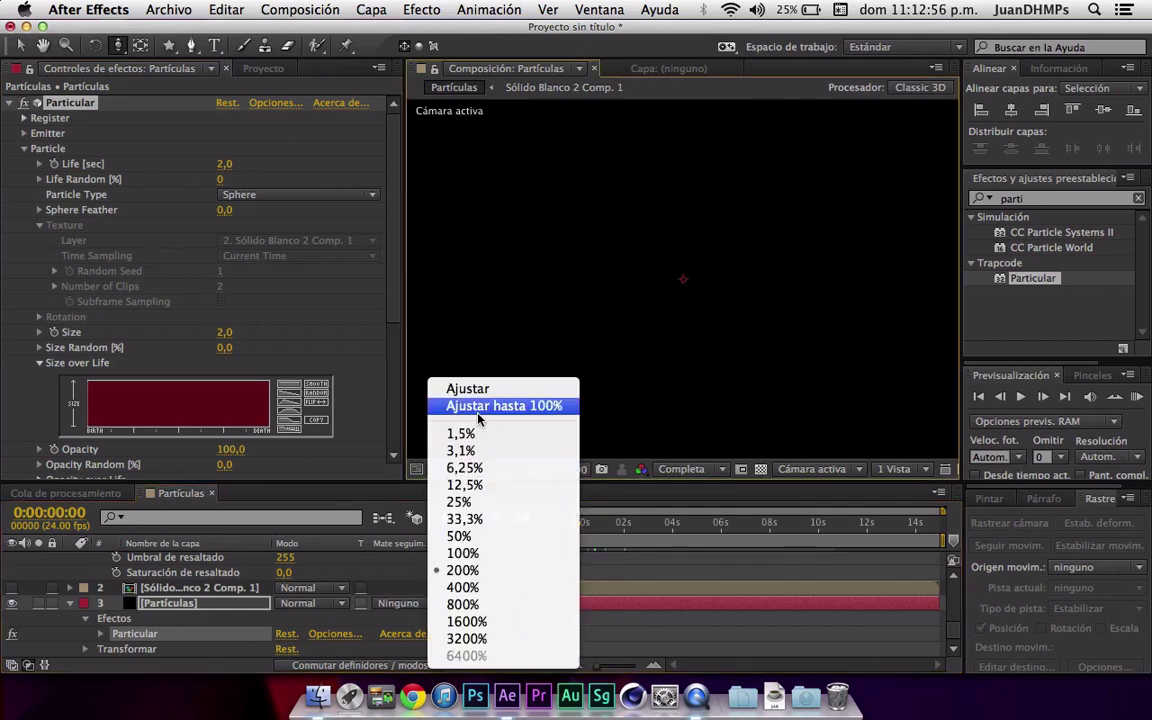
{"action": "left_click", "coordinate": [478, 405]}
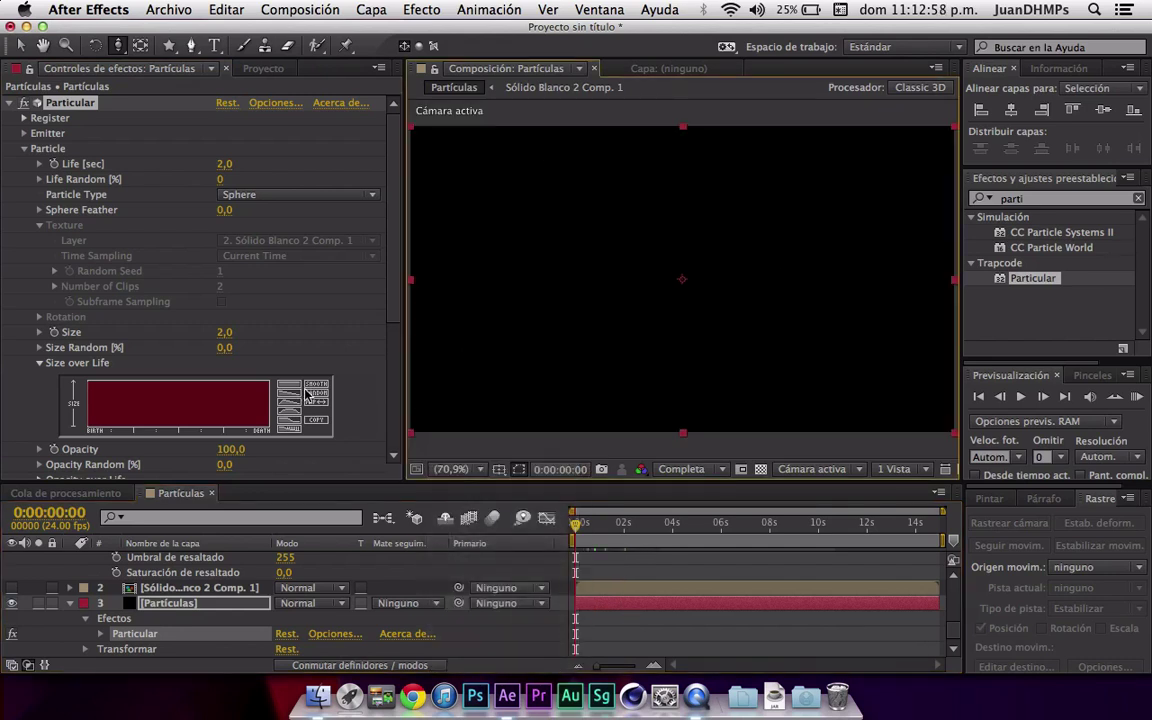
{"action": "key", "text": "Page_Down"}
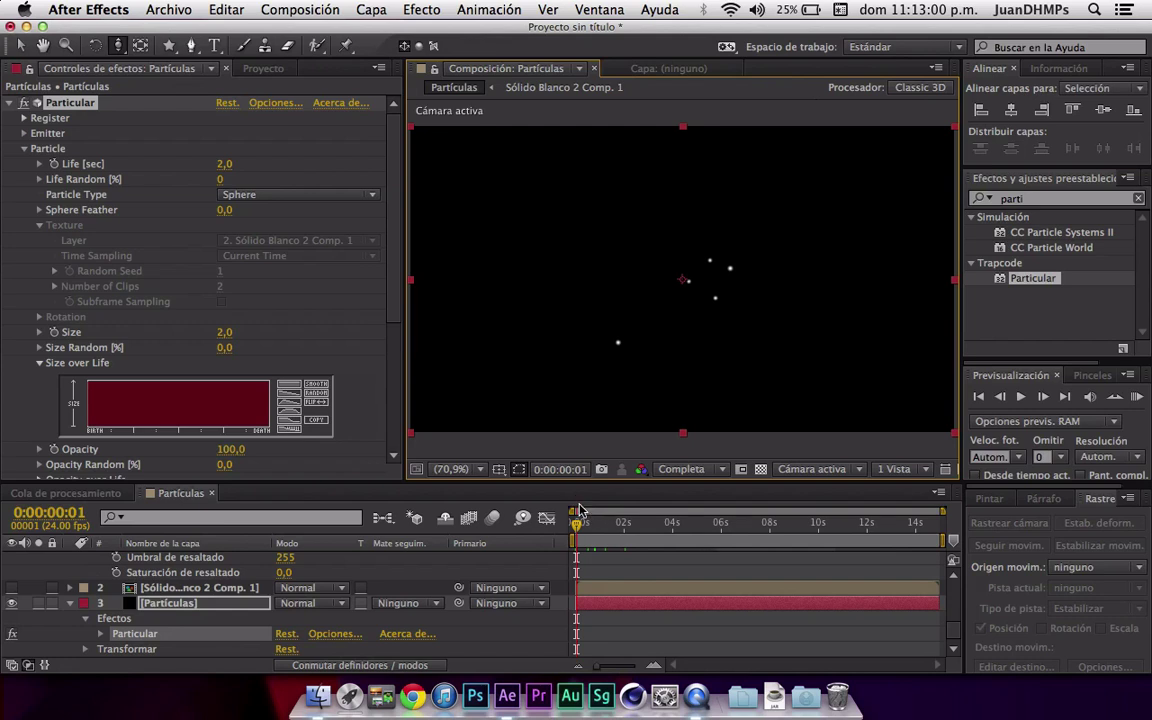
{"action": "left_click_drag", "start_coordinate": [578, 525], "coordinate": [583, 527]}
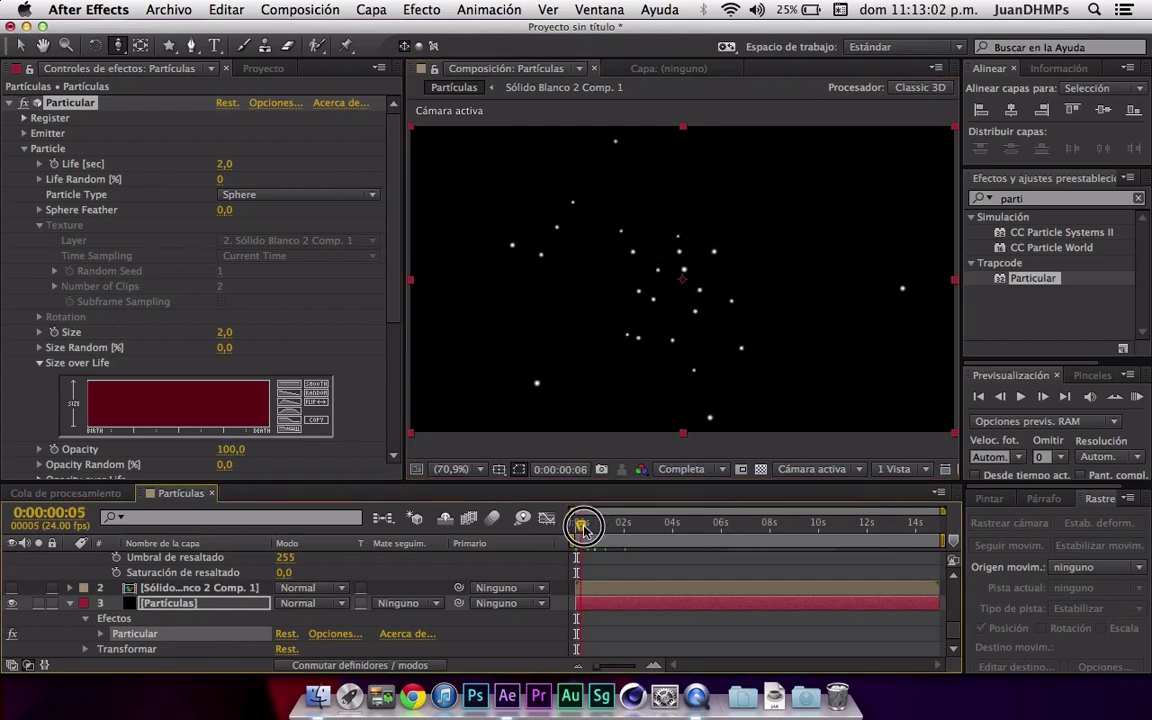
{"action": "left_click", "coordinate": [290, 393]}
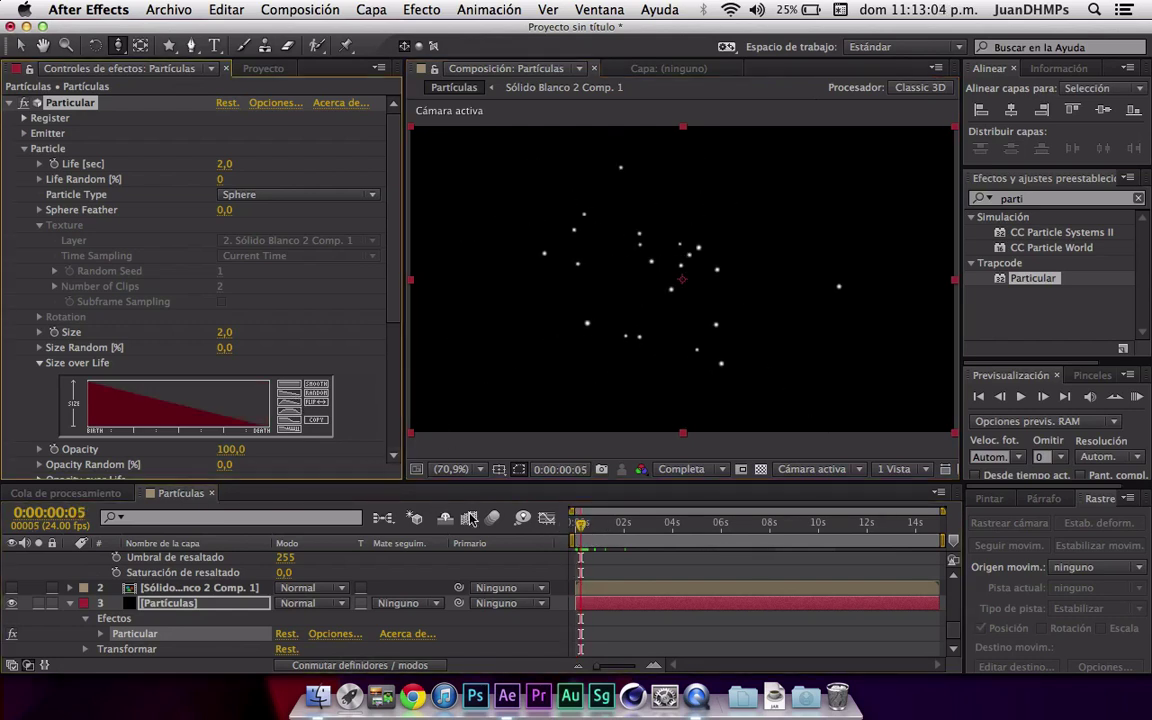
{"action": "left_click_drag", "start_coordinate": [581, 523], "coordinate": [594, 522]}
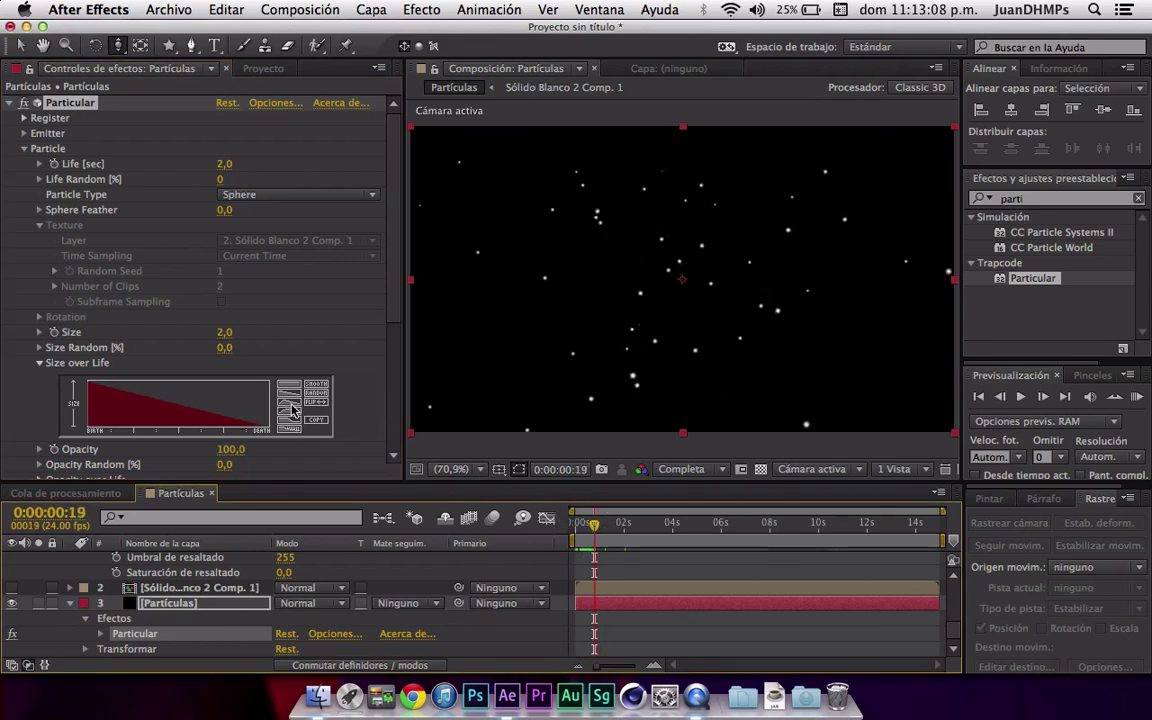
- Redraw the Size over Life curve to stay full, then fall toward Death, and preview it
{"action": "left_click_drag", "start_coordinate": [90, 425], "coordinate": [138, 386]}
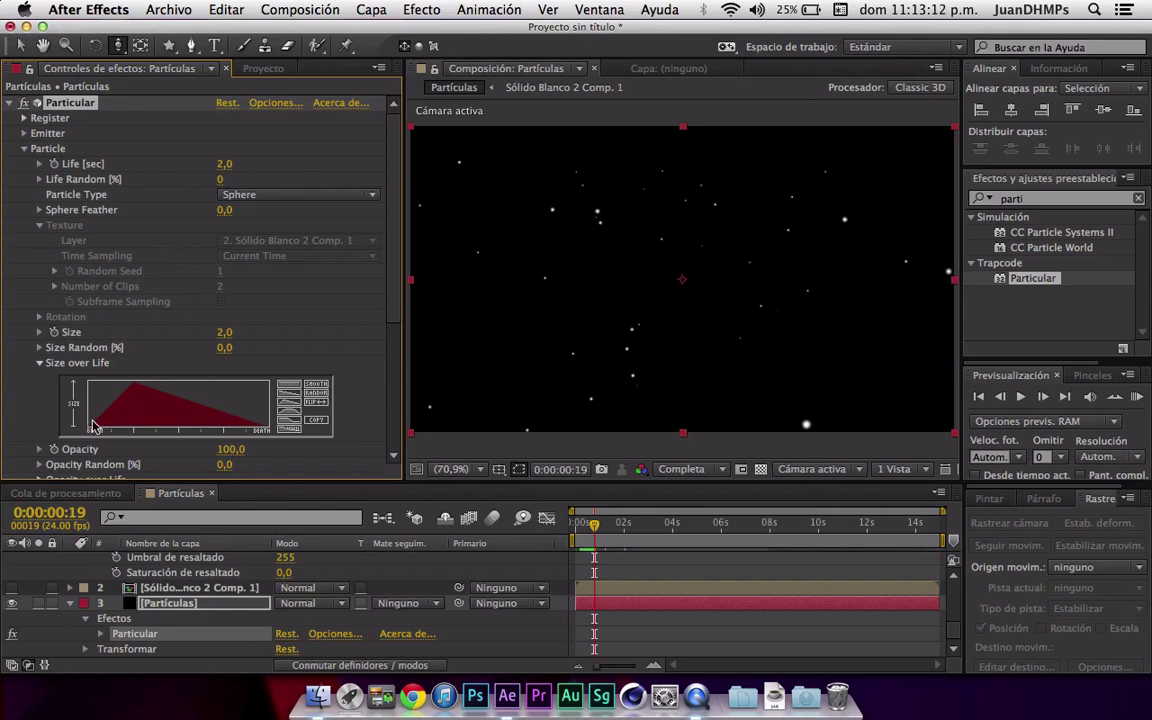
{"action": "left_click_drag", "start_coordinate": [93, 425], "coordinate": [121, 395]}
{"action": "left_click", "coordinate": [290, 408]}
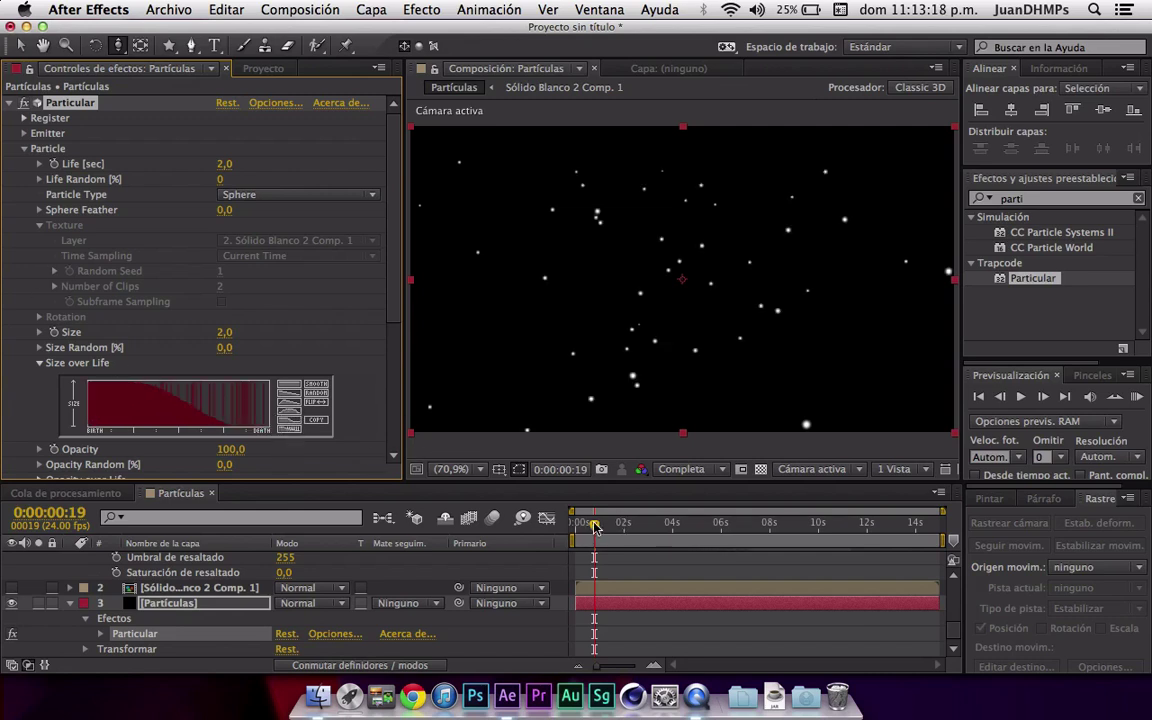
{"action": "left_click_drag", "start_coordinate": [594, 525], "coordinate": [596, 525]}
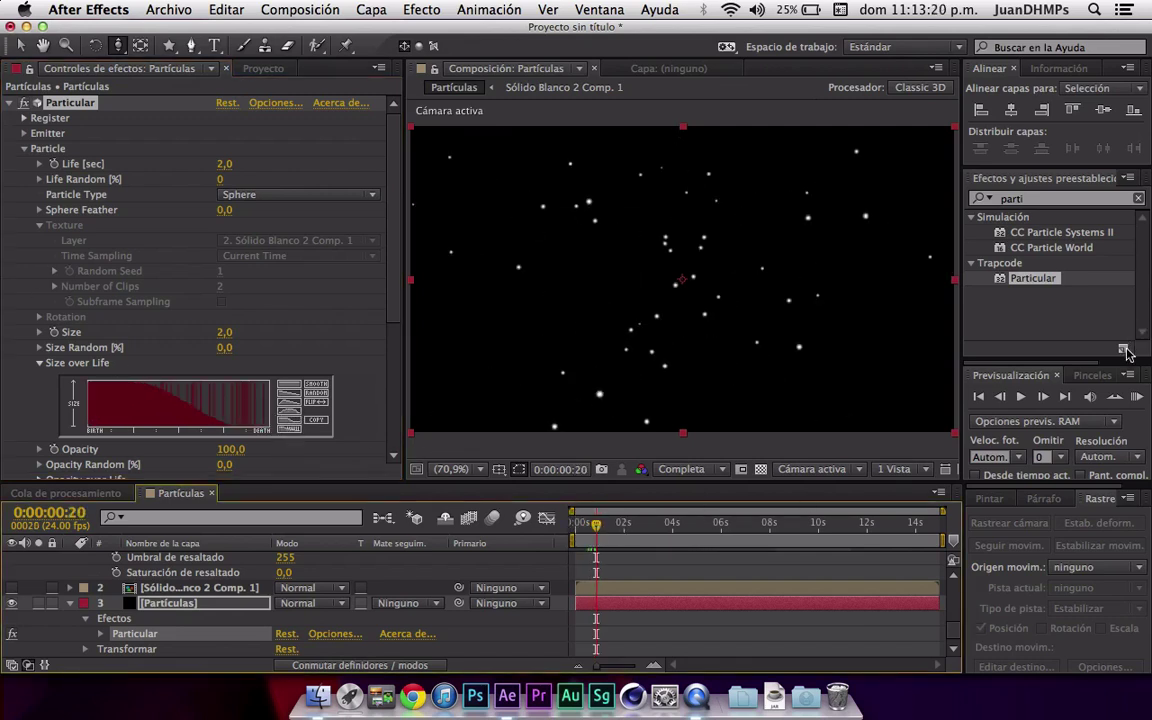
{"action": "left_click", "coordinate": [1136, 397]}
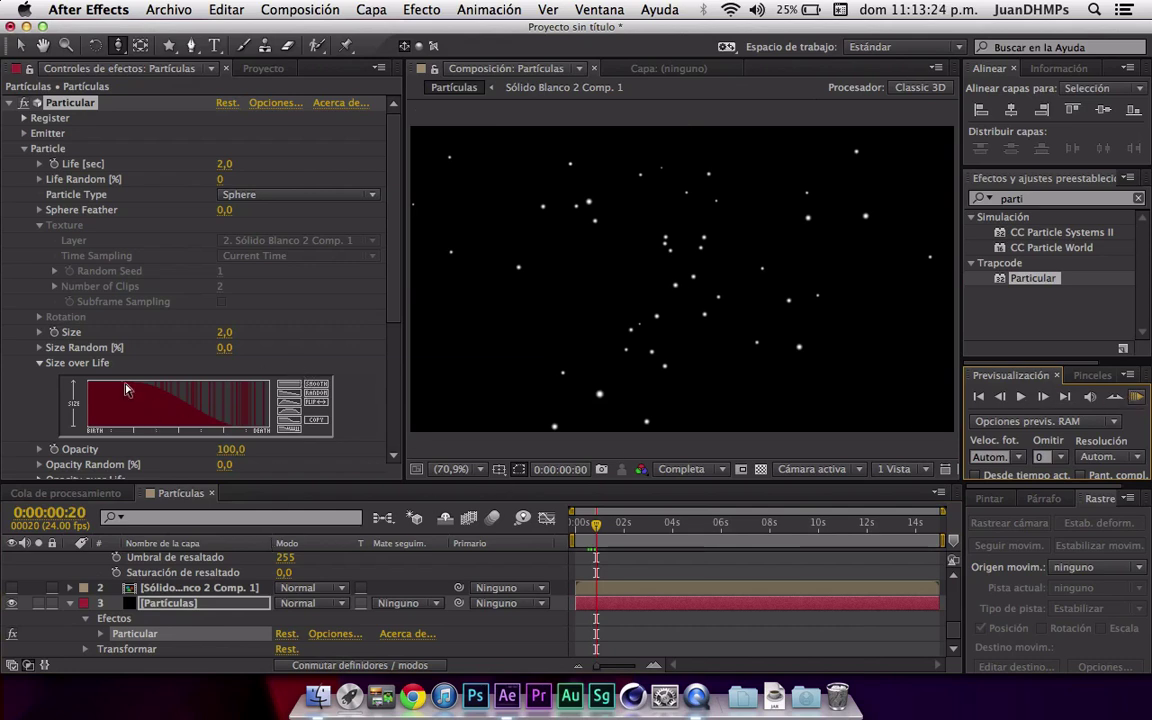
{"action": "left_click_drag", "start_coordinate": [92, 398], "coordinate": [128, 389]}
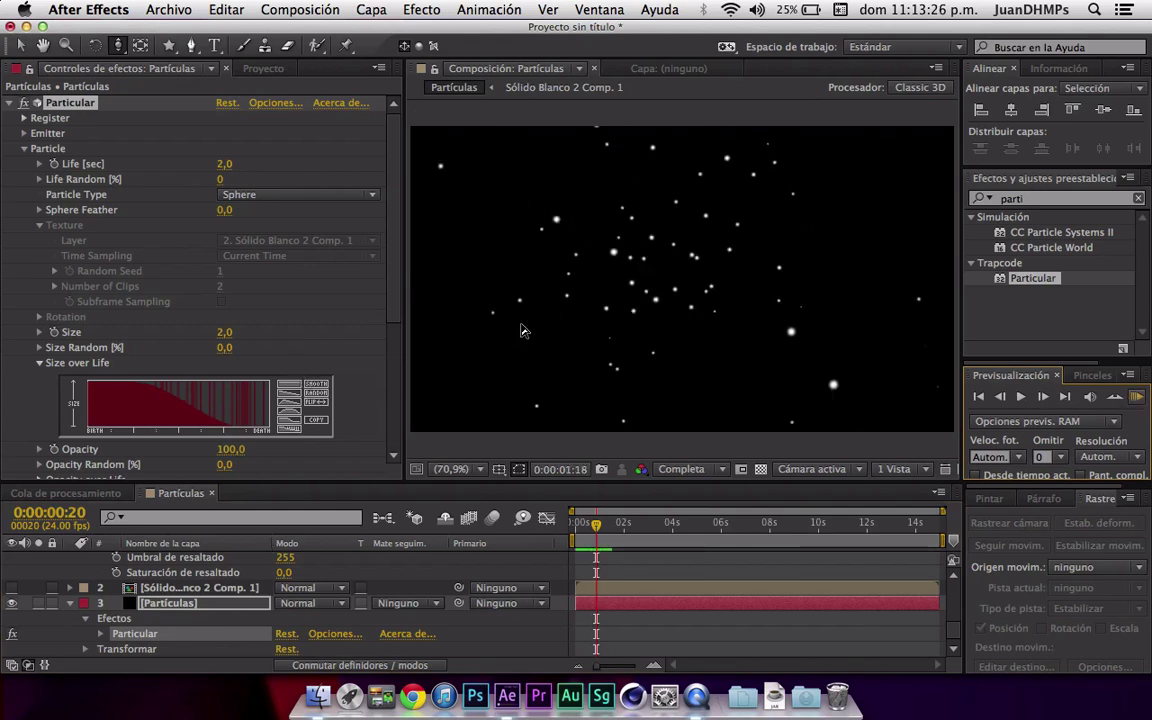
{"action": "left_click", "coordinate": [587, 342]}
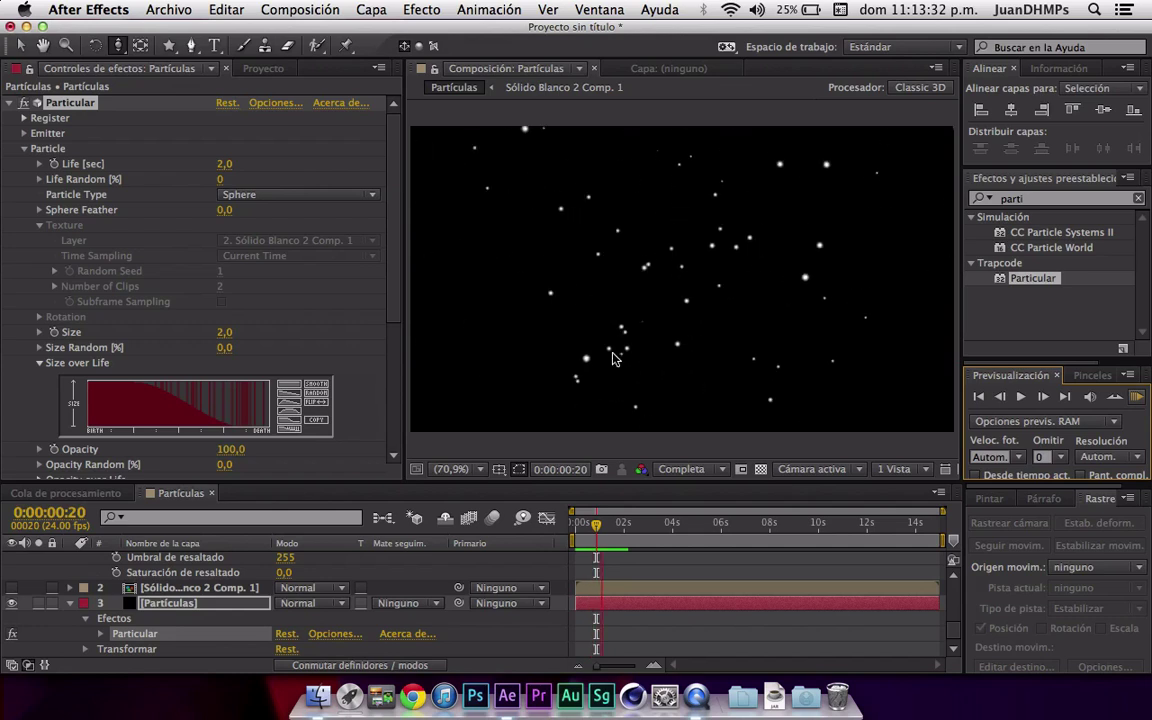
{"action": "key", "text": "space"}
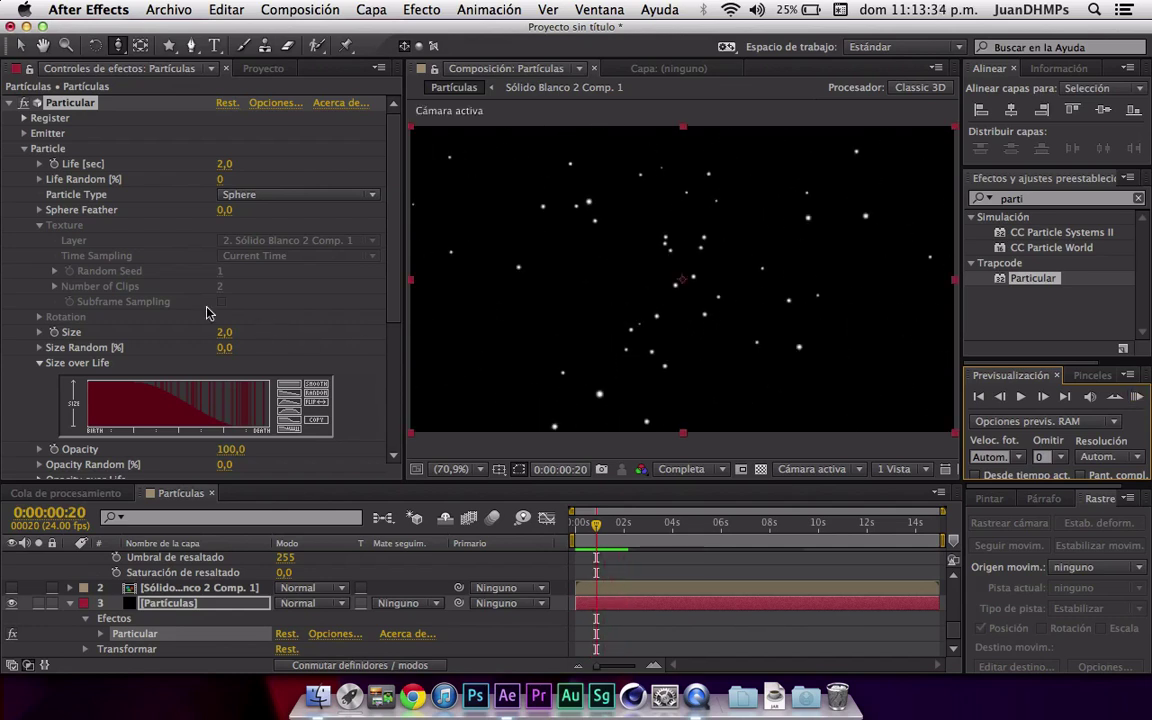
- Set the emitter Velocity to 200 and Velocity Random to 0
{"action": "left_click", "coordinate": [22, 133]}
{"action": "scroll", "coordinate": [15, 140], "scroll_direction": "down", "scroll_amount": 1}
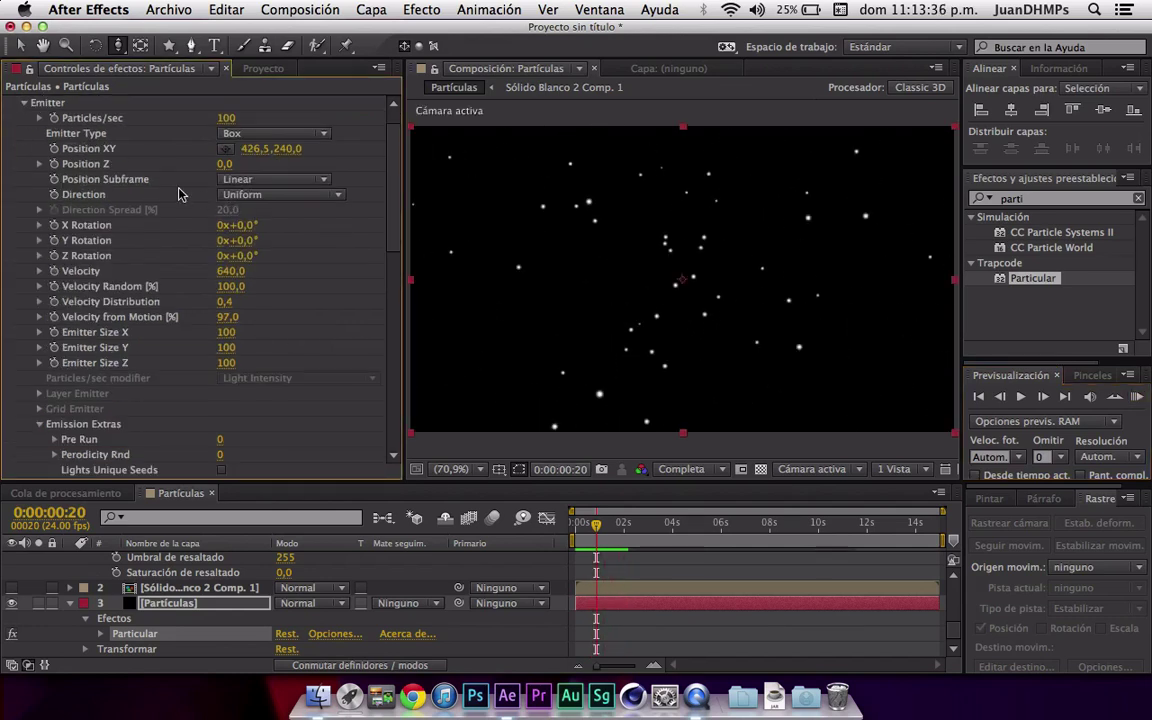
{"action": "left_click", "coordinate": [236, 274]}
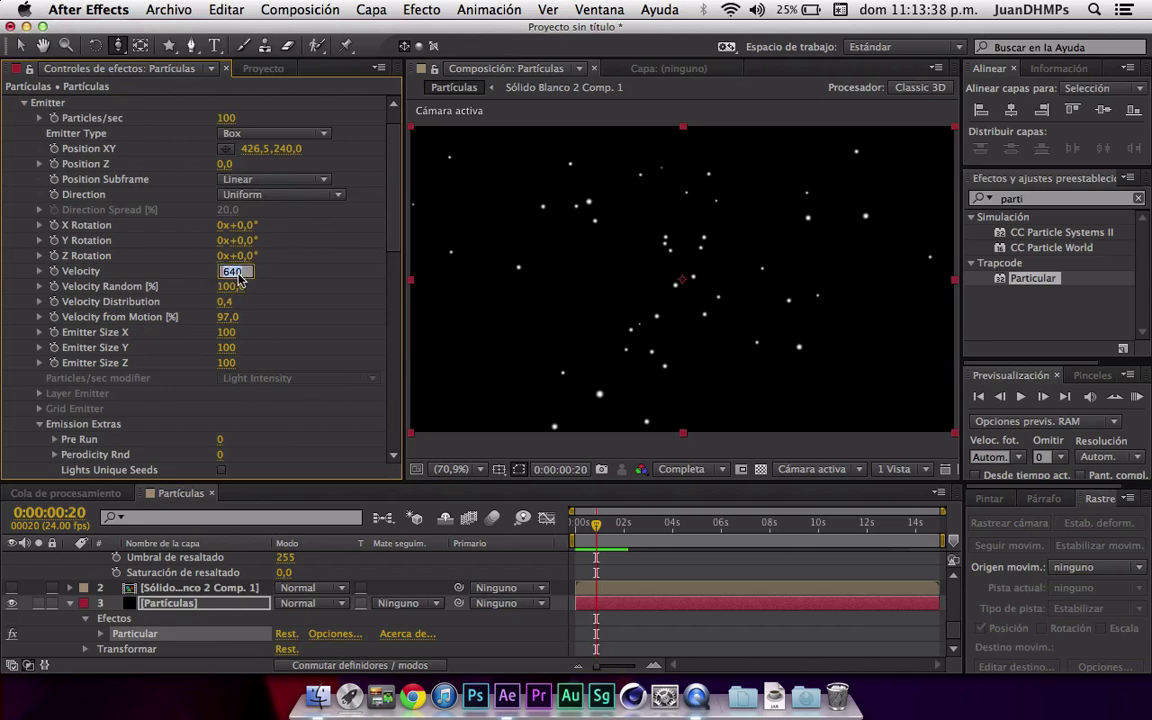
{"action": "type", "text": "200"}
{"action": "key", "text": "Return"}
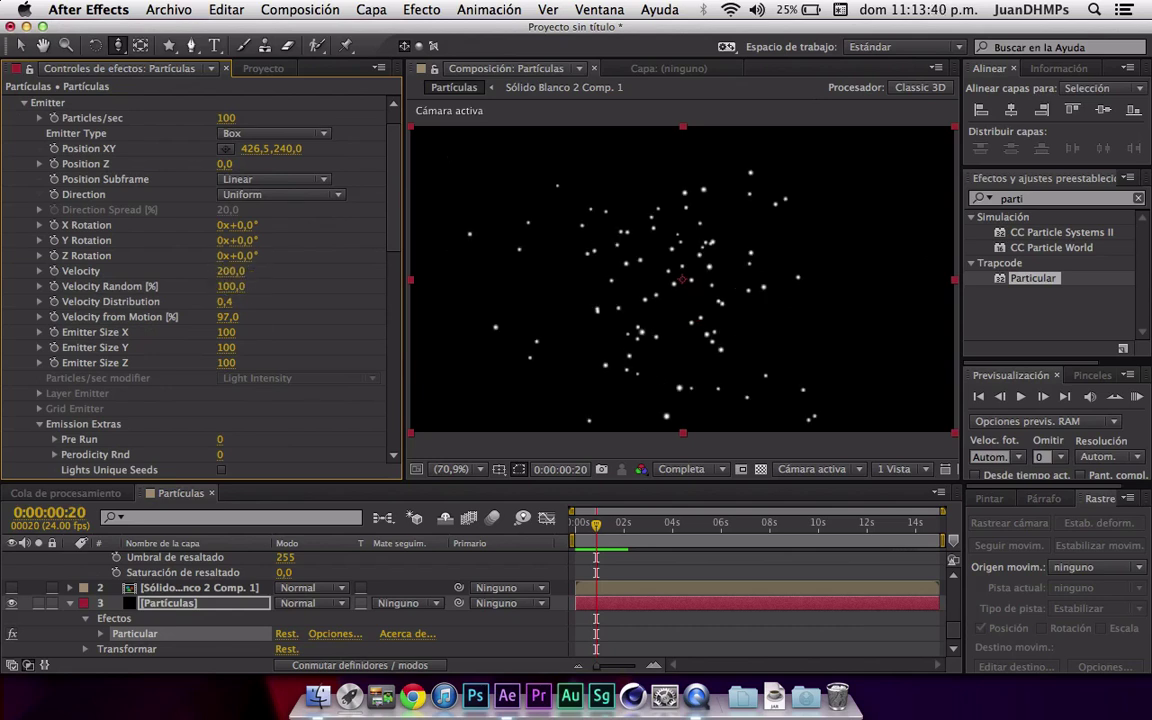
{"action": "left_click", "coordinate": [236, 287]}
{"action": "type", "text": "0"}
{"action": "key", "text": "Return"}
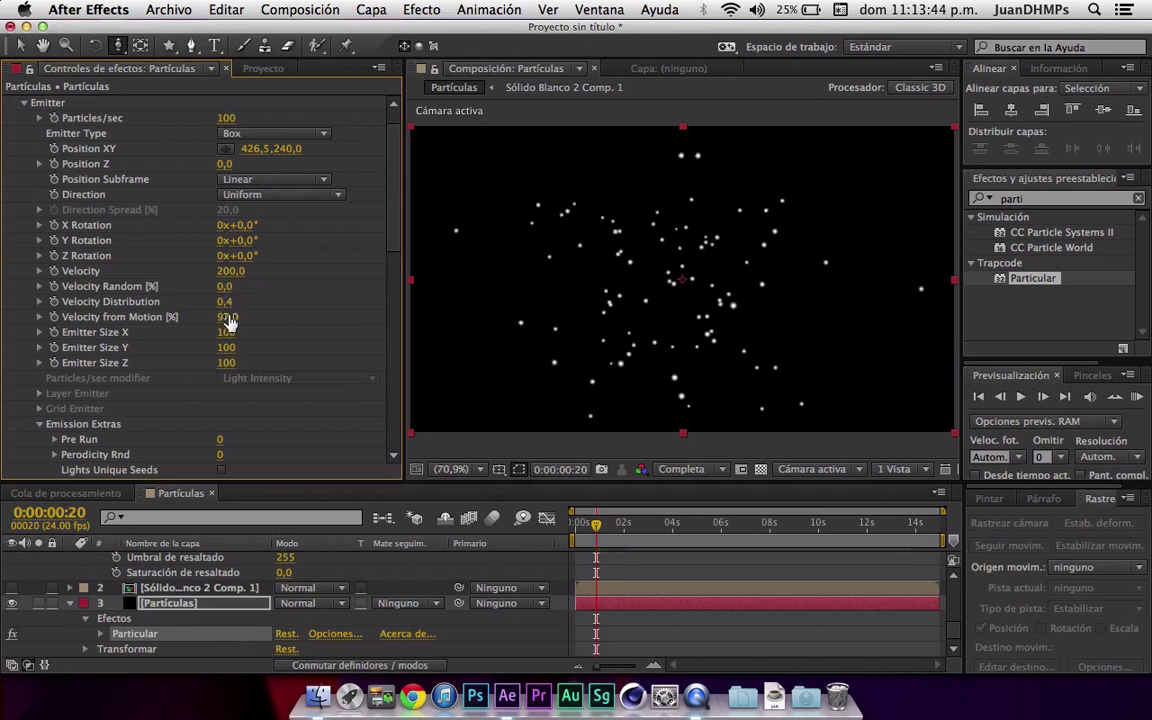
- Scrub to about two seconds and preview the slower particle motion
{"action": "left_click_drag", "start_coordinate": [597, 521], "coordinate": [633, 520]}
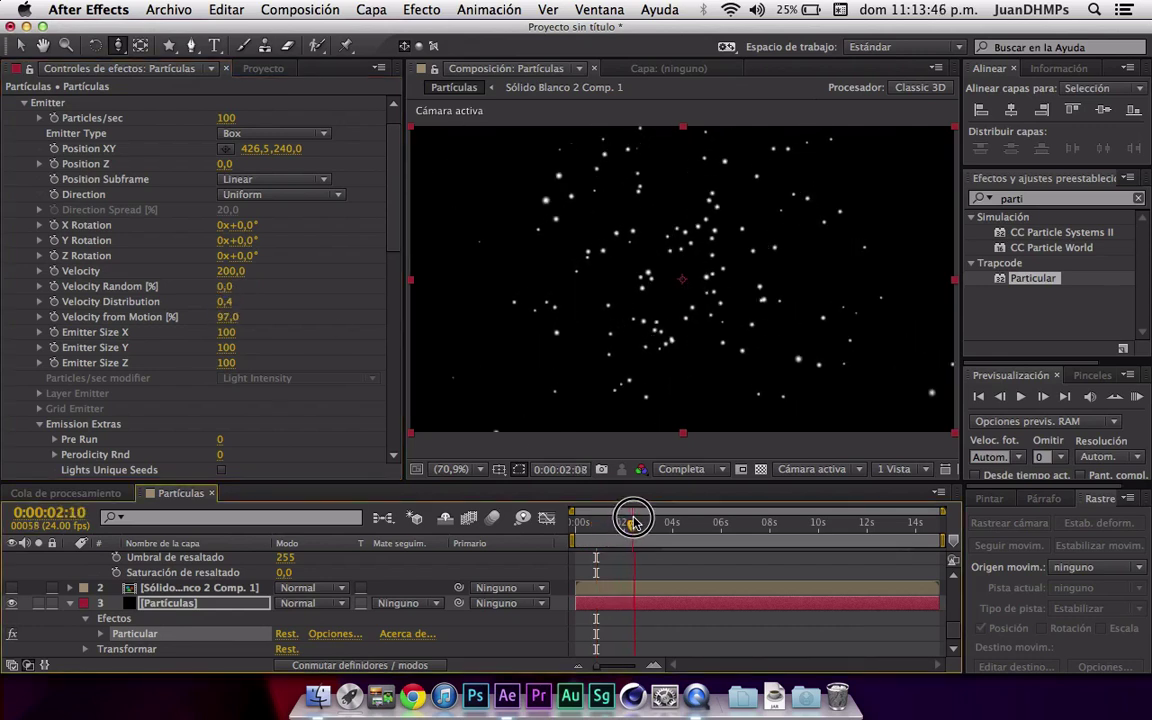
{"action": "left_click", "coordinate": [1137, 397]}
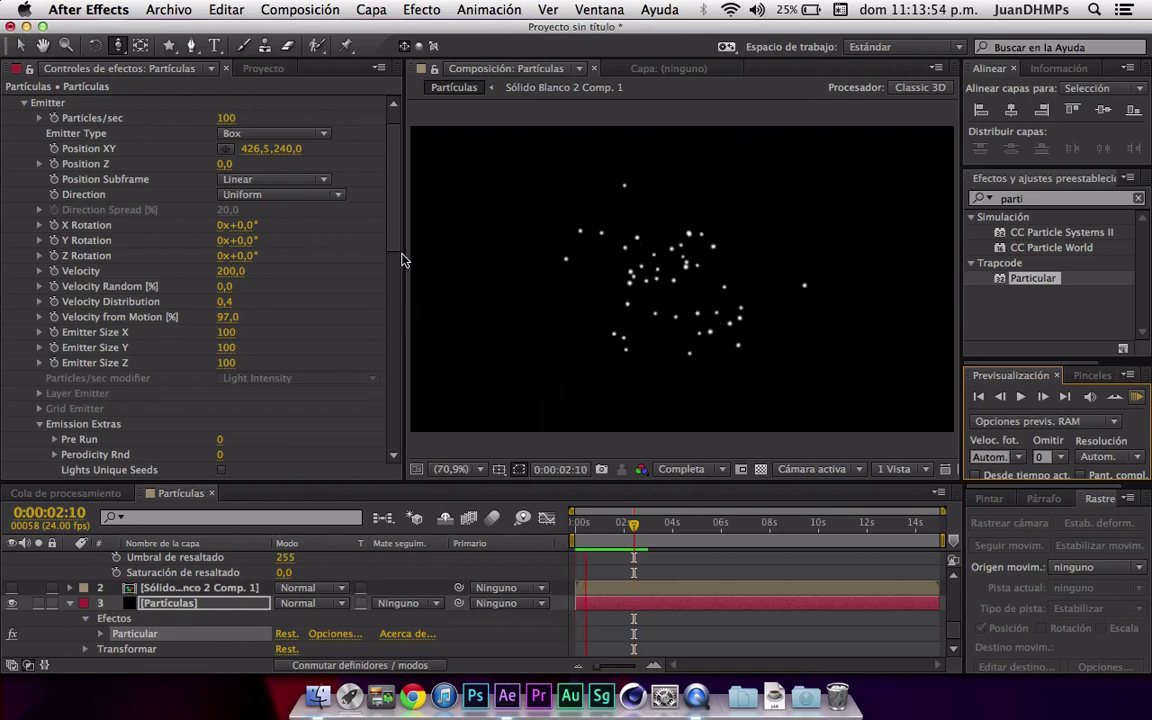
{"action": "left_click_drag", "start_coordinate": [397, 231], "coordinate": [391, 345]}
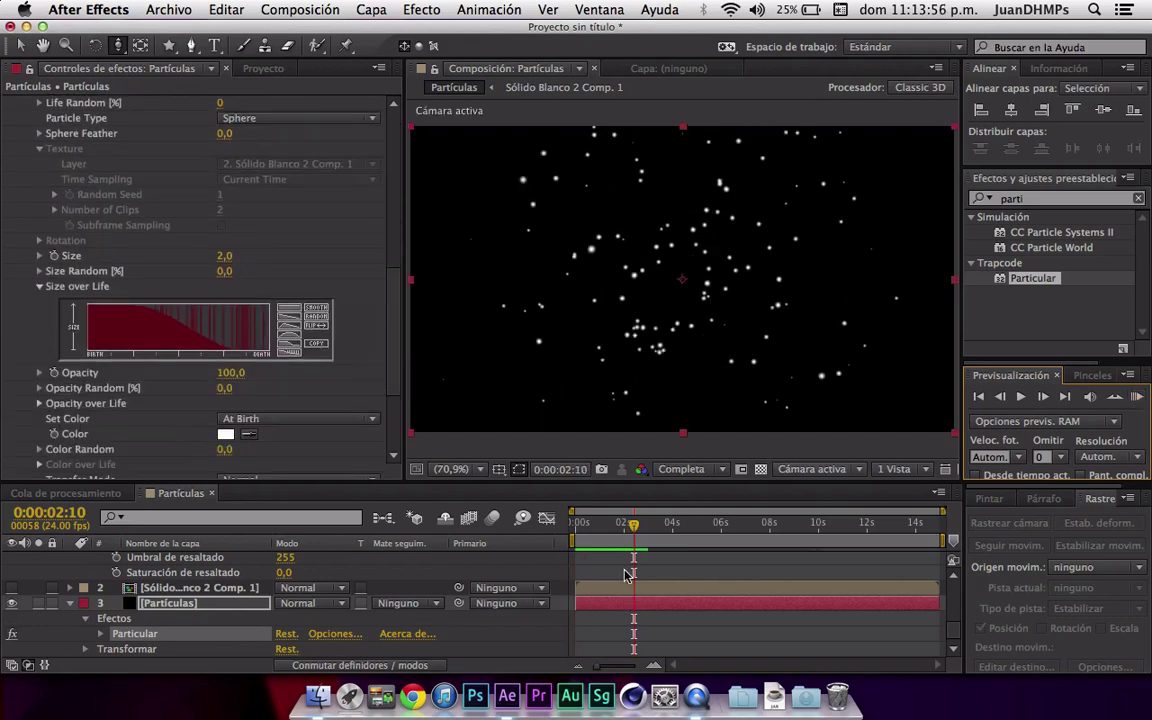
- Keep particle Opacity at 100 and set Opacity Random to 28
{"action": "left_click", "coordinate": [1137, 397]}
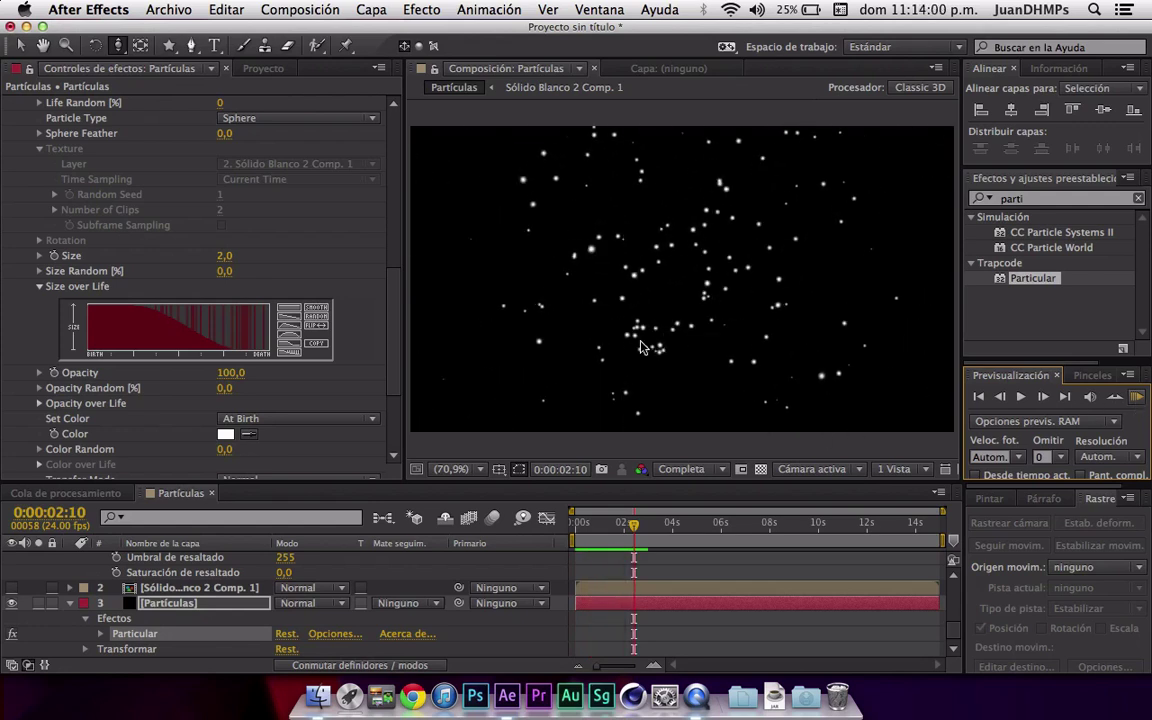
{"action": "left_click", "coordinate": [362, 355]}
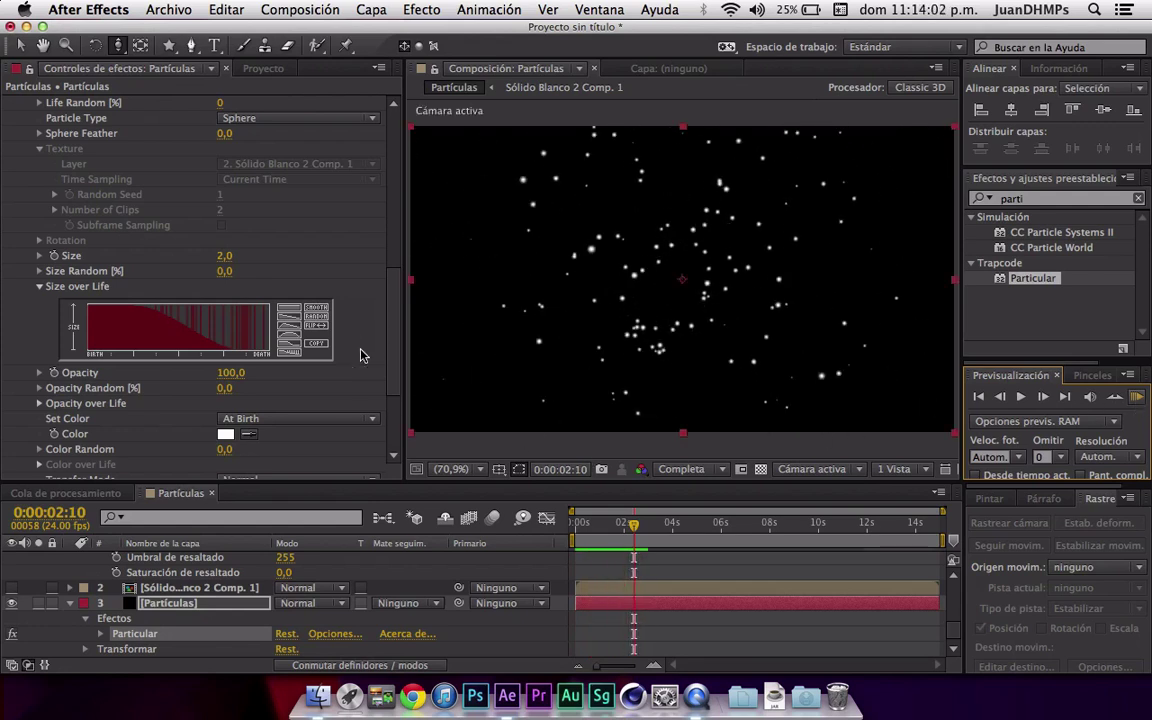
{"action": "left_click_drag", "start_coordinate": [229, 372], "coordinate": [175, 380]}
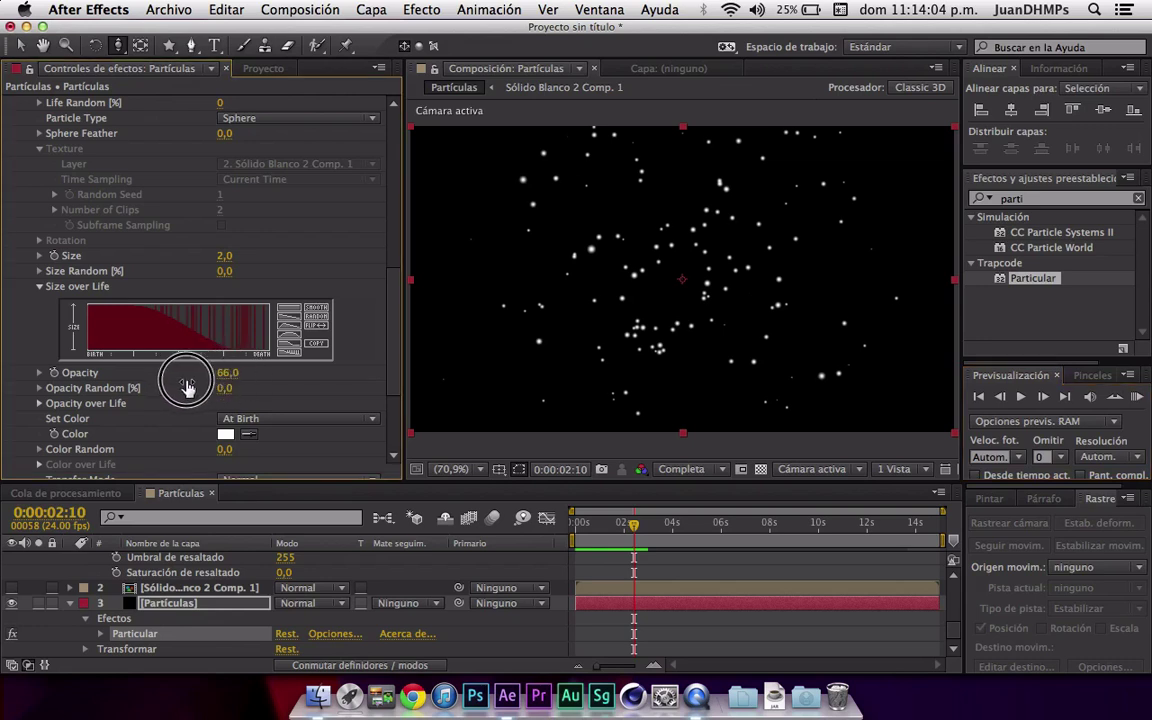
{"action": "key", "text": "super+z"}
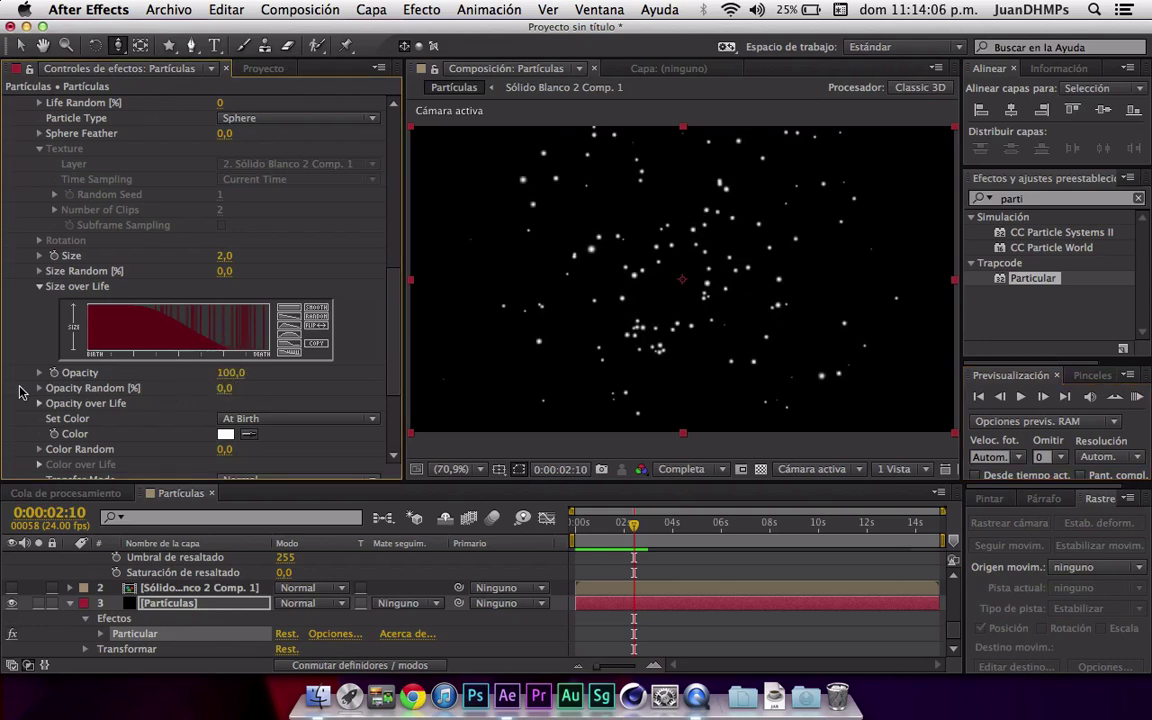
{"action": "mouse_move", "coordinate": [226, 388]}
{"action": "left_mouse_down"}
{"action": "mouse_move", "coordinate": [800, 392]}
{"action": "mouse_move", "coordinate": [652, 399]}
{"action": "left_mouse_up"}
{"action": "mouse_move", "coordinate": [622, 518]}
{"action": "left_mouse_down"}
{"action": "mouse_move", "coordinate": [680, 516]}
{"action": "mouse_move", "coordinate": [669, 518]}
{"action": "left_mouse_up"}
- Show the Opacity over Life curve and zoom the viewer to 200%
{"action": "left_click", "coordinate": [40, 403]}
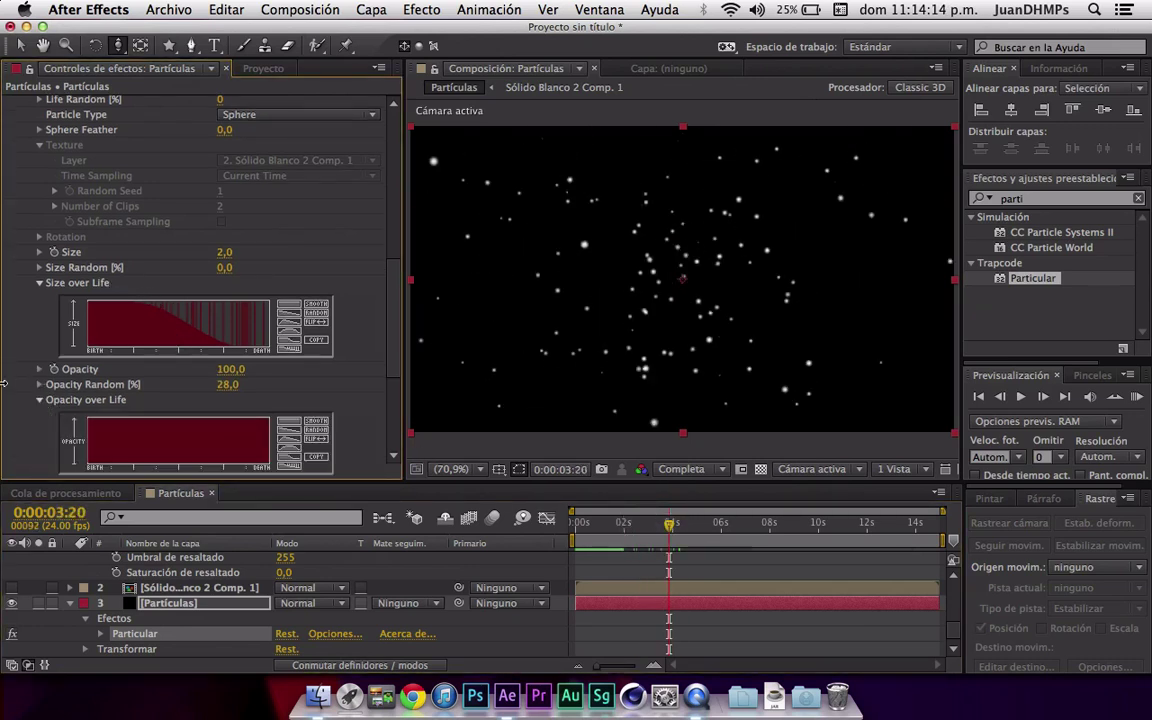
{"action": "scroll", "coordinate": [10, 320], "scroll_direction": "down", "scroll_amount": 5}
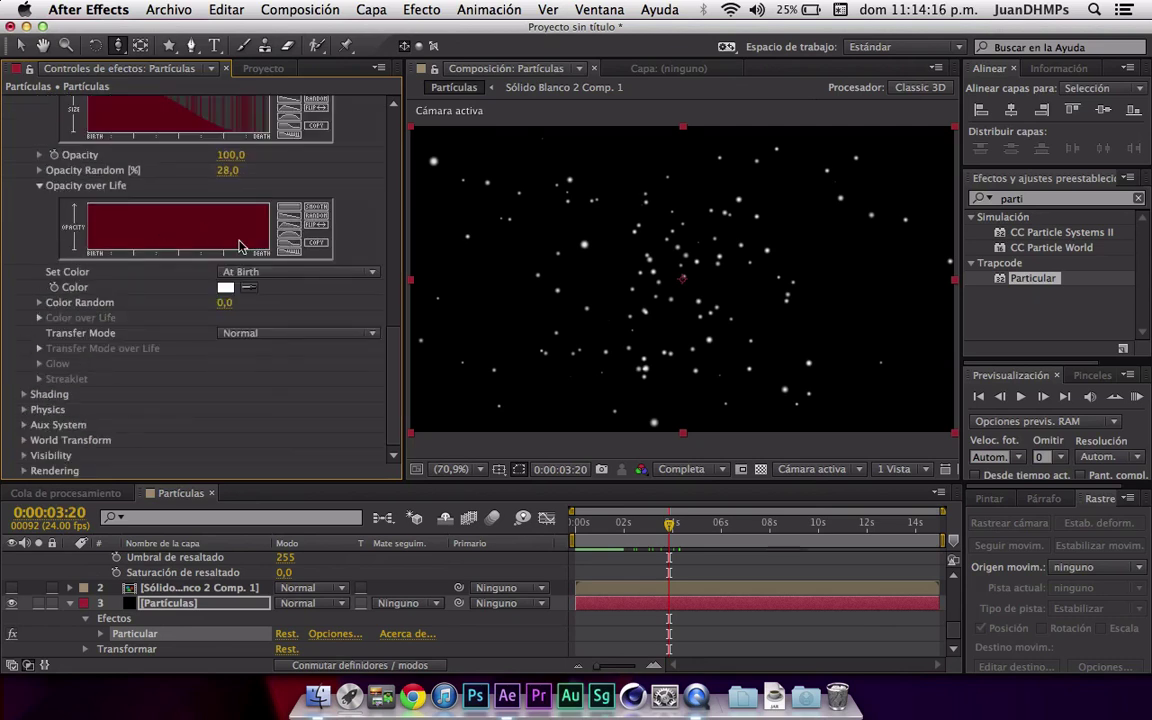
{"action": "key", "text": "/"}
{"action": "scroll", "coordinate": [347, 270], "scroll_direction": "up", "scroll_amount": 1}
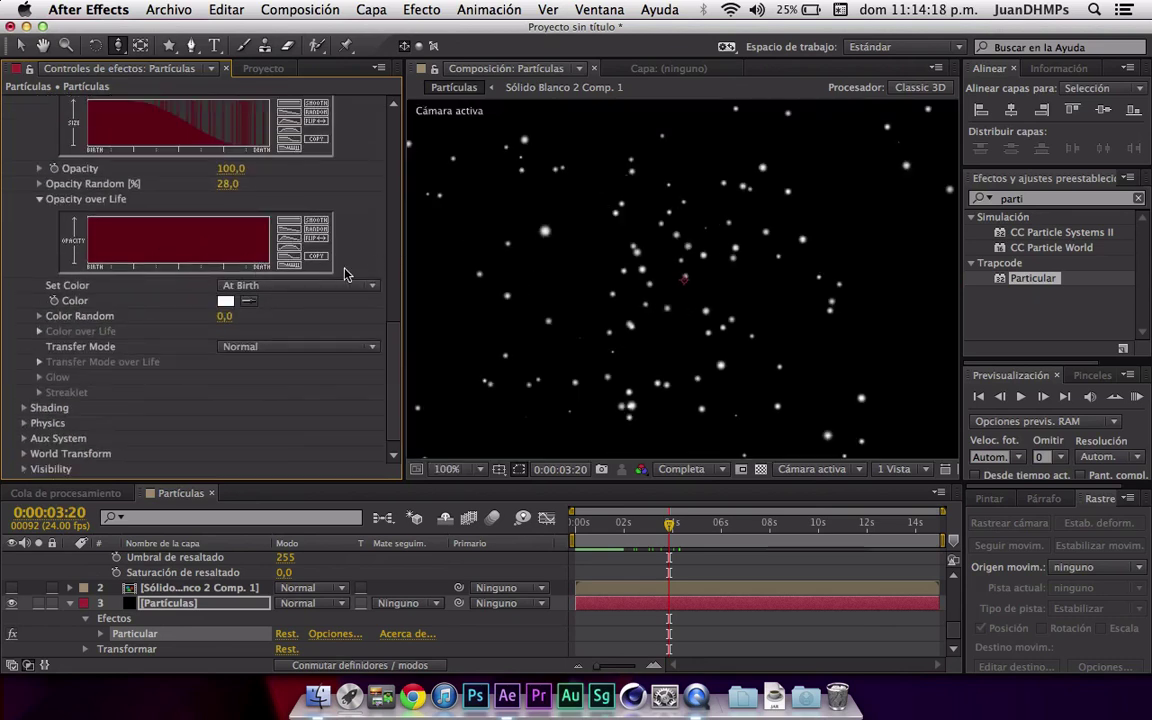
{"action": "key", "text": "period"}
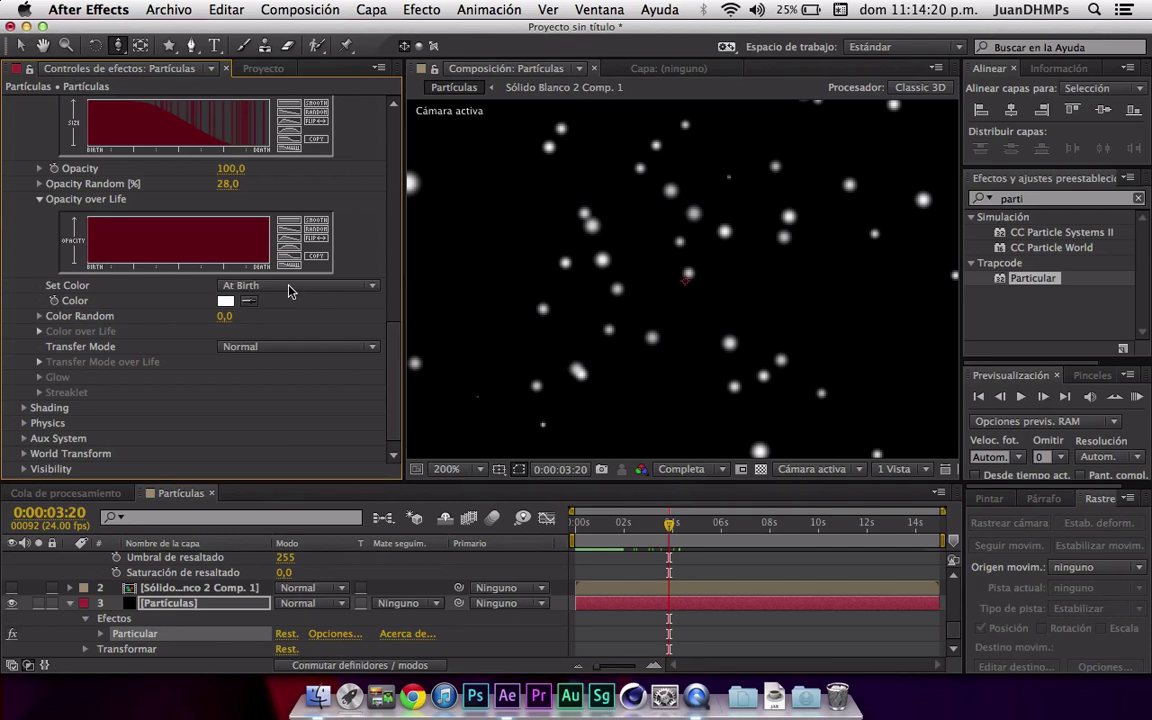
{"action": "left_click", "coordinate": [289, 288]}
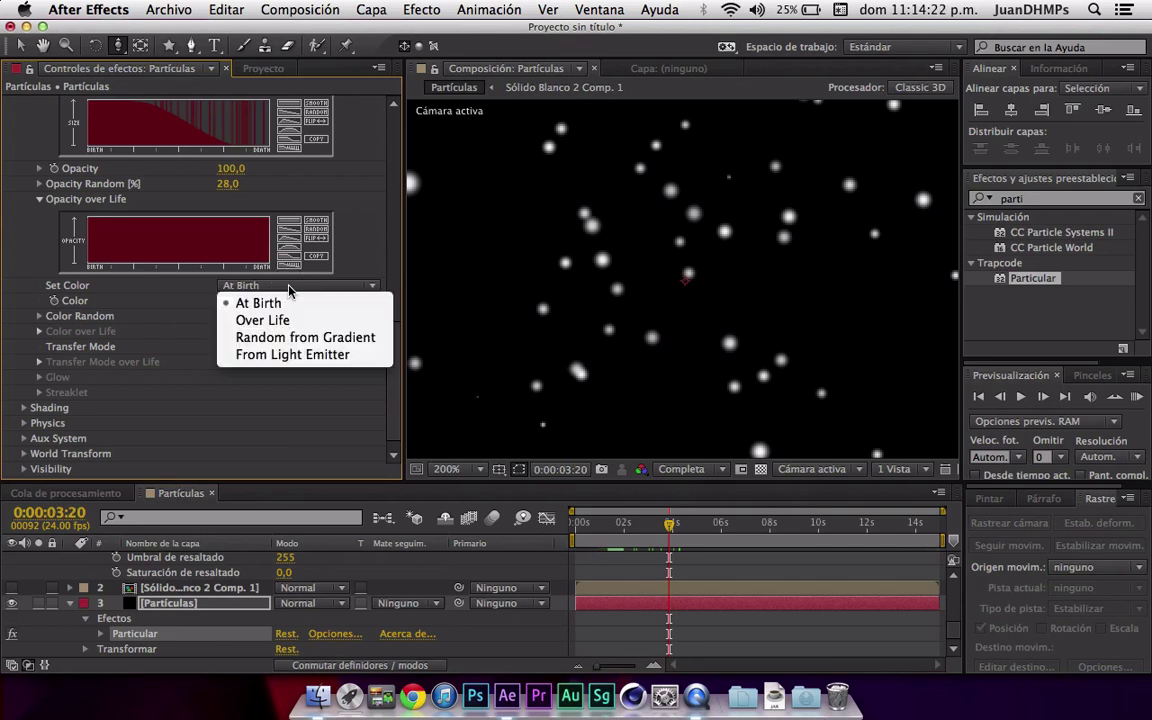
{"action": "left_click", "coordinate": [266, 320]}
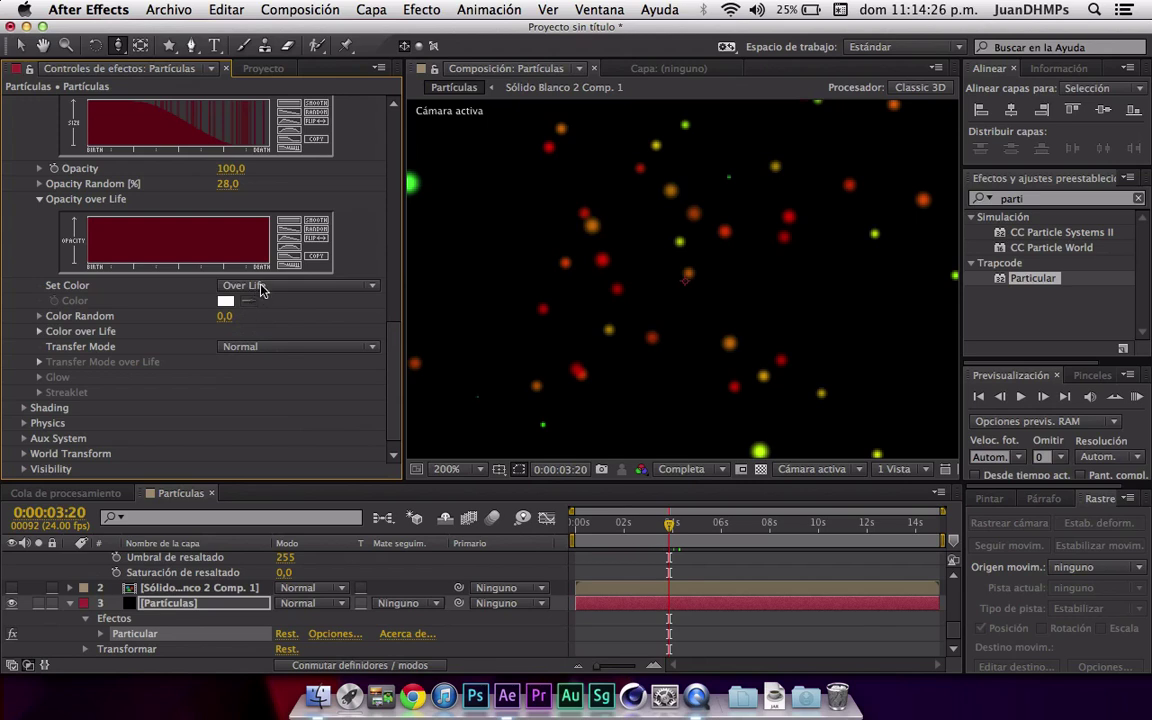
{"action": "left_click_drag", "start_coordinate": [225, 316], "coordinate": [305, 336]}
{"action": "key", "text": "super+z"}
{"action": "left_click", "coordinate": [40, 331]}
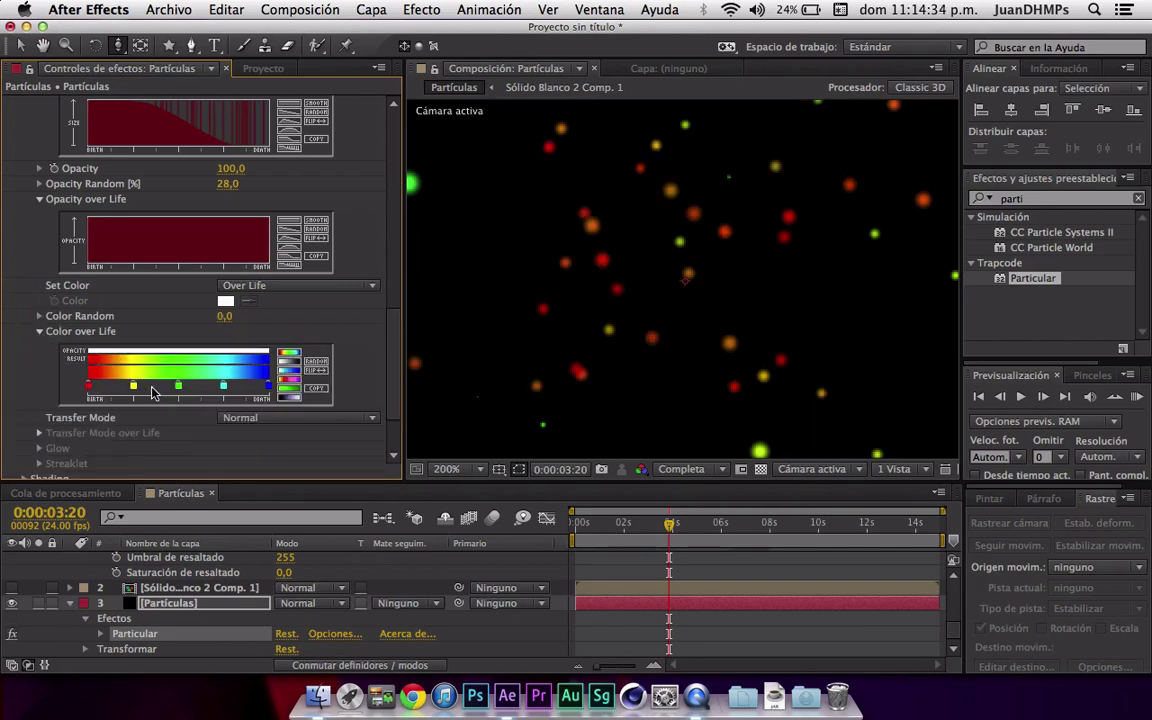
{"action": "left_click", "coordinate": [299, 287]}
{"action": "left_click", "coordinate": [300, 339]}
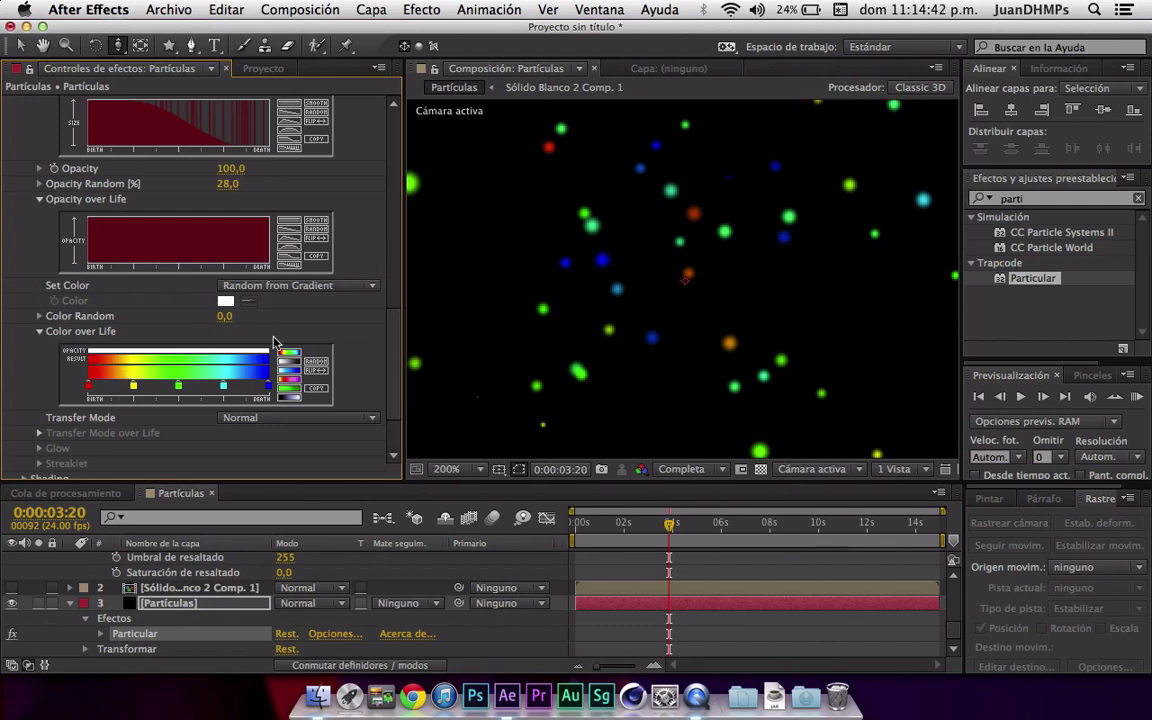
{"action": "left_click", "coordinate": [318, 287]}
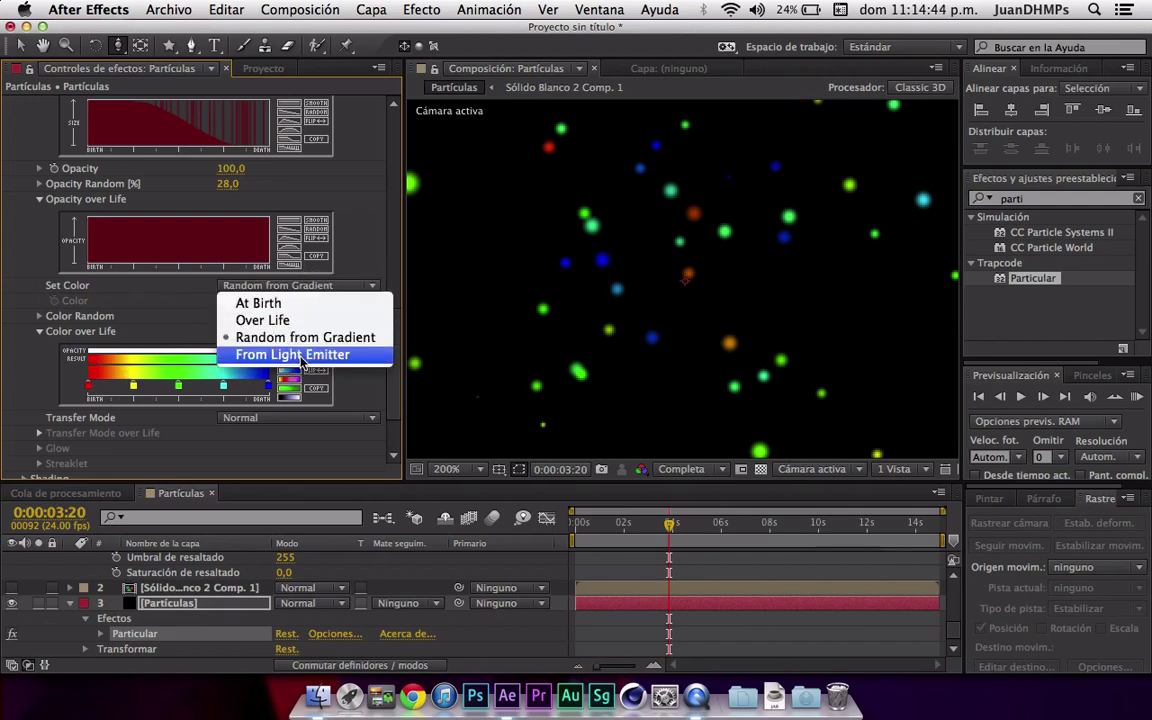
{"action": "left_click", "coordinate": [303, 355]}
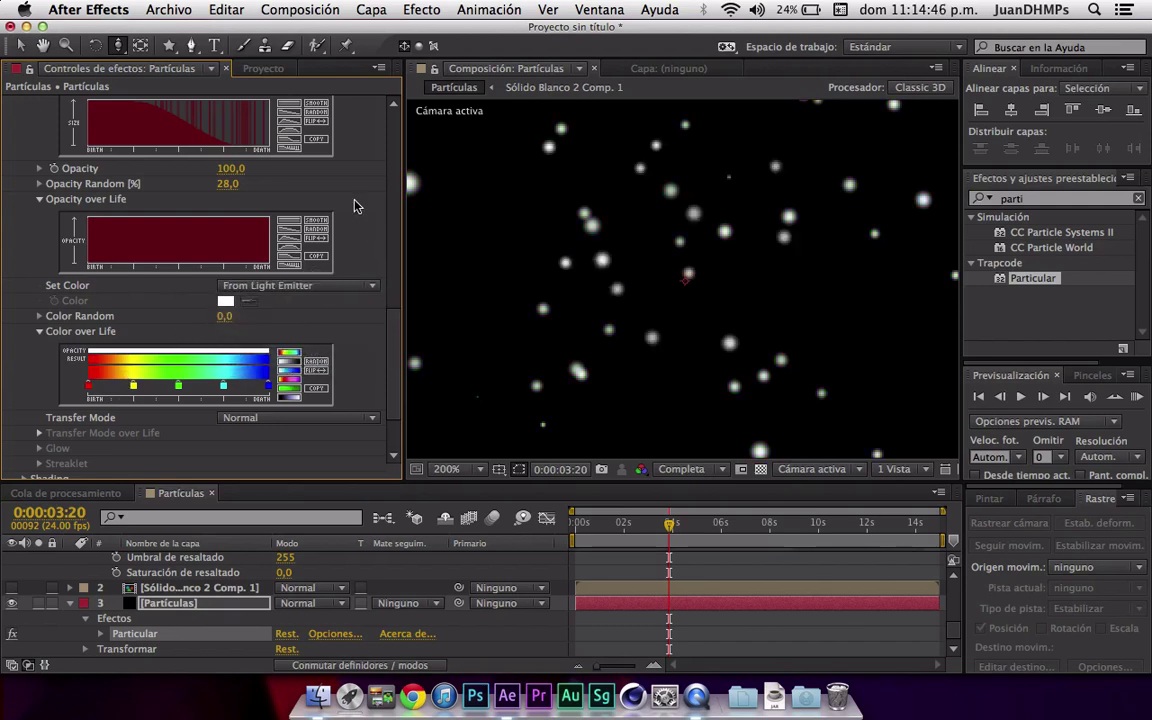
{"action": "left_click", "coordinate": [252, 285]}
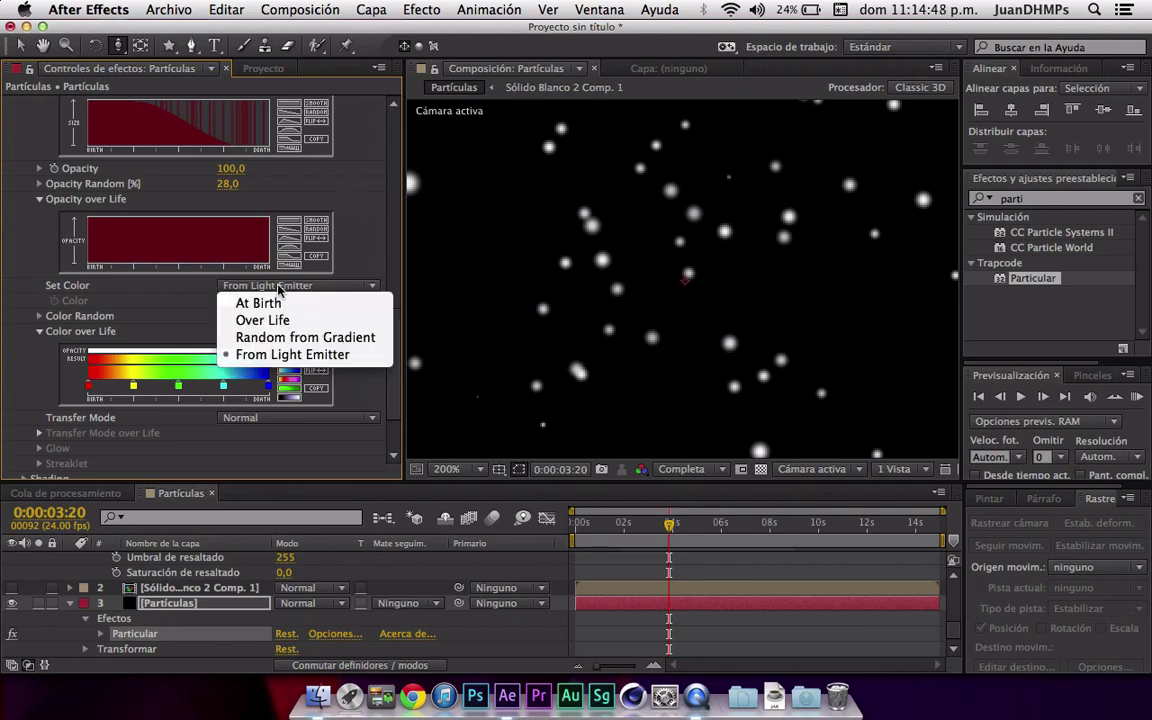
{"action": "key", "text": "Escape"}
{"action": "left_click", "coordinate": [252, 285]}
{"action": "left_click", "coordinate": [228, 305]}
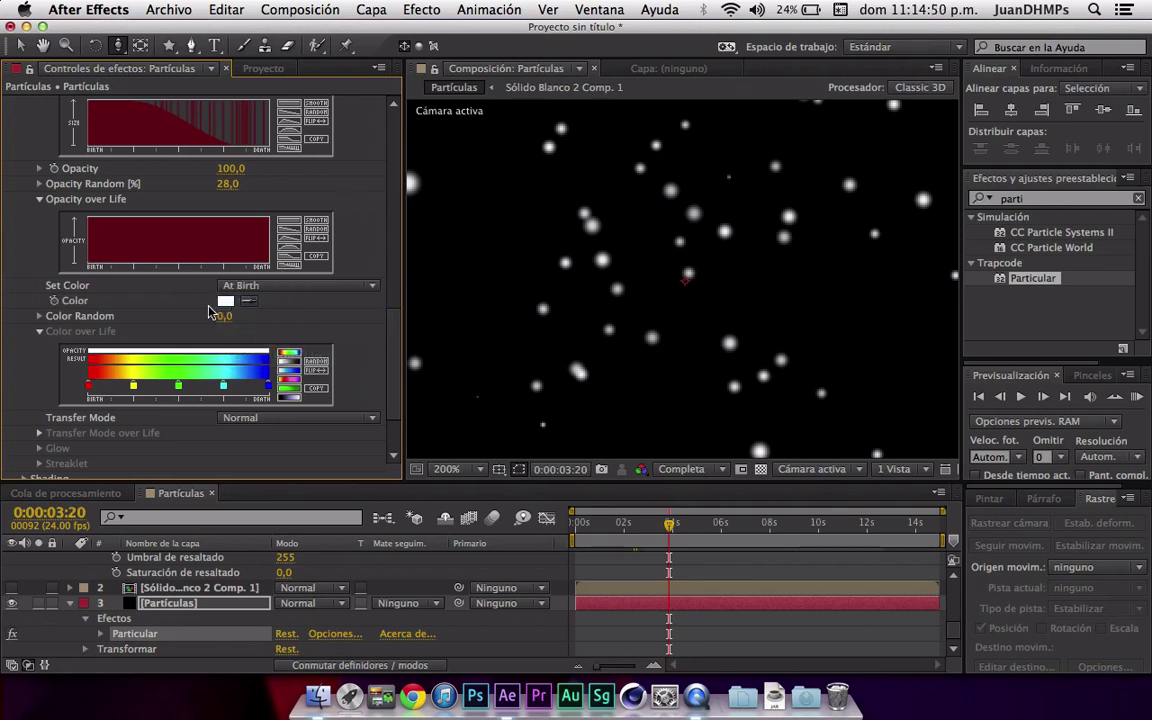
- Try a pure red particle colour and advance time to 0:00:04:12
{"action": "left_click", "coordinate": [225, 300]}
{"action": "left_click_drag", "start_coordinate": [450, 342], "coordinate": [762, 213]}
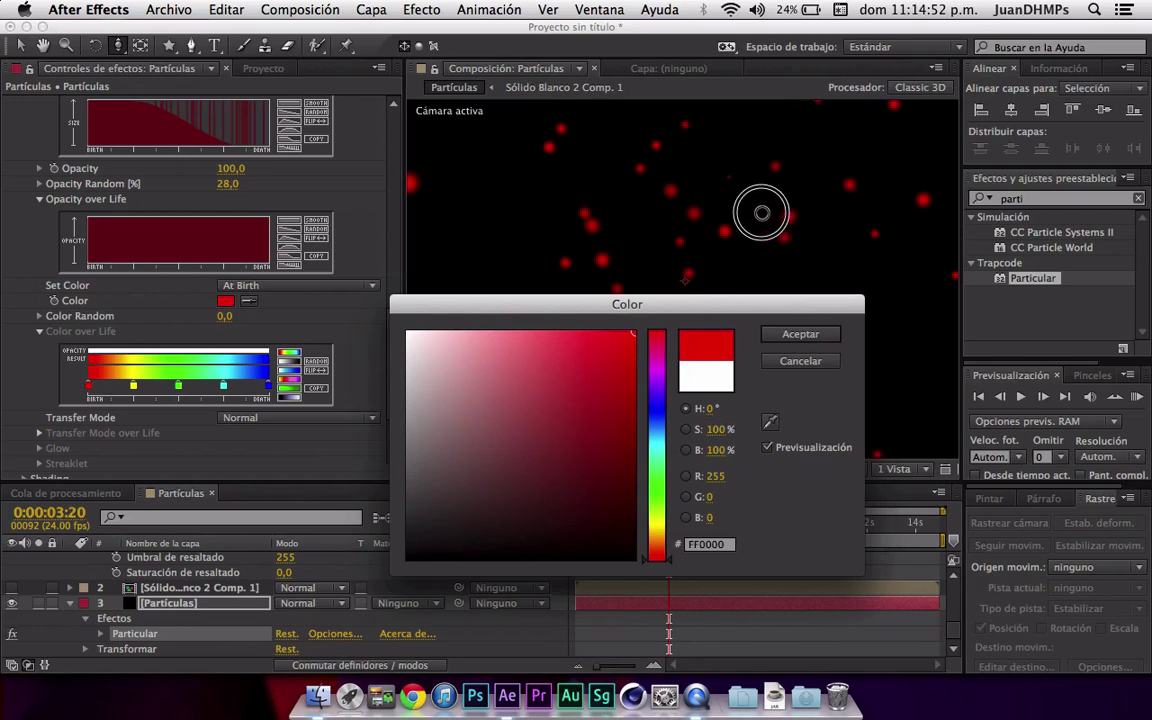
{"action": "left_click", "coordinate": [800, 334]}
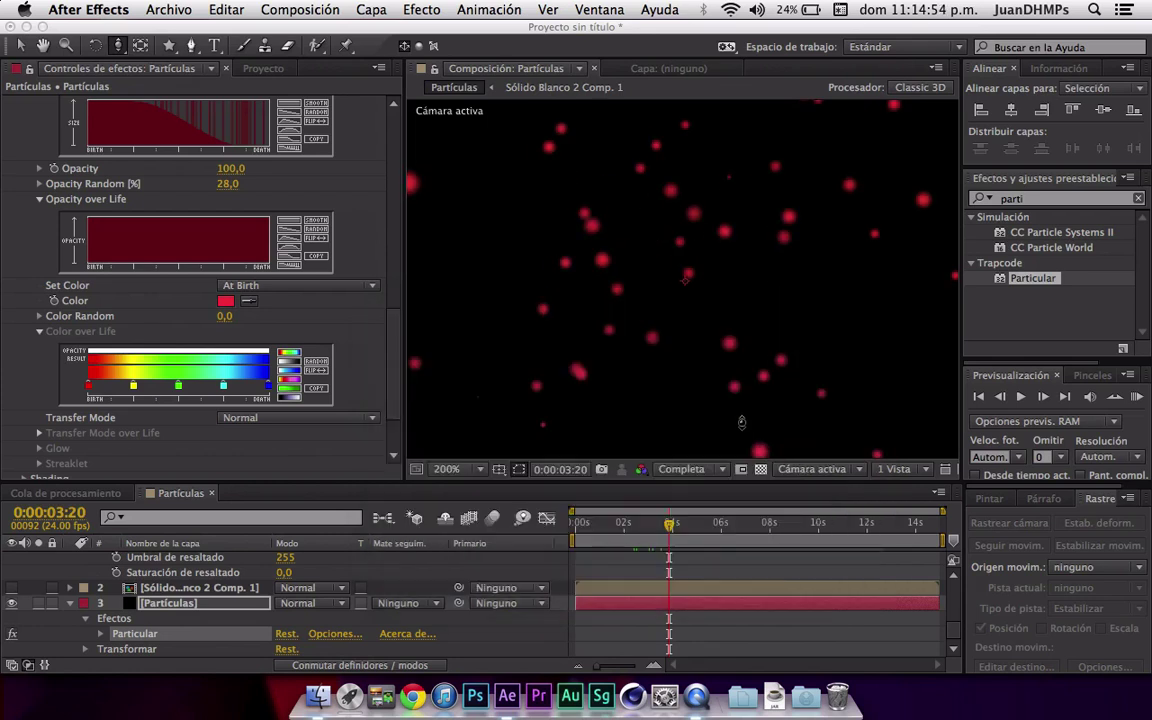
{"action": "left_click_drag", "start_coordinate": [689, 523], "coordinate": [690, 523]}
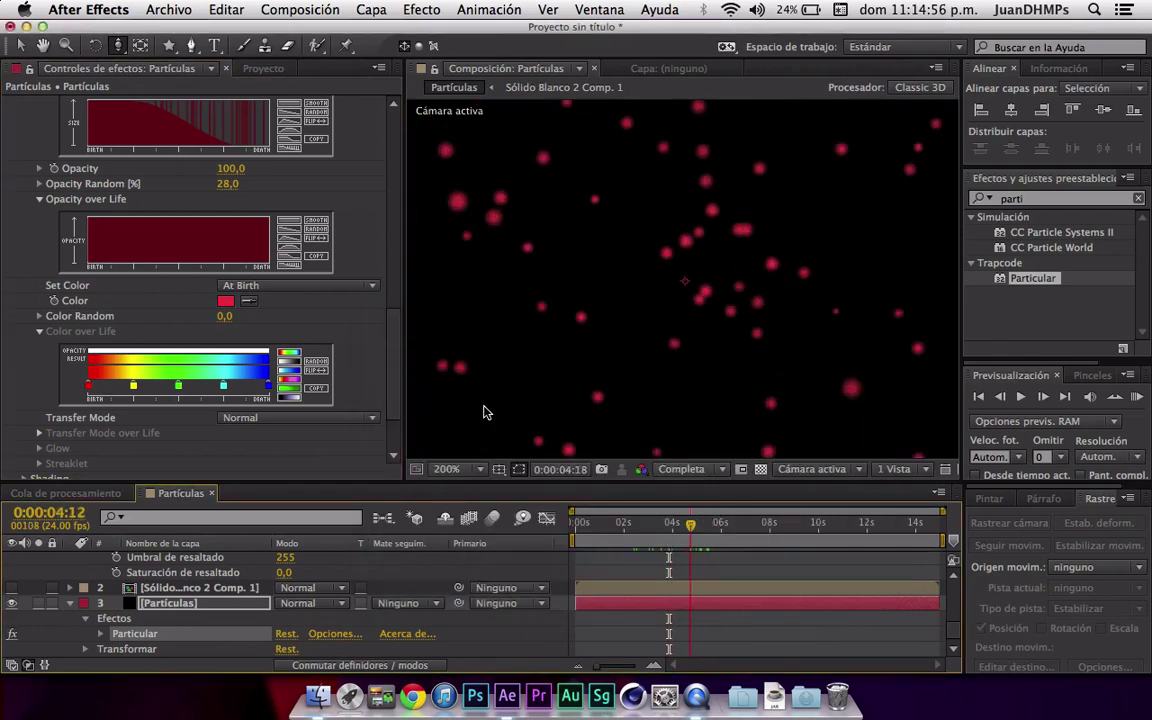
- Set the particle colour back to white FFFFFF and collapse Color over Life
{"action": "left_click", "coordinate": [225, 300]}
{"action": "left_click_drag", "start_coordinate": [527, 386], "coordinate": [408, 333]}
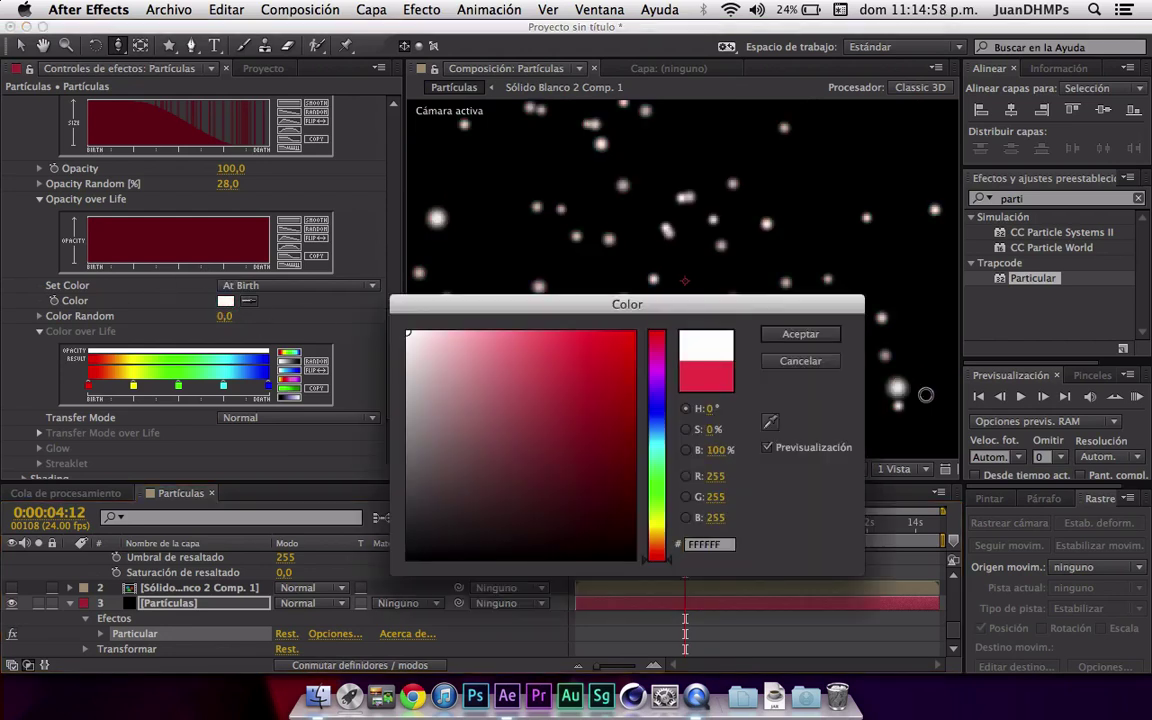
{"action": "key", "text": "Return"}
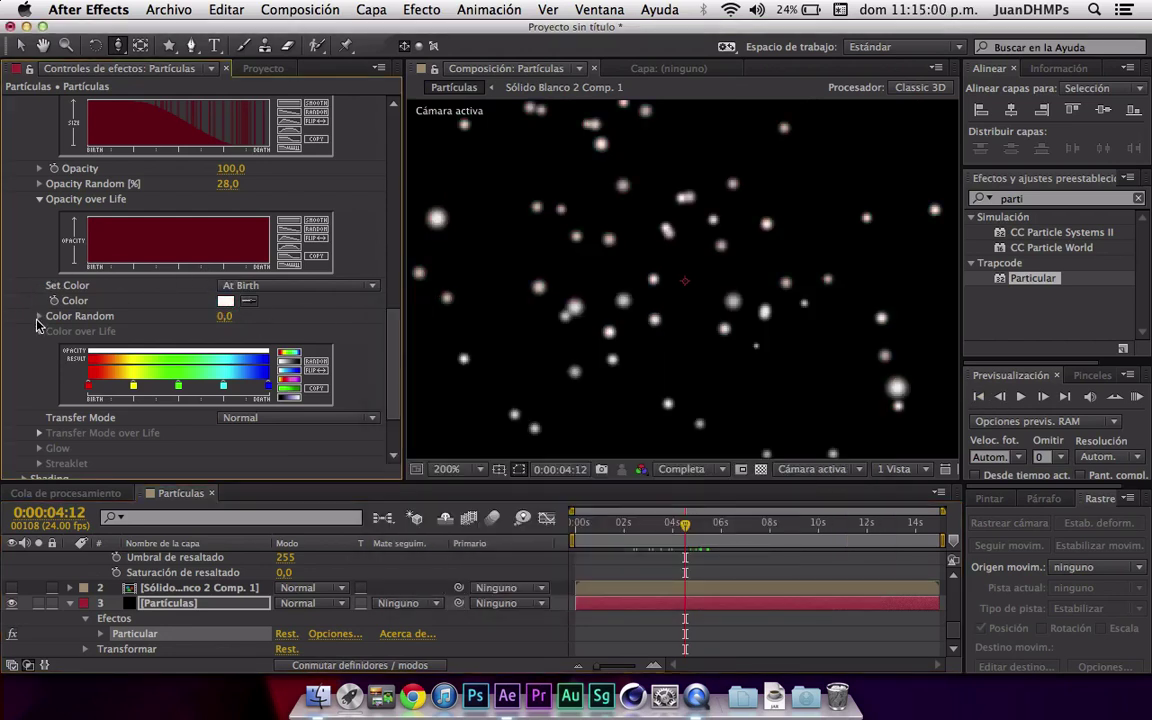
{"action": "left_click", "coordinate": [40, 331]}
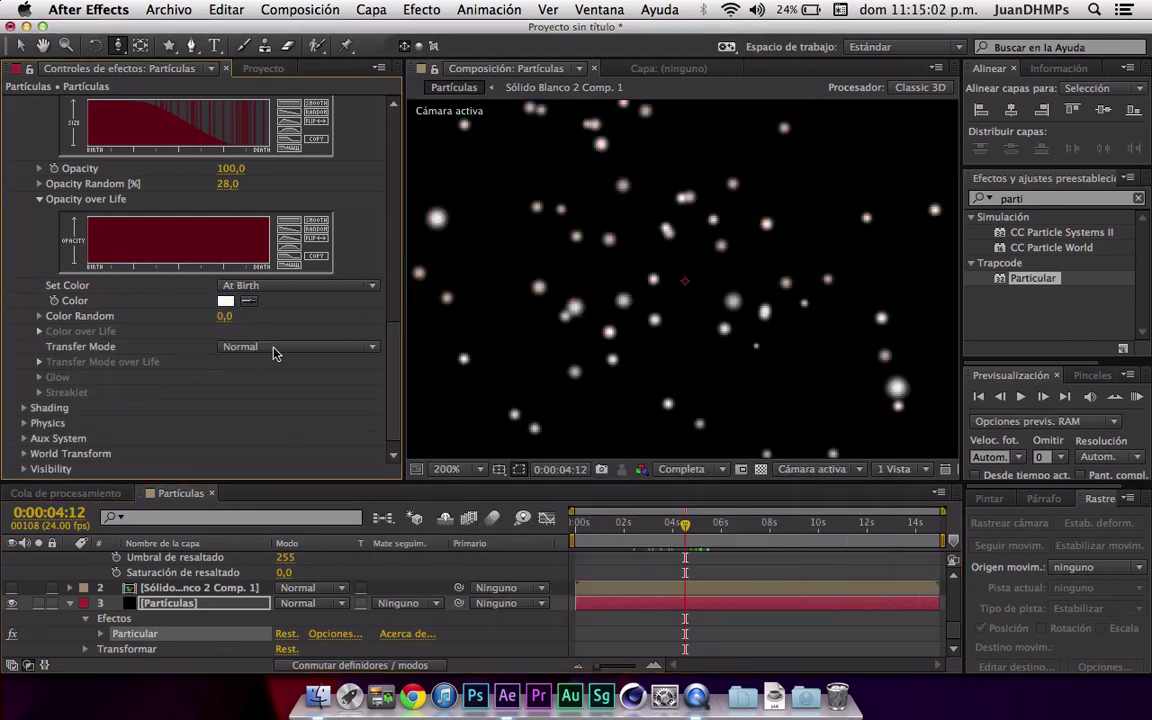
- Leave the Transfer Mode at Normal and bring up the new-layer options
{"action": "left_click", "coordinate": [305, 603]}
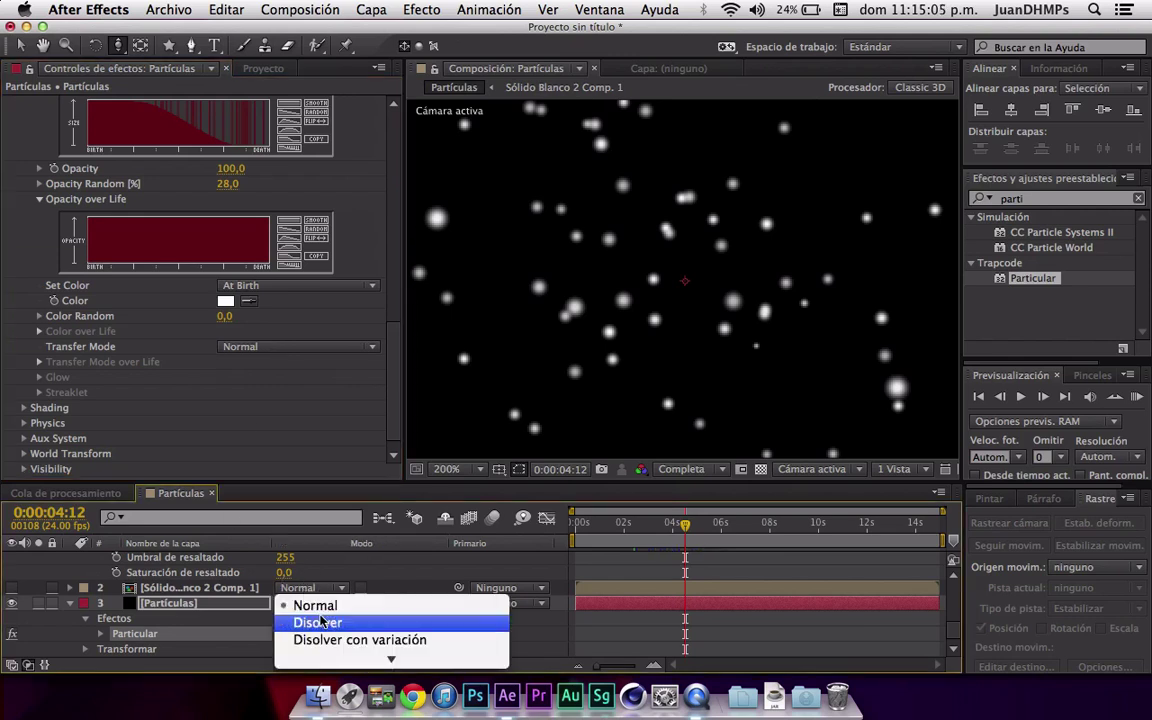
{"action": "left_click", "coordinate": [178, 485]}
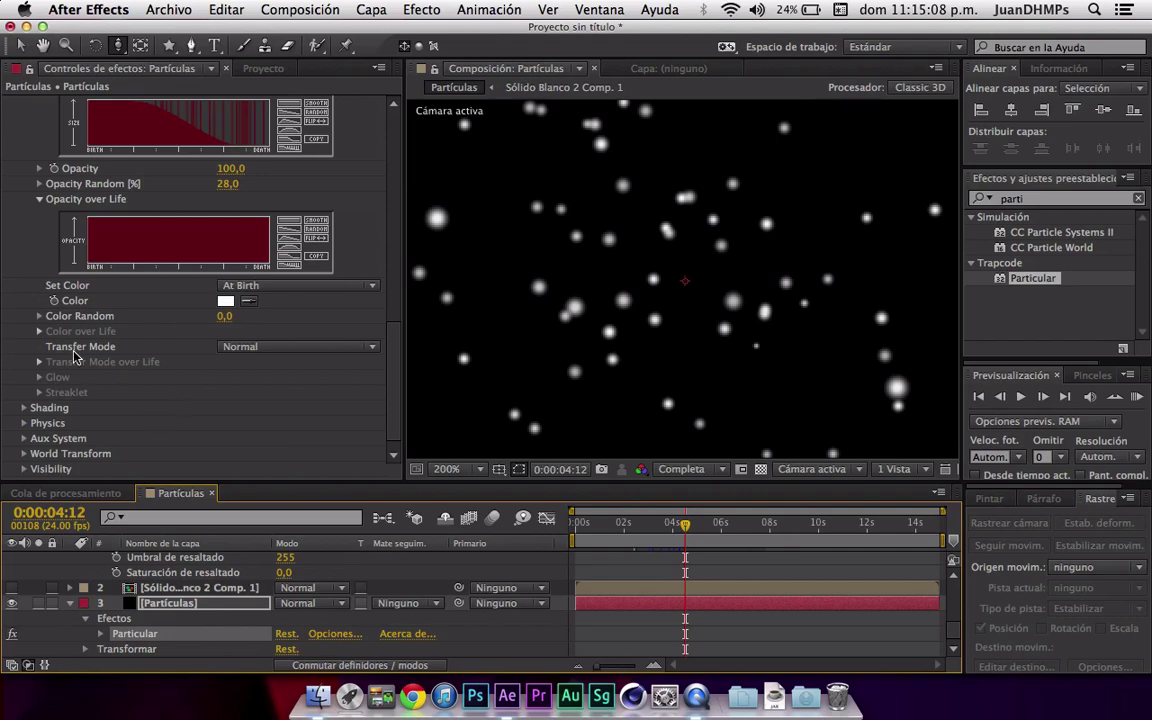
{"action": "scroll", "coordinate": [220, 157], "scroll_direction": "up", "scroll_amount": 5}
{"action": "scroll", "coordinate": [220, 157], "scroll_direction": "down", "scroll_amount": 5}
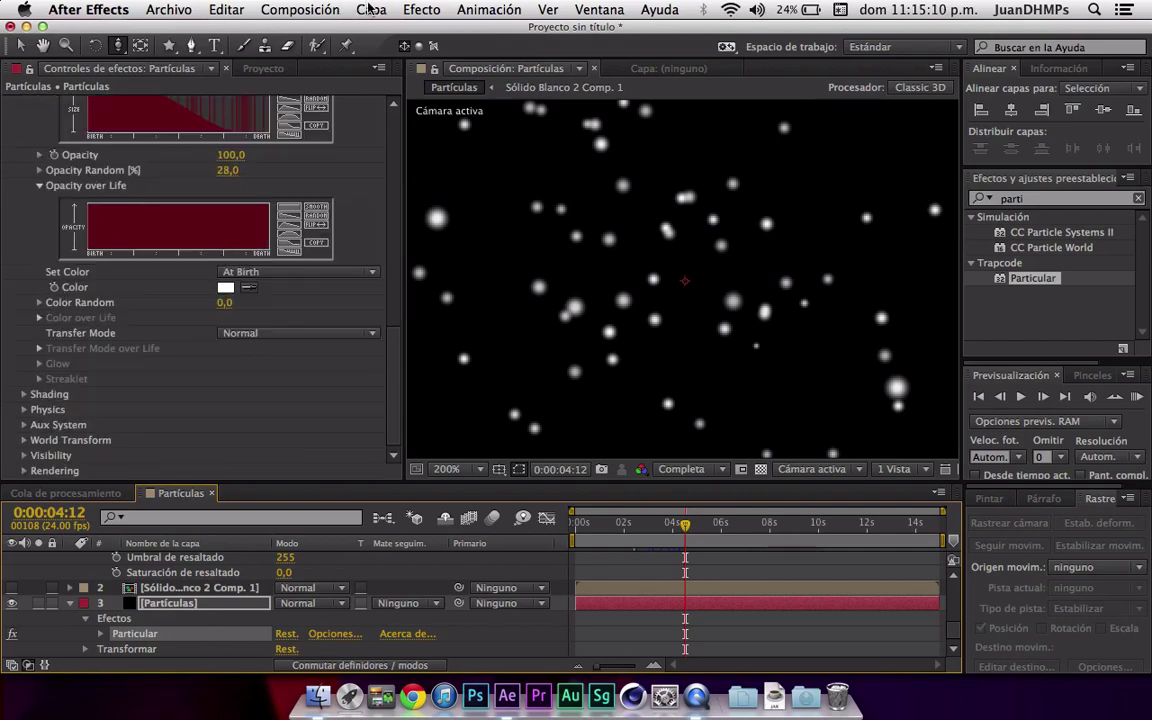
{"action": "left_click", "coordinate": [371, 9]}
- Create a point light named Luz 1 with Intensity 100
{"action": "mouse_move", "coordinate": [500, 31]}
{"action": "left_click", "coordinate": [812, 72]}
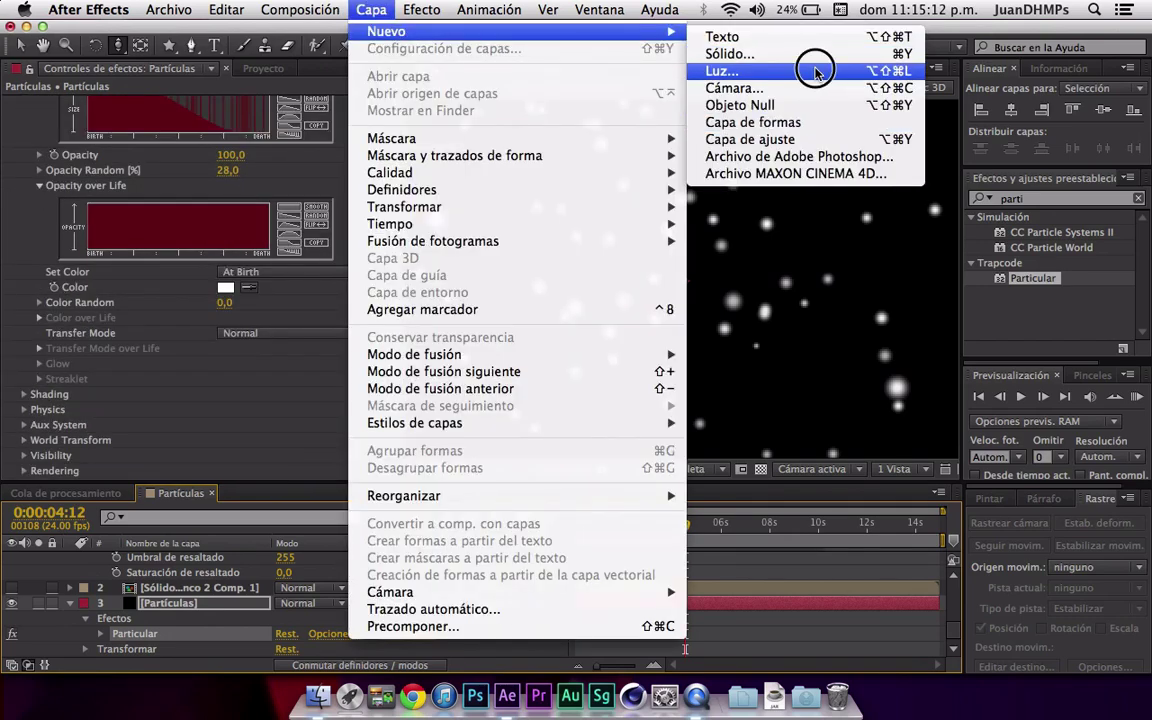
{"action": "left_click", "coordinate": [582, 255]}
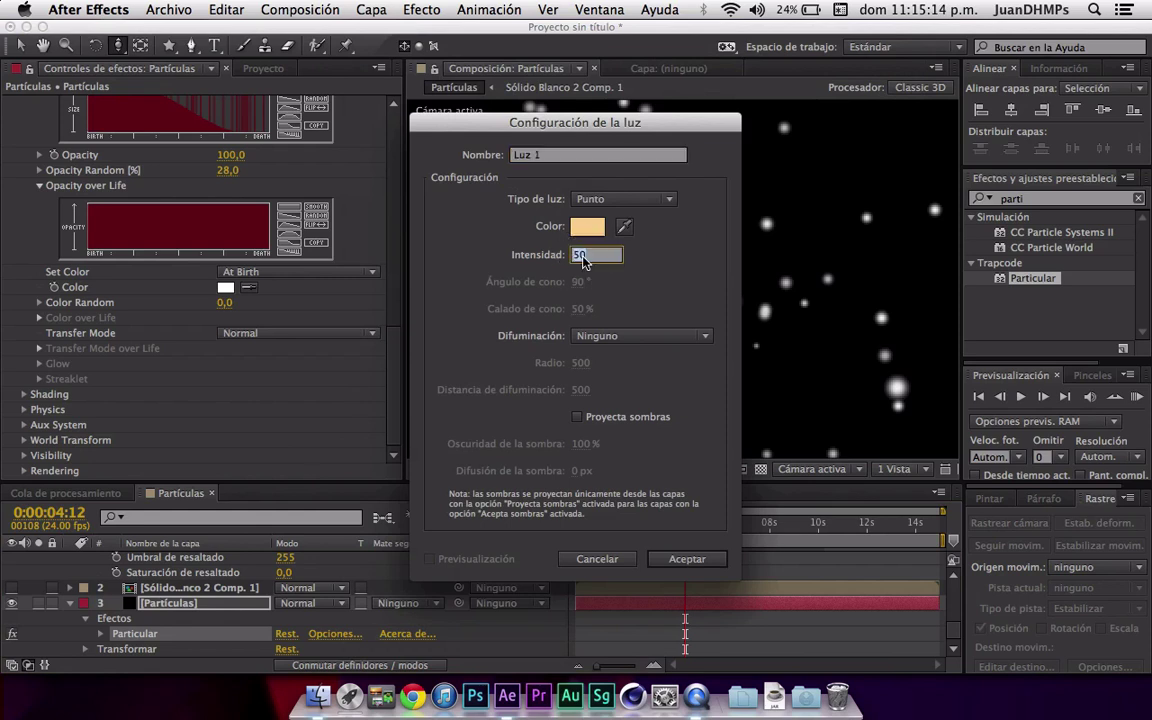
{"action": "type", "text": "100"}
{"action": "key", "text": "Return"}
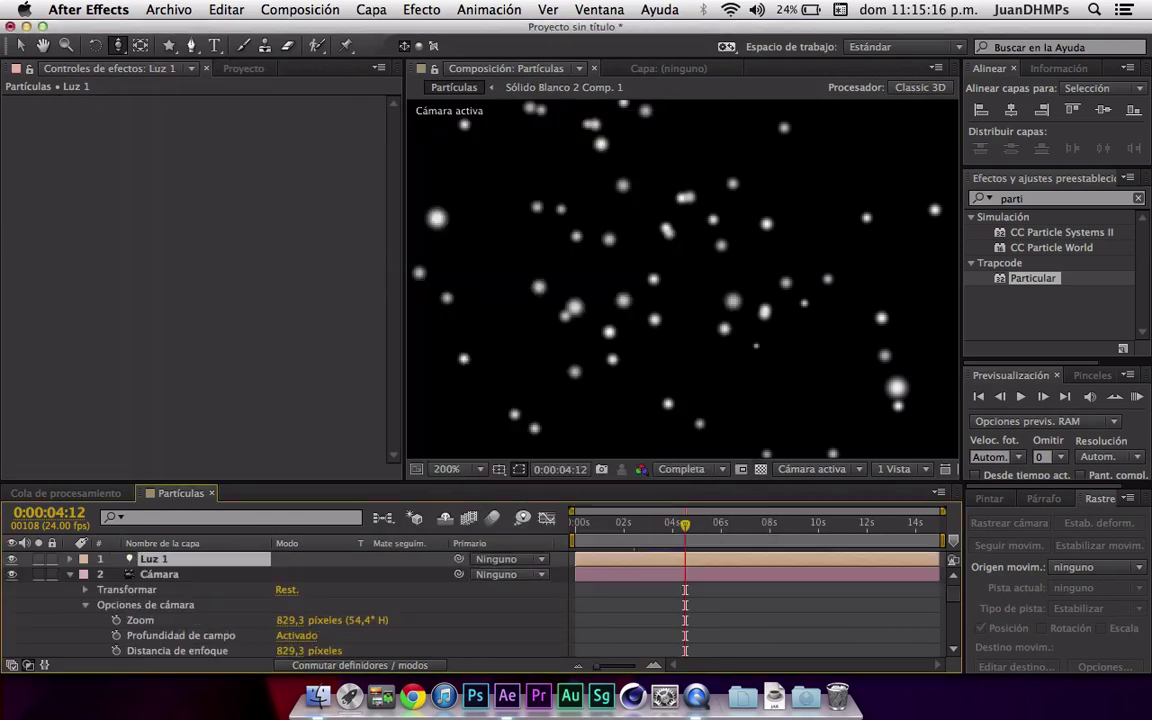
- Select the Partículas layer to show its Particular settings
{"action": "left_click", "coordinate": [155, 574]}
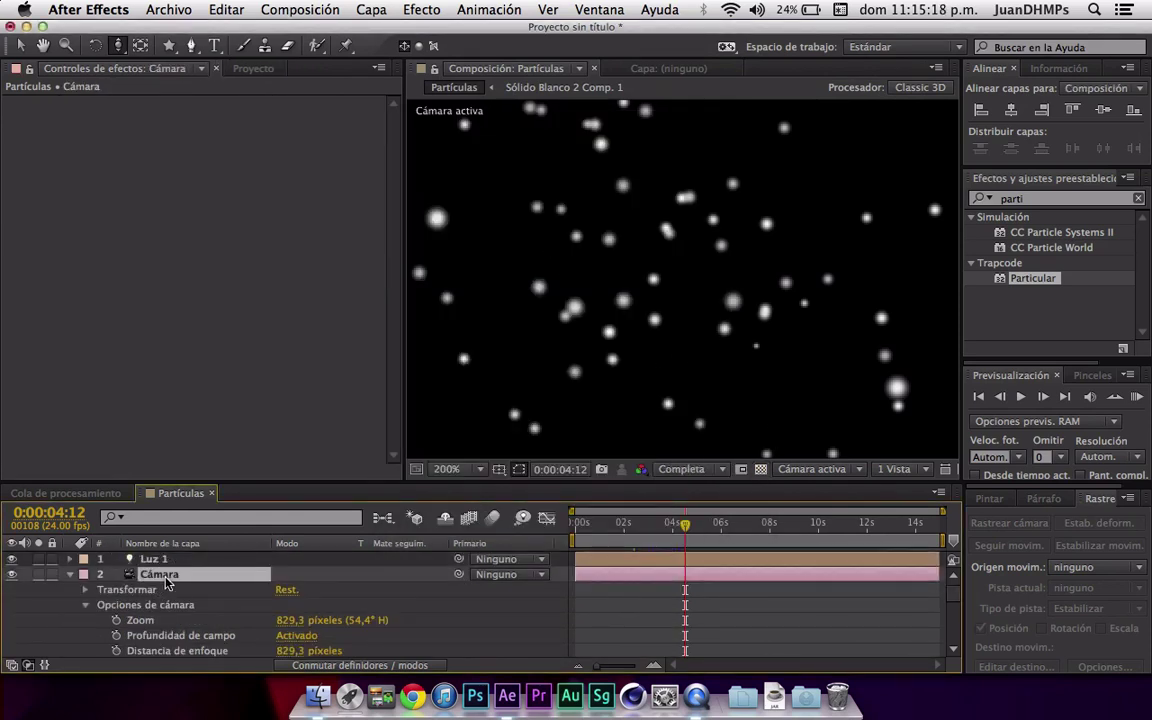
{"action": "scroll", "coordinate": [175, 605], "scroll_direction": "down", "scroll_amount": 5}
{"action": "left_click", "coordinate": [170, 603]}
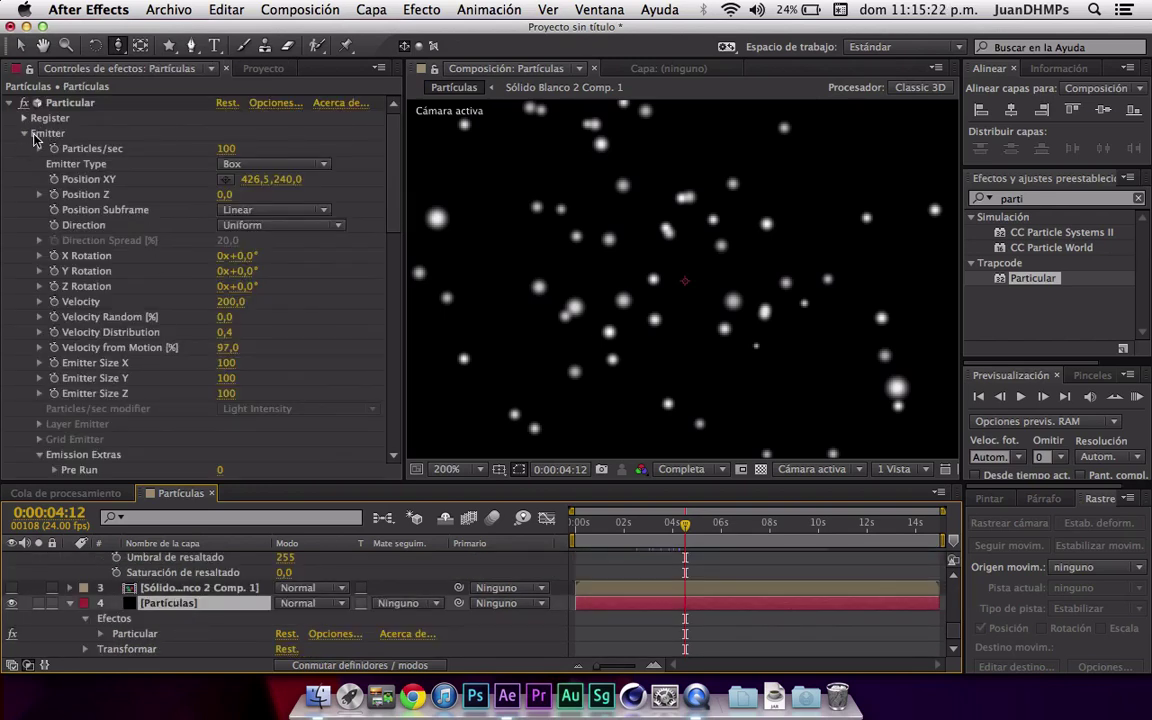
- Change Particular's Emitter Type from Box to Light(s)
{"action": "left_click", "coordinate": [254, 166]}
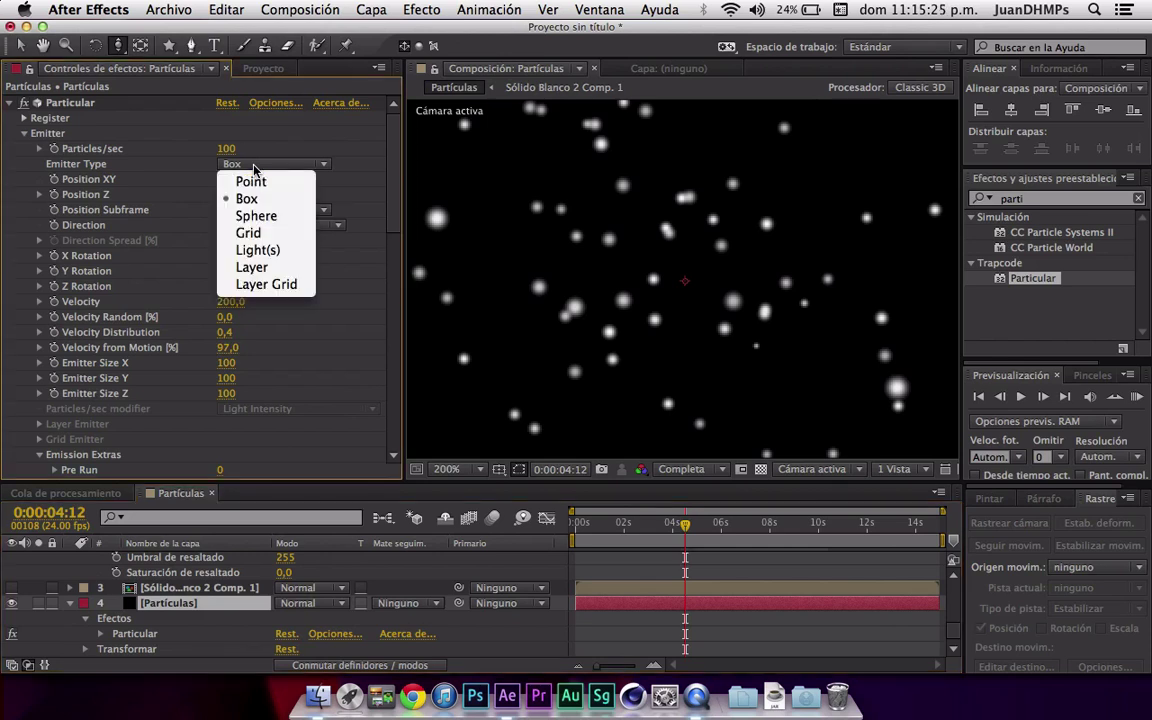
{"action": "left_click", "coordinate": [257, 250]}
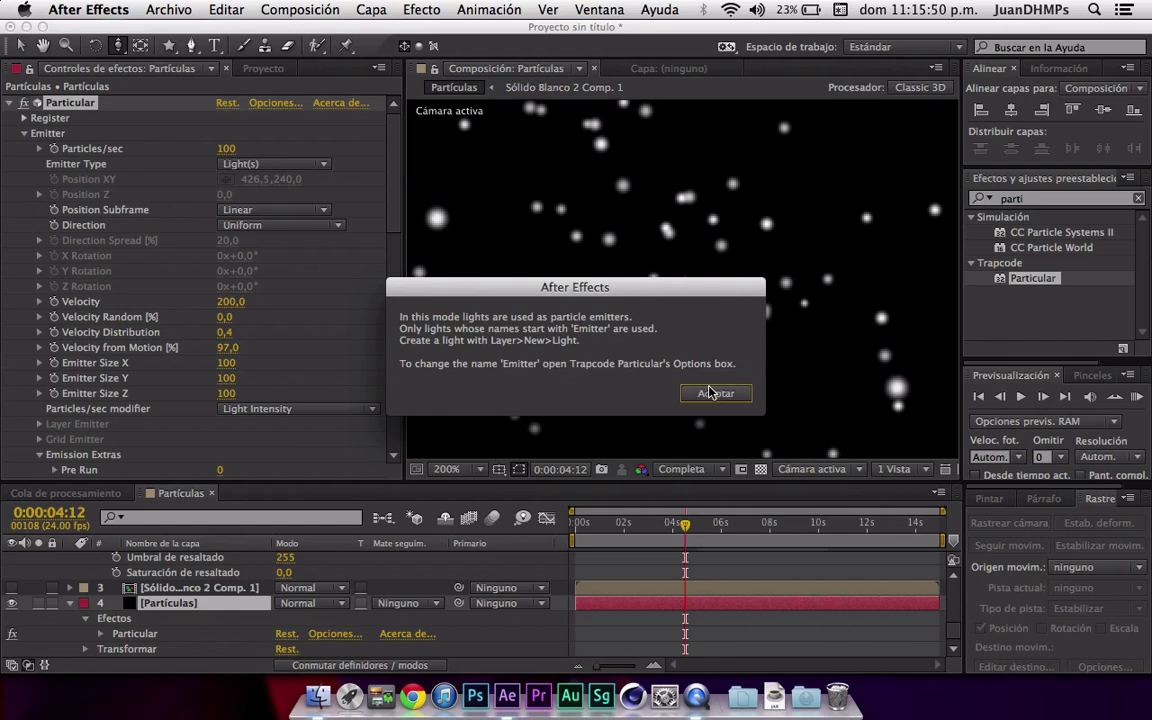
- Dismiss the light-emitter notice and set Particular's Light Emitter name prefix to 'Emisor'
{"action": "left_click", "coordinate": [709, 392]}
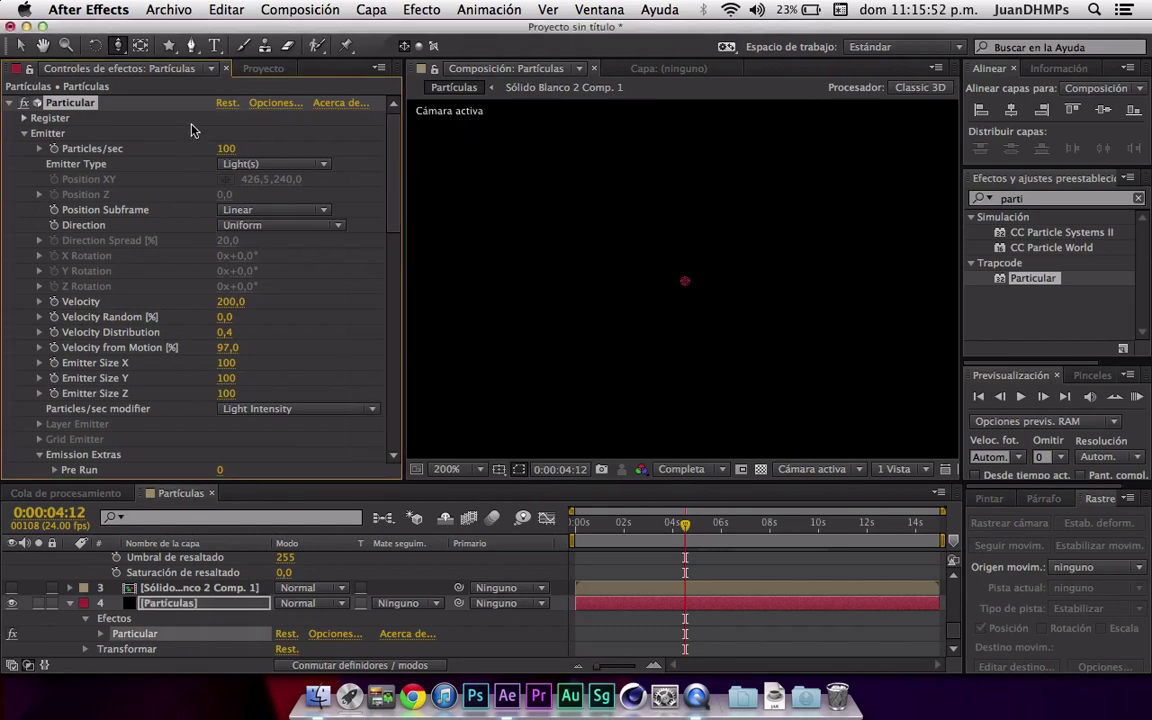
{"action": "left_click", "coordinate": [275, 103]}
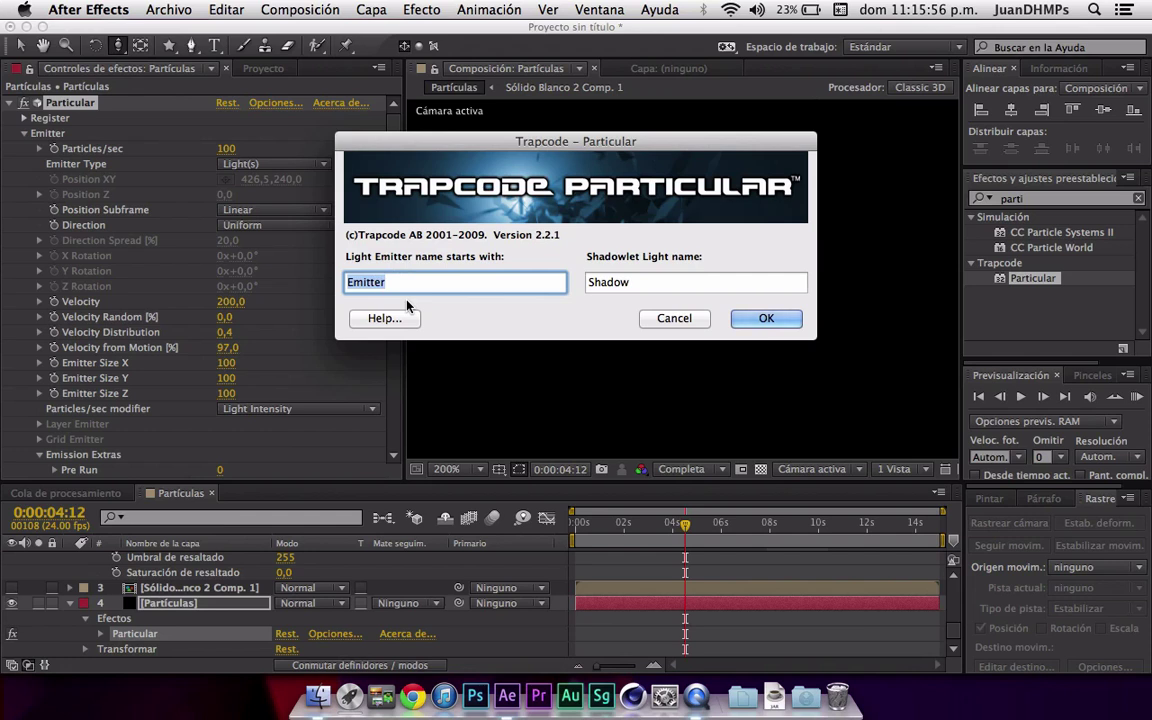
{"action": "type", "text": "Emisor"}
{"action": "key", "text": "Return"}
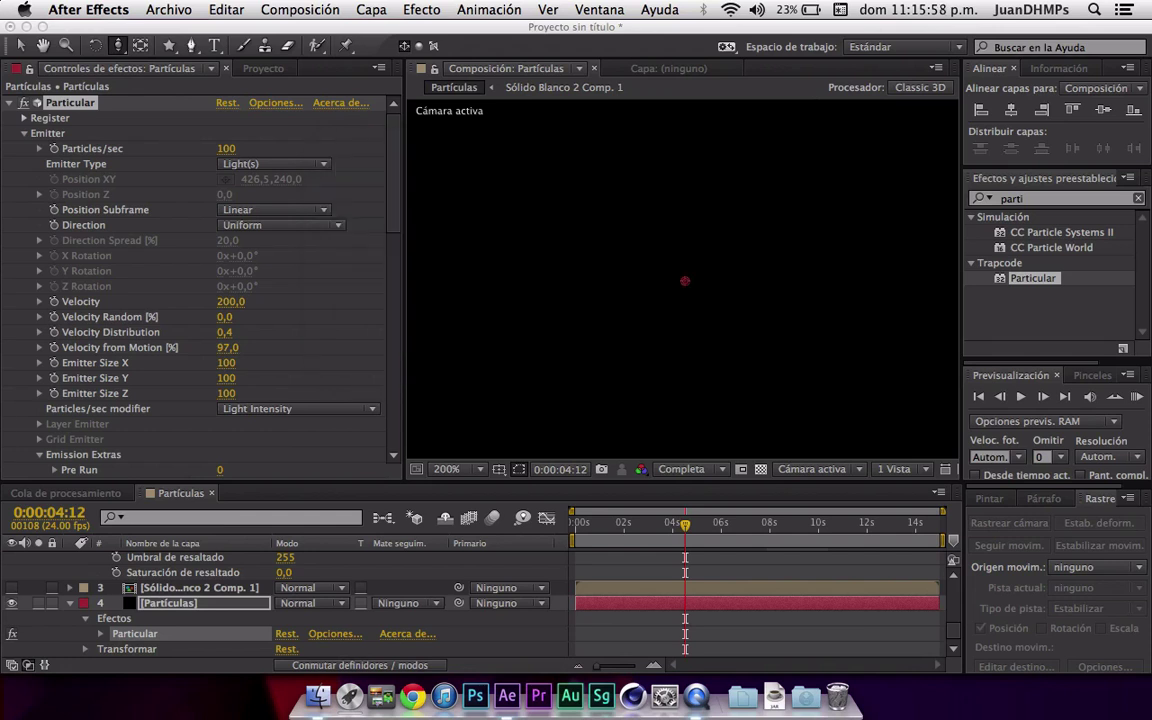
{"action": "scroll", "coordinate": [184, 568], "scroll_direction": "up", "scroll_amount": 8}
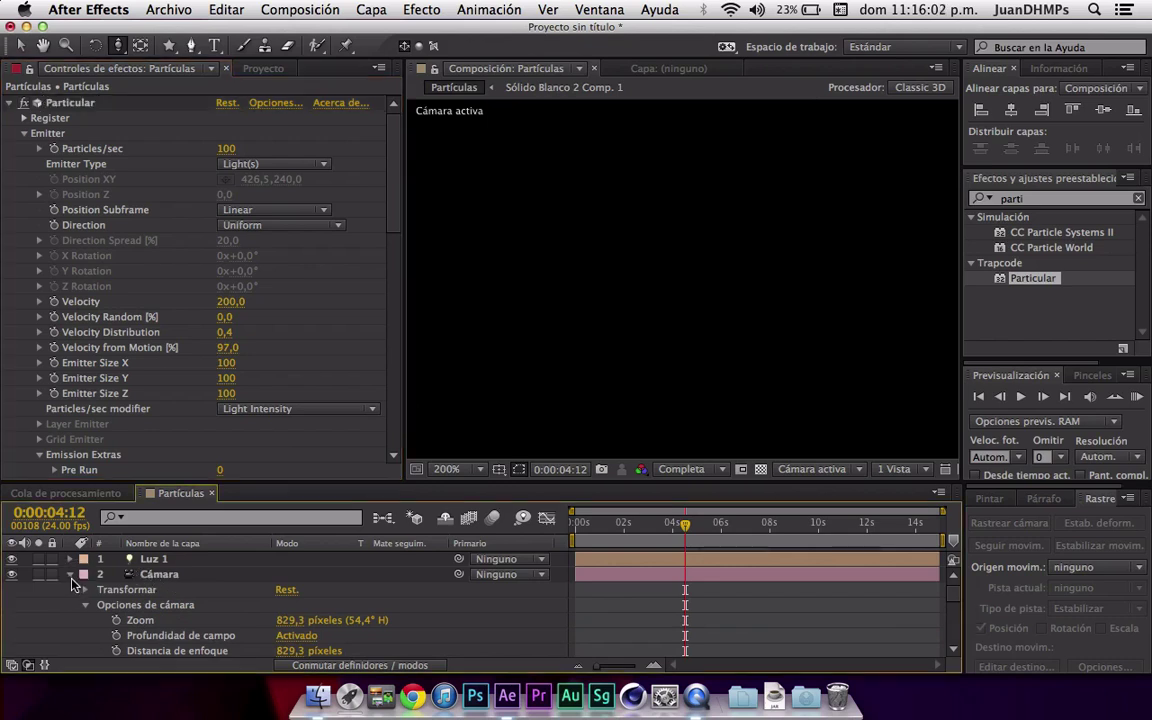
- Rename the Luz 1 light layer to 'Emisor' and orbit the view to see the emitted particles
{"action": "left_click", "coordinate": [67, 578]}
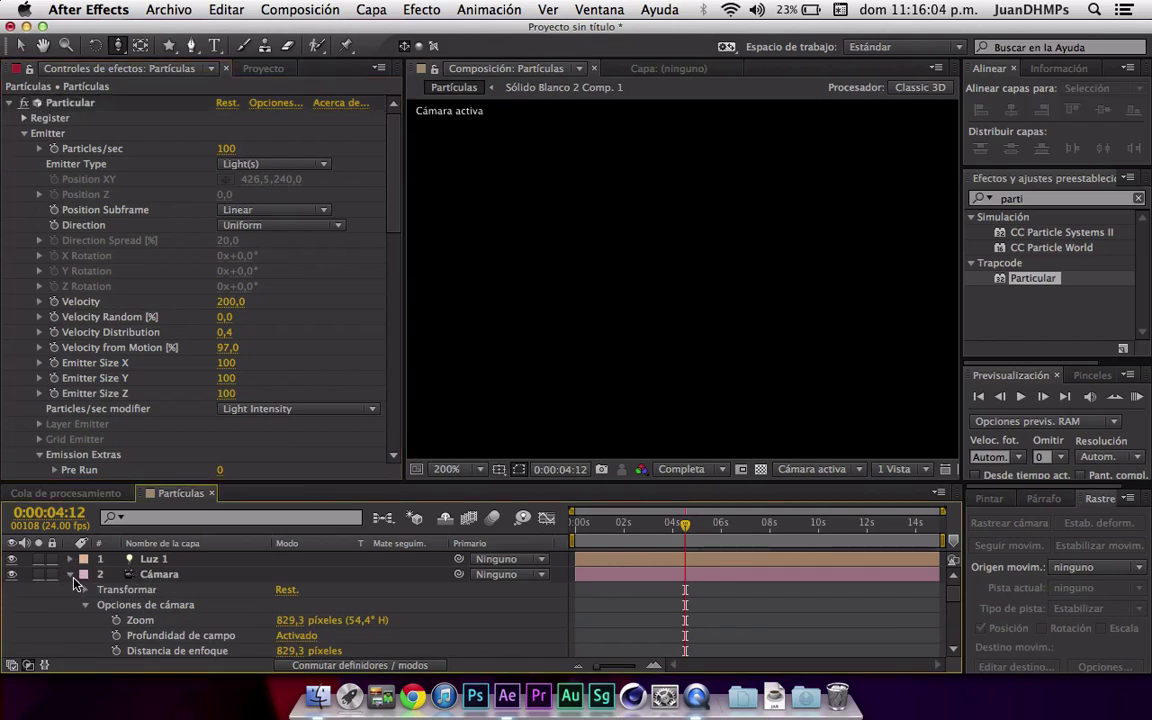
{"action": "left_click", "coordinate": [72, 577]}
{"action": "left_click", "coordinate": [148, 559]}
{"action": "key", "text": "Return"}
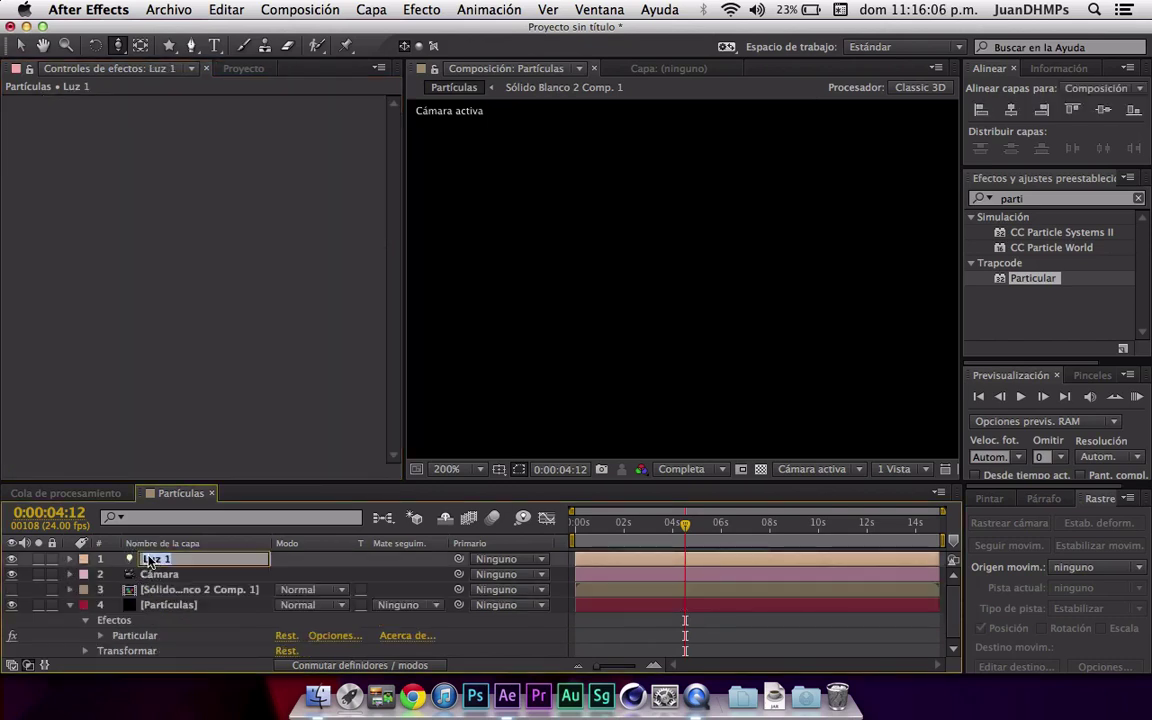
{"action": "type", "text": "Emisor"}
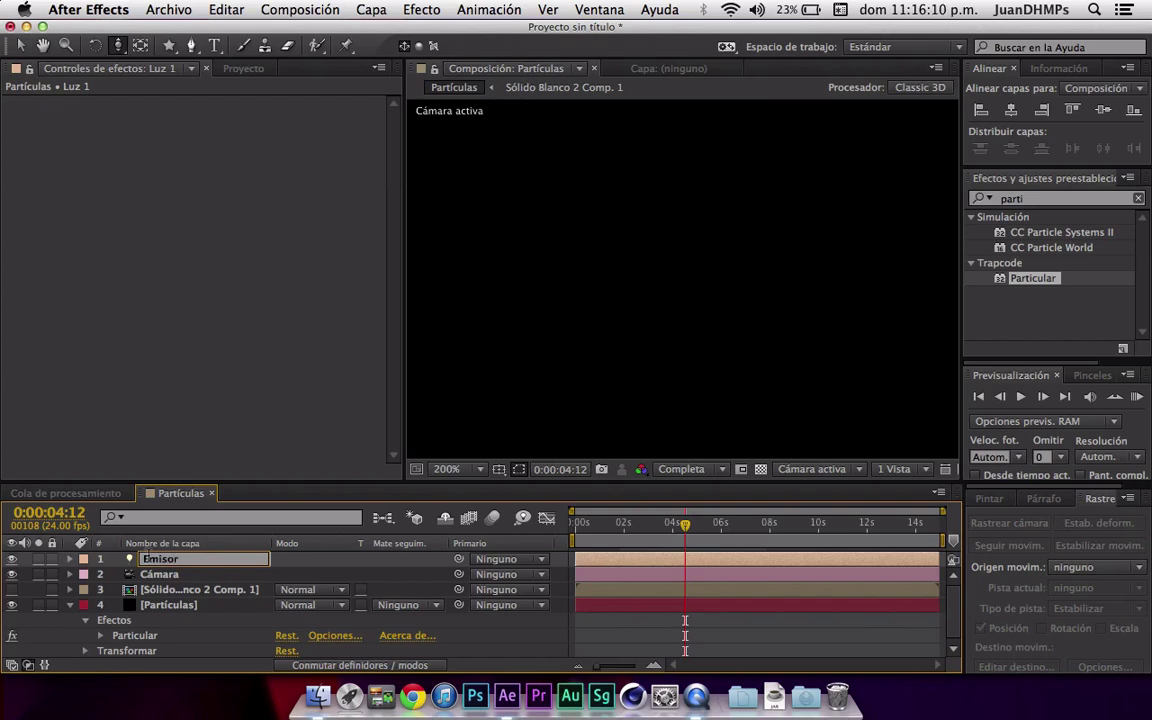
{"action": "key", "text": "Return"}
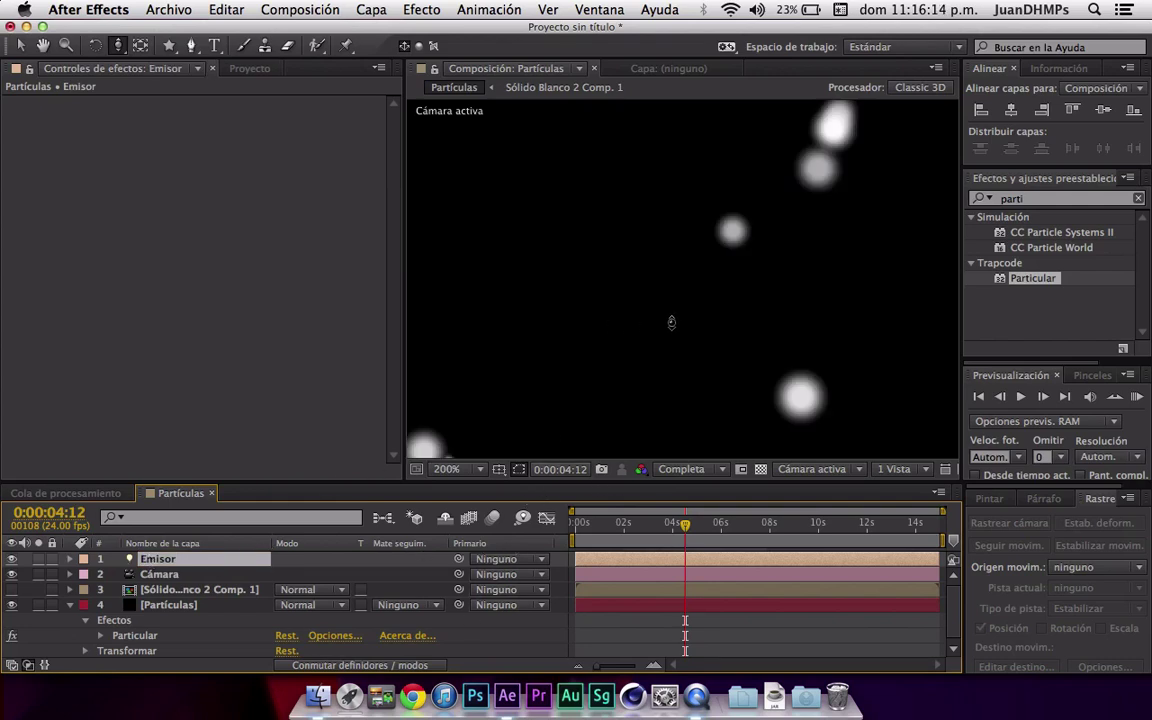
{"action": "mouse_move", "coordinate": [671, 321]}
{"action": "left_mouse_down"}
{"action": "mouse_move", "coordinate": [787, 276]}
{"action": "mouse_move", "coordinate": [796, 254]}
{"action": "left_mouse_up"}
- Create the shape layer Capa de formas 1 by placing a path point in the viewer
{"action": "key", "text": "g"}
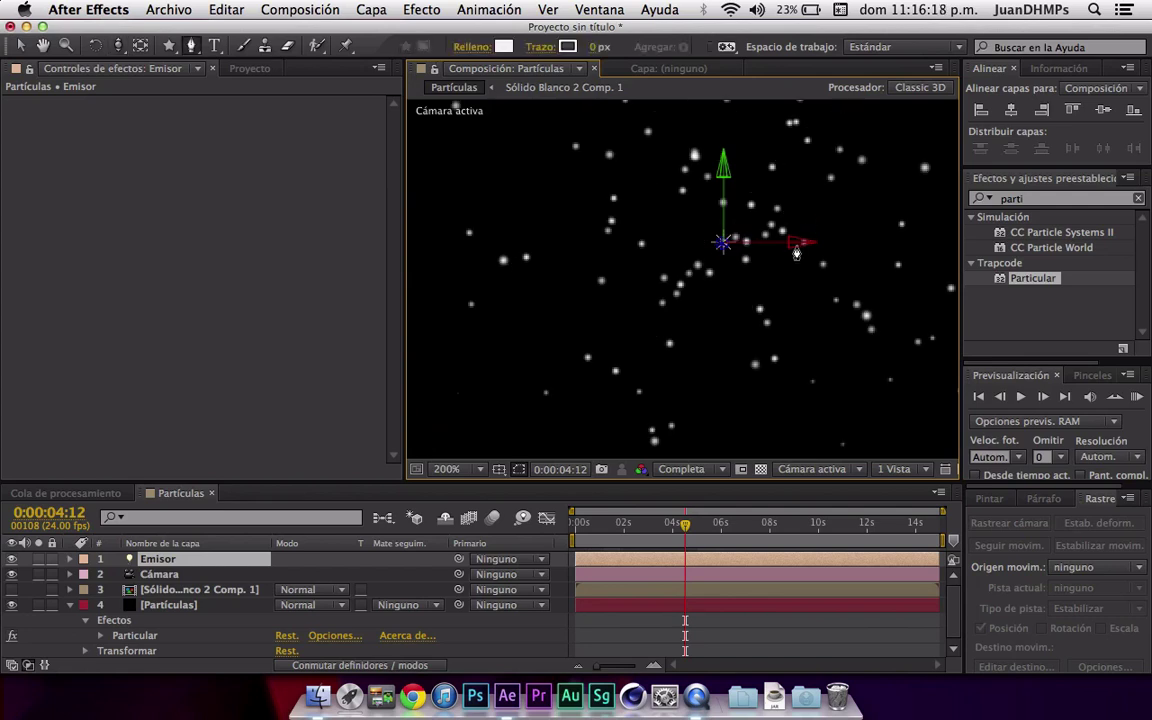
{"action": "left_click", "coordinate": [802, 240]}
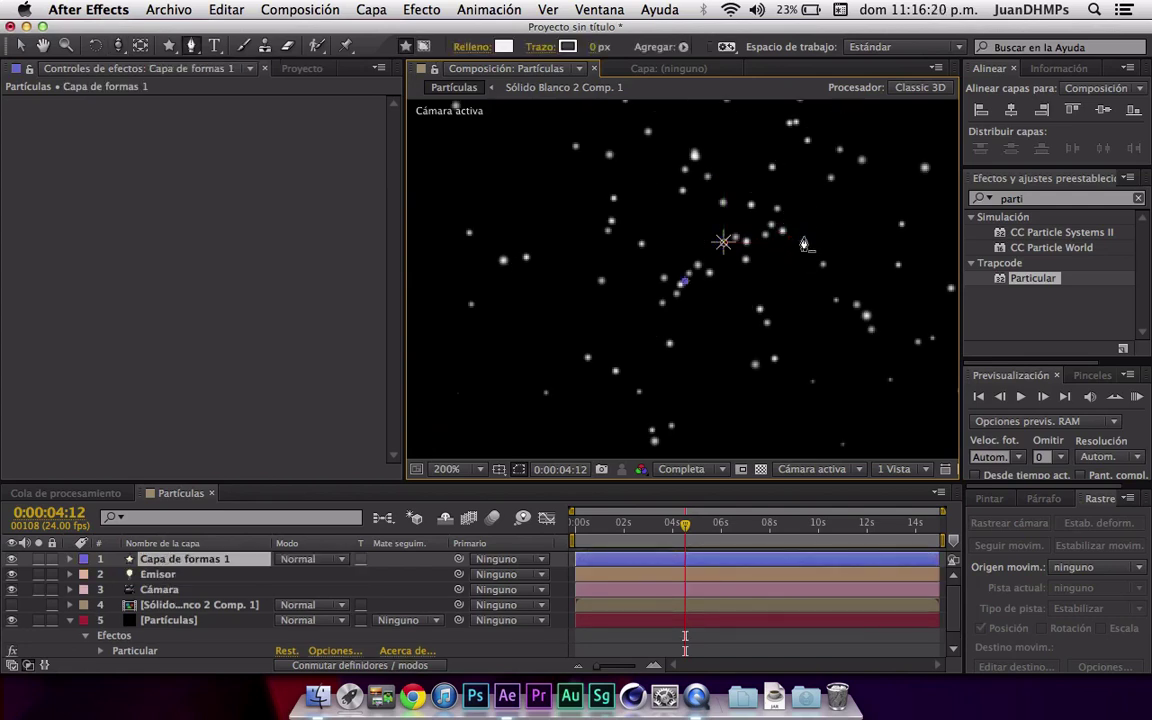
{"action": "key", "text": "v"}
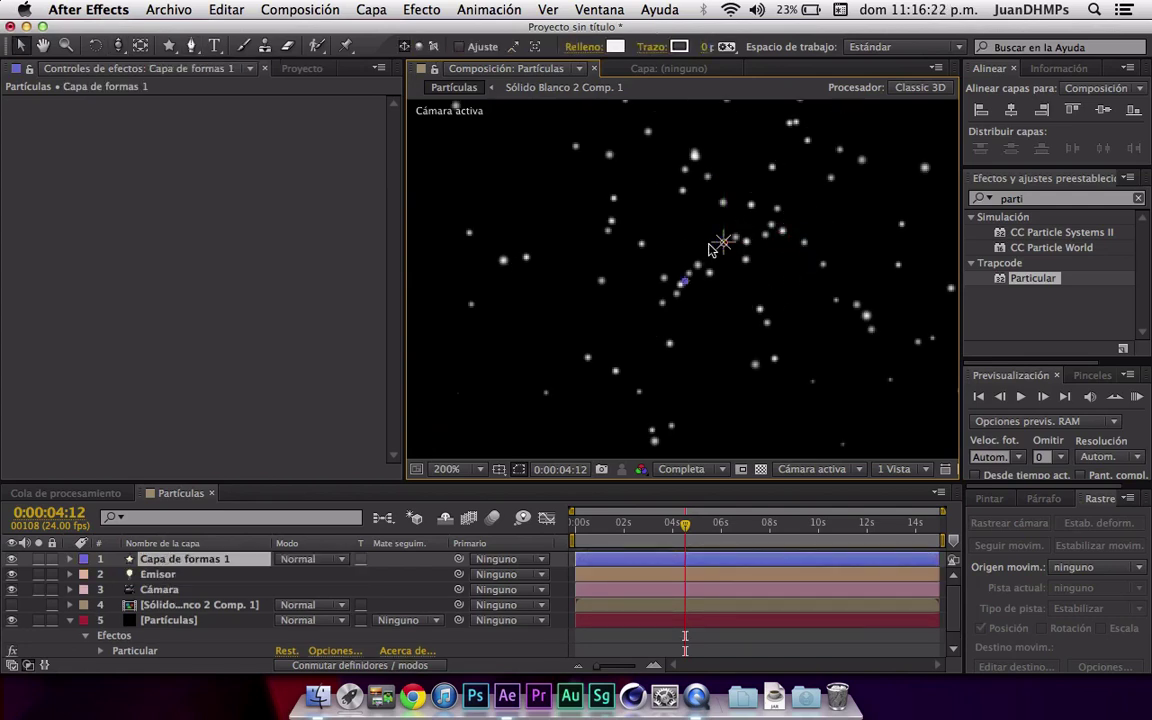
{"action": "left_click", "coordinate": [716, 243]}
{"action": "left_click", "coordinate": [706, 243]}
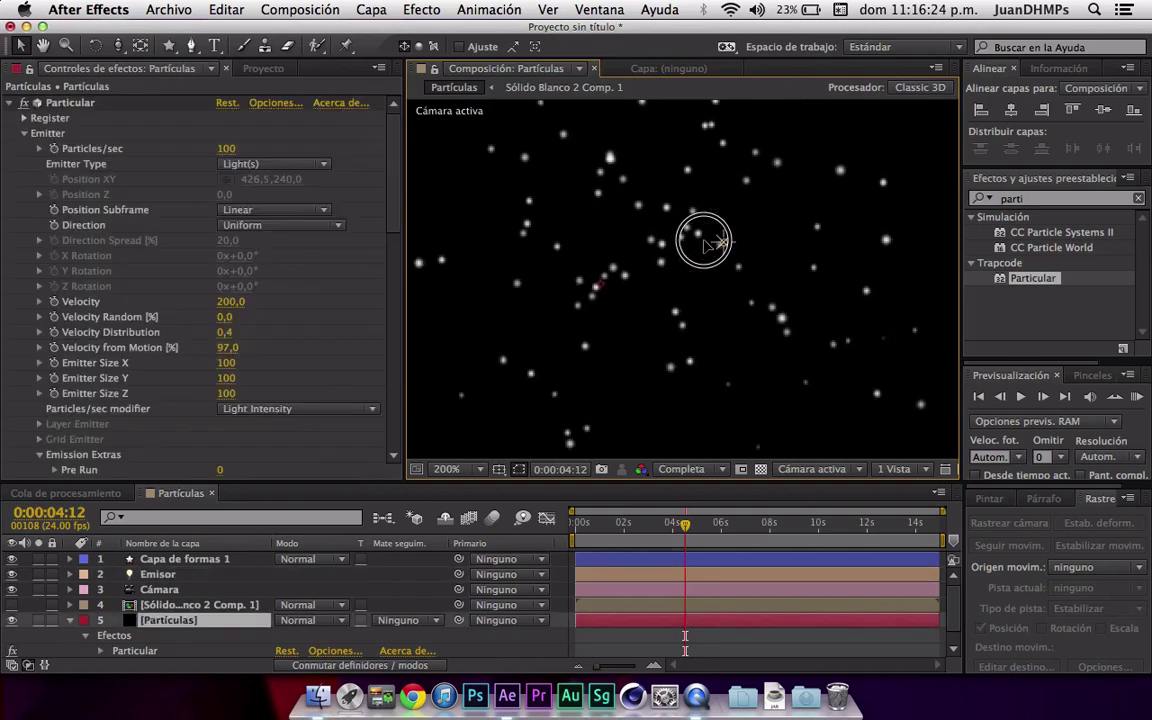
- Move the Emisor light left in the viewer, then reselect Partículas to show Particular's emitter settings
{"action": "key", "text": "a"}
{"action": "left_click", "coordinate": [724, 242]}
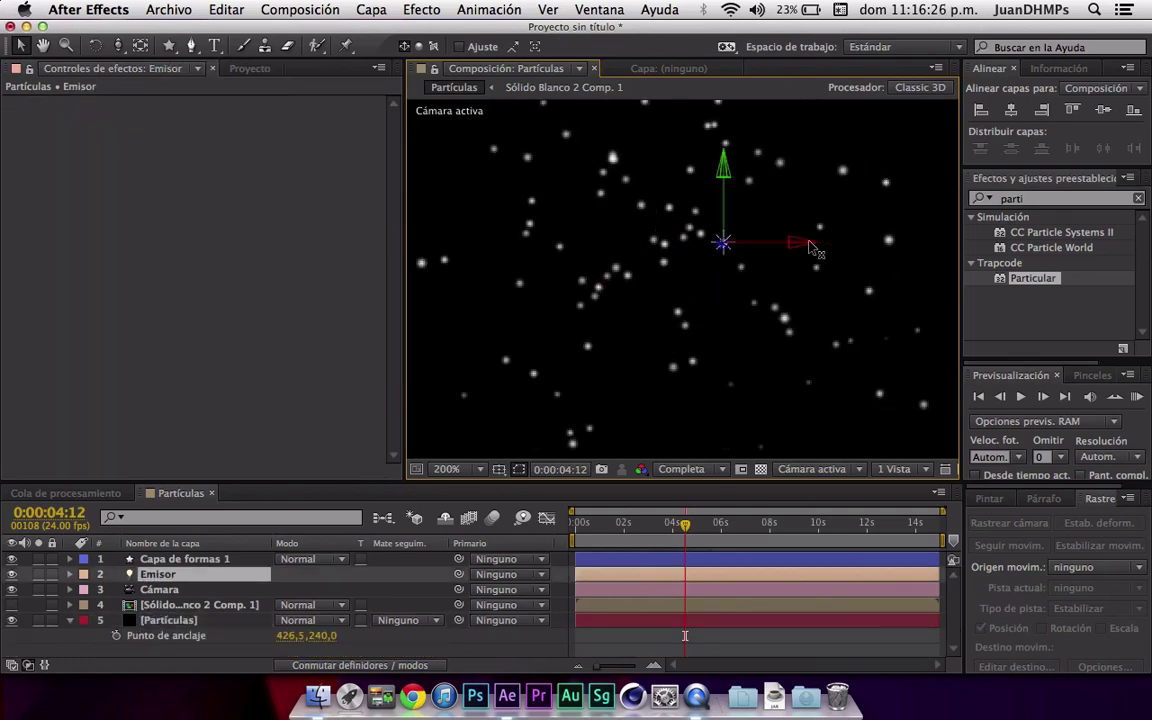
{"action": "left_click", "coordinate": [770, 247]}
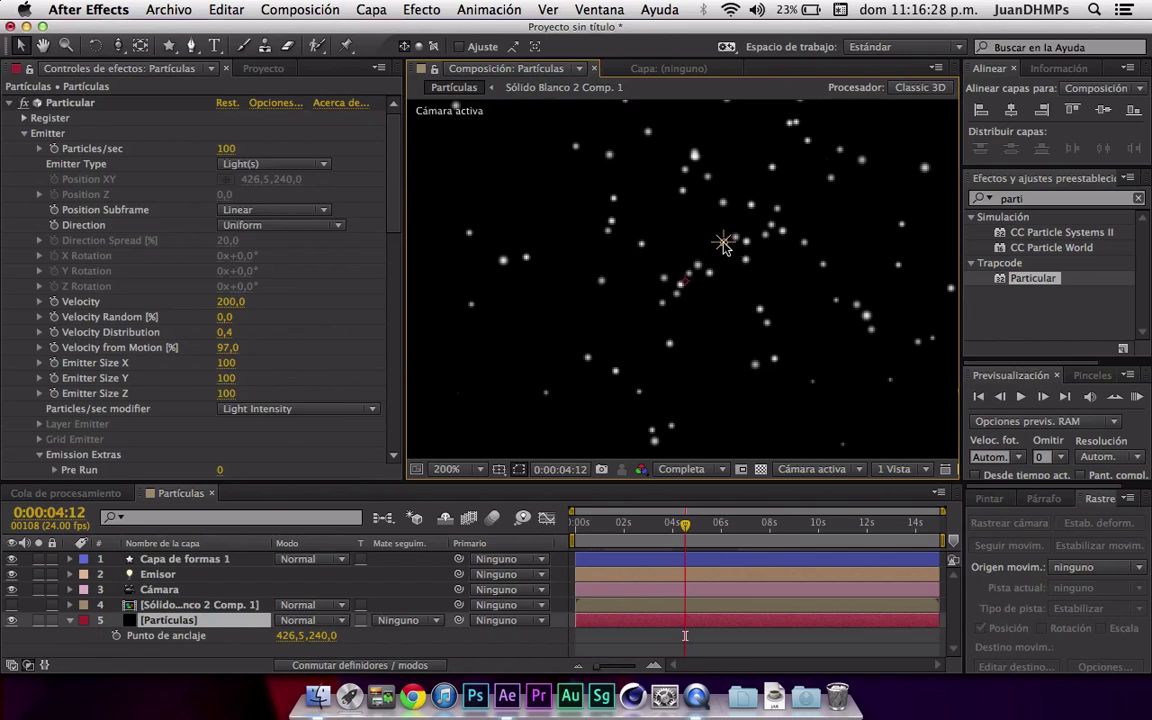
{"action": "left_click", "coordinate": [724, 243]}
{"action": "left_click", "coordinate": [771, 240]}
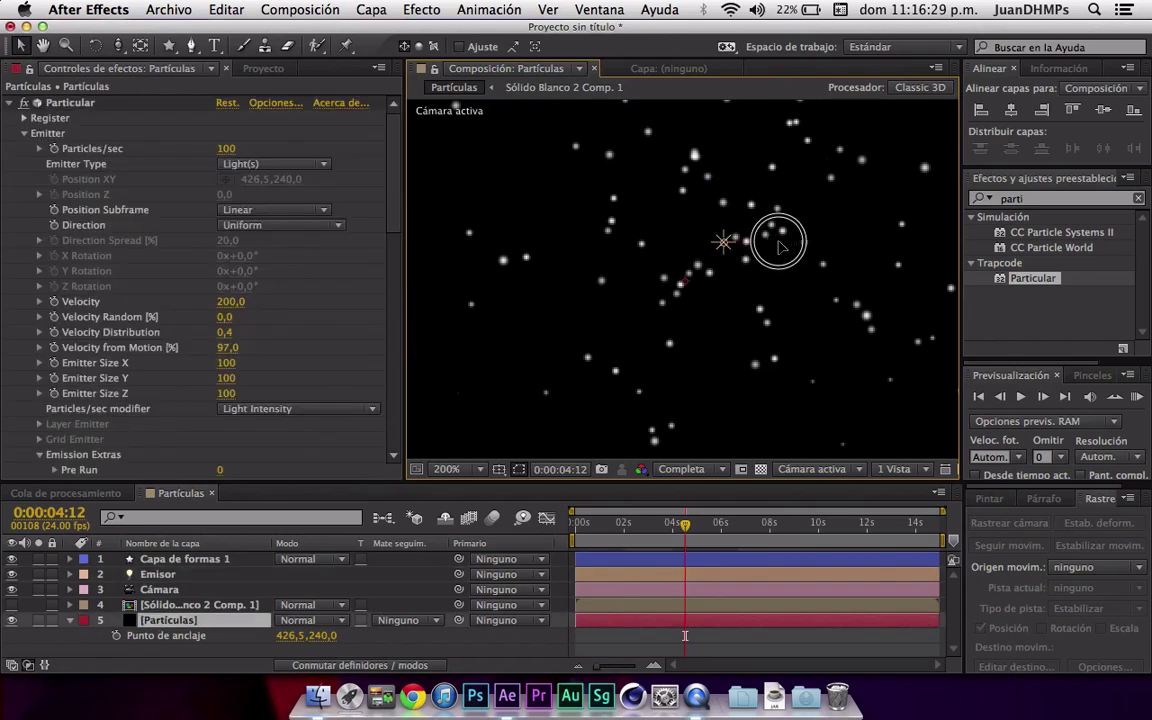
{"action": "left_click", "coordinate": [724, 242]}
{"action": "mouse_move", "coordinate": [726, 242]}
{"action": "left_mouse_down"}
{"action": "mouse_move", "coordinate": [697, 245]}
{"action": "mouse_move", "coordinate": [704, 229]}
{"action": "left_mouse_up"}
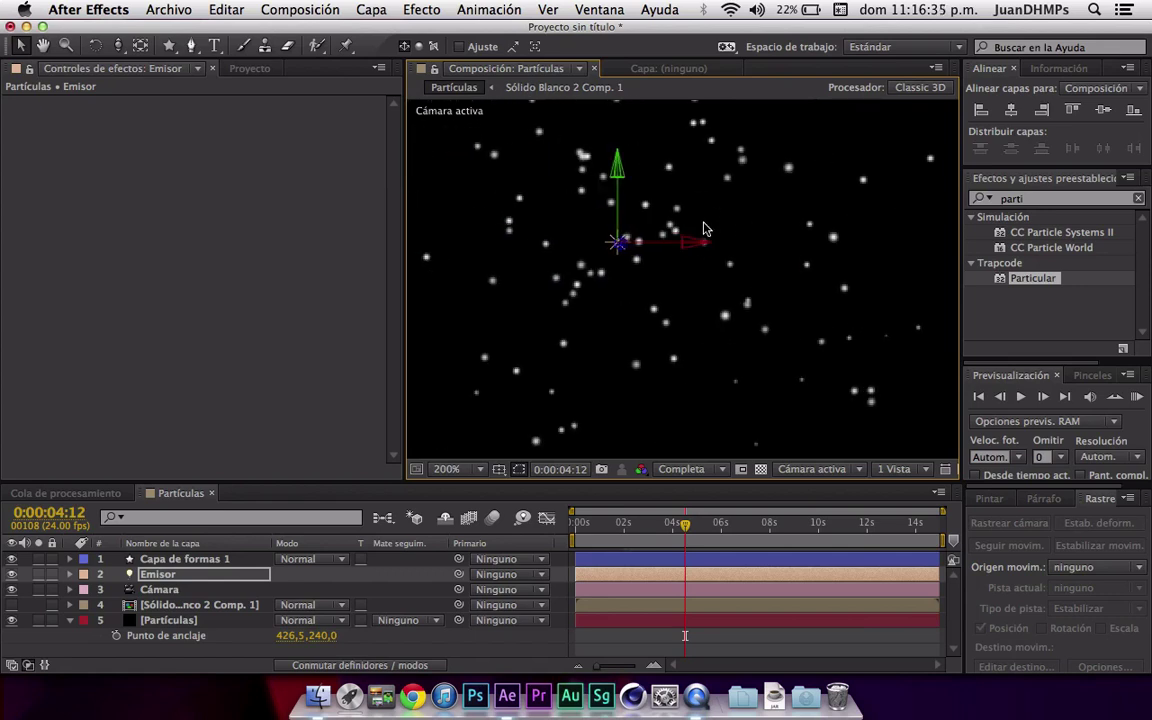
{"action": "left_click", "coordinate": [160, 559]}
{"action": "left_click", "coordinate": [155, 574]}
{"action": "left_click", "coordinate": [172, 621]}
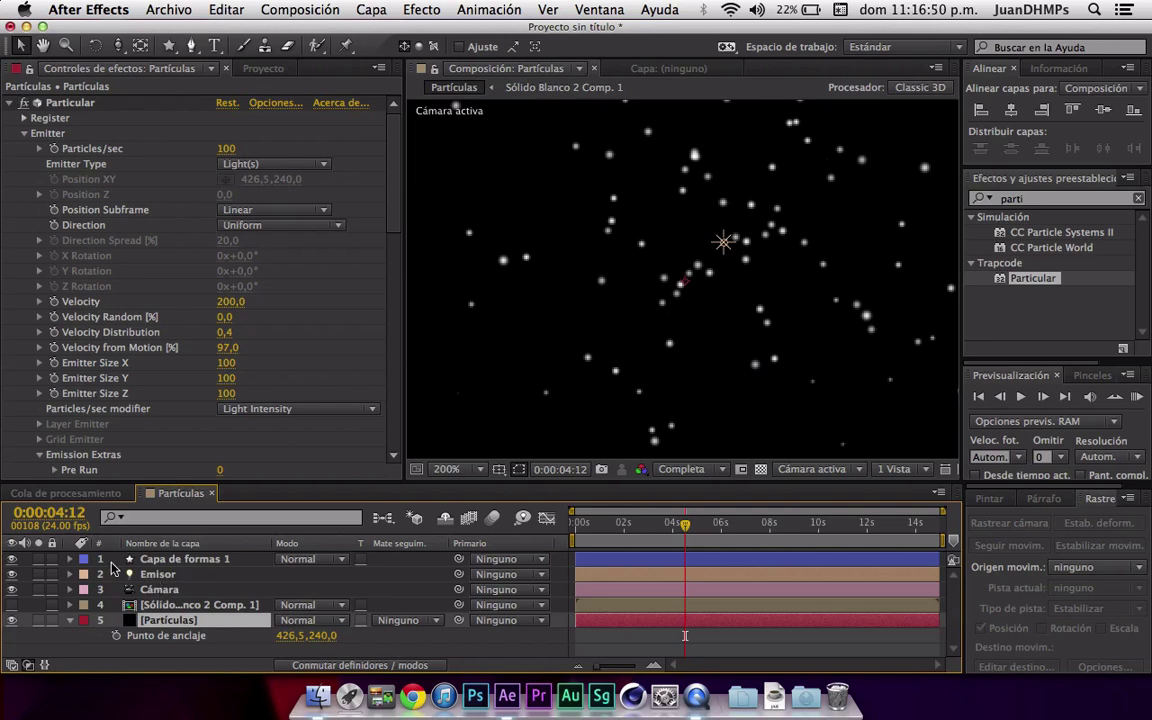
- Reveal the Emisor light's Opciones de luz and scrub its Intensidad upward
{"action": "left_click", "coordinate": [70, 575]}
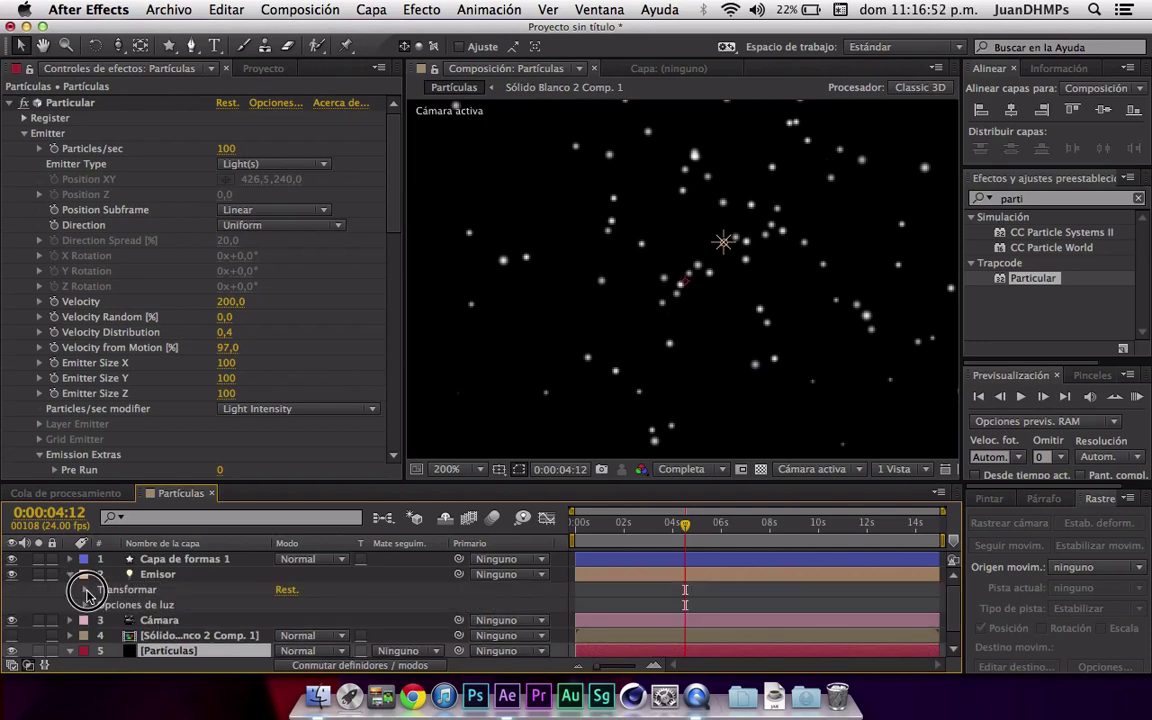
{"action": "left_click", "coordinate": [85, 590]}
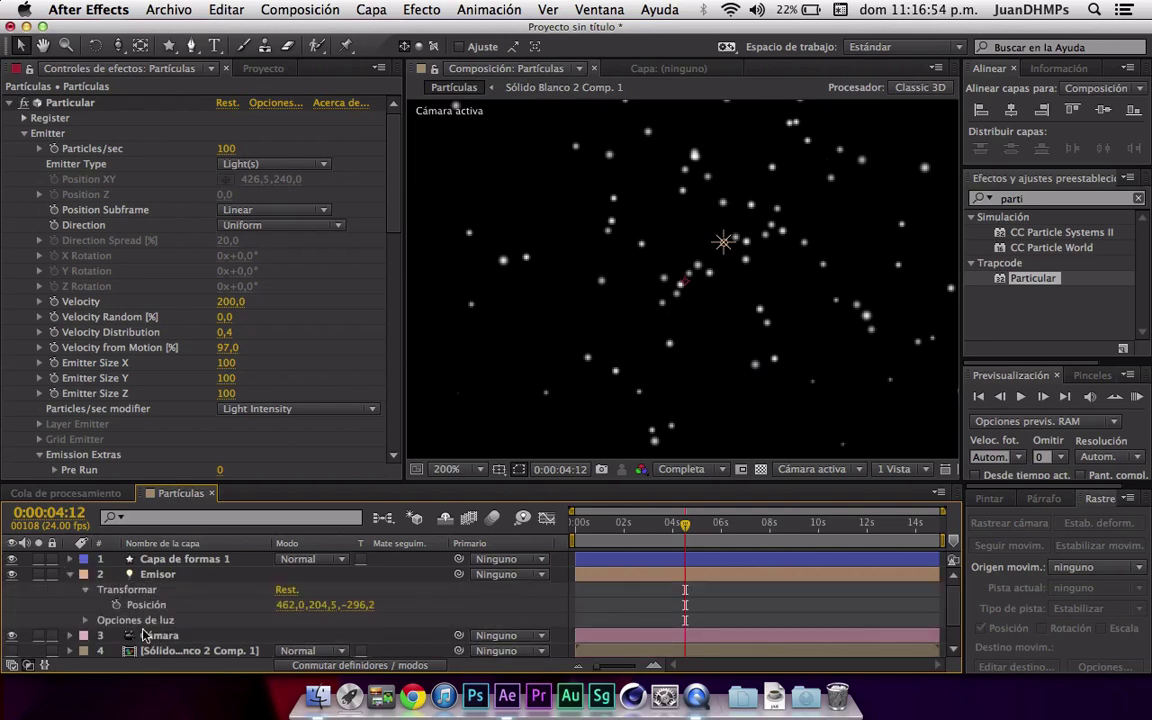
{"action": "left_click", "coordinate": [85, 620]}
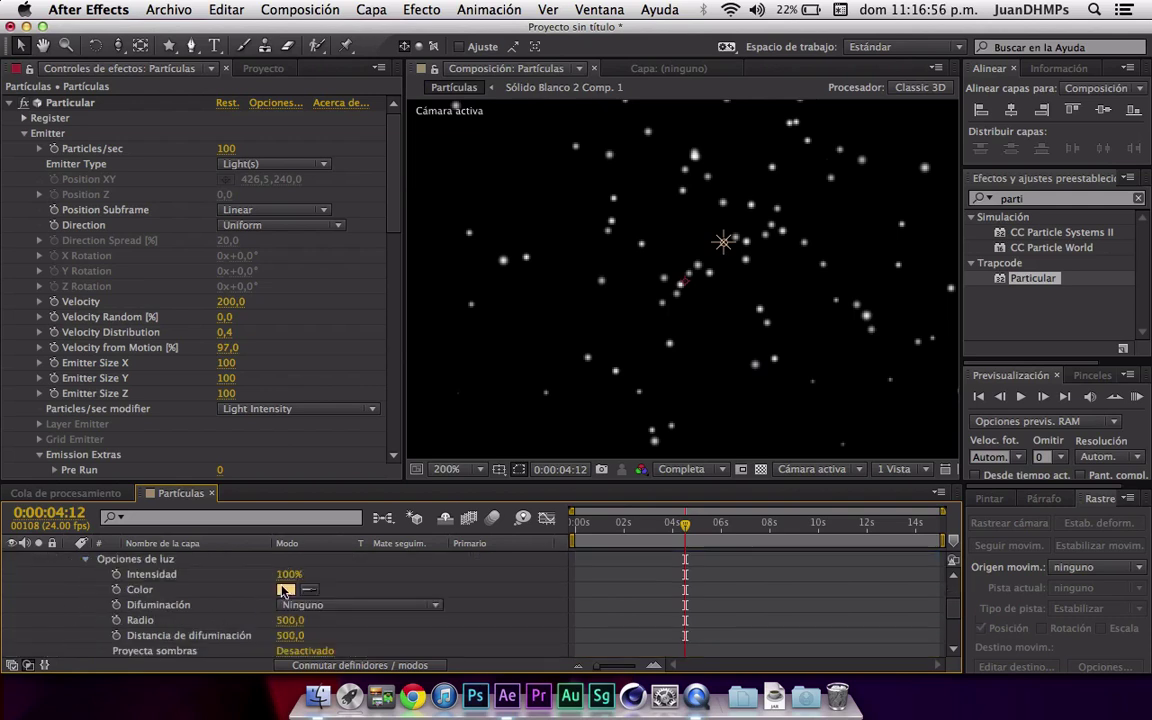
{"action": "mouse_move", "coordinate": [287, 575]}
{"action": "left_mouse_down"}
{"action": "mouse_move", "coordinate": [362, 585]}
{"action": "mouse_move", "coordinate": [527, 522]}
{"action": "left_mouse_up"}
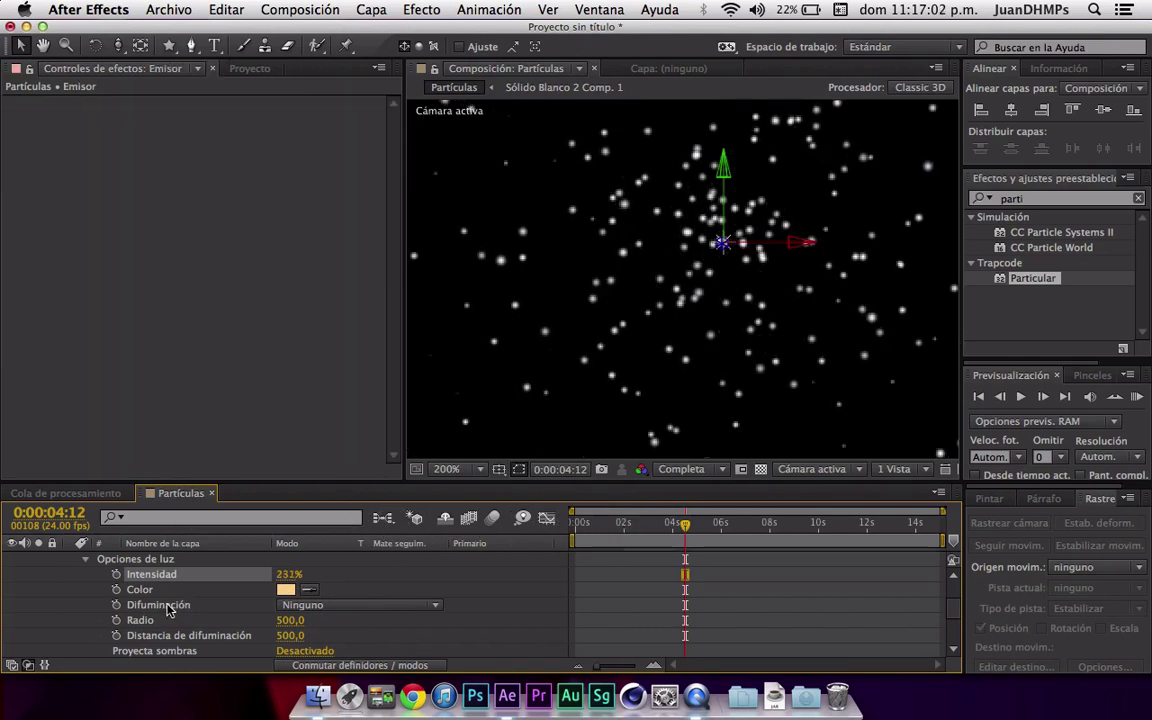
{"action": "scroll", "coordinate": [168, 610], "scroll_direction": "down", "scroll_amount": 2}
{"action": "scroll", "coordinate": [168, 610], "scroll_direction": "down", "scroll_amount": 3}
- Set Particular's Particles/sec modifier to None on the Partículas layer
{"action": "left_click", "coordinate": [168, 634]}
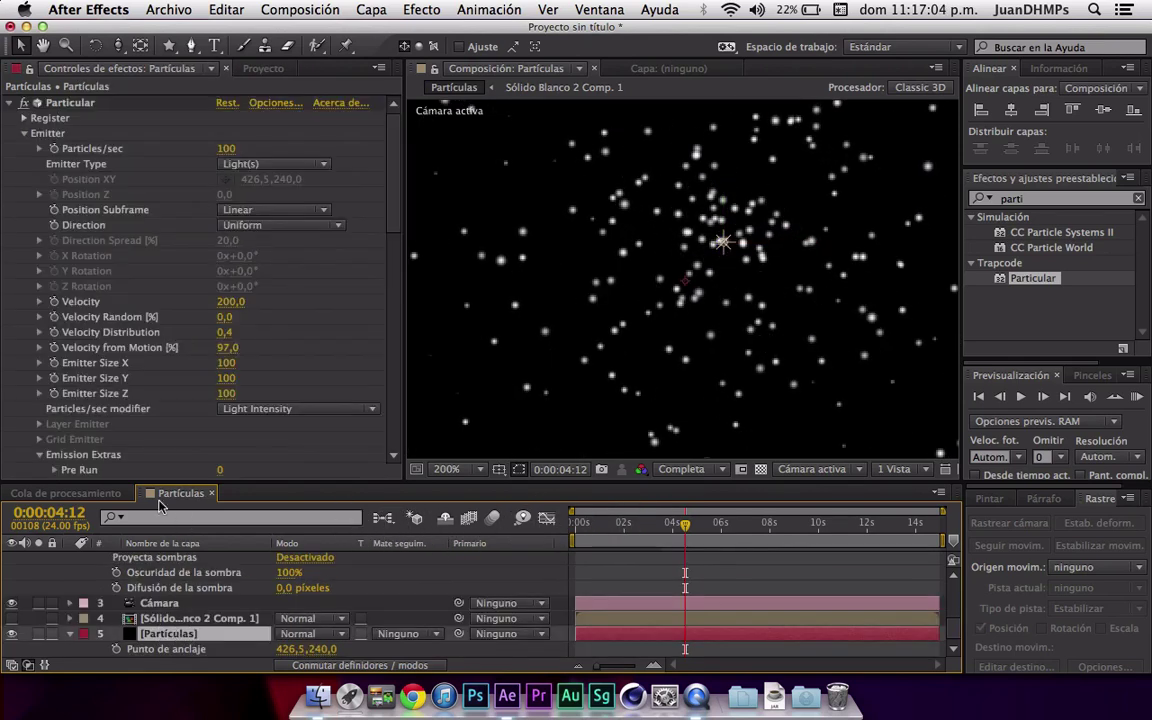
{"action": "left_click", "coordinate": [289, 410]}
{"action": "left_click", "coordinate": [289, 426]}
{"action": "left_click", "coordinate": [290, 411]}
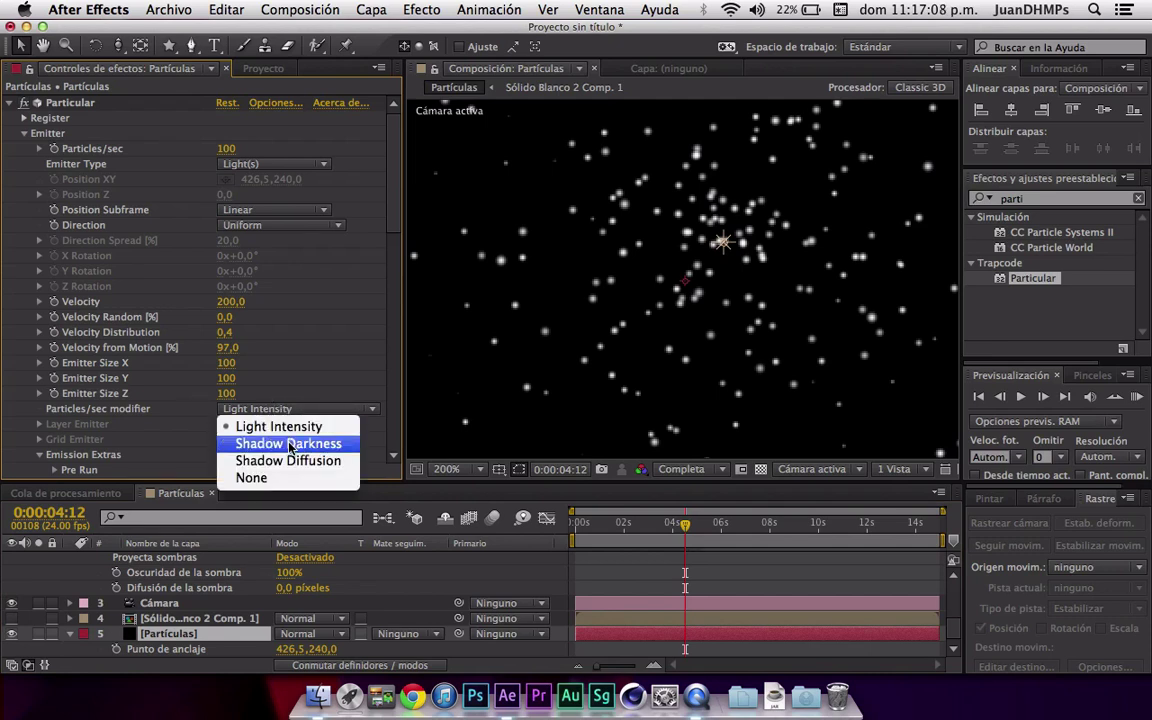
{"action": "left_click", "coordinate": [290, 426]}
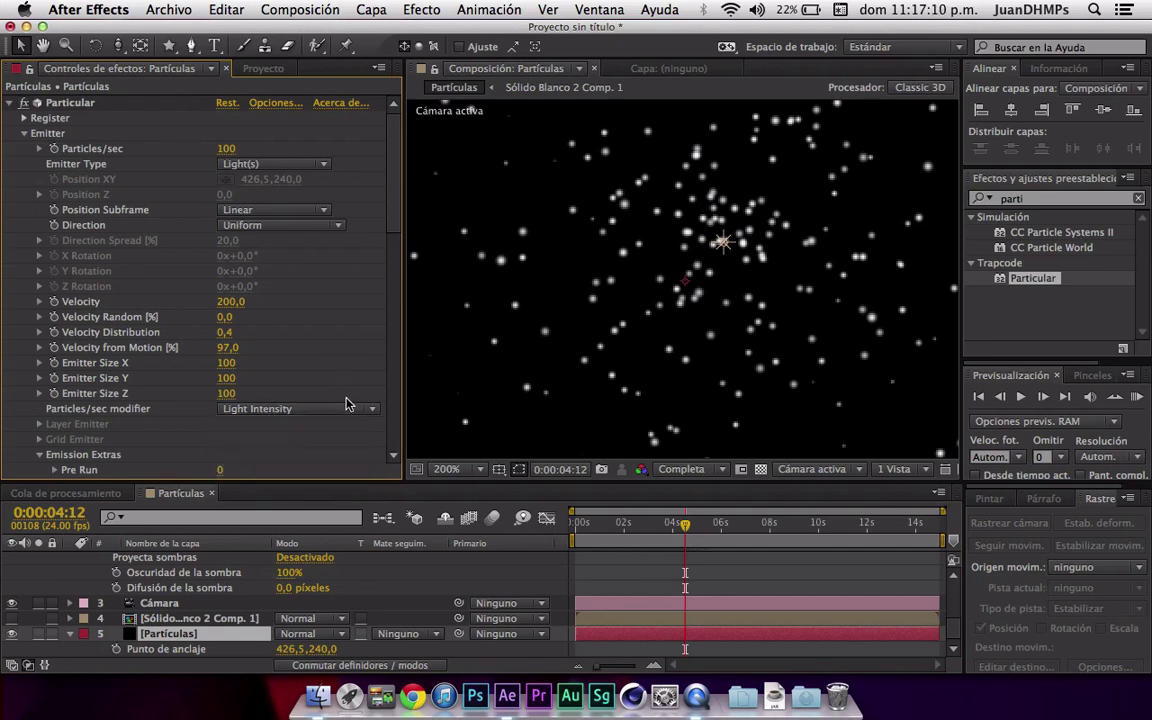
{"action": "left_click", "coordinate": [283, 408]}
{"action": "left_click", "coordinate": [252, 478]}
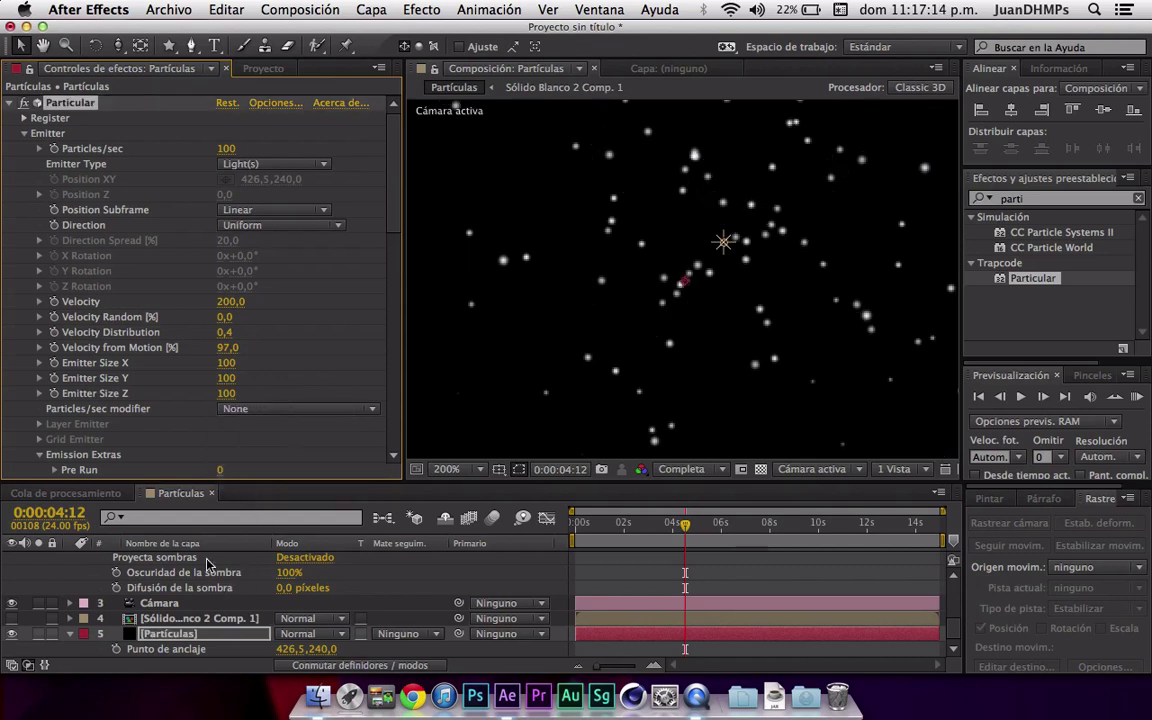
{"action": "scroll", "coordinate": [258, 575], "scroll_direction": "up", "scroll_amount": 3}
{"action": "scroll", "coordinate": [260, 588], "scroll_direction": "up", "scroll_amount": 2}
{"action": "scroll", "coordinate": [266, 596], "scroll_direction": "up", "scroll_amount": 1}
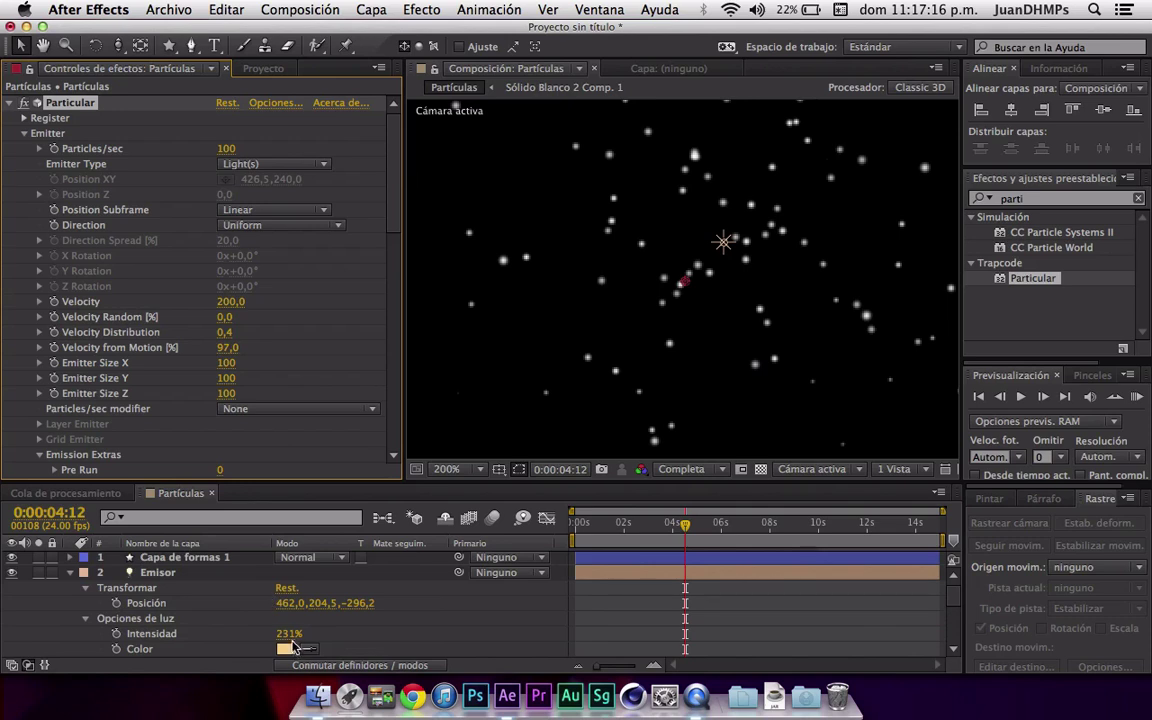
- Set the Emisor light's Intensidad to 100% and reselect the Partículas layer
{"action": "left_click_drag", "start_coordinate": [289, 633], "coordinate": [270, 636]}
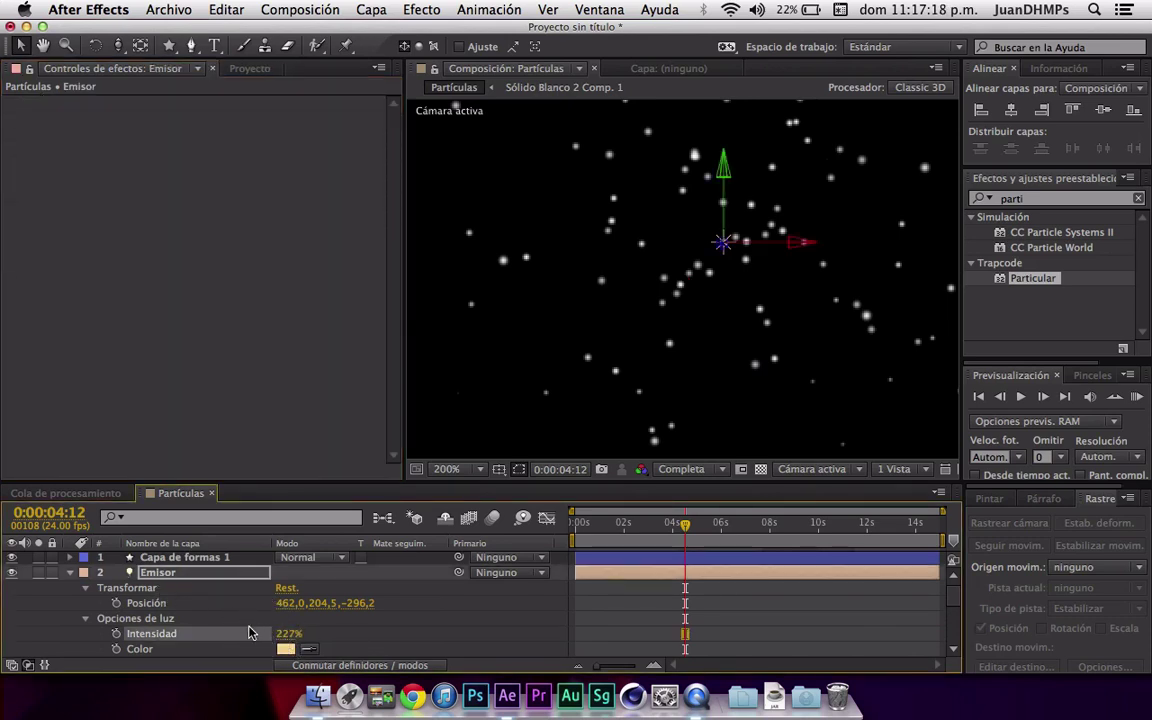
{"action": "left_click", "coordinate": [289, 633]}
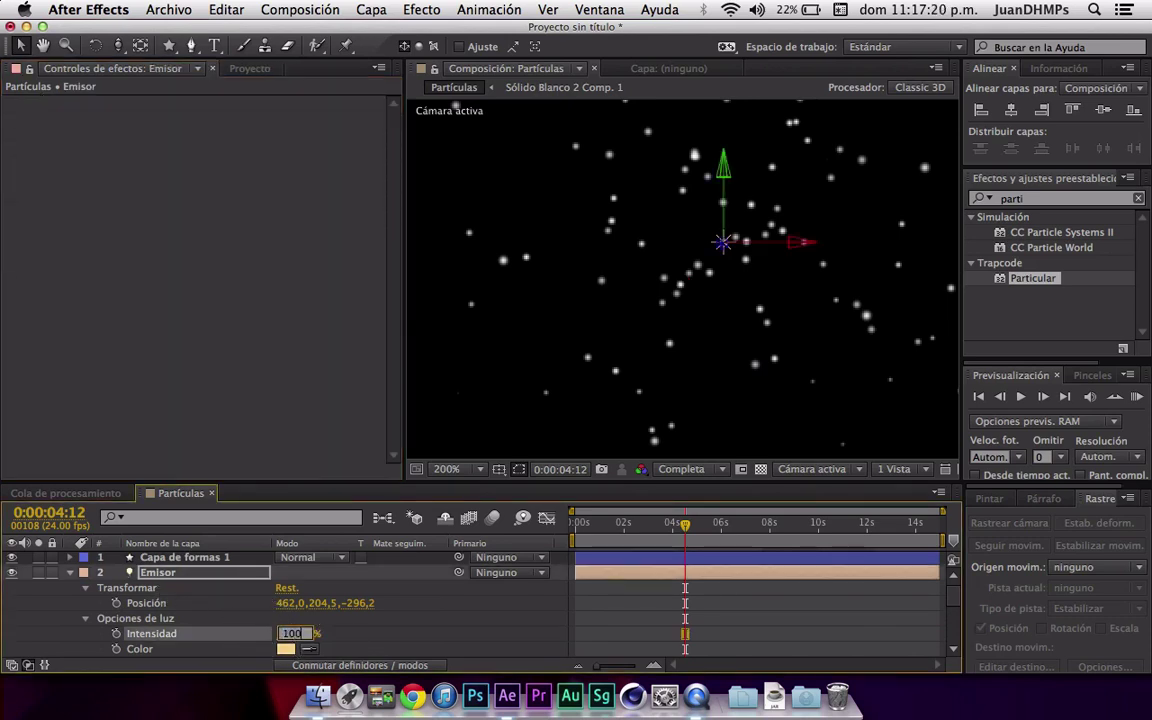
{"action": "type", "text": "100"}
{"action": "key", "text": "Return"}
{"action": "scroll", "coordinate": [152, 565], "scroll_direction": "down", "scroll_amount": 3}
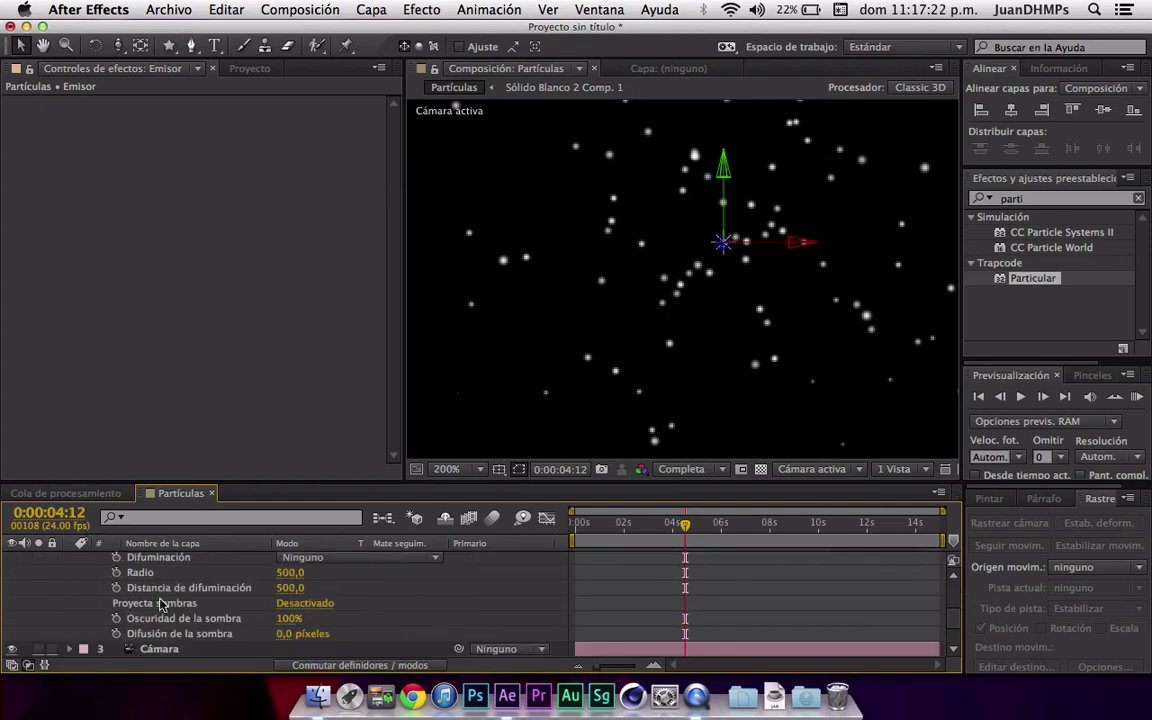
{"action": "scroll", "coordinate": [166, 632], "scroll_direction": "down", "scroll_amount": 3}
{"action": "left_click", "coordinate": [166, 636]}
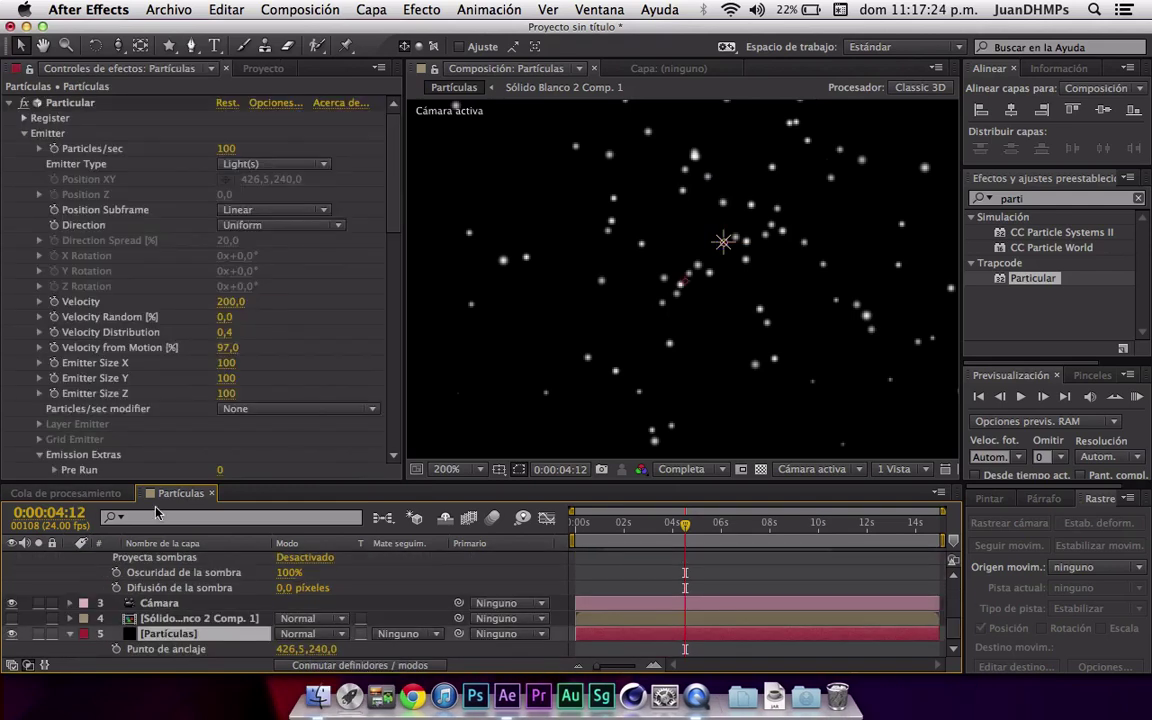
- Switch Particular's Particles/sec modifier back to Light Intensity
{"action": "left_click", "coordinate": [240, 410]}
{"action": "left_click", "coordinate": [279, 428]}
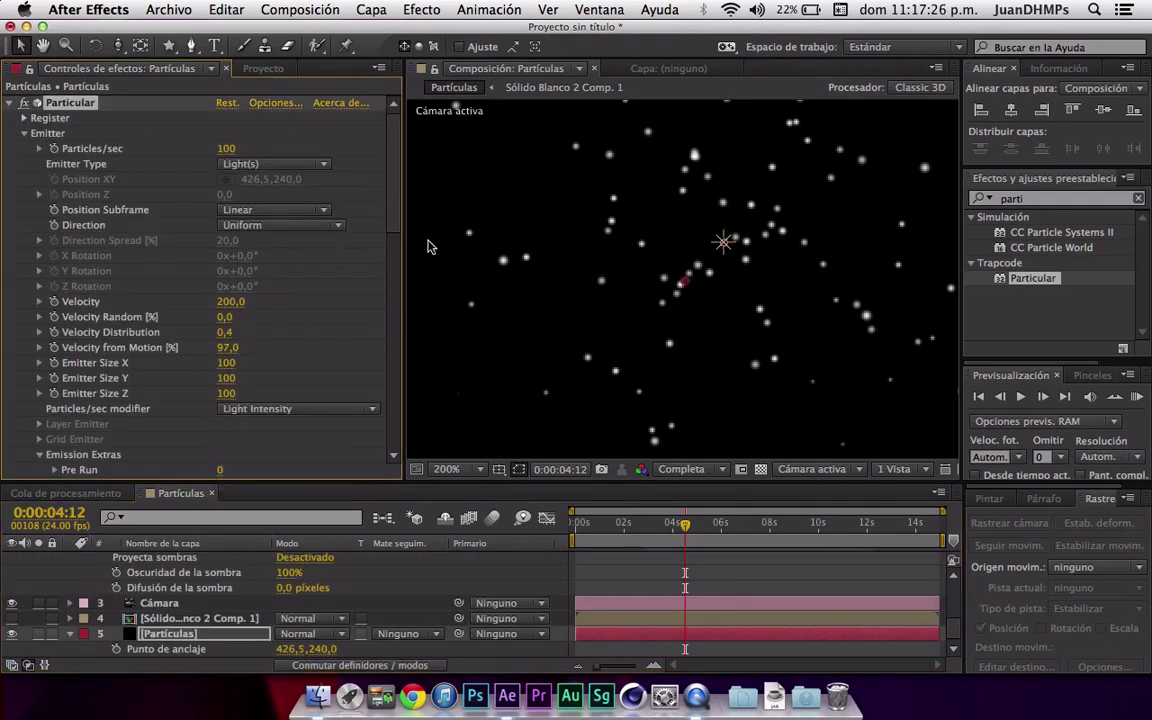
{"action": "scroll", "coordinate": [378, 257], "scroll_direction": "down", "scroll_amount": 3}
{"action": "scroll", "coordinate": [375, 391], "scroll_direction": "down", "scroll_amount": 10}
{"action": "scroll", "coordinate": [368, 450], "scroll_direction": "down", "scroll_amount": 8}
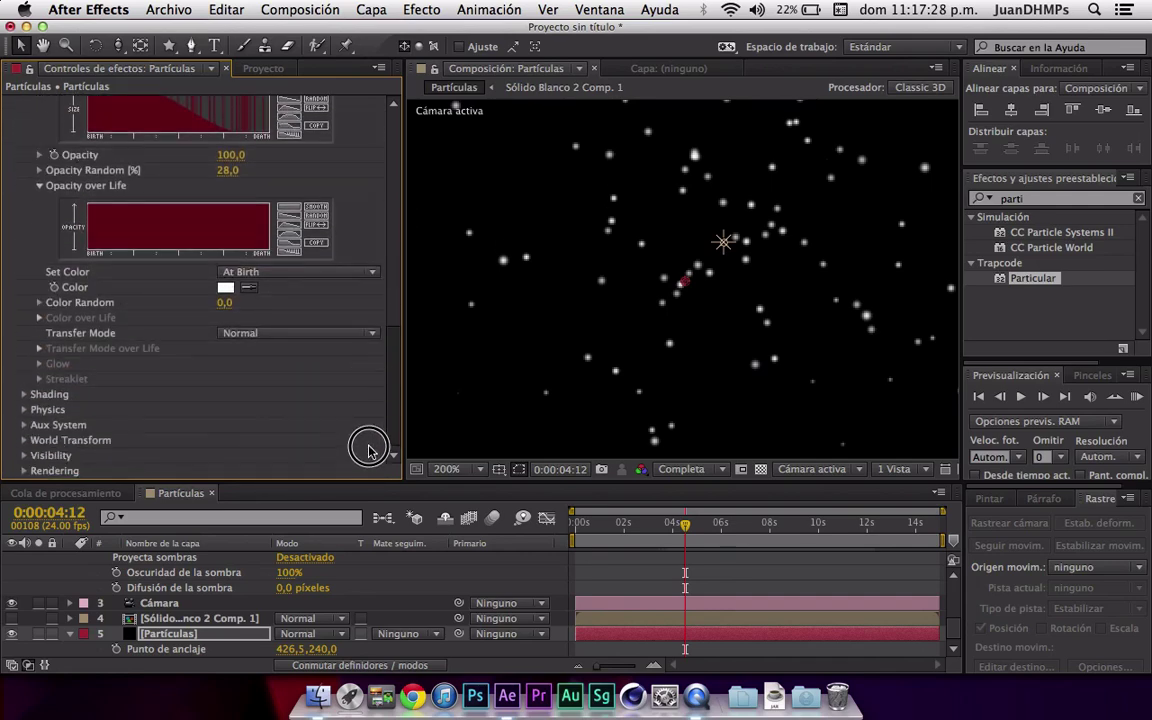
{"action": "scroll", "coordinate": [12, 240], "scroll_direction": "up", "scroll_amount": 15}
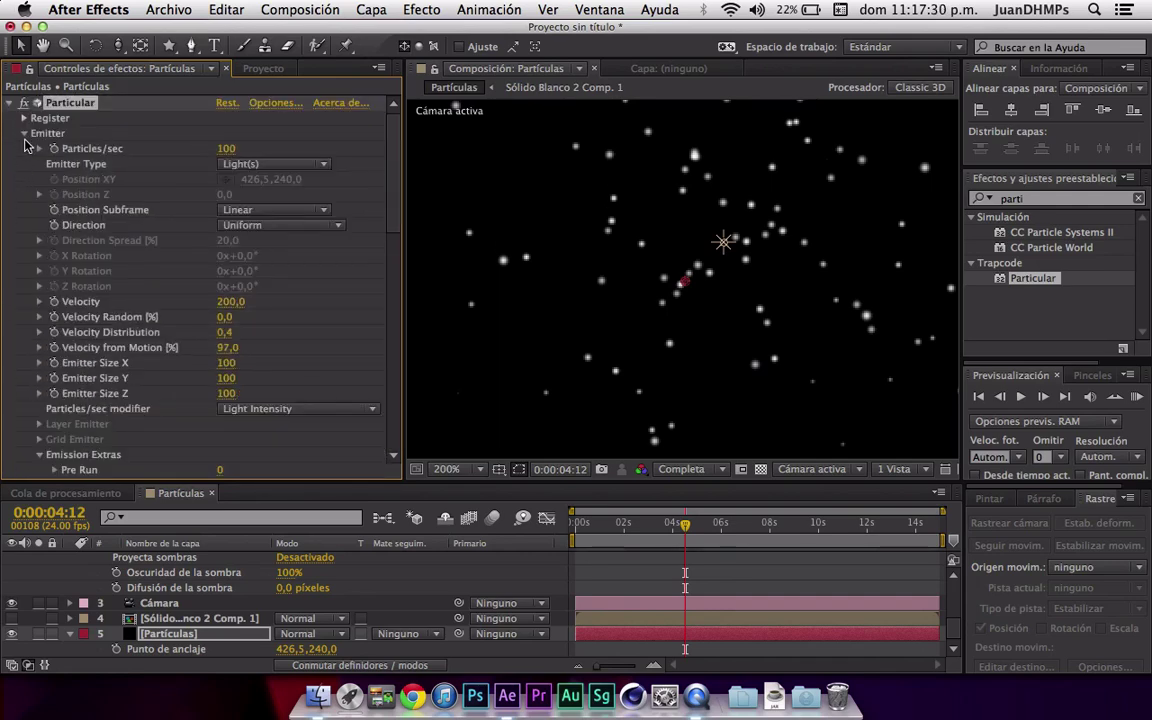
- Collapse Emitter and Particle, then turn Particular's Shading On
{"action": "left_click", "coordinate": [25, 134]}
{"action": "left_click", "coordinate": [23, 148]}
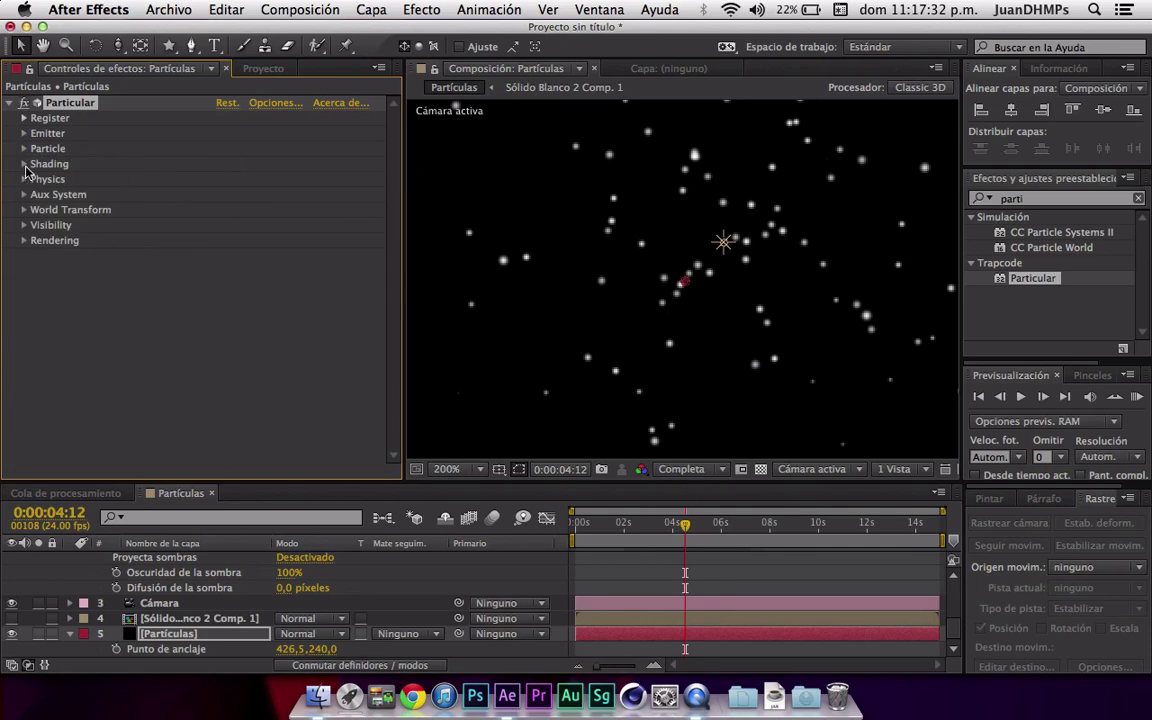
{"action": "left_click", "coordinate": [24, 164]}
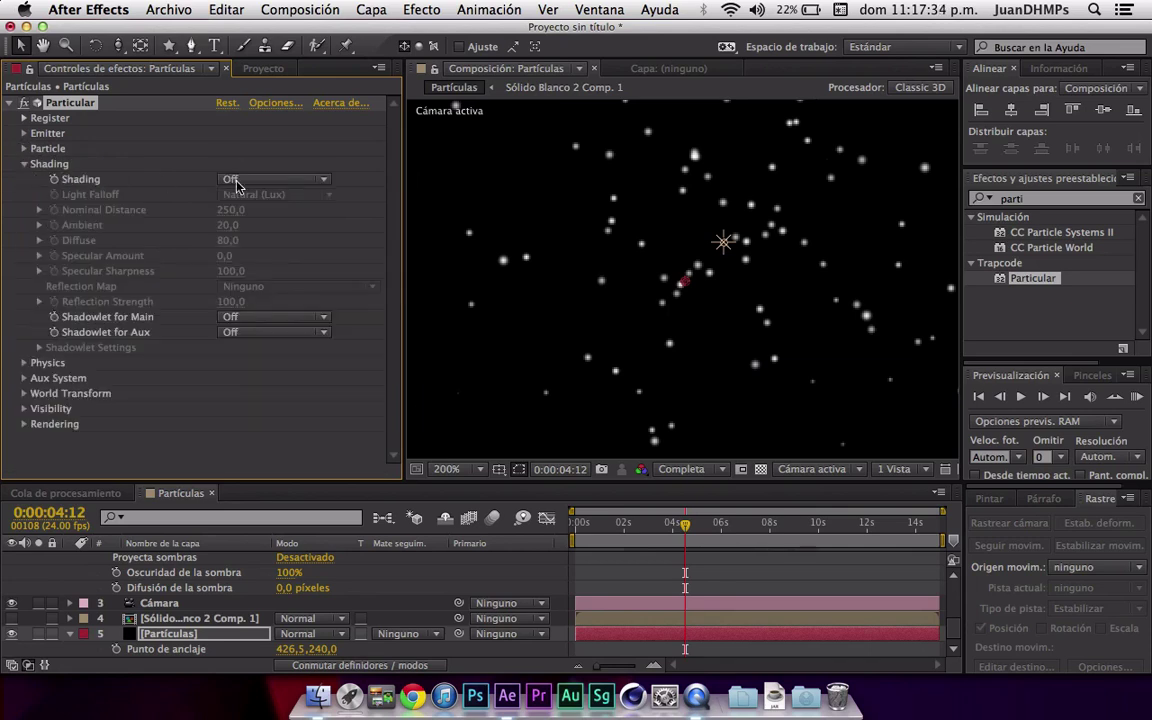
{"action": "left_click", "coordinate": [240, 179]}
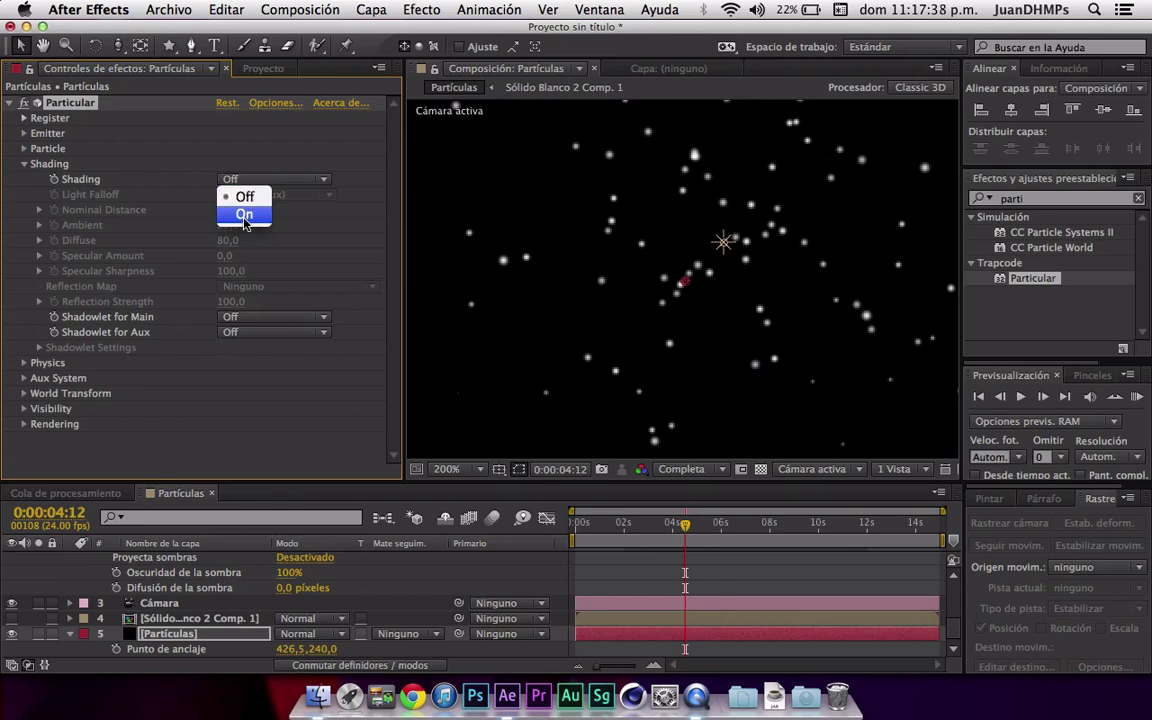
{"action": "left_click", "coordinate": [244, 220]}
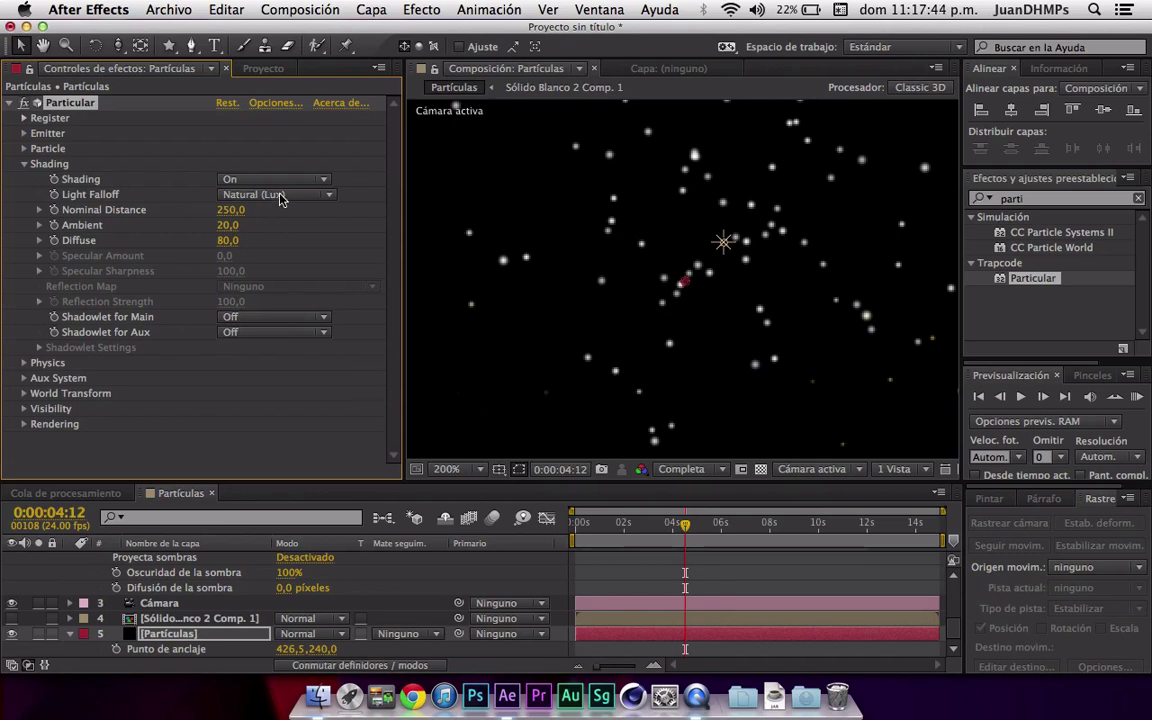
- Dim the Emisor light's Intensidad to 34%
{"action": "scroll", "coordinate": [164, 544], "scroll_direction": "up", "scroll_amount": 3}
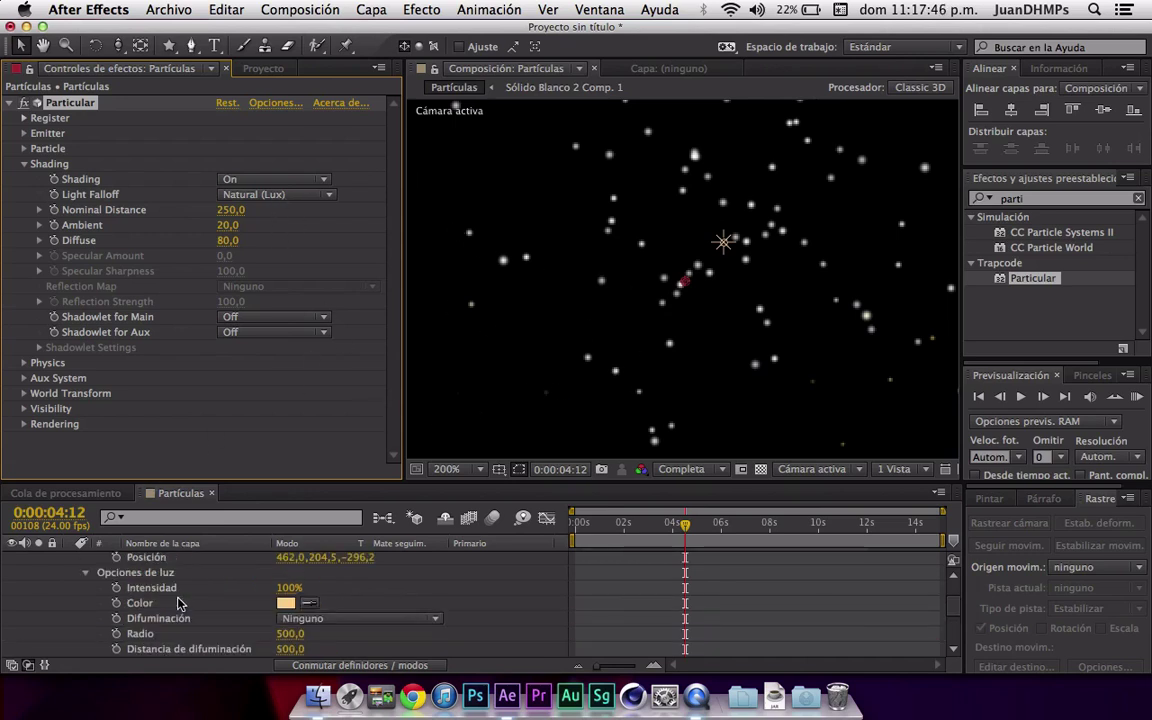
{"action": "left_click", "coordinate": [268, 588]}
{"action": "mouse_move", "coordinate": [268, 588]}
{"action": "left_mouse_down"}
{"action": "mouse_move", "coordinate": [200, 588]}
{"action": "mouse_move", "coordinate": [366, 558]}
{"action": "mouse_move", "coordinate": [8, 206]}
{"action": "left_mouse_up"}
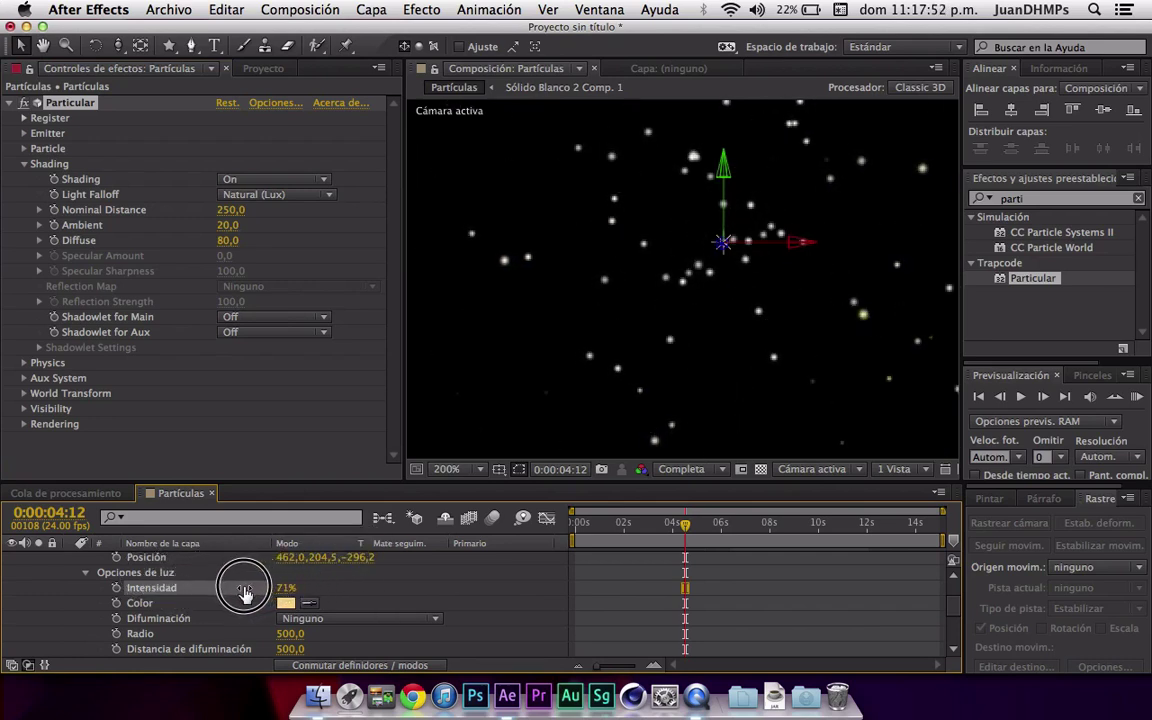
{"action": "scroll", "coordinate": [200, 570], "scroll_direction": "down", "scroll_amount": 1}
{"action": "scroll", "coordinate": [200, 560], "scroll_direction": "down", "scroll_amount": 4}
- Set Particular's Emitter Particles/sec modifier to None, then return to the Emisor light's settings
{"action": "left_click", "coordinate": [195, 604]}
{"action": "left_click", "coordinate": [180, 633]}
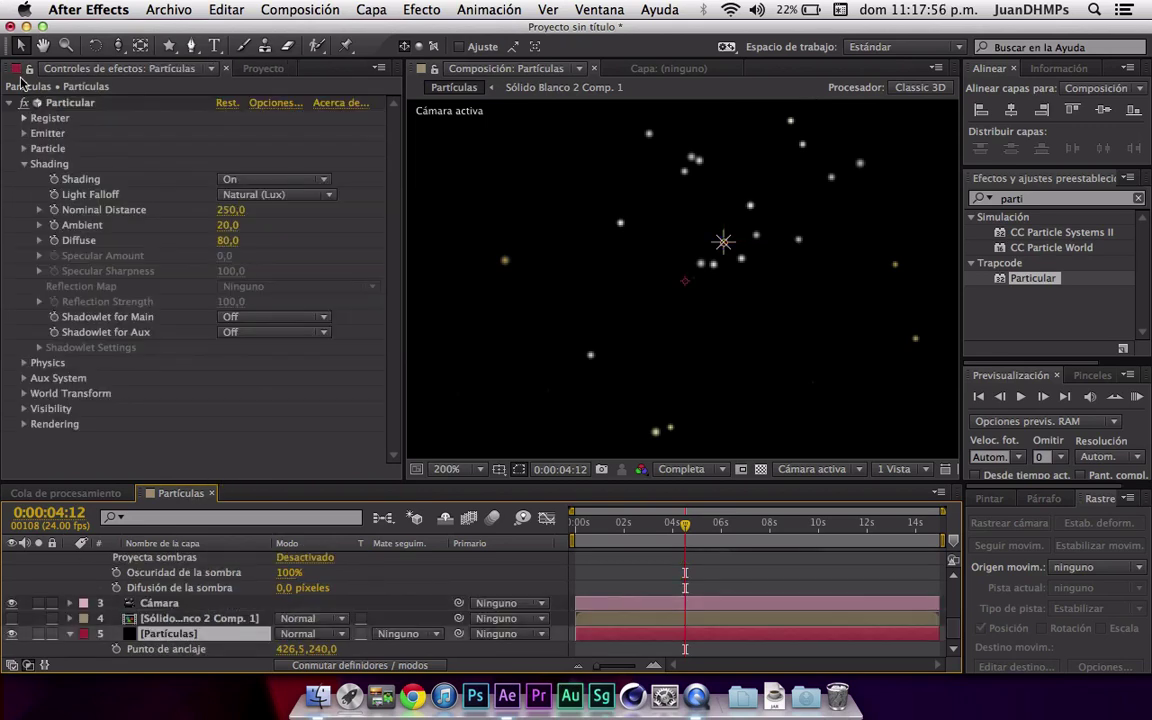
{"action": "left_click", "coordinate": [24, 133]}
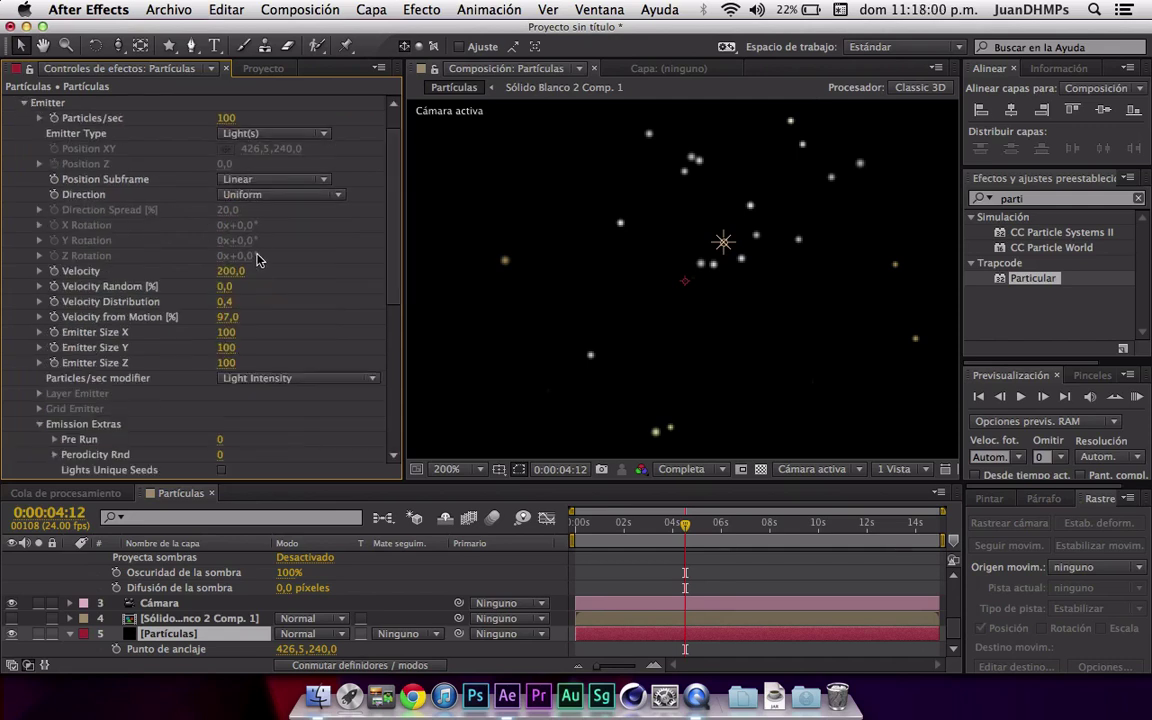
{"action": "left_click", "coordinate": [255, 381]}
{"action": "left_click", "coordinate": [255, 447]}
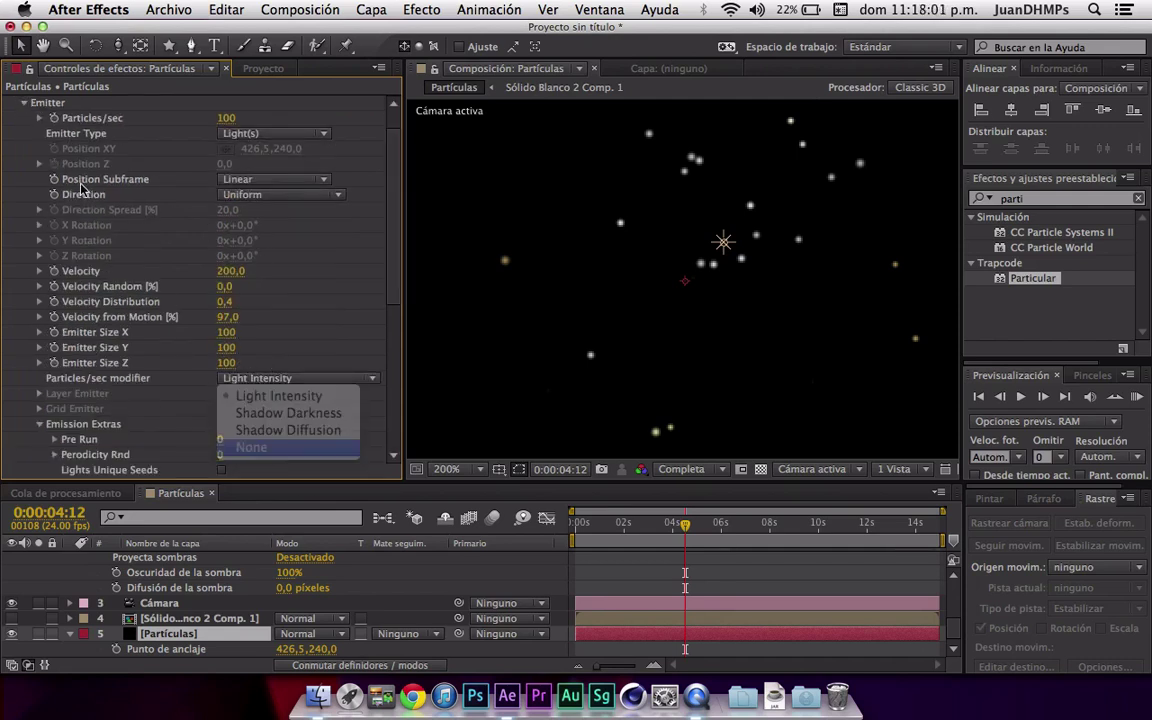
{"action": "left_click", "coordinate": [25, 102]}
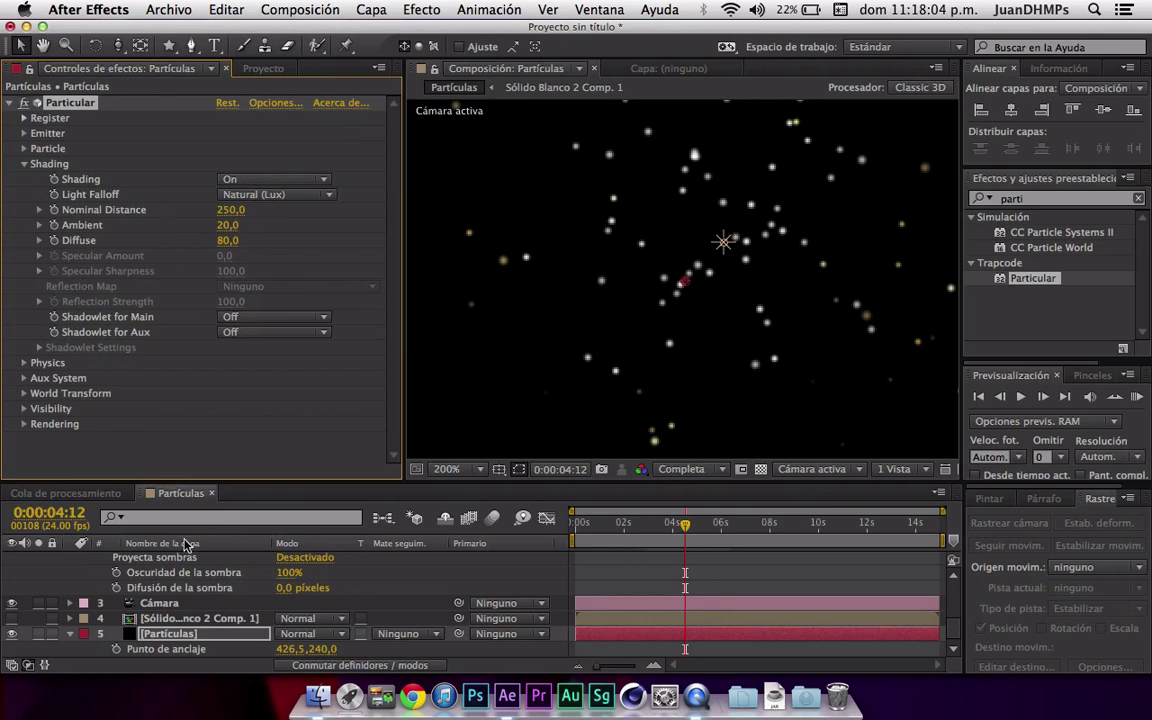
{"action": "left_click", "coordinate": [40, 363]}
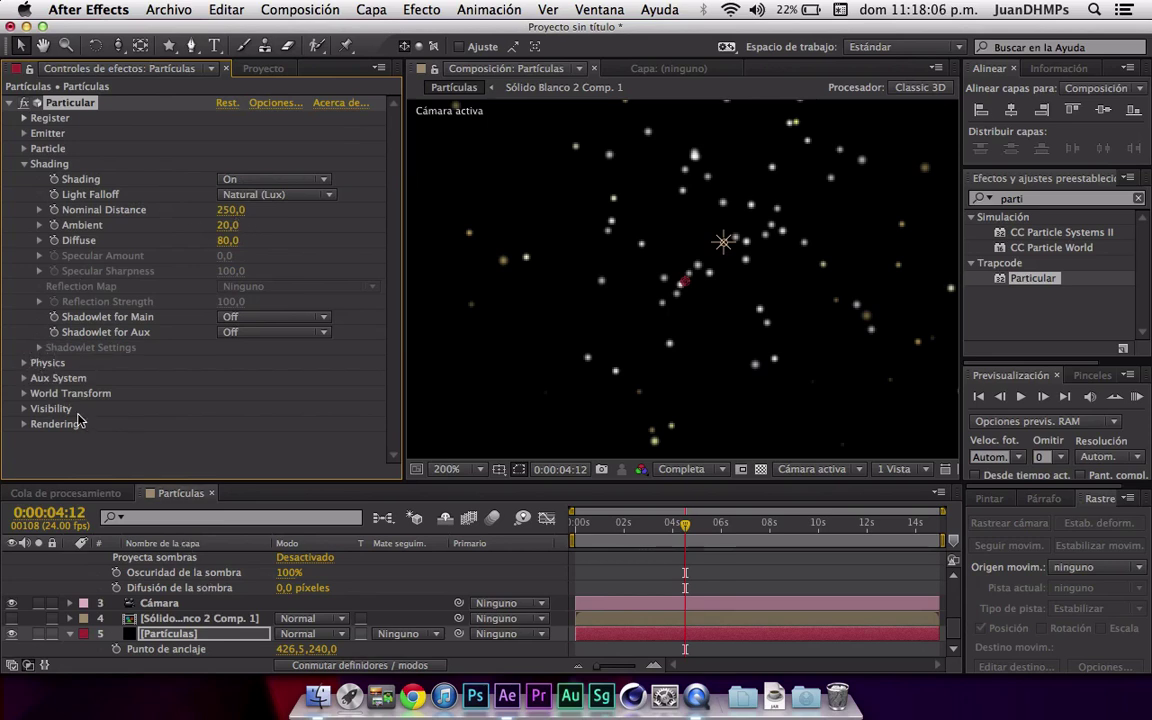
{"action": "left_click", "coordinate": [165, 572]}
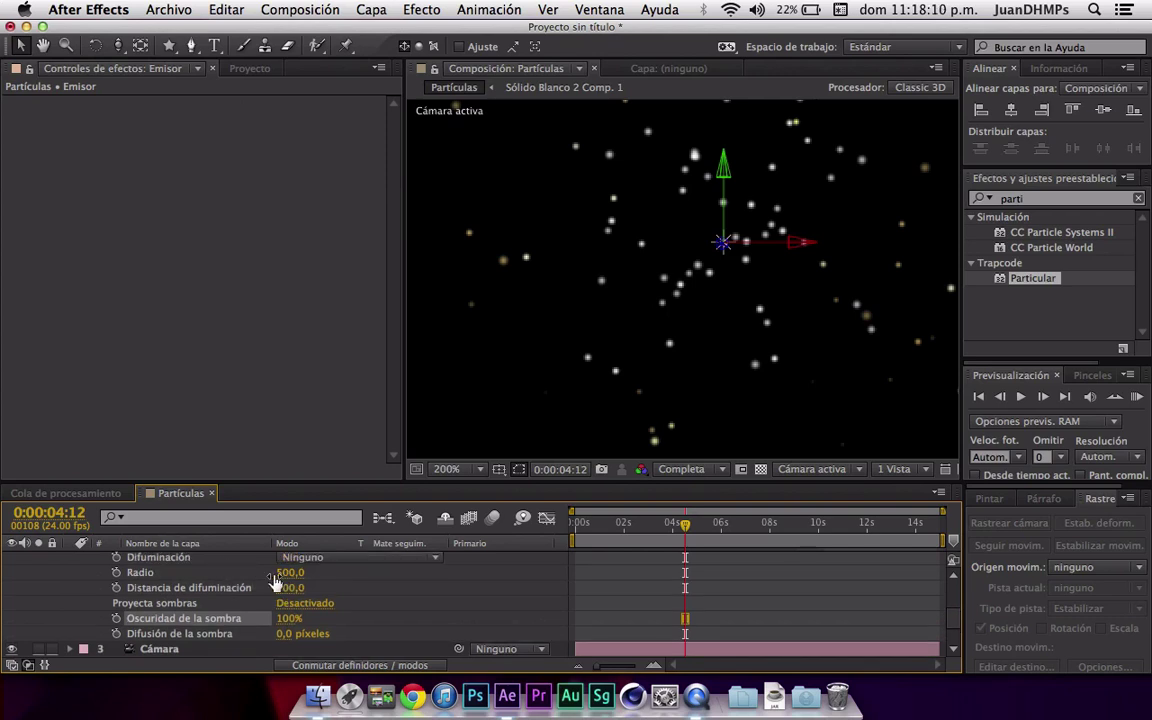
- Scrub the Emisor light's Intensidad down to 3%, undoing an accidental X position shift
{"action": "scroll", "coordinate": [280, 578], "scroll_direction": "up", "scroll_amount": 5}
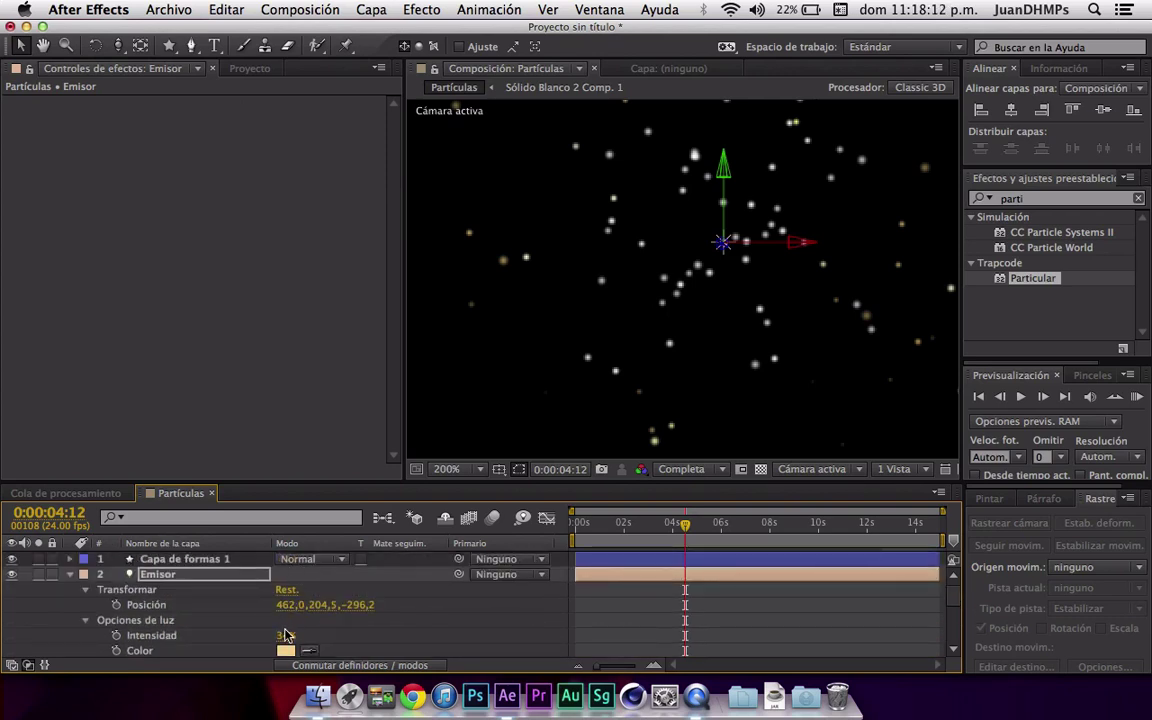
{"action": "mouse_move", "coordinate": [286, 636]}
{"action": "left_mouse_down"}
{"action": "mouse_move", "coordinate": [232, 641]}
{"action": "mouse_move", "coordinate": [253, 638]}
{"action": "left_mouse_up"}
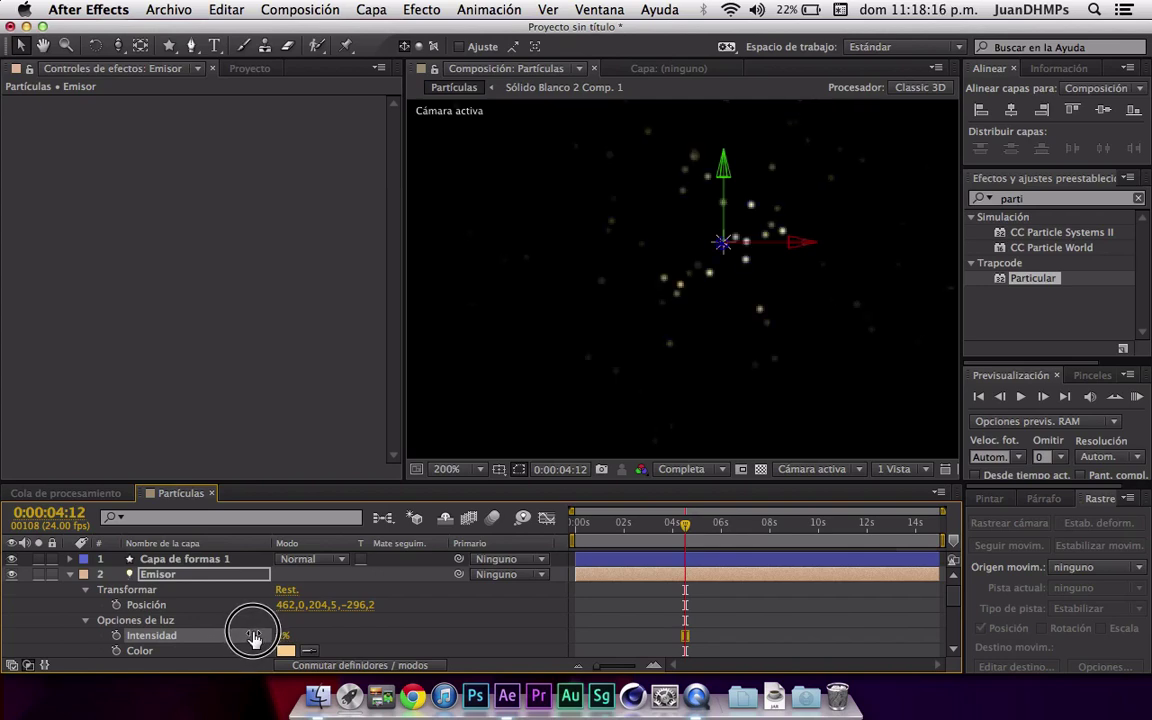
{"action": "left_click", "coordinate": [775, 244]}
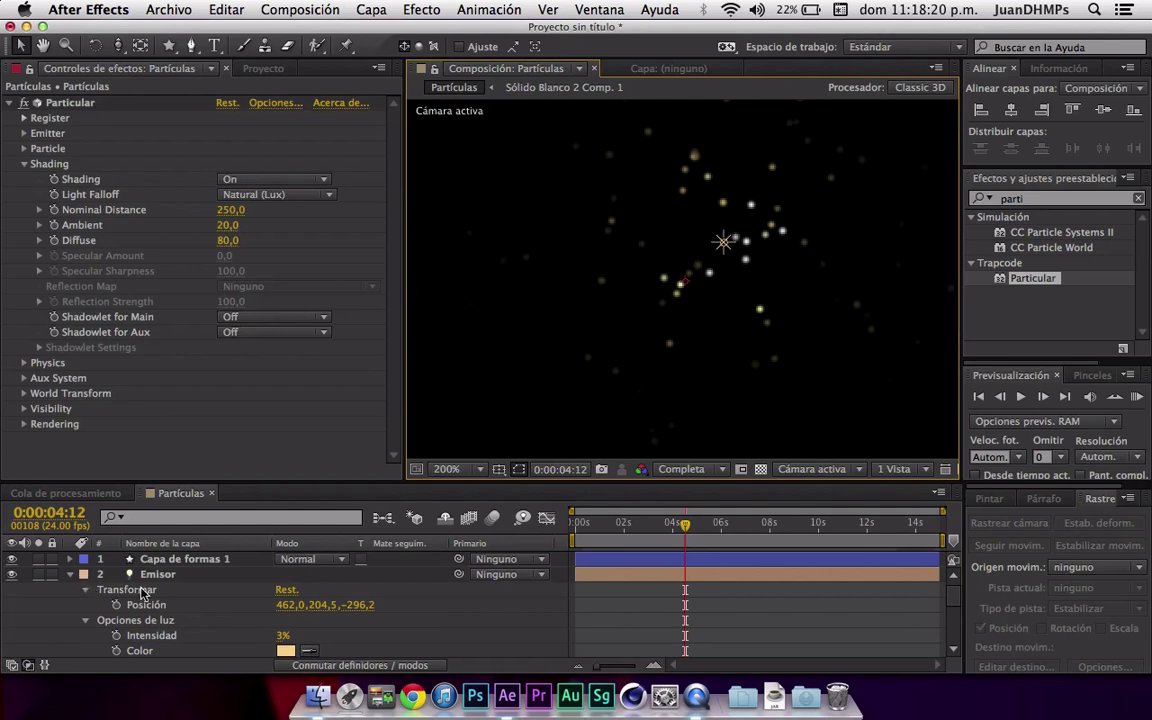
{"action": "left_click", "coordinate": [175, 577]}
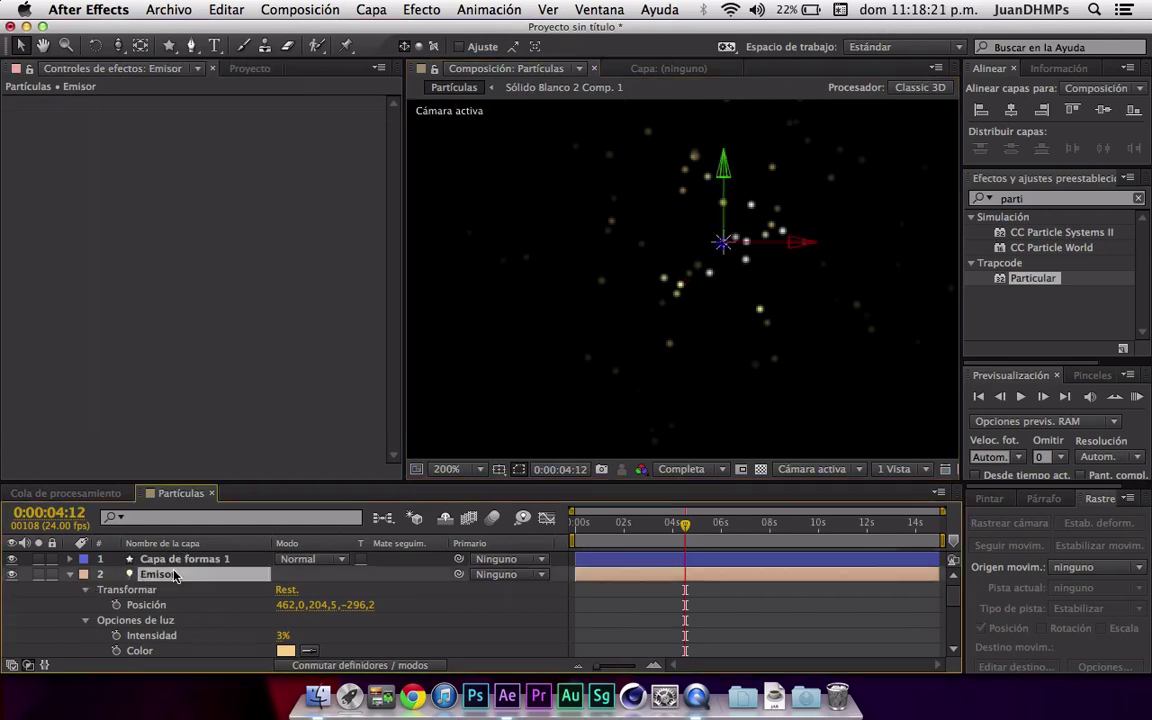
{"action": "left_click", "coordinate": [797, 245]}
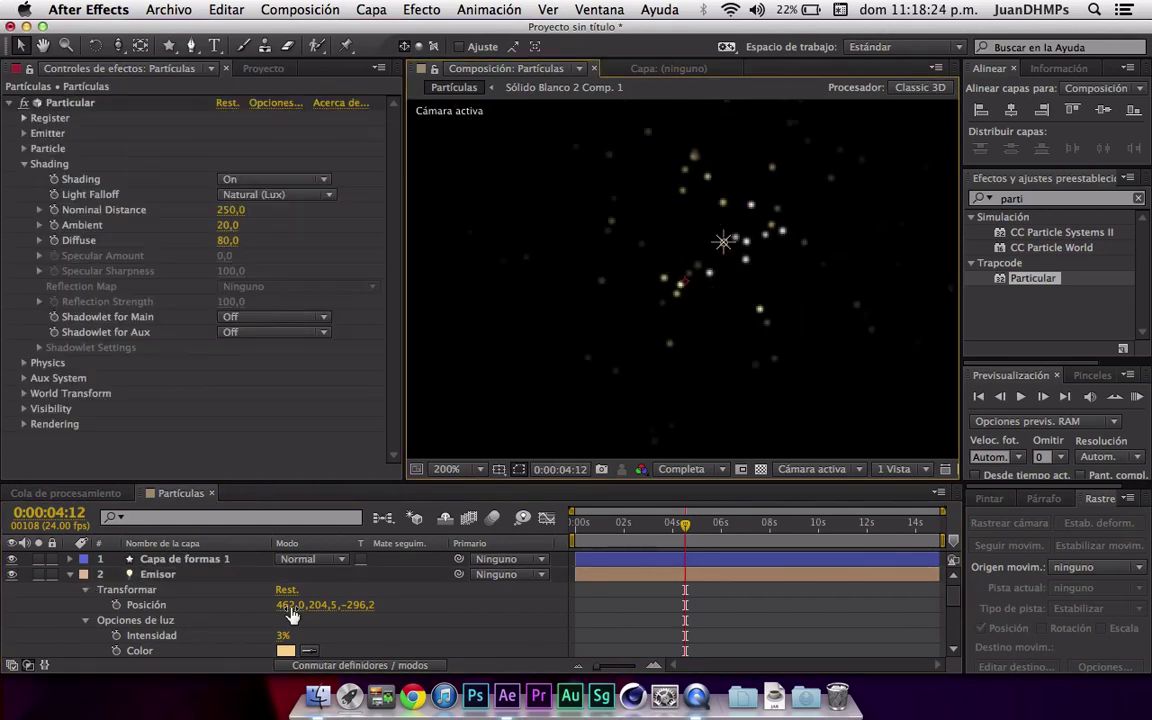
{"action": "left_click_drag", "start_coordinate": [290, 606], "coordinate": [360, 604]}
{"action": "key", "text": "ctrl+z"}
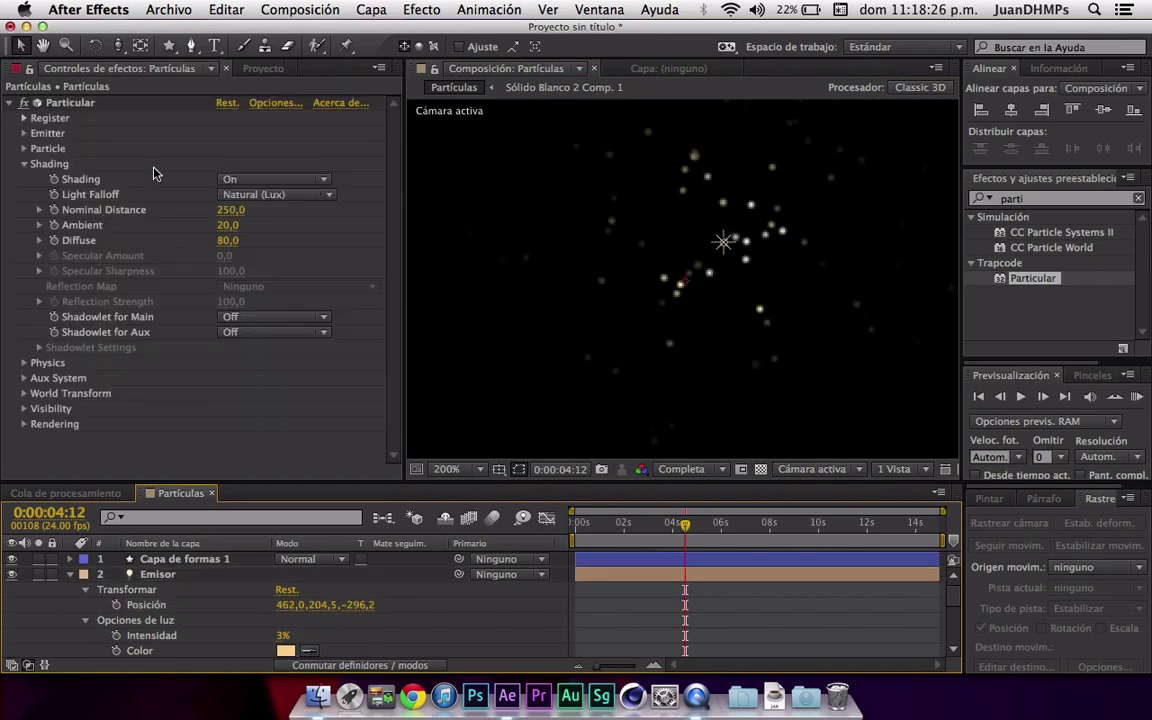
{"action": "left_click", "coordinate": [23, 133]}
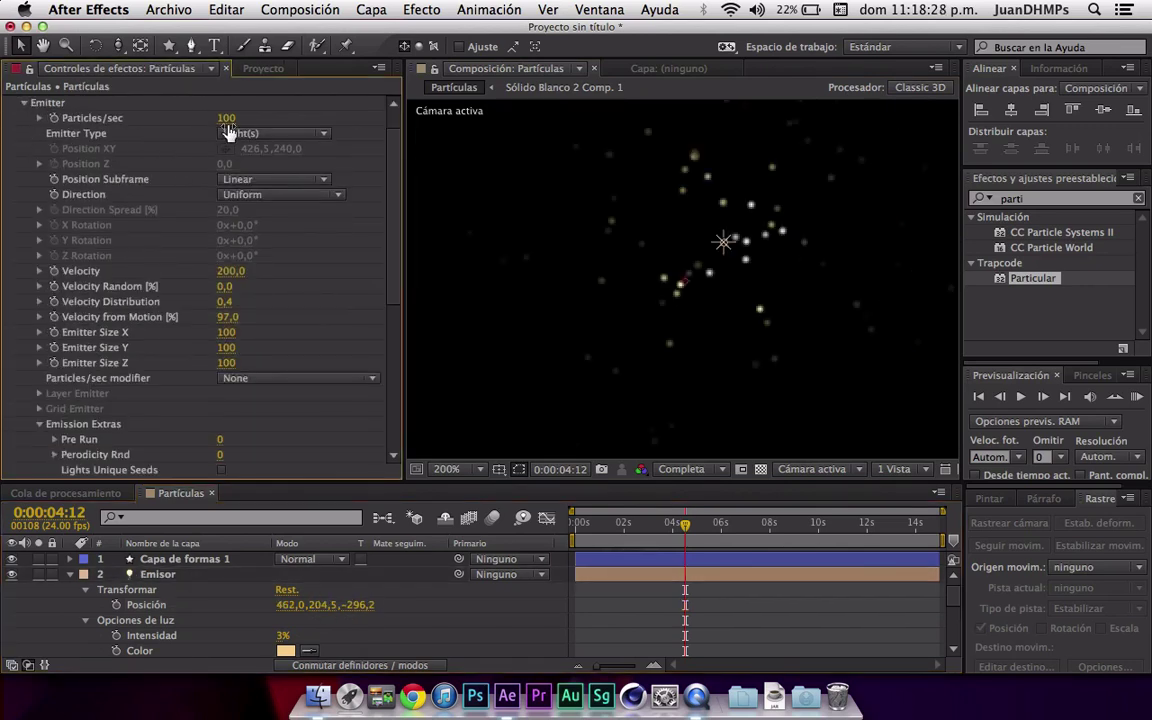
- Change Particular's Emitter Type from Light(s) to Sphere
{"action": "left_click", "coordinate": [228, 133]}
{"action": "left_click", "coordinate": [240, 149]}
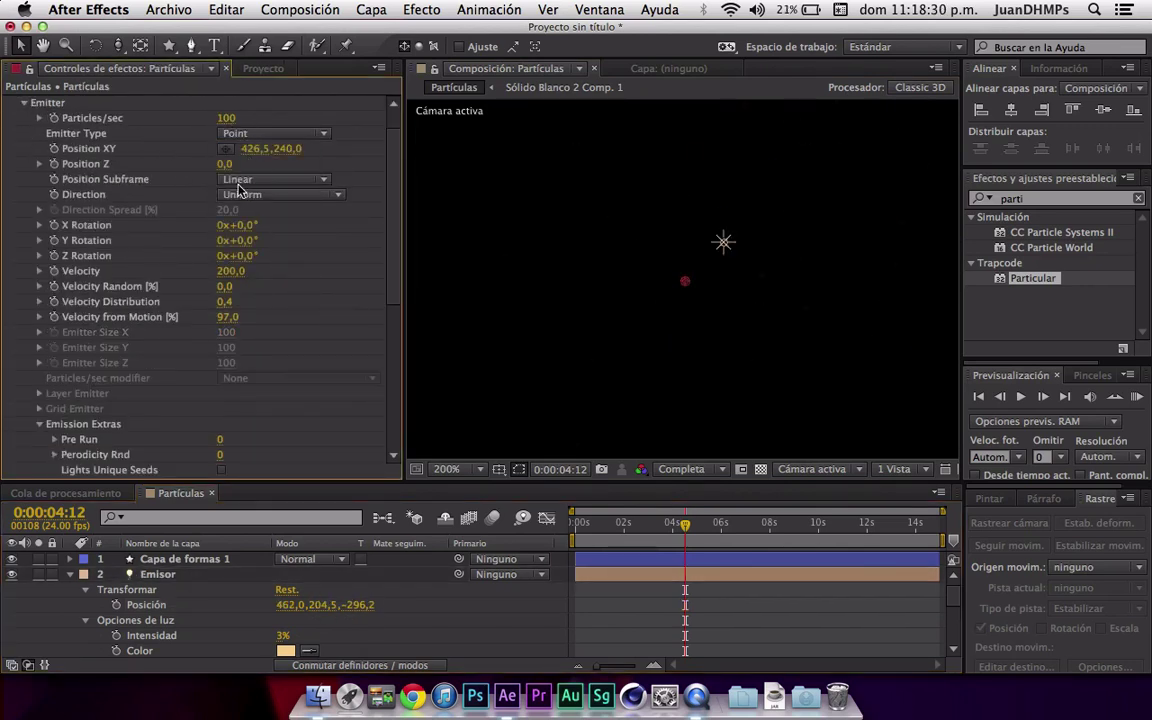
{"action": "left_click", "coordinate": [228, 133]}
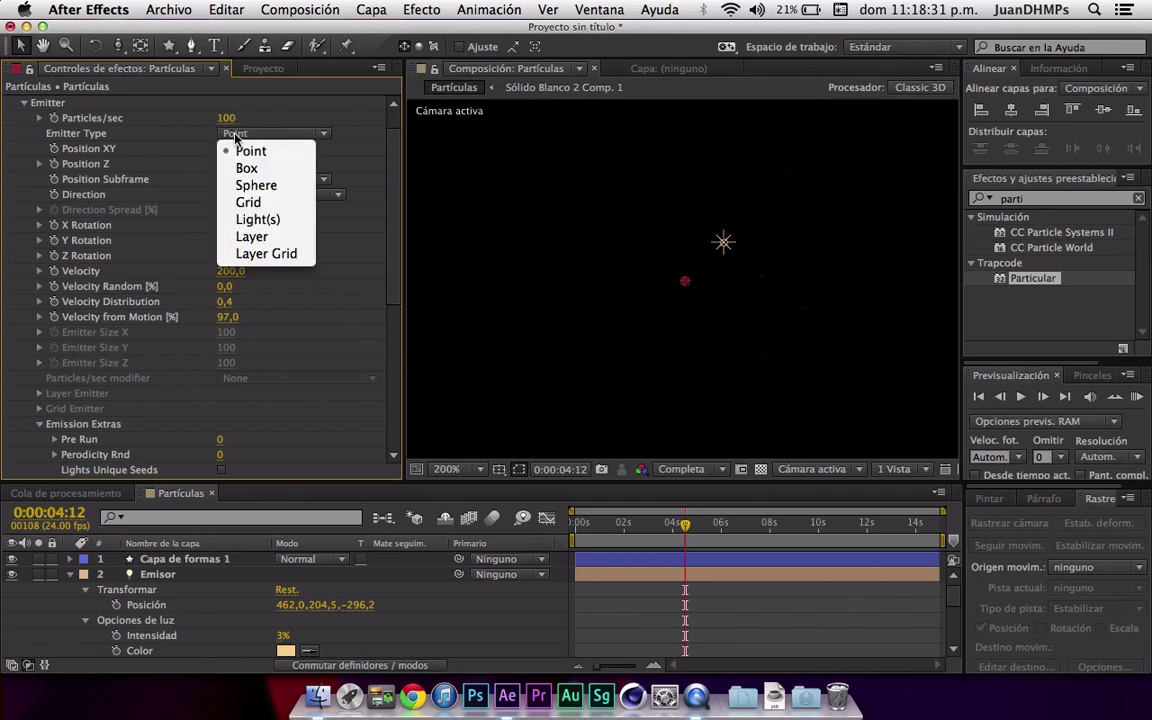
{"action": "left_click", "coordinate": [246, 187]}
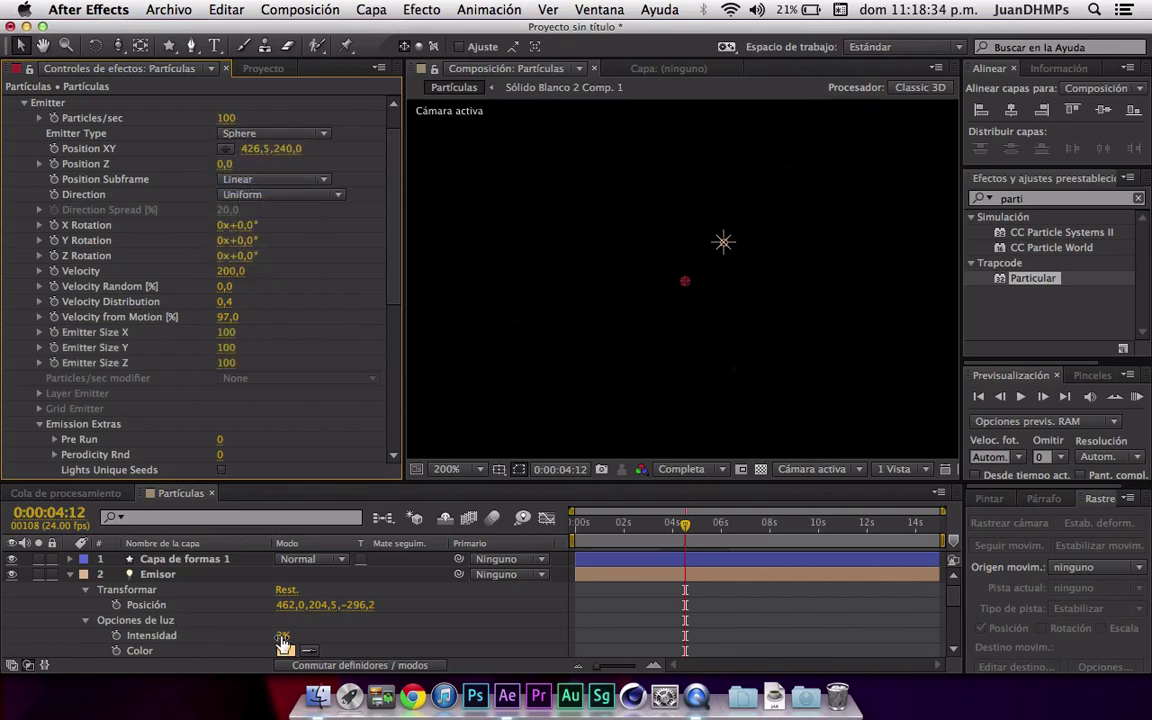
- Raise the Emisor light's intensity to 59% and move its Posición X to 423
{"action": "left_click_drag", "start_coordinate": [283, 640], "coordinate": [316, 627]}
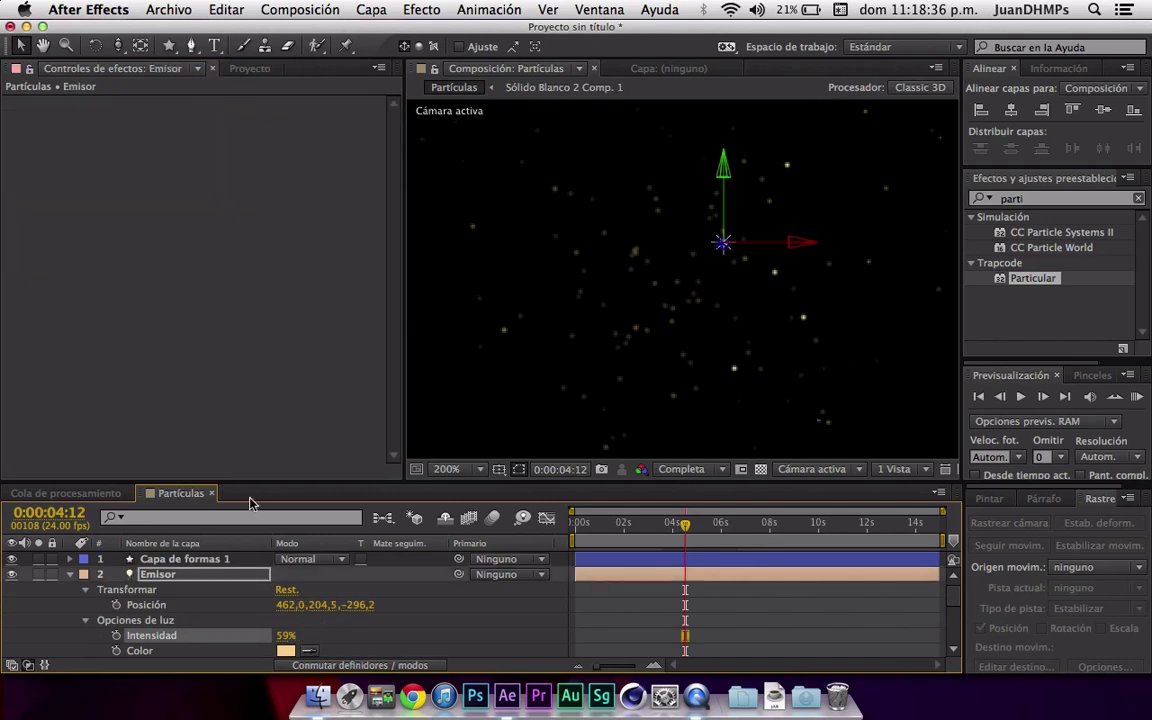
{"action": "mouse_move", "coordinate": [285, 607]}
{"action": "left_mouse_down"}
{"action": "mouse_move", "coordinate": [341, 560]}
{"action": "mouse_move", "coordinate": [209, 568]}
{"action": "mouse_move", "coordinate": [221, 594]}
{"action": "left_mouse_up"}
{"action": "scroll", "coordinate": [224, 600], "scroll_direction": "down", "scroll_amount": 1}
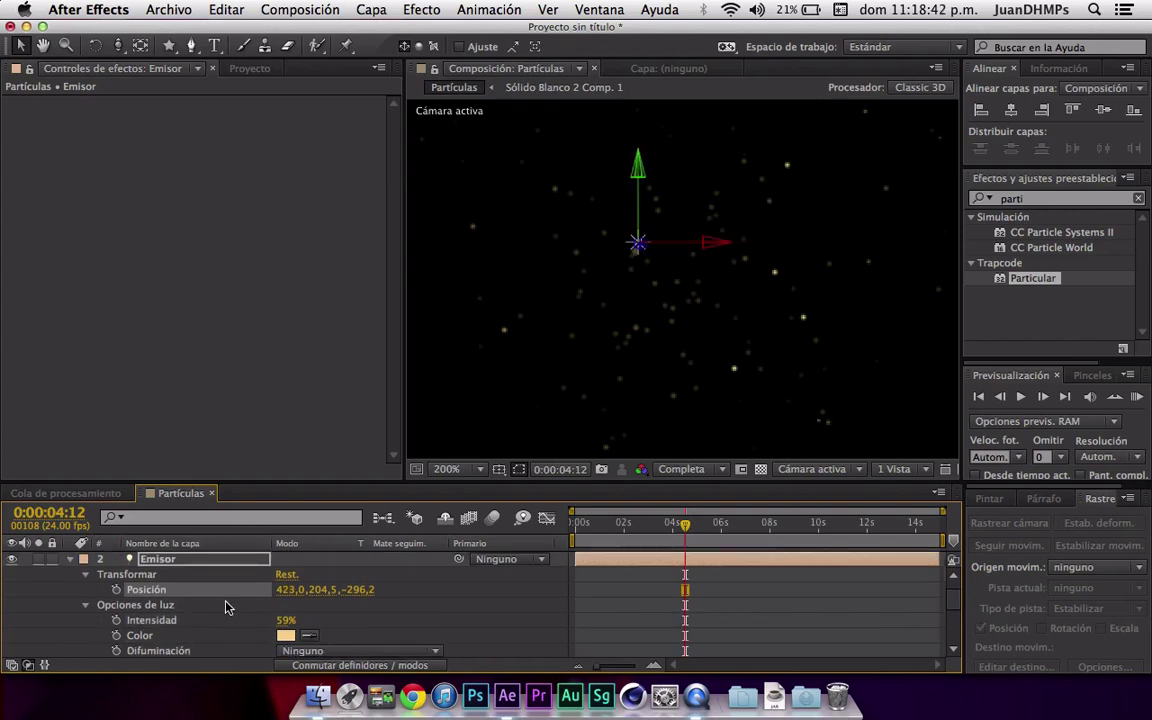
{"action": "scroll", "coordinate": [226, 606], "scroll_direction": "down", "scroll_amount": 3}
{"action": "scroll", "coordinate": [190, 608], "scroll_direction": "down", "scroll_amount": 4}
{"action": "left_click", "coordinate": [147, 618]}
- Try None (AE) as Particular's Light Falloff, then undo back to Natural (Lux)
{"action": "left_click", "coordinate": [160, 633]}
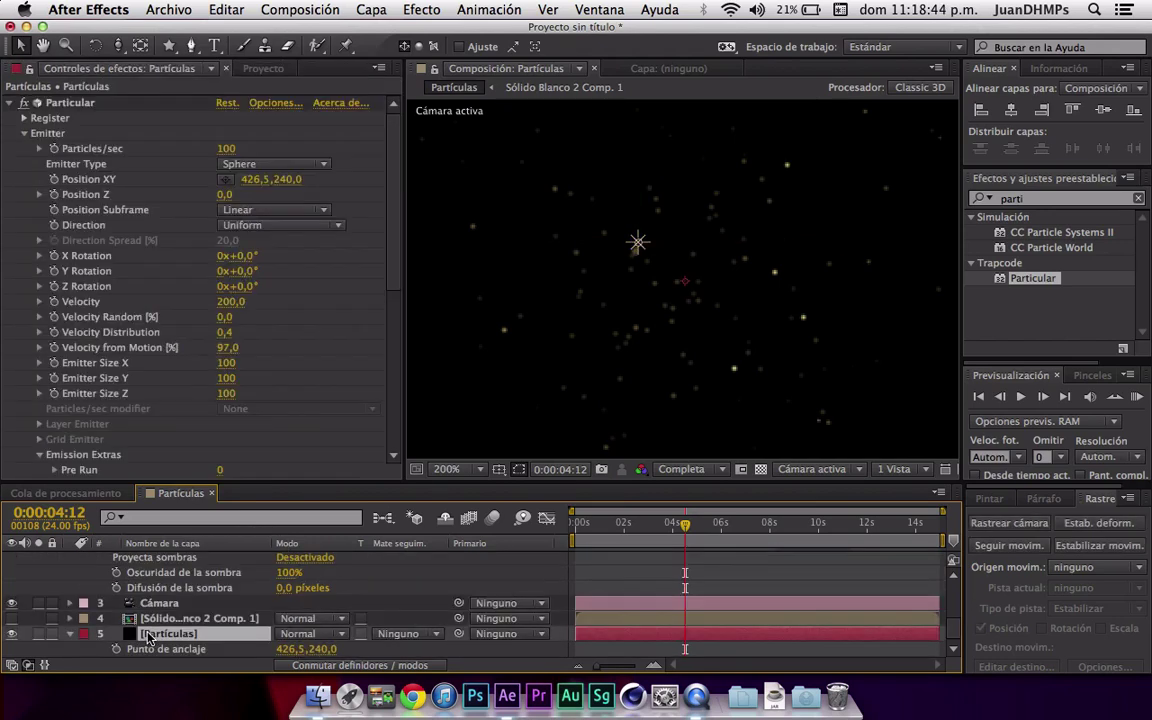
{"action": "scroll", "coordinate": [133, 290], "scroll_direction": "down", "scroll_amount": 1}
{"action": "scroll", "coordinate": [133, 290], "scroll_direction": "down", "scroll_amount": 5}
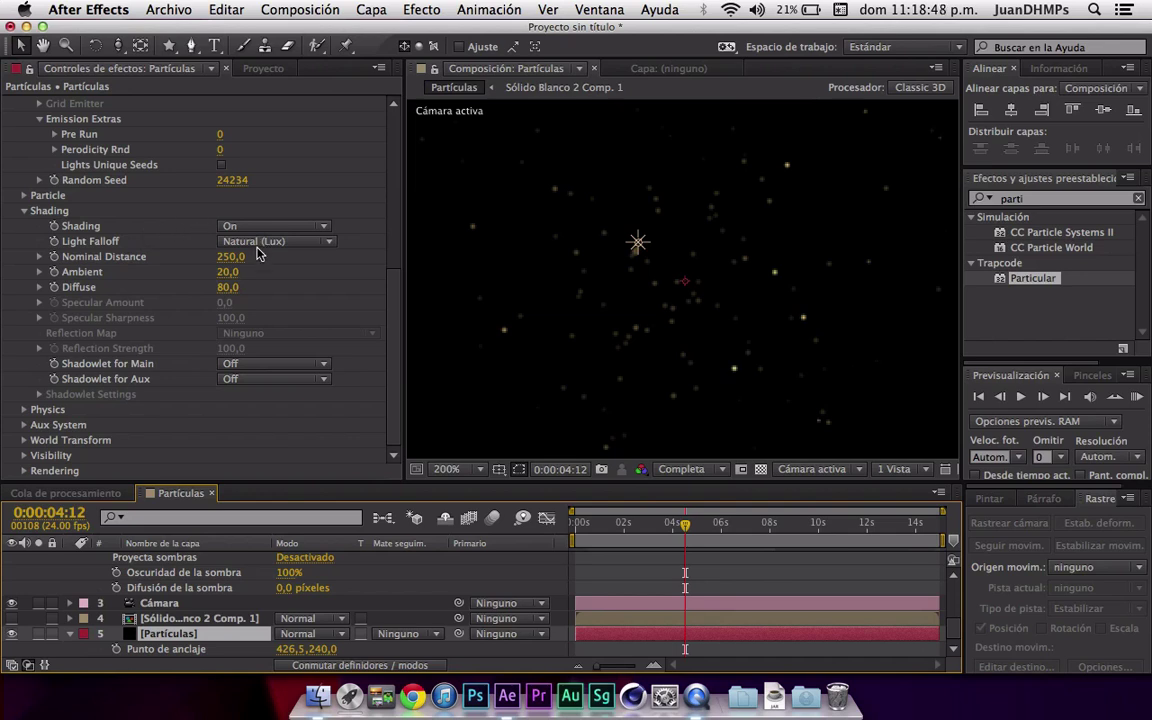
{"action": "scroll", "coordinate": [237, 565], "scroll_direction": "up", "scroll_amount": 1}
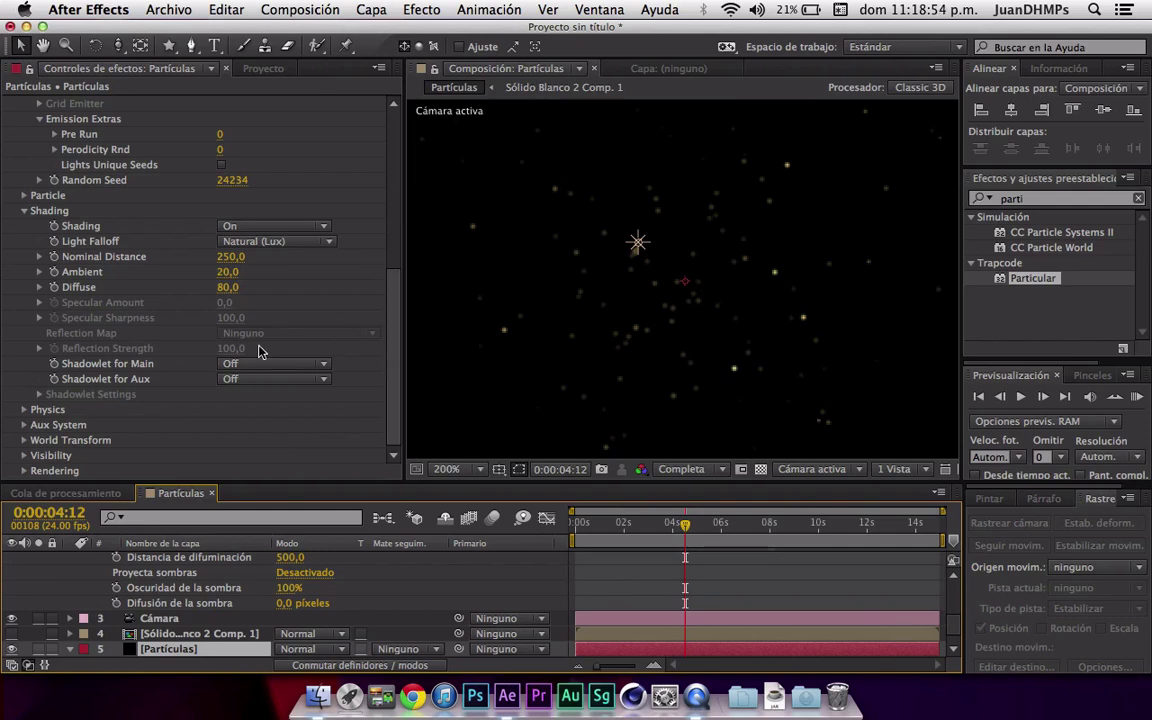
{"action": "left_click", "coordinate": [308, 243]}
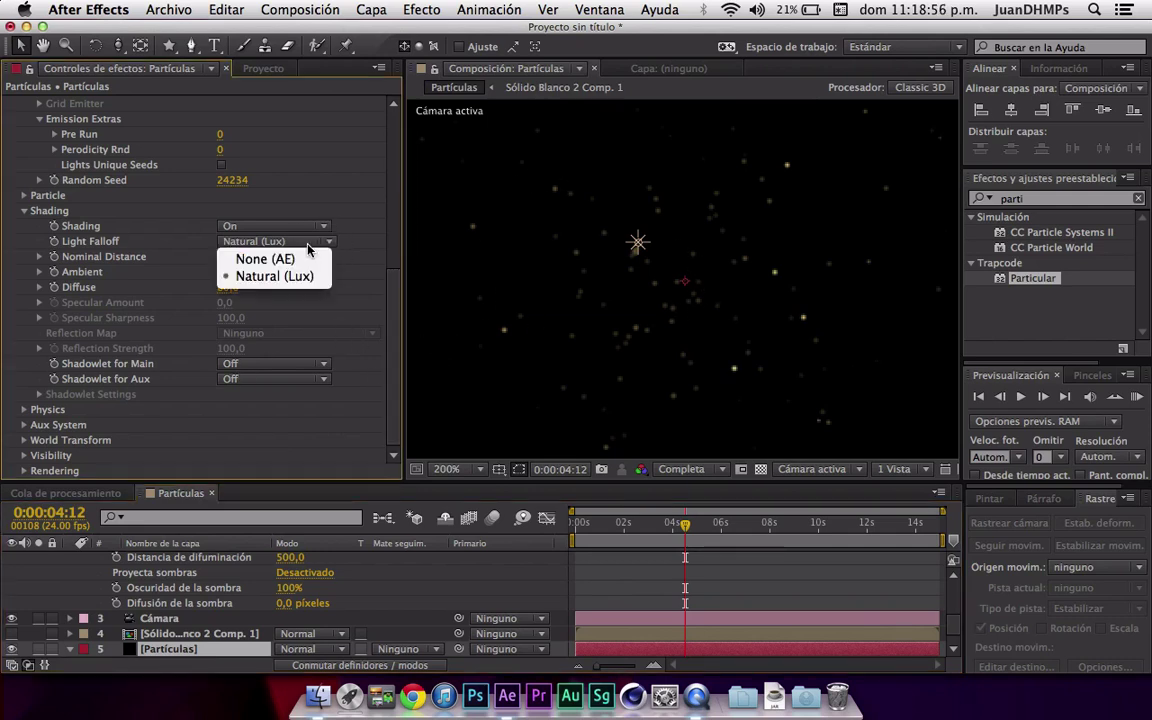
{"action": "left_click", "coordinate": [272, 253]}
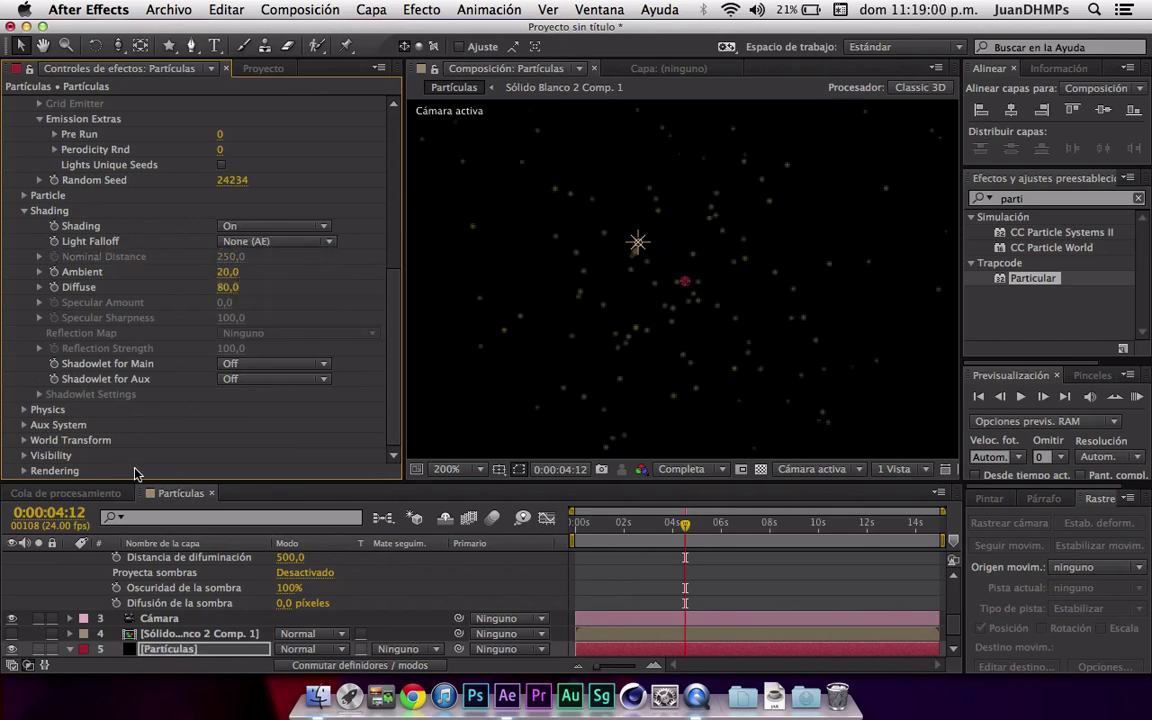
{"action": "key", "text": "super+z"}
{"action": "scroll", "coordinate": [180, 556], "scroll_direction": "up", "scroll_amount": 3}
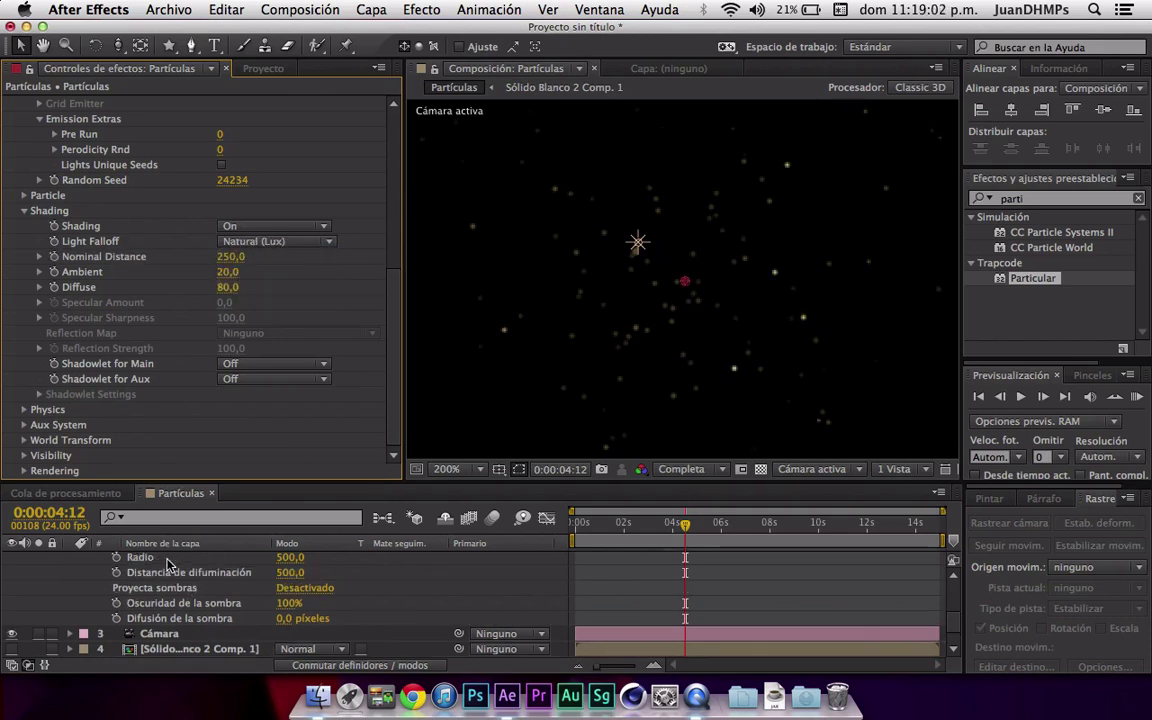
{"action": "scroll", "coordinate": [245, 558], "scroll_direction": "up", "scroll_amount": 3}
{"action": "scroll", "coordinate": [270, 598], "scroll_direction": "down", "scroll_amount": 2}
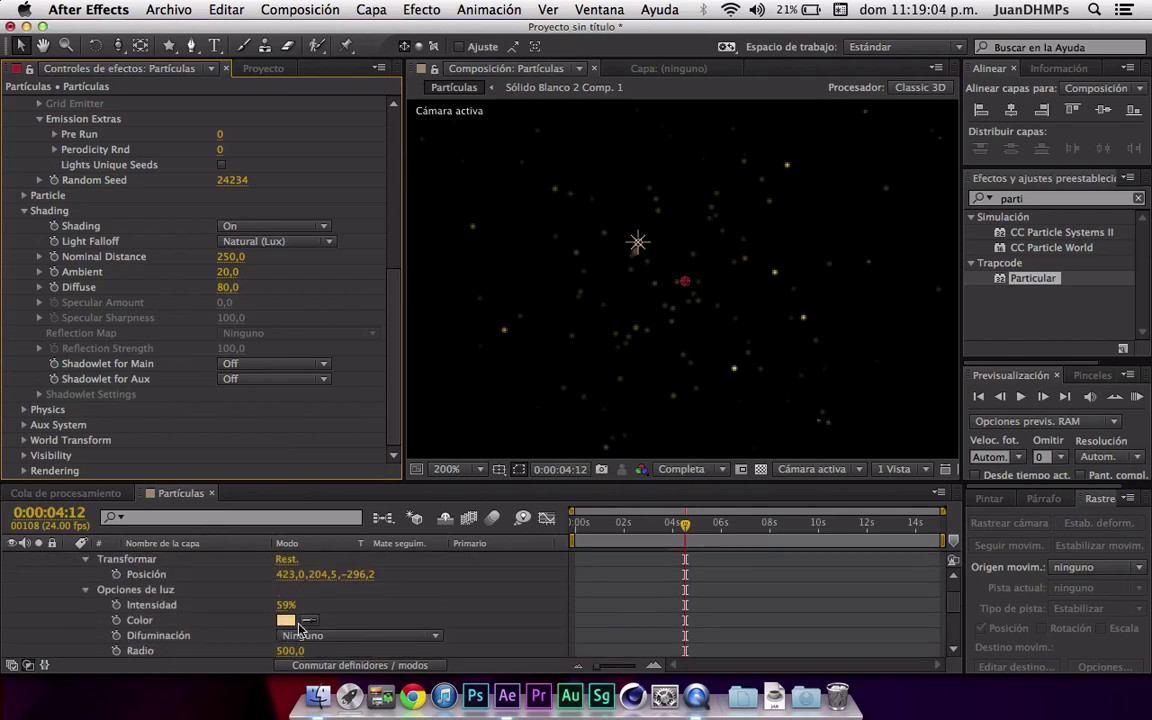
- Change the Emisor light colour to pink (FF92EF) and reselect the Partículas layer
{"action": "left_click", "coordinate": [286, 620]}
{"action": "left_click_drag", "start_coordinate": [651, 391], "coordinate": [651, 363]}
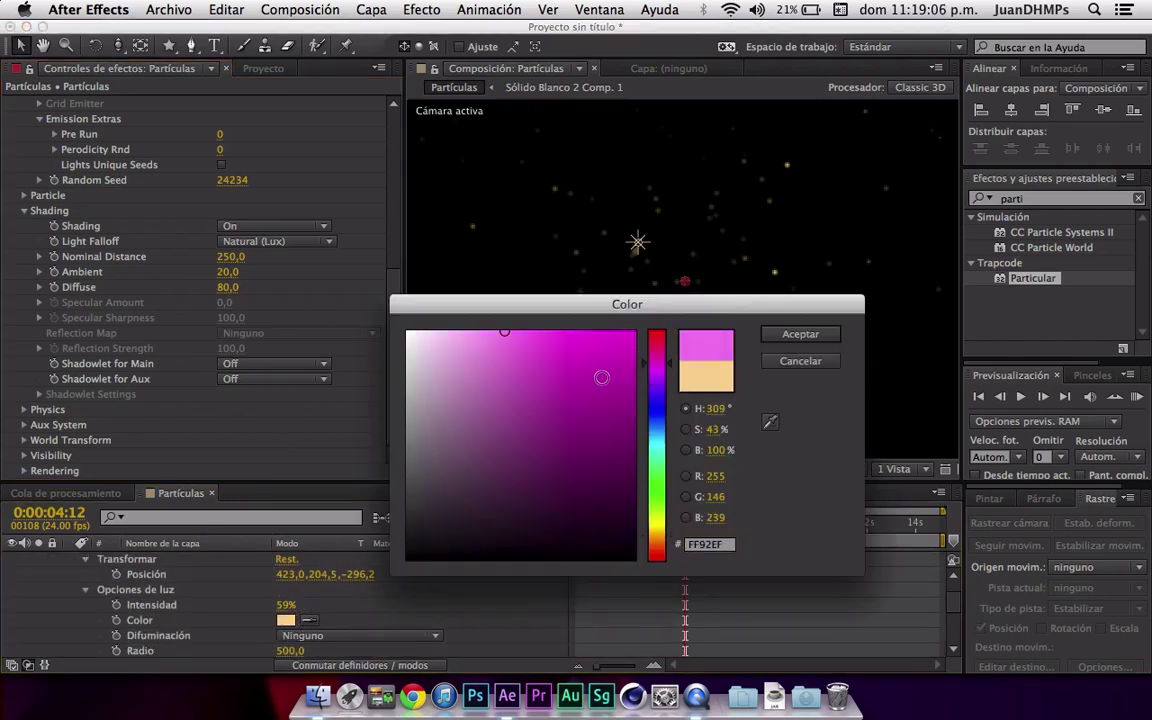
{"action": "left_click", "coordinate": [786, 335]}
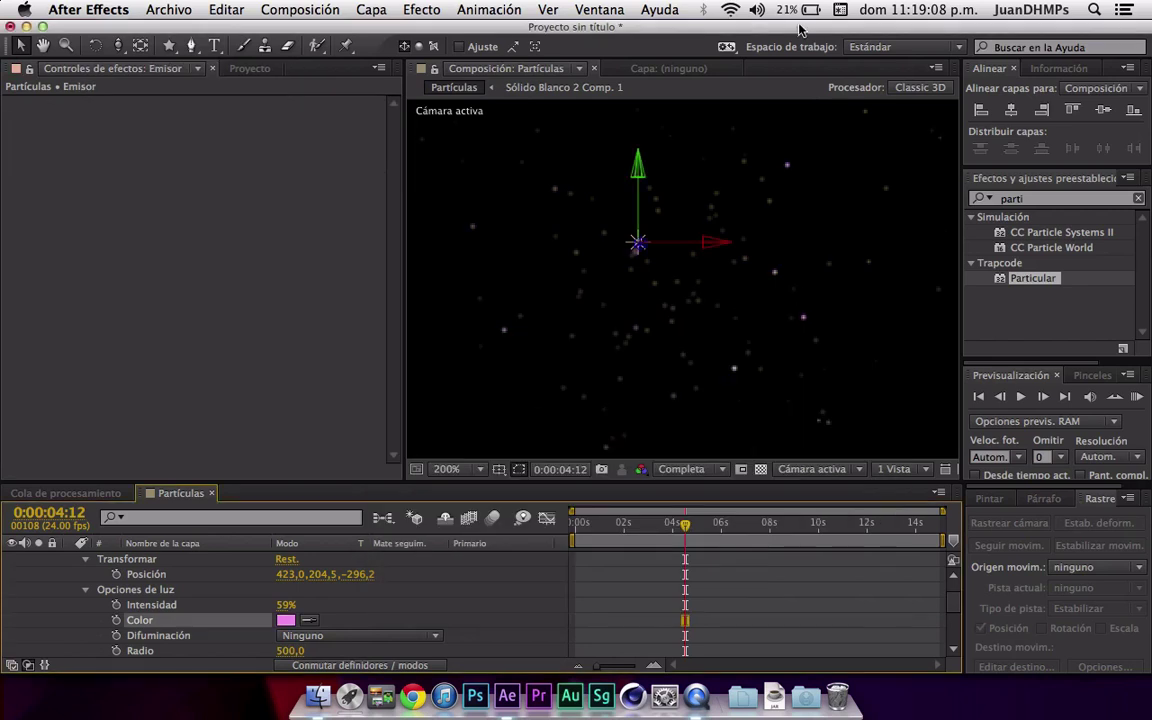
{"action": "scroll", "coordinate": [220, 608], "scroll_direction": "down", "scroll_amount": 3}
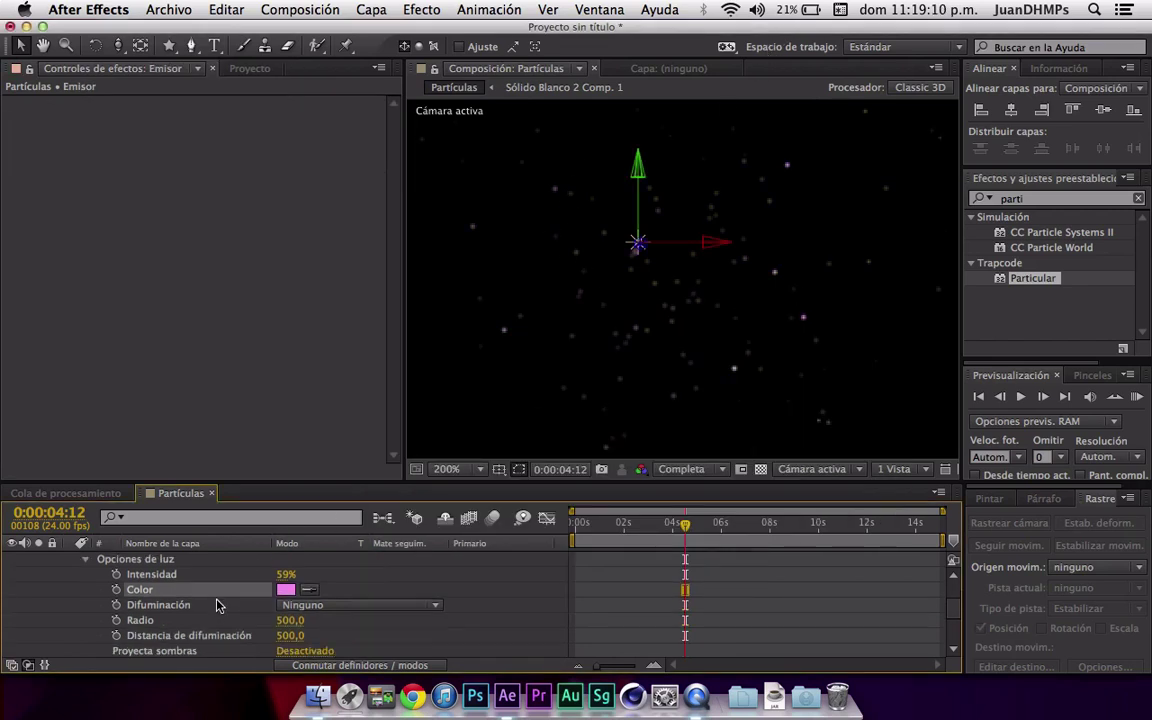
{"action": "scroll", "coordinate": [220, 608], "scroll_direction": "down", "scroll_amount": 1}
{"action": "scroll", "coordinate": [150, 625], "scroll_direction": "down", "scroll_amount": 3}
{"action": "scroll", "coordinate": [150, 630], "scroll_direction": "down", "scroll_amount": 1}
{"action": "left_click", "coordinate": [155, 637]}
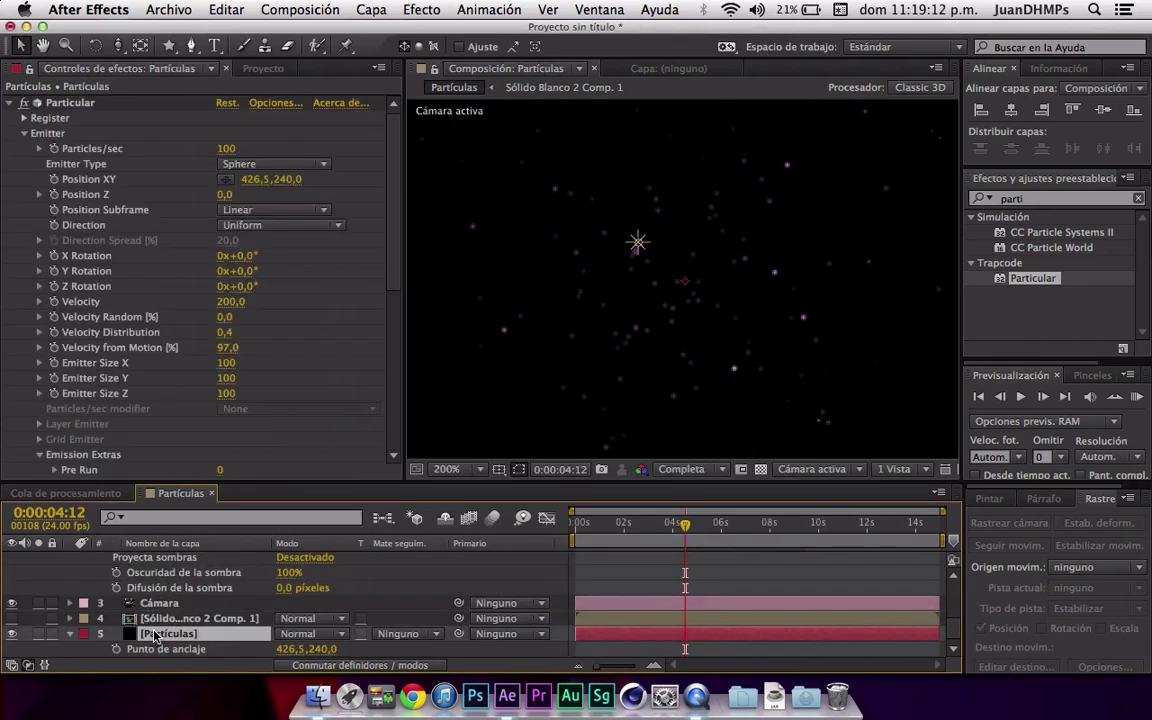
{"action": "scroll", "coordinate": [100, 333], "scroll_direction": "down", "scroll_amount": 5}
{"action": "scroll", "coordinate": [21, 193], "scroll_direction": "up", "scroll_amount": 5}
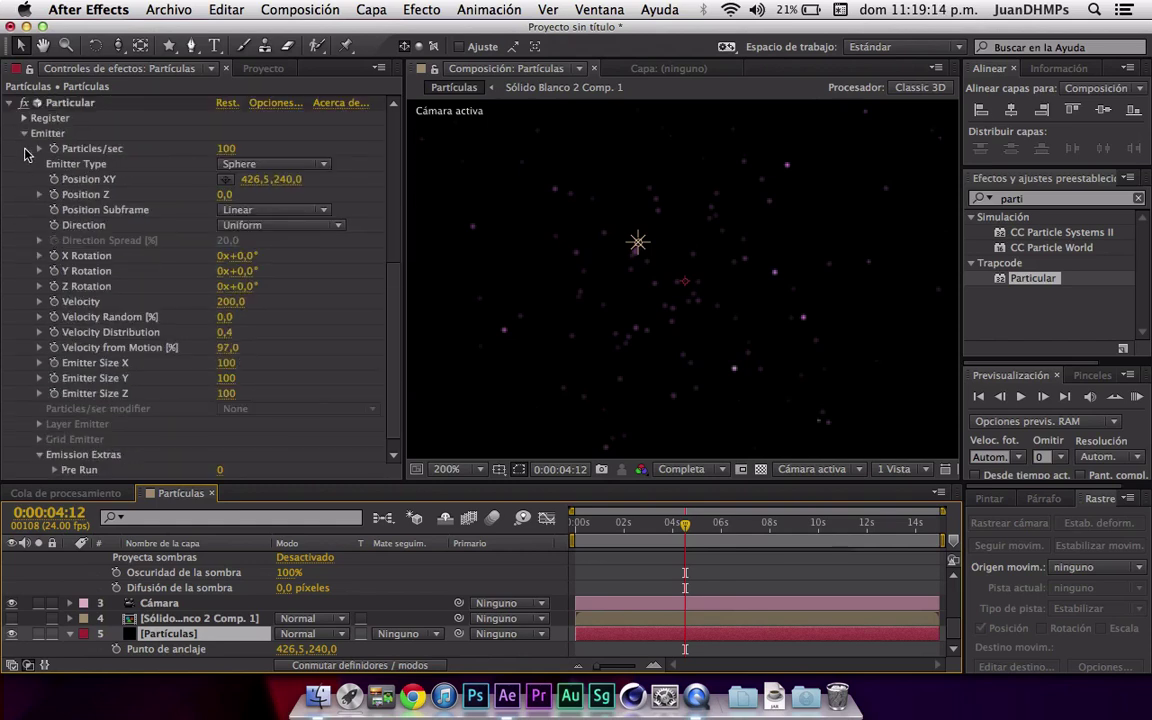
- Set Shading Nominal Distance to 270, undoing a trial Diffuse increase to keep it at 80
{"action": "left_click", "coordinate": [22, 136]}
{"action": "left_click", "coordinate": [23, 134]}
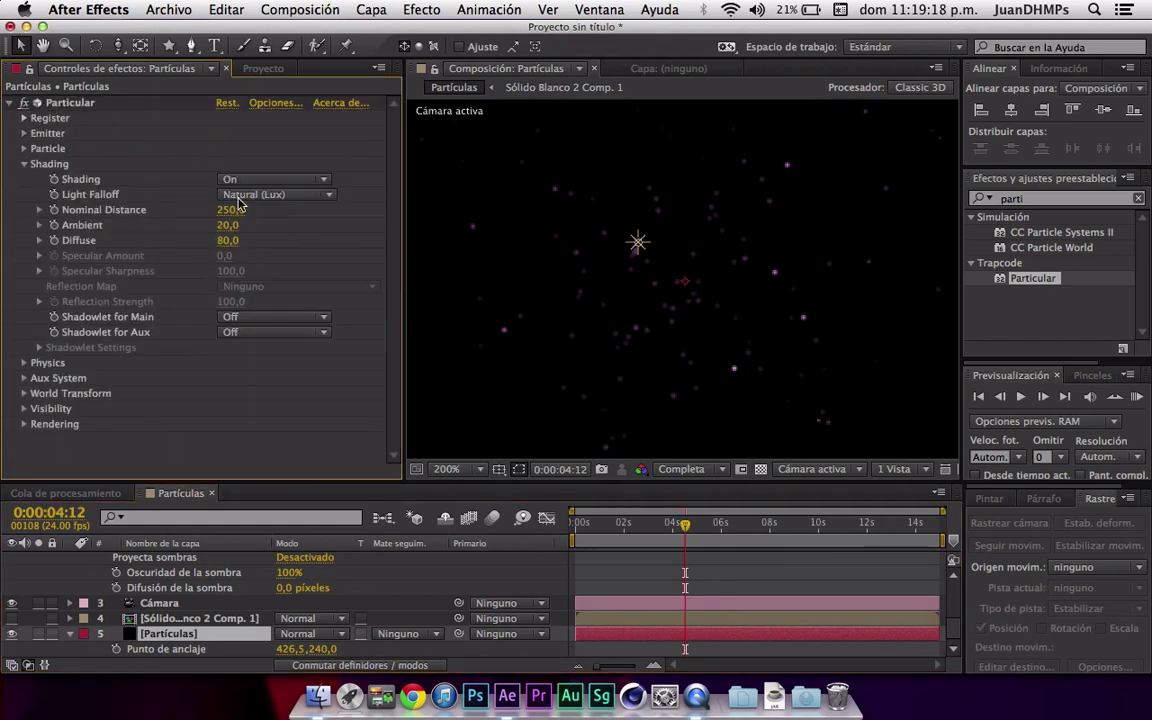
{"action": "mouse_move", "coordinate": [230, 209]}
{"action": "left_mouse_down"}
{"action": "mouse_move", "coordinate": [282, 208]}
{"action": "mouse_move", "coordinate": [224, 216]}
{"action": "mouse_move", "coordinate": [243, 229]}
{"action": "mouse_move", "coordinate": [272, 218]}
{"action": "left_mouse_up"}
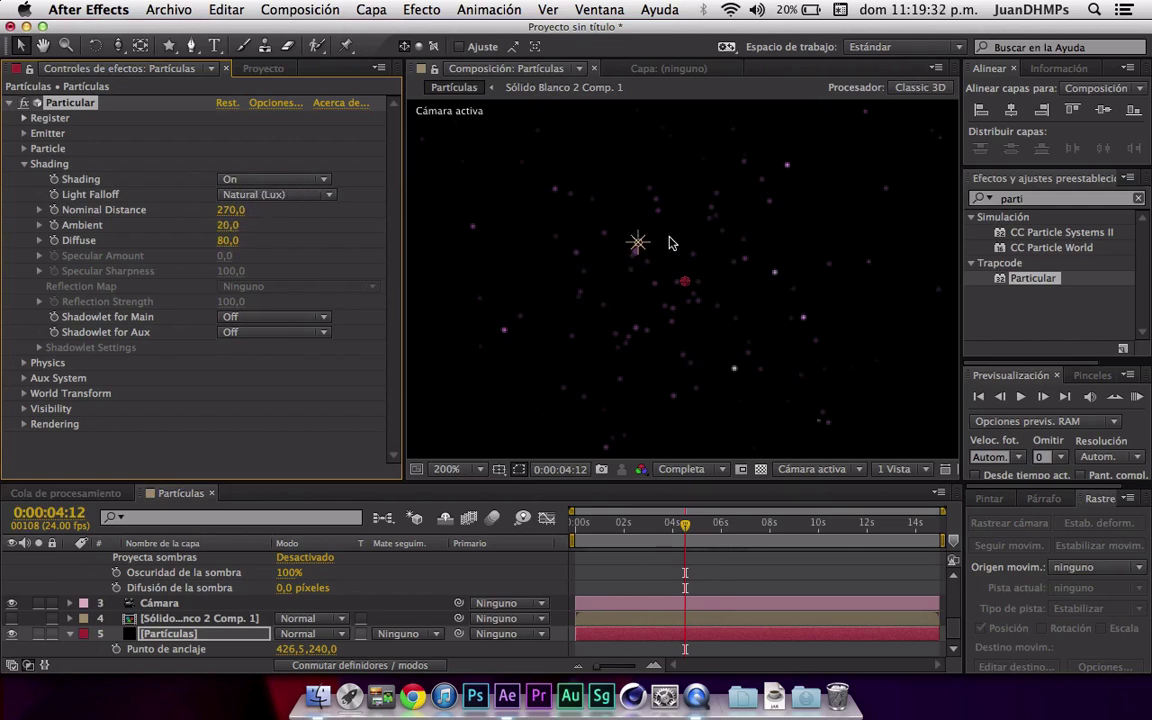
{"action": "left_click_drag", "start_coordinate": [227, 243], "coordinate": [278, 222]}
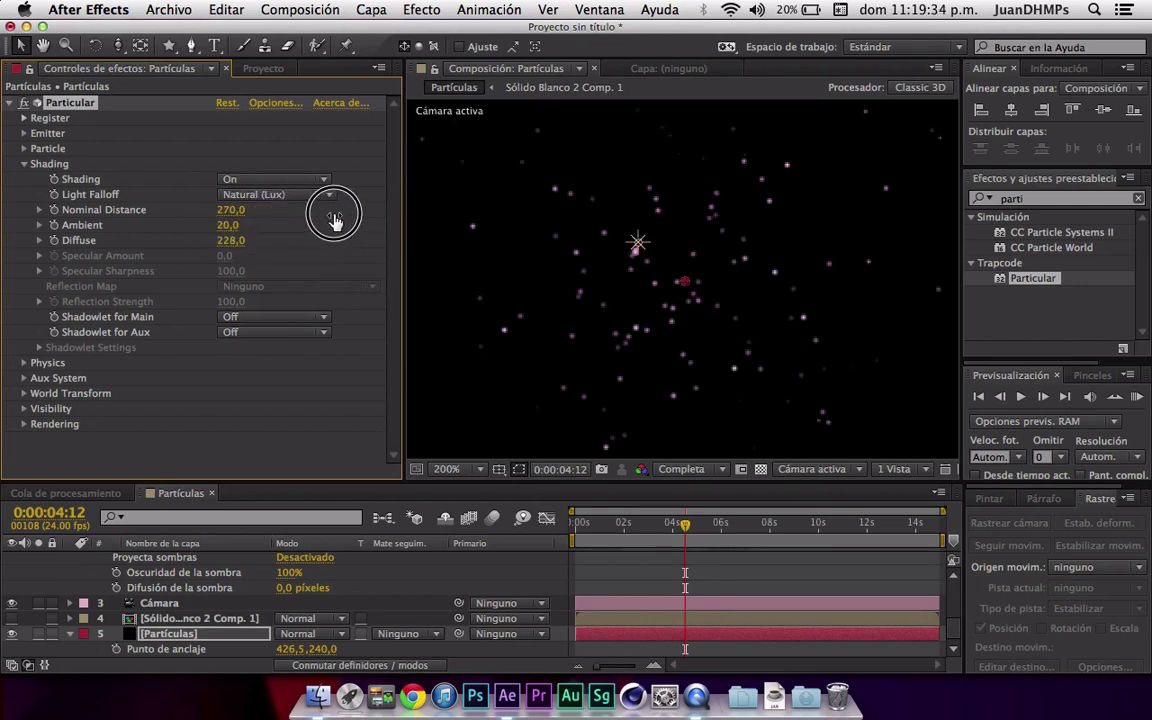
{"action": "key", "text": "ctrl+z"}
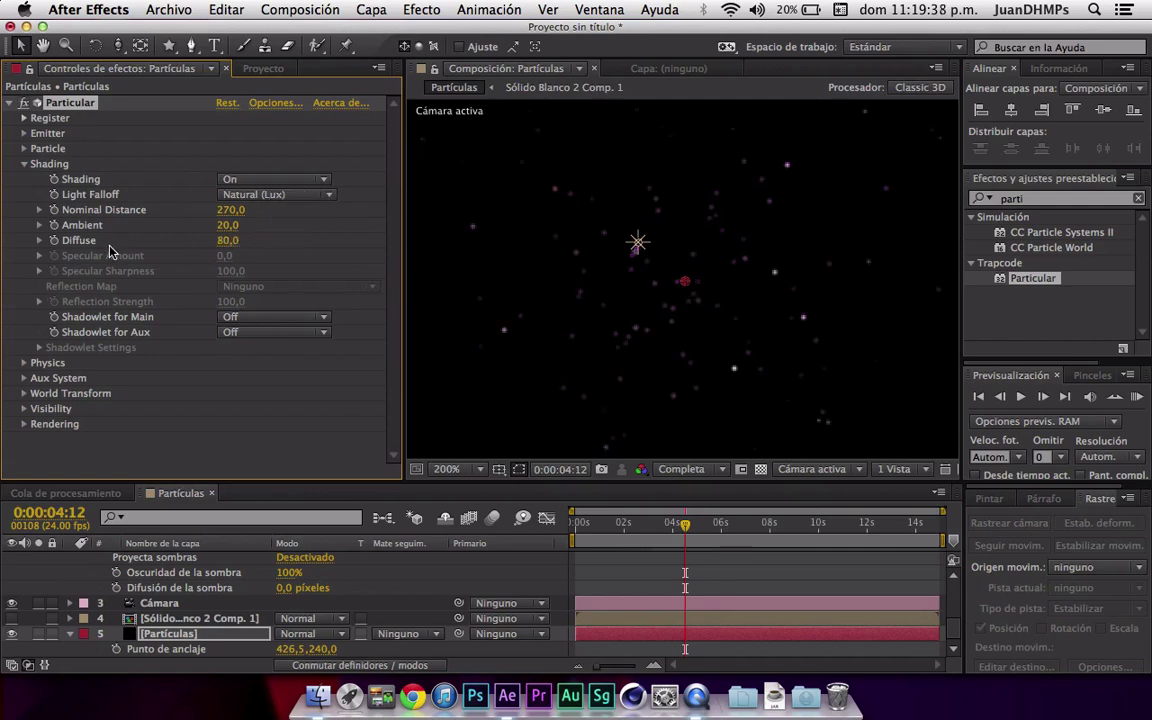
- Try Light Falloff None (AE), then restore it to Natural (Lux)
{"action": "left_click", "coordinate": [254, 197]}
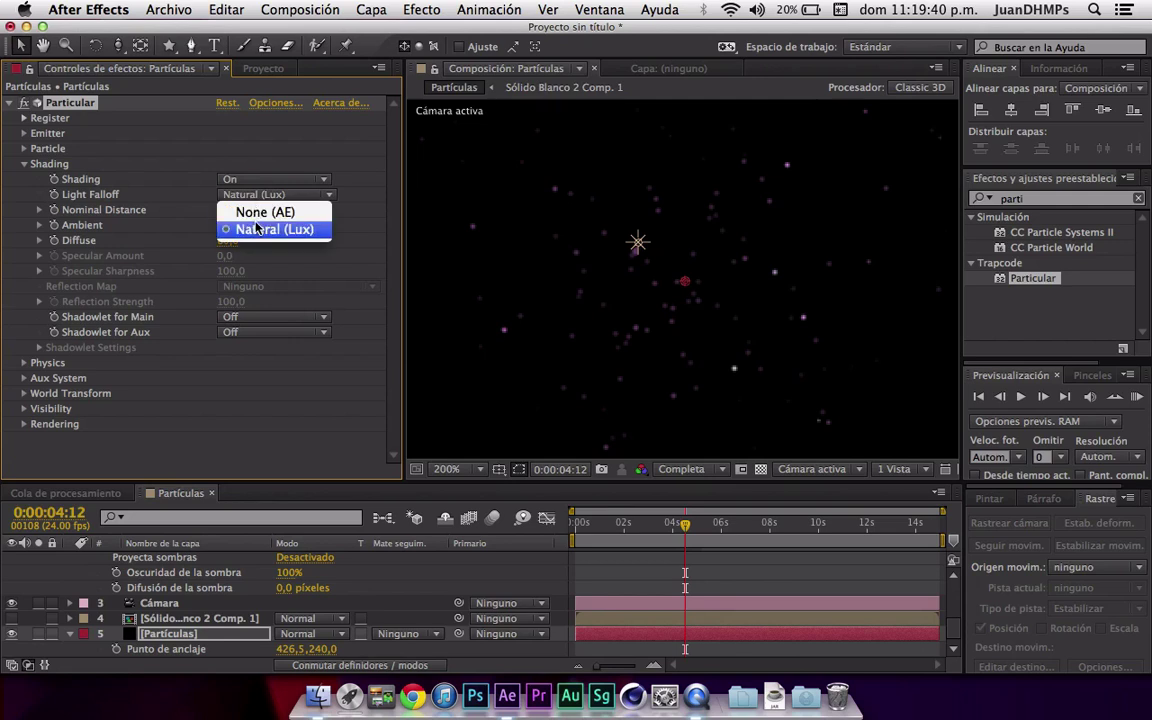
{"action": "left_click", "coordinate": [245, 211]}
{"action": "left_click", "coordinate": [262, 194]}
{"action": "left_click", "coordinate": [237, 188]}
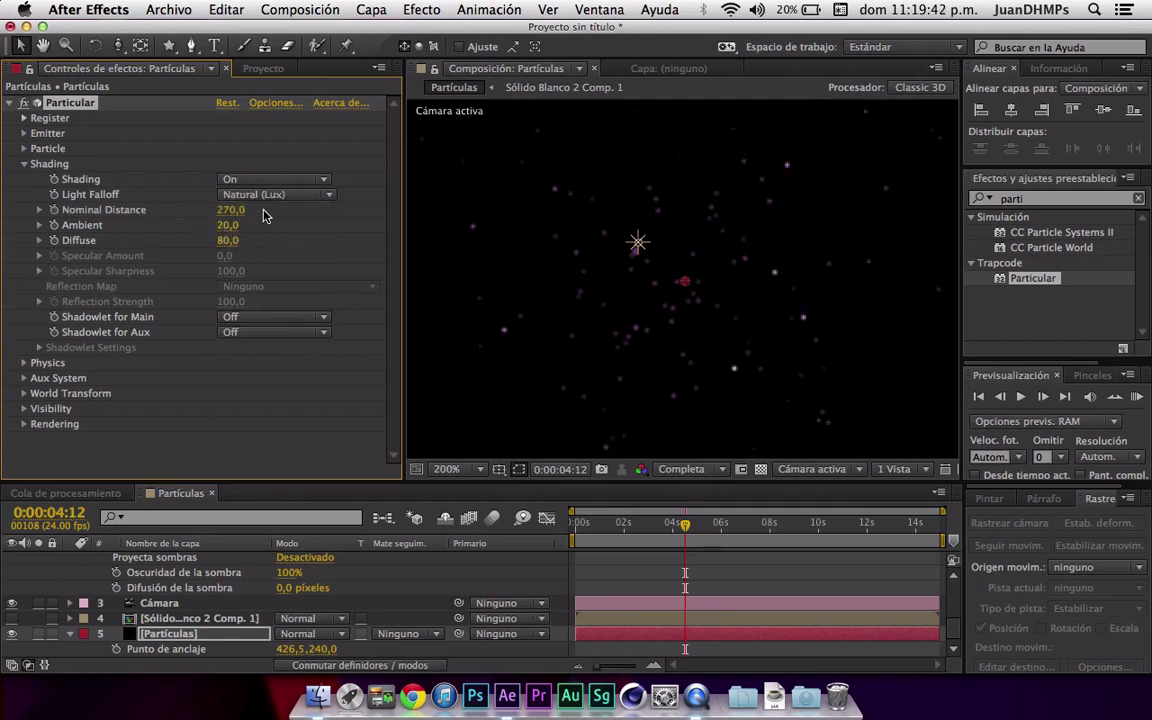
- Test Shadowlet for Main and Aux, return both to Off, and move from Shading to Physics
{"action": "left_click", "coordinate": [245, 332]}
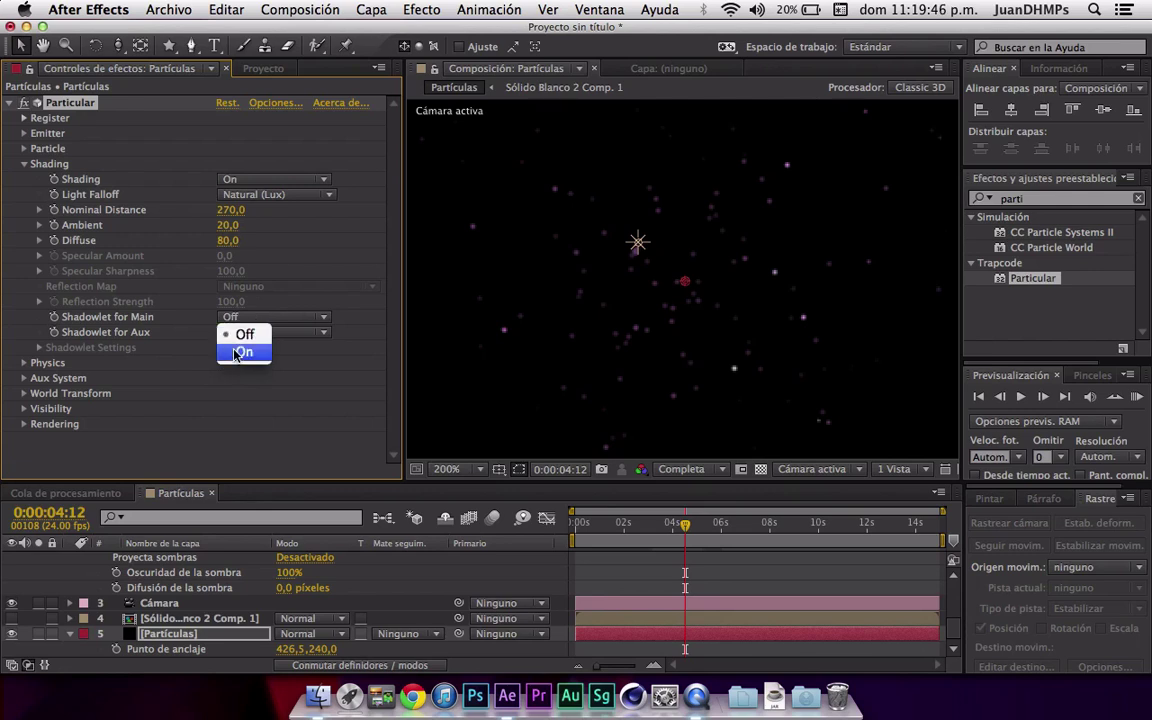
{"action": "left_click", "coordinate": [240, 353]}
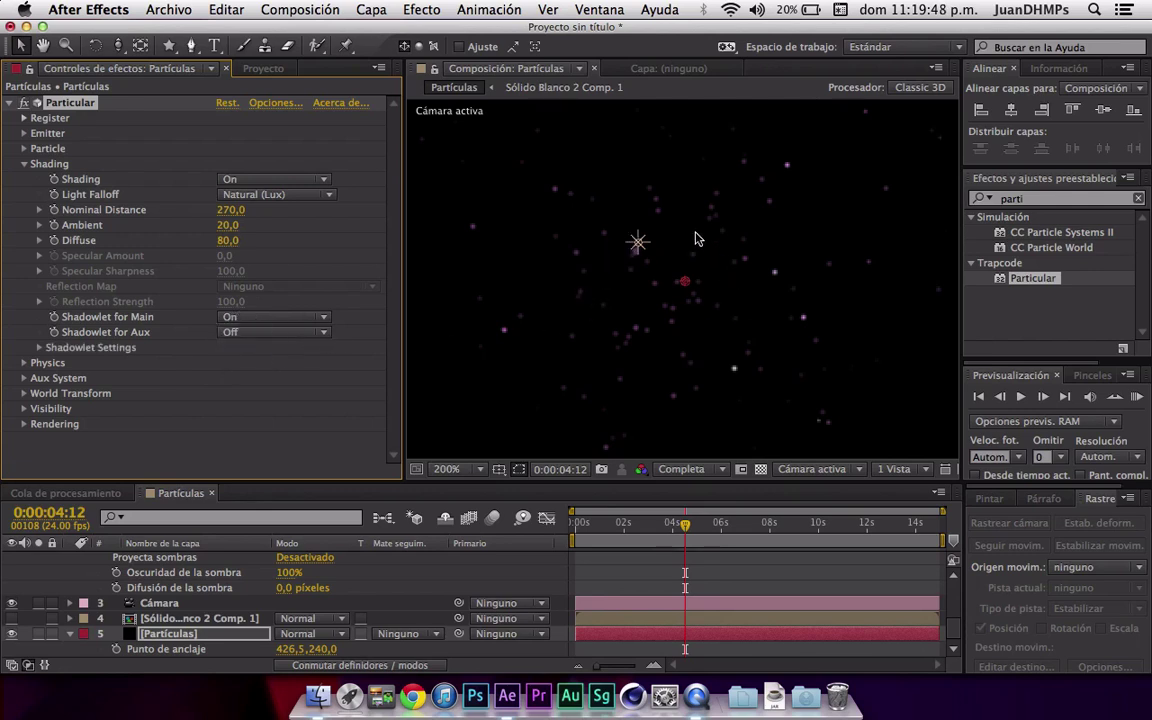
{"action": "left_click", "coordinate": [265, 316]}
{"action": "left_click", "coordinate": [240, 333]}
{"action": "left_click", "coordinate": [260, 332]}
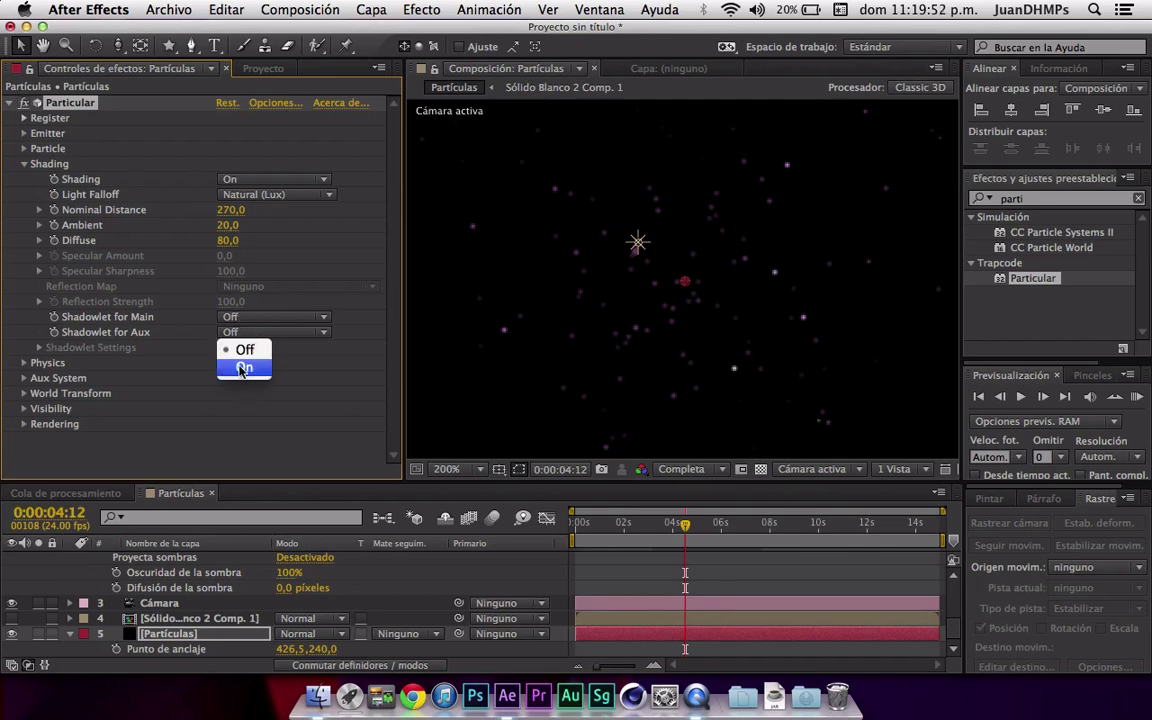
{"action": "left_click", "coordinate": [241, 370]}
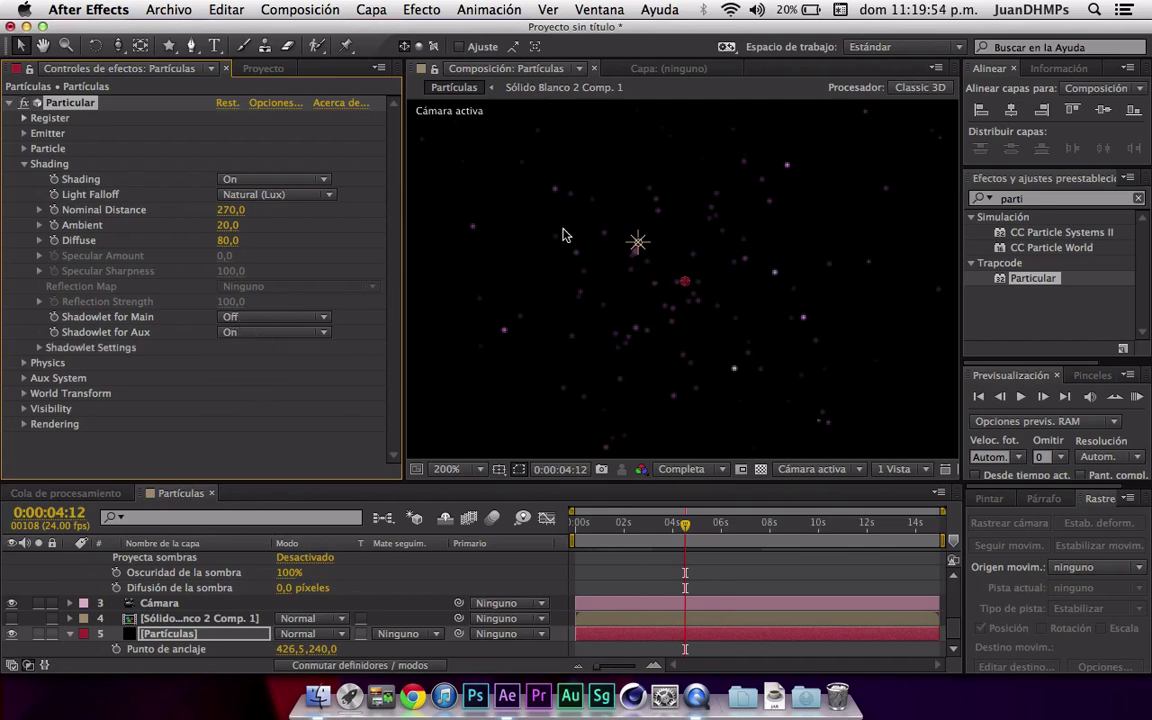
{"action": "key", "text": "super+z"}
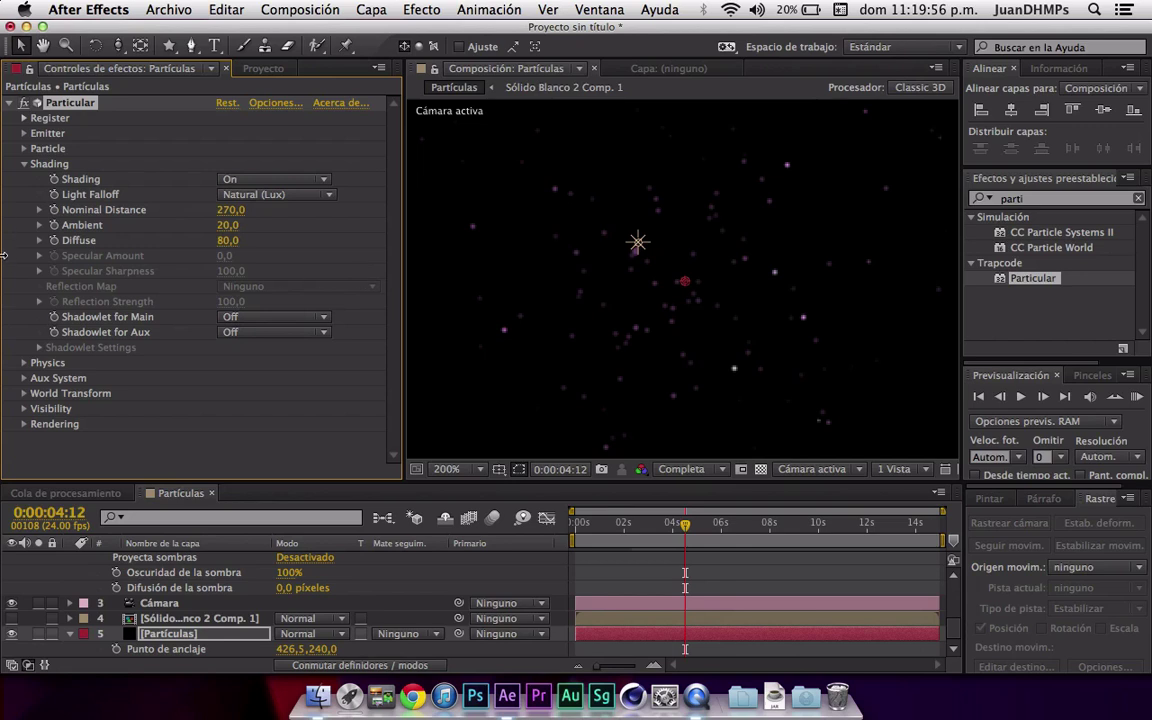
{"action": "left_click", "coordinate": [25, 164]}
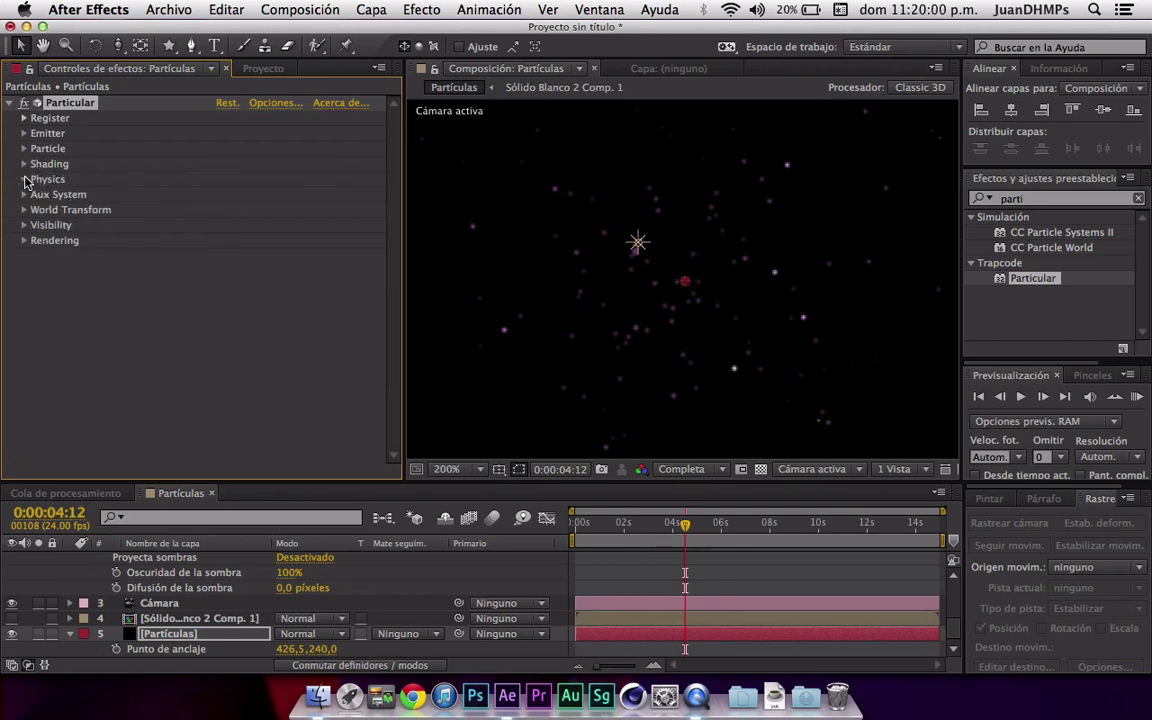
{"action": "left_click", "coordinate": [25, 179]}
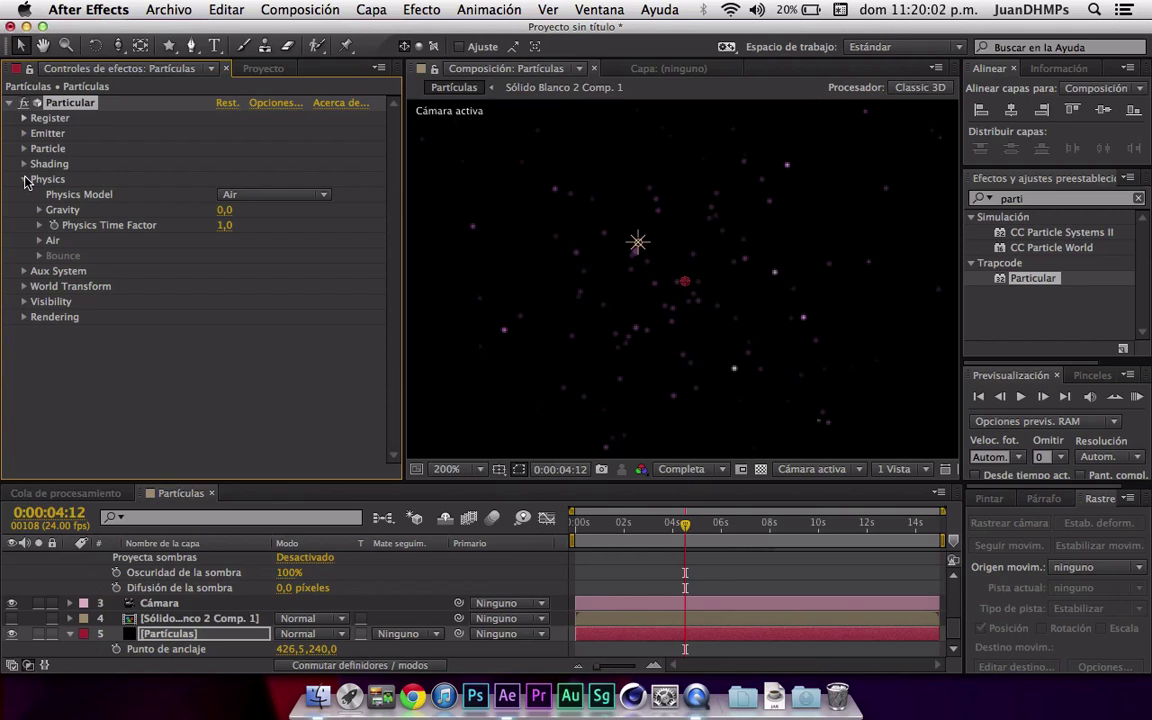
- Select the Emisor light layer after briefly toggling its visibility
{"action": "scroll", "coordinate": [206, 582], "scroll_direction": "up", "scroll_amount": 2}
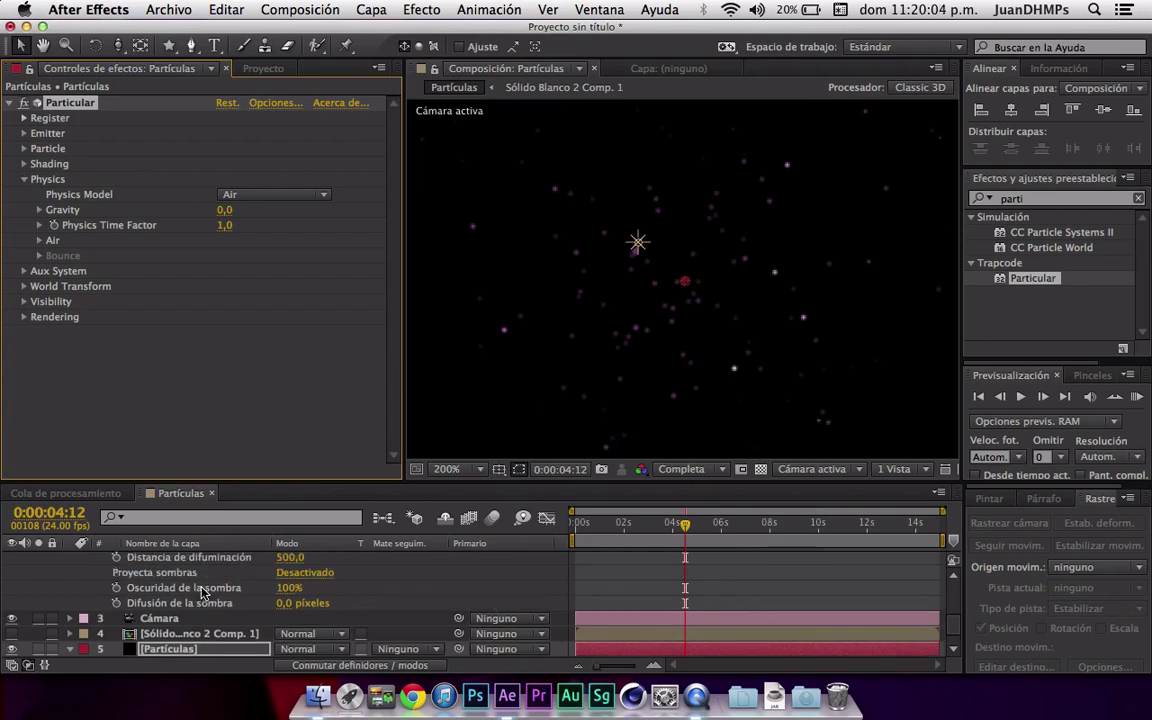
{"action": "scroll", "coordinate": [200, 585], "scroll_direction": "up", "scroll_amount": 2}
{"action": "scroll", "coordinate": [186, 574], "scroll_direction": "up", "scroll_amount": 2}
{"action": "scroll", "coordinate": [165, 575], "scroll_direction": "up", "scroll_amount": 3}
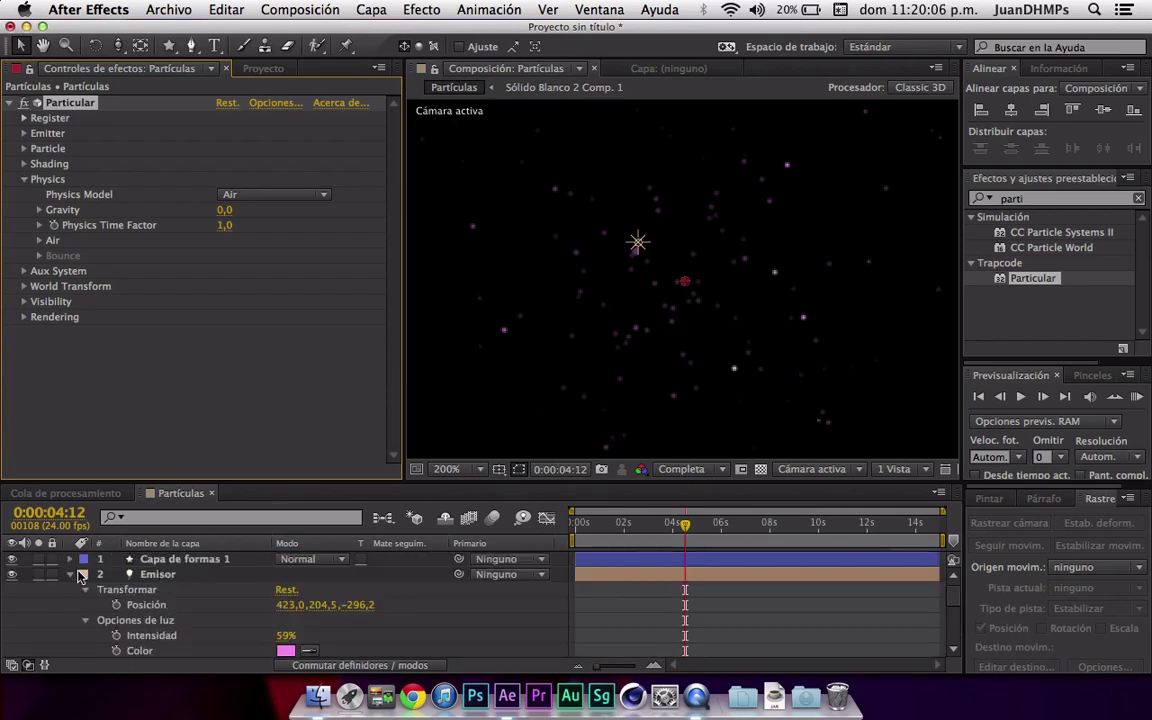
{"action": "left_click", "coordinate": [12, 574]}
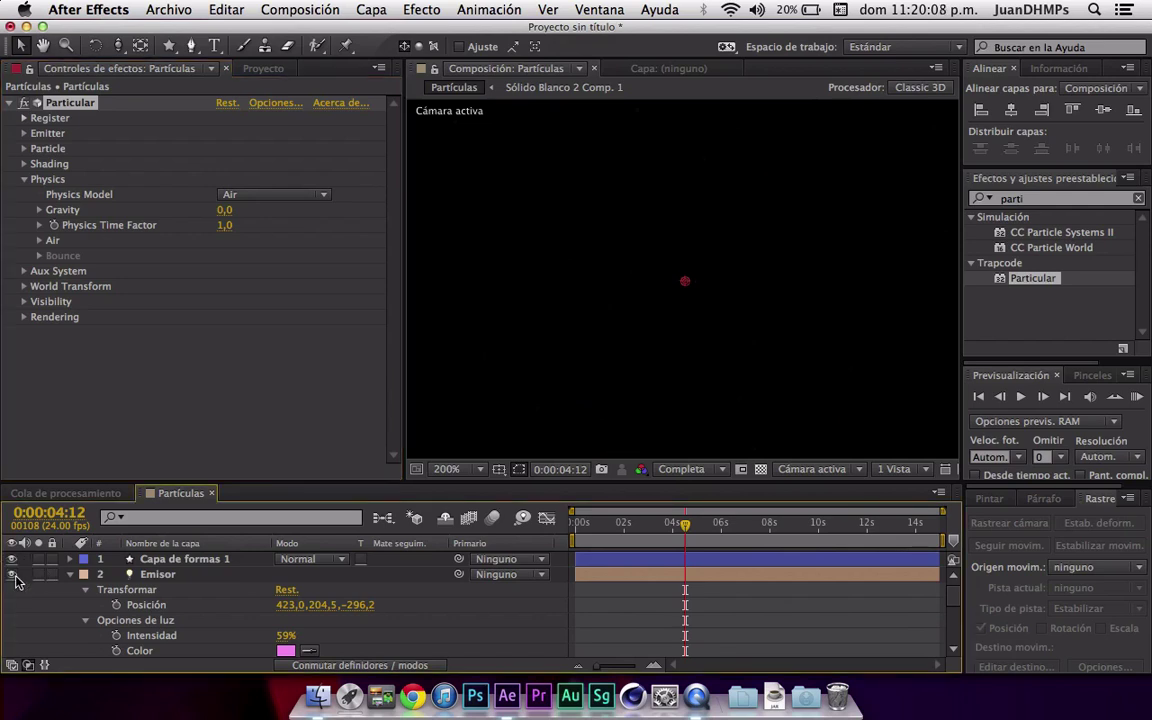
{"action": "left_click", "coordinate": [12, 574]}
{"action": "left_click", "coordinate": [157, 575]}
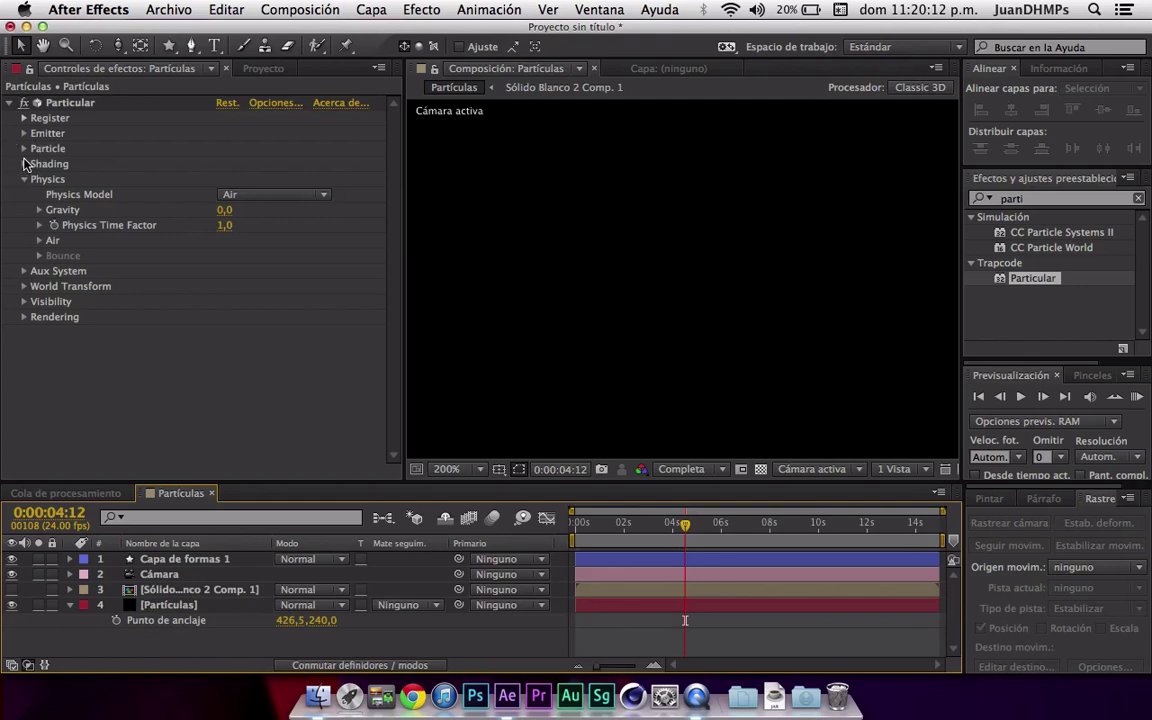
- Set Particular's Shading to Off and collapse the Shading group
{"action": "left_click", "coordinate": [24, 164]}
{"action": "left_click", "coordinate": [23, 164]}
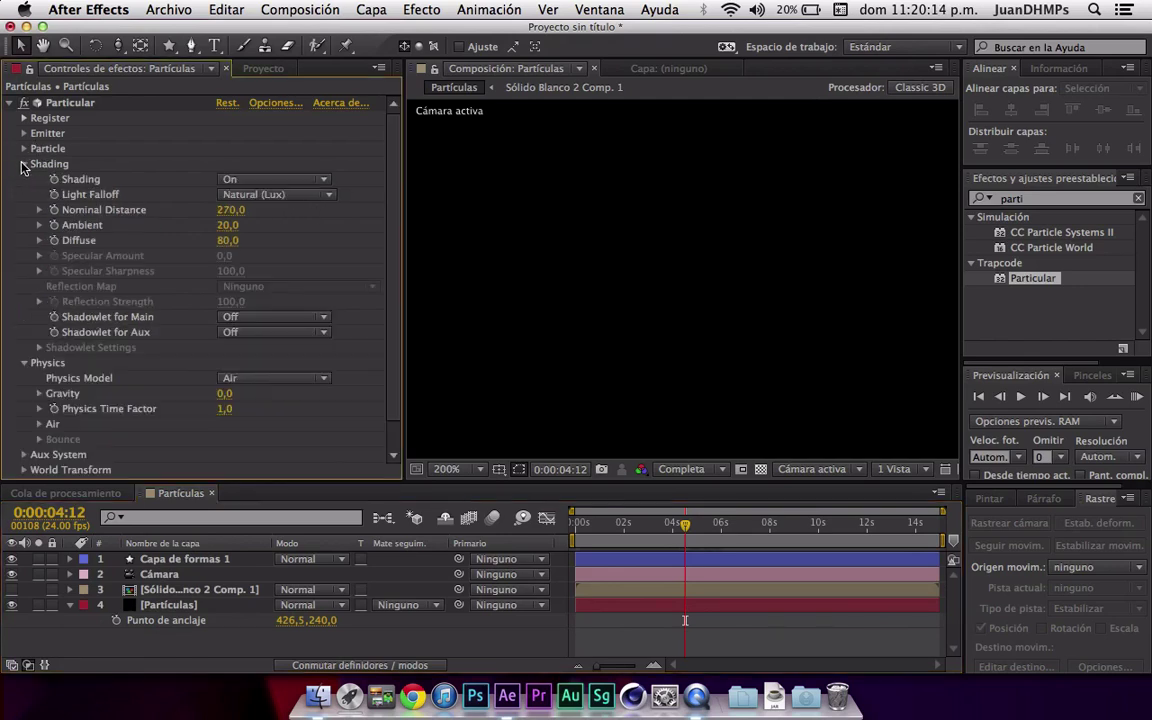
{"action": "left_click", "coordinate": [245, 181]}
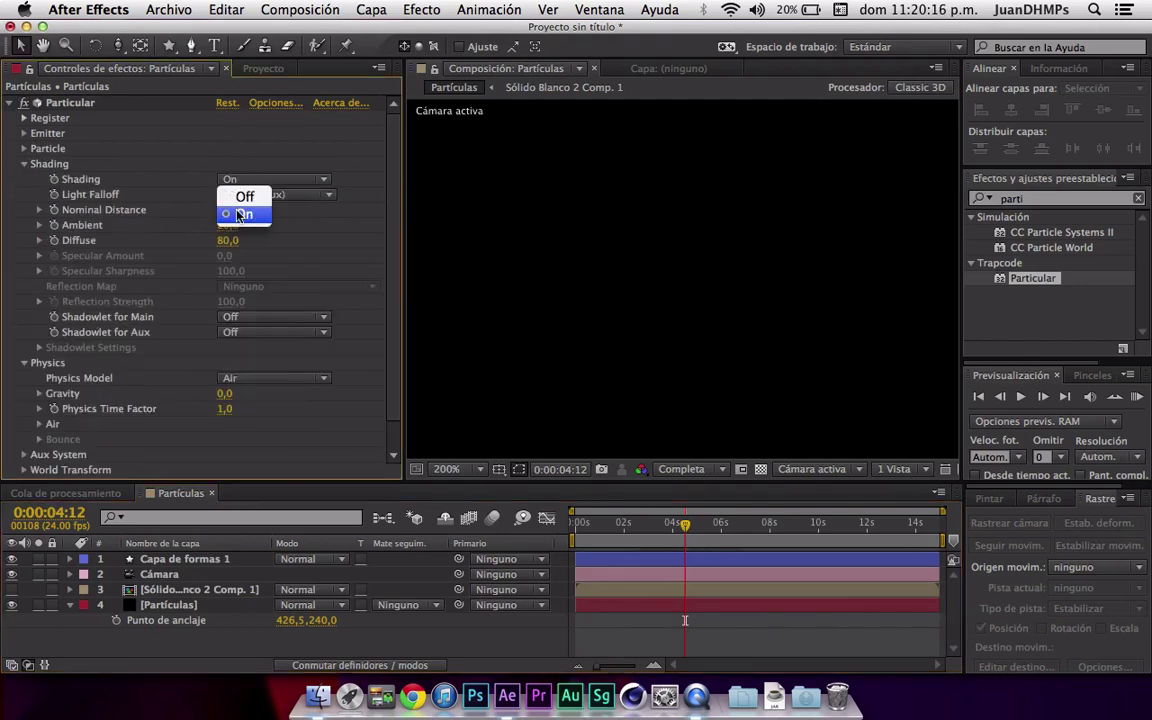
{"action": "left_click", "coordinate": [250, 196]}
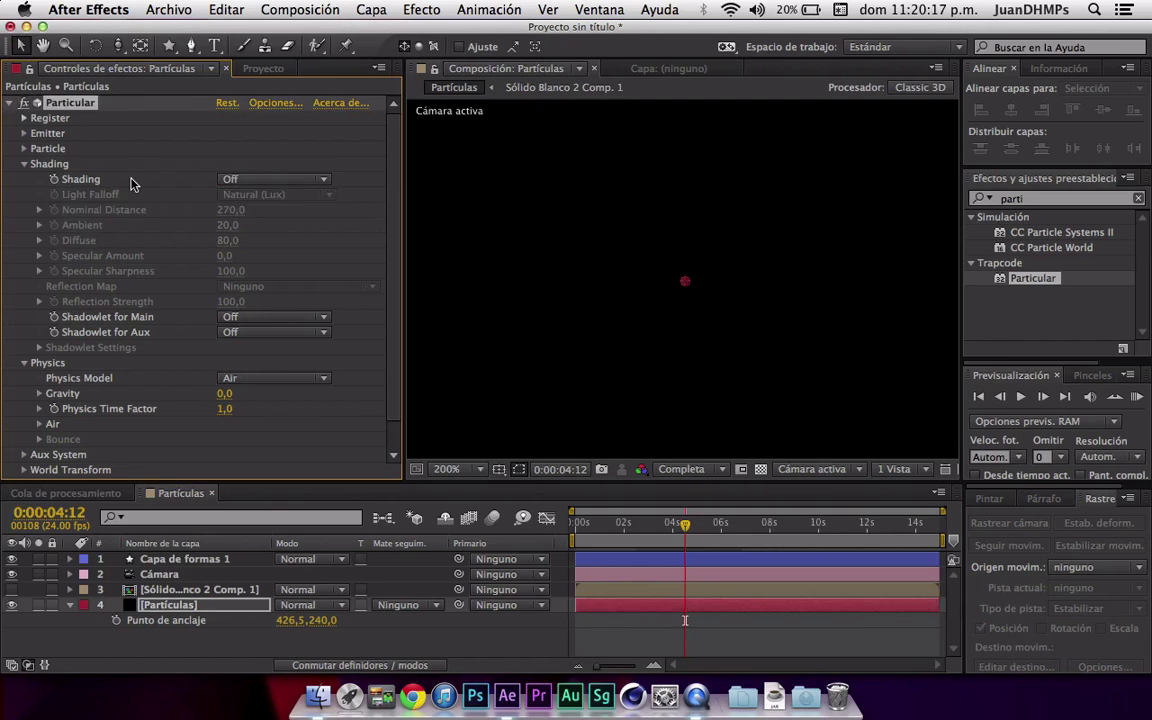
{"action": "left_click", "coordinate": [24, 165]}
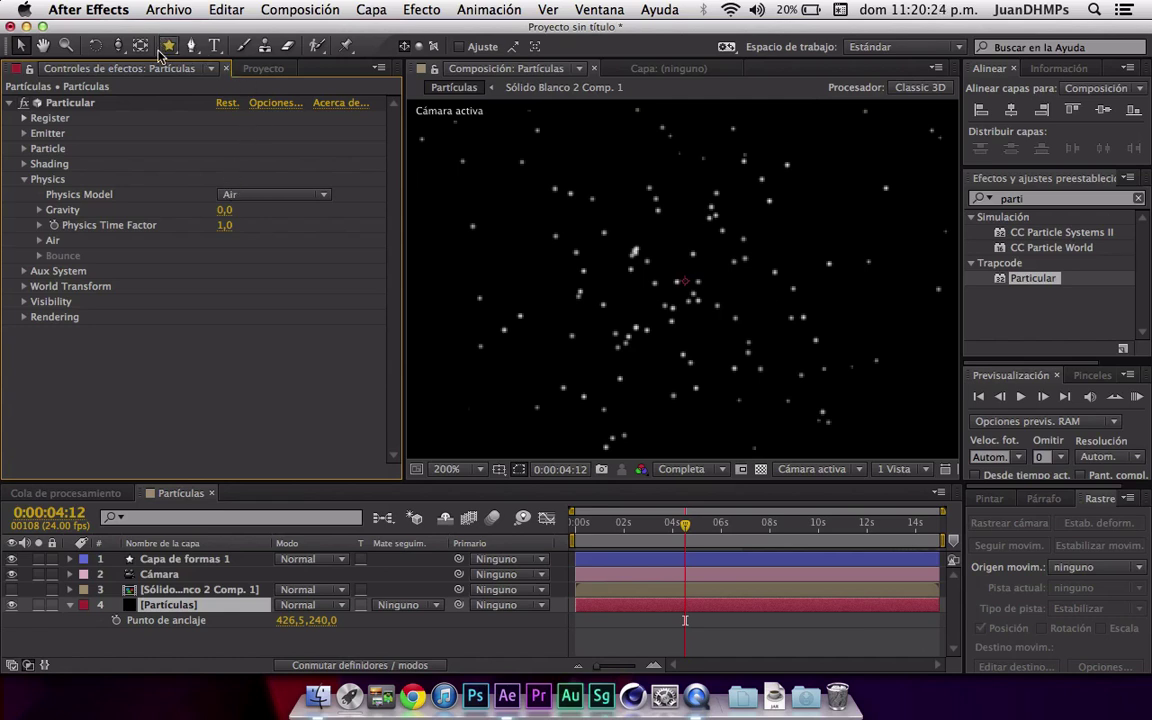
- Keep the Air physics model and settle Gravity at 80 after trying 390
{"action": "left_click", "coordinate": [227, 194]}
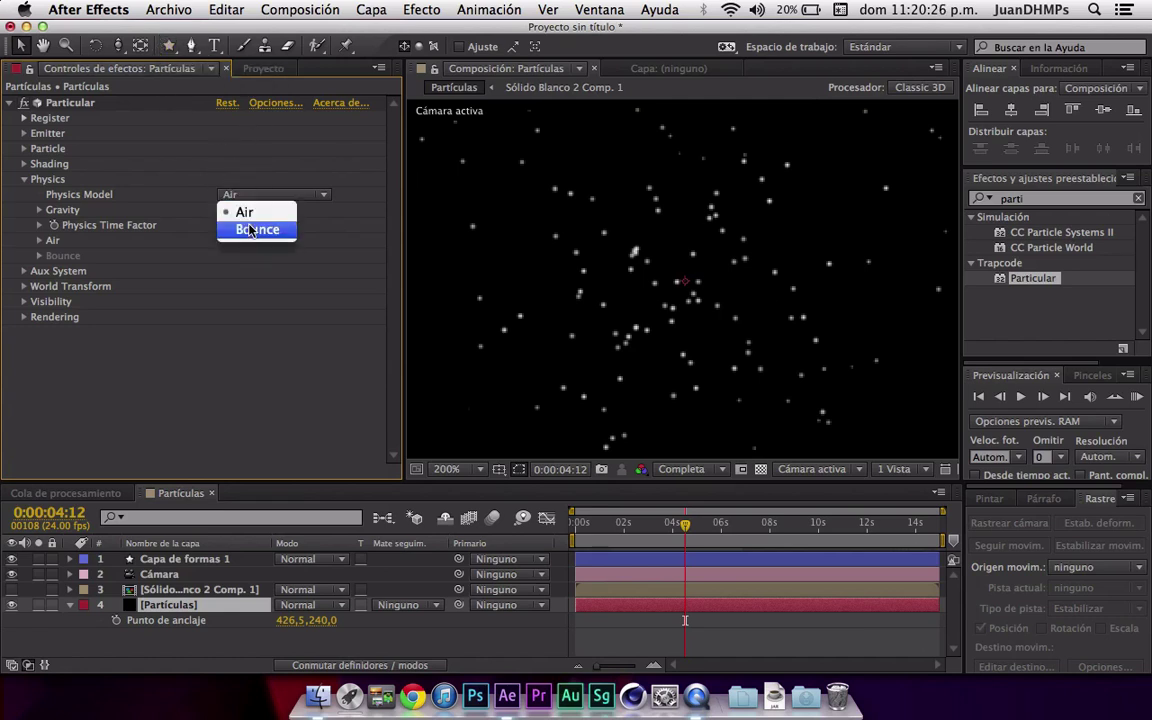
{"action": "left_click", "coordinate": [168, 158]}
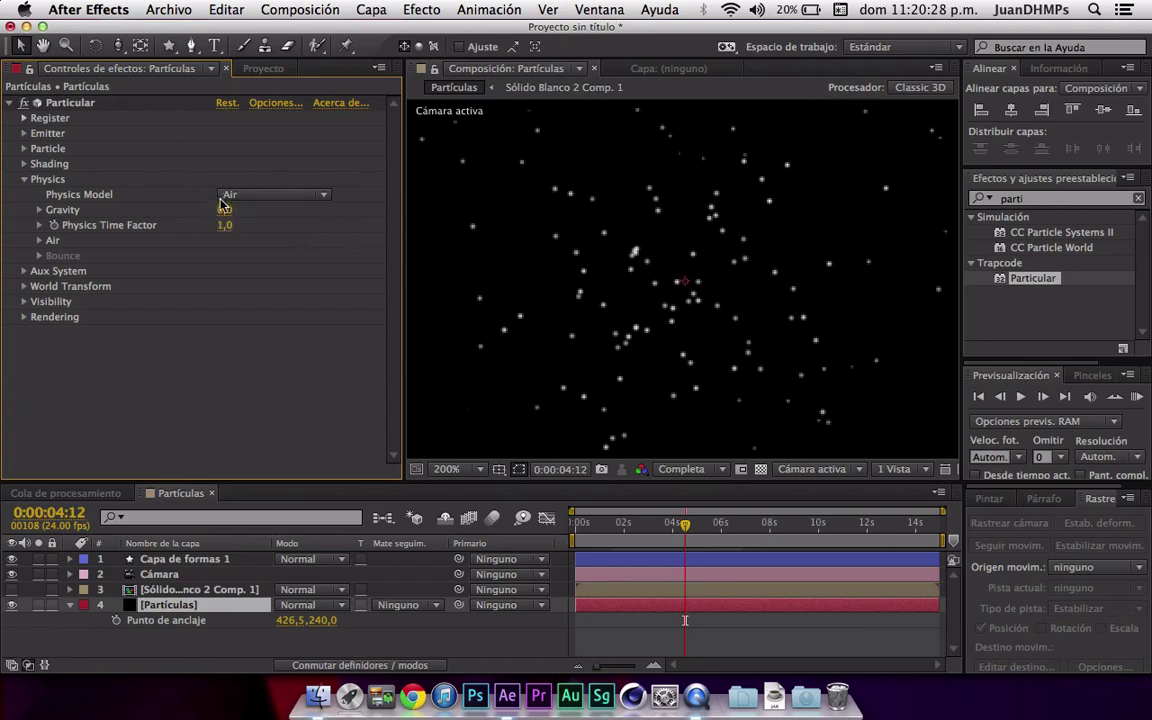
{"action": "left_click_drag", "start_coordinate": [224, 212], "coordinate": [254, 240]}
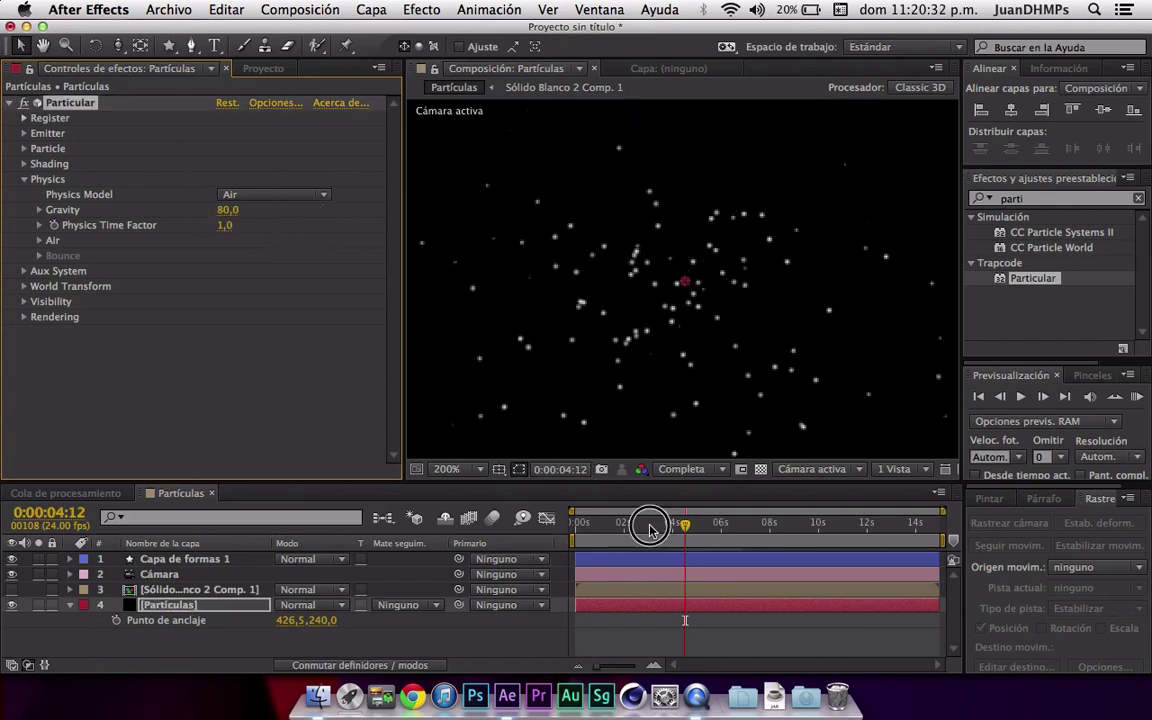
{"action": "left_click_drag", "start_coordinate": [648, 522], "coordinate": [616, 528]}
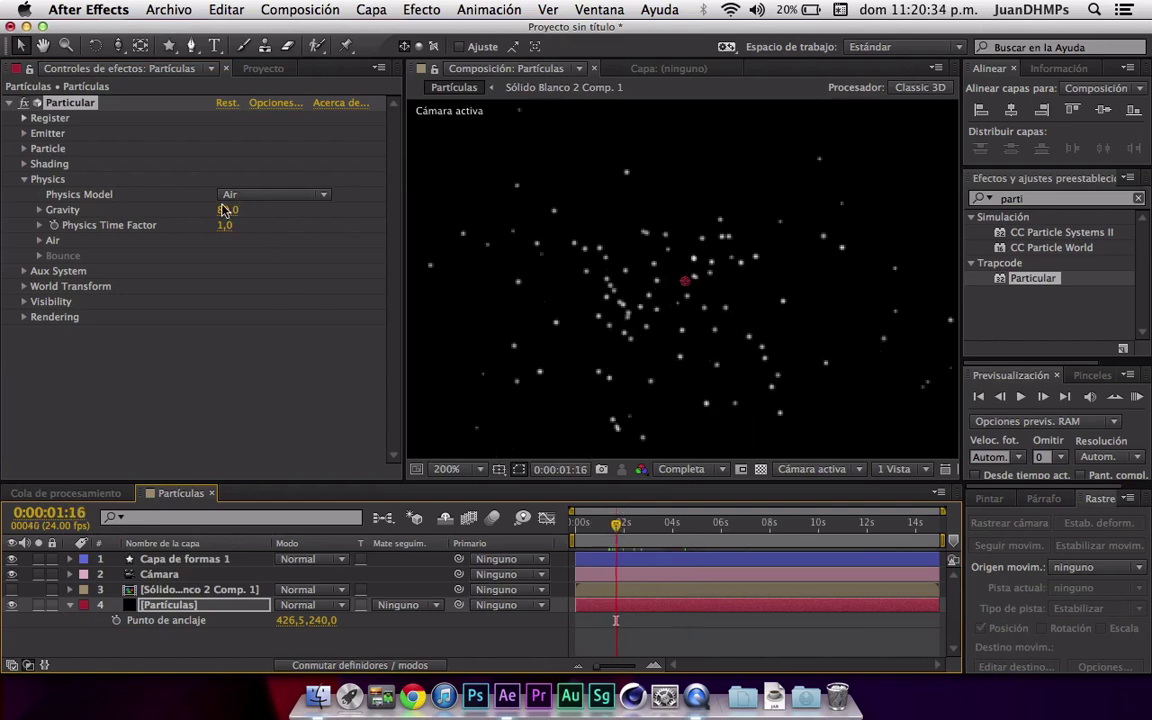
{"action": "left_click_drag", "start_coordinate": [224, 210], "coordinate": [268, 242]}
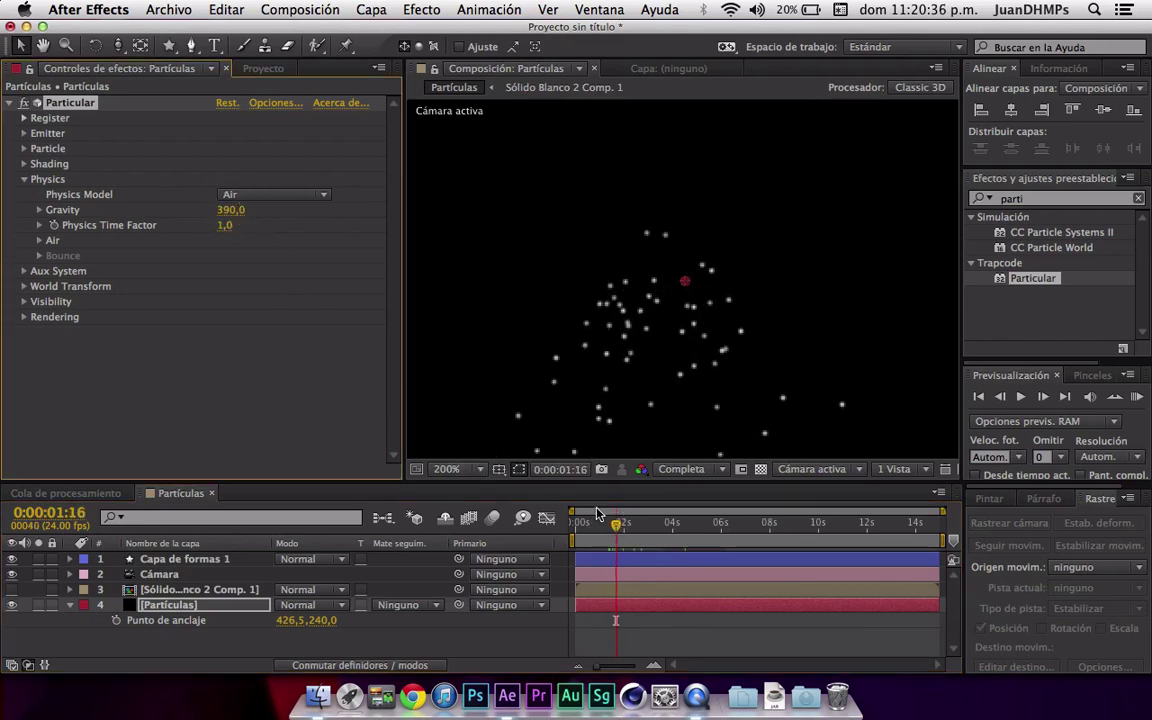
{"action": "left_click_drag", "start_coordinate": [571, 518], "coordinate": [612, 527]}
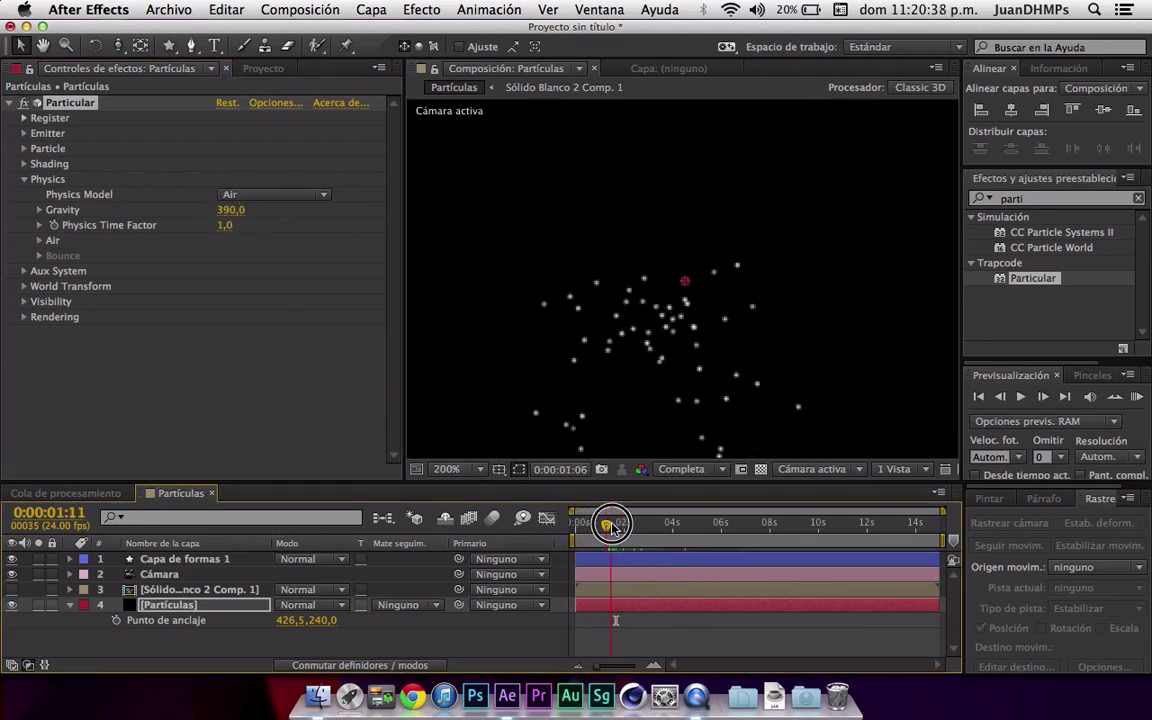
{"action": "left_click_drag", "start_coordinate": [612, 527], "coordinate": [625, 522]}
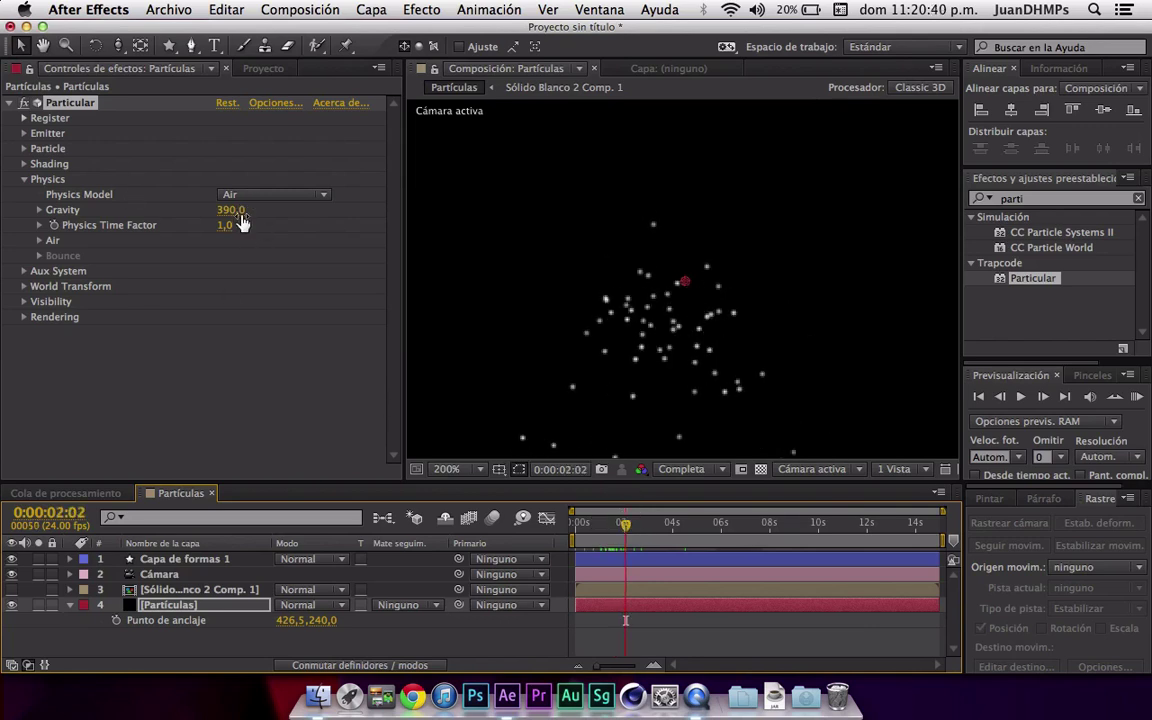
{"action": "mouse_move", "coordinate": [236, 211]}
{"action": "left_mouse_down"}
{"action": "mouse_move", "coordinate": [226, 230]}
{"action": "mouse_move", "coordinate": [268, 233]}
{"action": "mouse_move", "coordinate": [272, 214]}
{"action": "left_mouse_up"}
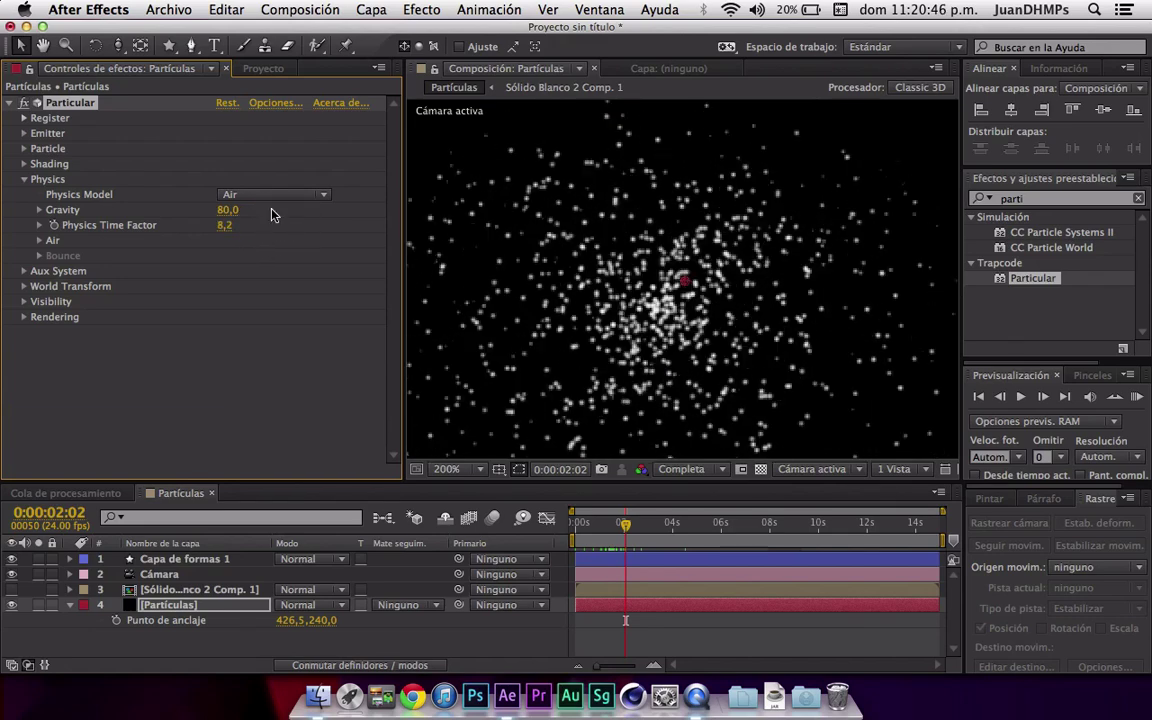
- Try the Bounce physics model, return to Air, and preview the early frames
{"action": "left_click", "coordinate": [262, 195]}
{"action": "left_click", "coordinate": [252, 229]}
{"action": "left_click", "coordinate": [260, 197]}
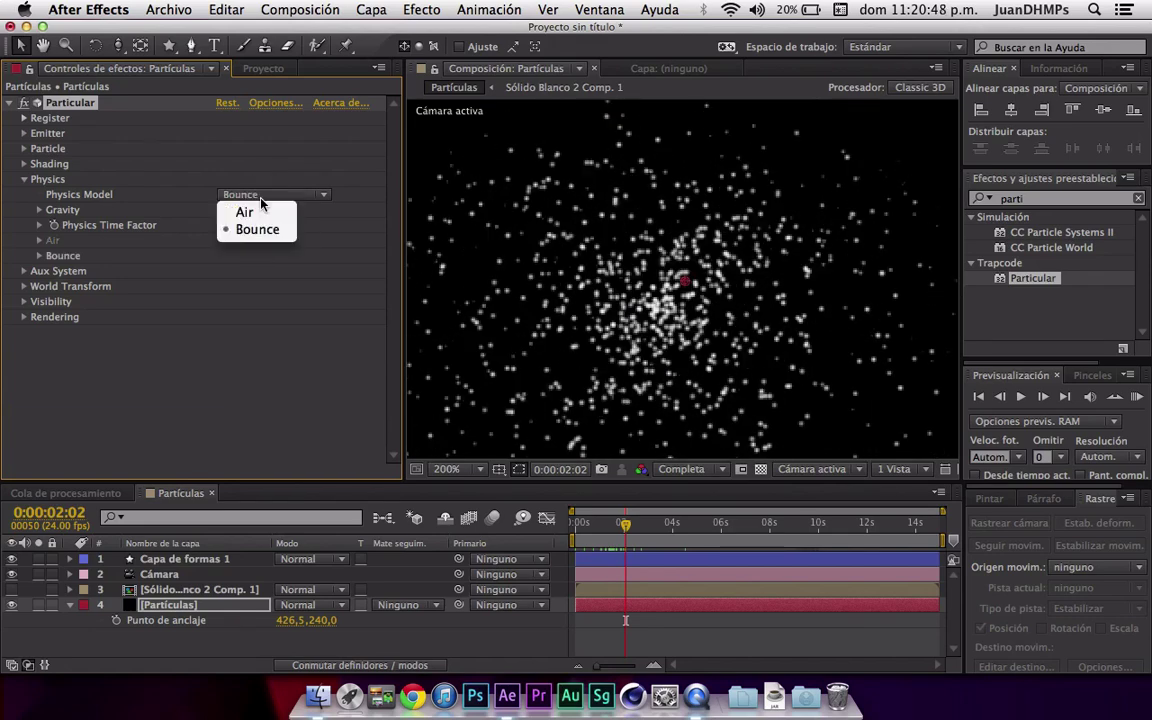
{"action": "left_click", "coordinate": [245, 212]}
{"action": "left_click", "coordinate": [595, 524]}
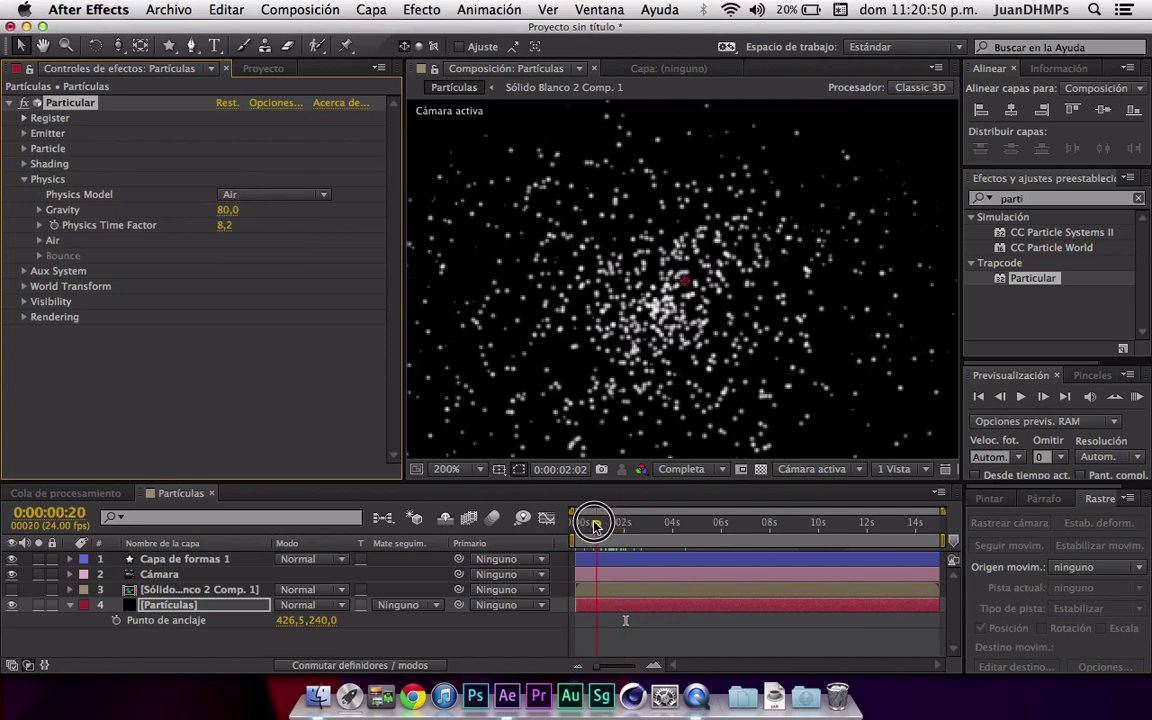
{"action": "left_click_drag", "start_coordinate": [595, 524], "coordinate": [601, 524]}
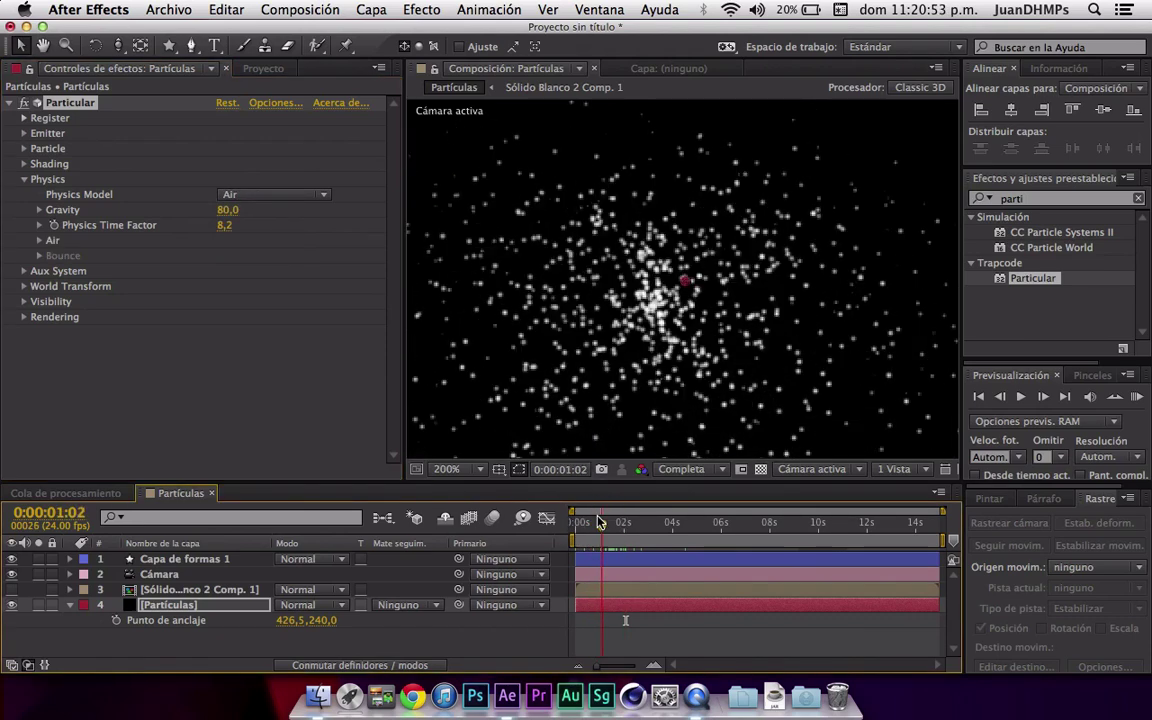
- Enable motion blur for the composition and on the Partículas layer
{"action": "left_click", "coordinate": [491, 518]}
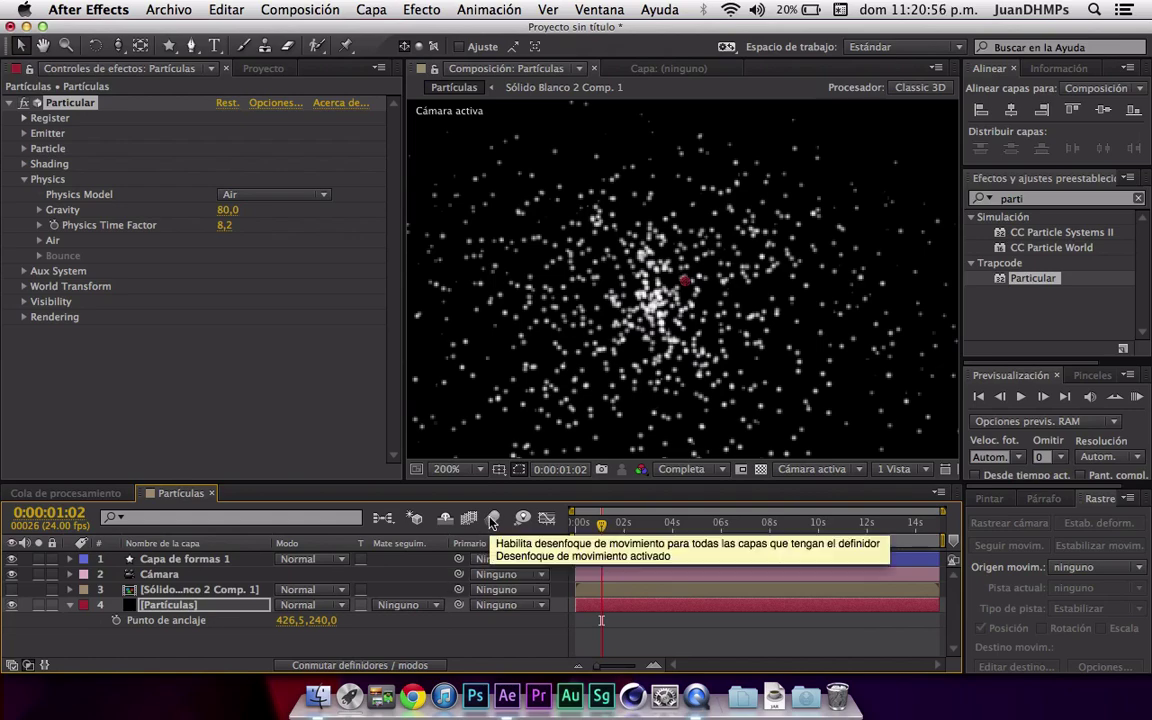
{"action": "left_click", "coordinate": [363, 681]}
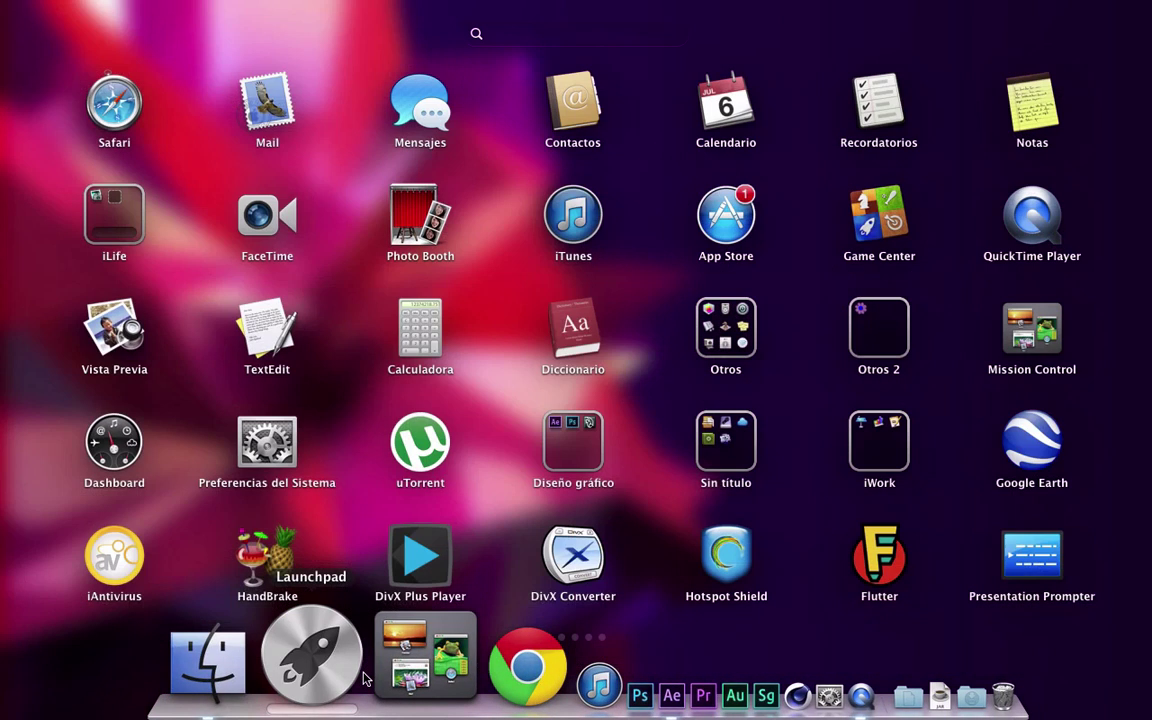
{"action": "left_click", "coordinate": [372, 658]}
{"action": "left_click", "coordinate": [372, 662]}
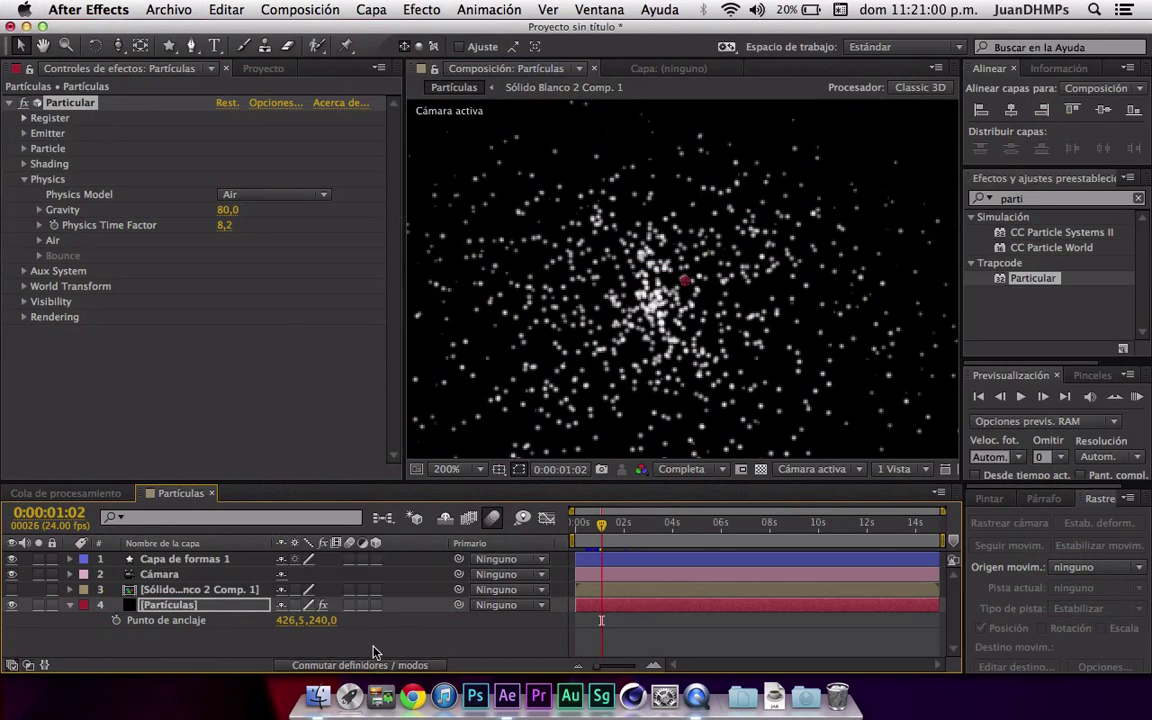
{"action": "left_click", "coordinate": [349, 606]}
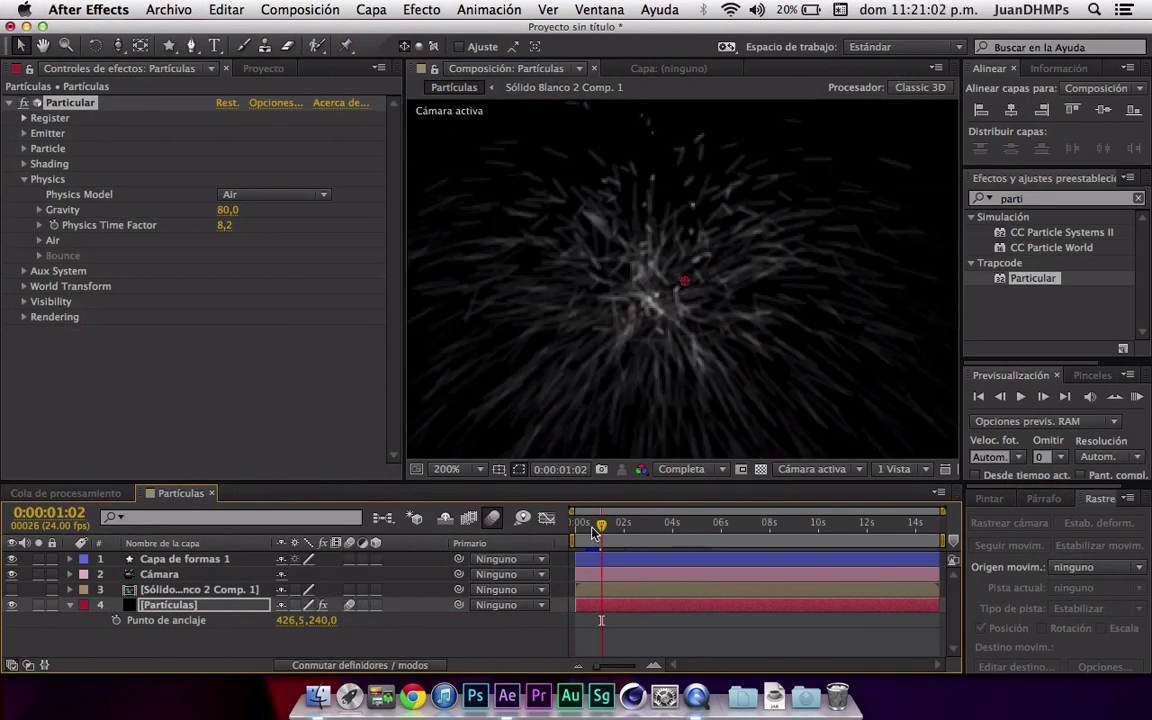
{"action": "left_click_drag", "start_coordinate": [601, 522], "coordinate": [625, 512]}
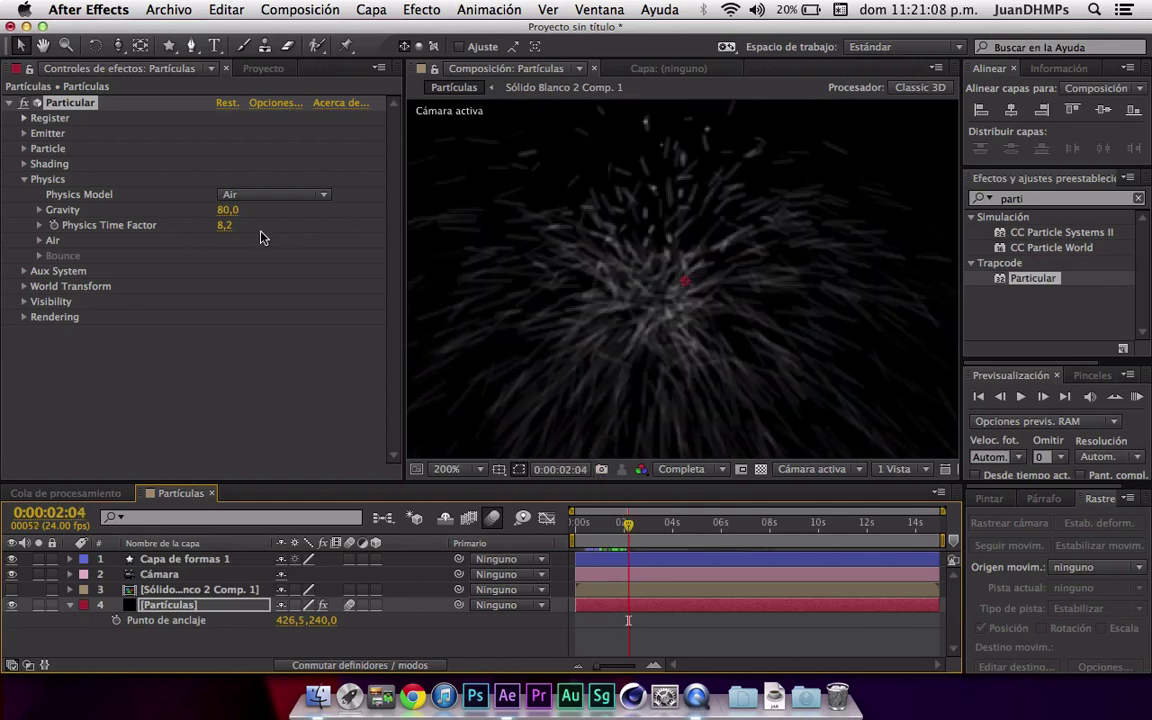
- Set Physics Time Factor to 4,0 and expand the Air physics settings
{"action": "left_click", "coordinate": [224, 227]}
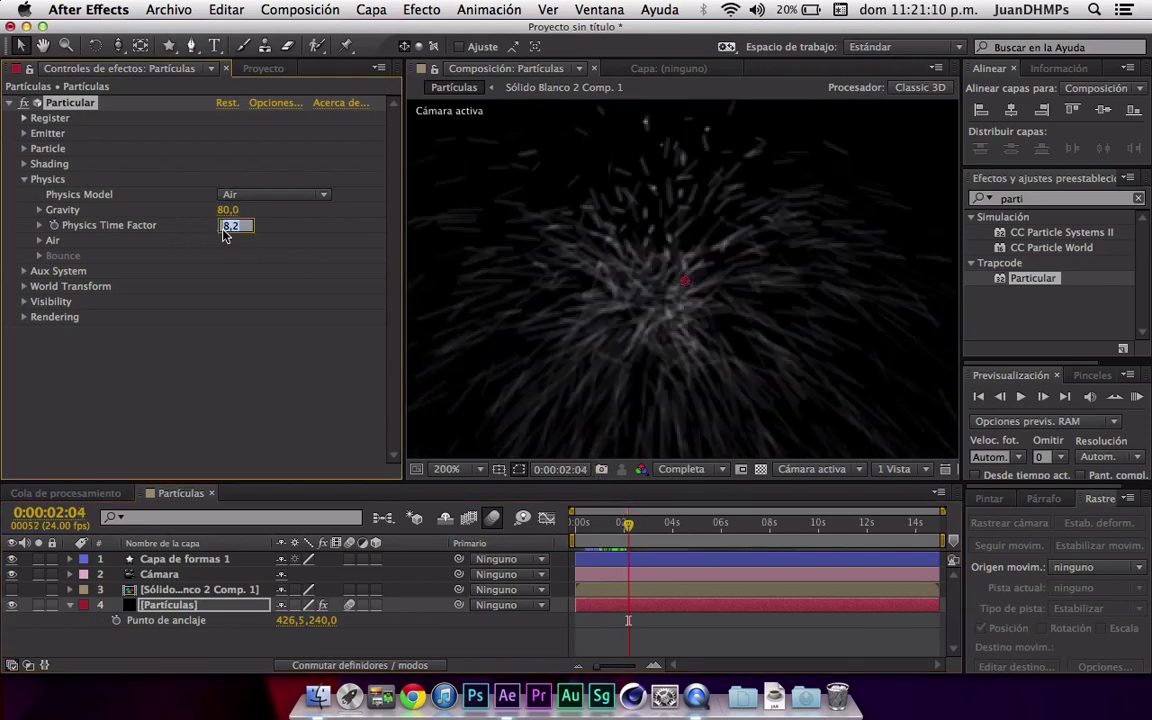
{"action": "type", "text": "4"}
{"action": "key", "text": "Return"}
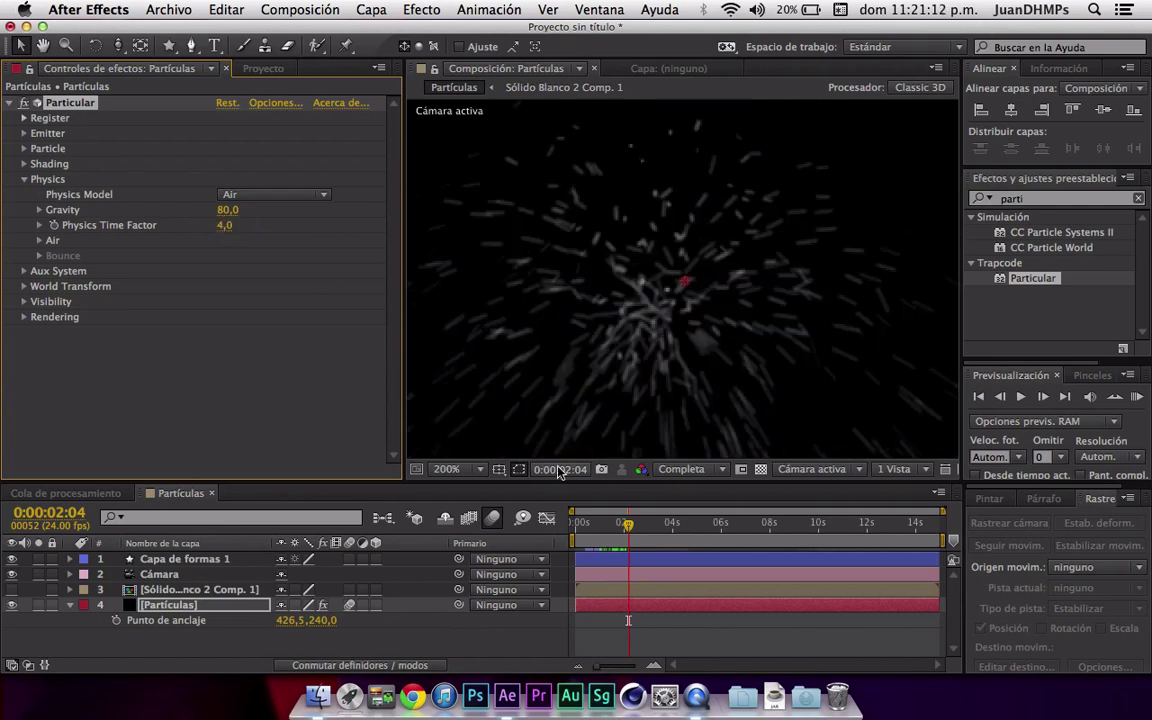
{"action": "left_click", "coordinate": [614, 523]}
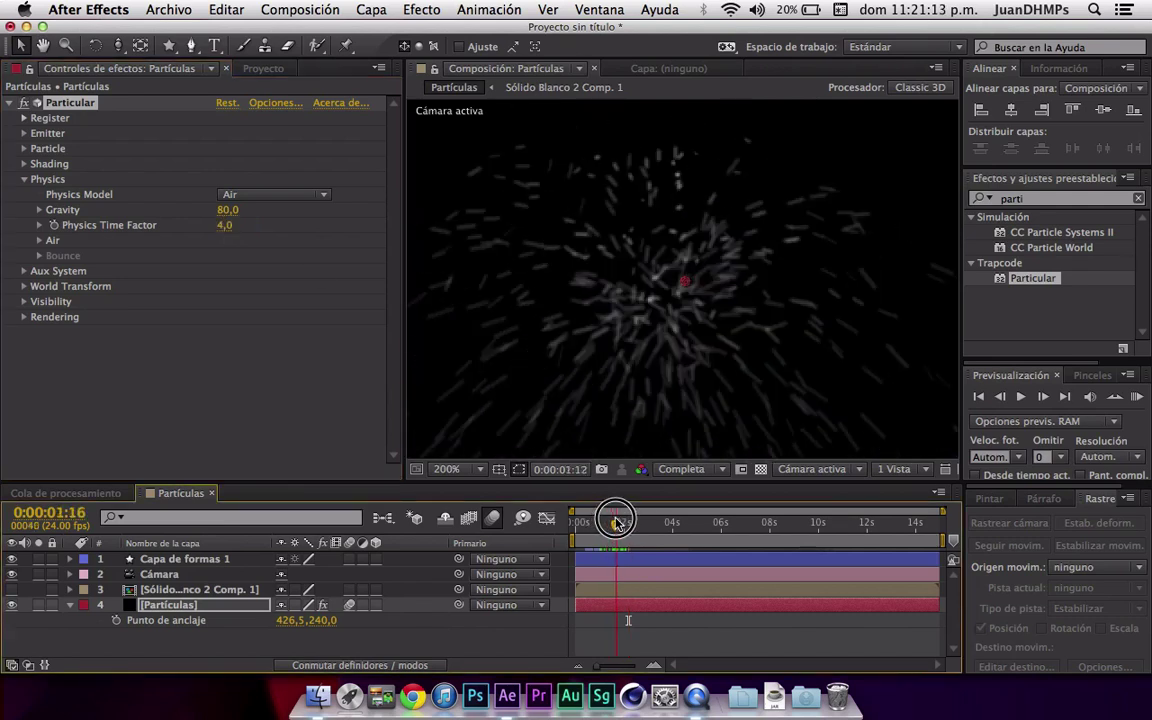
{"action": "left_click", "coordinate": [42, 241]}
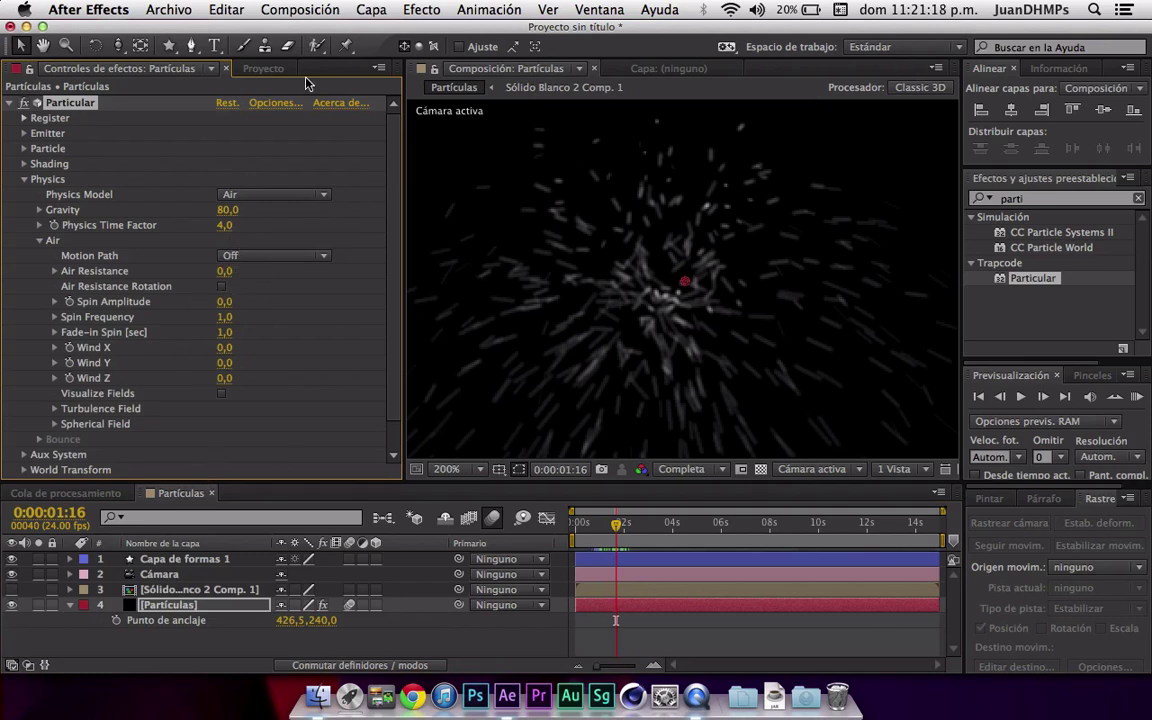
- Create a pure red point light named Motion Path 1
{"action": "left_click", "coordinate": [362, 11]}
{"action": "mouse_move", "coordinate": [390, 31]}
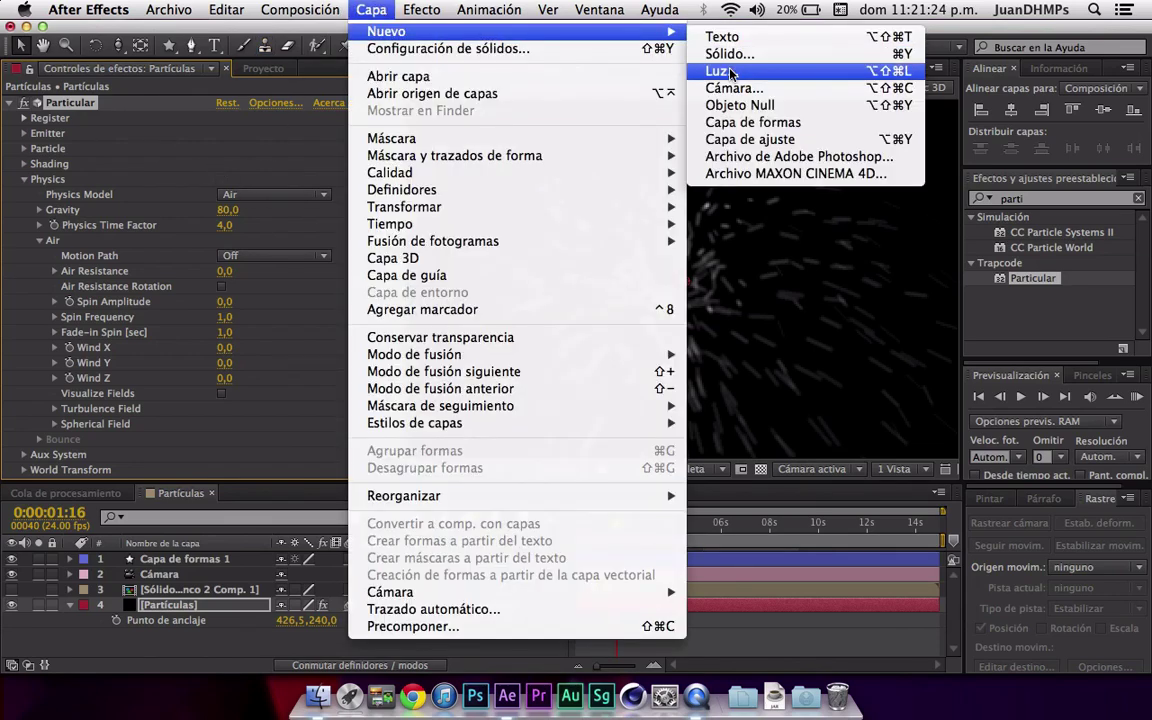
{"action": "left_click", "coordinate": [731, 72]}
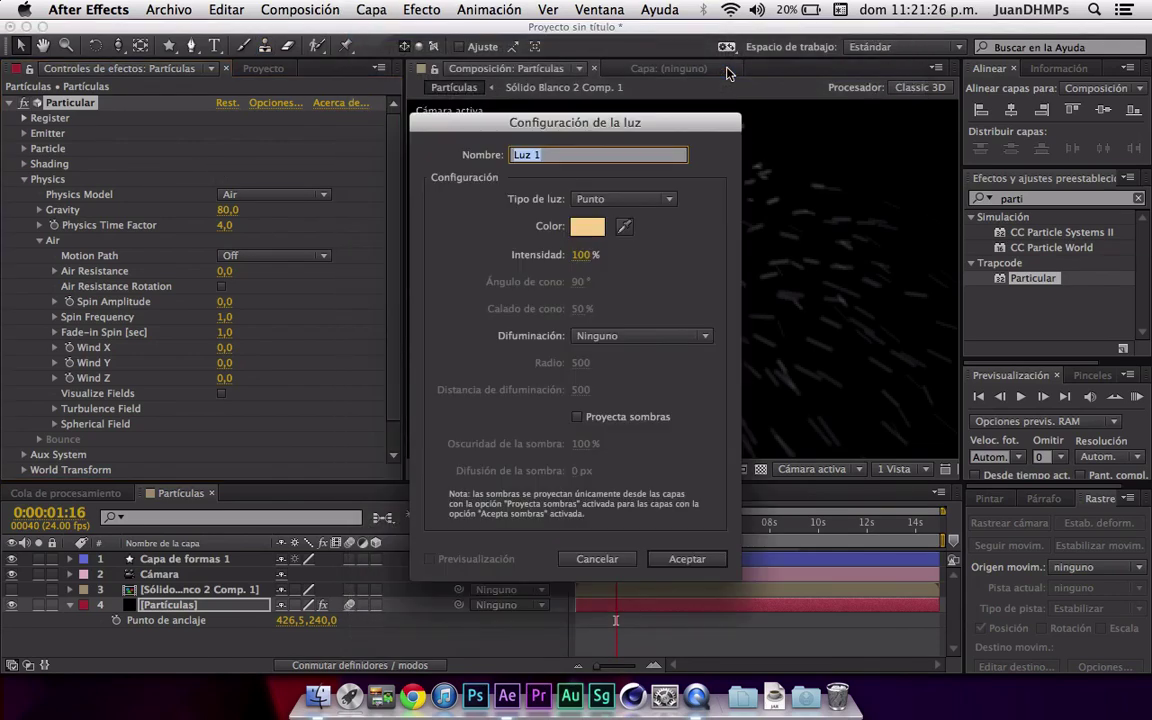
{"action": "type", "text": "Motion Path"}
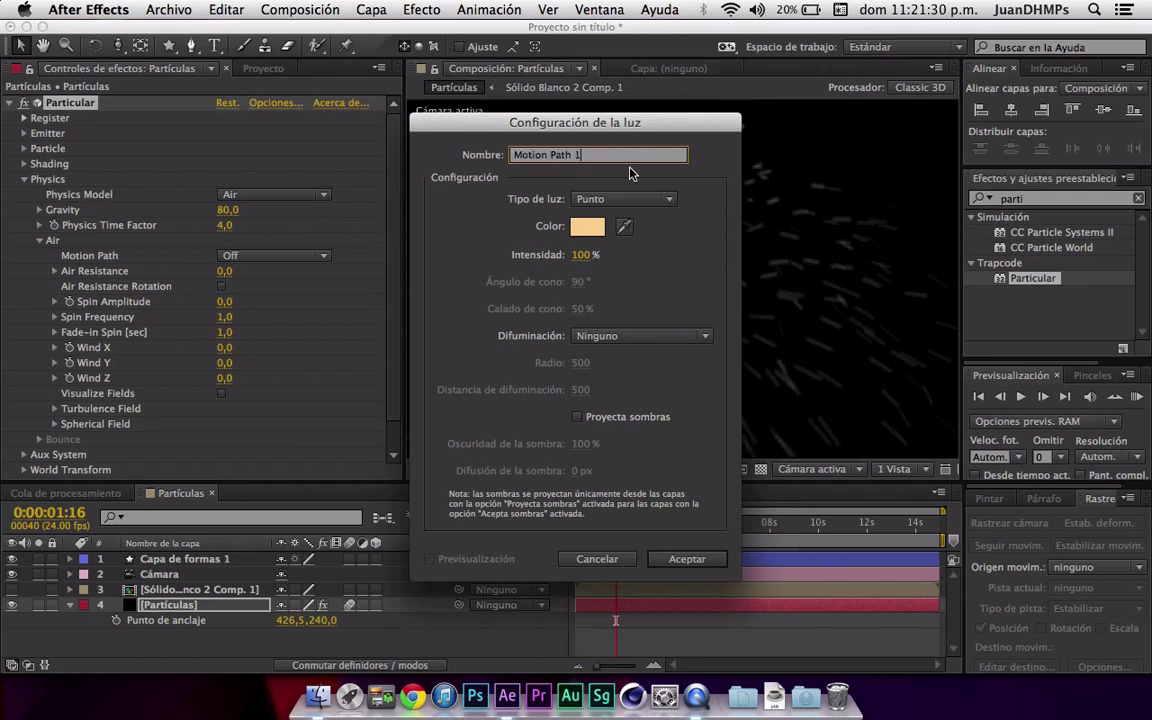
{"action": "left_click", "coordinate": [592, 227]}
{"action": "left_click", "coordinate": [656, 333]}
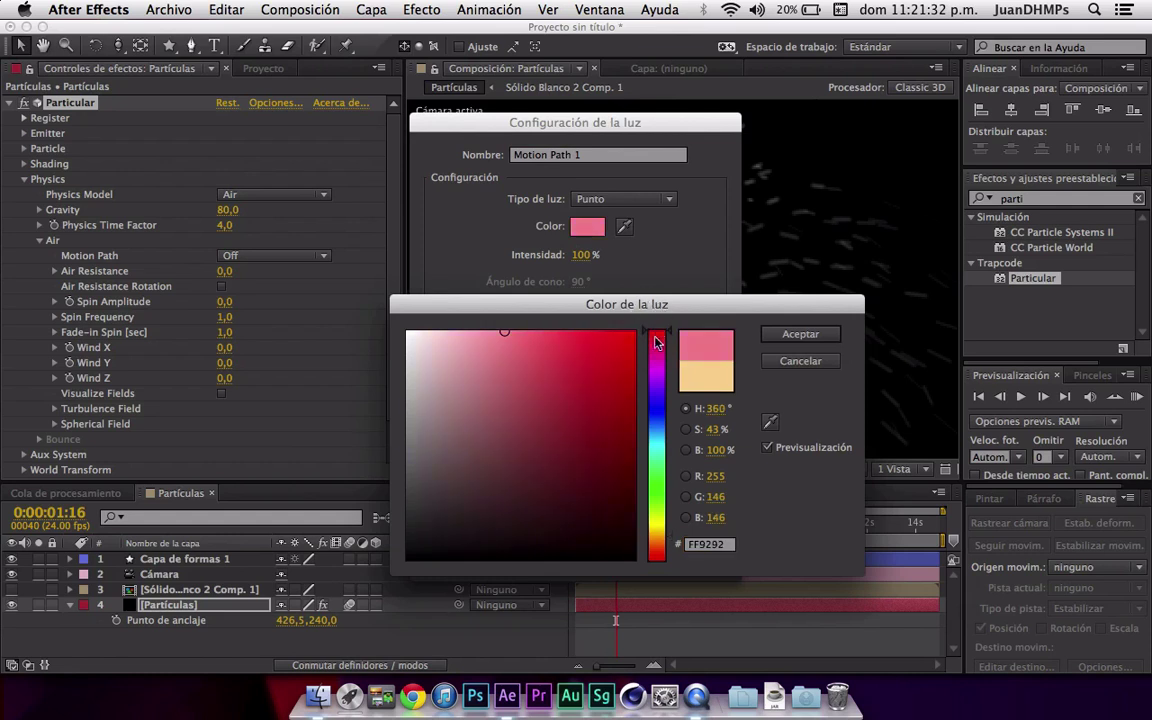
{"action": "left_click", "coordinate": [634, 332]}
{"action": "key", "text": "Return"}
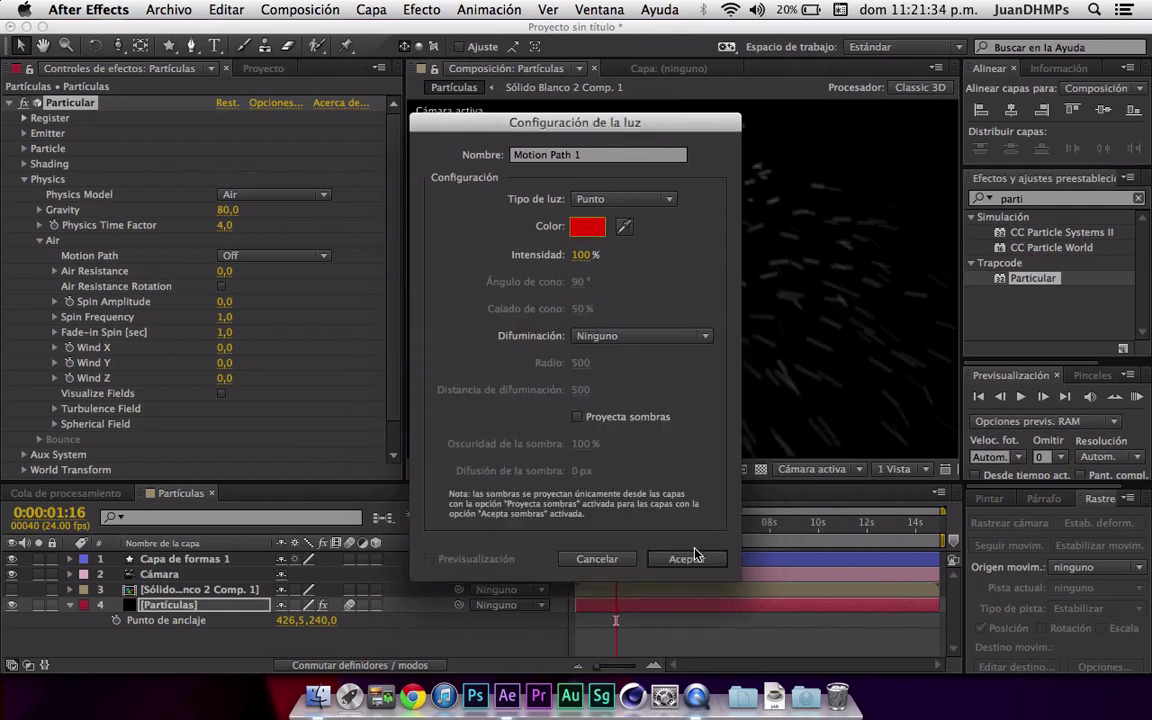
{"action": "left_click", "coordinate": [695, 556]}
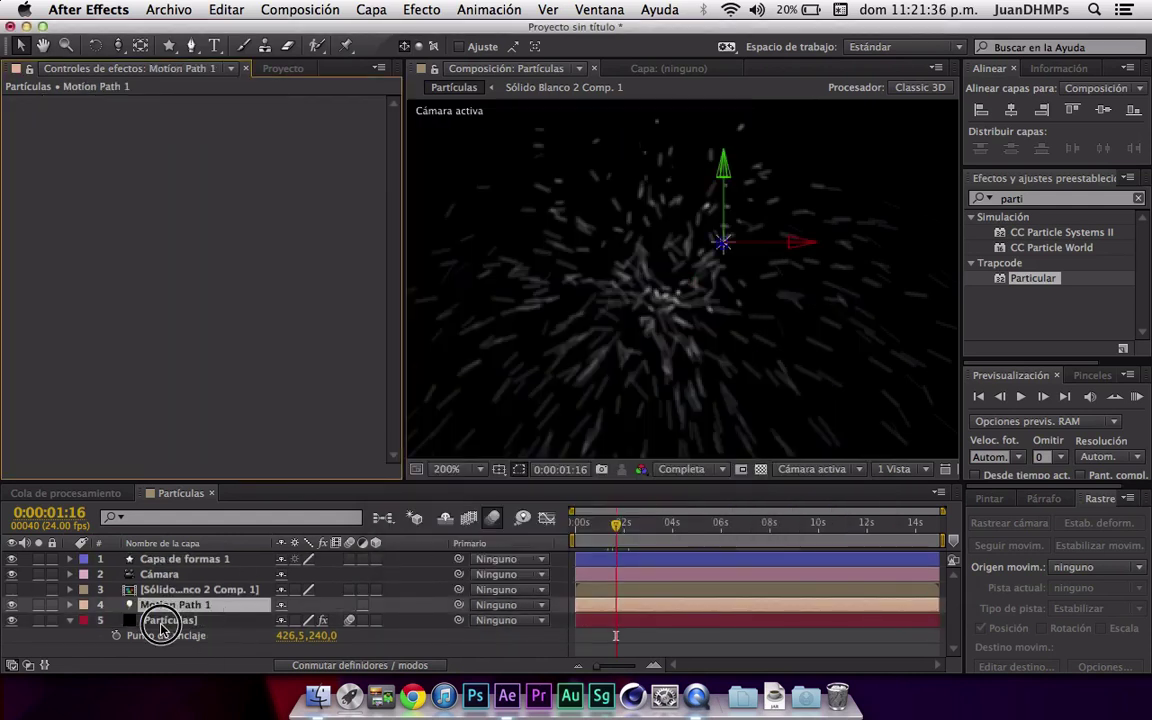
- Set Particular's Motion Path to follow Motion Path 1
{"action": "left_click", "coordinate": [160, 621]}
{"action": "left_click", "coordinate": [240, 257]}
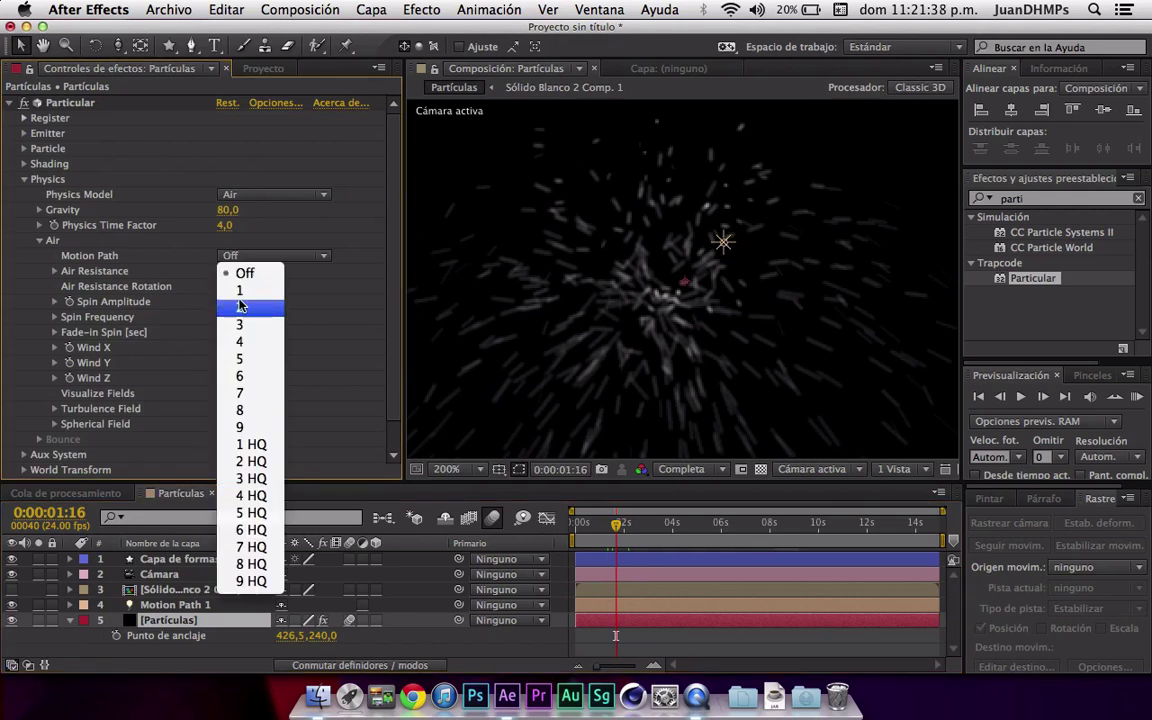
{"action": "left_click", "coordinate": [240, 290]}
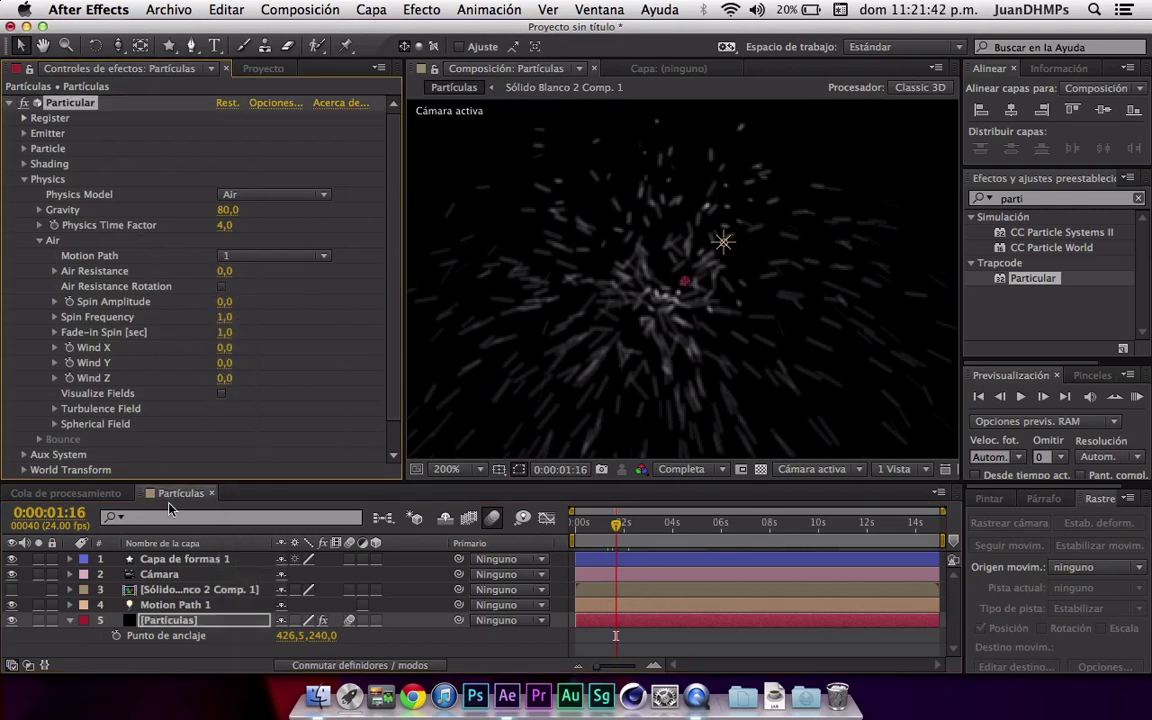
- Try moving the Motion Path 1 light, undo it, and reselect Partículas
{"action": "left_click", "coordinate": [187, 607]}
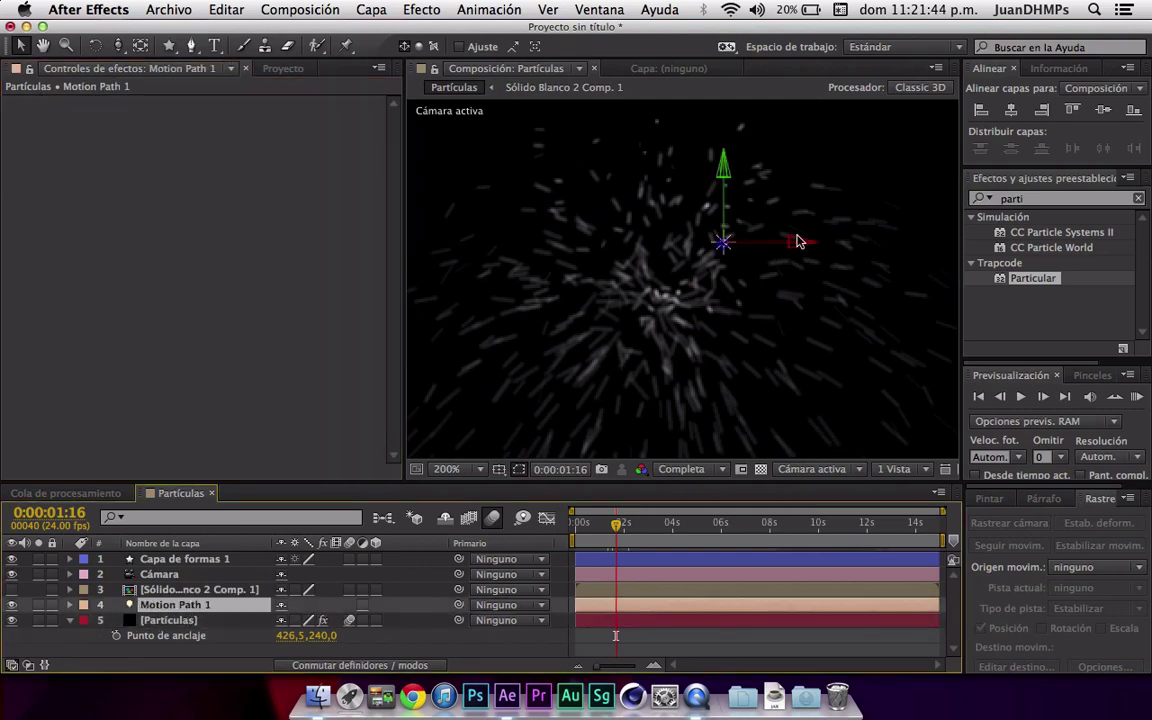
{"action": "mouse_move", "coordinate": [800, 241]}
{"action": "left_mouse_down"}
{"action": "mouse_move", "coordinate": [645, 245]}
{"action": "mouse_move", "coordinate": [455, 391]}
{"action": "left_mouse_up"}
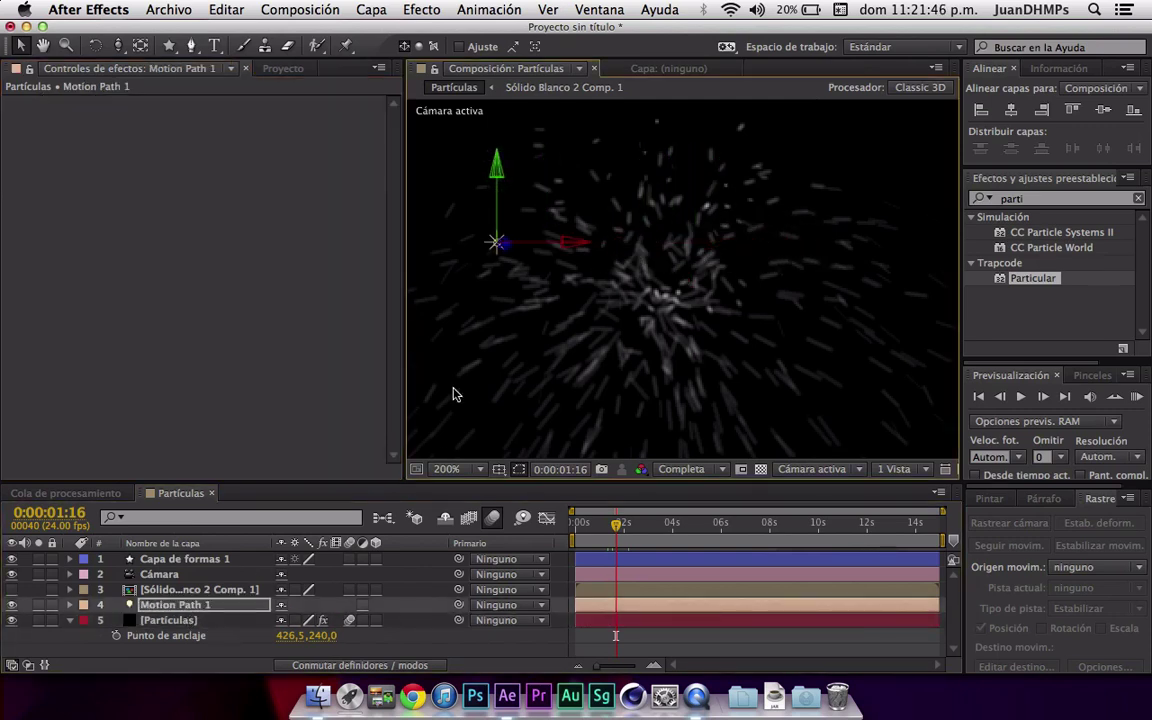
{"action": "key", "text": "ctrl+z"}
{"action": "left_click", "coordinate": [168, 620]}
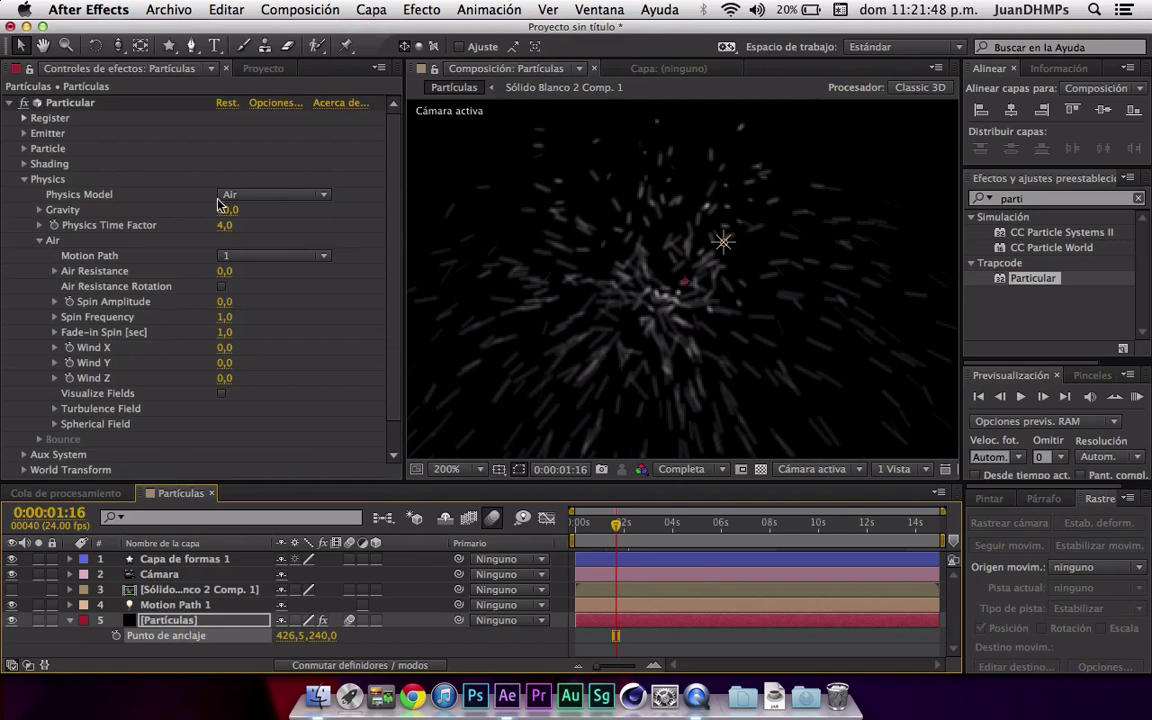
- Raise Air Resistance to 1,7, keeping the Motion Path 1 light in its original position
{"action": "left_click_drag", "start_coordinate": [226, 271], "coordinate": [247, 278]}
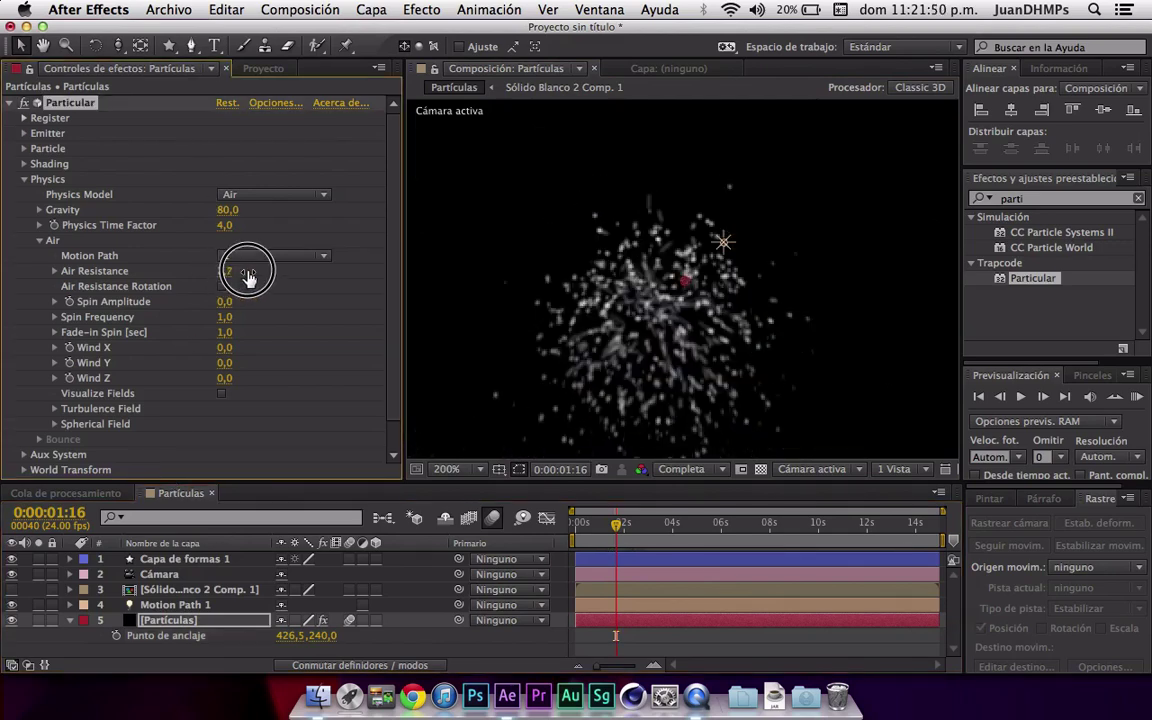
{"action": "right_click", "coordinate": [193, 612]}
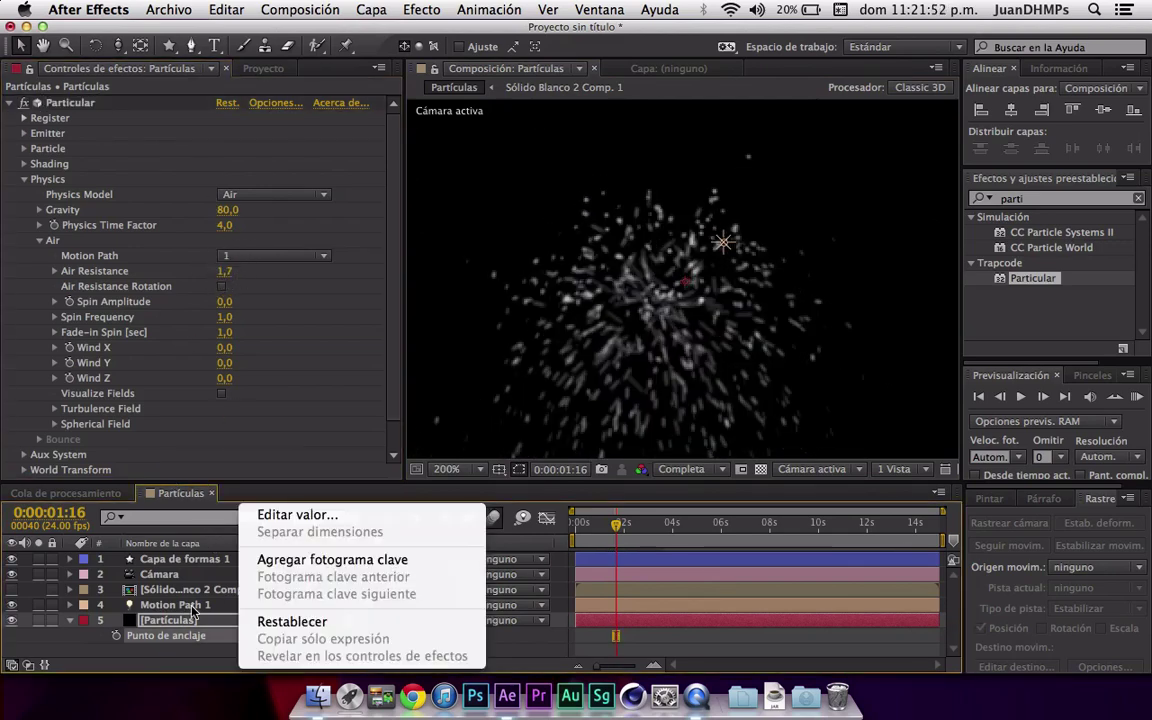
{"action": "left_click", "coordinate": [193, 612]}
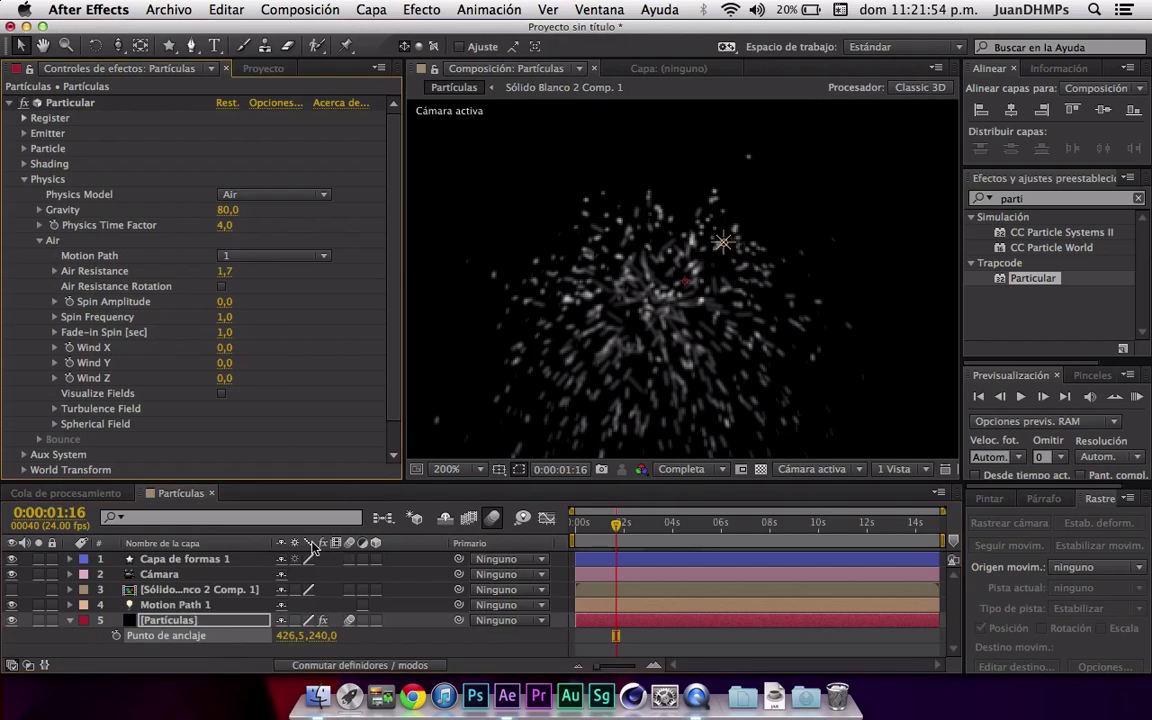
{"action": "left_click", "coordinate": [198, 605]}
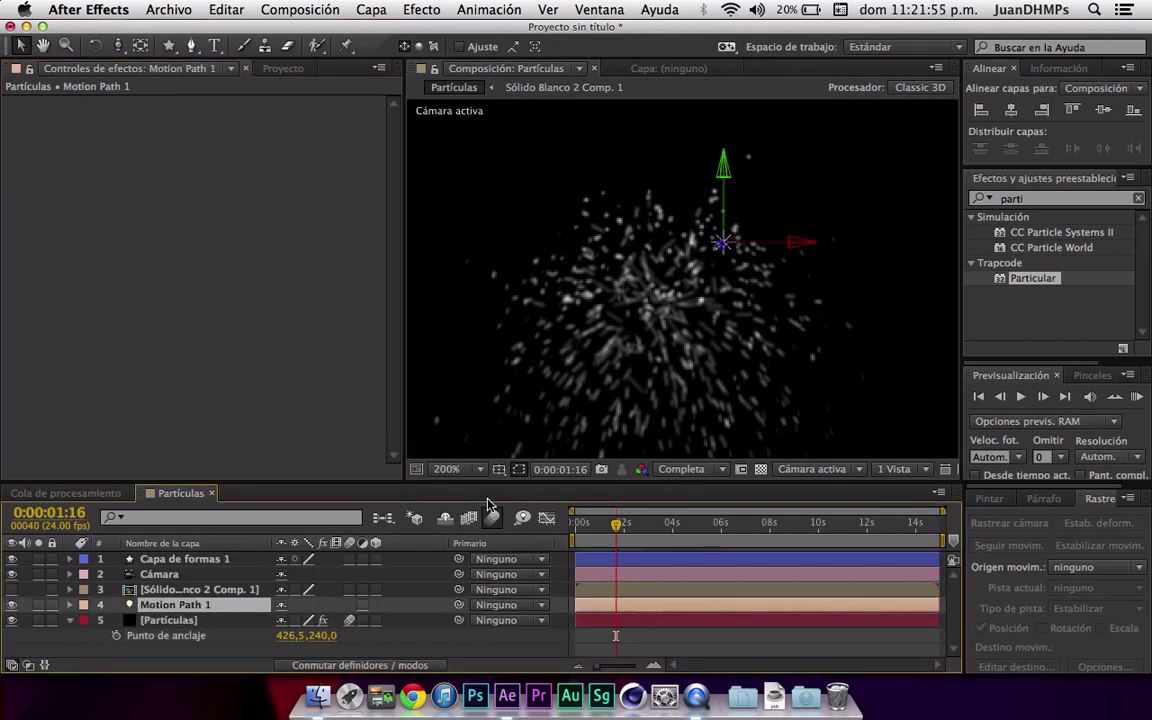
{"action": "left_click", "coordinate": [790, 245]}
{"action": "left_click", "coordinate": [724, 244]}
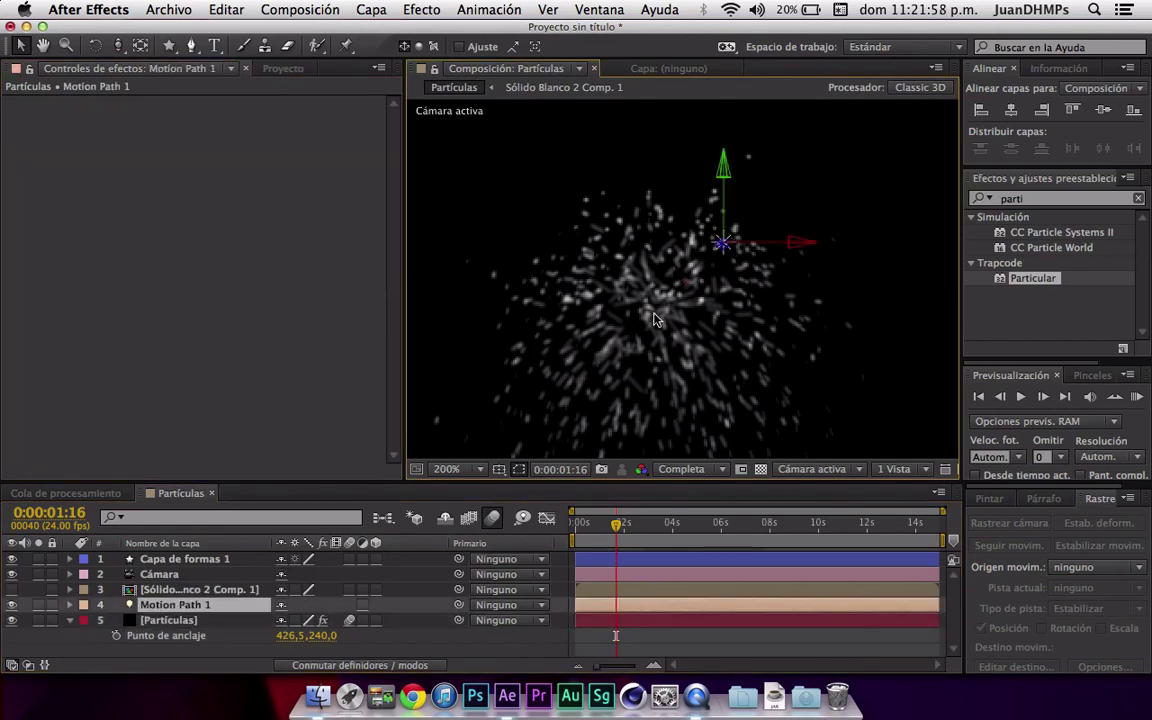
{"action": "left_click_drag", "start_coordinate": [800, 248], "coordinate": [600, 250]}
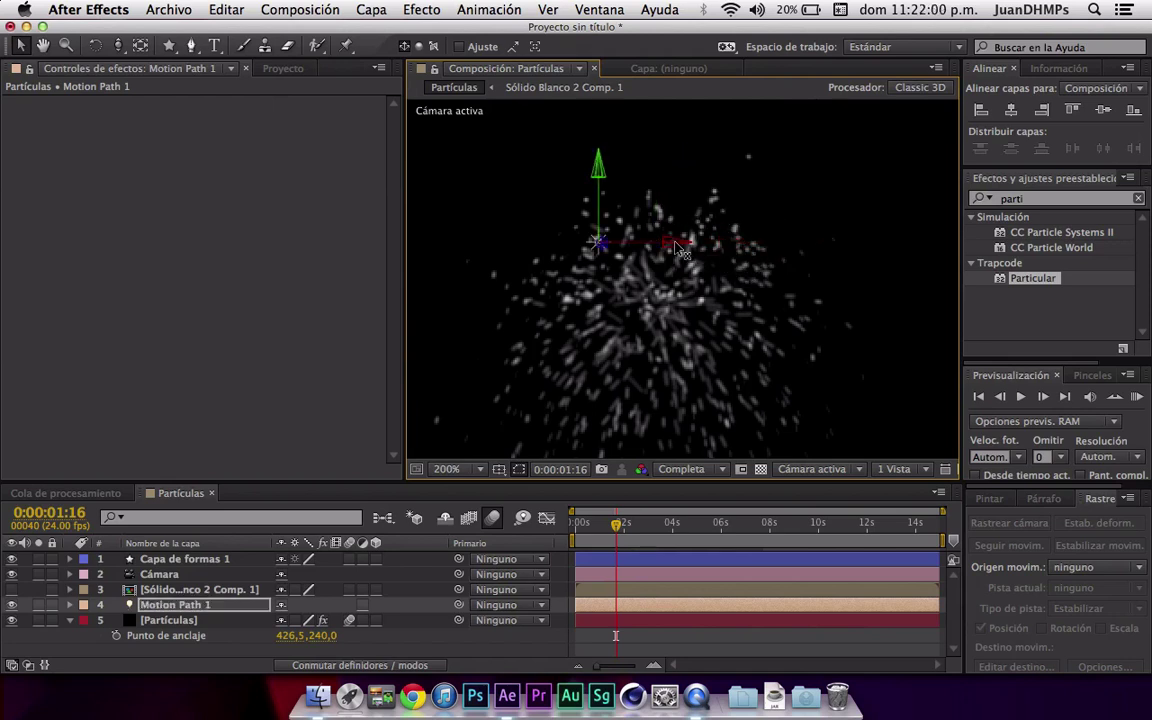
{"action": "key", "text": "super+z"}
{"action": "left_click", "coordinate": [150, 621]}
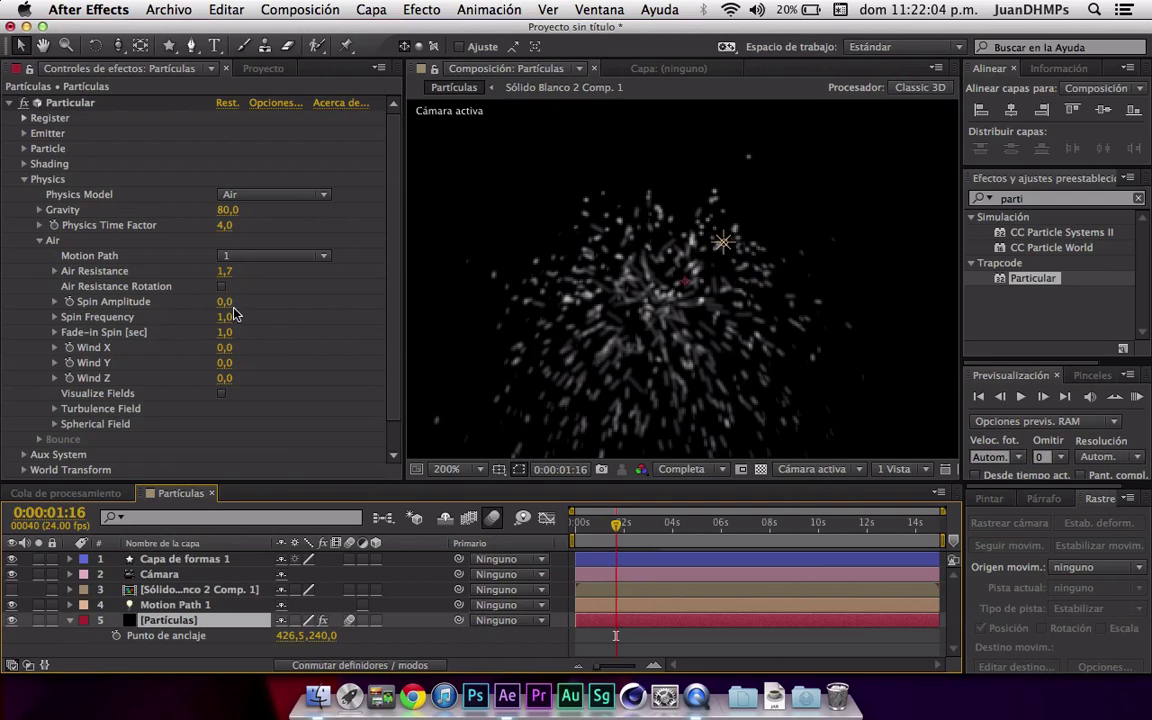
- Scrub Spin Amplitude to 53 and Fade-in Spin to 1,0, undoing a Wind X test
{"action": "mouse_move", "coordinate": [222, 307]}
{"action": "left_mouse_down"}
{"action": "mouse_move", "coordinate": [284, 305]}
{"action": "mouse_move", "coordinate": [222, 325]}
{"action": "left_mouse_up"}
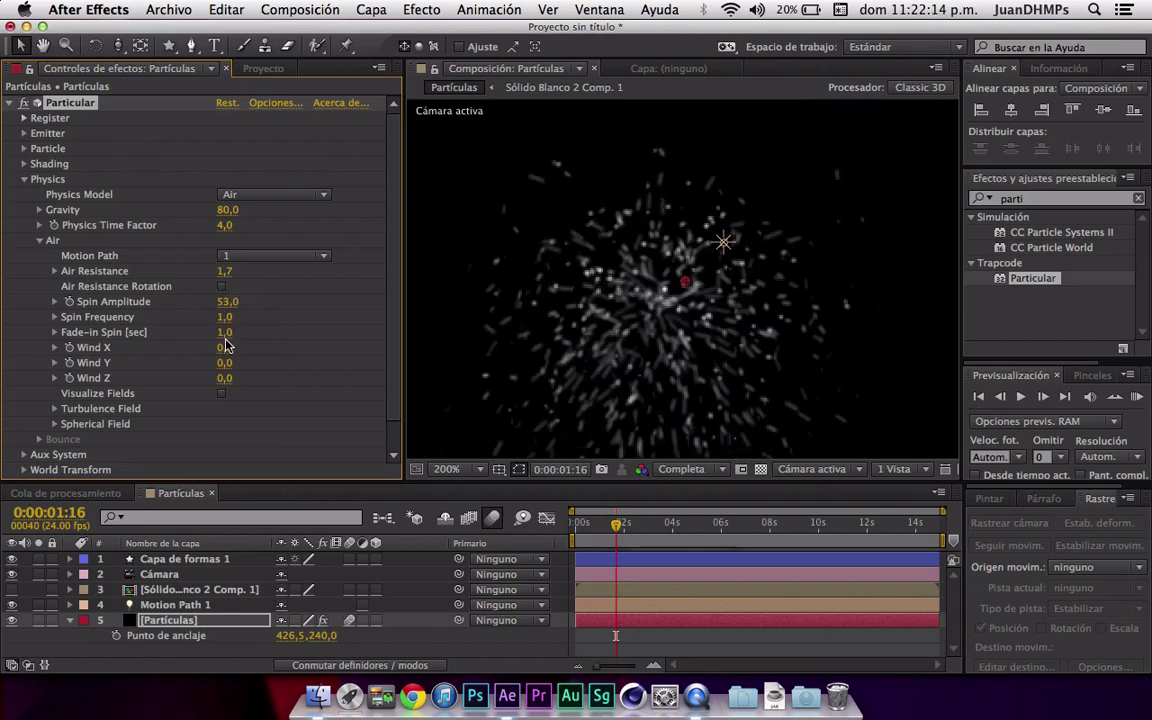
{"action": "mouse_move", "coordinate": [225, 345]}
{"action": "left_mouse_down"}
{"action": "mouse_move", "coordinate": [258, 343]}
{"action": "mouse_move", "coordinate": [237, 333]}
{"action": "left_mouse_up"}
{"action": "left_click_drag", "start_coordinate": [225, 357], "coordinate": [419, 327]}
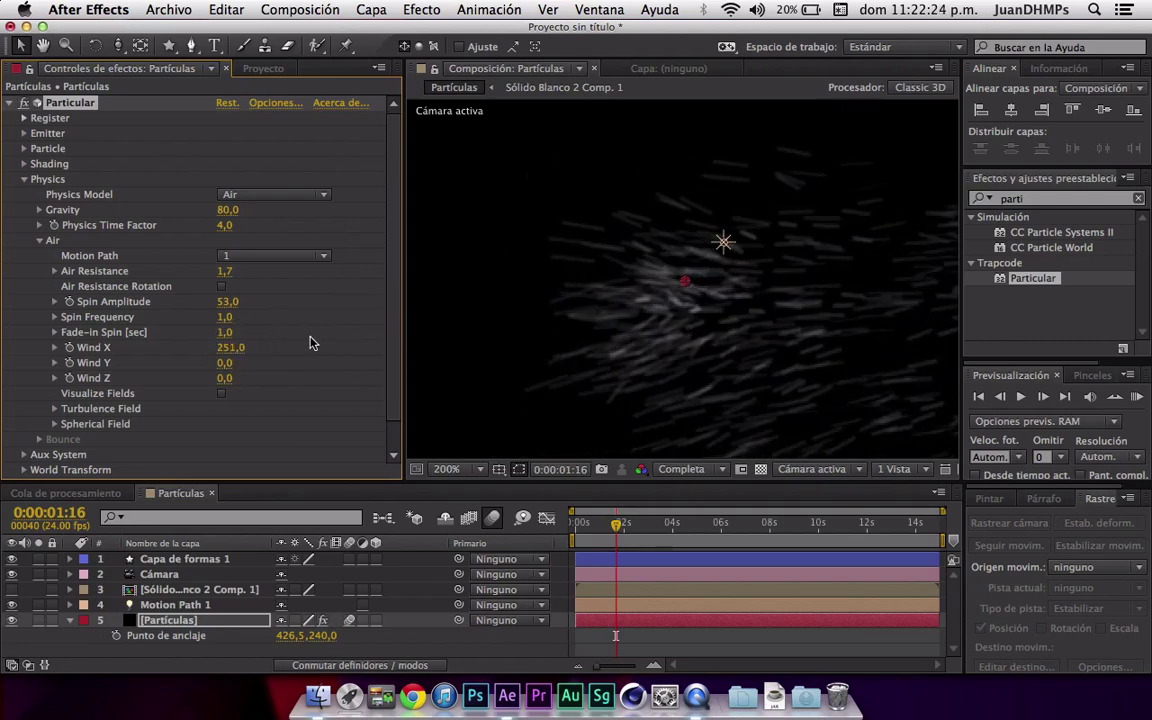
{"action": "key", "text": "ctrl+z"}
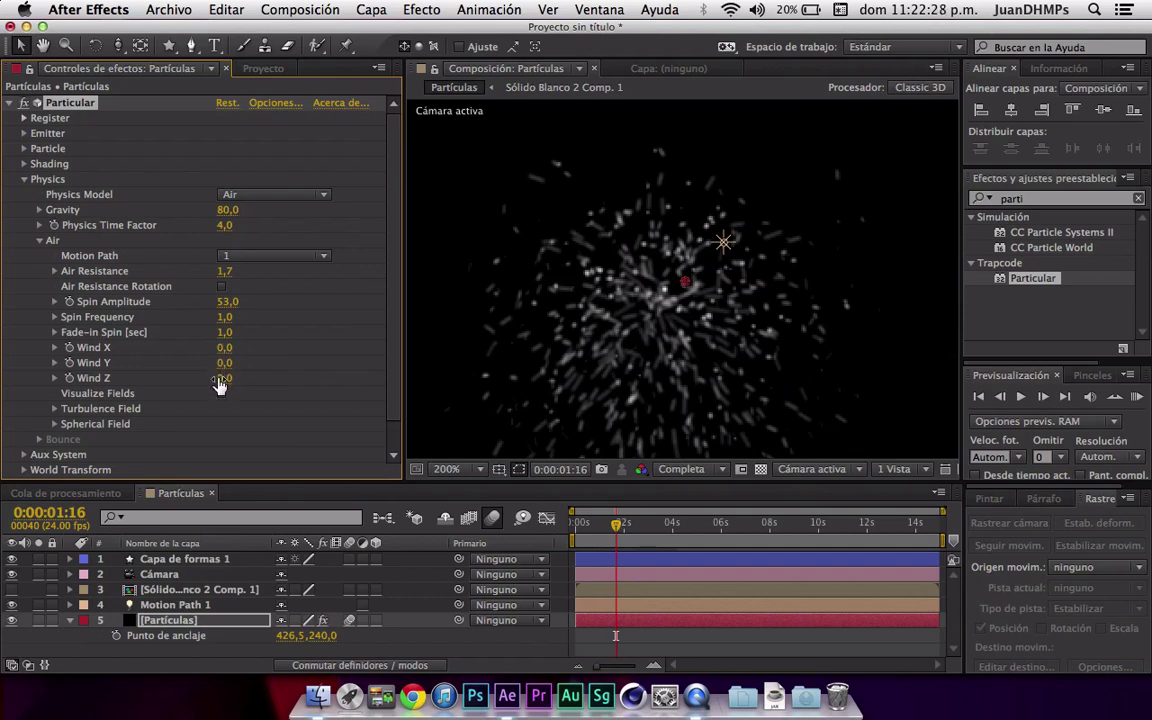
- Test Turbulence Field Affect Size on the particles, then collapse the group
{"action": "left_click", "coordinate": [55, 408]}
{"action": "scroll", "coordinate": [58, 416], "scroll_direction": "down", "scroll_amount": 3}
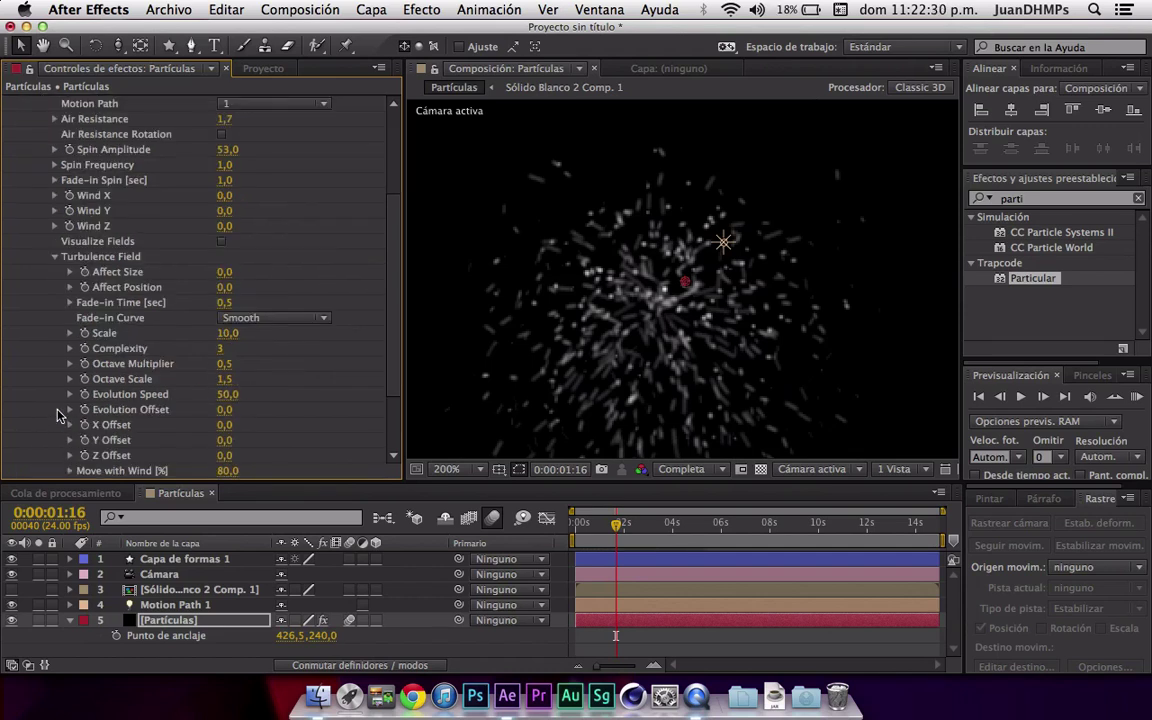
{"action": "scroll", "coordinate": [190, 250], "scroll_direction": "down", "scroll_amount": 2}
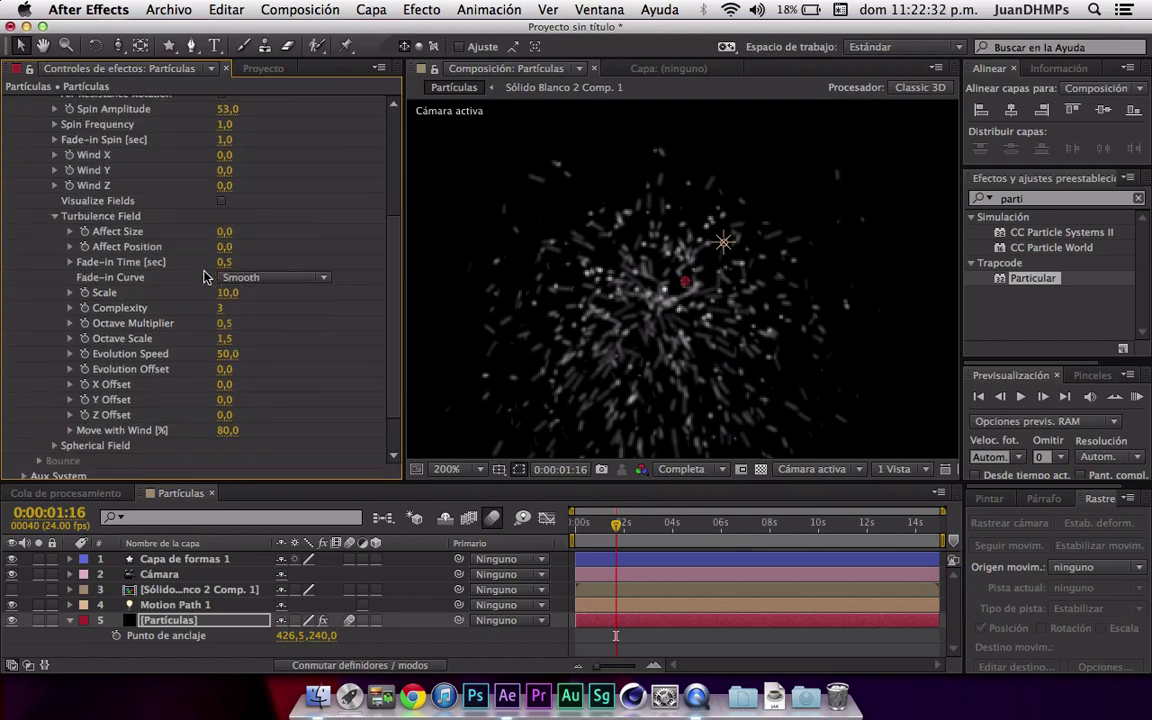
{"action": "scroll", "coordinate": [190, 250], "scroll_direction": "down", "scroll_amount": 2}
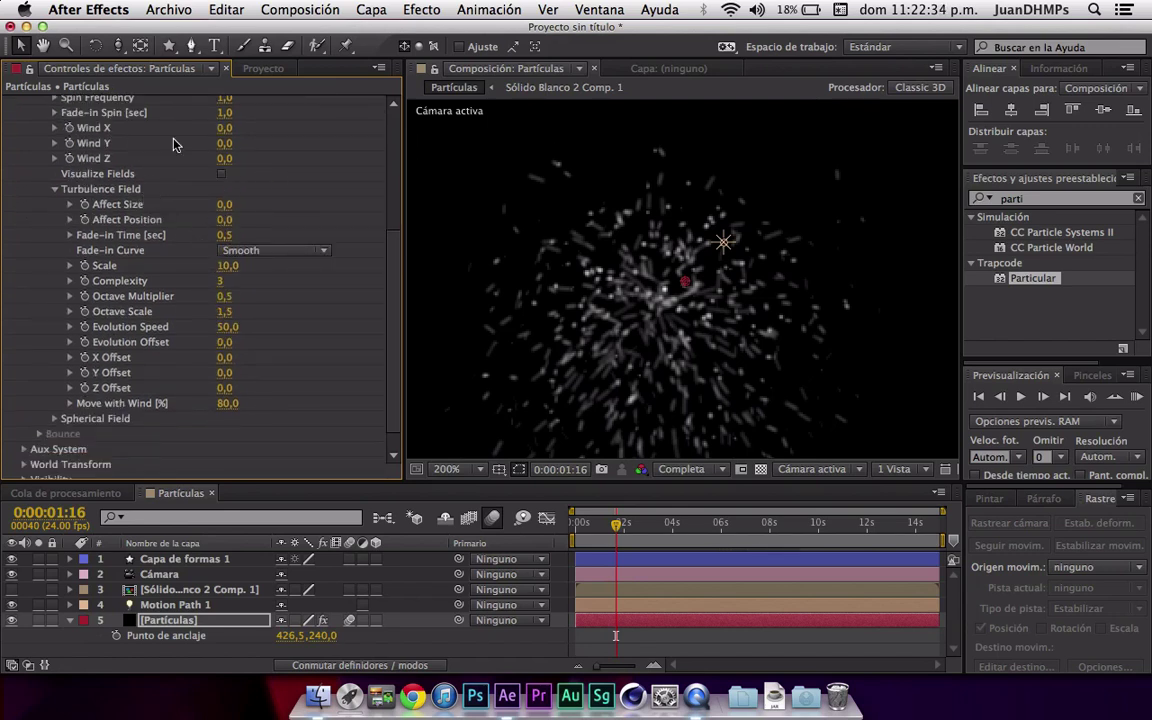
{"action": "scroll", "coordinate": [84, 178], "scroll_direction": "up", "scroll_amount": 3}
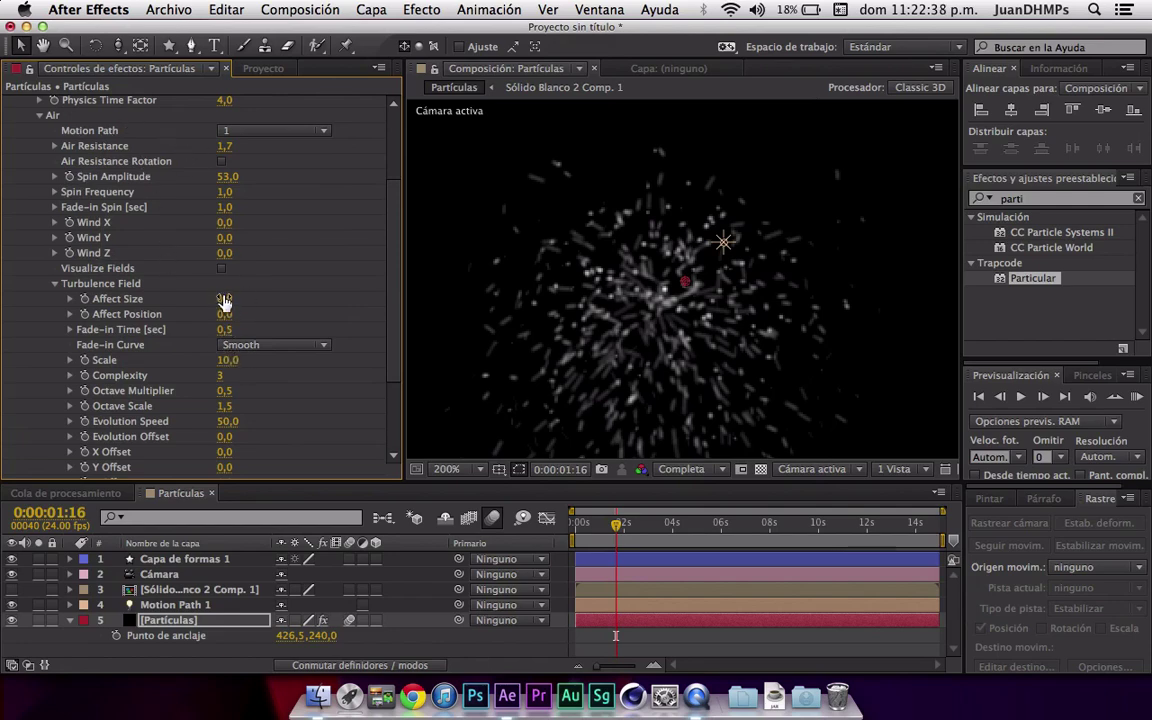
{"action": "mouse_move", "coordinate": [224, 299]}
{"action": "left_mouse_down"}
{"action": "mouse_move", "coordinate": [282, 305]}
{"action": "mouse_move", "coordinate": [237, 301]}
{"action": "mouse_move", "coordinate": [541, 441]}
{"action": "left_mouse_up"}
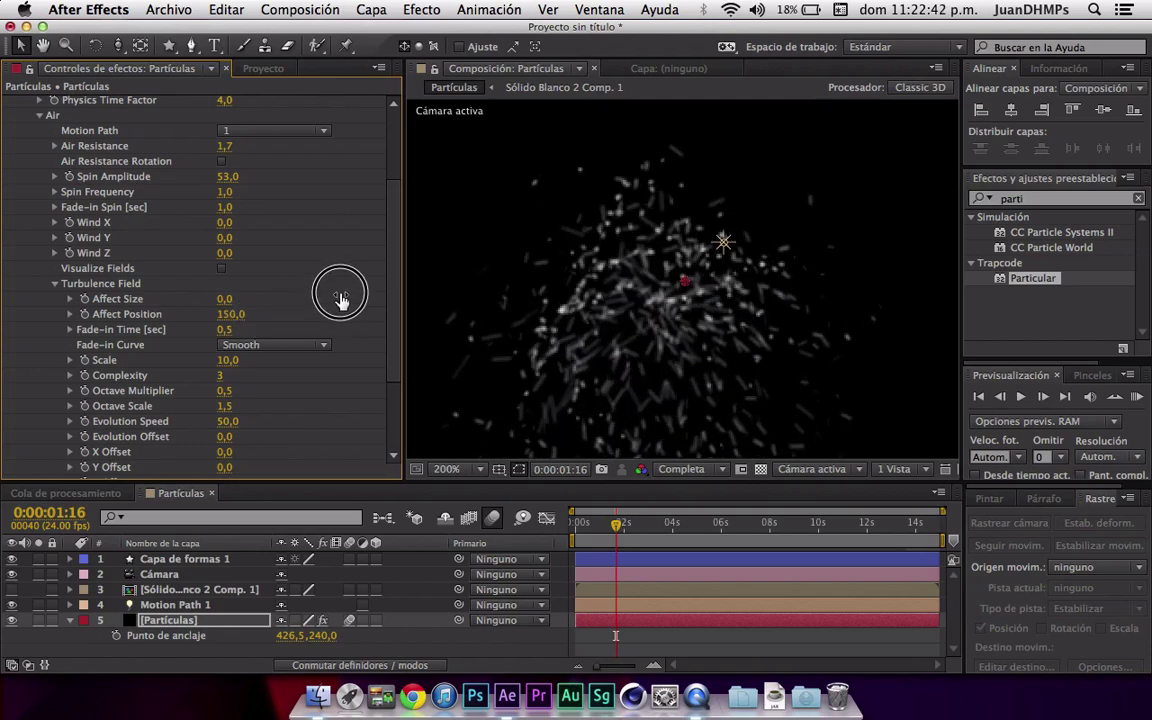
{"action": "left_click_drag", "start_coordinate": [597, 525], "coordinate": [653, 525]}
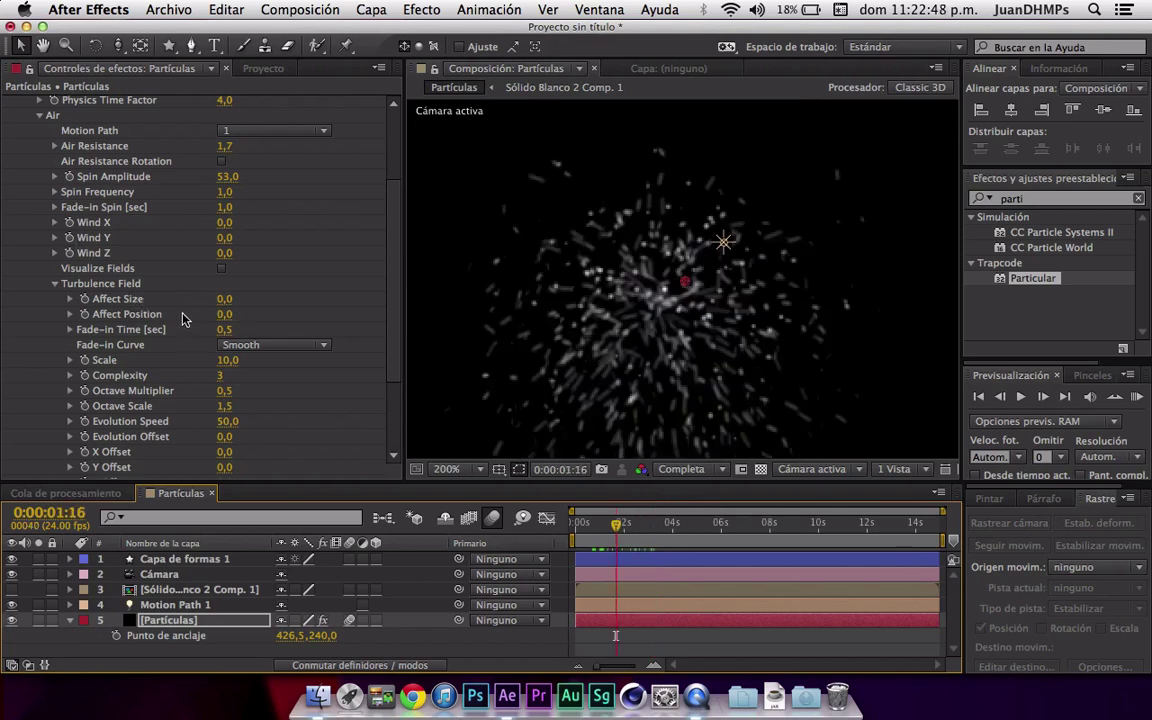
{"action": "left_click", "coordinate": [55, 284]}
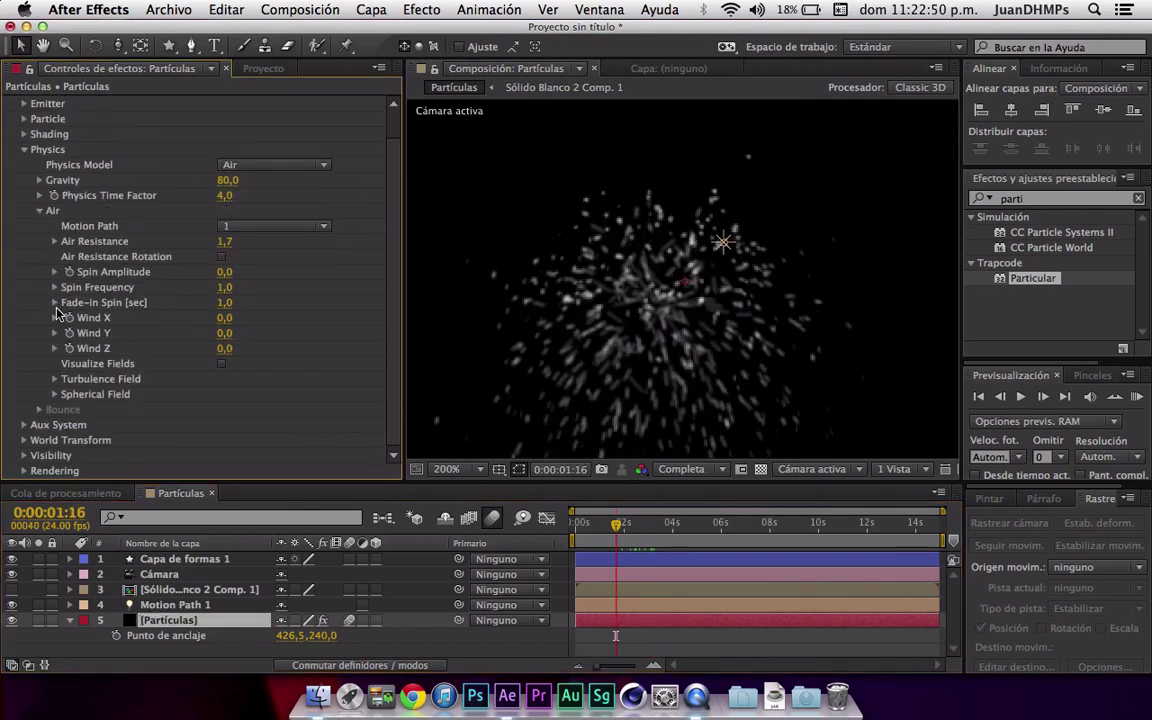
- Test Spherical Field Strength around 63, then undo it back to 0
{"action": "left_click", "coordinate": [54, 394]}
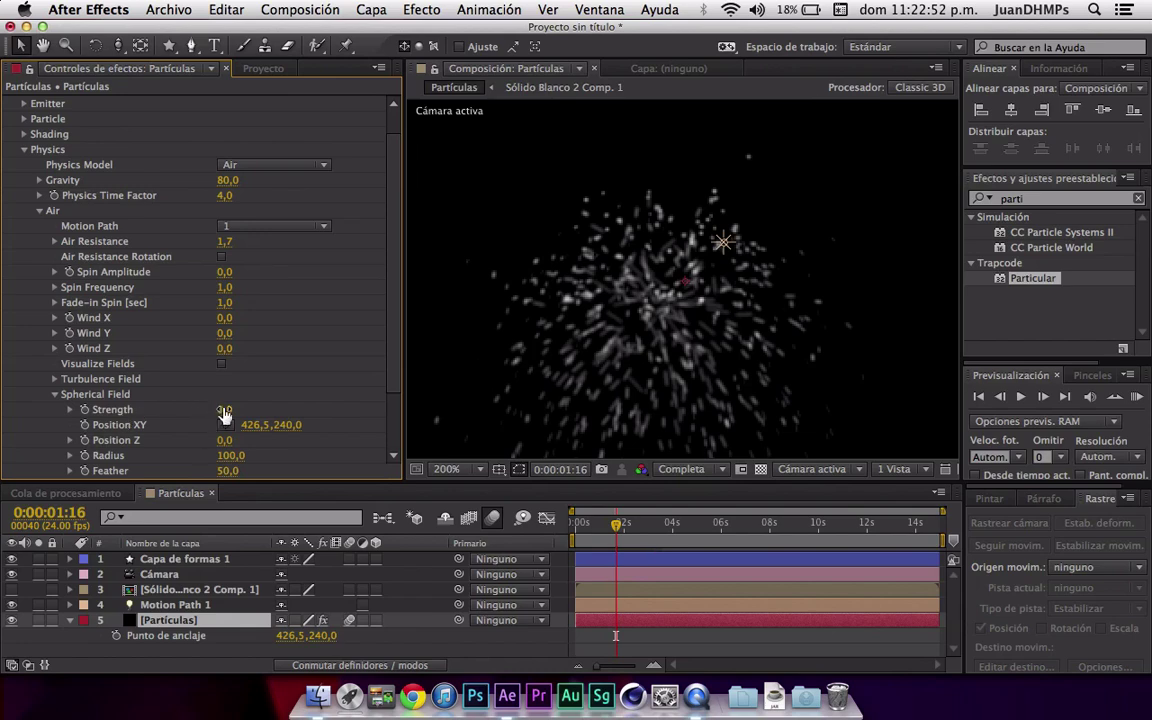
{"action": "left_click_drag", "start_coordinate": [224, 412], "coordinate": [307, 399]}
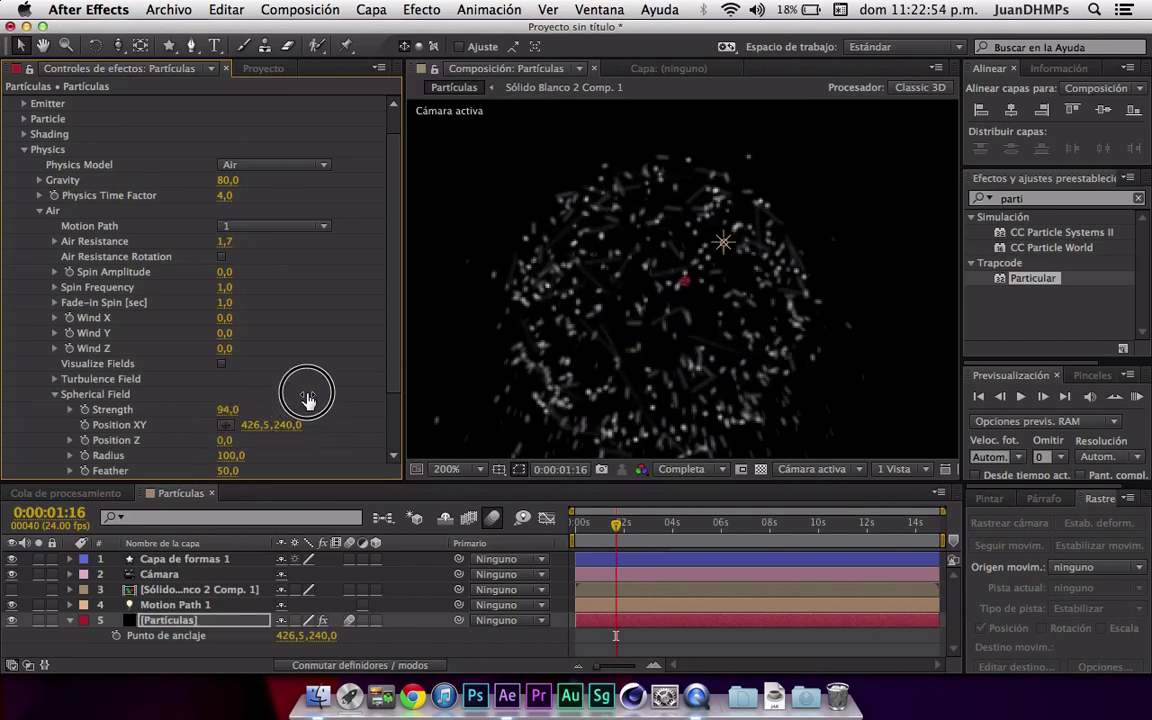
{"action": "left_click_drag", "start_coordinate": [307, 399], "coordinate": [296, 405]}
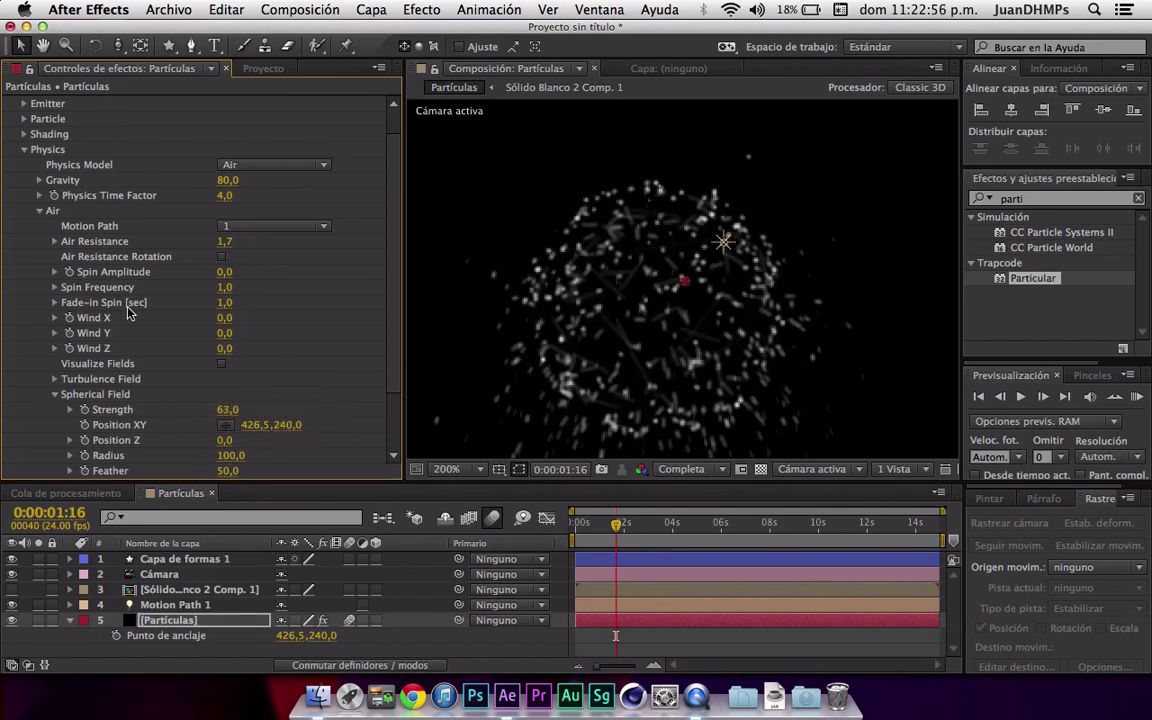
{"action": "left_click_drag", "start_coordinate": [616, 523], "coordinate": [647, 523]}
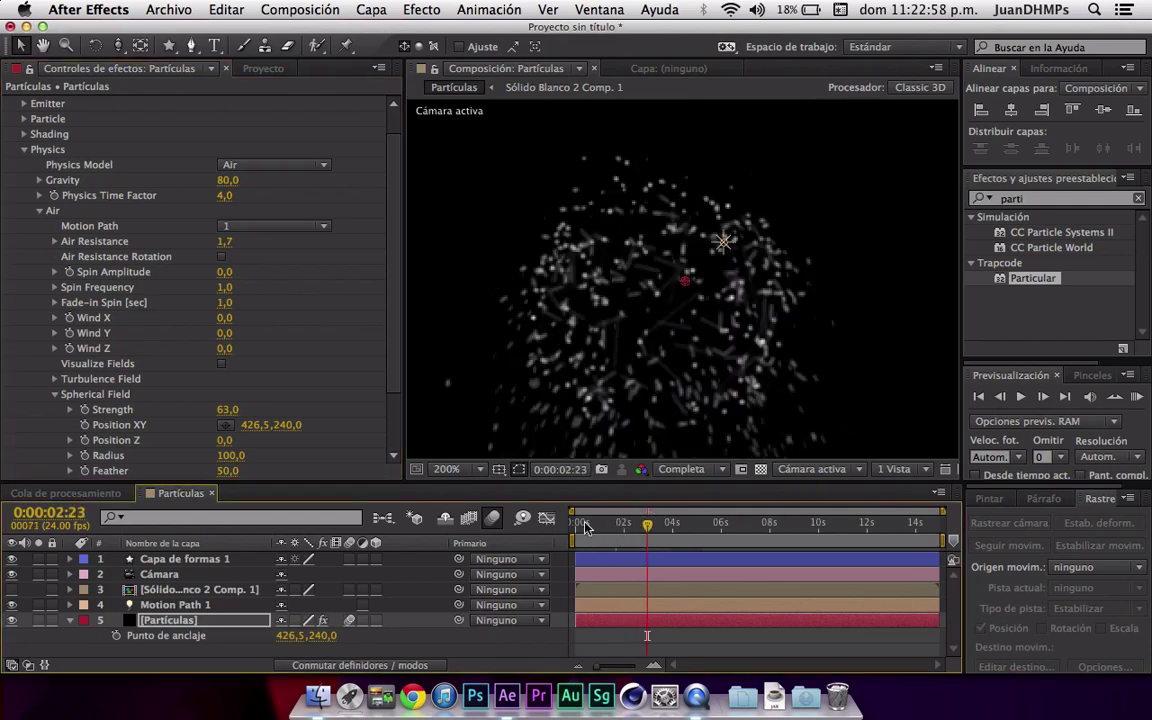
{"action": "key", "text": "ctrl+z"}
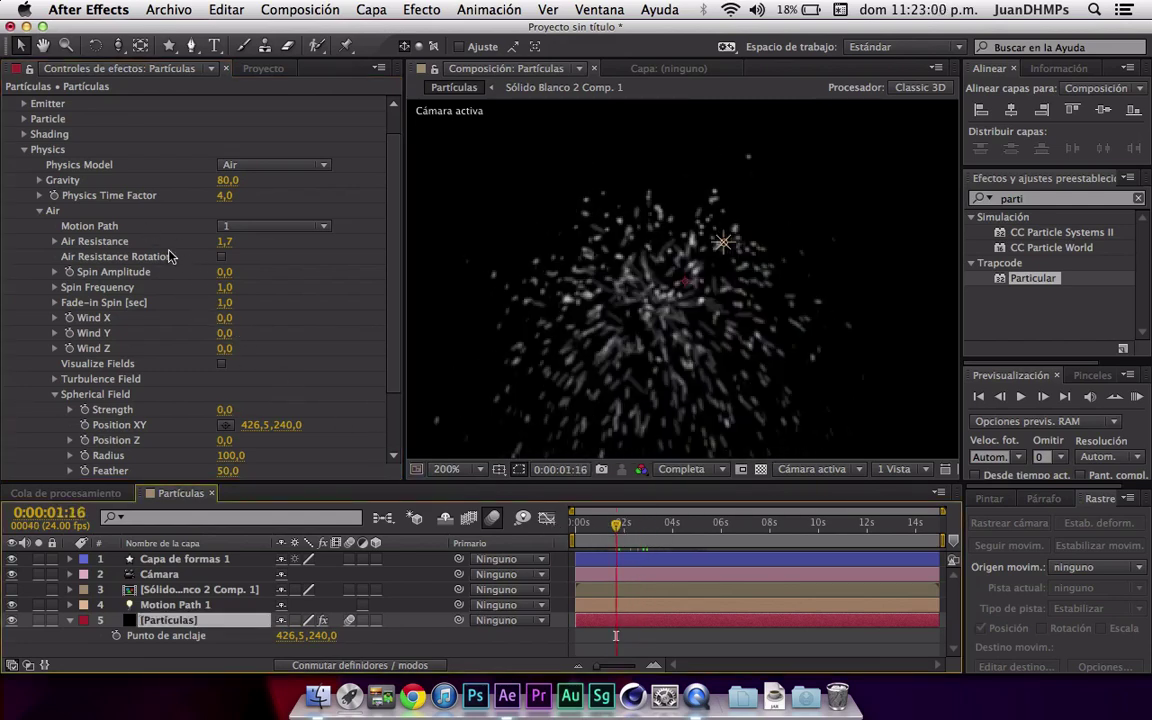
- Switch the physics model from Air to Bounce and collapse the field groups
{"action": "left_click", "coordinate": [239, 165]}
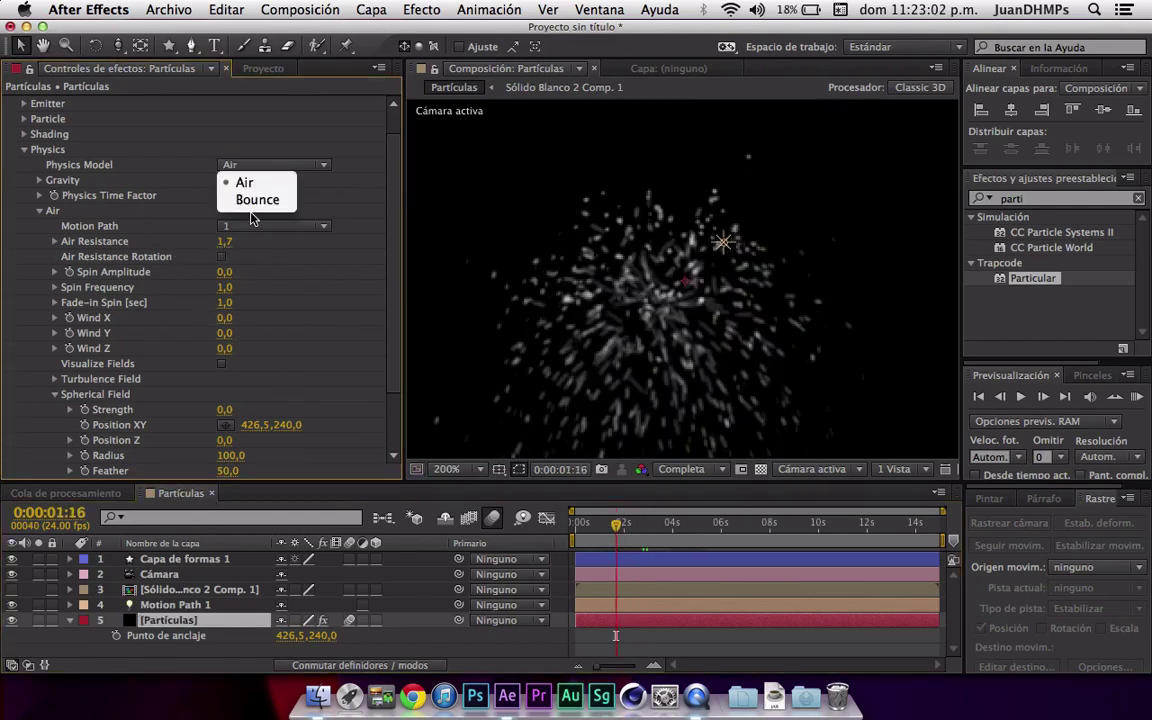
{"action": "left_click", "coordinate": [111, 278]}
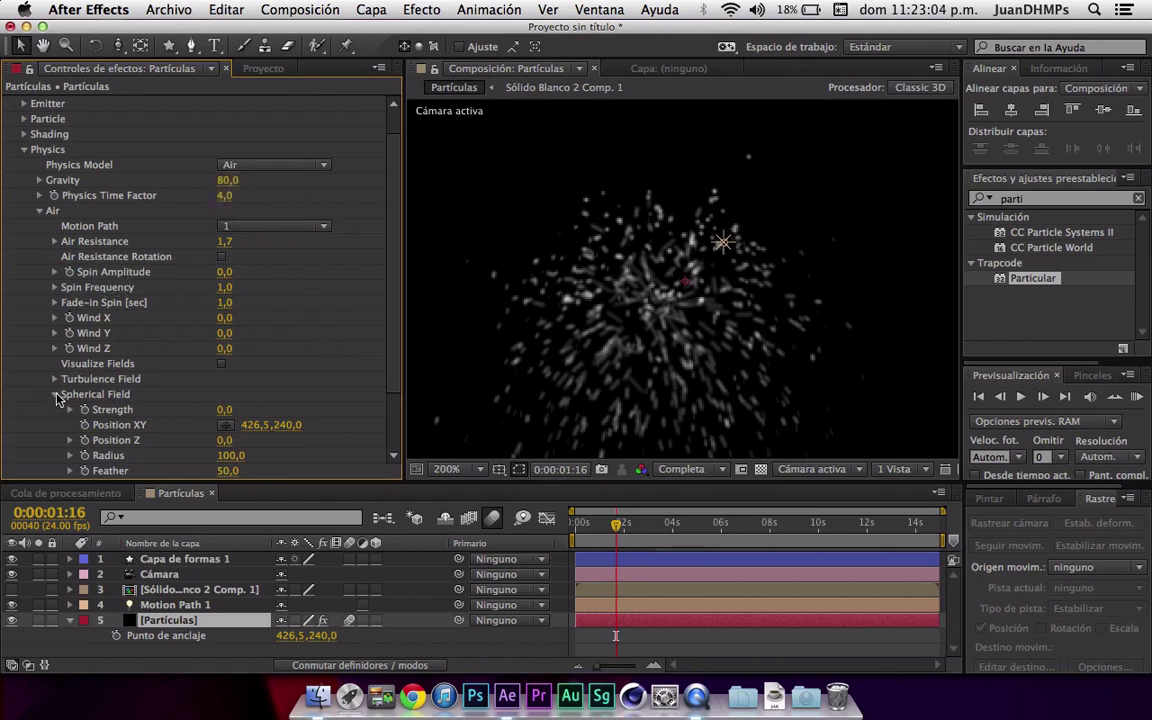
{"action": "left_click", "coordinate": [56, 395]}
{"action": "left_click", "coordinate": [236, 165]}
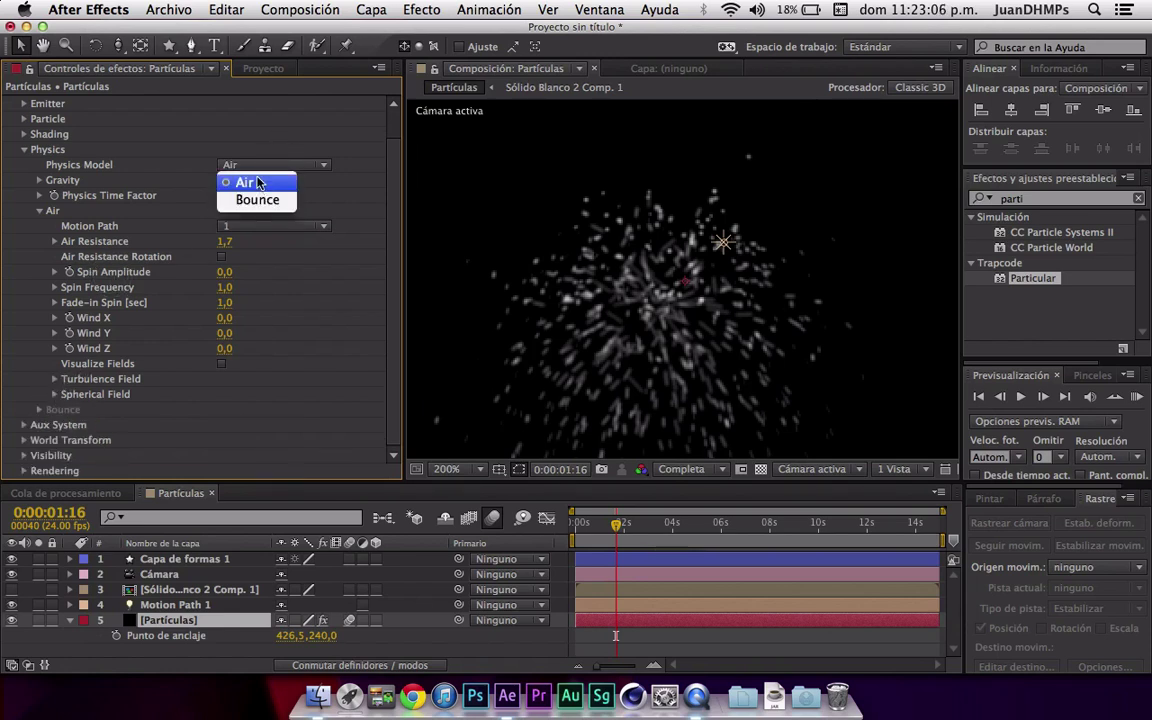
{"action": "left_click", "coordinate": [255, 199]}
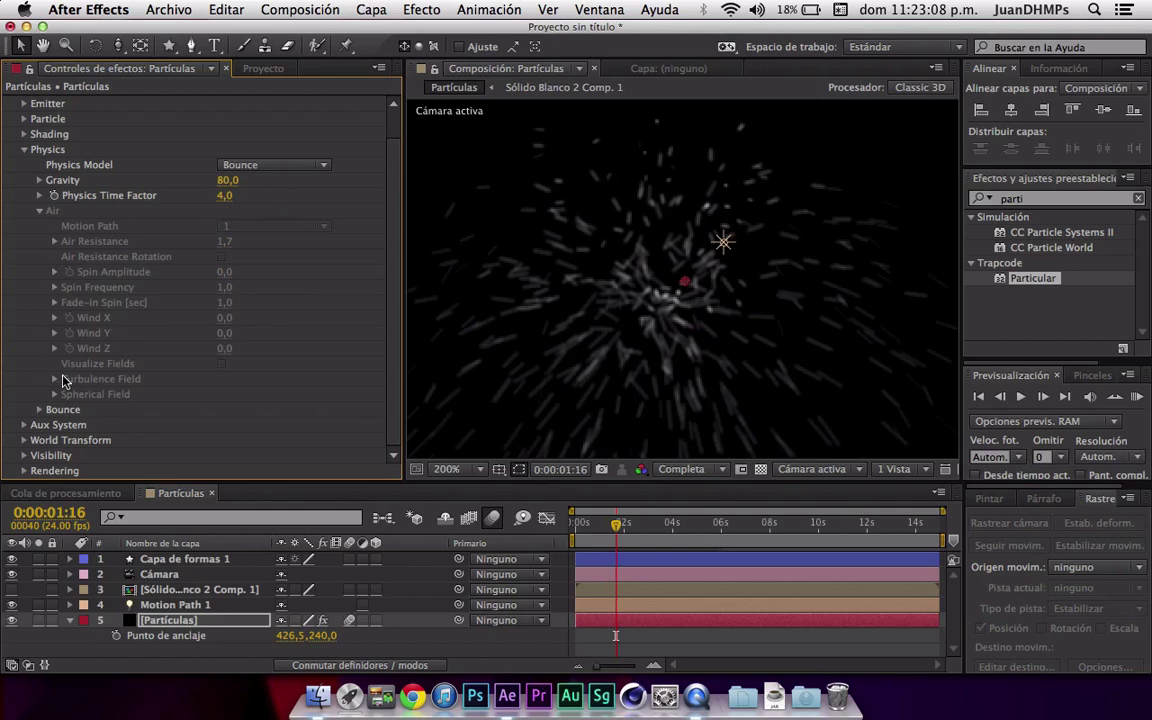
{"action": "left_click", "coordinate": [39, 211]}
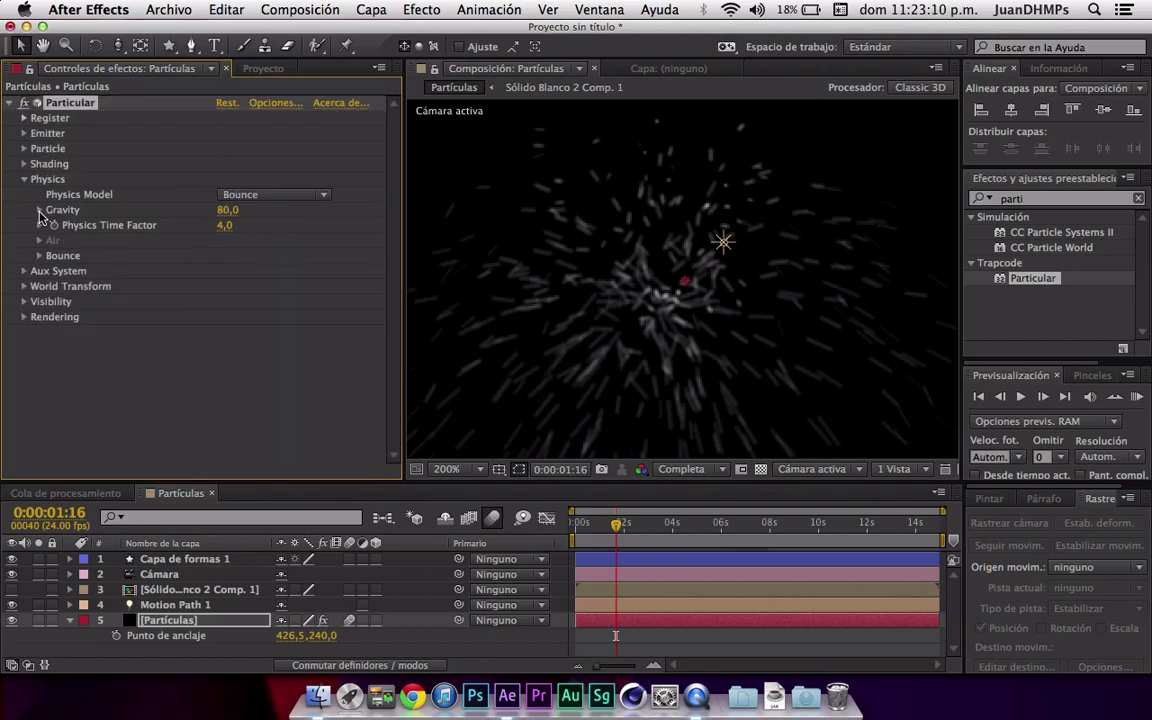
- Create a violet 4800FF solid layer, leaving Partículas' 3D switch off after a test
{"action": "left_click", "coordinate": [362, 8]}
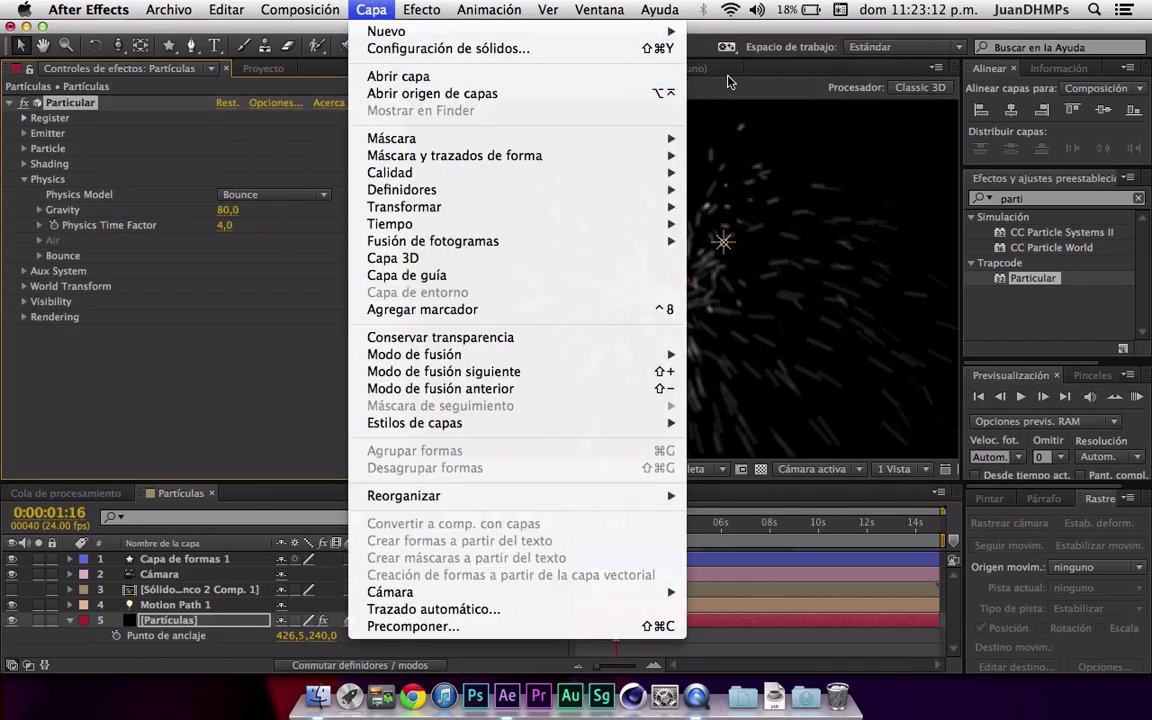
{"action": "mouse_move", "coordinate": [545, 32]}
{"action": "left_click", "coordinate": [800, 56]}
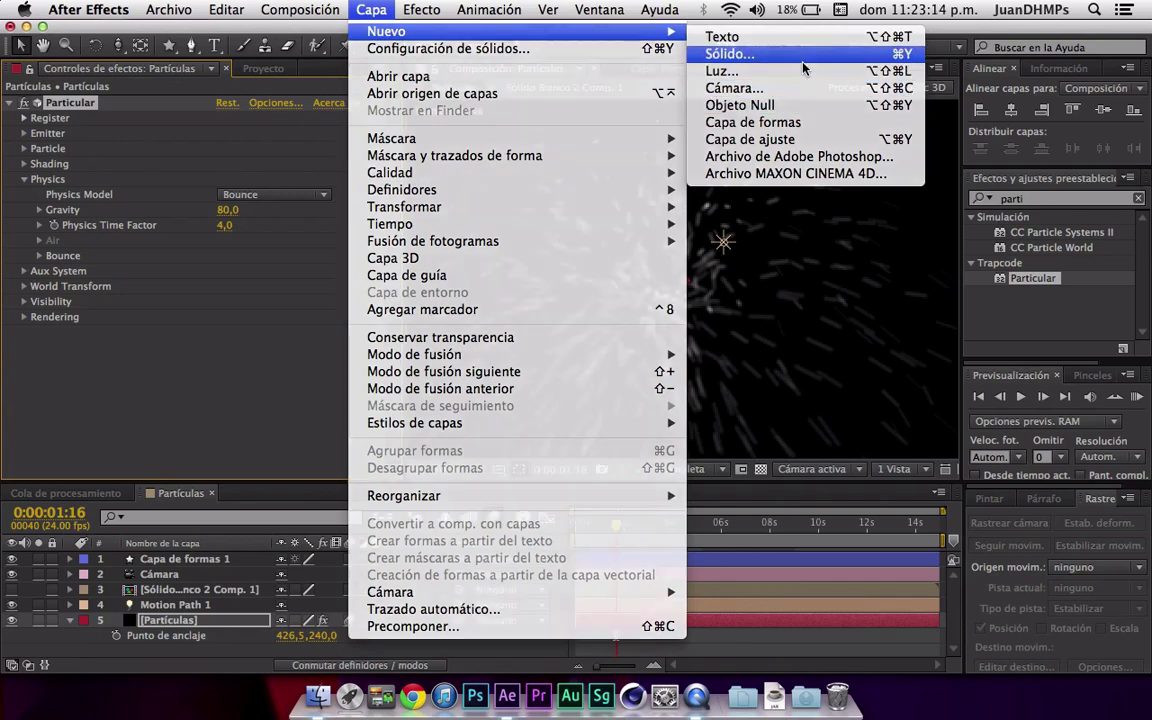
{"action": "left_click", "coordinate": [729, 620]}
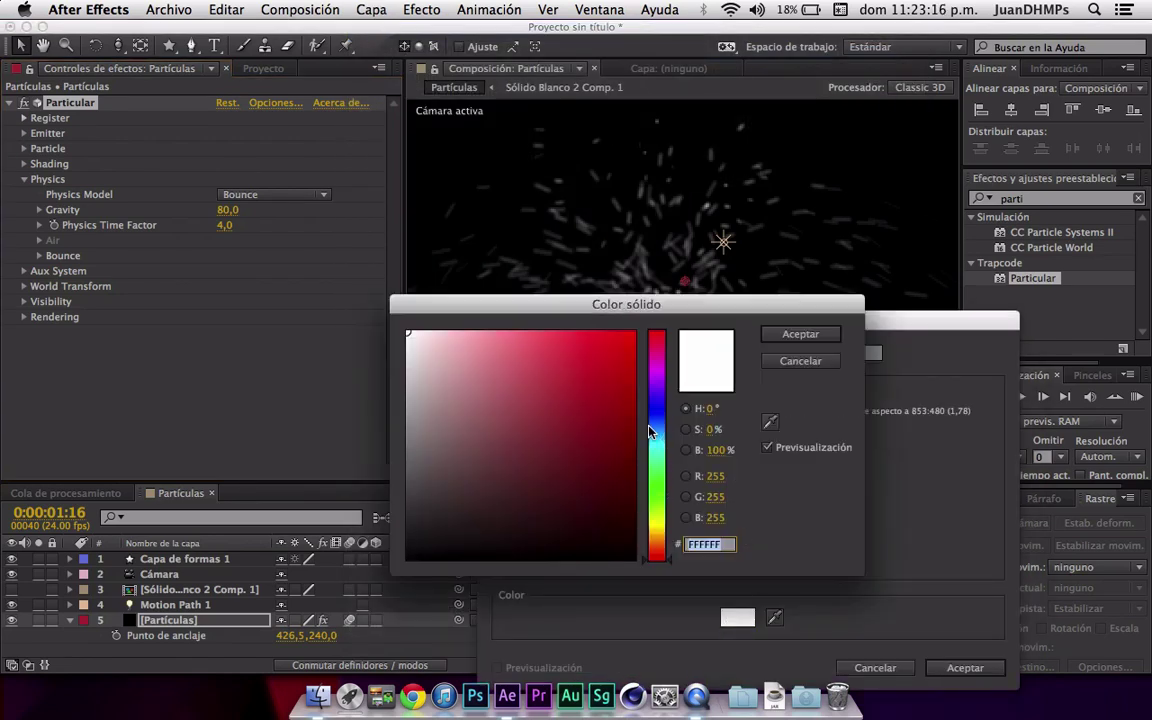
{"action": "left_click", "coordinate": [656, 391]}
{"action": "left_click", "coordinate": [632, 333]}
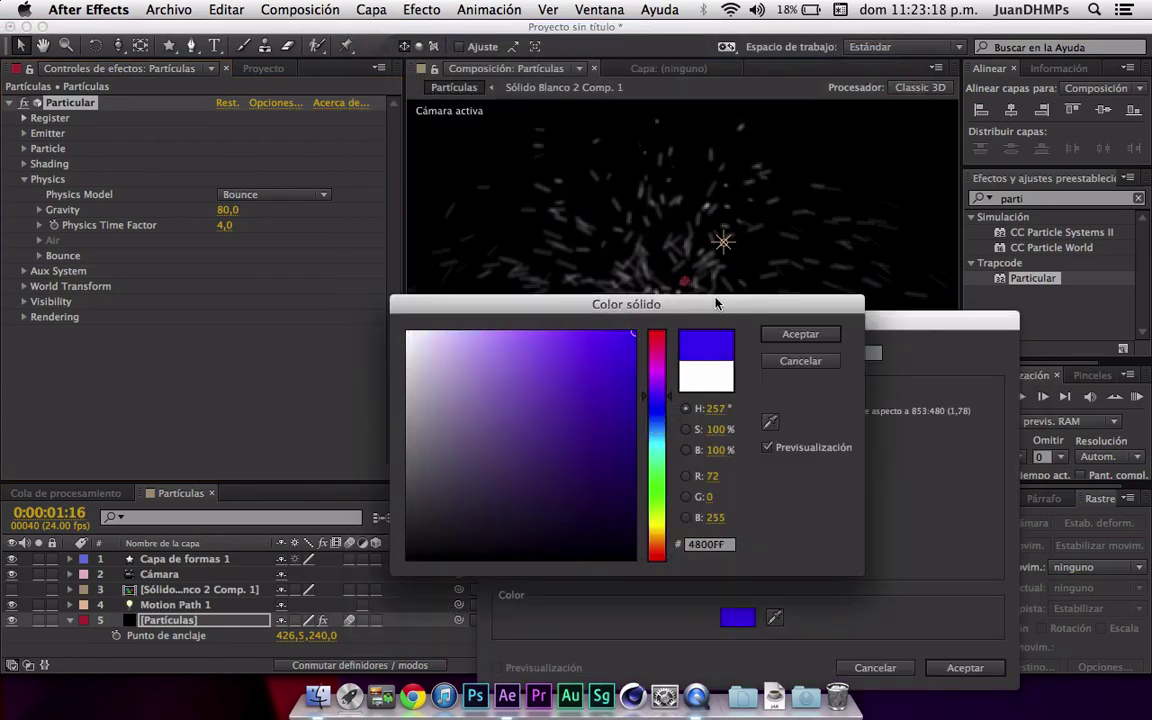
{"action": "left_click", "coordinate": [801, 335]}
{"action": "left_click", "coordinate": [965, 667]}
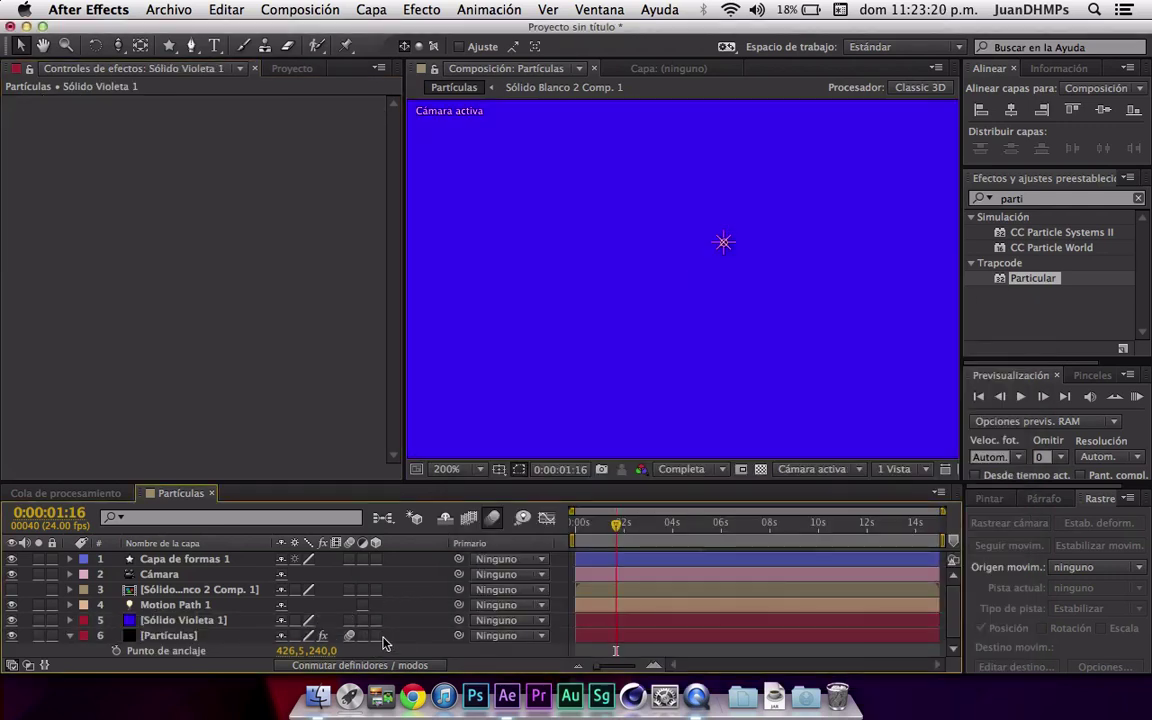
{"action": "left_click", "coordinate": [375, 636]}
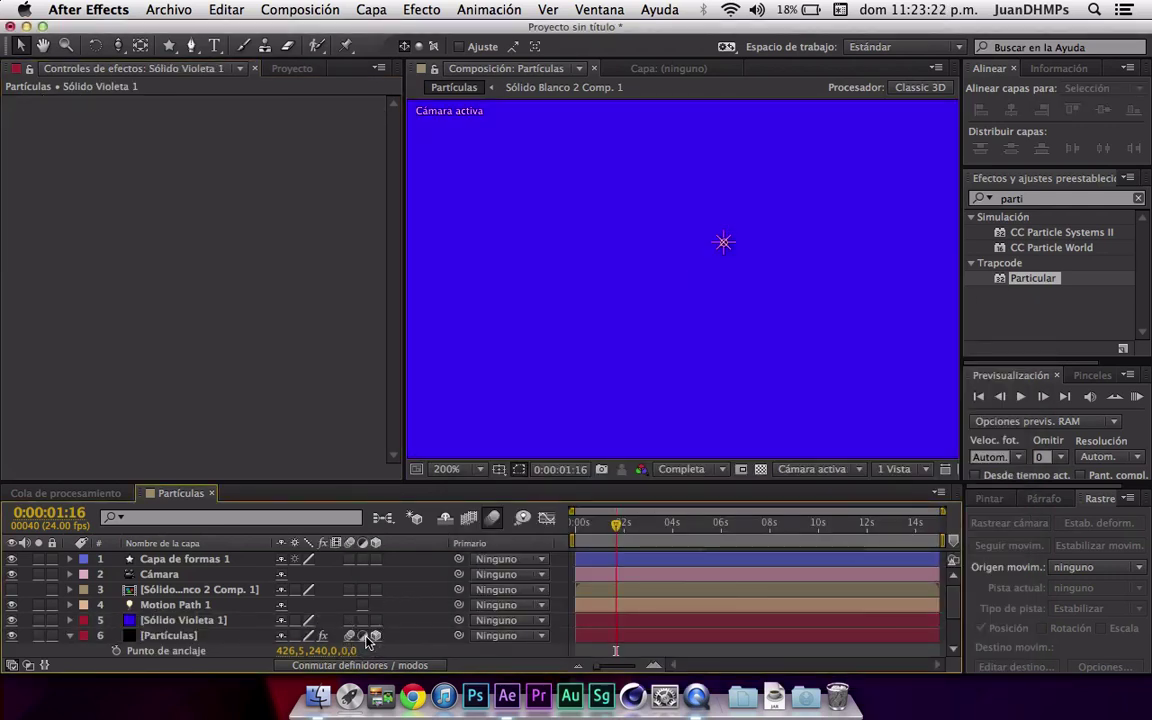
{"action": "left_click", "coordinate": [378, 634]}
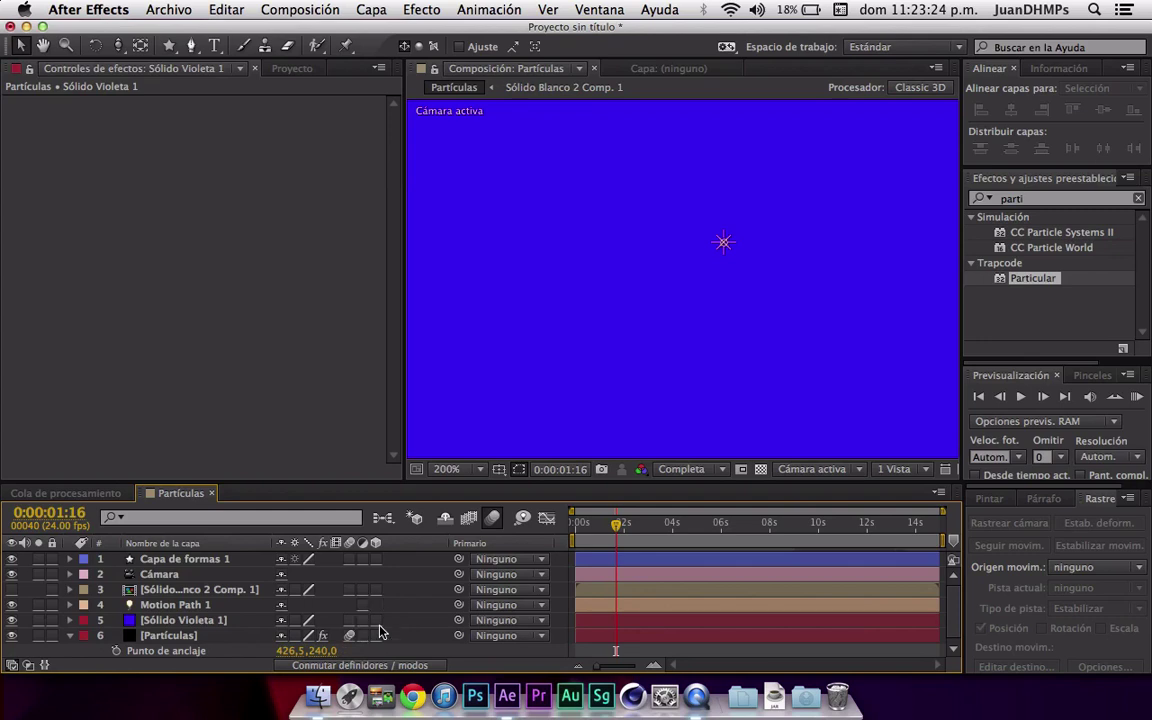
- Make the violet solid a 3D layer and fit the composition in the viewer
{"action": "left_click", "coordinate": [376, 620]}
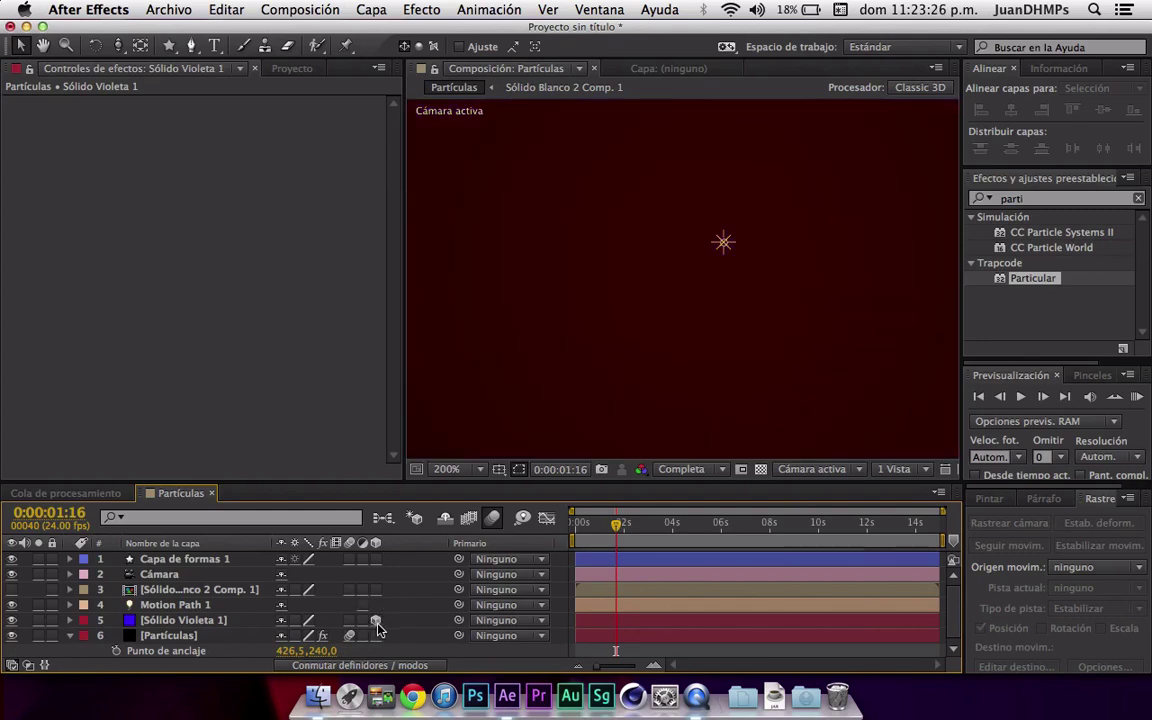
{"action": "key", "text": "u"}
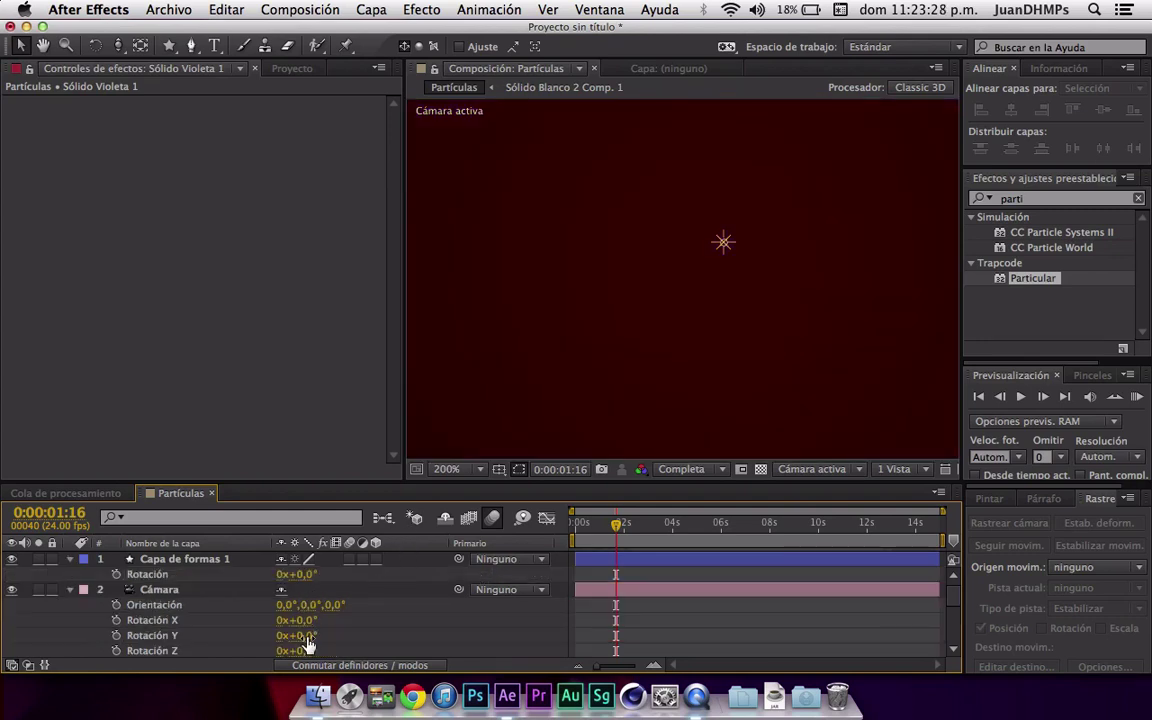
{"action": "mouse_move", "coordinate": [302, 637]}
{"action": "left_mouse_down"}
{"action": "mouse_move", "coordinate": [318, 643]}
{"action": "mouse_move", "coordinate": [339, 620]}
{"action": "left_mouse_up"}
{"action": "key", "text": "super+z"}
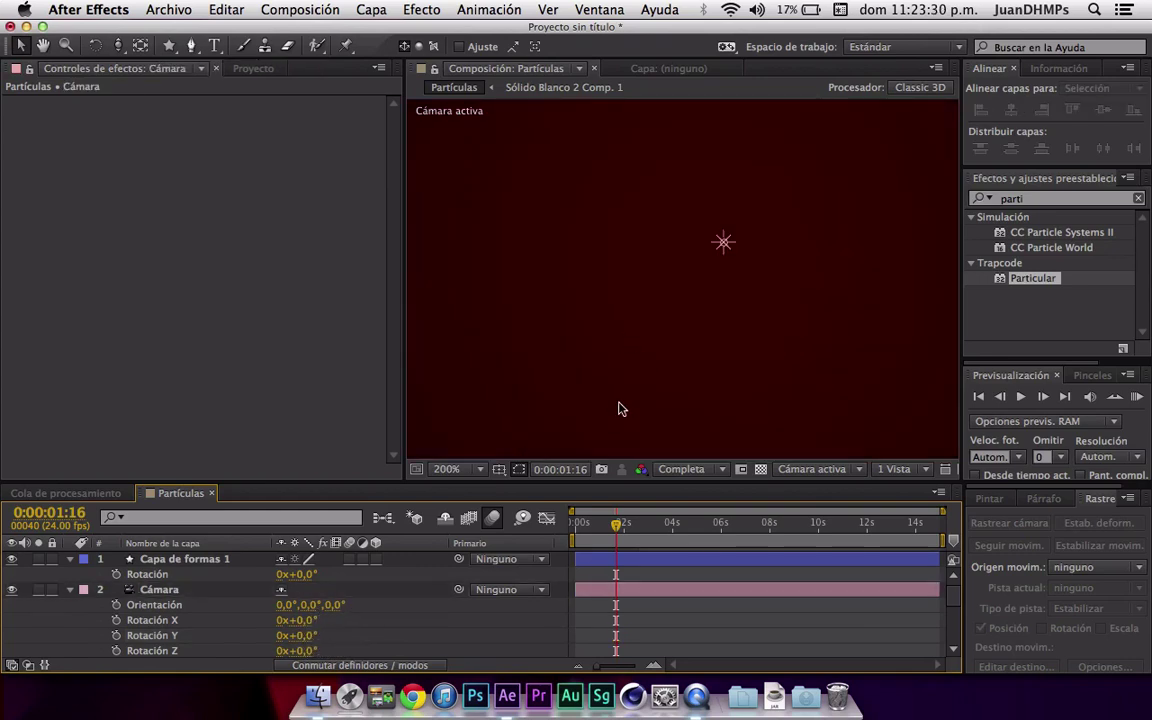
{"action": "left_click", "coordinate": [460, 478]}
{"action": "left_click", "coordinate": [462, 400]}
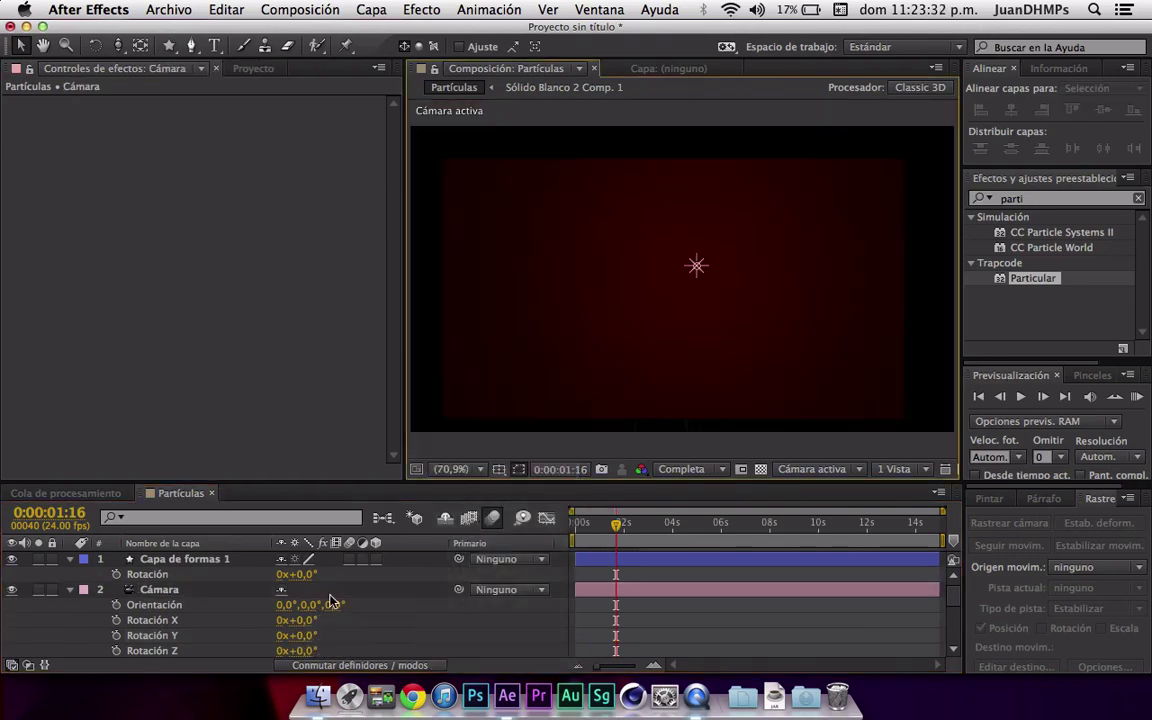
{"action": "mouse_move", "coordinate": [305, 650]}
{"action": "left_mouse_down"}
{"action": "mouse_move", "coordinate": [327, 650]}
{"action": "mouse_move", "coordinate": [347, 620]}
{"action": "left_mouse_up"}
{"action": "key", "text": "super+z"}
{"action": "key", "text": "super+z"}
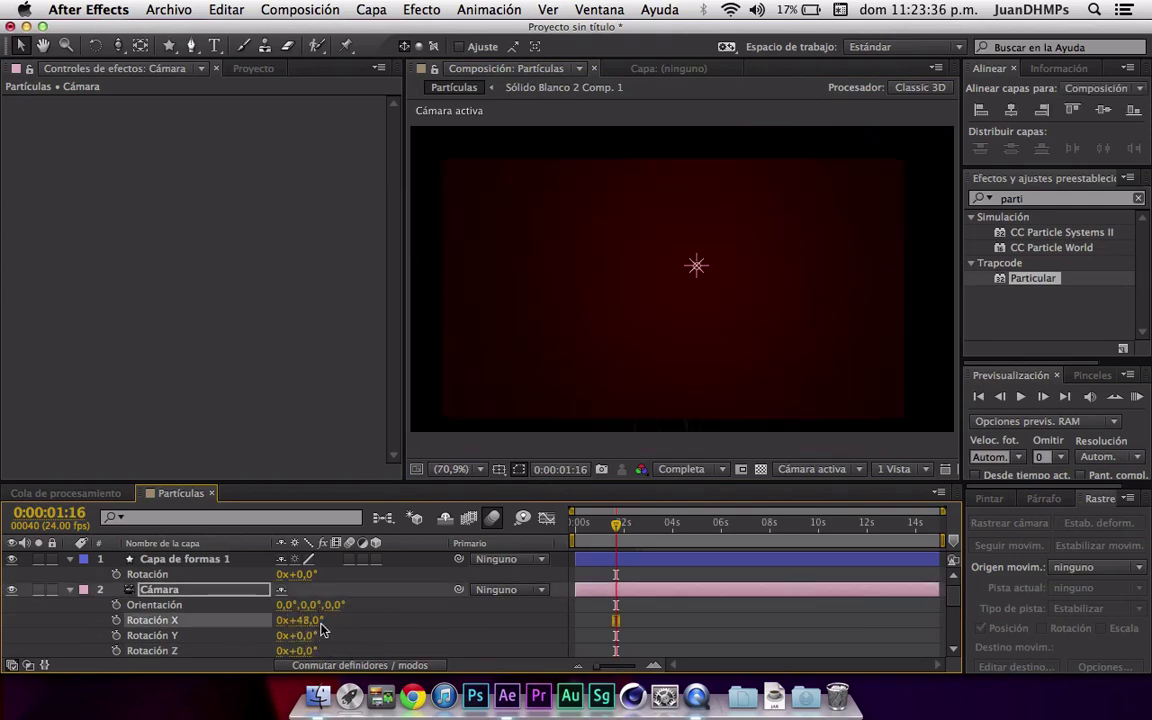
- Test a Y rotation on the violet solid, undo it, and collapse its rotation properties
{"action": "scroll", "coordinate": [210, 570], "scroll_direction": "down", "scroll_amount": 1}
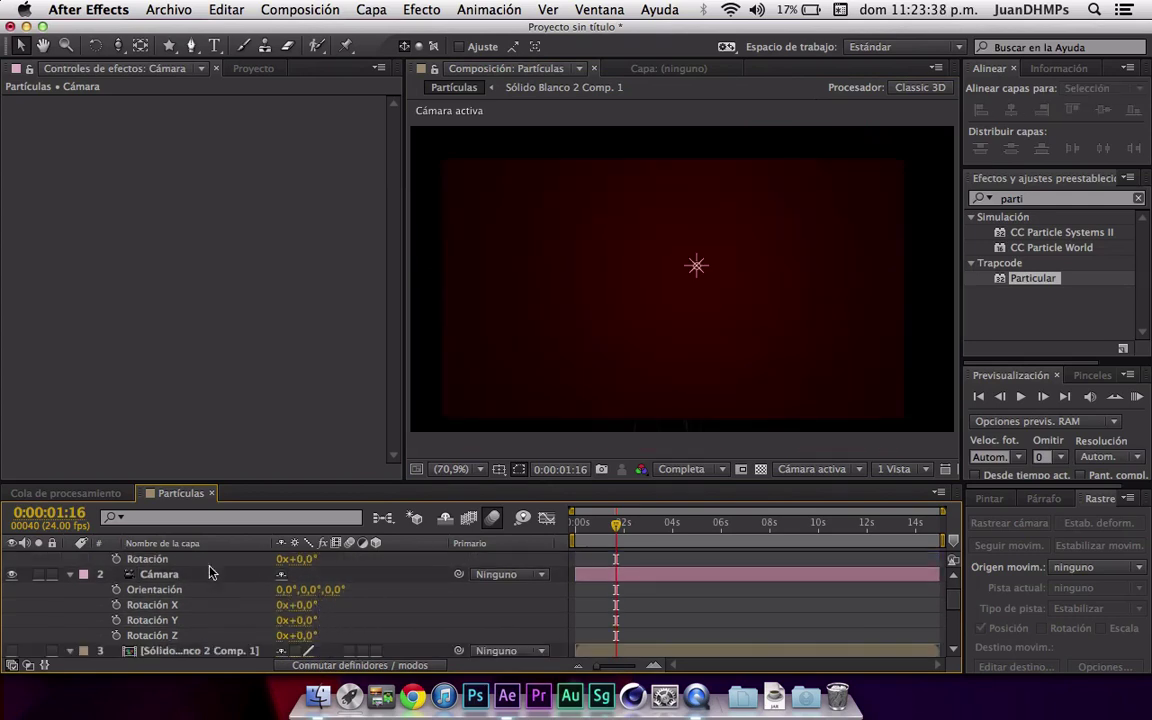
{"action": "scroll", "coordinate": [210, 570], "scroll_direction": "down", "scroll_amount": 5}
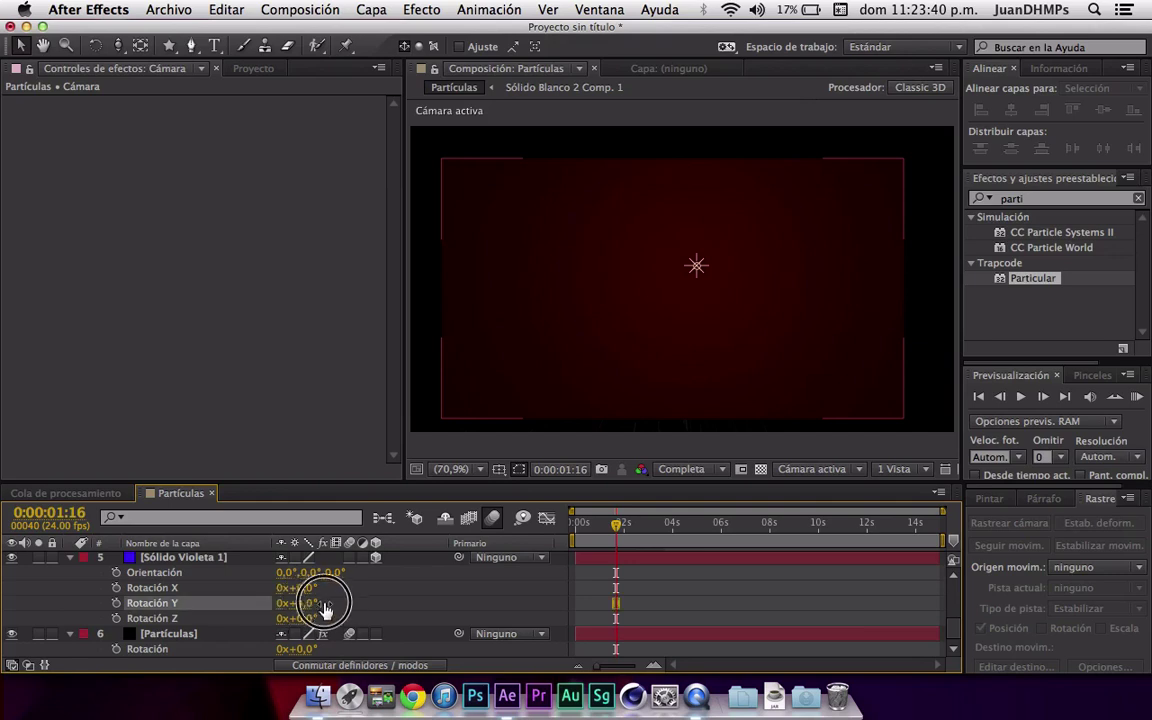
{"action": "mouse_move", "coordinate": [310, 605]}
{"action": "left_mouse_down"}
{"action": "mouse_move", "coordinate": [337, 607]}
{"action": "mouse_move", "coordinate": [334, 617]}
{"action": "mouse_move", "coordinate": [335, 596]}
{"action": "mouse_move", "coordinate": [406, 581]}
{"action": "left_mouse_up"}
{"action": "key", "text": "super+z"}
{"action": "key", "text": "super+z"}
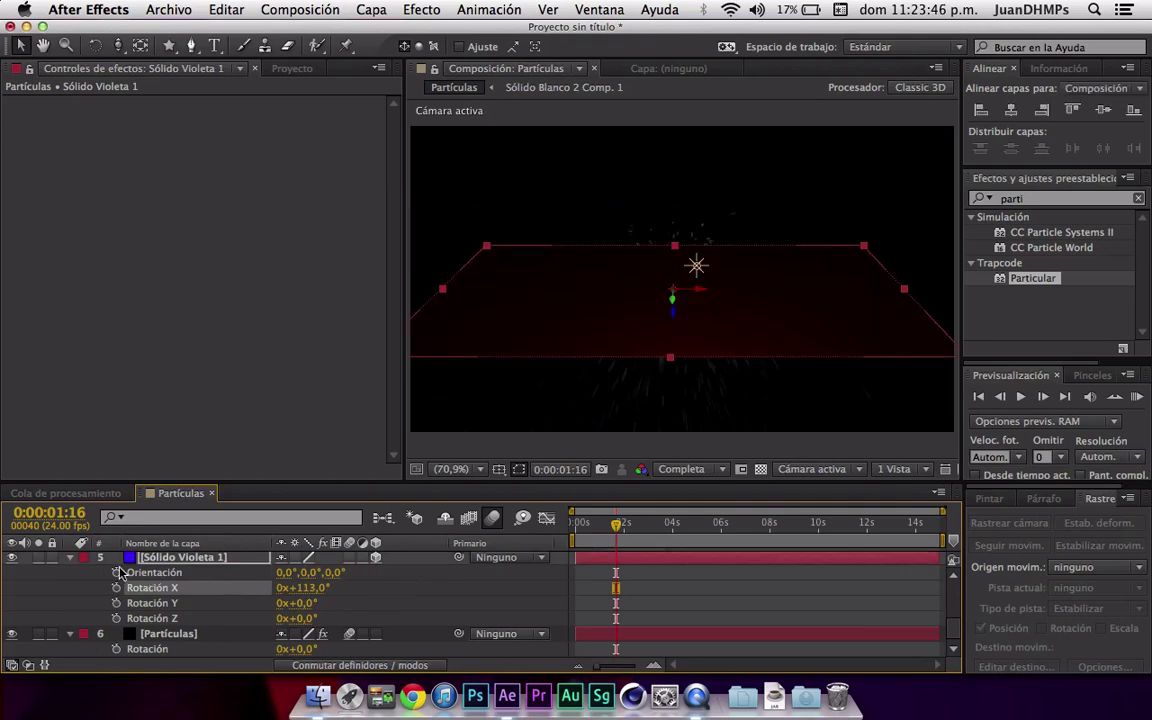
{"action": "left_click", "coordinate": [70, 557]}
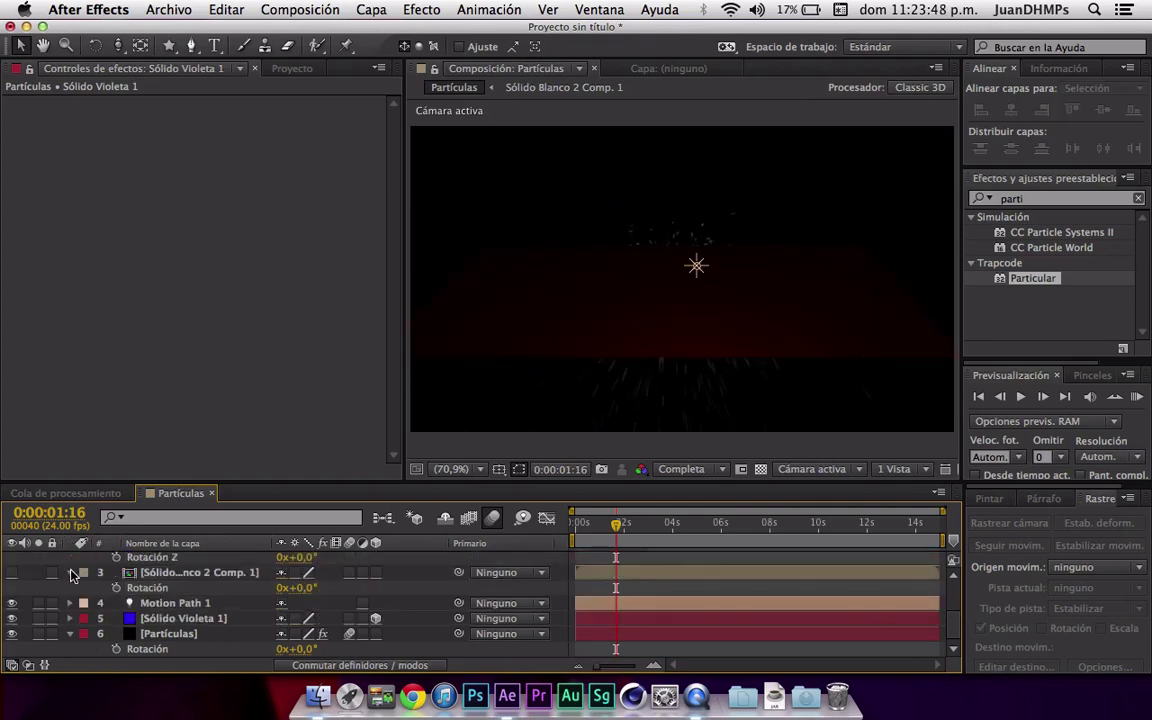
- Turn Accepts Lights and Accepts Shadows off in the violet solid's Material Options
{"action": "left_click", "coordinate": [70, 618]}
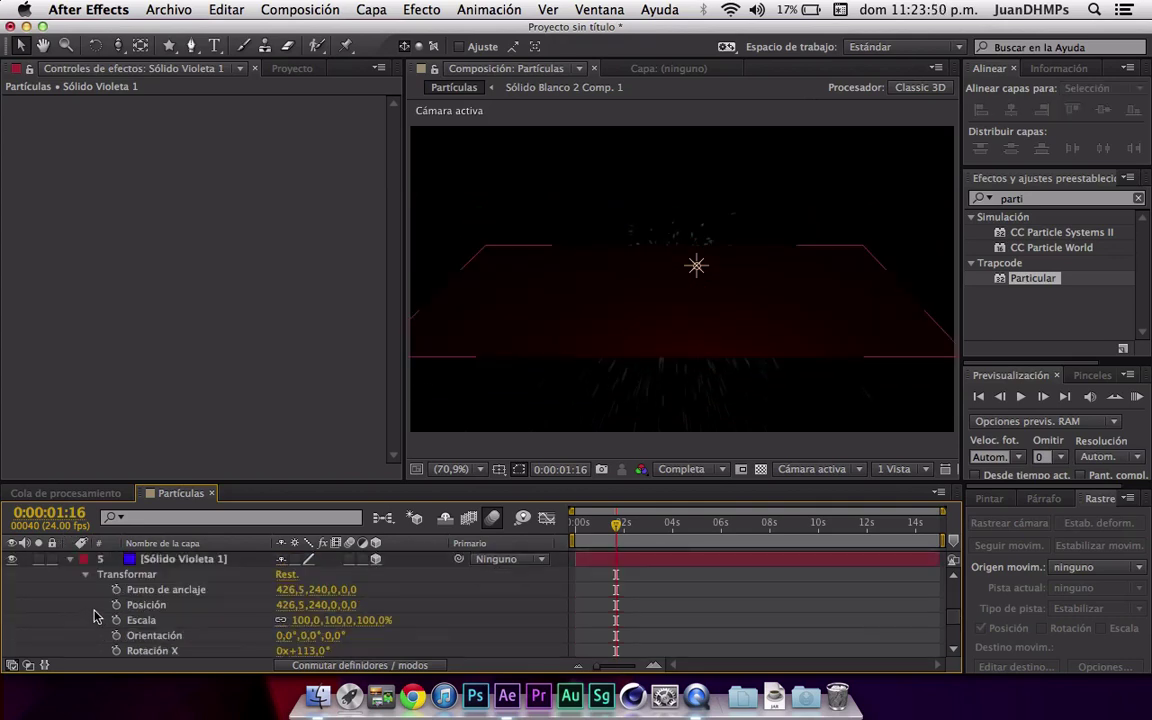
{"action": "left_click", "coordinate": [85, 575]}
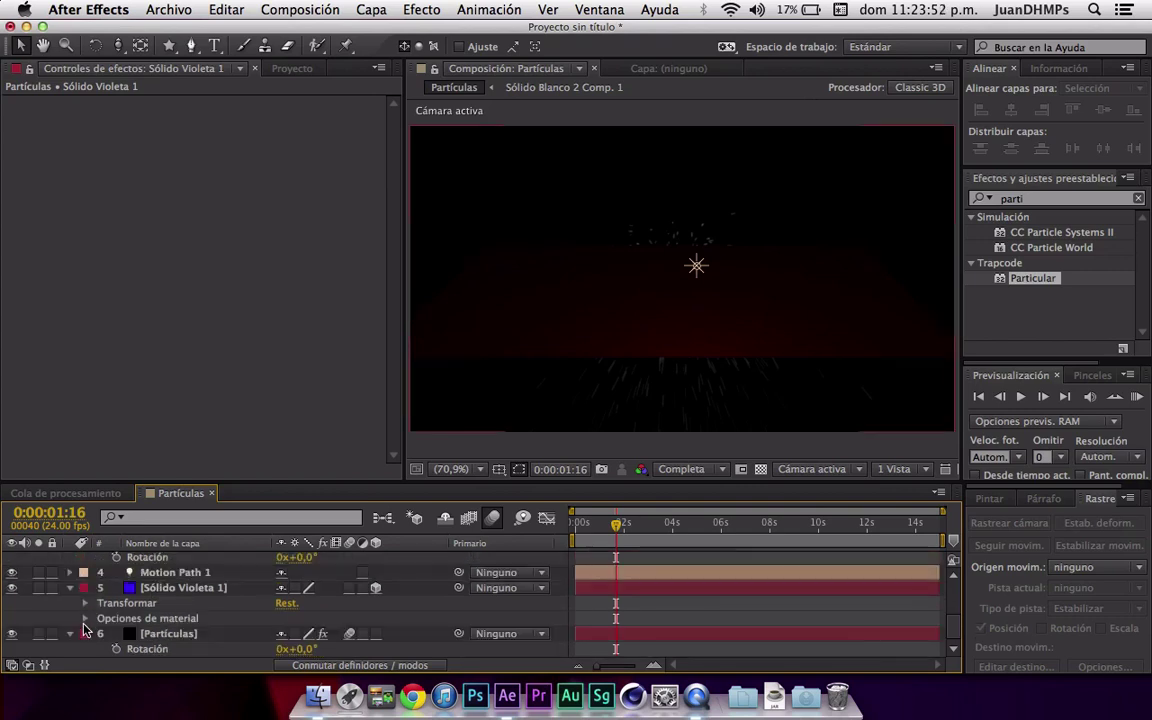
{"action": "left_click", "coordinate": [85, 608]}
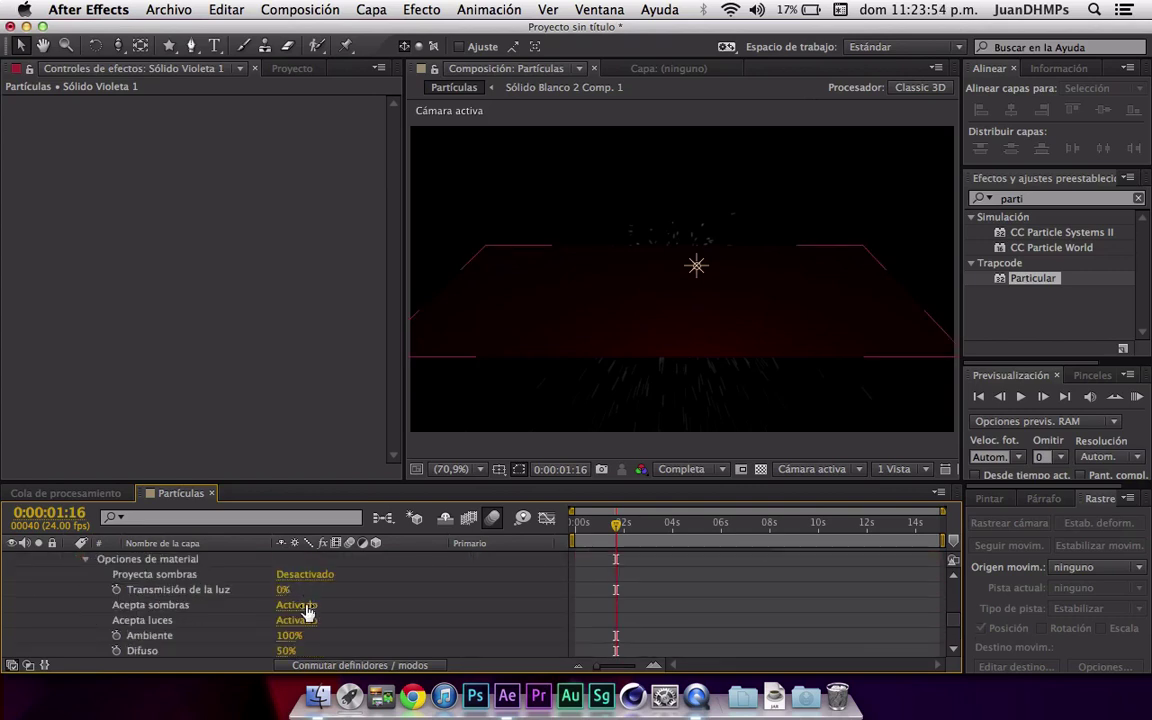
{"action": "left_click", "coordinate": [285, 620]}
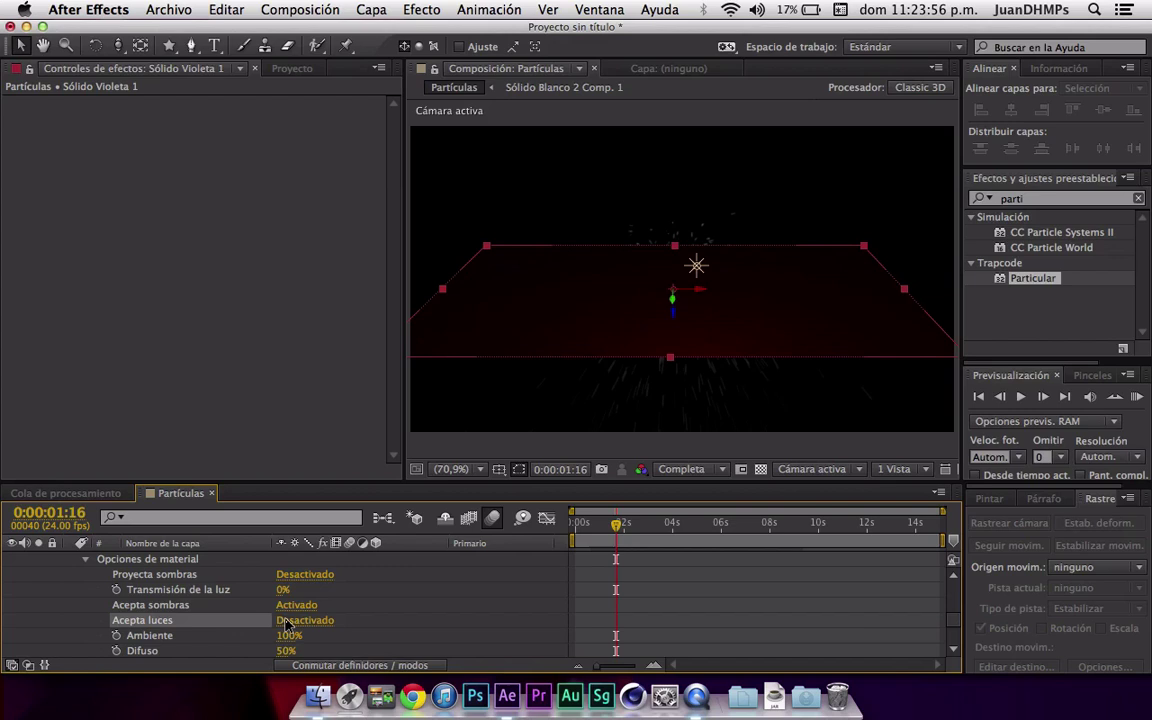
{"action": "left_click", "coordinate": [292, 606]}
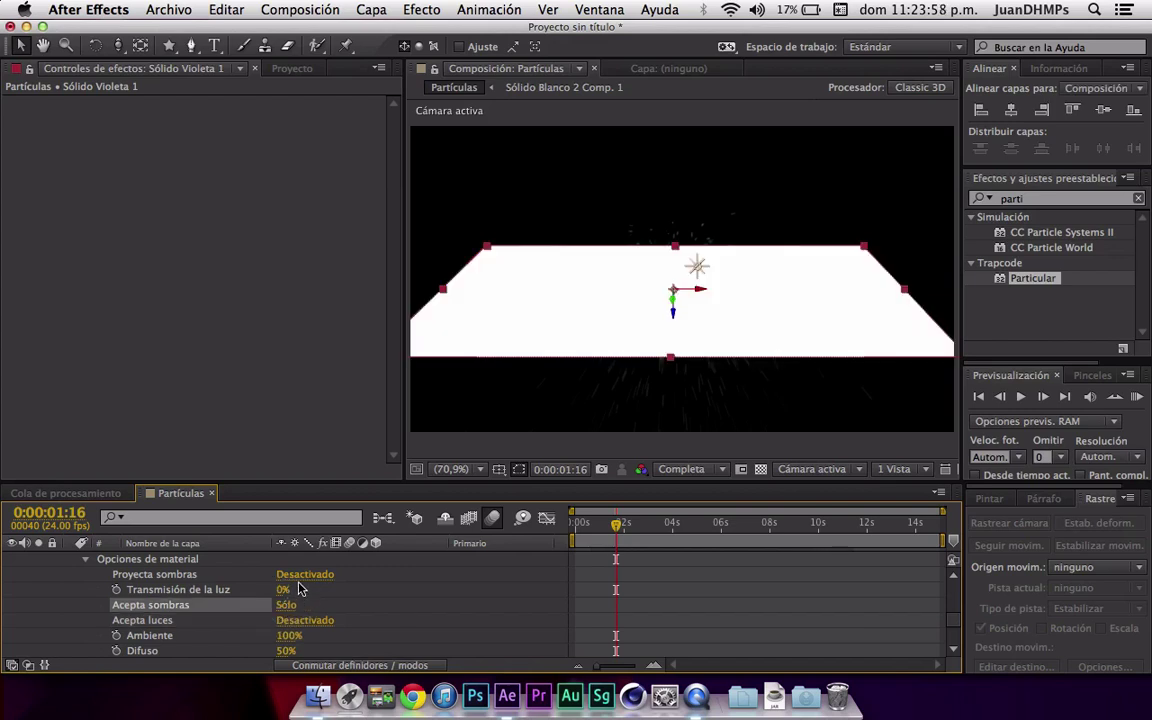
{"action": "left_click", "coordinate": [290, 606]}
{"action": "left_click", "coordinate": [288, 608]}
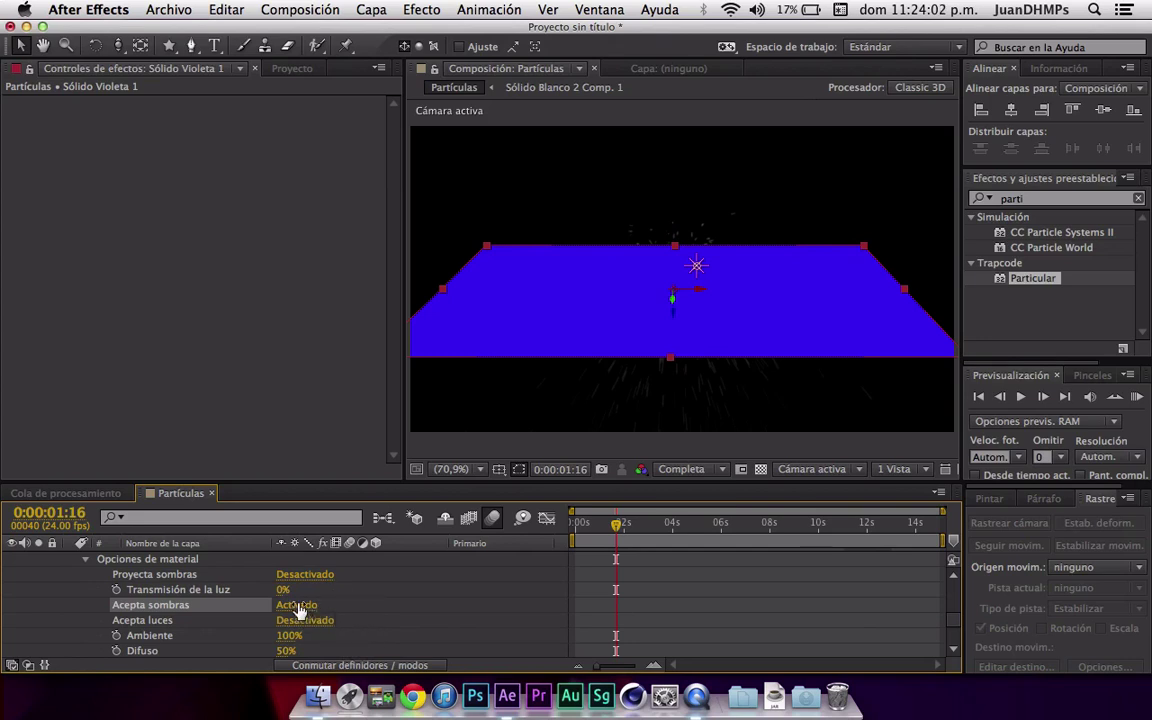
{"action": "left_click", "coordinate": [297, 609]}
{"action": "left_click", "coordinate": [292, 607]}
- Drag Sólido Violeta 1 below the Partículas layer in the timeline
{"action": "left_click", "coordinate": [86, 561]}
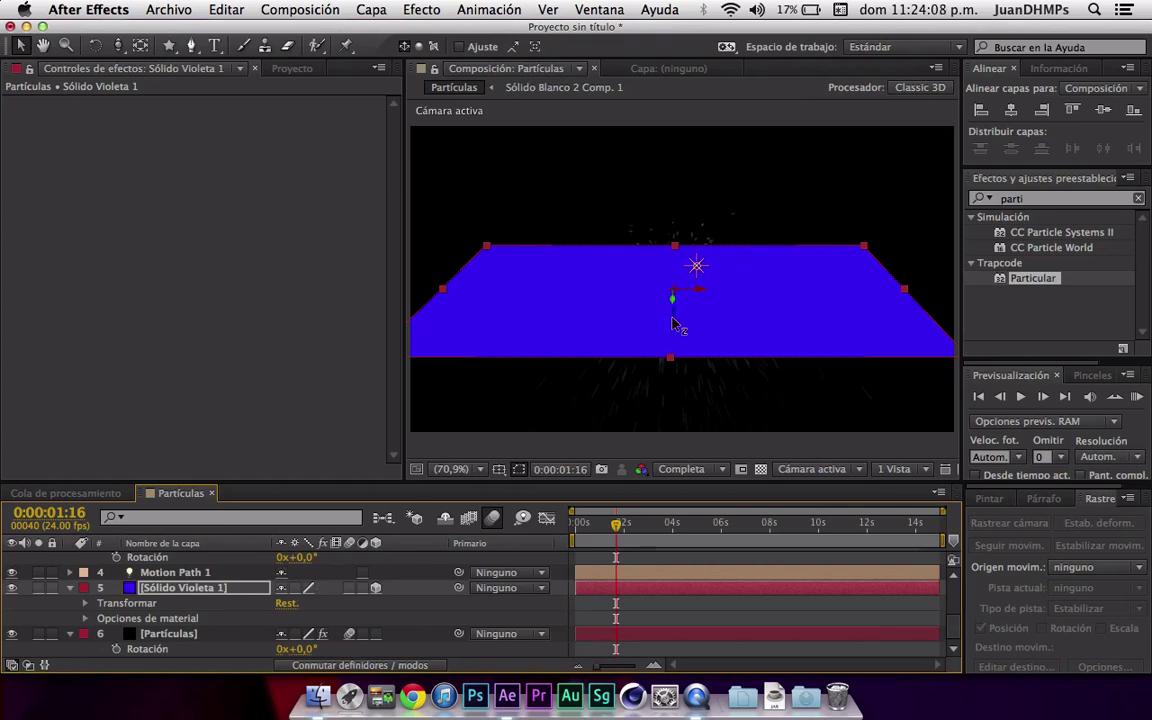
{"action": "left_click_drag", "start_coordinate": [672, 323], "coordinate": [671, 400]}
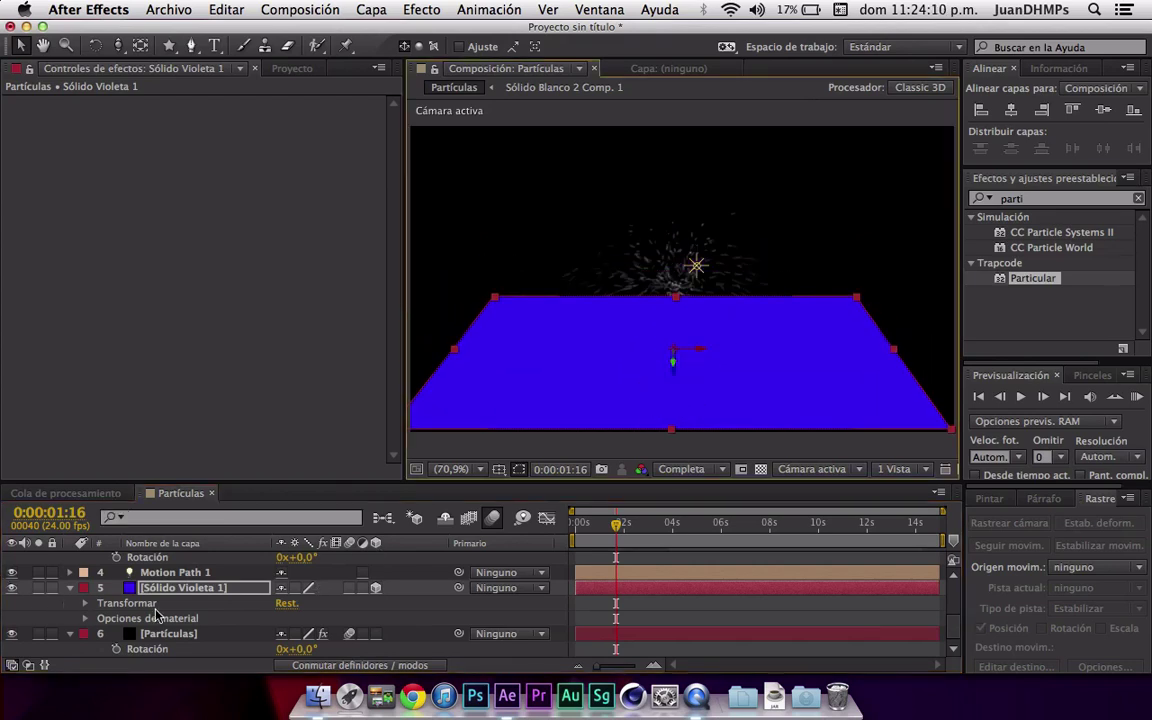
{"action": "left_click_drag", "start_coordinate": [165, 588], "coordinate": [160, 645]}
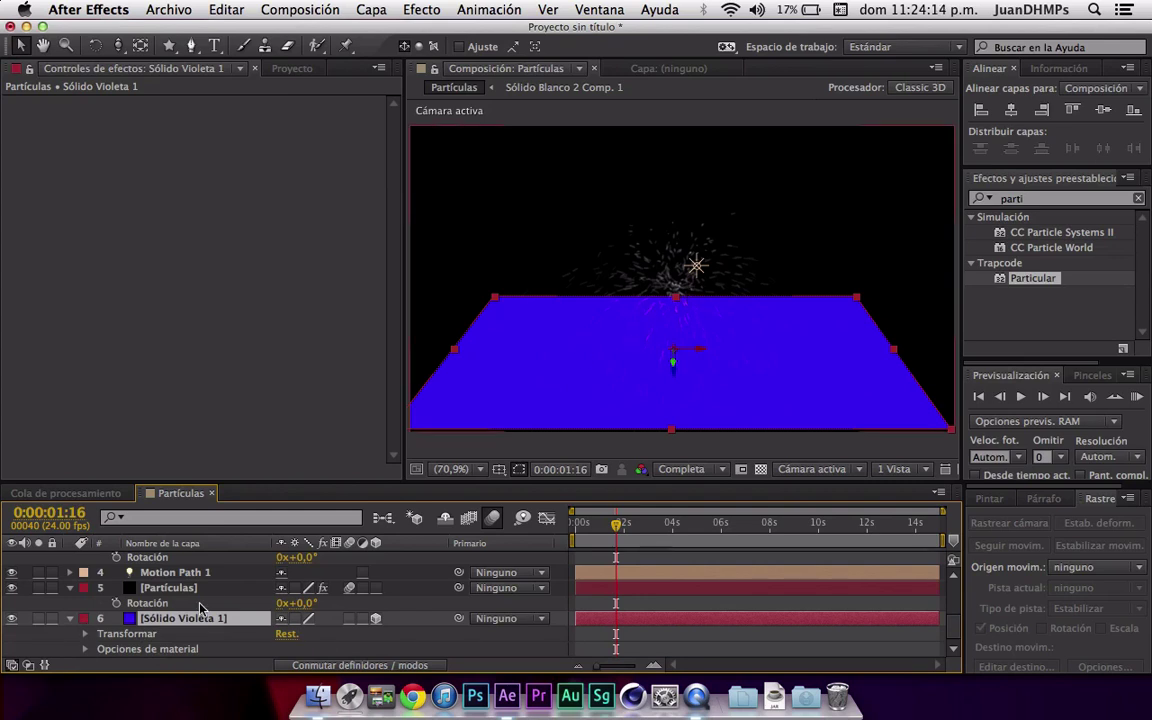
- Choose Sólido Violeta 1 as the Floor Layer in Particular's Physics > Bounce settings
{"action": "left_click", "coordinate": [162, 590]}
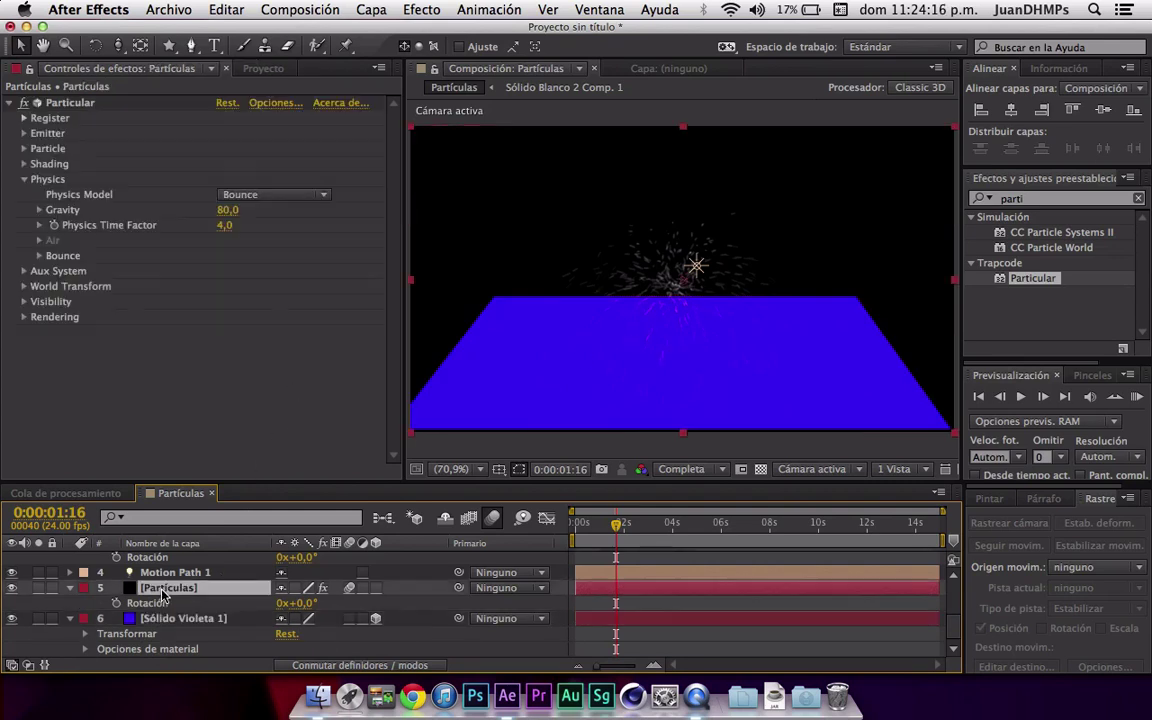
{"action": "left_click", "coordinate": [50, 256]}
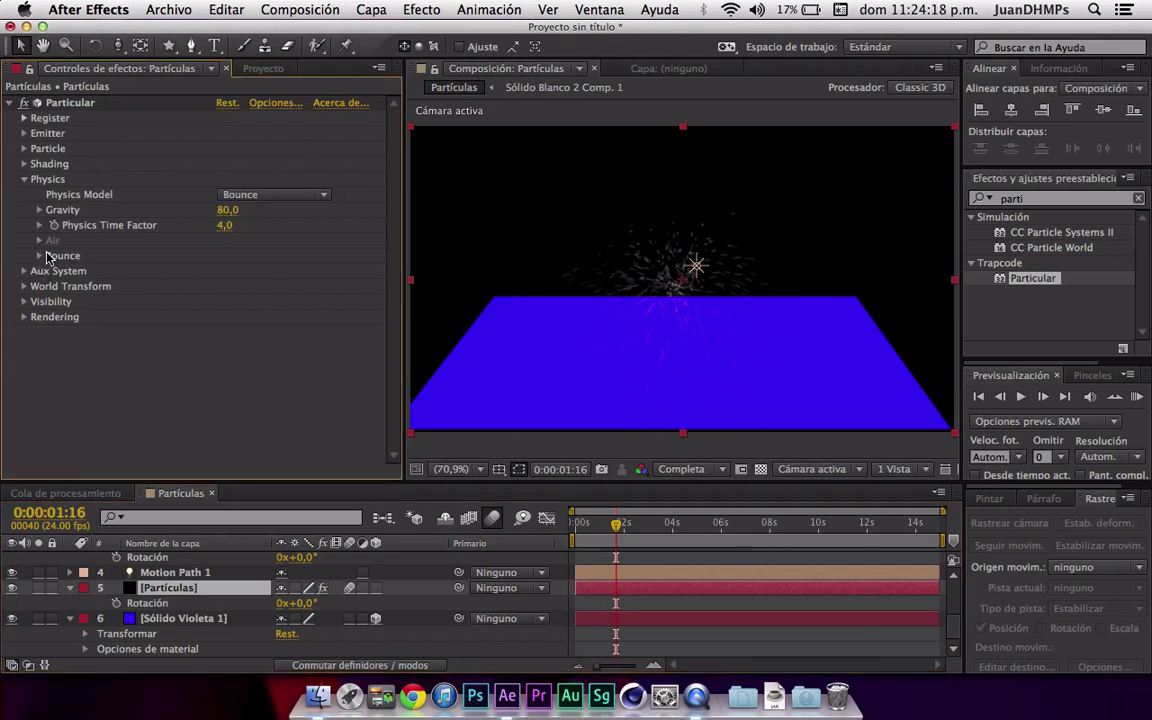
{"action": "left_click", "coordinate": [39, 256]}
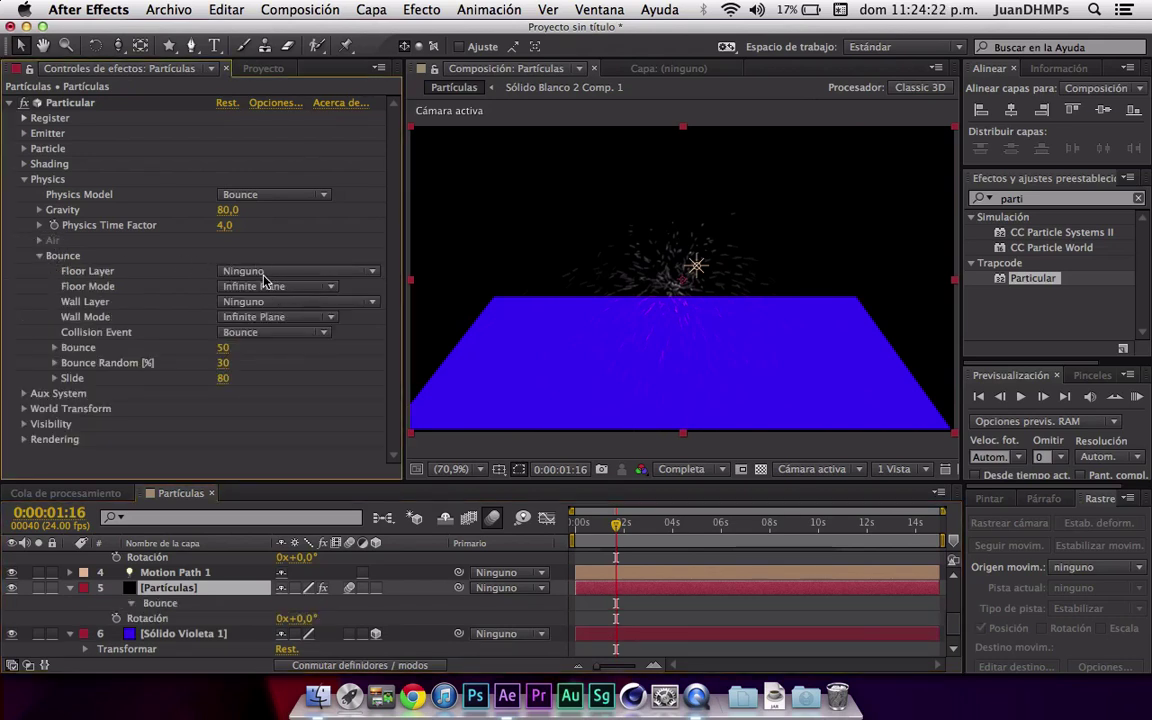
{"action": "left_click", "coordinate": [265, 280]}
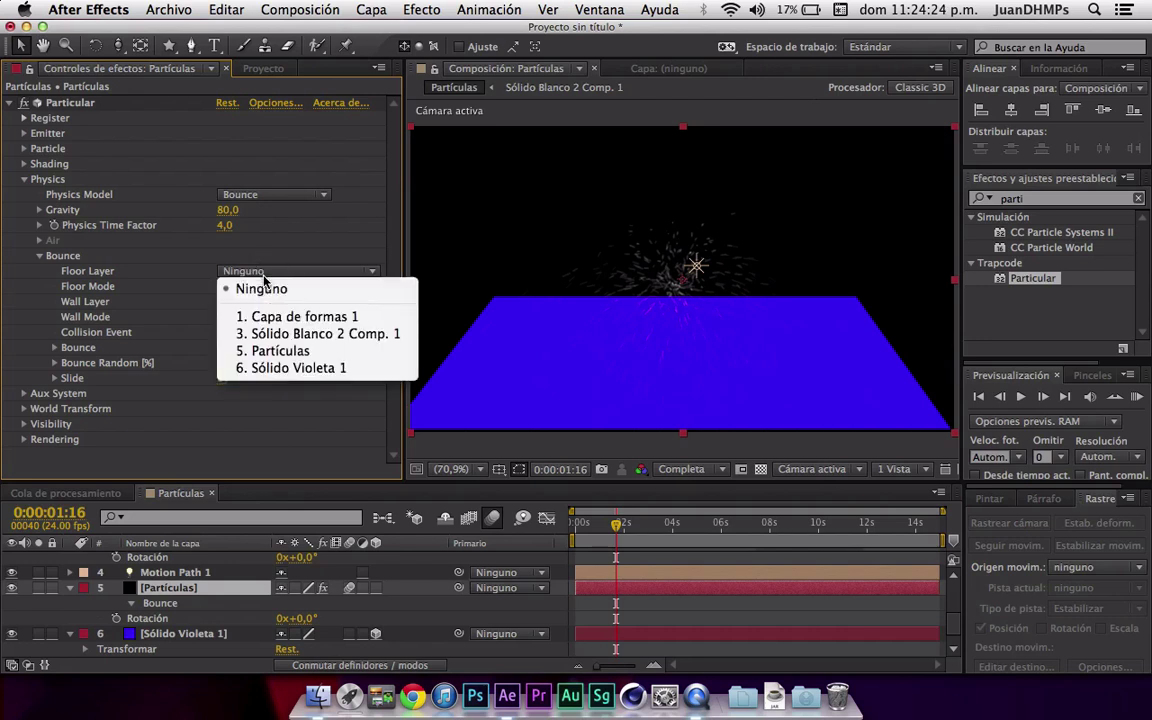
{"action": "left_click", "coordinate": [265, 370]}
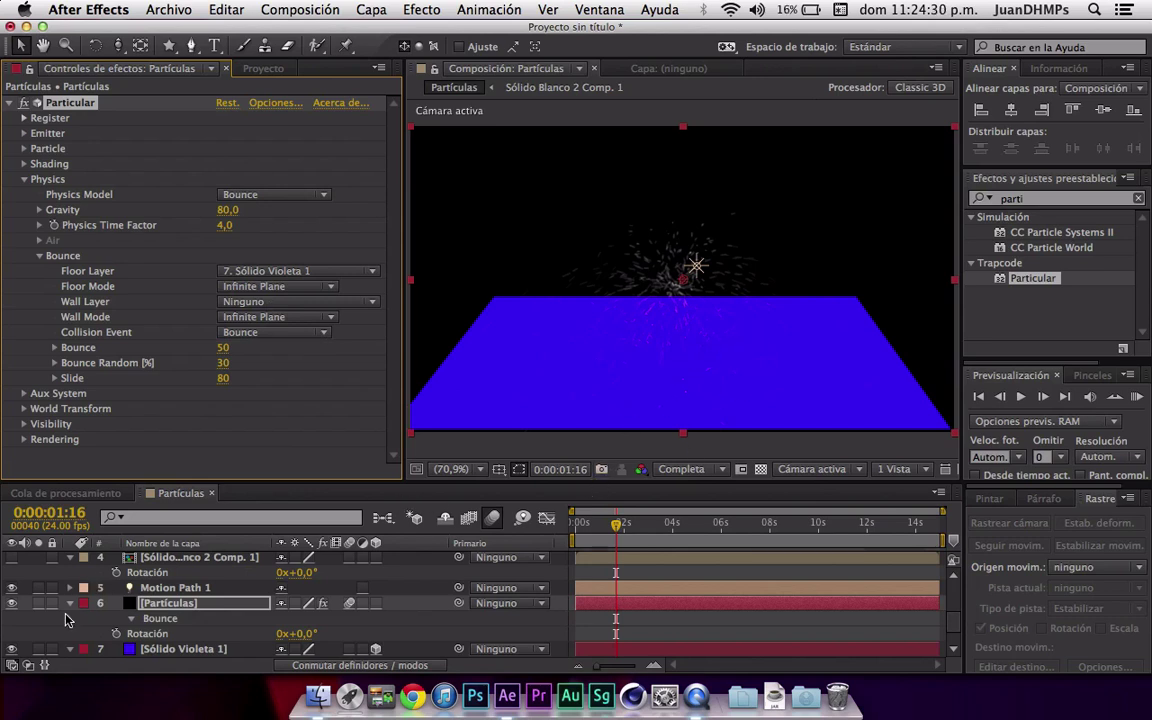
{"action": "left_click", "coordinate": [169, 651]}
- Set Sólido Violeta 1's Opacity to 0%
{"action": "key", "text": "t"}
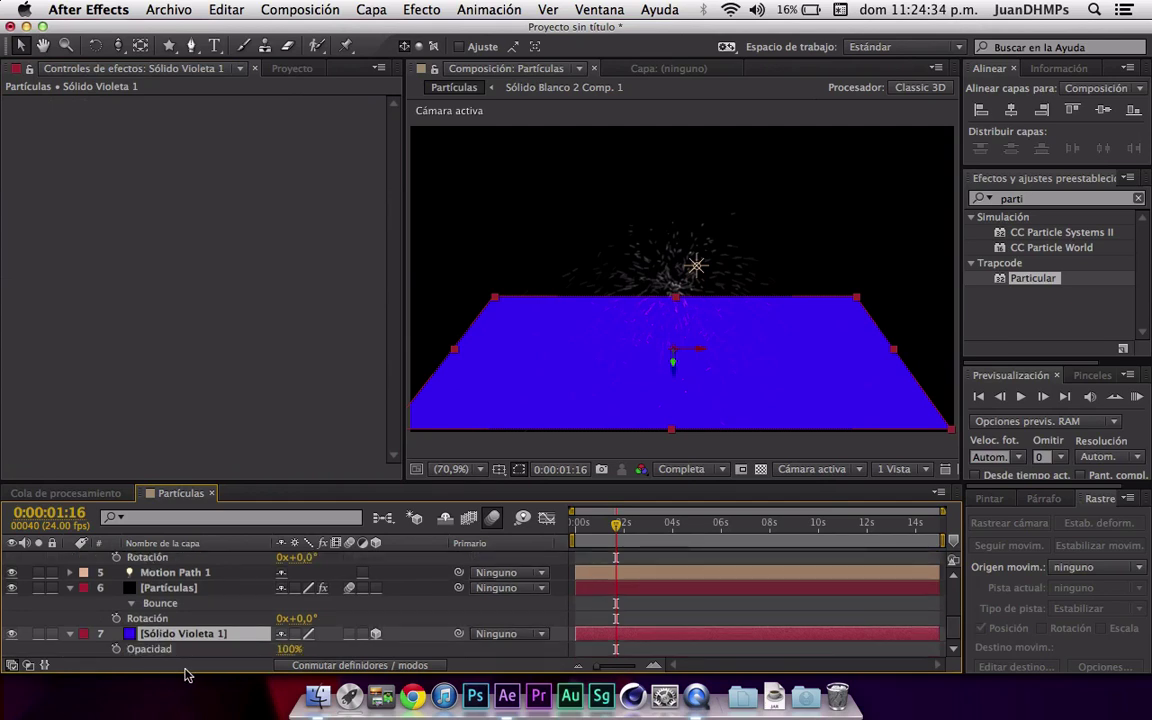
{"action": "left_click_drag", "start_coordinate": [289, 647], "coordinate": [129, 648]}
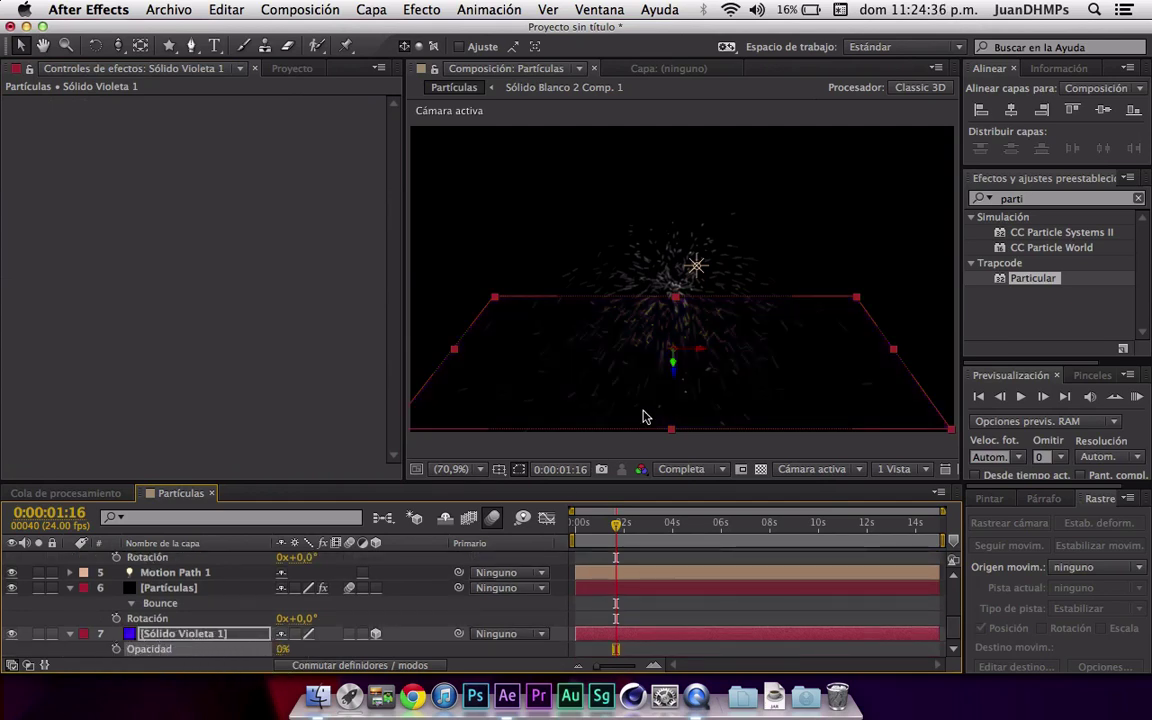
{"action": "left_click_drag", "start_coordinate": [615, 535], "coordinate": [652, 526]}
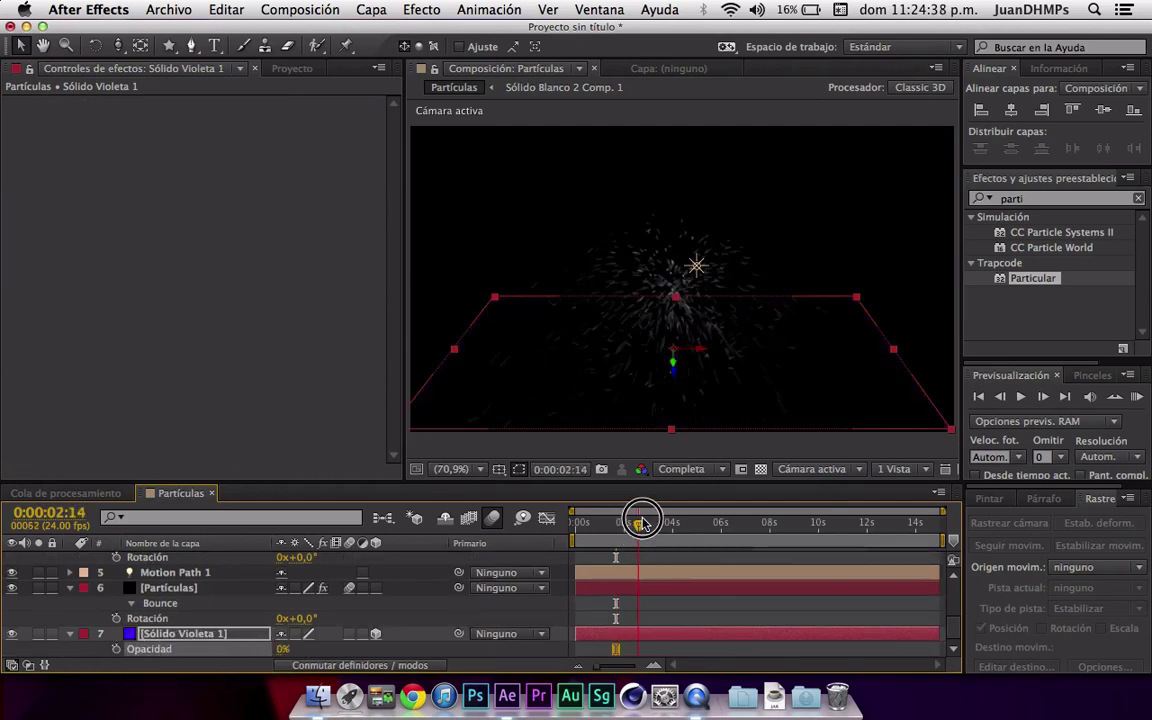
- Orbit and pan the camera and scrub to 0:00:04:16 to preview the bouncing particles
{"action": "key", "text": "c"}
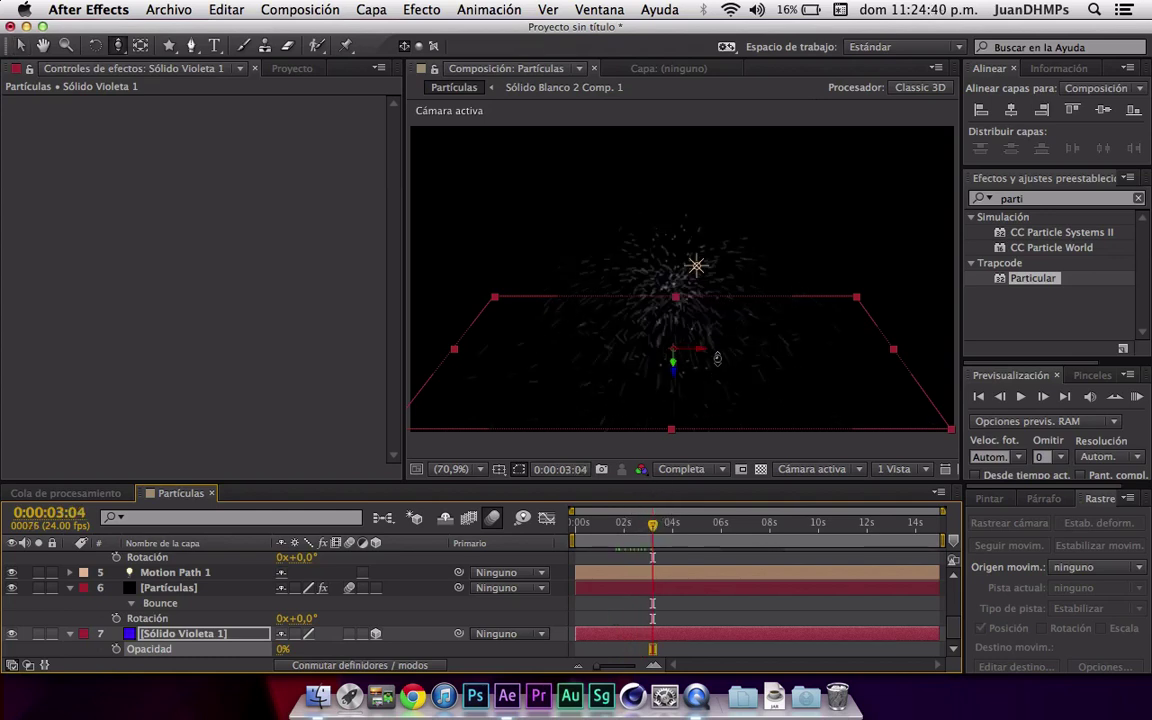
{"action": "left_click_drag", "start_coordinate": [713, 340], "coordinate": [716, 296]}
{"action": "key", "text": "c"}
{"action": "key", "text": "c"}
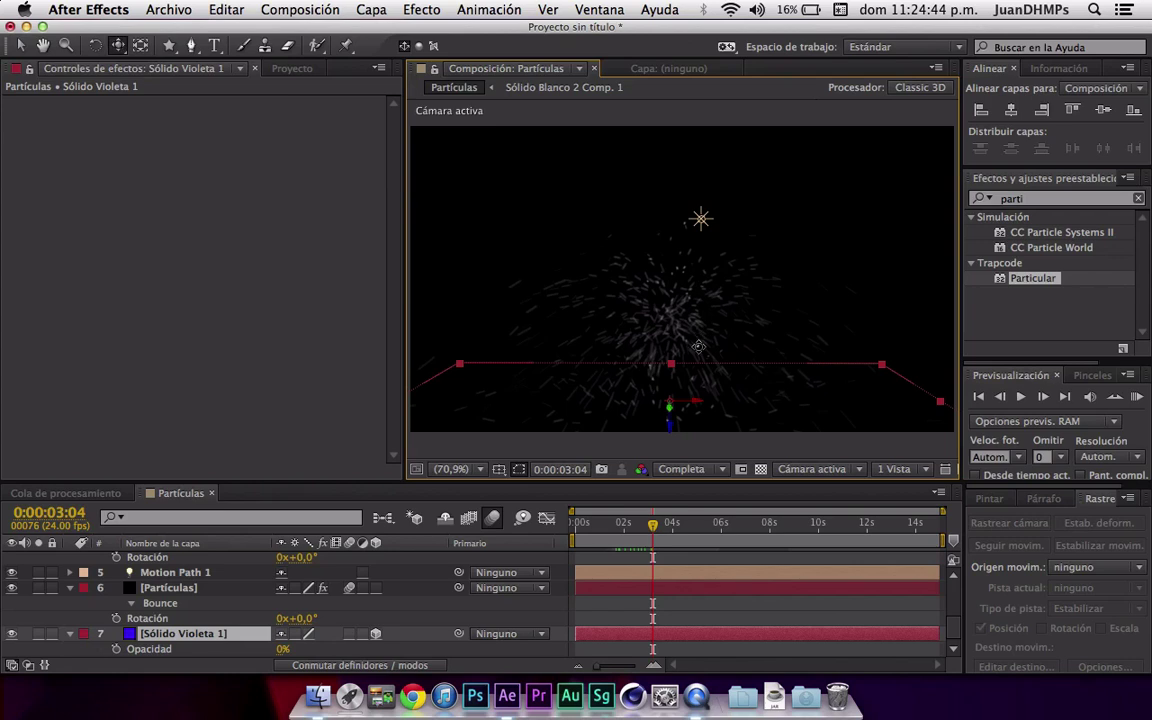
{"action": "left_click_drag", "start_coordinate": [685, 350], "coordinate": [678, 236]}
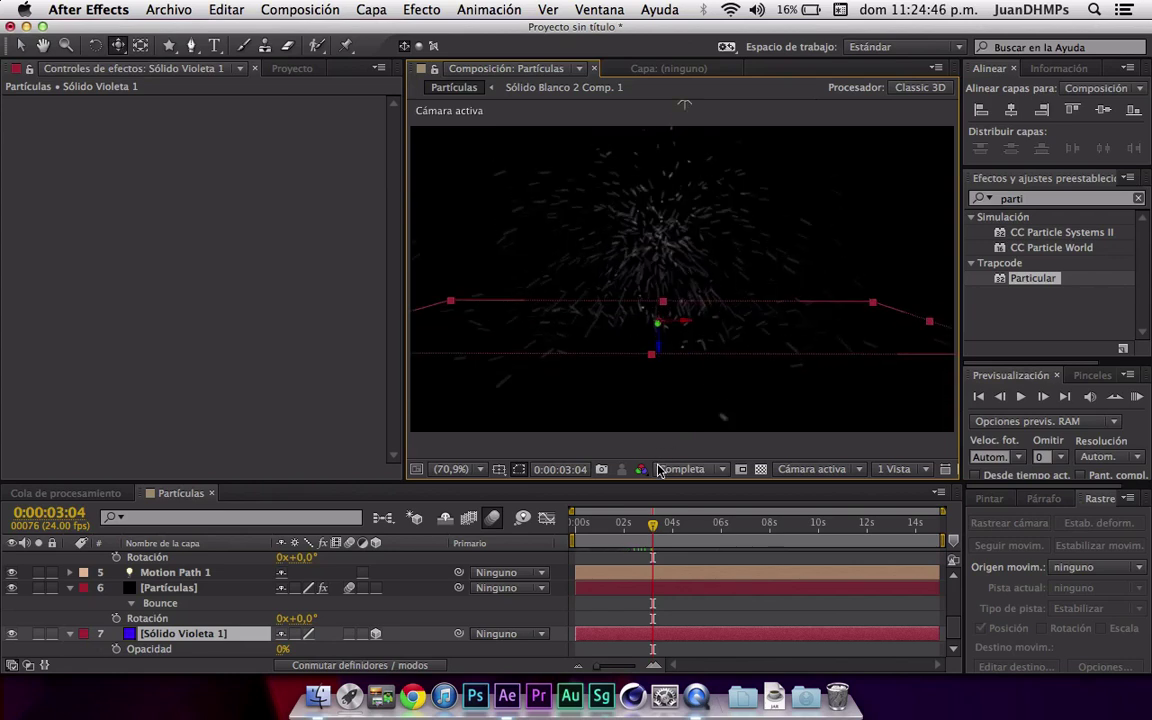
{"action": "left_click", "coordinate": [671, 540]}
{"action": "left_click_drag", "start_coordinate": [671, 540], "coordinate": [689, 540]}
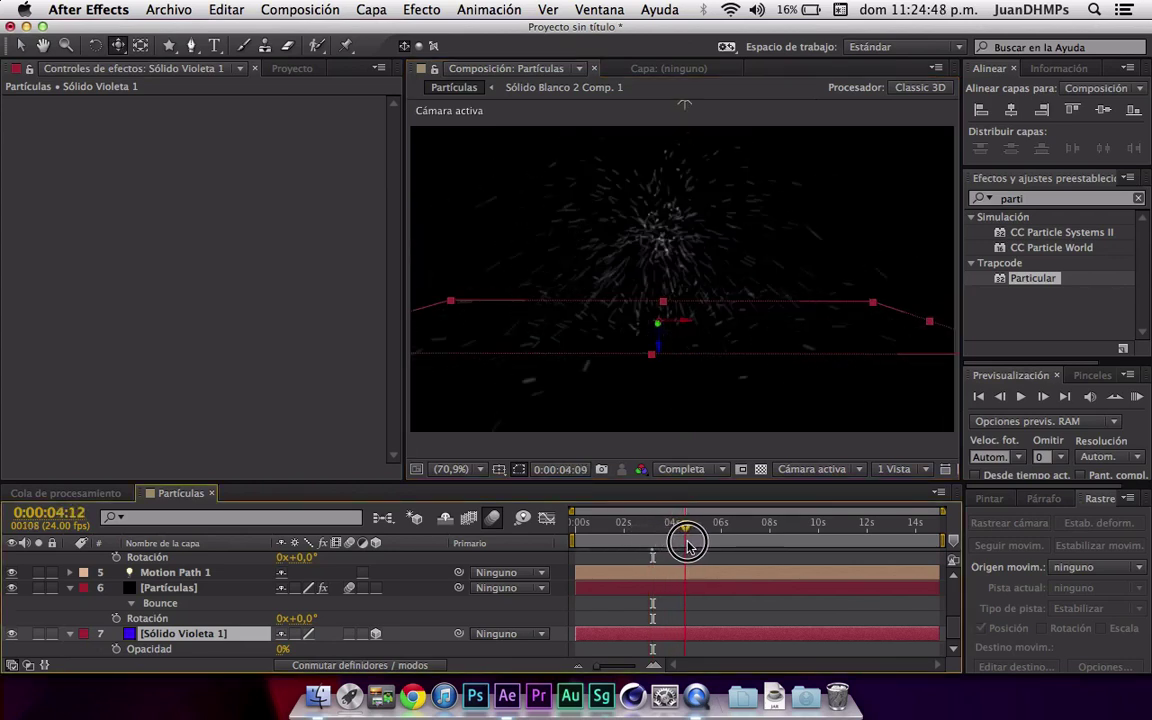
- Raise the violet solid's Opacity to 100%, keeping Floor Mode Infinite Plane and Wall Layer Ninguno
{"action": "left_click", "coordinate": [165, 588]}
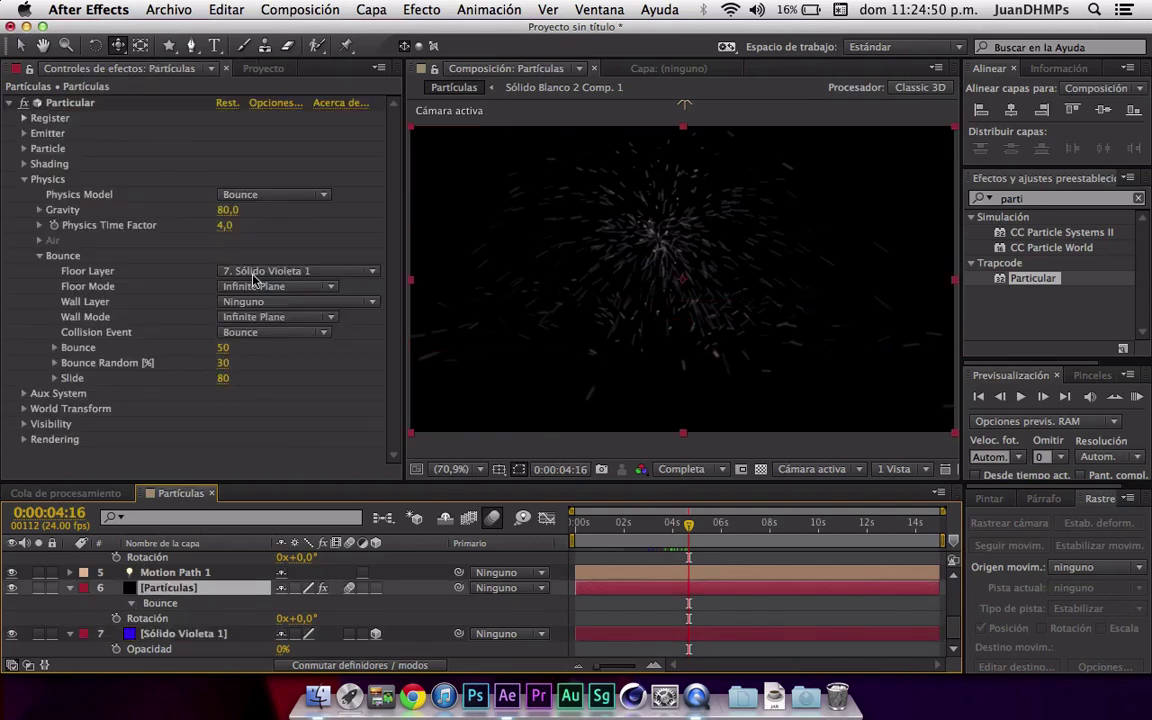
{"action": "left_click", "coordinate": [282, 288]}
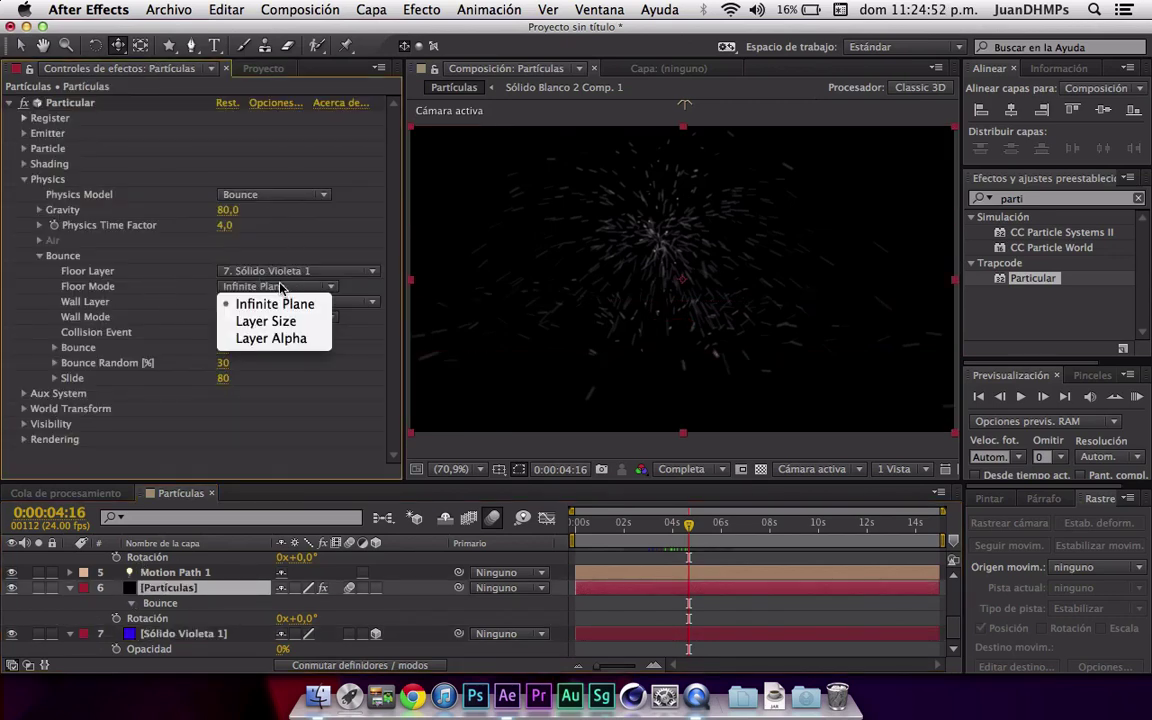
{"action": "left_click", "coordinate": [292, 300]}
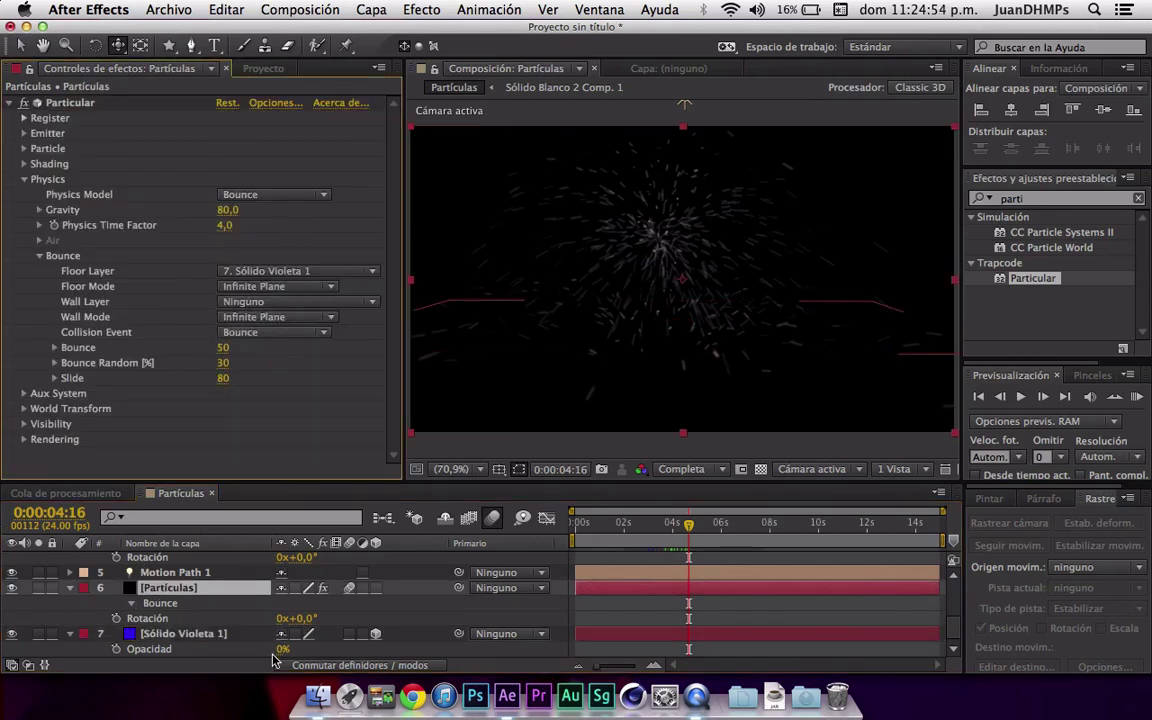
{"action": "left_click", "coordinate": [280, 649]}
{"action": "left_click_drag", "start_coordinate": [283, 649], "coordinate": [483, 625]}
{"action": "left_click", "coordinate": [165, 588]}
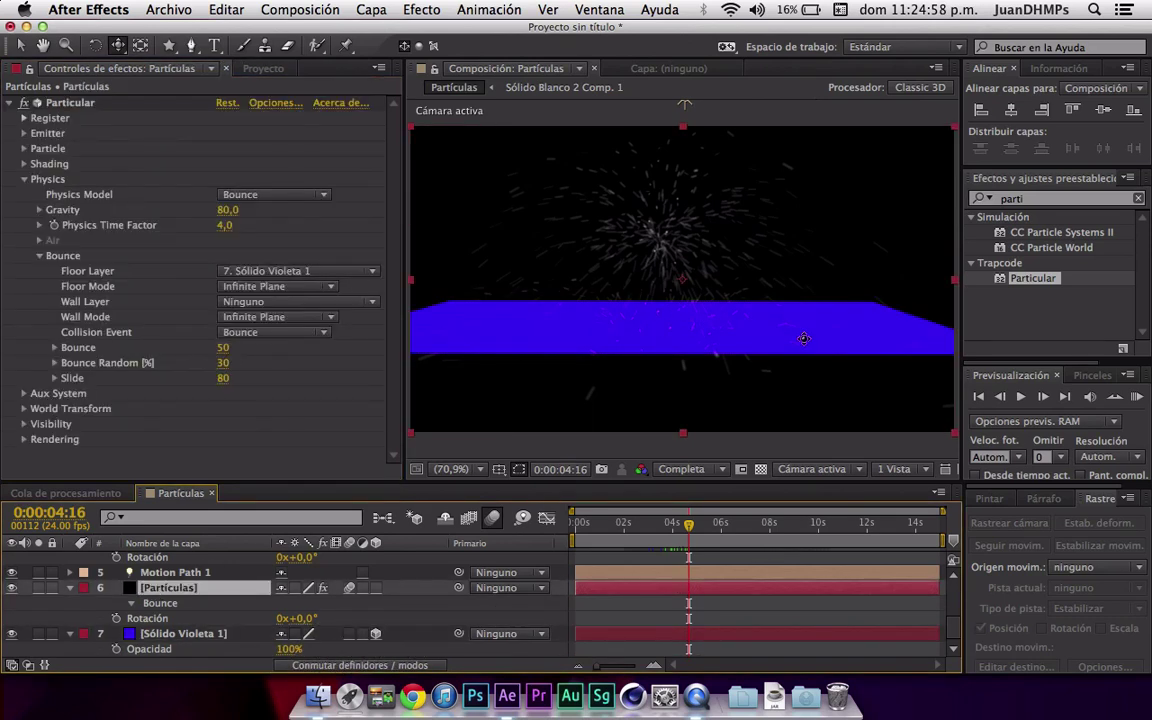
{"action": "left_click", "coordinate": [265, 318]}
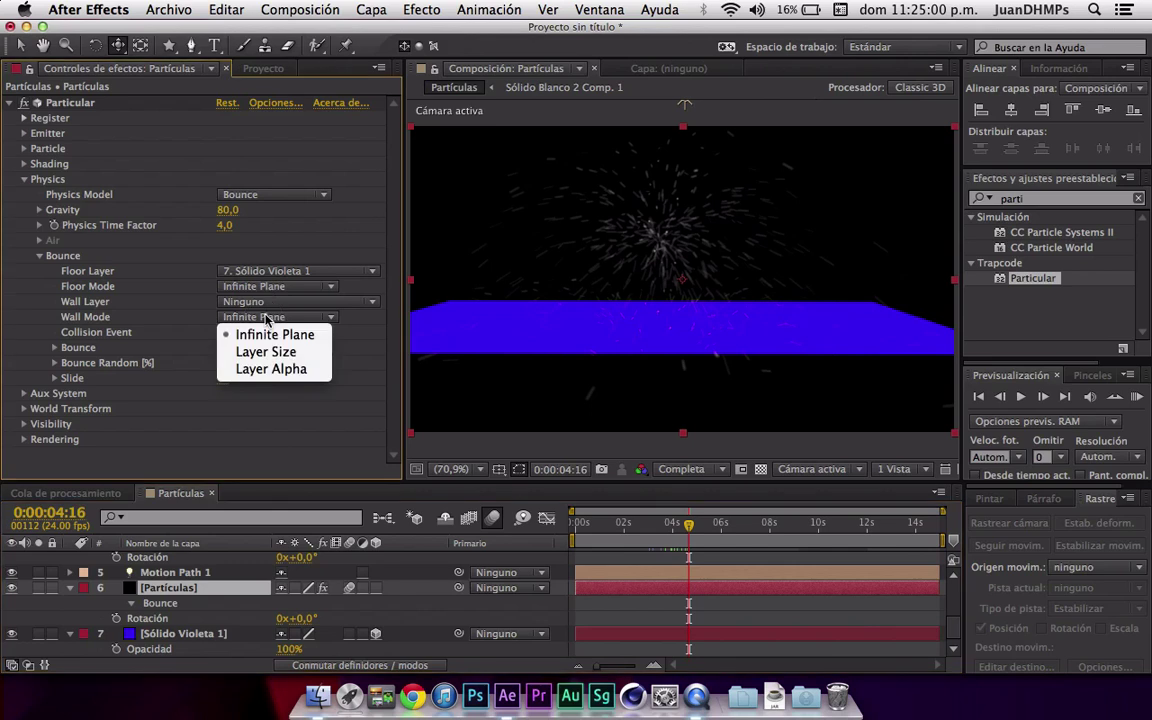
{"action": "left_click", "coordinate": [240, 286]}
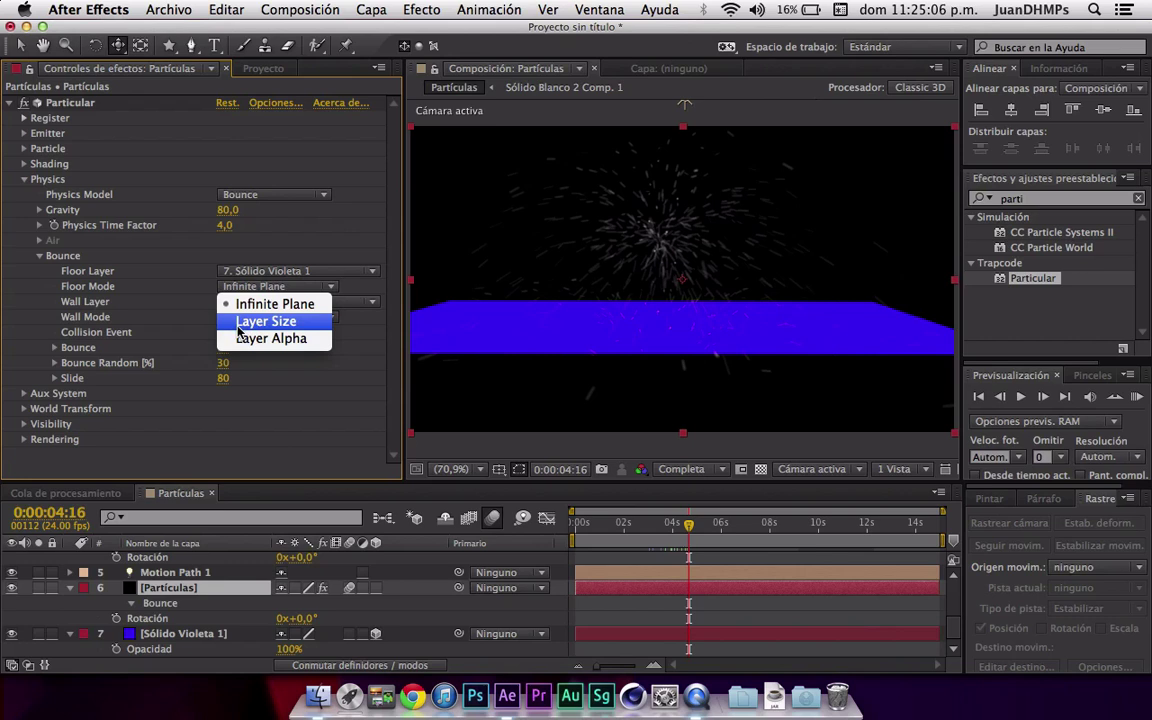
{"action": "left_click", "coordinate": [491, 369]}
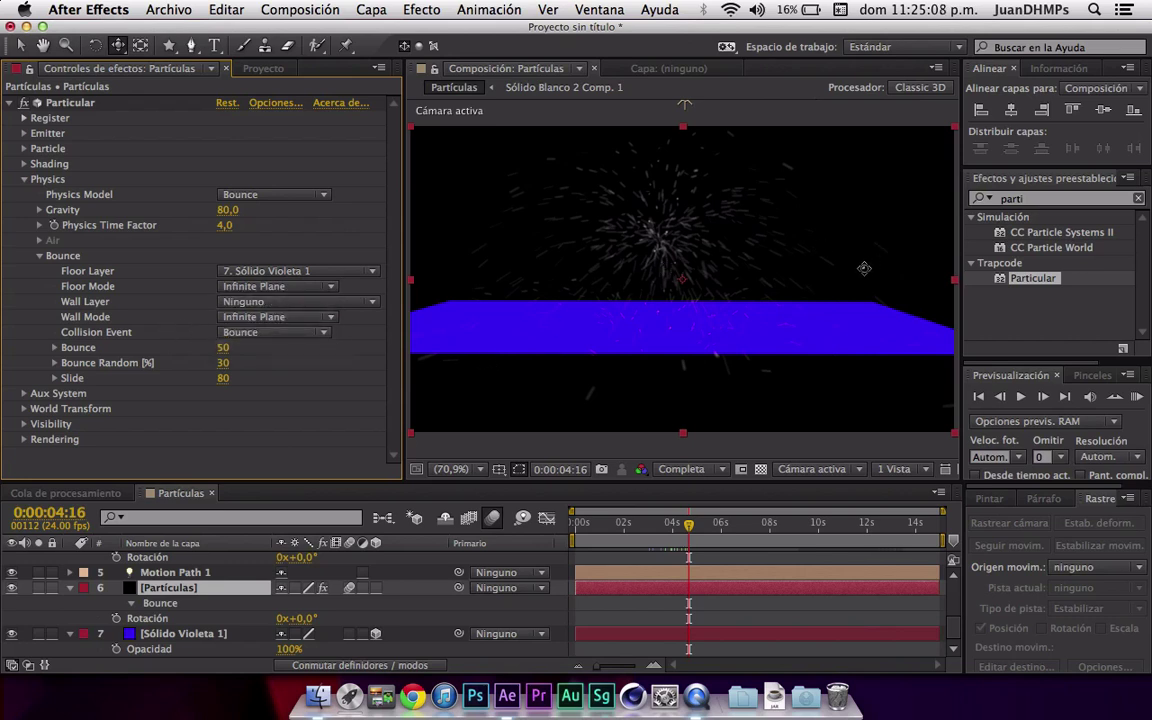
{"action": "left_click", "coordinate": [290, 303]}
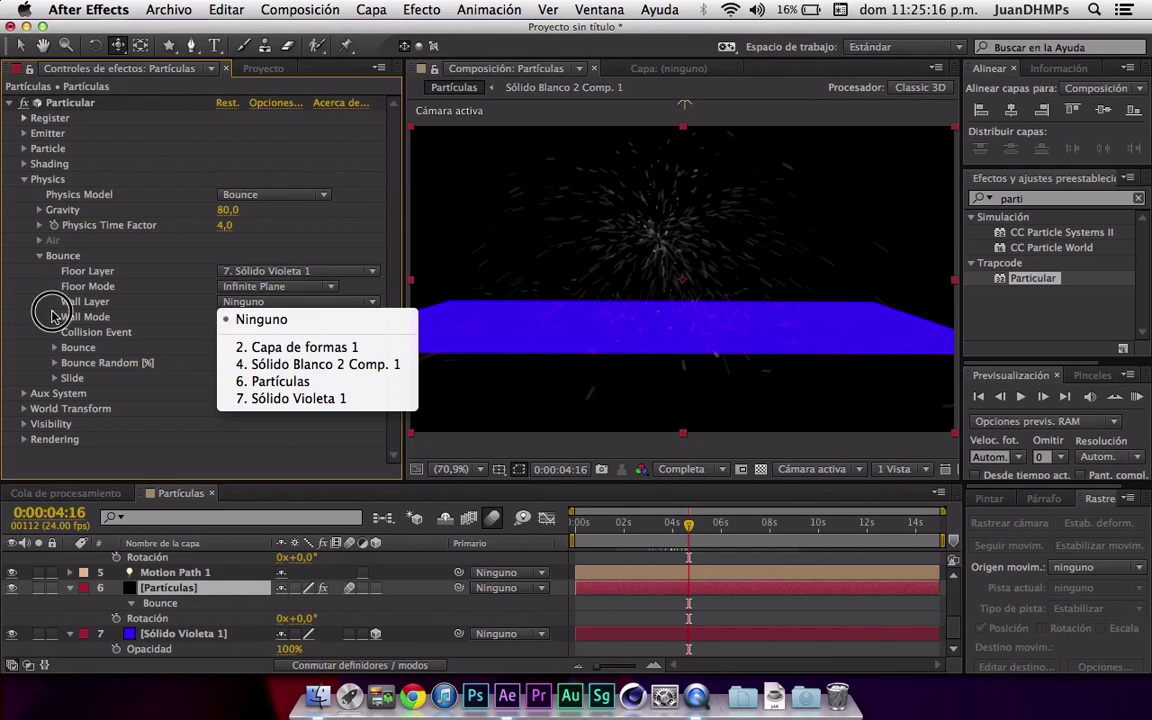
{"action": "left_click", "coordinate": [60, 300]}
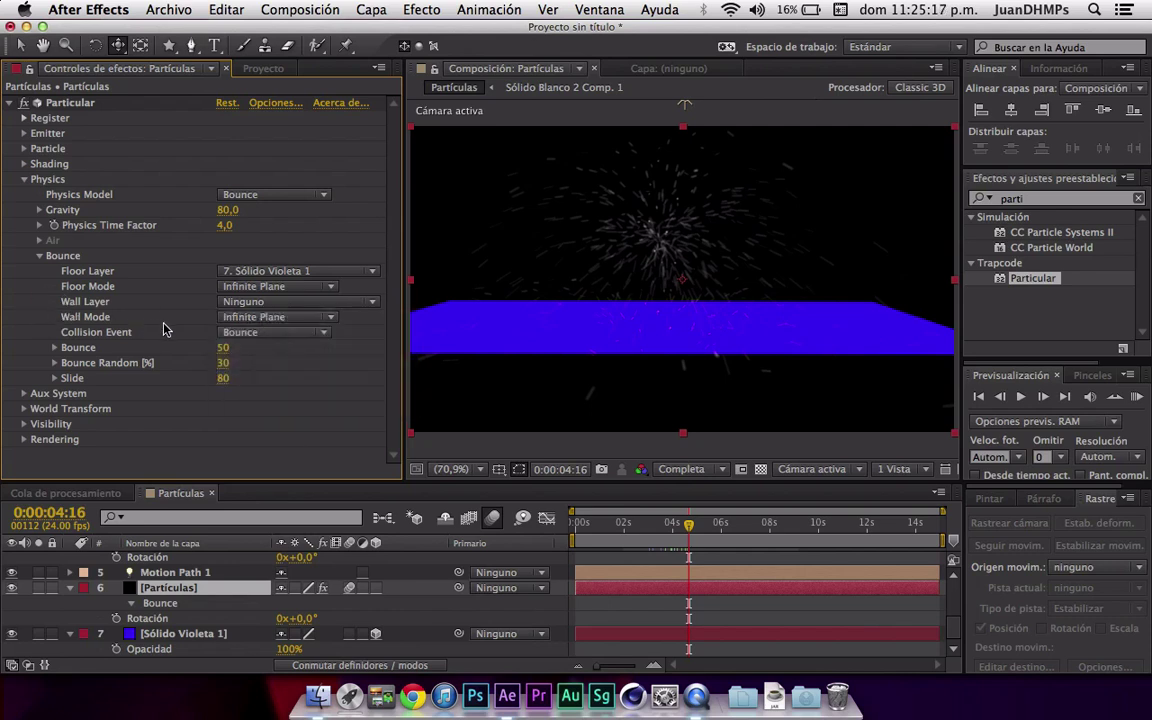
- Set Particular's Collision Event to Slide after trying Stick and Kill, then scrub to 0:00:06:10
{"action": "left_click", "coordinate": [258, 333]}
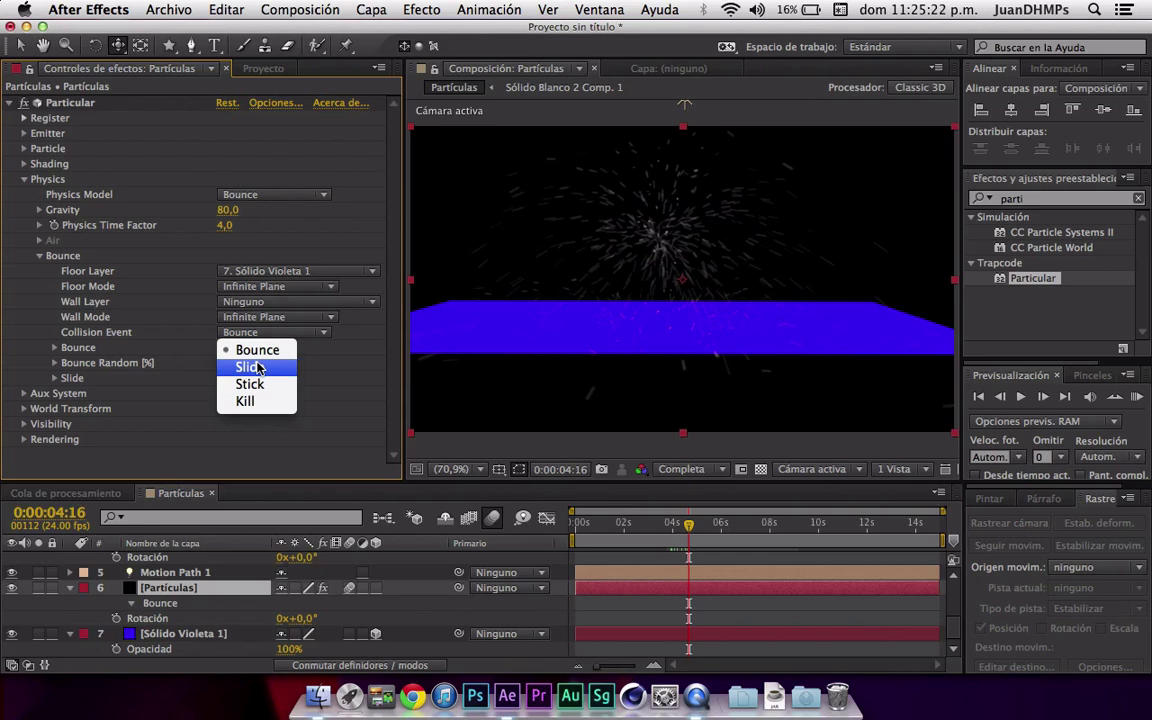
{"action": "left_click", "coordinate": [257, 368]}
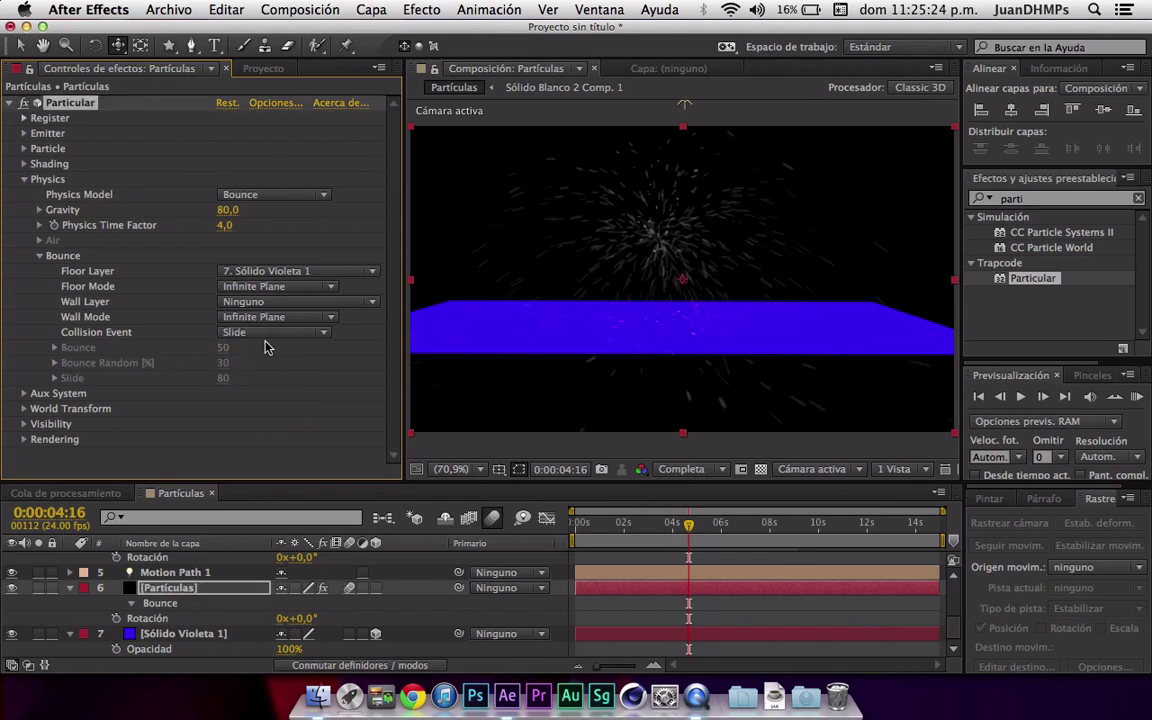
{"action": "left_click", "coordinate": [265, 333]}
{"action": "left_click", "coordinate": [257, 382]}
{"action": "left_click", "coordinate": [271, 334]}
{"action": "left_click", "coordinate": [265, 401]}
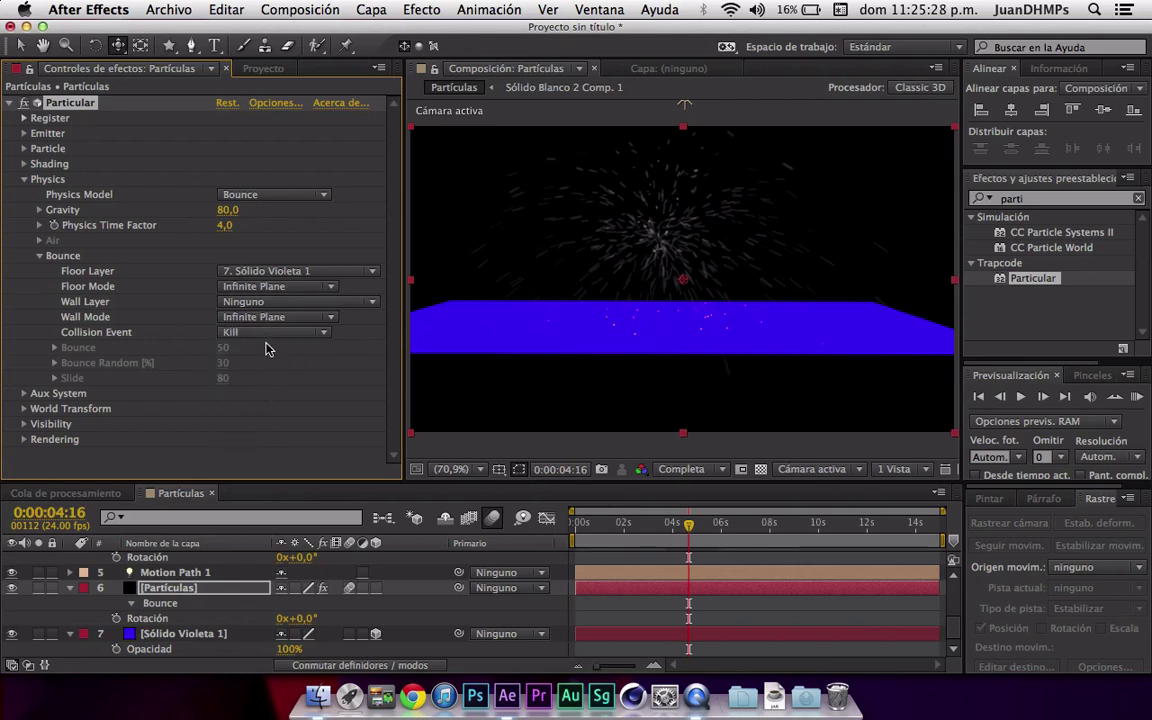
{"action": "left_click", "coordinate": [268, 333]}
{"action": "left_click", "coordinate": [257, 366]}
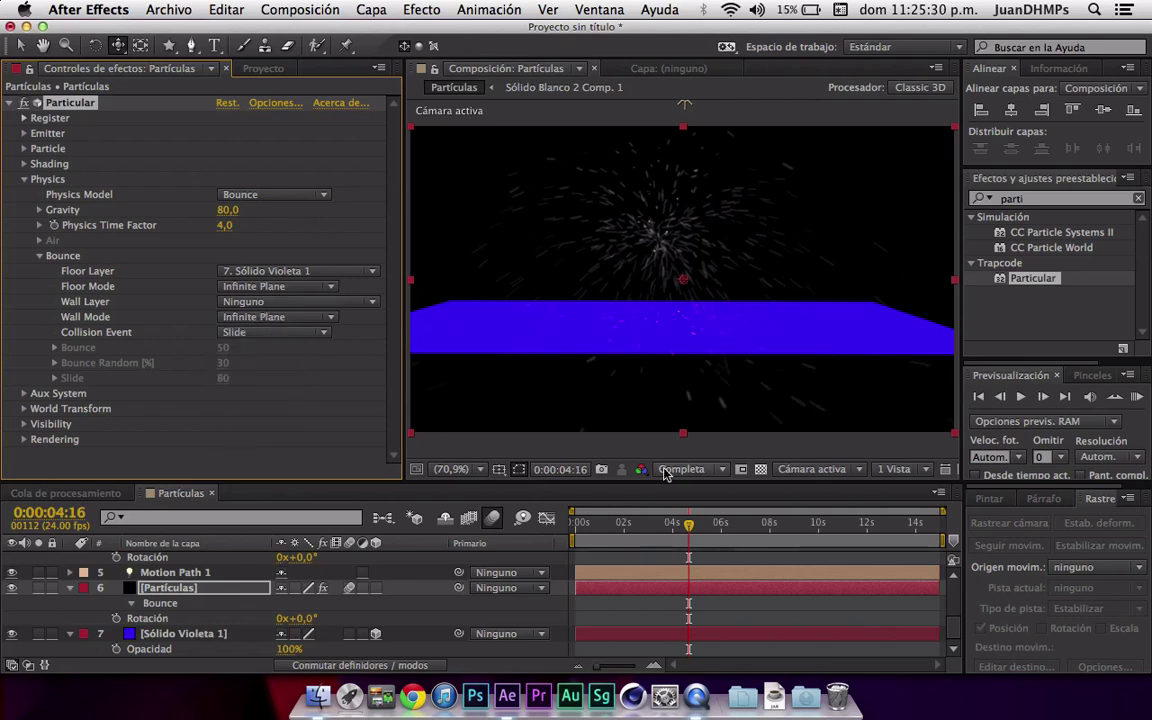
{"action": "left_click_drag", "start_coordinate": [688, 533], "coordinate": [731, 524]}
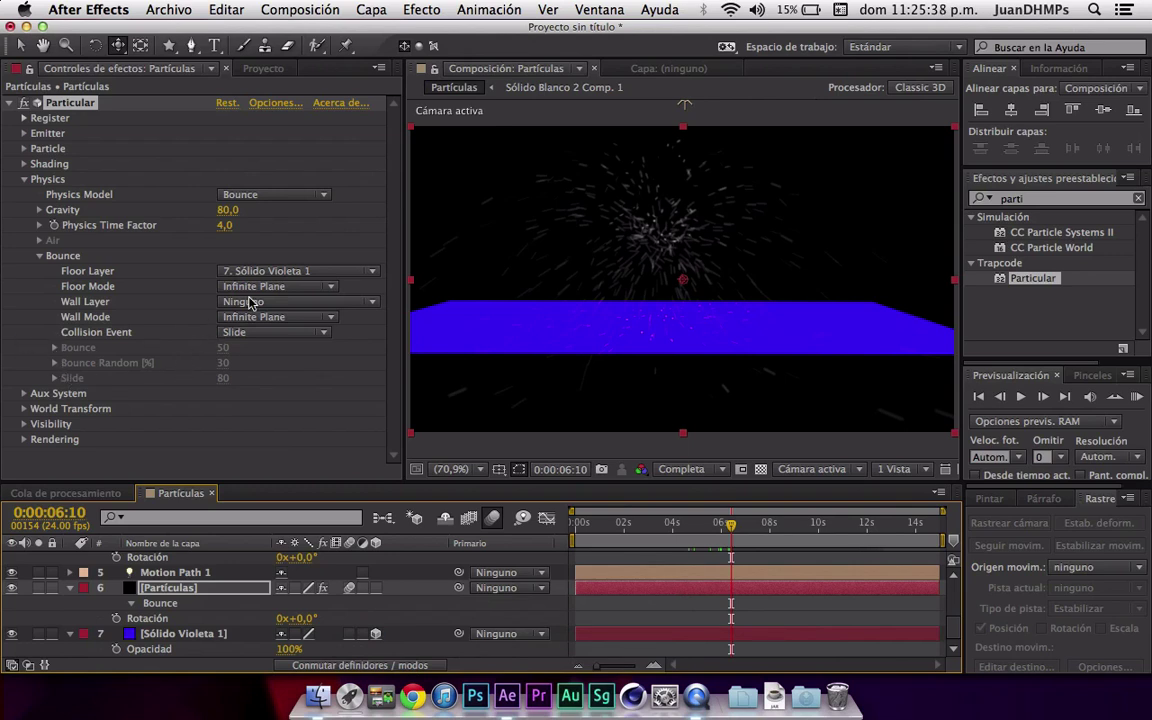
- Switch Collision Event back to Bounce and set Bounce strength to 82
{"action": "left_click", "coordinate": [240, 333]}
{"action": "left_click", "coordinate": [245, 342]}
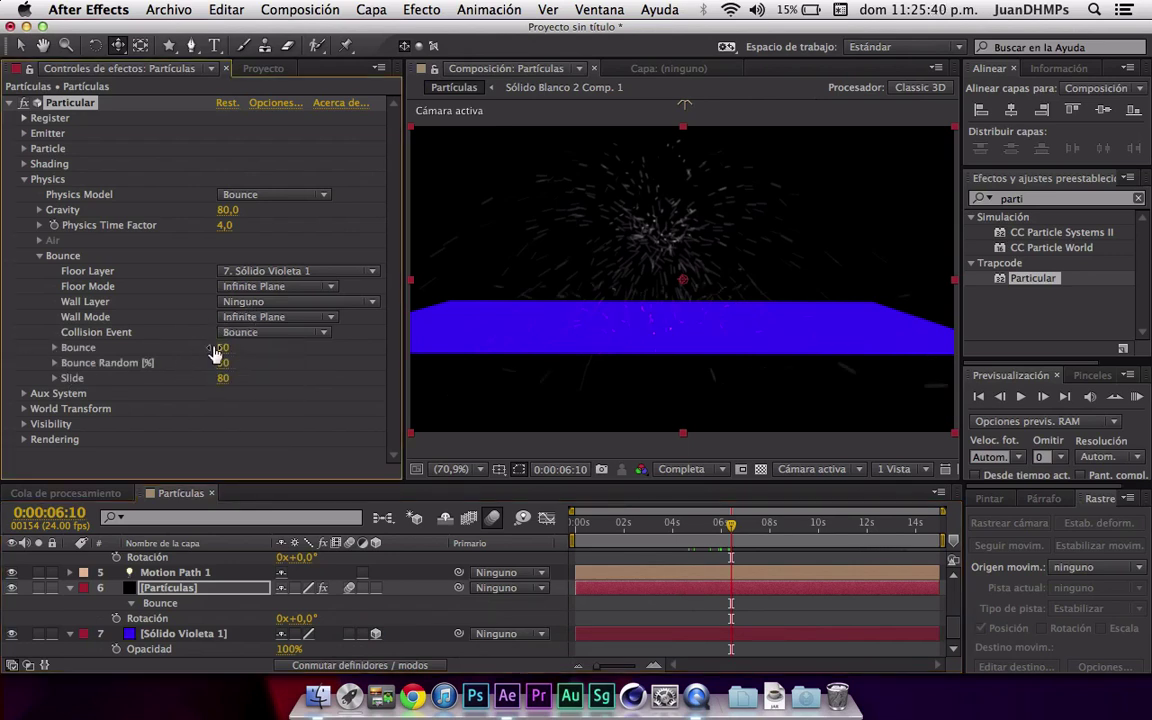
{"action": "left_click_drag", "start_coordinate": [225, 349], "coordinate": [212, 367]}
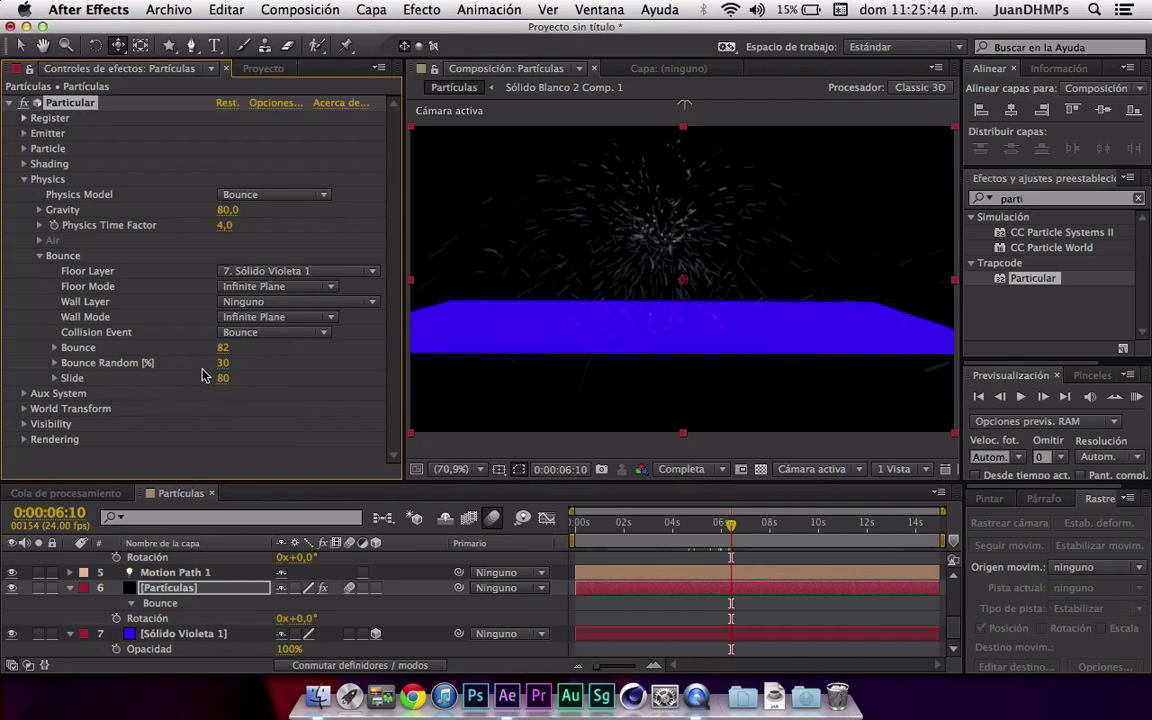
{"action": "left_click", "coordinate": [24, 393]}
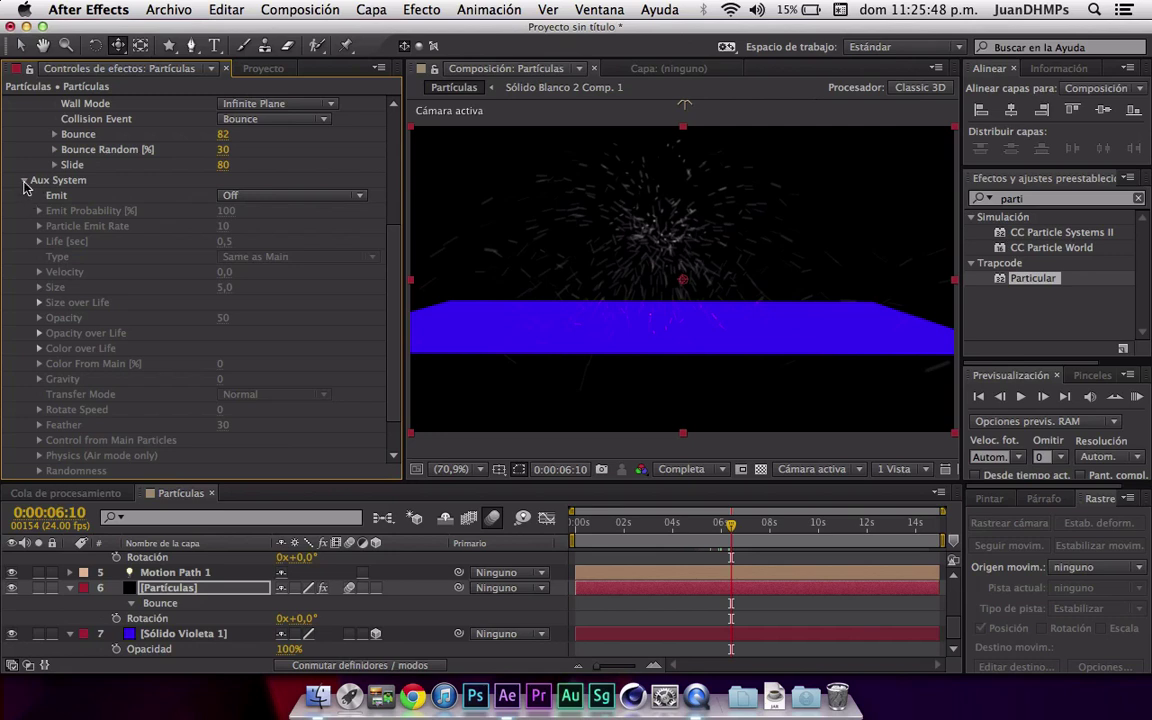
{"action": "left_click", "coordinate": [24, 181]}
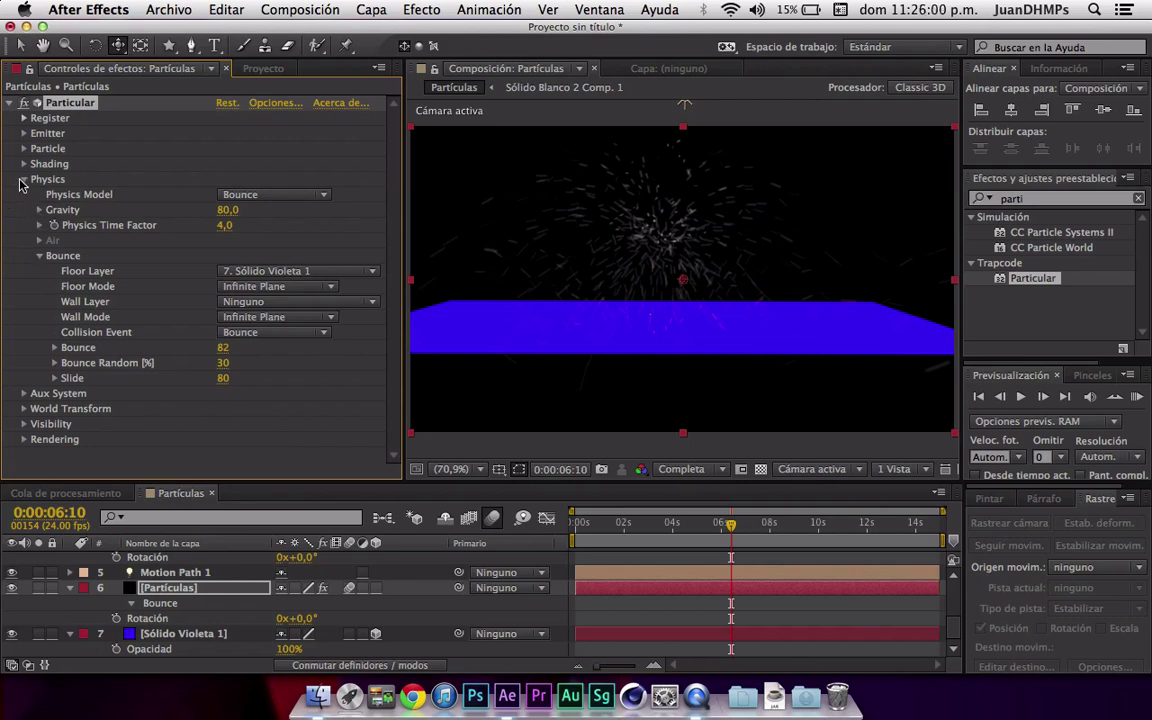
{"action": "left_click", "coordinate": [22, 180]}
- Try World Transform Y rotation, Z rotation and Y offset, undoing each so all stay at zero
{"action": "left_click", "coordinate": [22, 210]}
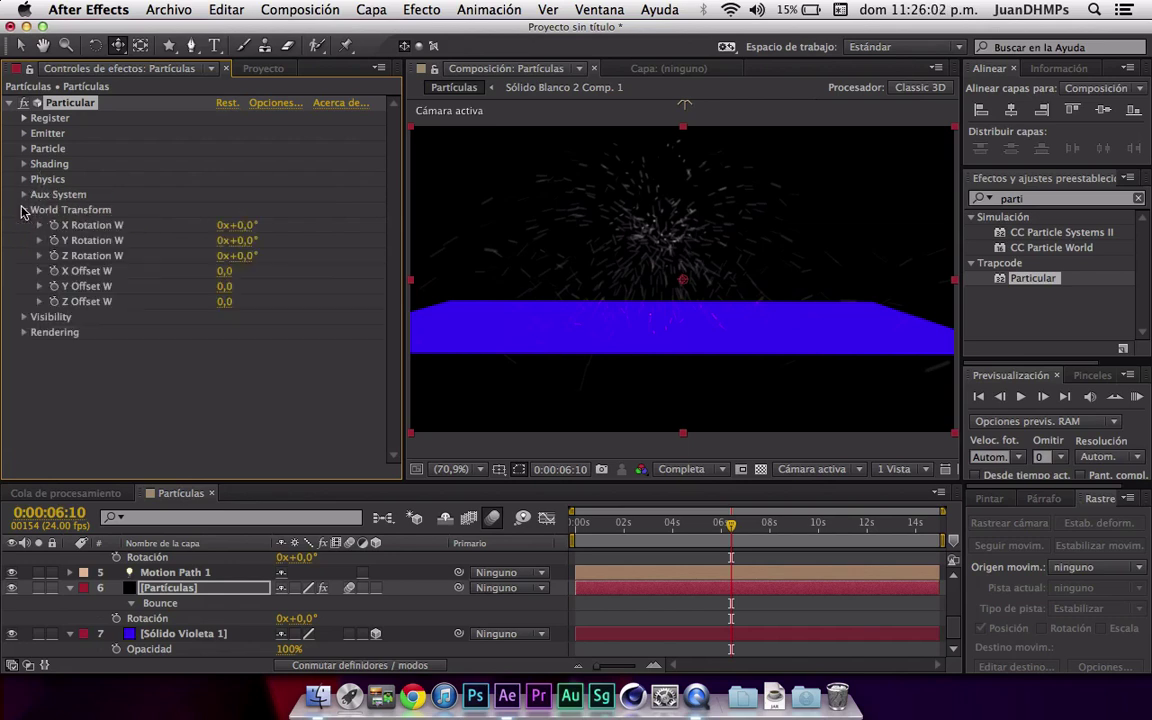
{"action": "left_click", "coordinate": [259, 242]}
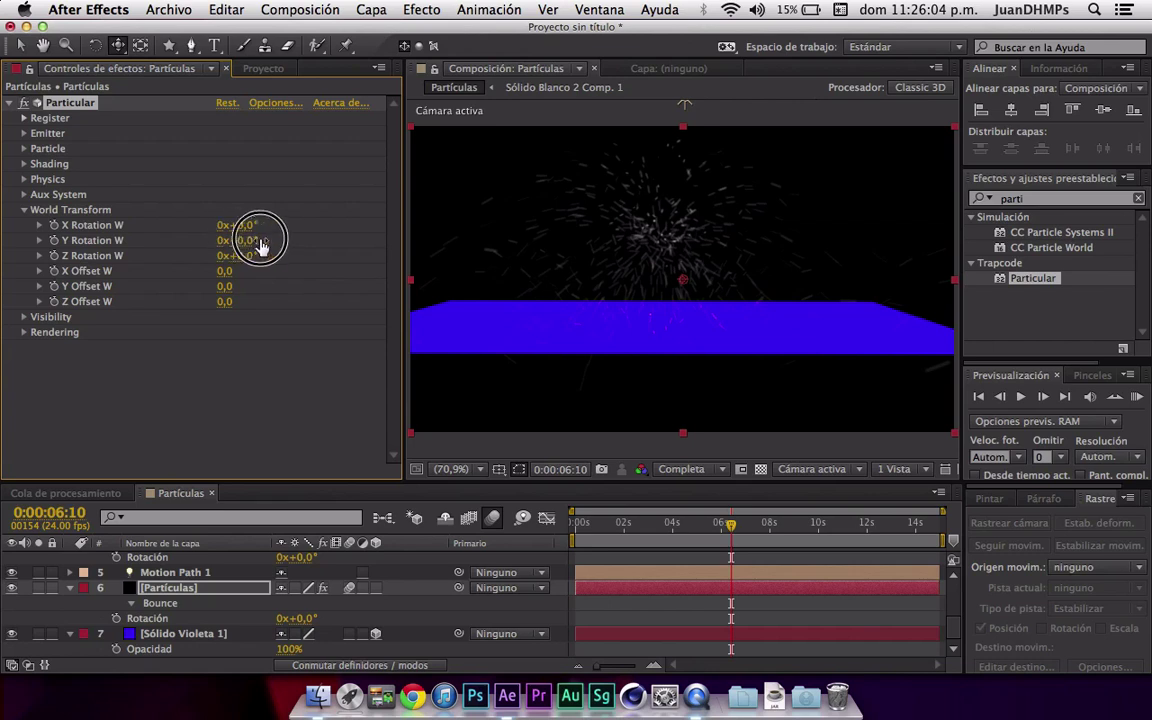
{"action": "left_click_drag", "start_coordinate": [259, 244], "coordinate": [294, 241]}
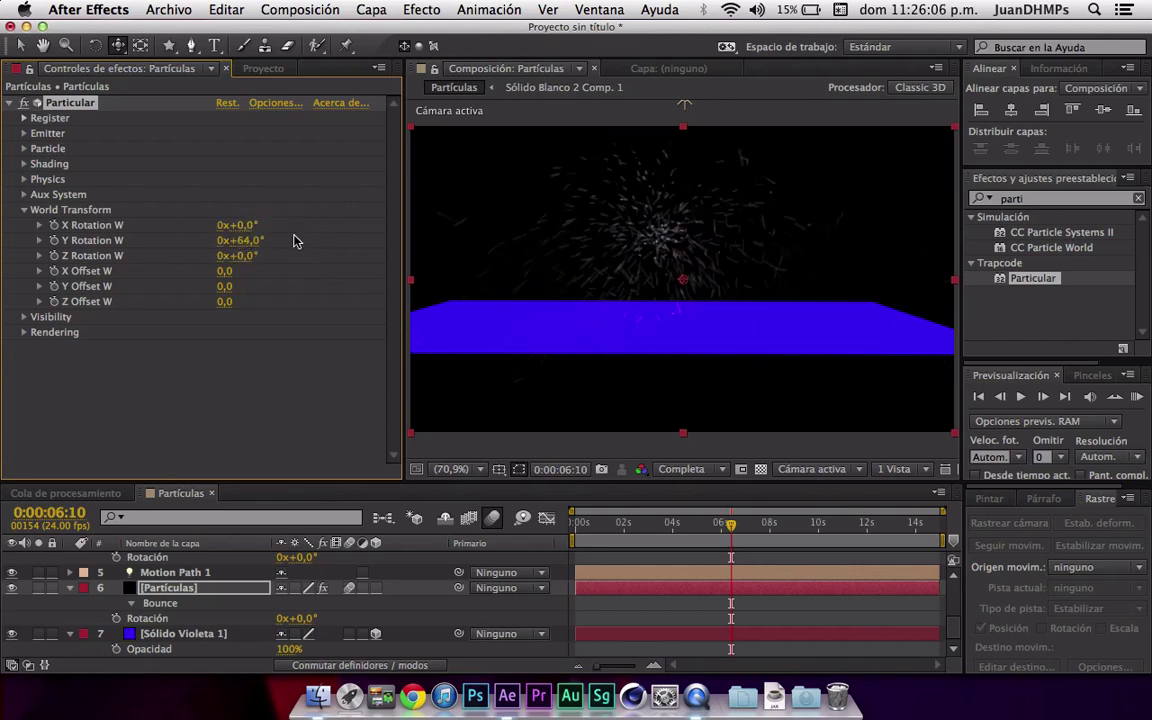
{"action": "key", "text": "super+z"}
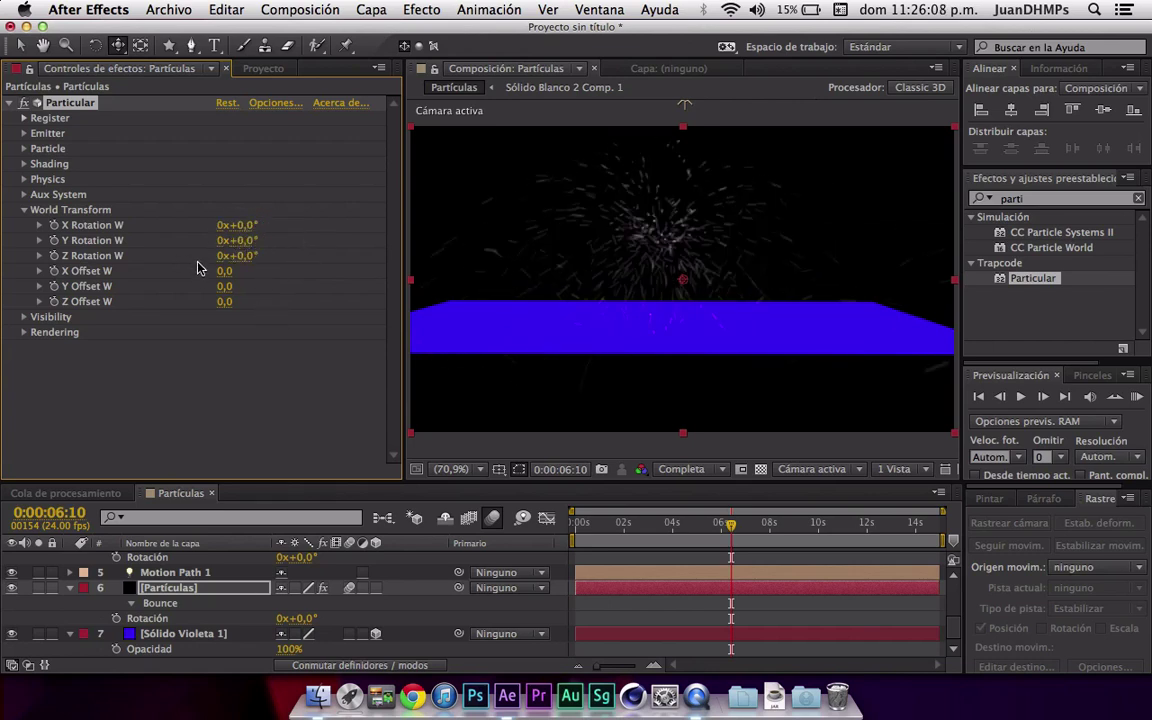
{"action": "left_click_drag", "start_coordinate": [245, 256], "coordinate": [298, 258]}
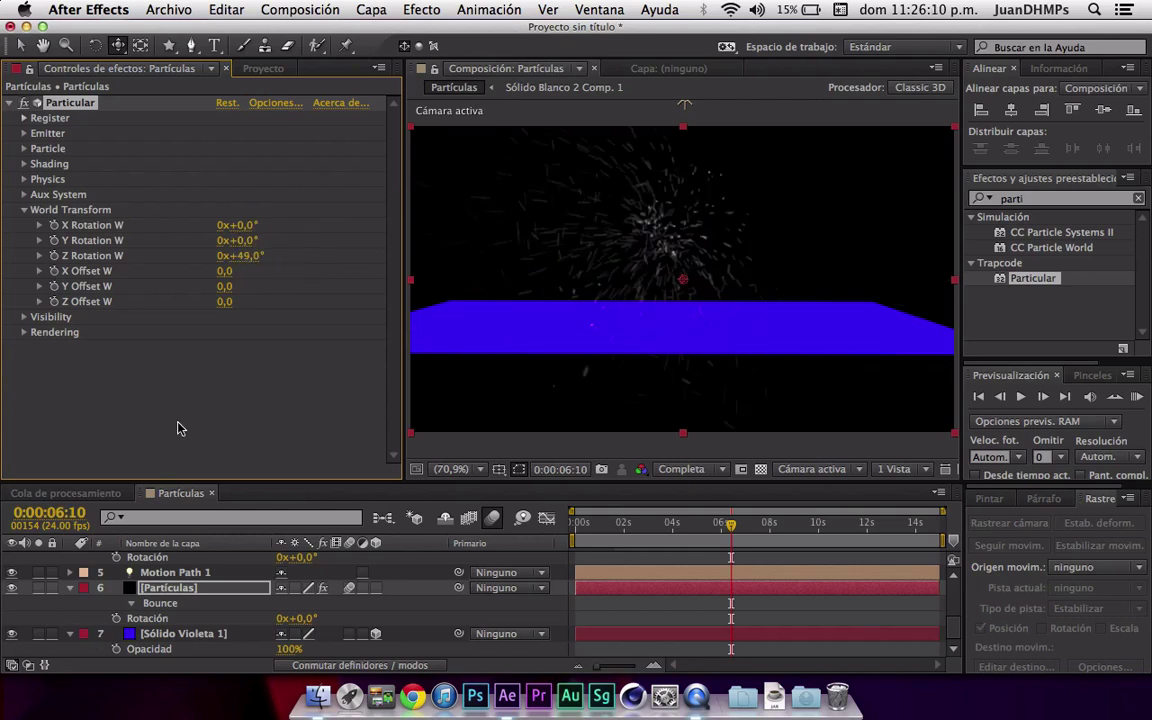
{"action": "key", "text": "super+z"}
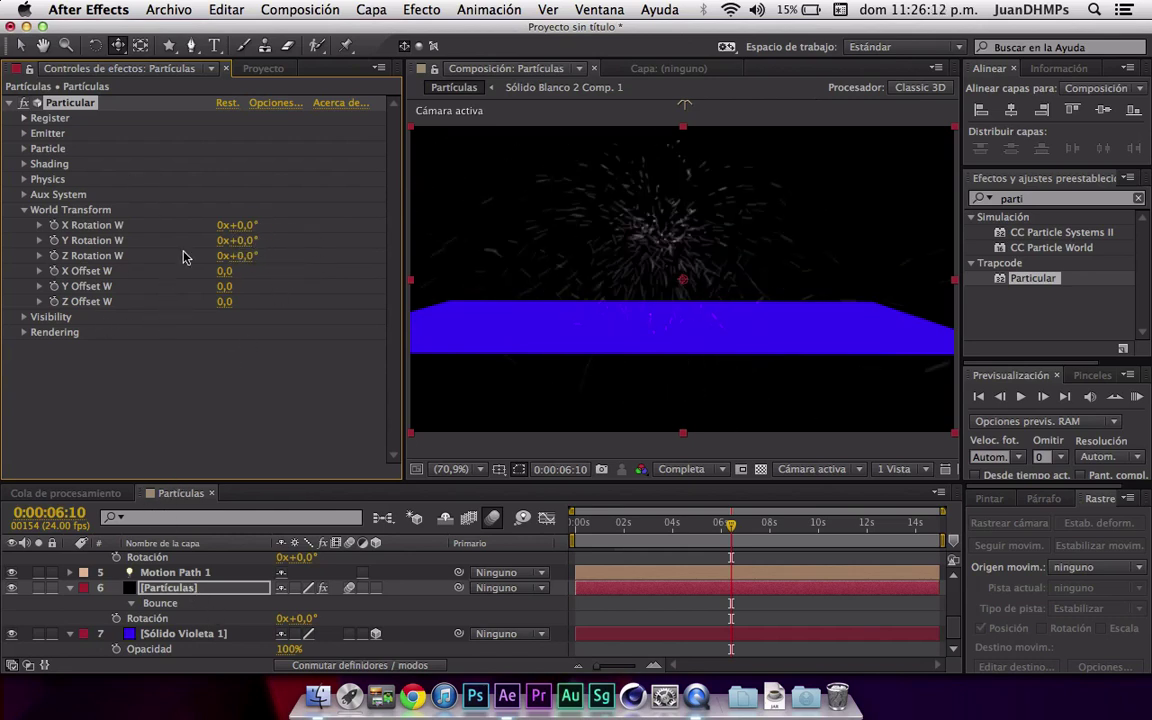
{"action": "left_click_drag", "start_coordinate": [224, 287], "coordinate": [270, 292]}
{"action": "key", "text": "super+z"}
- Adjust Visibility Far Vanish to 5700 so the particles reappear
{"action": "left_click", "coordinate": [23, 316]}
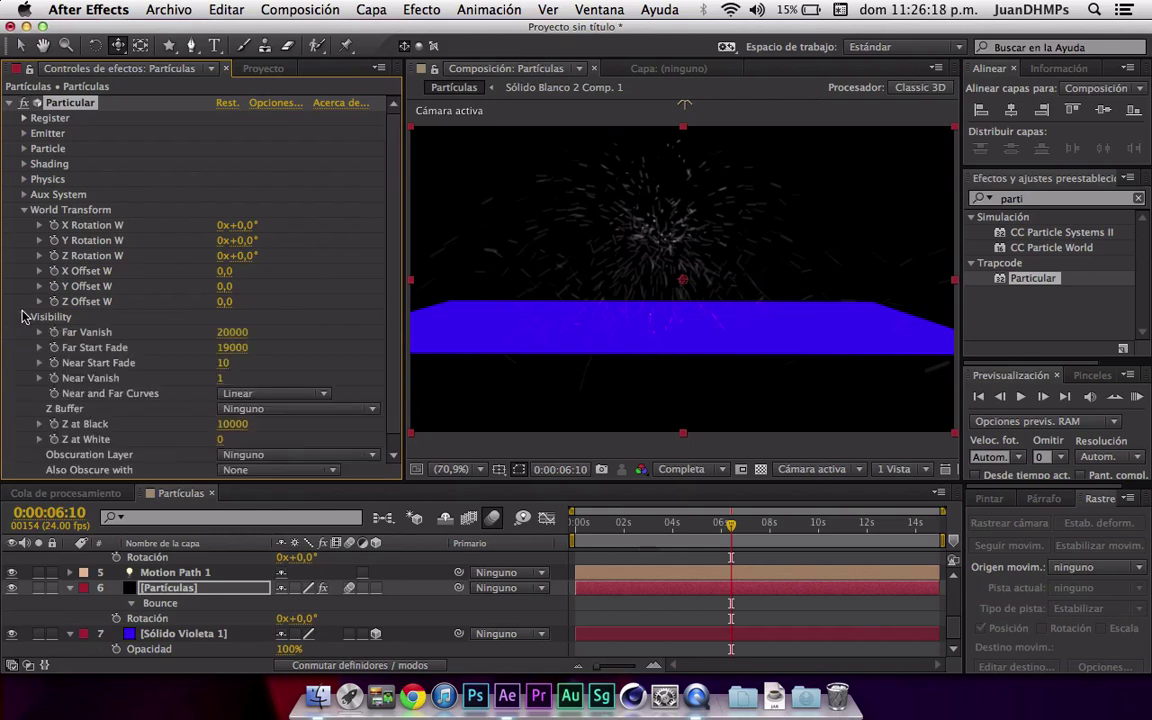
{"action": "mouse_move", "coordinate": [231, 332]}
{"action": "left_mouse_down"}
{"action": "mouse_move", "coordinate": [135, 330]}
{"action": "mouse_move", "coordinate": [8, 290]}
{"action": "left_mouse_up"}
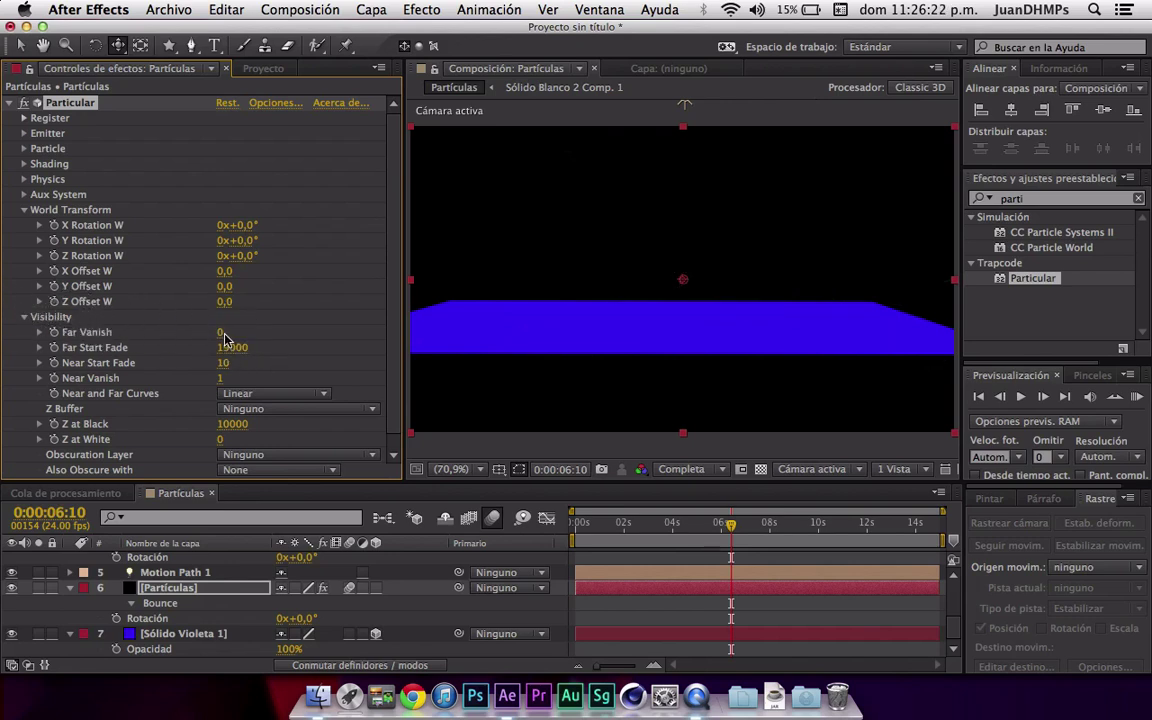
{"action": "mouse_move", "coordinate": [222, 334]}
{"action": "left_mouse_down"}
{"action": "mouse_move", "coordinate": [237, 358]}
{"action": "mouse_move", "coordinate": [42, 360]}
{"action": "left_mouse_up"}
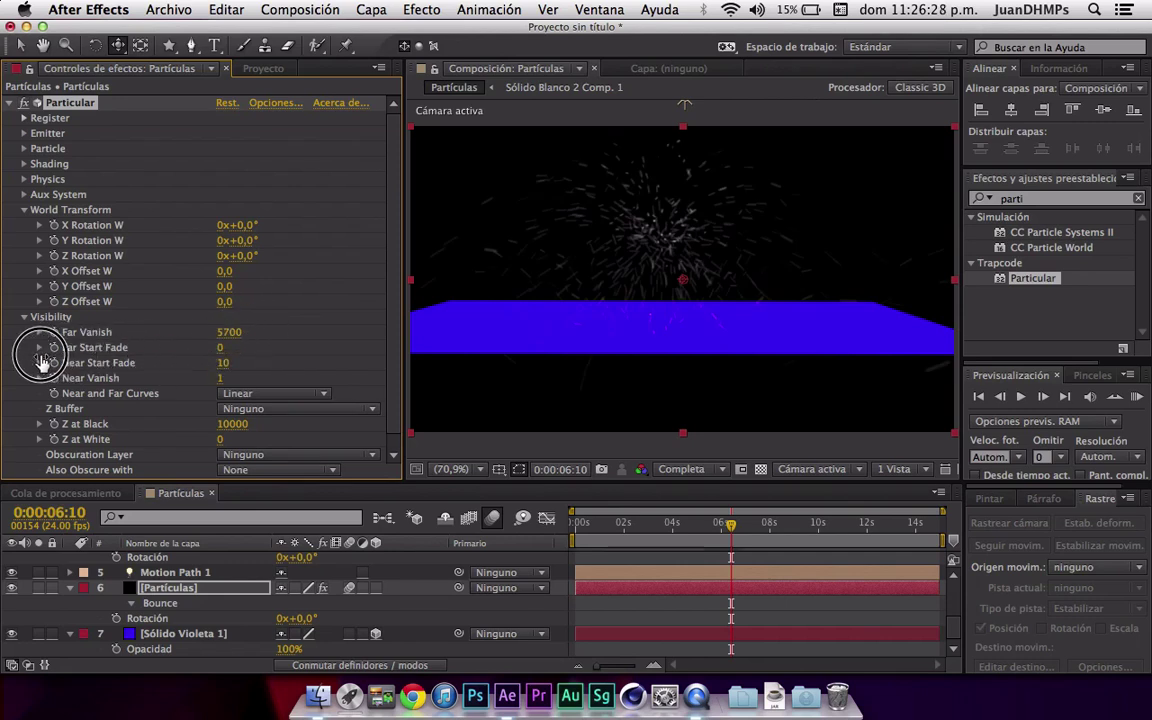
{"action": "left_click", "coordinate": [654, 228]}
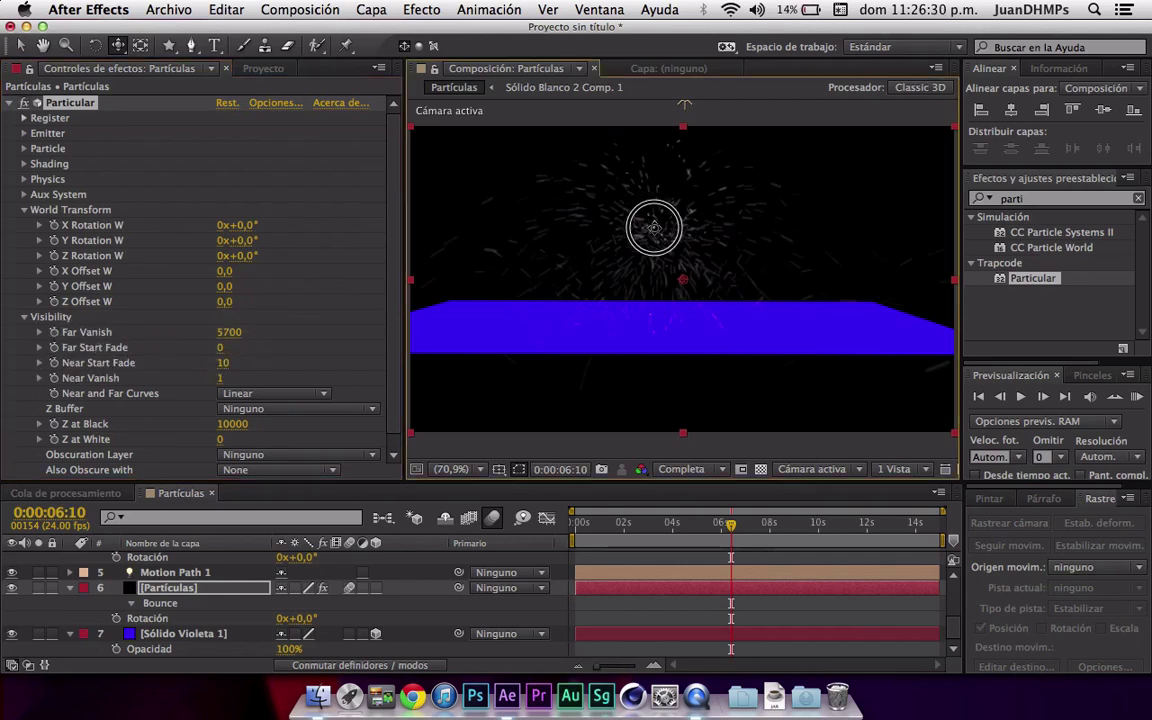
{"action": "mouse_move", "coordinate": [654, 228]}
{"action": "left_mouse_down"}
{"action": "mouse_move", "coordinate": [930, 235]}
{"action": "mouse_move", "coordinate": [781, 236]}
{"action": "mouse_move", "coordinate": [578, 160]}
{"action": "left_mouse_up"}
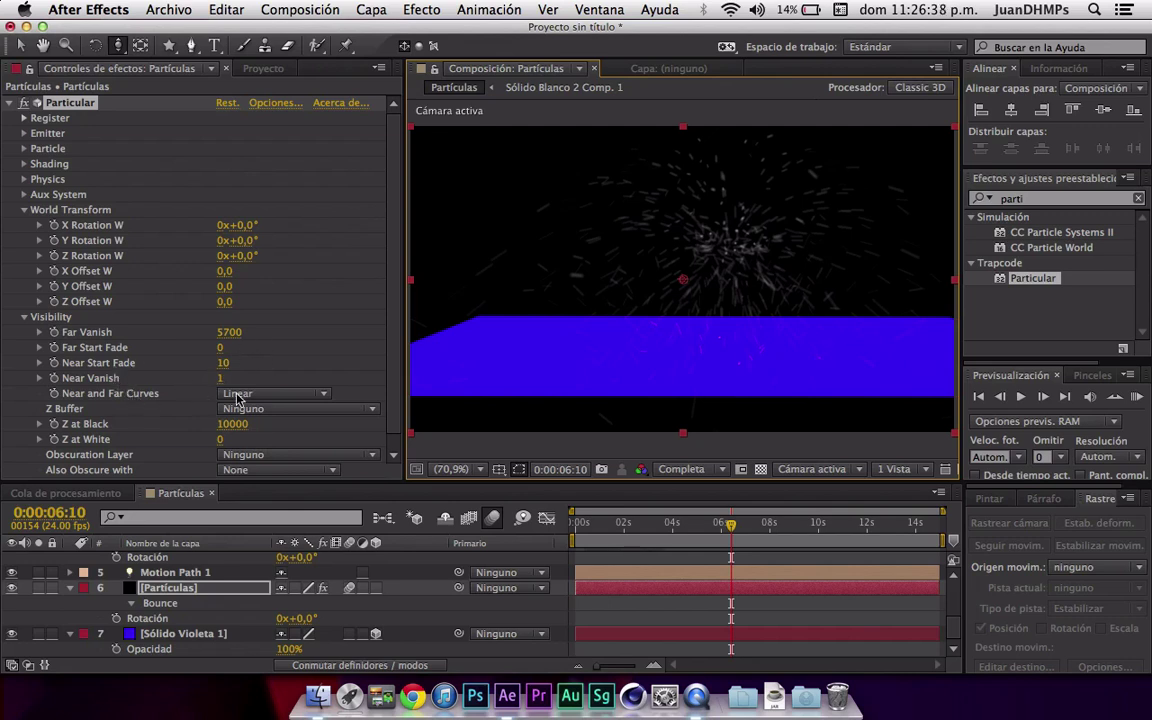
- Set Near and Far Curves to Smooth and return Z at White to 0
{"action": "left_click", "coordinate": [240, 393]}
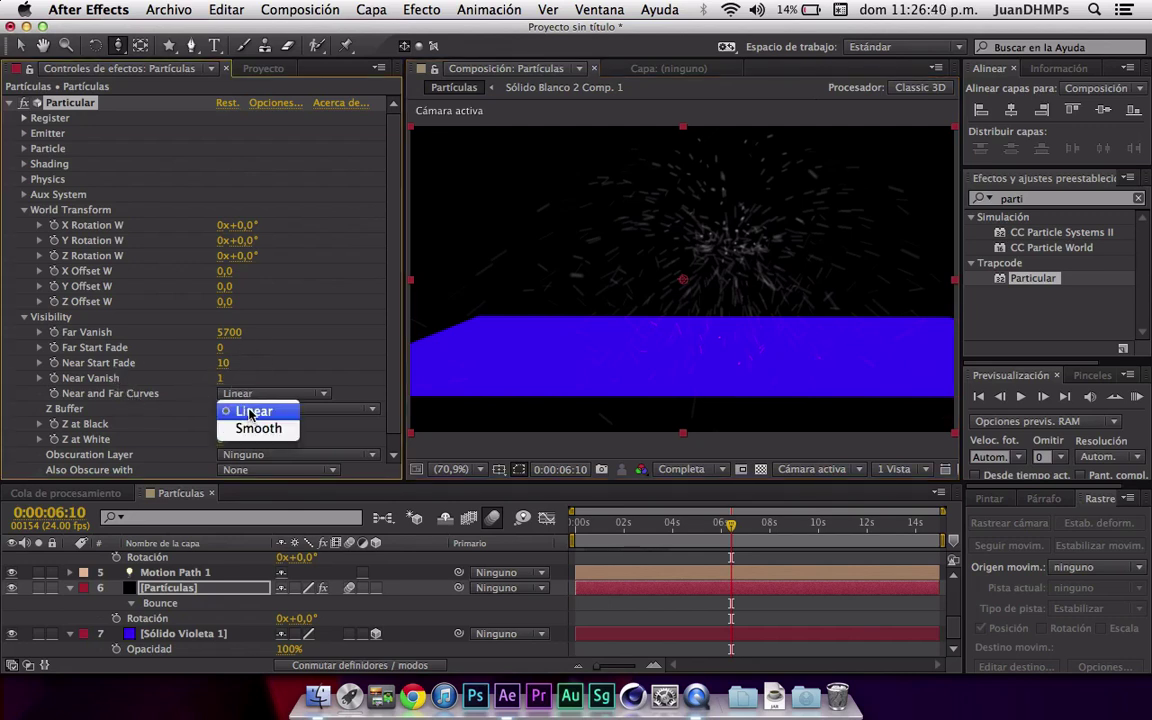
{"action": "left_click", "coordinate": [258, 428]}
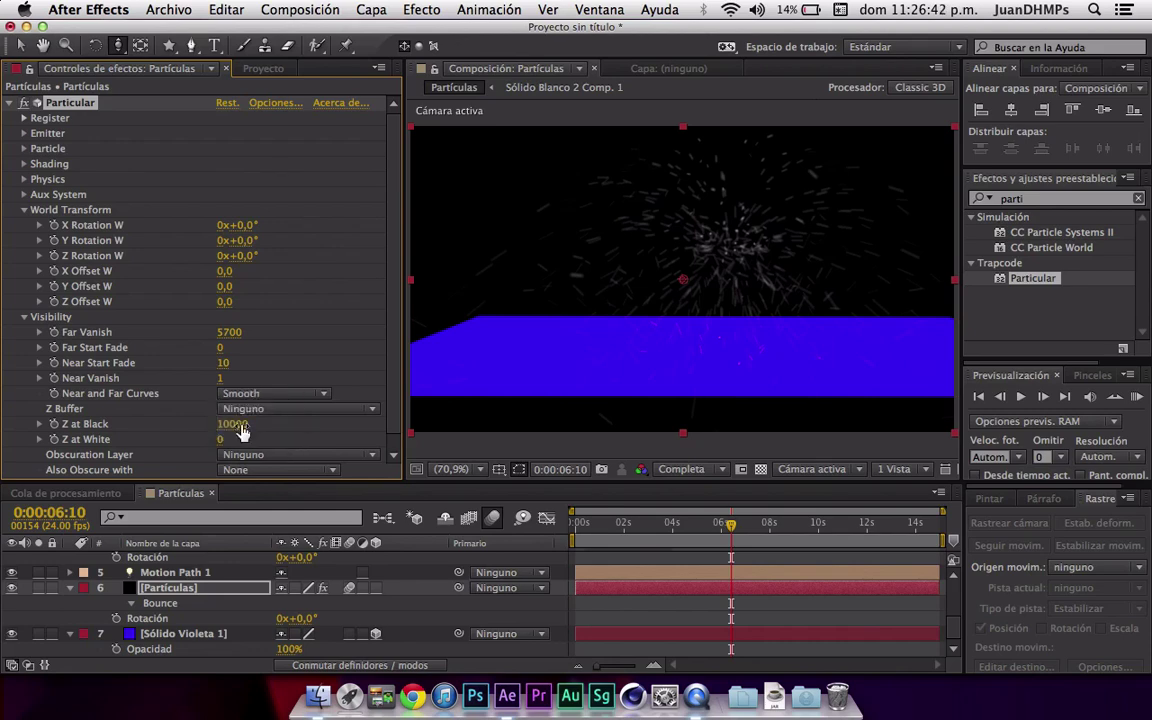
{"action": "left_click_drag", "start_coordinate": [661, 200], "coordinate": [827, 187]}
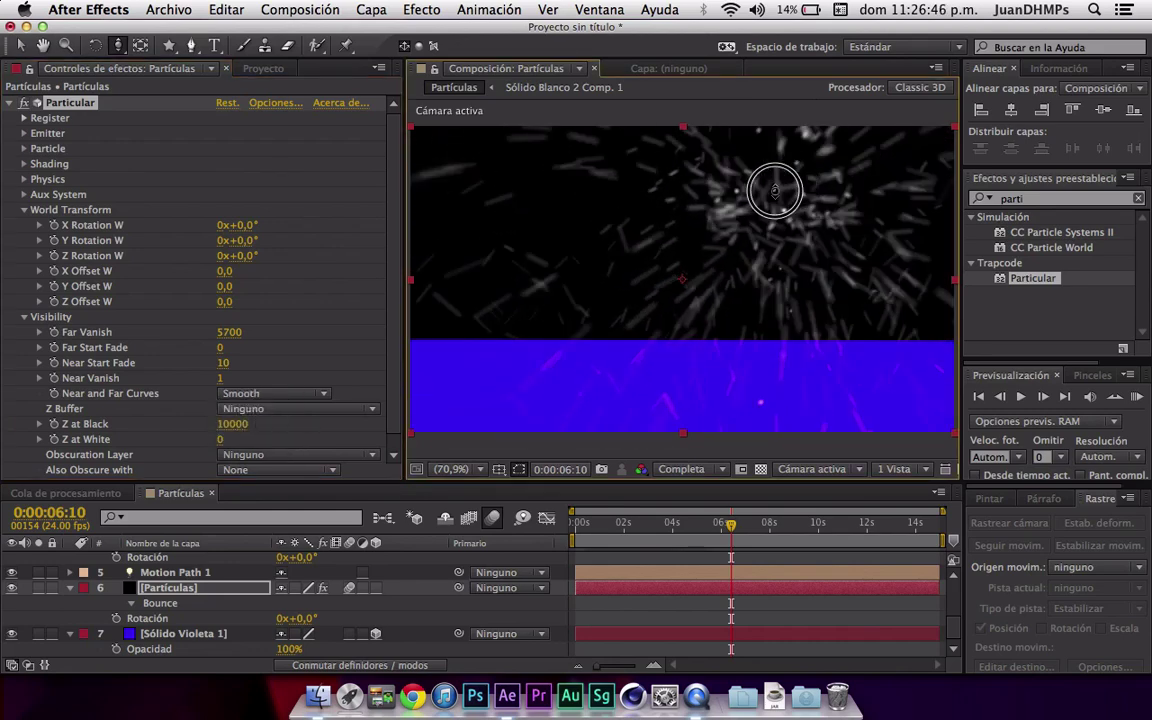
{"action": "key", "text": "Tab"}
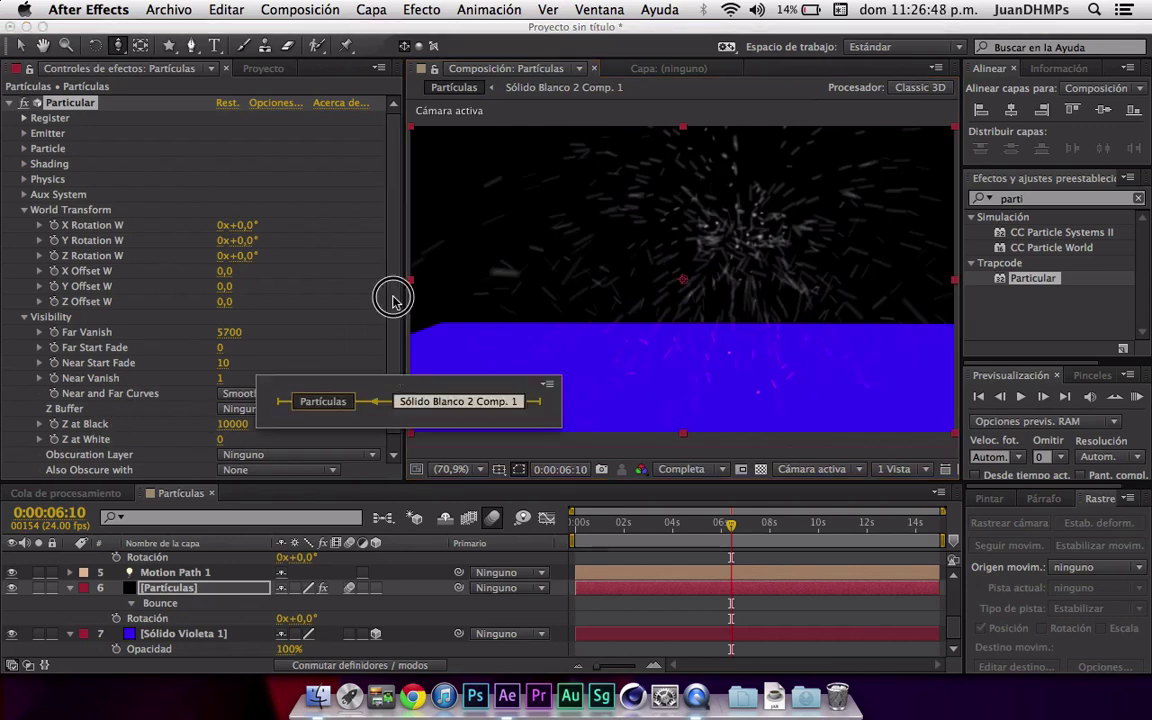
{"action": "scroll", "coordinate": [393, 302], "scroll_direction": "down", "scroll_amount": 1}
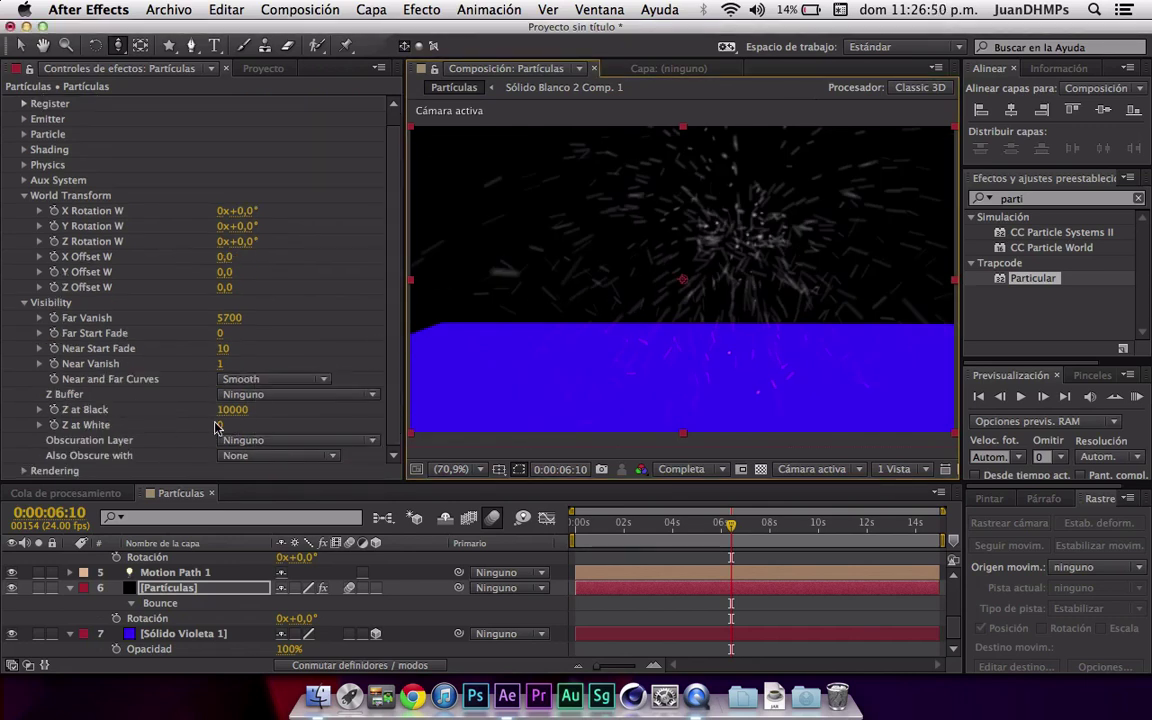
{"action": "left_click_drag", "start_coordinate": [220, 437], "coordinate": [388, 383]}
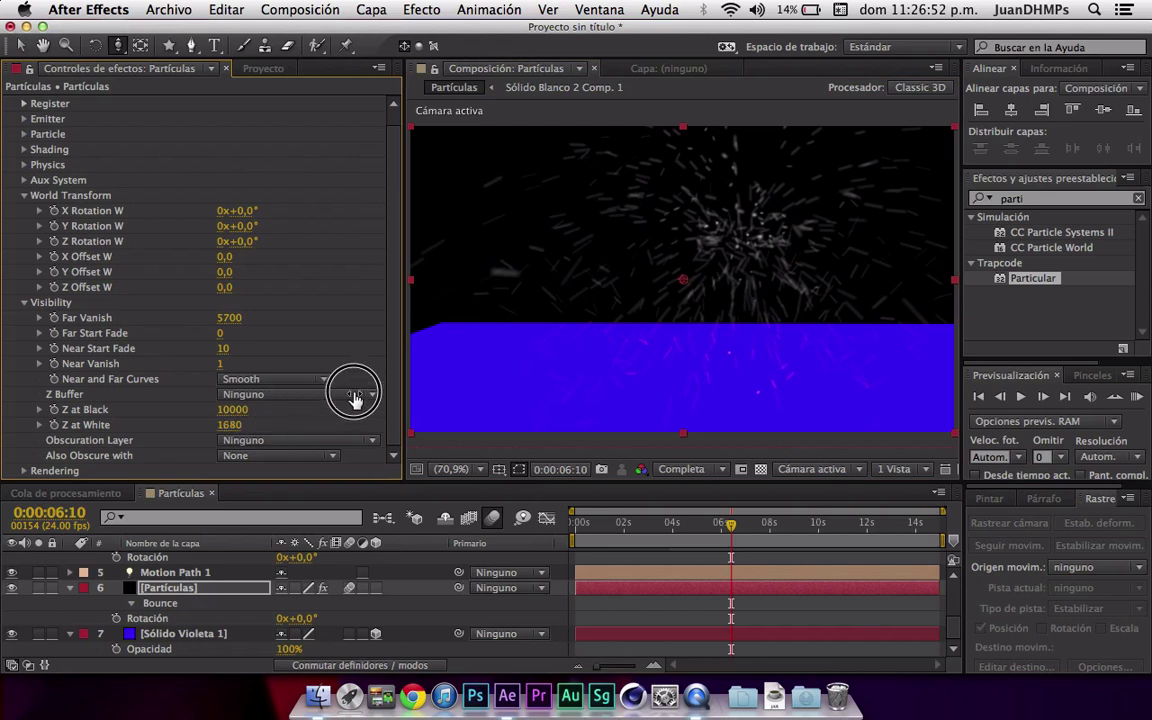
{"action": "left_click", "coordinate": [238, 411]}
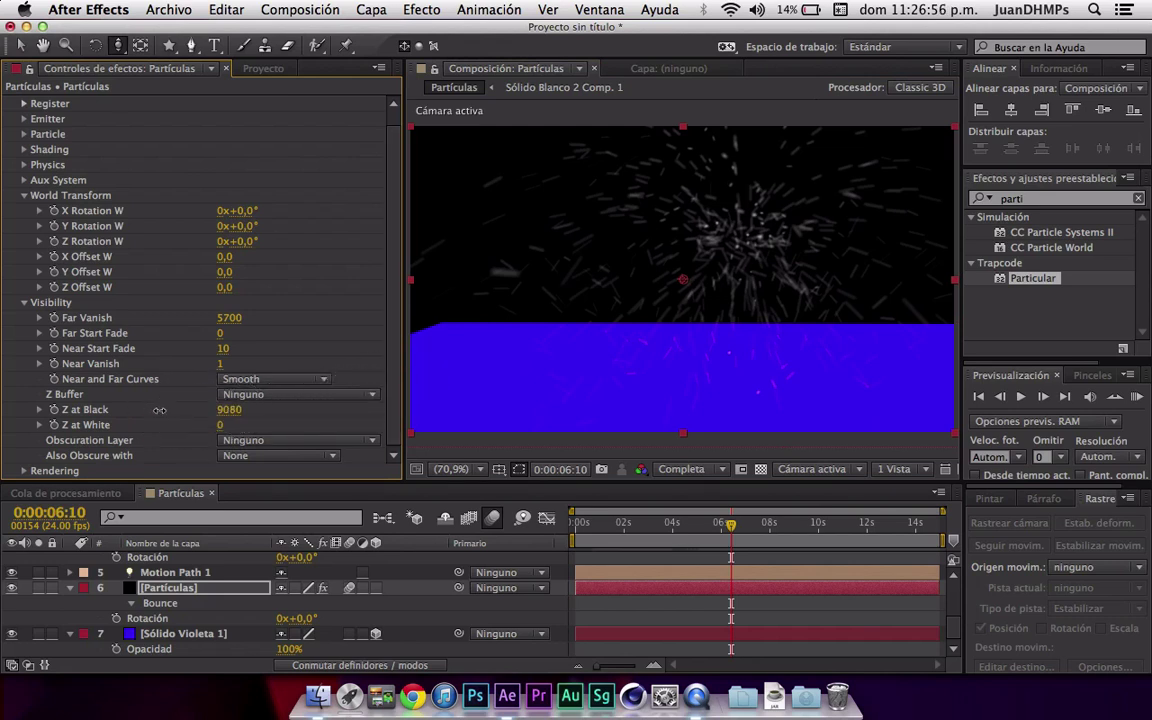
{"action": "left_click", "coordinate": [386, 391]}
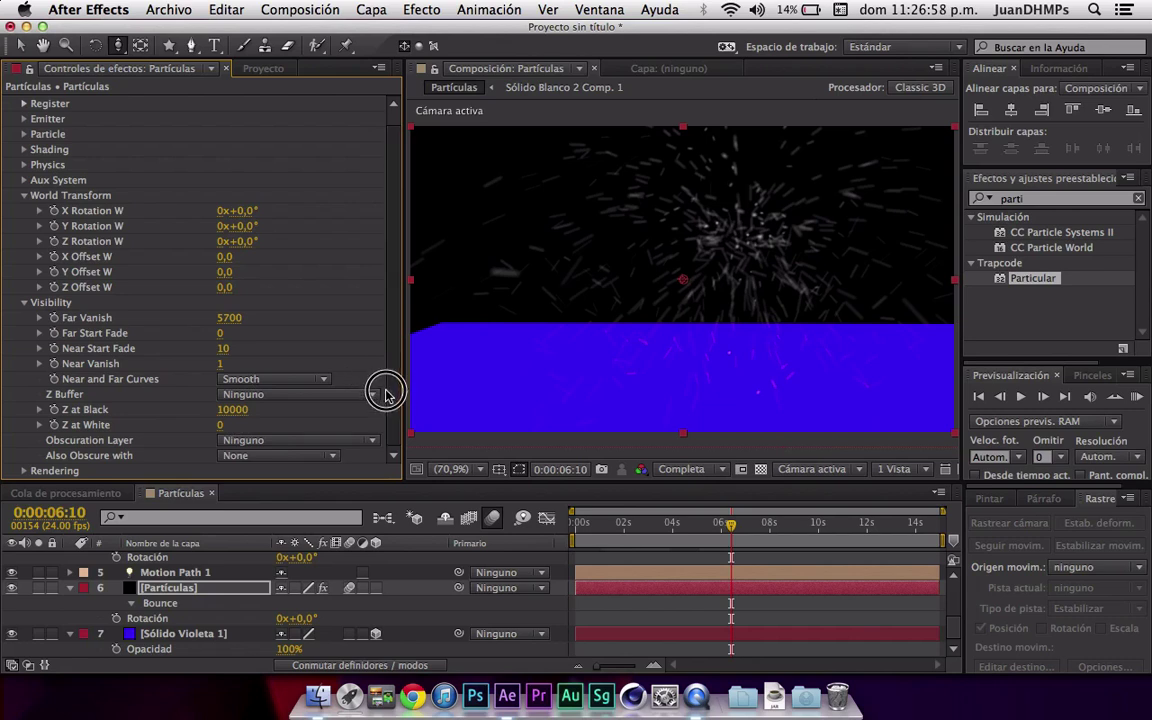
- Keep Obscuration Layer at Ninguno and set Also Obscure with to Floor
{"action": "left_click", "coordinate": [337, 441]}
{"action": "left_click", "coordinate": [335, 443]}
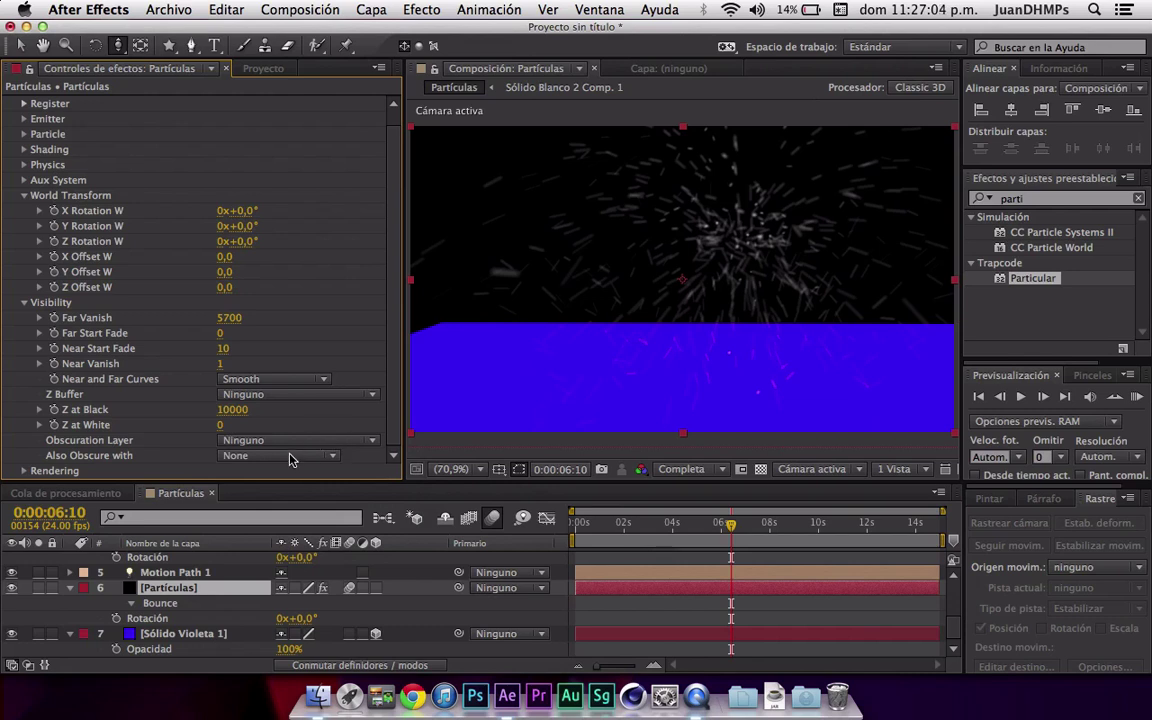
{"action": "left_click", "coordinate": [290, 457]}
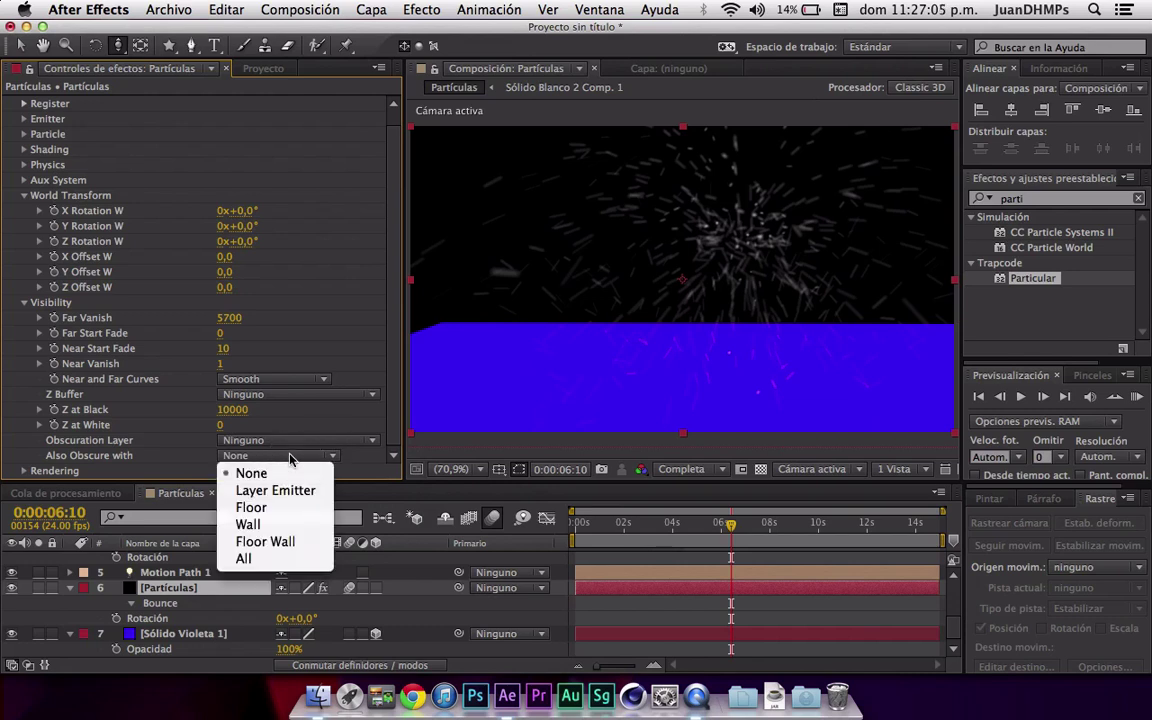
{"action": "left_click", "coordinate": [248, 507]}
{"action": "mouse_move", "coordinate": [500, 357]}
{"action": "left_mouse_down"}
{"action": "mouse_move", "coordinate": [323, 380]}
{"action": "mouse_move", "coordinate": [424, 340]}
{"action": "left_mouse_up"}
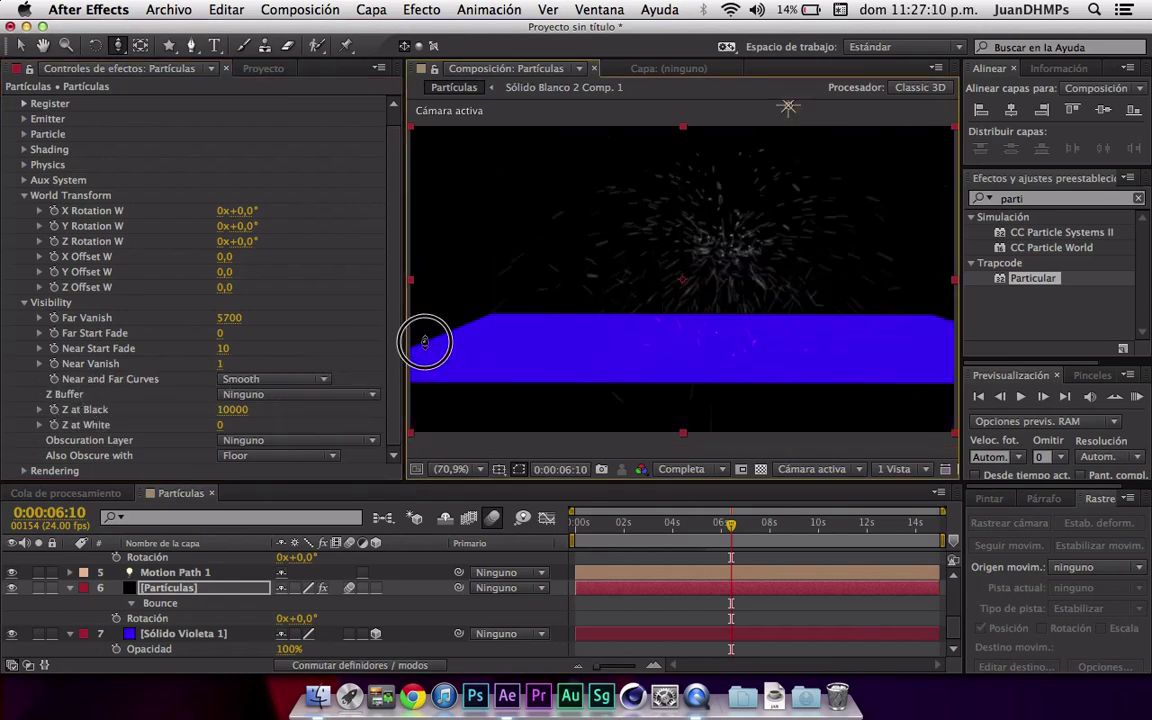
{"action": "left_click", "coordinate": [24, 470]}
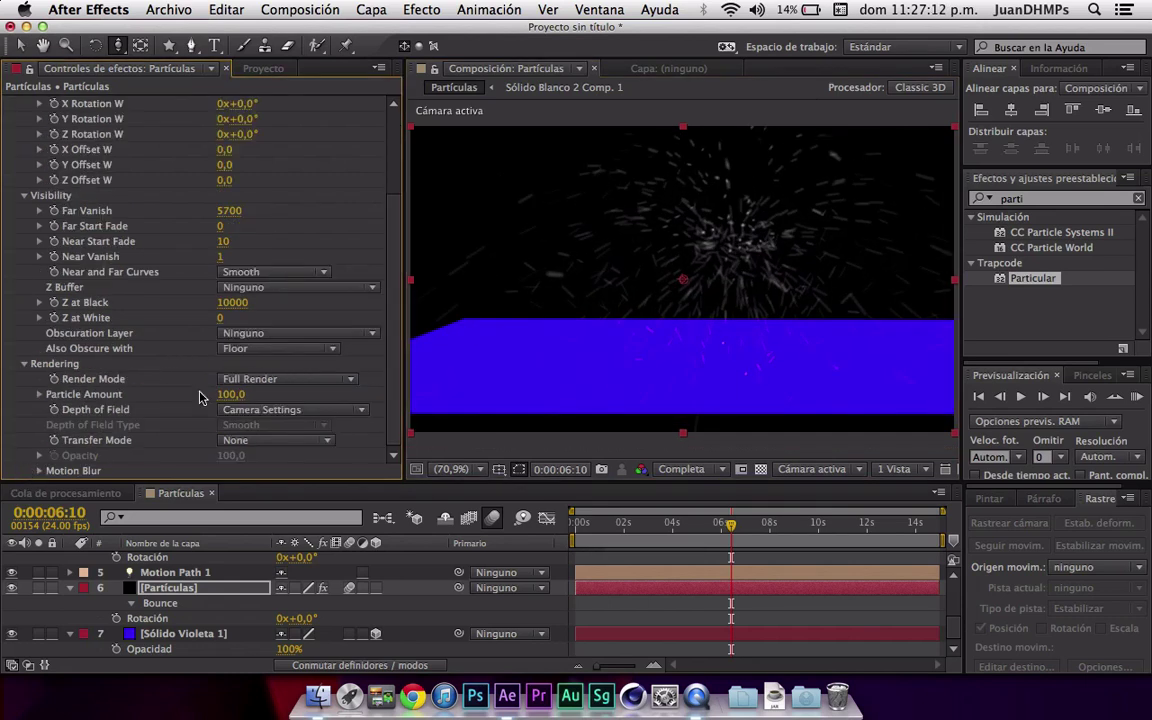
- Preview Render Mode Motion Preview at 0:00:03:16, then return to Full Render
{"action": "left_click", "coordinate": [279, 385]}
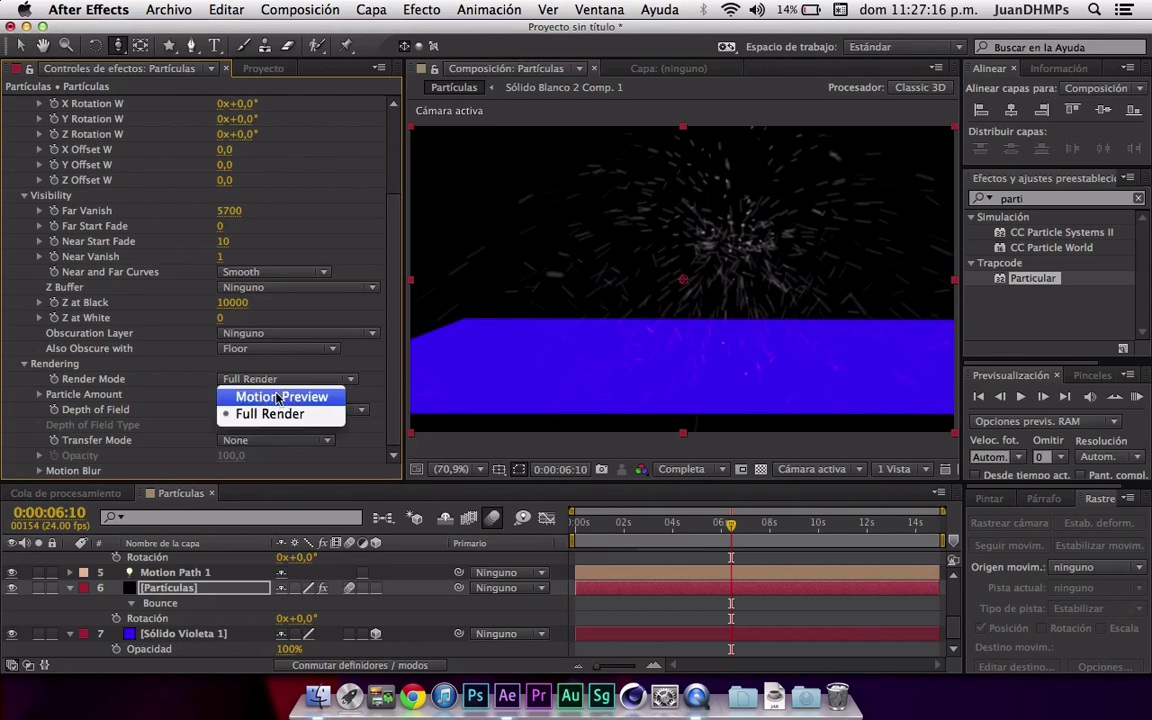
{"action": "left_click", "coordinate": [279, 398]}
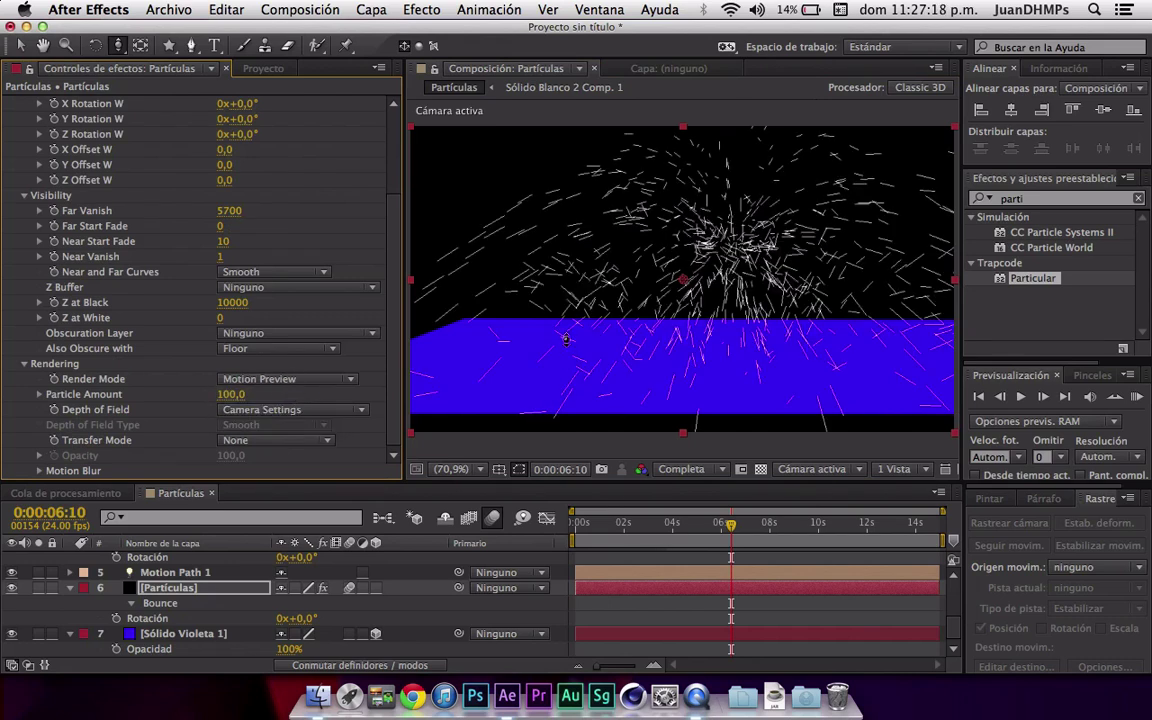
{"action": "left_click", "coordinate": [659, 524]}
{"action": "left_click_drag", "start_coordinate": [647, 528], "coordinate": [665, 524]}
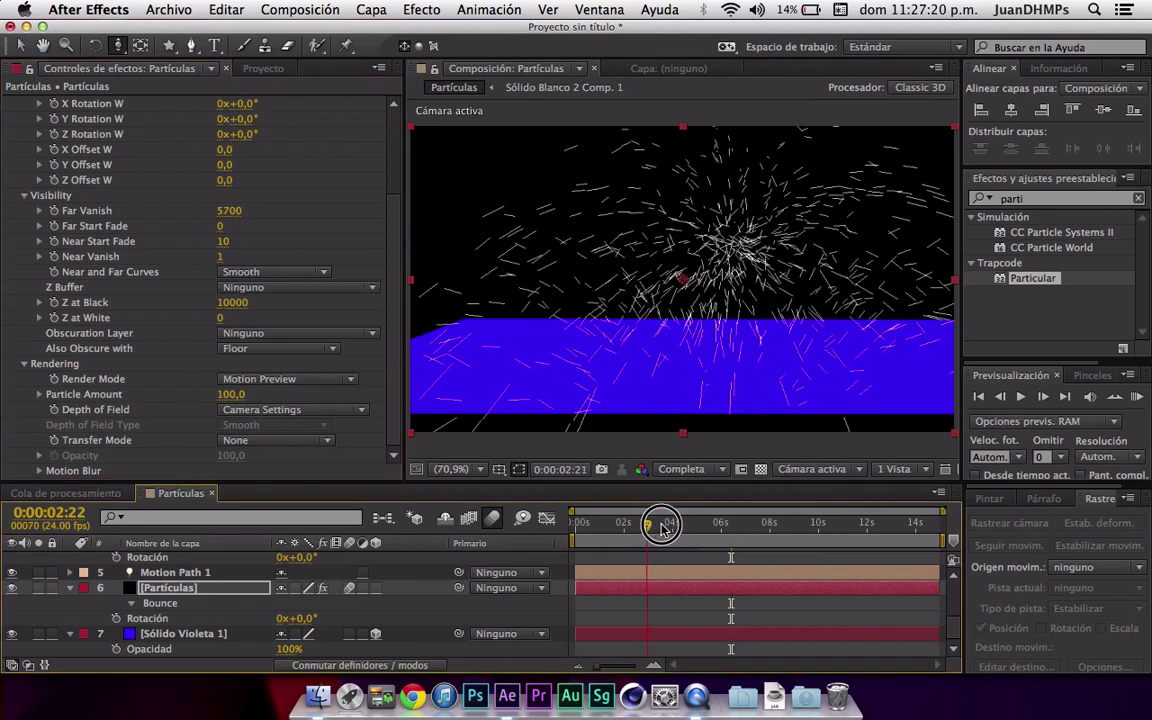
{"action": "left_click", "coordinate": [312, 384]}
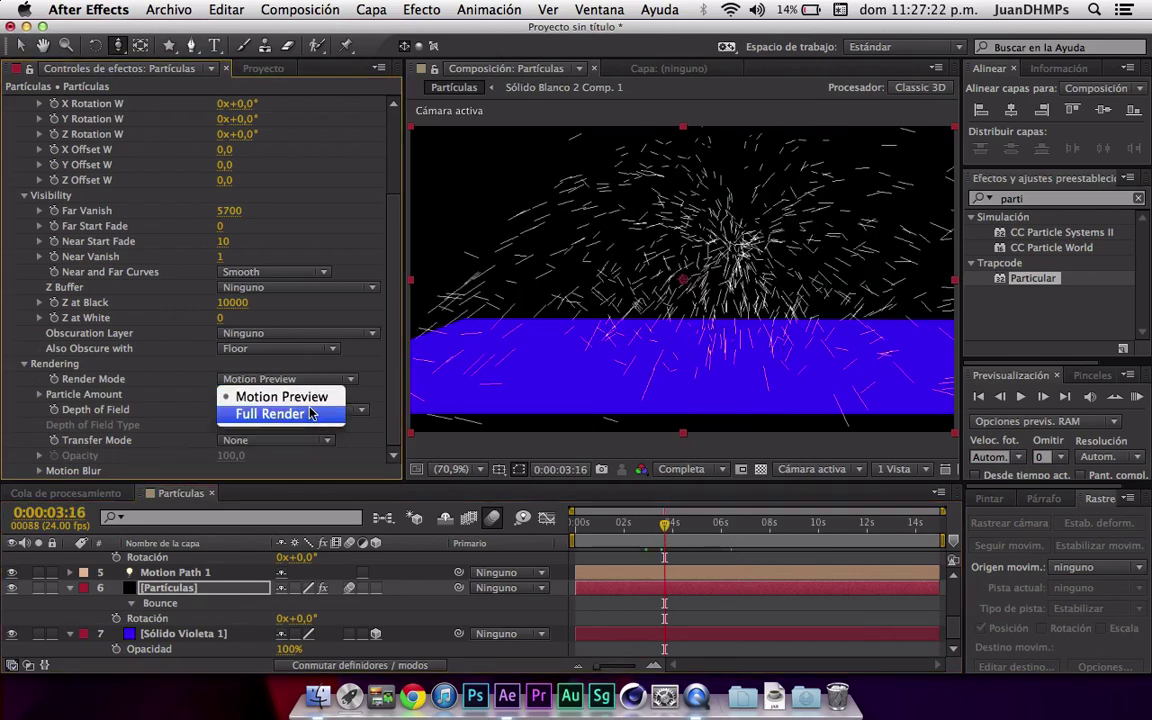
{"action": "left_click", "coordinate": [300, 413]}
- Set Particle Amount to 200, keeping Depth of Field Camera Settings and Transfer Mode None
{"action": "left_click", "coordinate": [232, 399]}
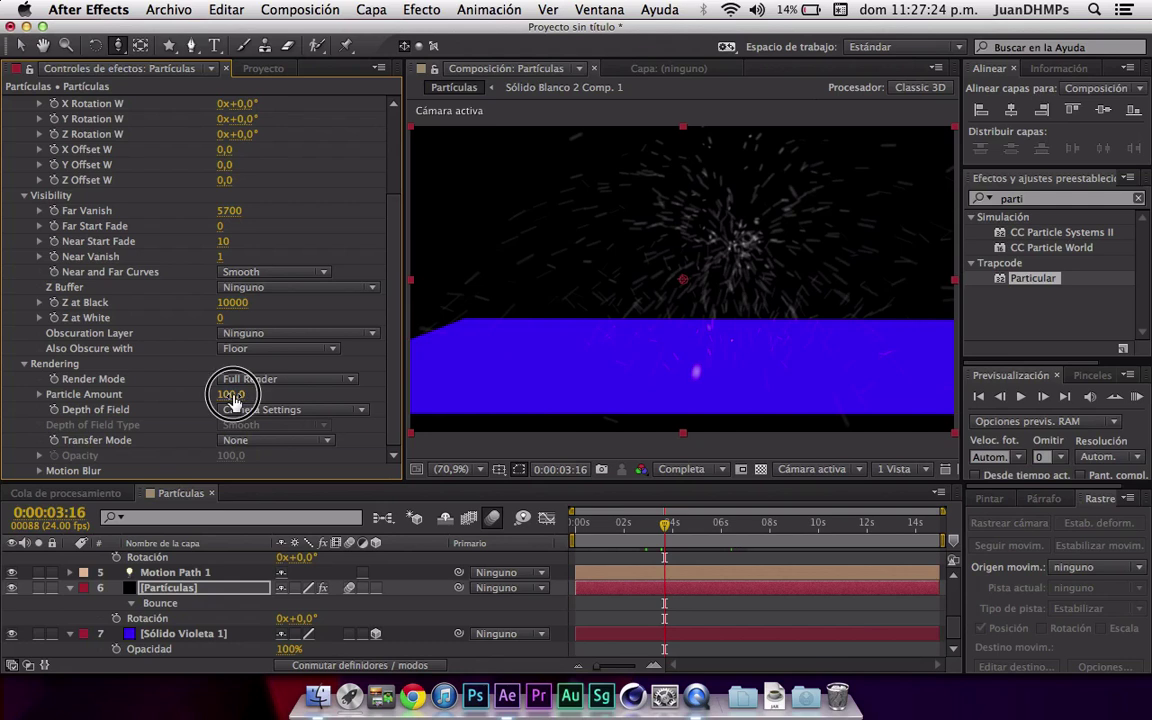
{"action": "mouse_move", "coordinate": [232, 399]}
{"action": "left_mouse_down"}
{"action": "mouse_move", "coordinate": [115, 384]}
{"action": "mouse_move", "coordinate": [400, 388]}
{"action": "left_mouse_up"}
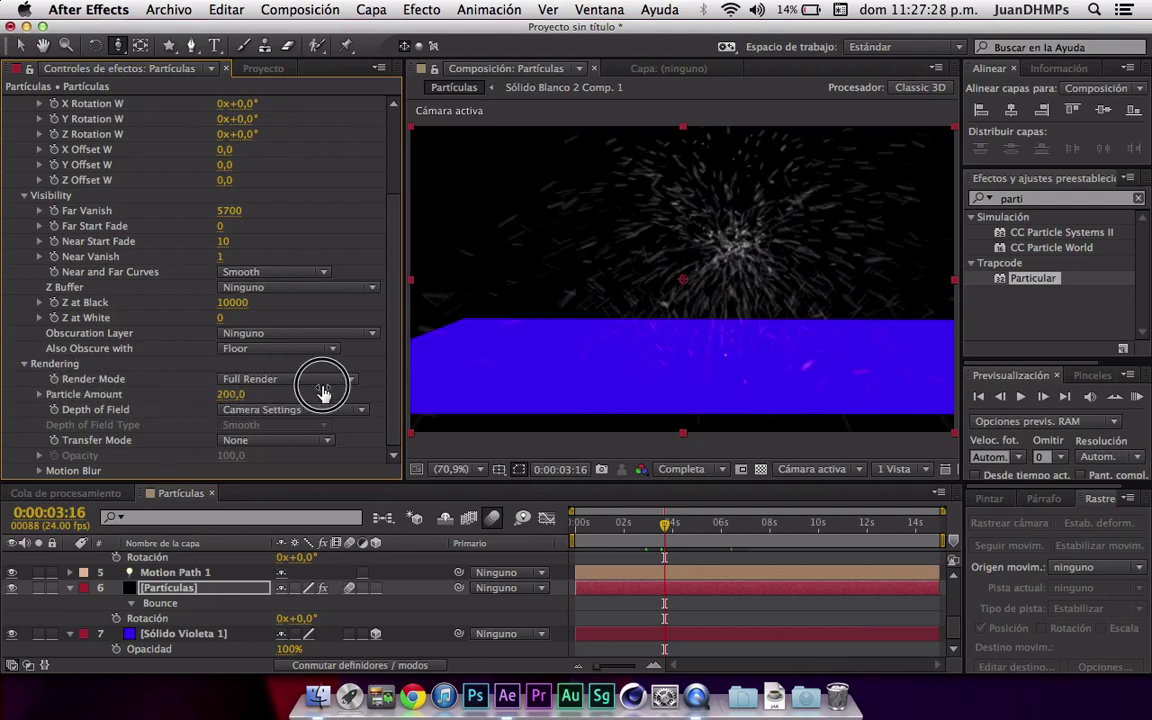
{"action": "left_click", "coordinate": [279, 414]}
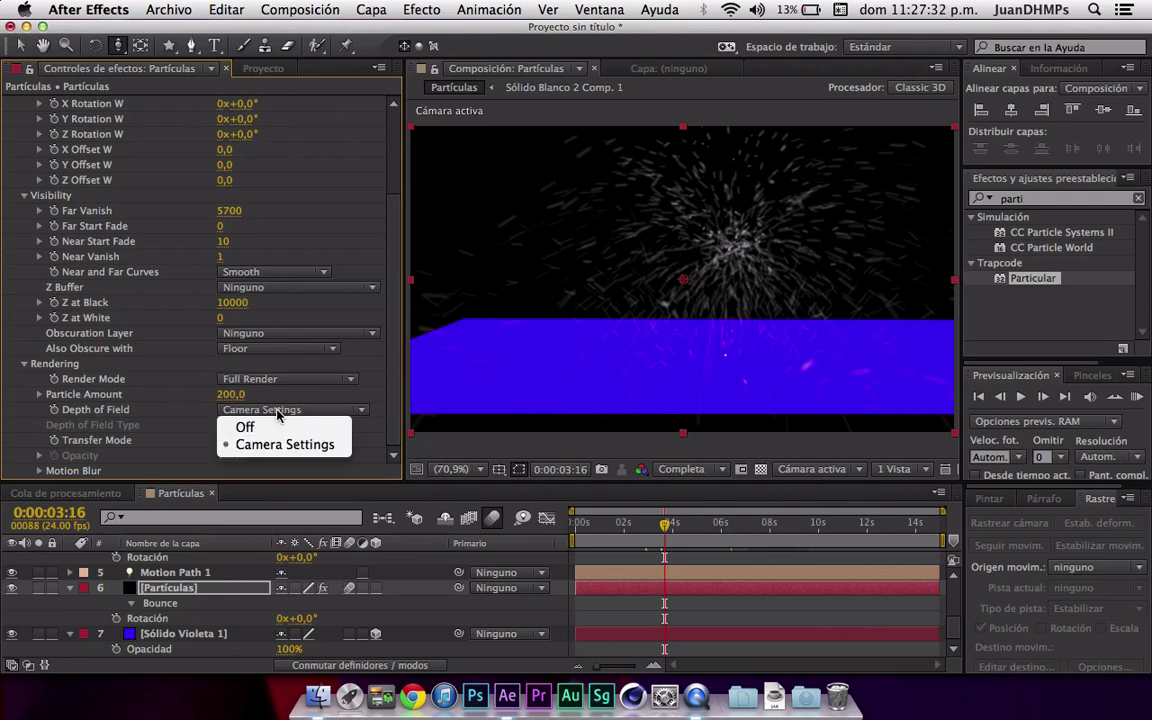
{"action": "left_click", "coordinate": [279, 414]}
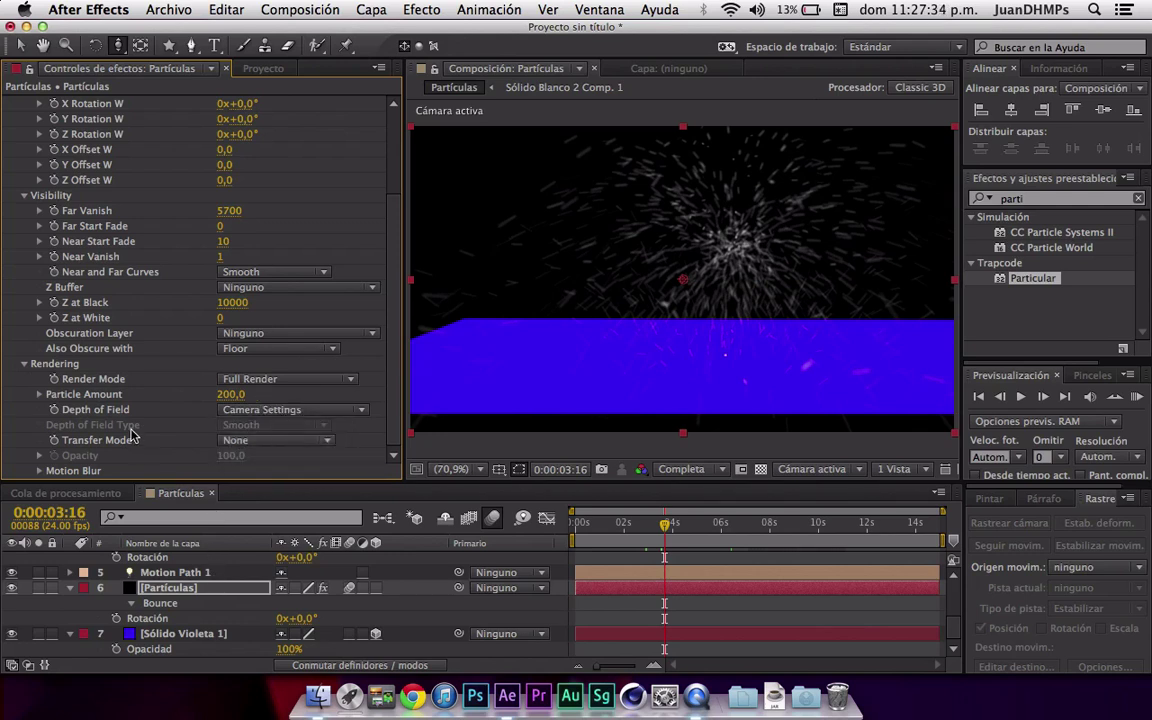
{"action": "left_click", "coordinate": [305, 440]}
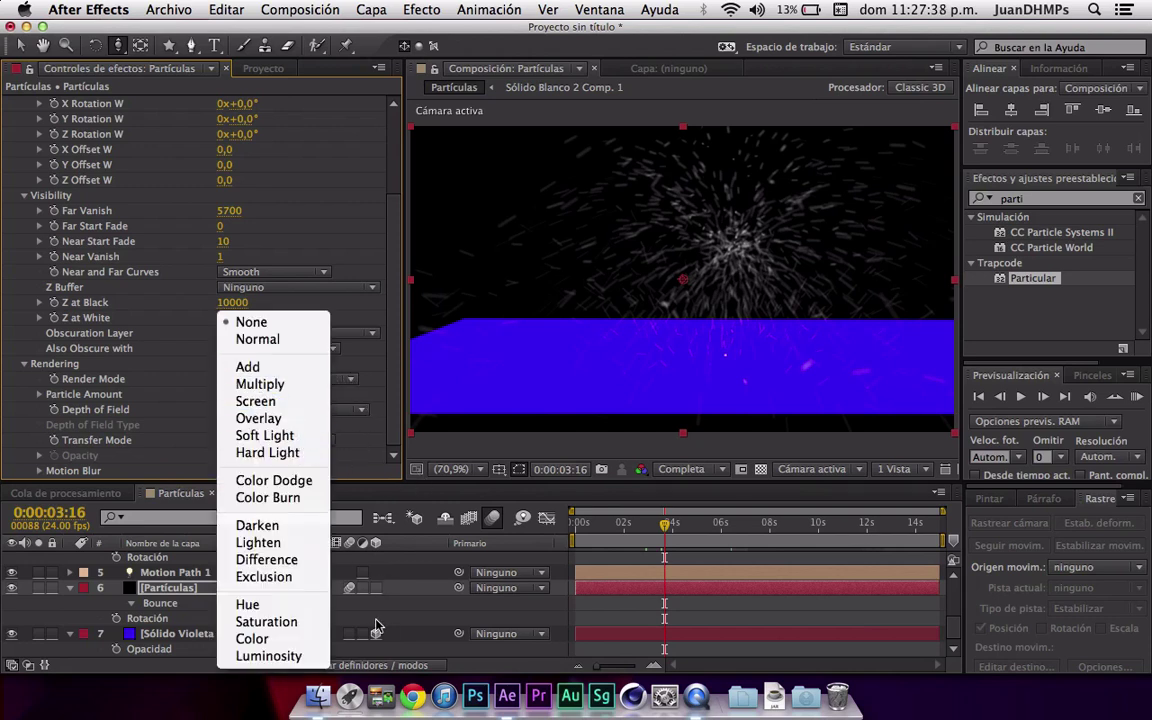
{"action": "left_click", "coordinate": [340, 560]}
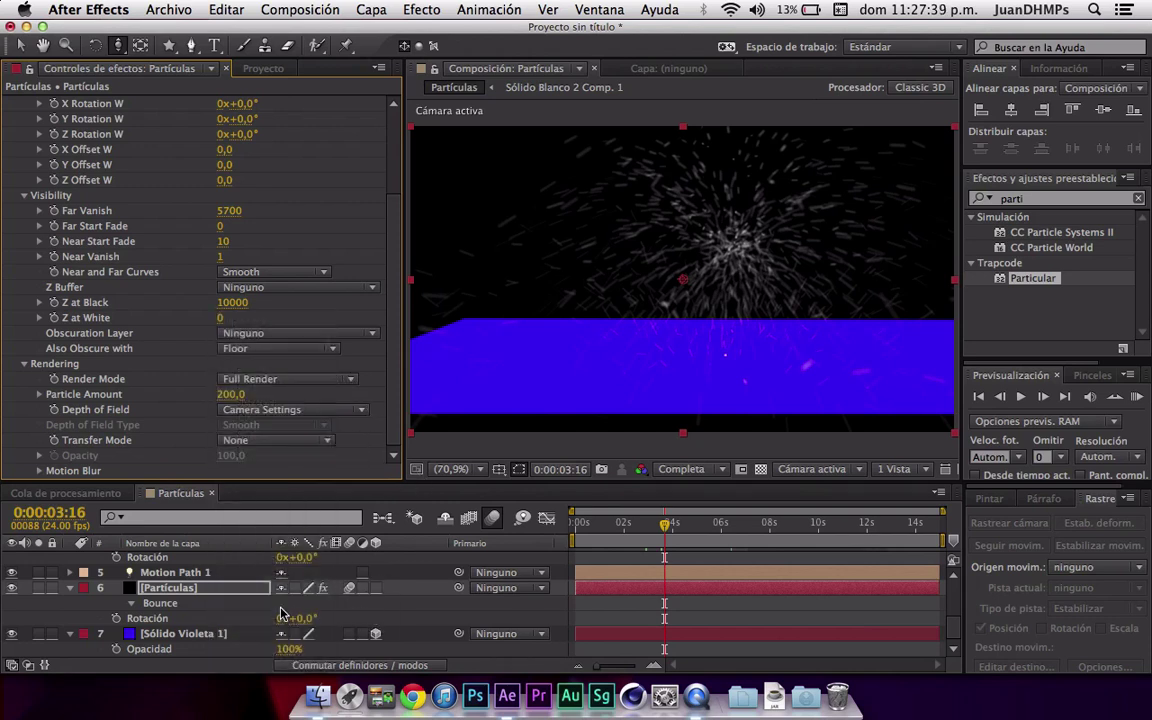
- Turn Particular's Motion Blur On with Shutter Angle 360, keeping Type Linear and Disregard Nothing
{"action": "left_click", "coordinate": [40, 471]}
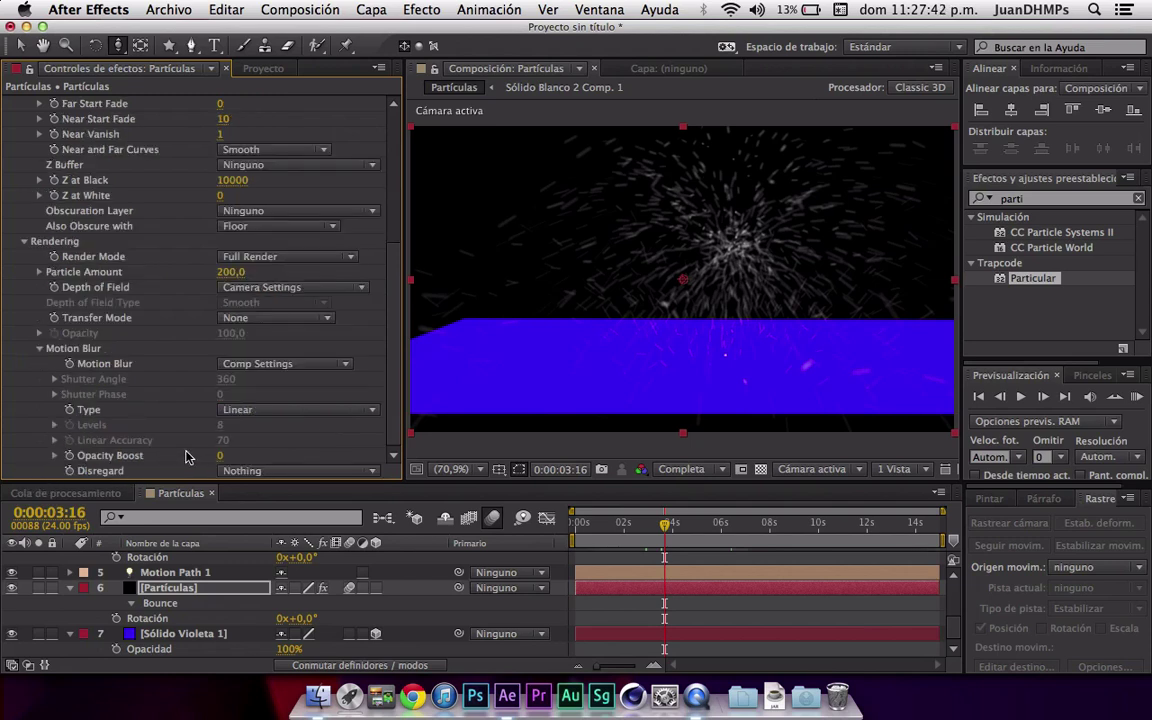
{"action": "left_click", "coordinate": [240, 364]}
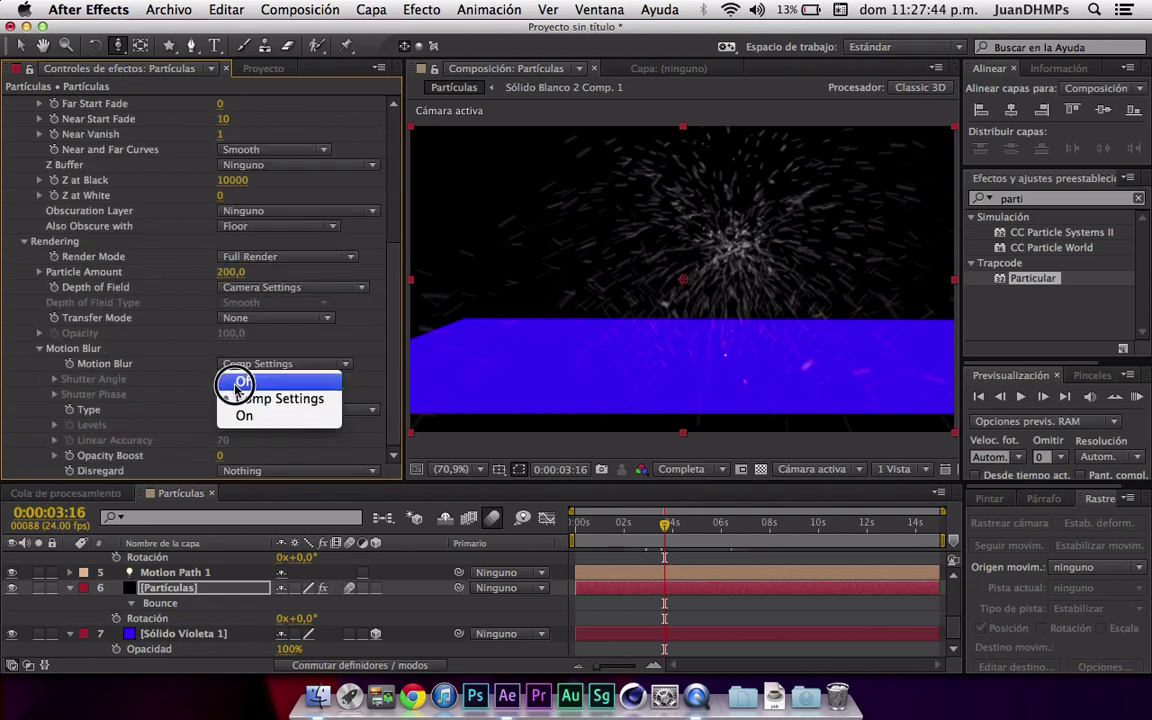
{"action": "left_click", "coordinate": [239, 383]}
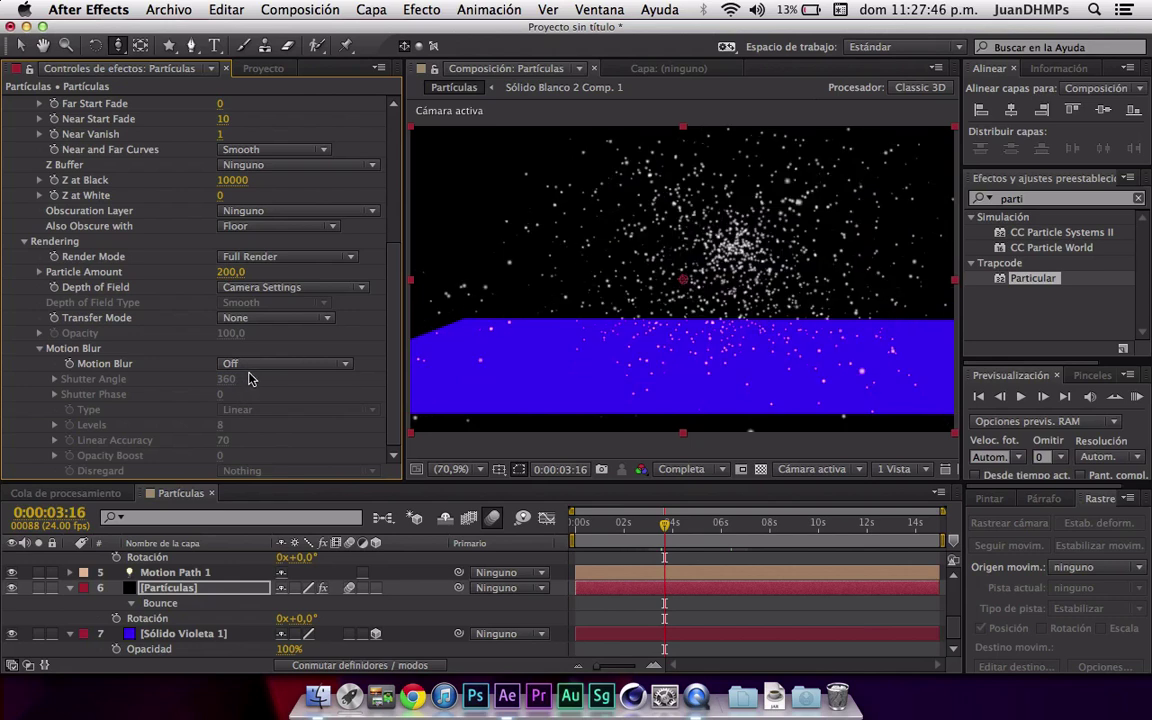
{"action": "left_click", "coordinate": [257, 365]}
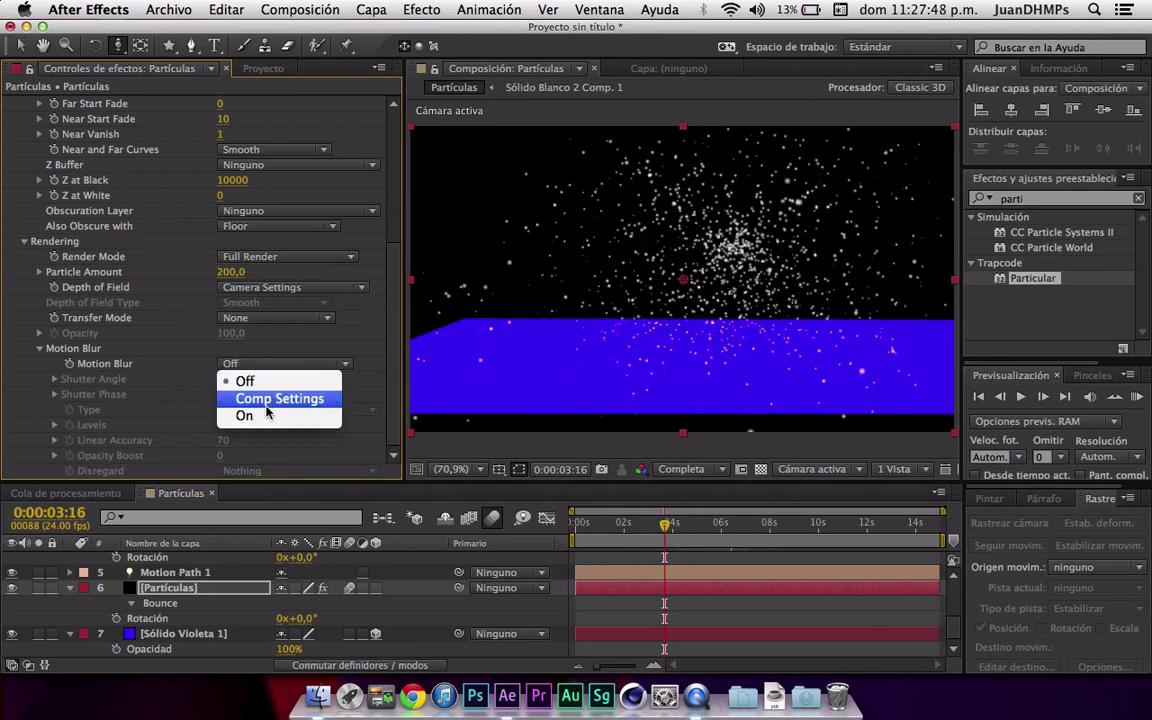
{"action": "left_click", "coordinate": [273, 416]}
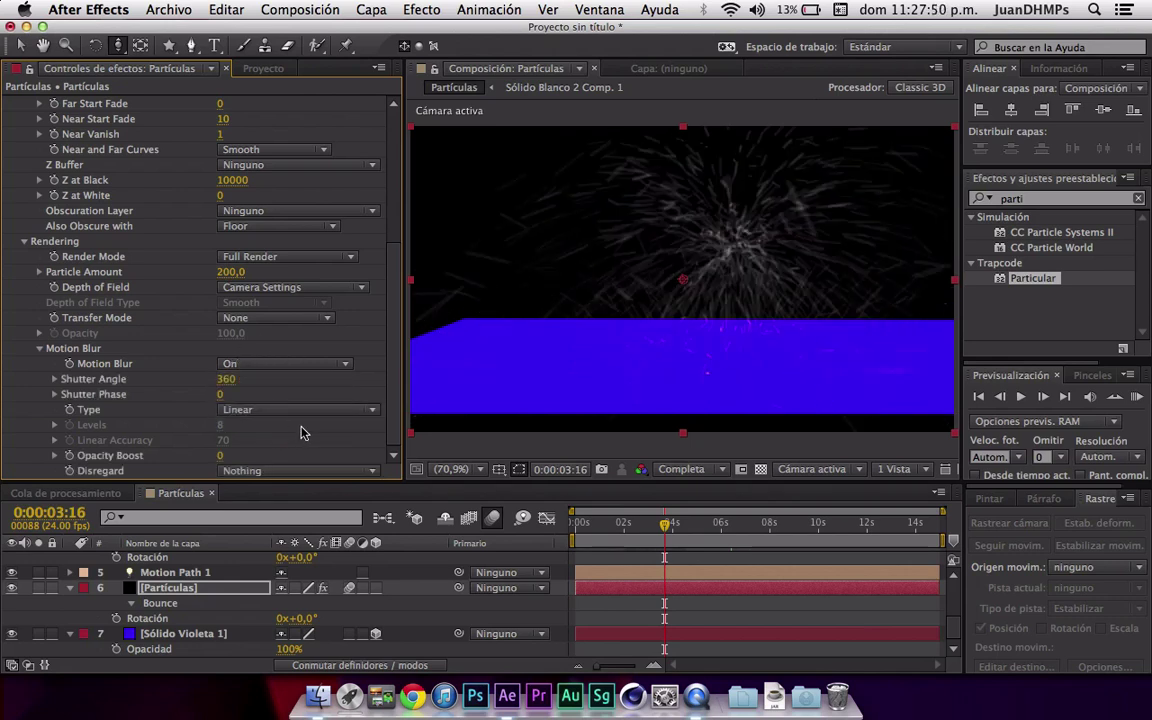
{"action": "left_click_drag", "start_coordinate": [667, 526], "coordinate": [727, 519]}
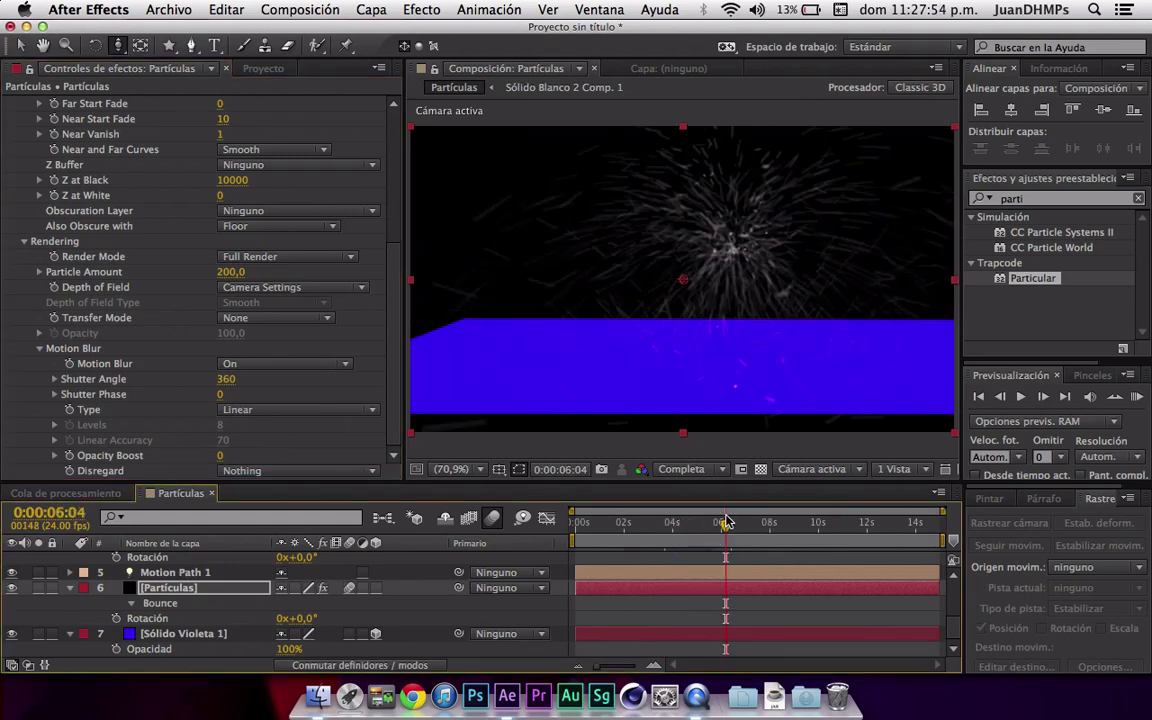
{"action": "left_click", "coordinate": [250, 410]}
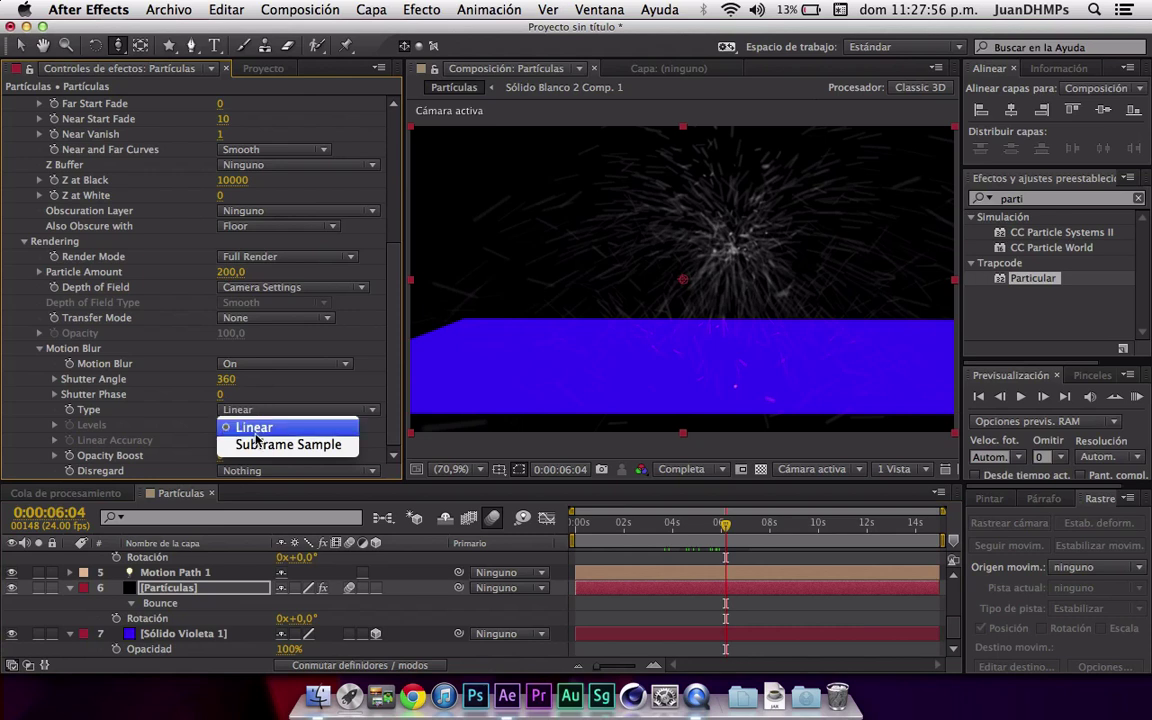
{"action": "left_click", "coordinate": [92, 378]}
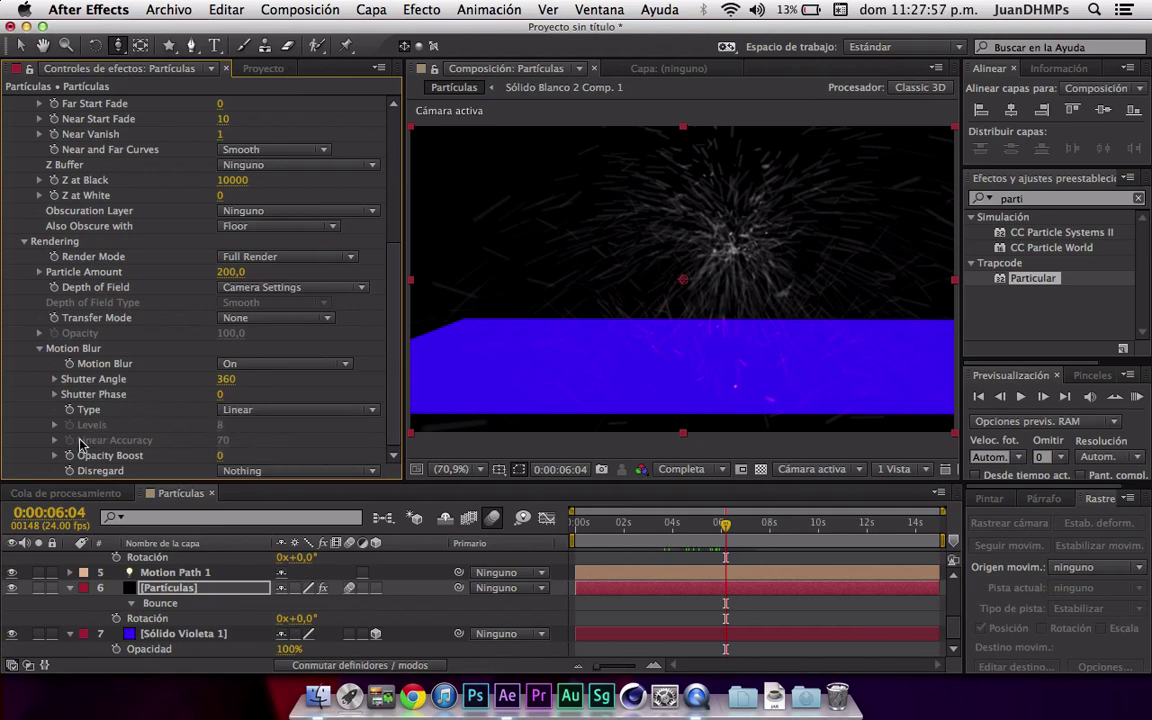
{"action": "left_click", "coordinate": [246, 470]}
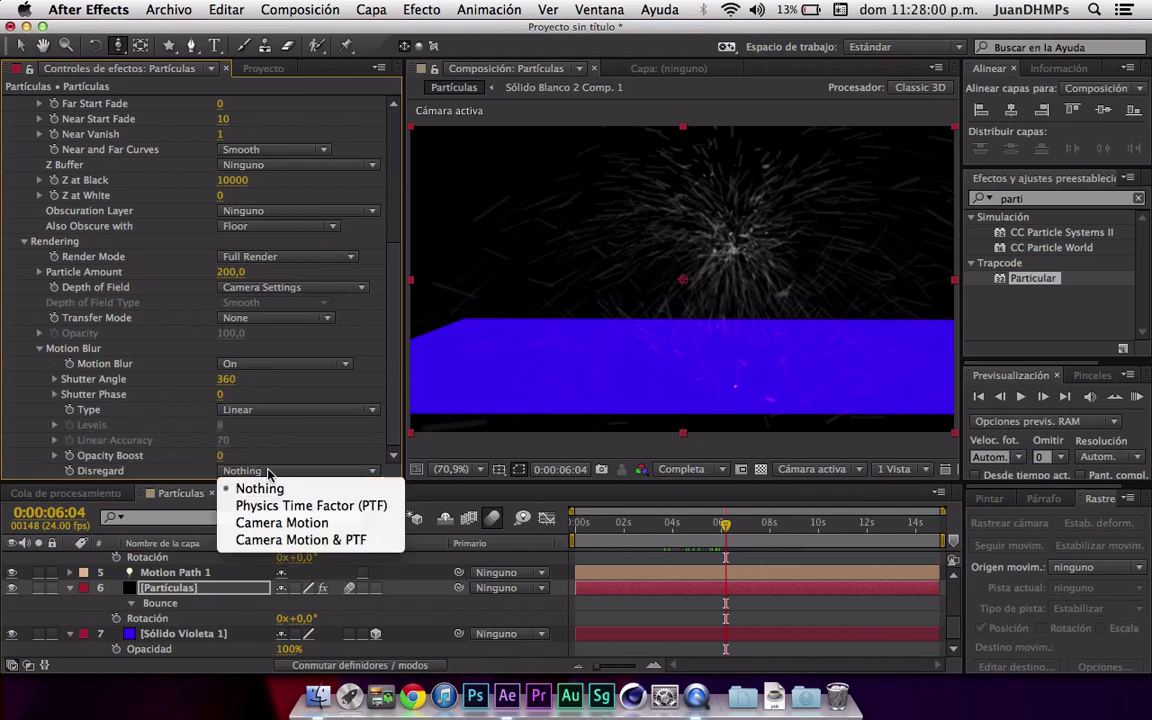
{"action": "left_click", "coordinate": [268, 473]}
{"action": "scroll", "coordinate": [380, 283], "scroll_direction": "up", "scroll_amount": 5}
{"action": "scroll", "coordinate": [380, 404], "scroll_direction": "down", "scroll_amount": 5}
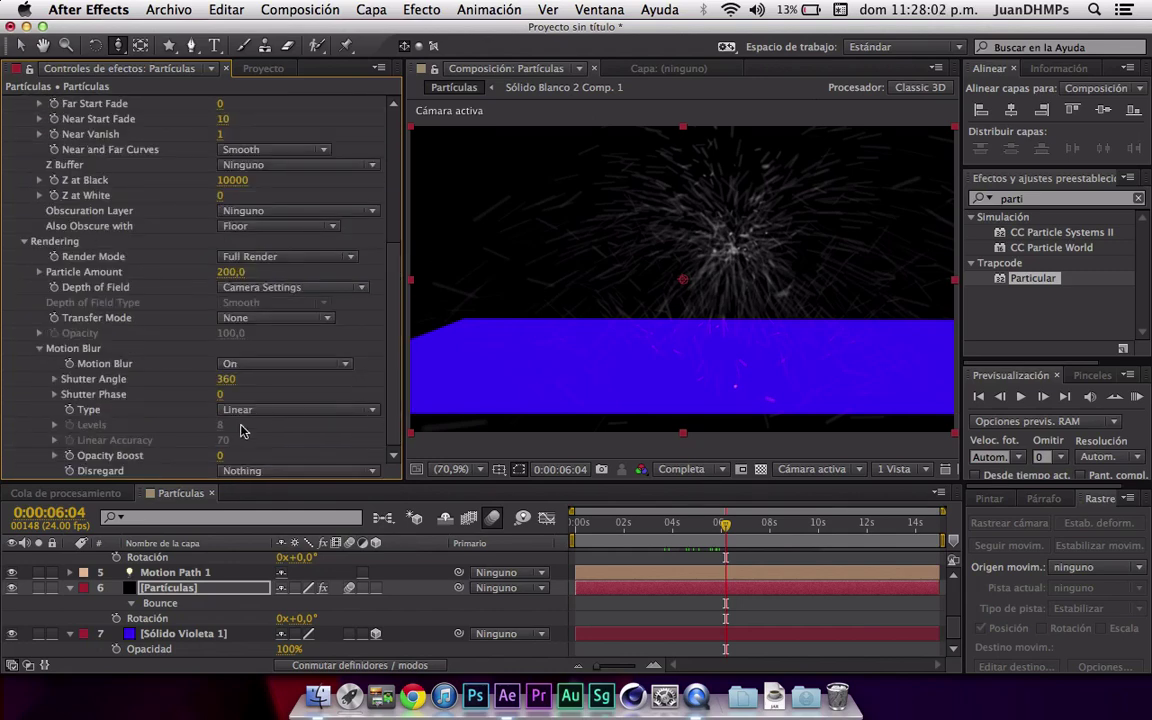